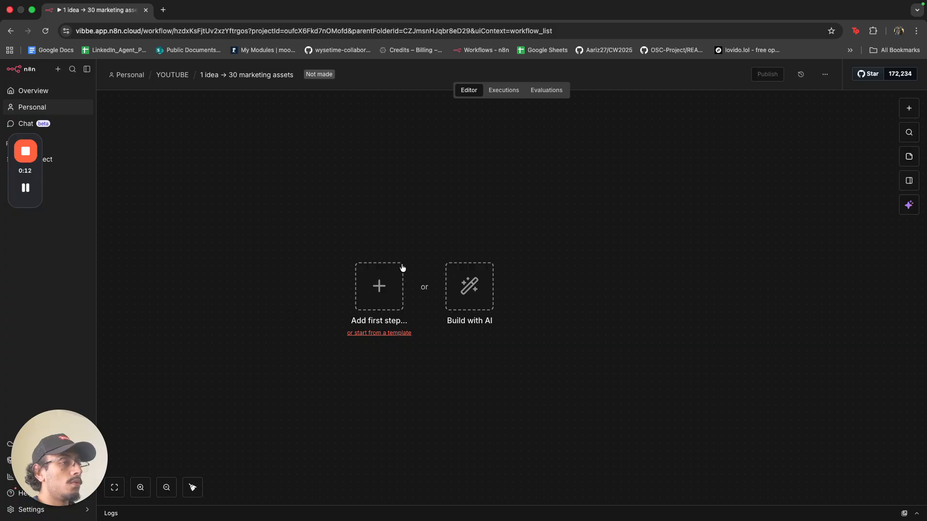
# Add a sticky note, clear its placeholder text and start a '#' heading.
pyautogui.click(909, 156)
pyautogui.moveTo(571, 330); pyautogui.dragTo(339, 275)
pyautogui.doubleClick(363, 275)
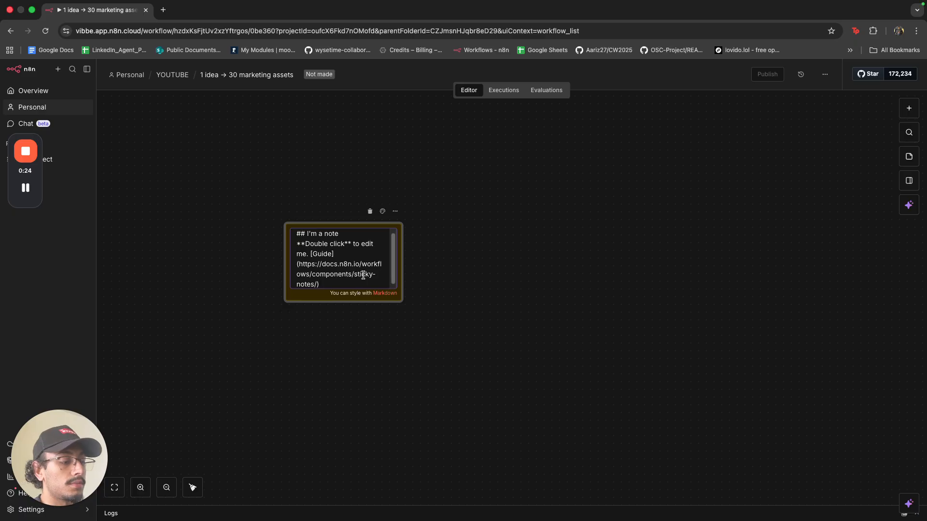
pyautogui.press('BackSpace')
pyautogui.press('BackSpace')
pyautogui.press('BackSpace')
pyautogui.press('BackSpace')
pyautogui.press('BackSpace')
pyautogui.press('BackSpace')
pyautogui.press('BackSpace')
pyautogui.press('BackSpace')
pyautogui.press('BackSpace')
pyautogui.press('BackSpace')
pyautogui.press('BackSpace')
pyautogui.press('BackSpace')
pyautogui.press('BackSpace')
pyautogui.press('BackSpace')
pyautogui.press('BackSpace')
pyautogui.press('BackSpace')
pyautogui.press('BackSpace')
pyautogui.press('BackSpace')
pyautogui.press('BackSpace')
pyautogui.press('BackSpace')
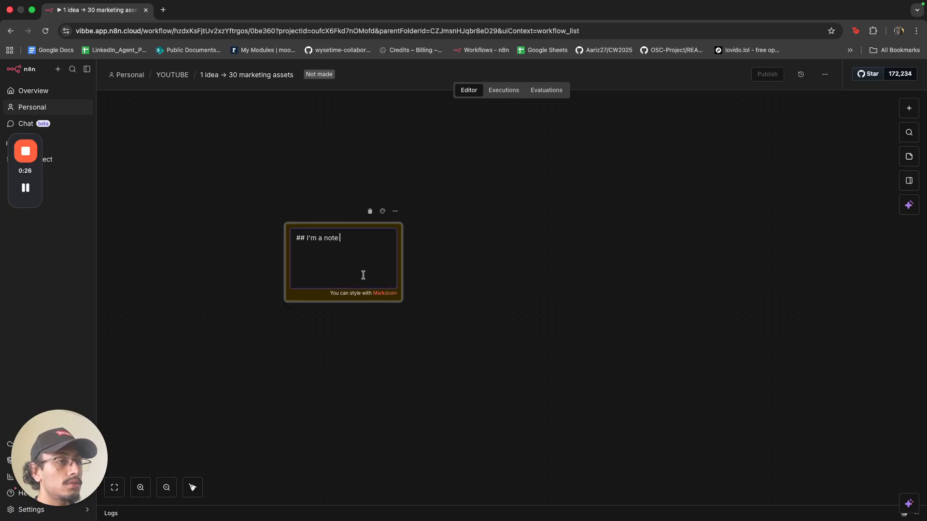
pyautogui.press('BackSpace')
pyautogui.press('BackSpace')
pyautogui.press('BackSpace')
pyautogui.press('BackSpace')
pyautogui.press('BackSpace')
pyautogui.press('BackSpace')
pyautogui.press('BackSpace')
pyautogui.press('BackSpace')
pyautogui.press('BackSpace')
pyautogui.press('BackSpace')
pyautogui.press('BackSpace')
pyautogui.press('BackSpace')
pyautogui.press('BackSpace')
pyautogui.press('BackSpace')
pyautogui.write('# Input')
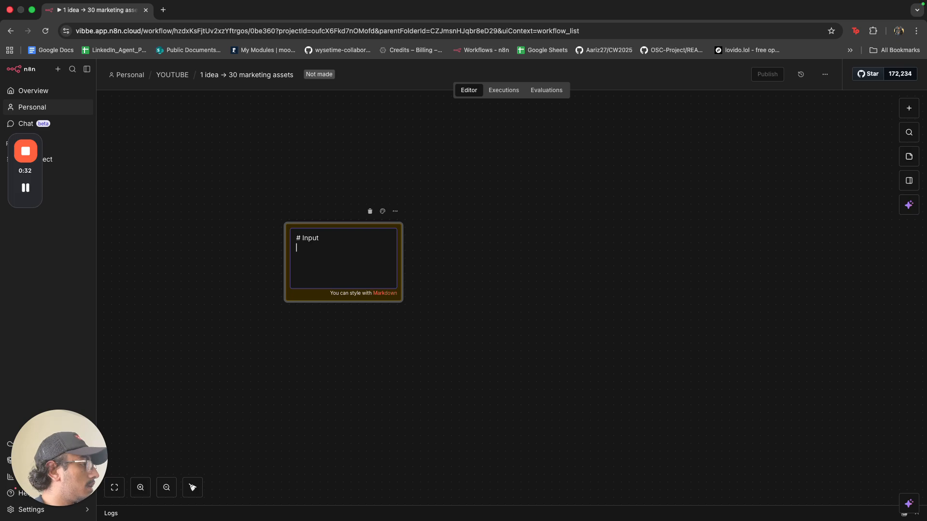
# Paste the Input description about dropping a document into a form or Telegram, adding ## and ### headings.
pyautogui.press('super+Tab')
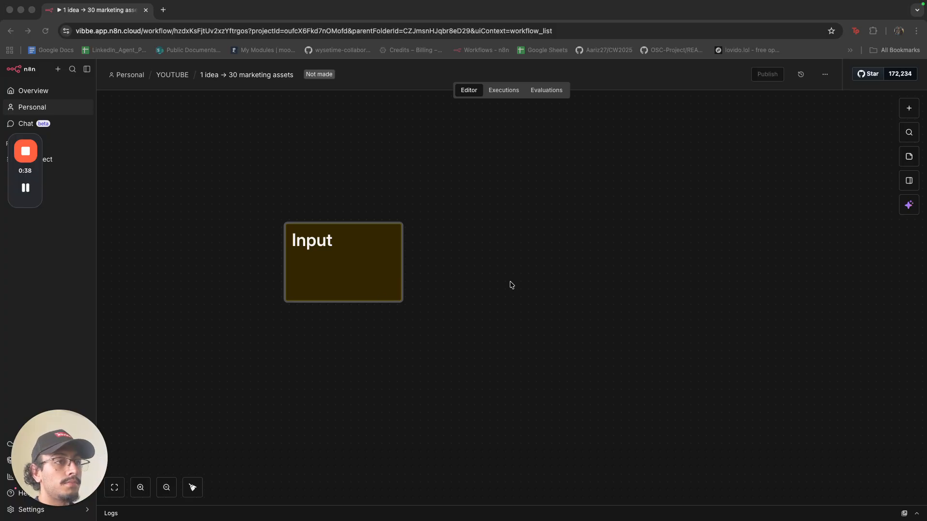
pyautogui.click(373, 273)
pyautogui.doubleClick(373, 274)
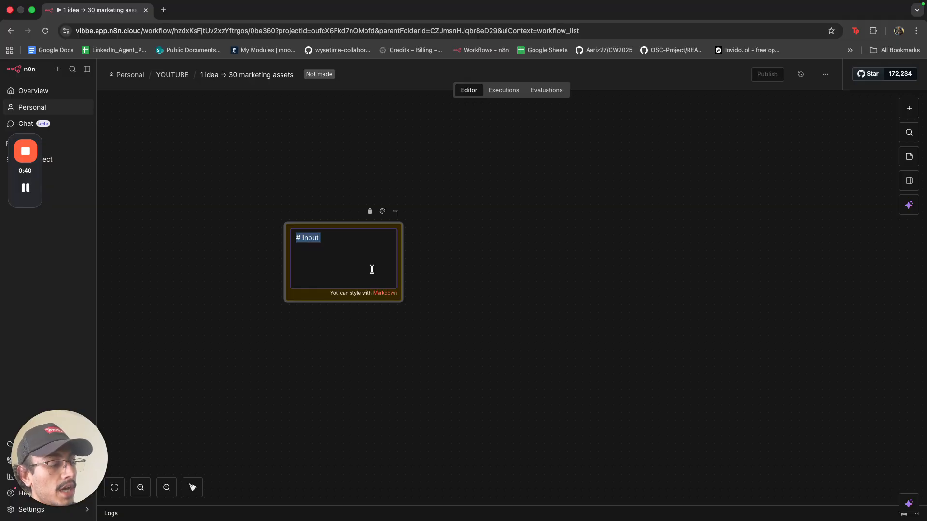
pyautogui.press('Down')
pyautogui.press('super+v')
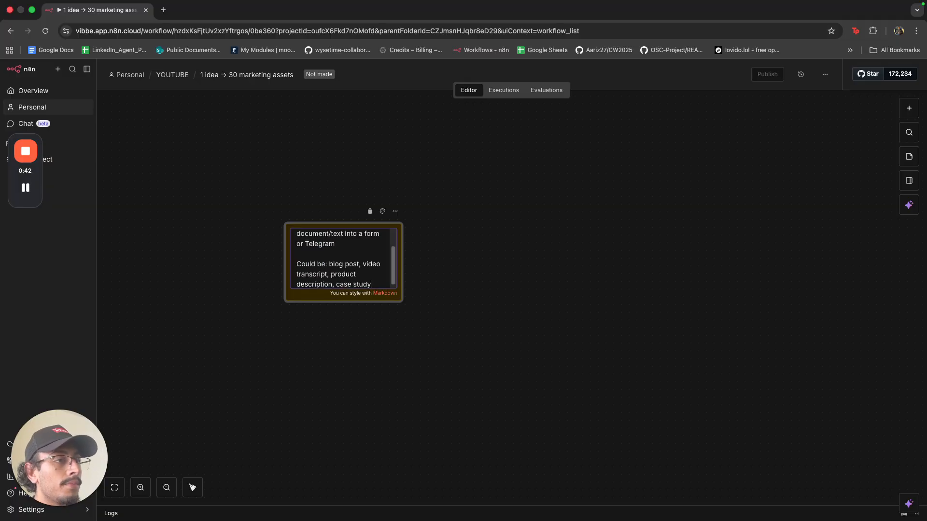
pyautogui.click(346, 255)
pyautogui.scroll(1, 332, 257)
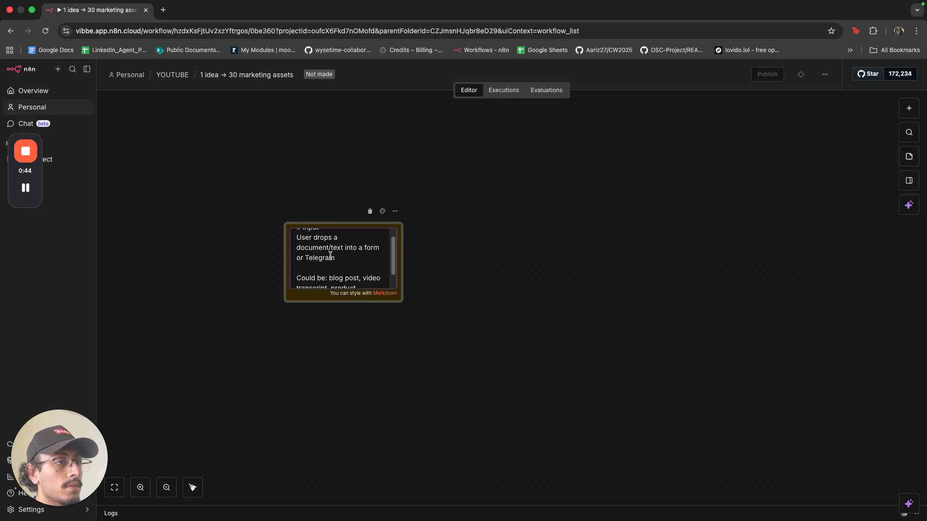
pyautogui.click(299, 242)
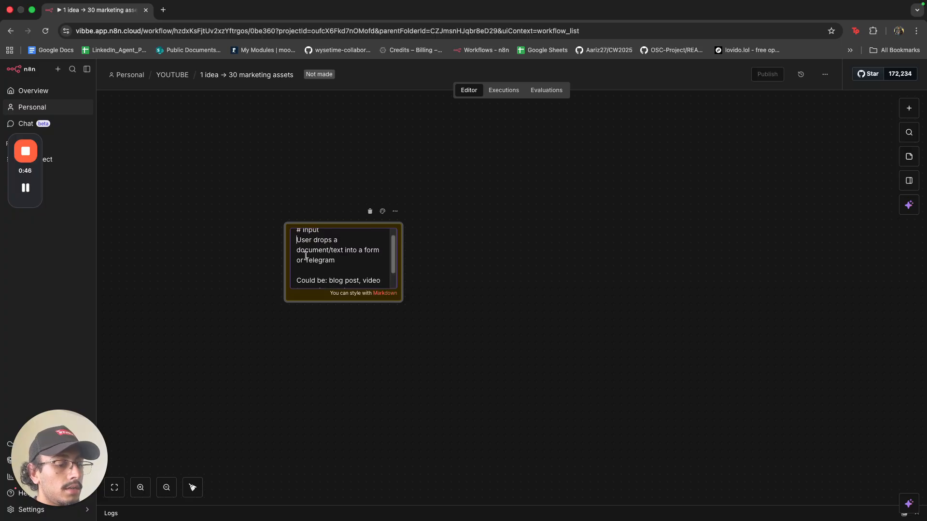
pyautogui.write('##')
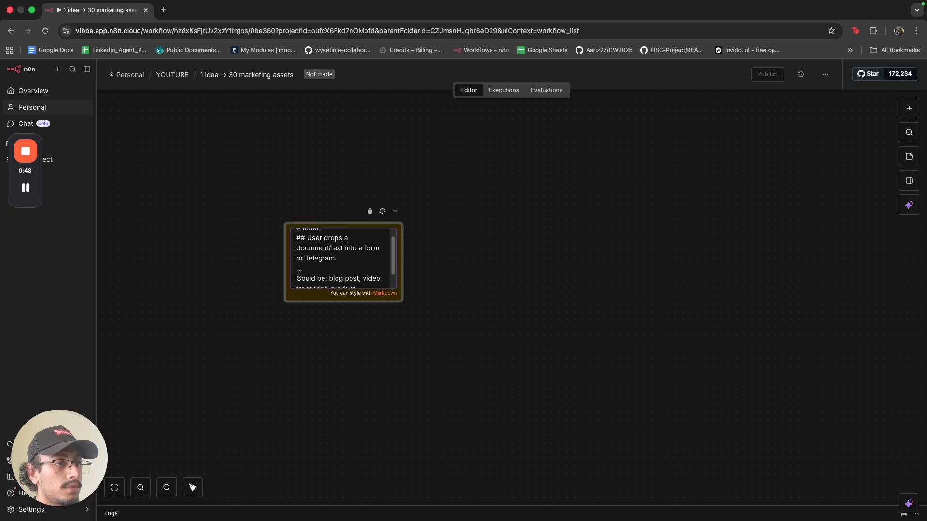
pyautogui.write(' ###')
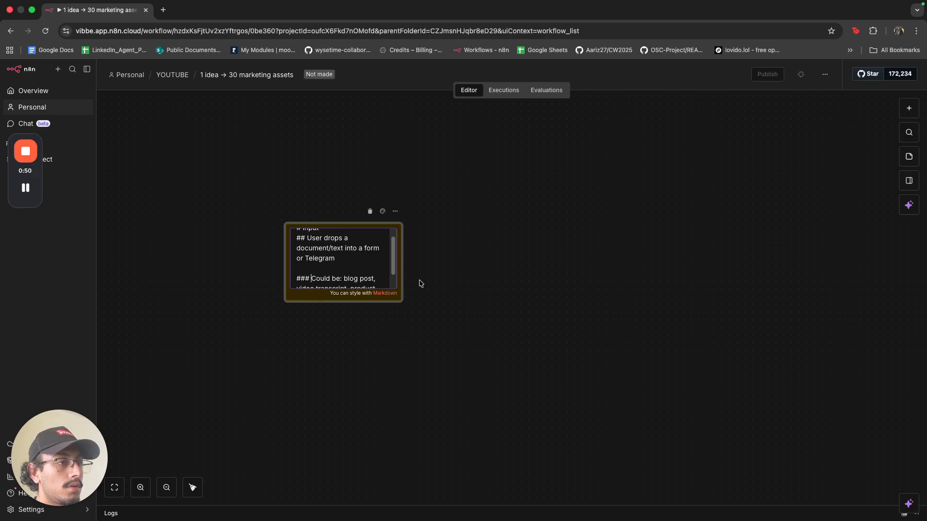
# Resize the Input note to fit its text and move it up and left.
pyautogui.click(418, 282)
pyautogui.moveTo(396, 295); pyautogui.dragTo(396, 370)
pyautogui.moveTo(401, 325); pyautogui.dragTo(579, 309)
pyautogui.moveTo(520, 371); pyautogui.dragTo(523, 306)
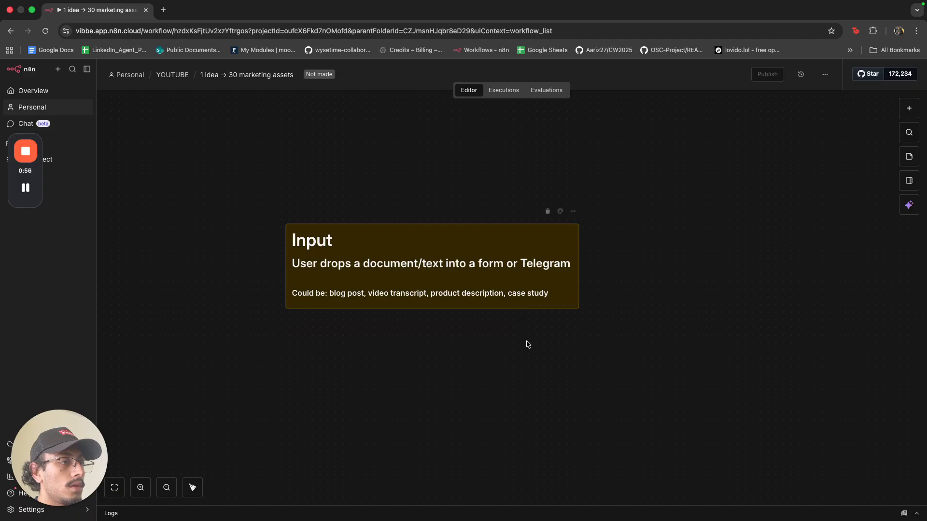
pyautogui.moveTo(459, 291); pyautogui.dragTo(306, 268)
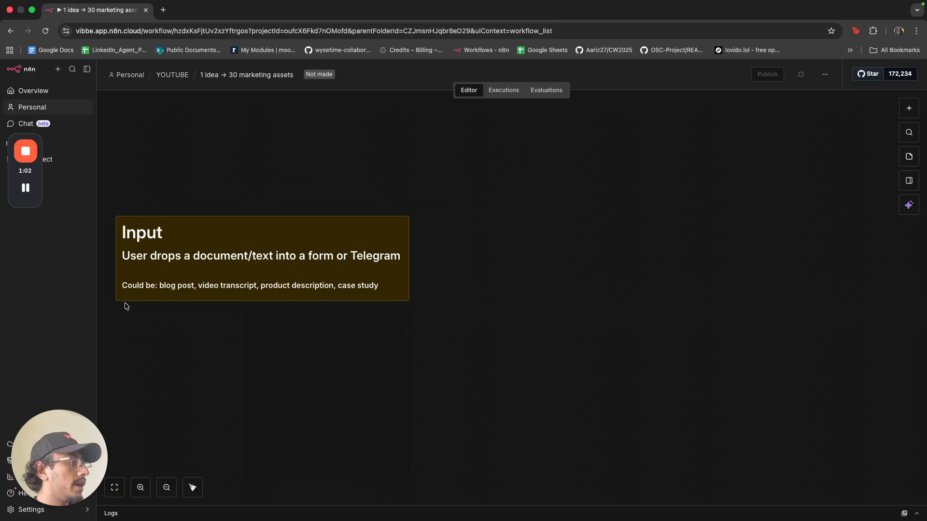
# Make the Input note narrower so its text wraps neatly, then add a second sticky note.
pyautogui.scroll(-1, 462, 265)
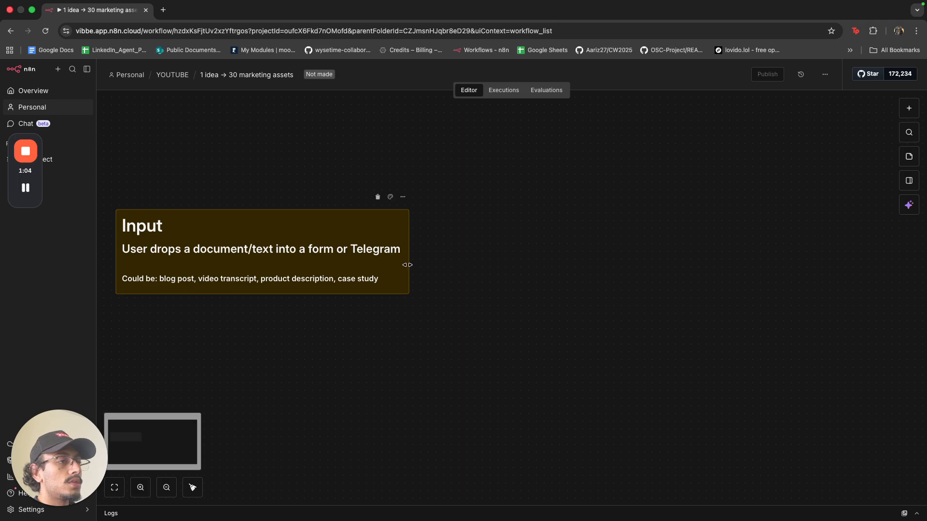
pyautogui.moveTo(409, 265); pyautogui.dragTo(243, 332)
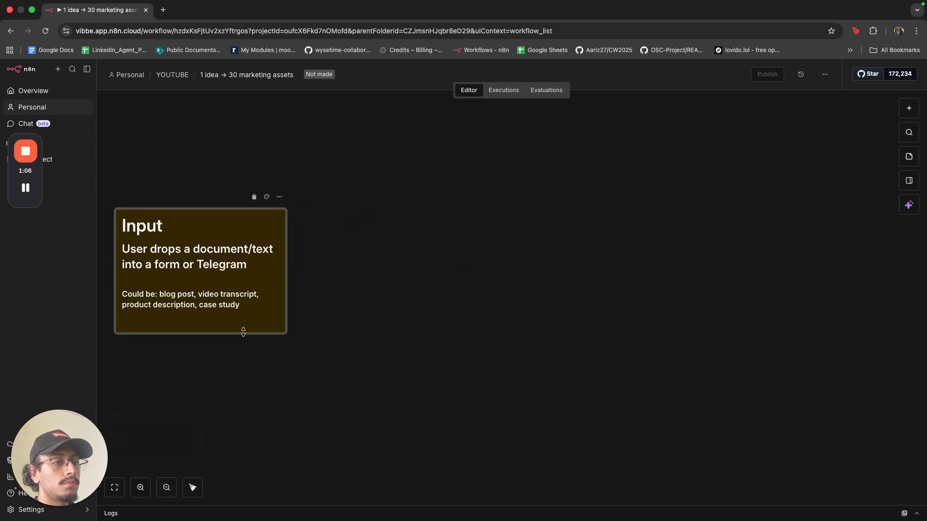
pyautogui.click(339, 290)
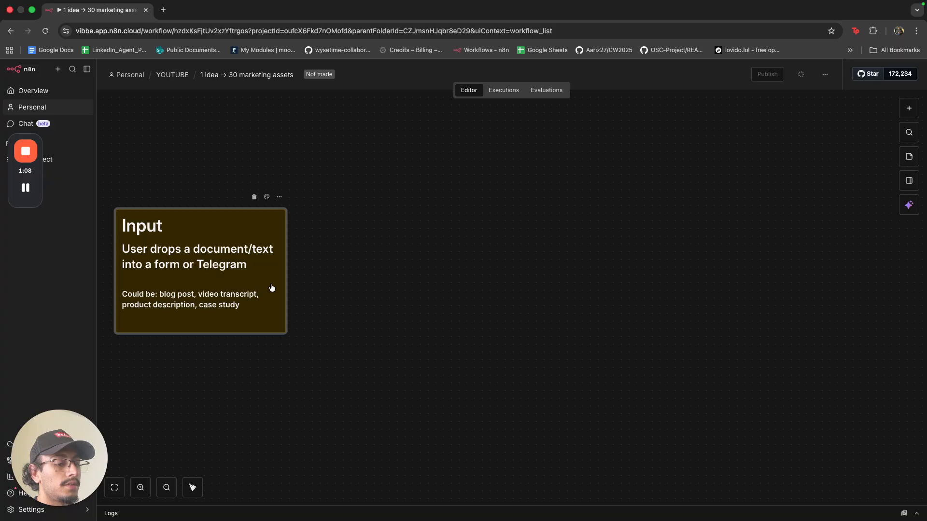
pyautogui.click(900, 156)
# Place the new note beside the Input note and title it '# AI Analysis'.
pyautogui.moveTo(549, 316); pyautogui.dragTo(349, 268)
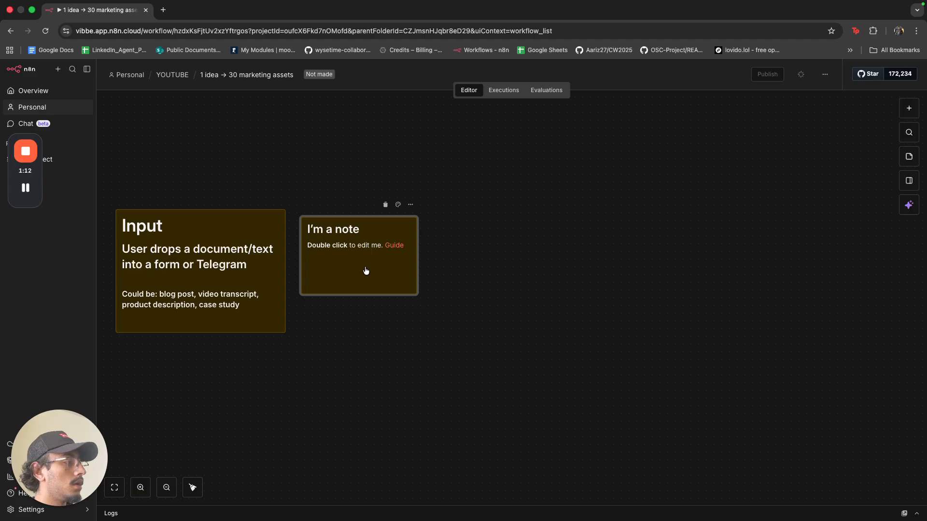
pyautogui.doubleClick(366, 271)
pyautogui.press('BackSpace')
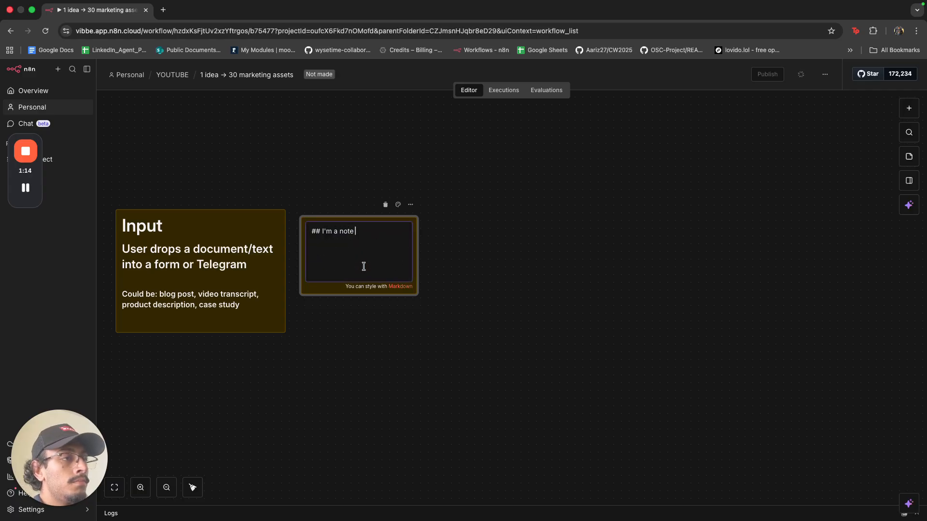
pyautogui.write('# AI')
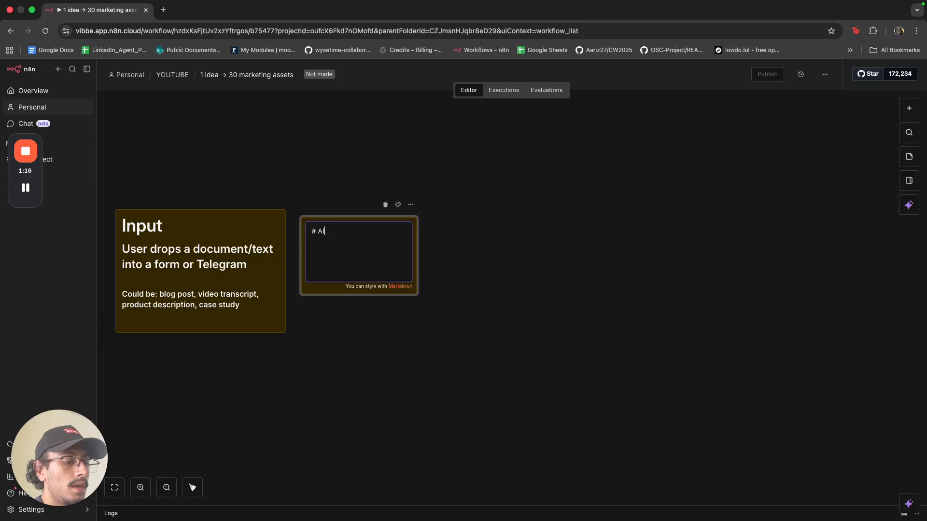
pyautogui.write(' Analysis')
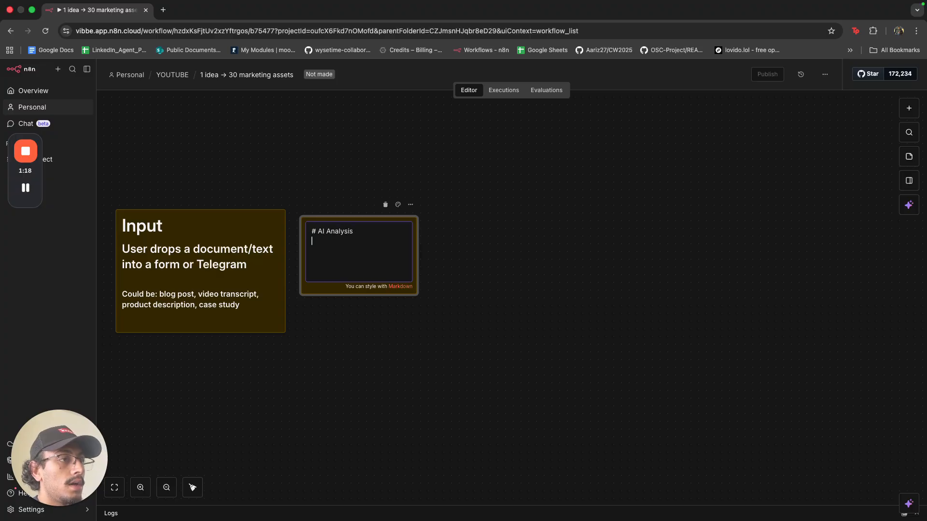
# Paste the analysis points (tone, target audience, core value prop) and add ## headings.
pyautogui.press('super+Tab')
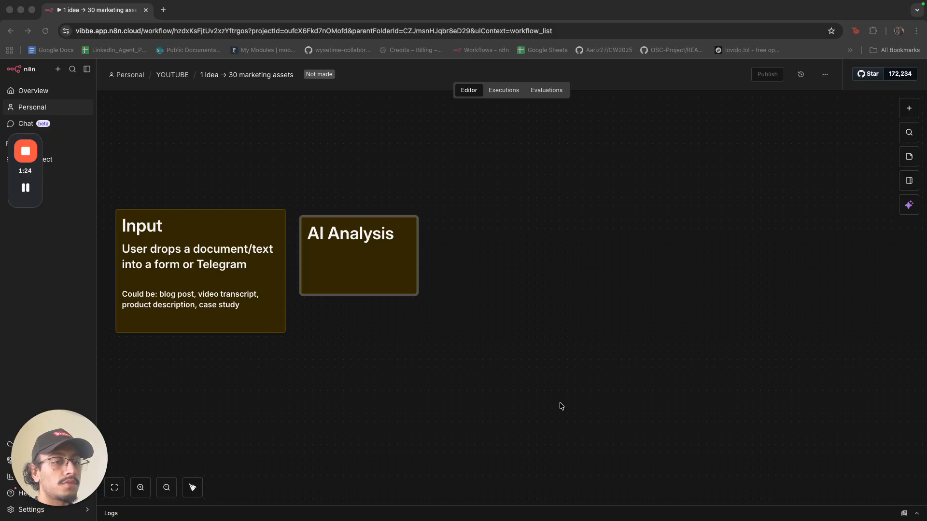
pyautogui.click(356, 267)
pyautogui.doubleClick(354, 264)
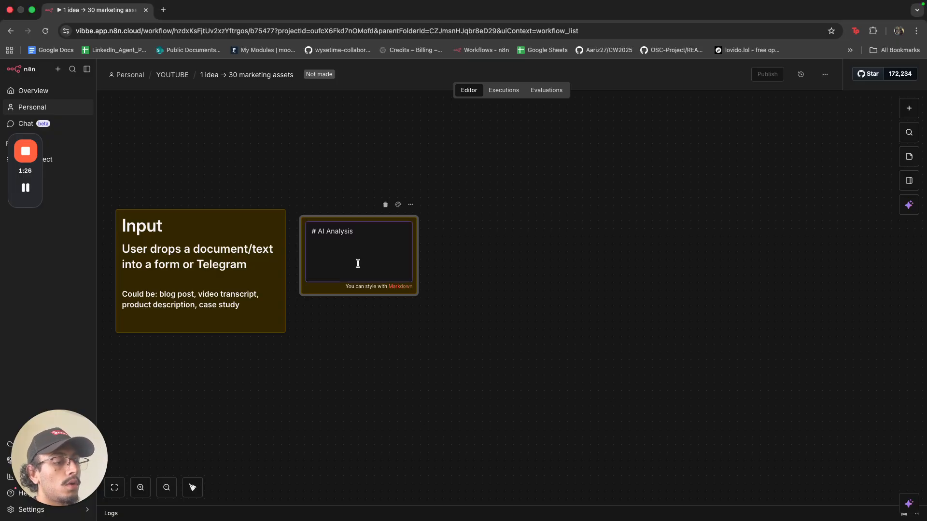
pyautogui.press('super+v')
pyautogui.scroll(2, 315, 250)
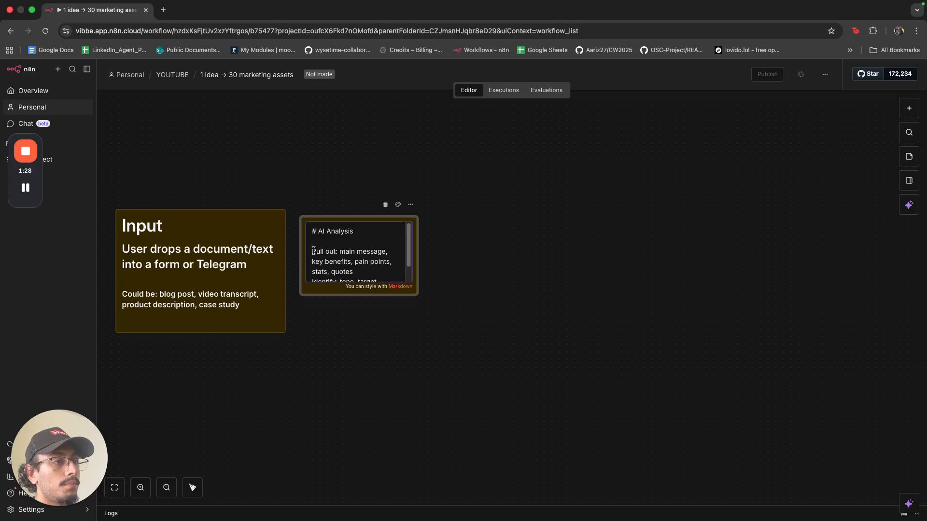
pyautogui.write('##')
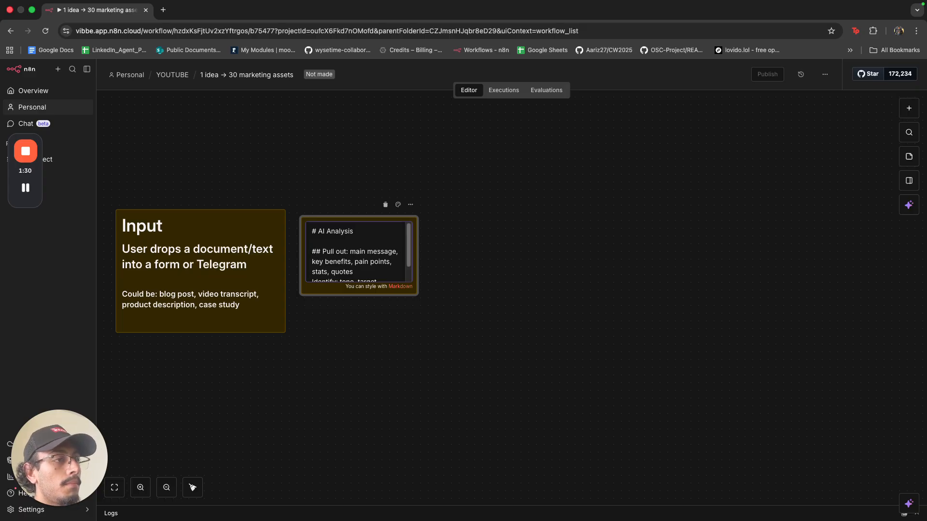
pyautogui.scroll(-1, 322, 252)
pyautogui.click(312, 261)
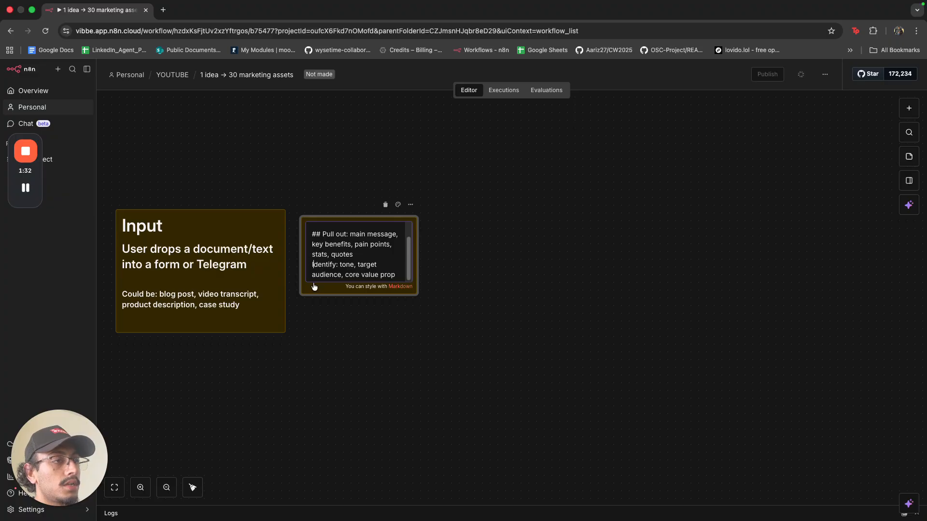
pyautogui.write('##')
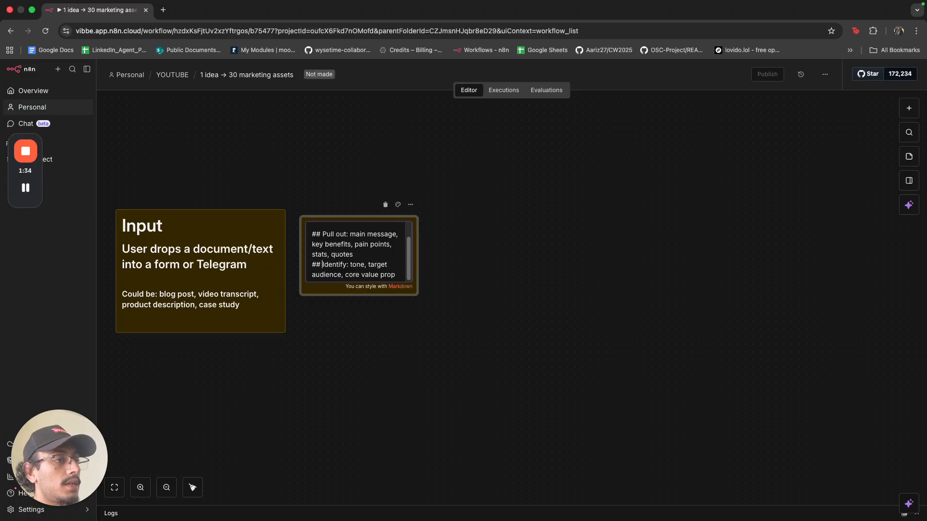
# Resize the AI Analysis note, align its top with Input, and pan to free space right.
pyautogui.click(424, 283)
pyautogui.moveTo(418, 278); pyautogui.dragTo(466, 347)
pyautogui.moveTo(484, 304); pyautogui.dragTo(507, 304)
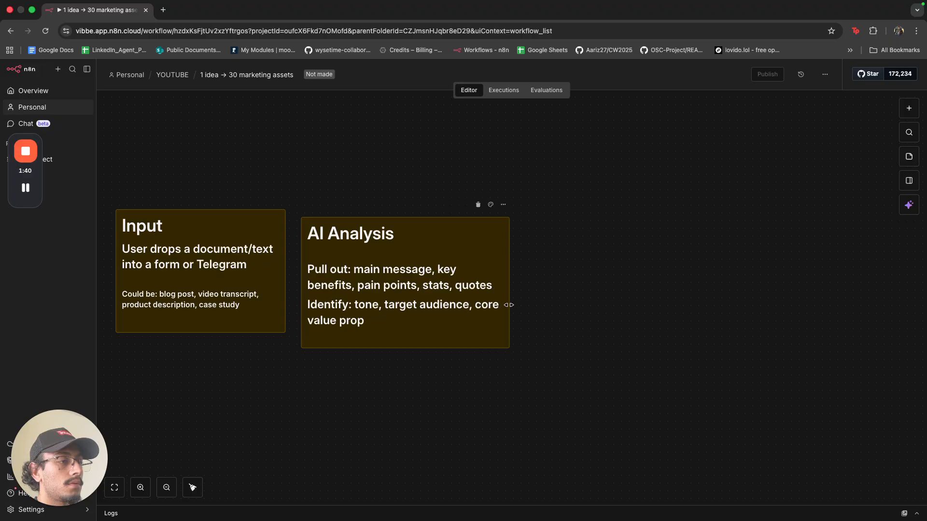
pyautogui.moveTo(468, 346); pyautogui.dragTo(465, 332)
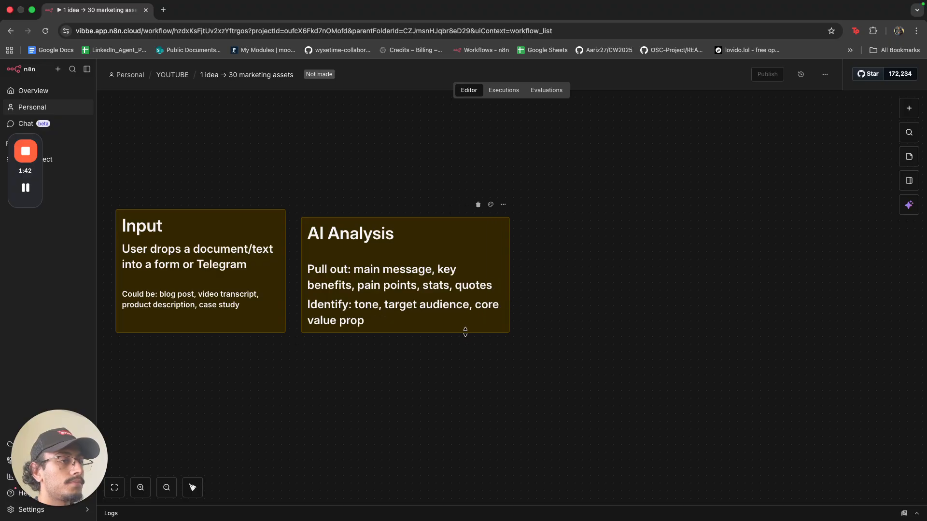
pyautogui.moveTo(398, 217); pyautogui.dragTo(398, 210)
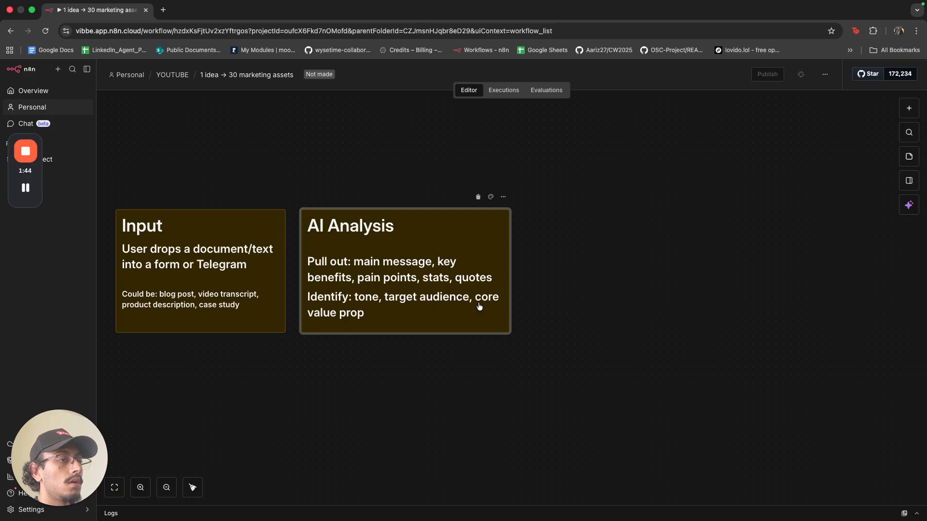
pyautogui.scroll(-3, 543, 268)
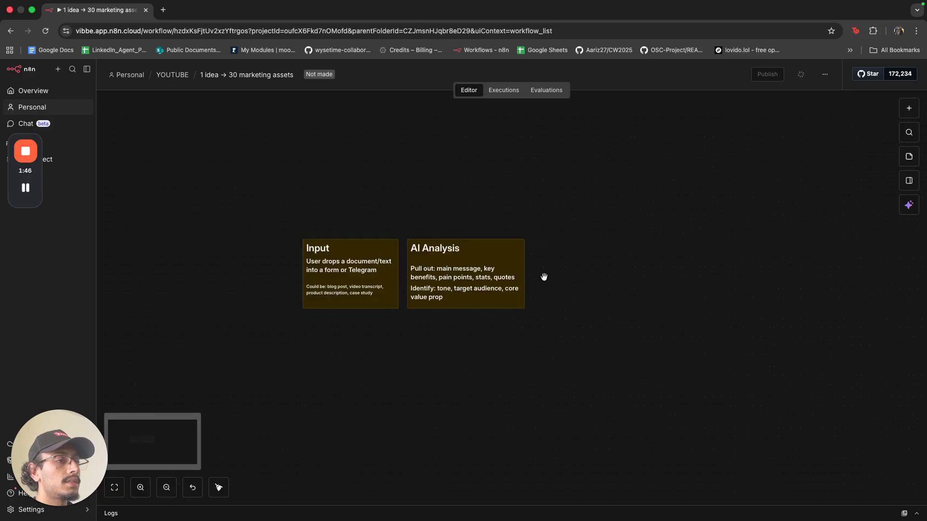
pyautogui.moveTo(542, 276); pyautogui.dragTo(382, 315)
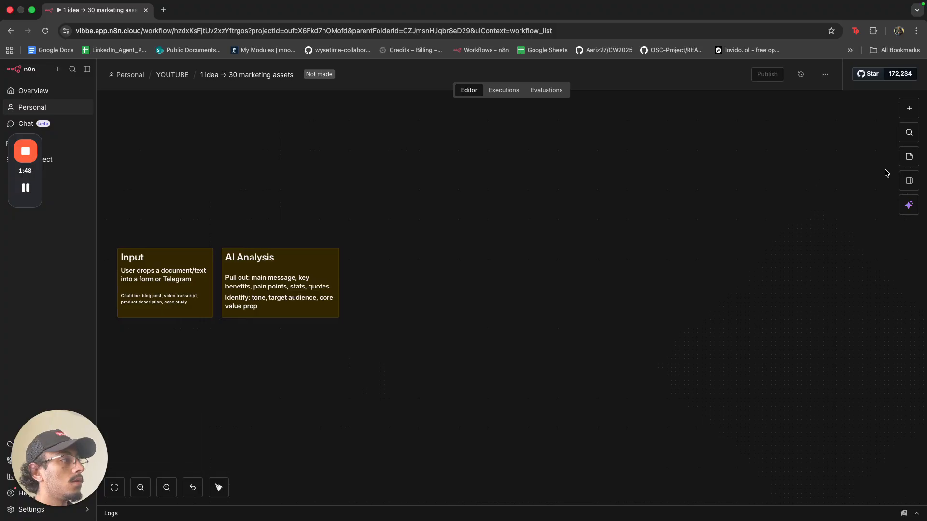
# Add a third sticky note next to AI Analysis and stretch it tall and wider.
pyautogui.click(907, 162)
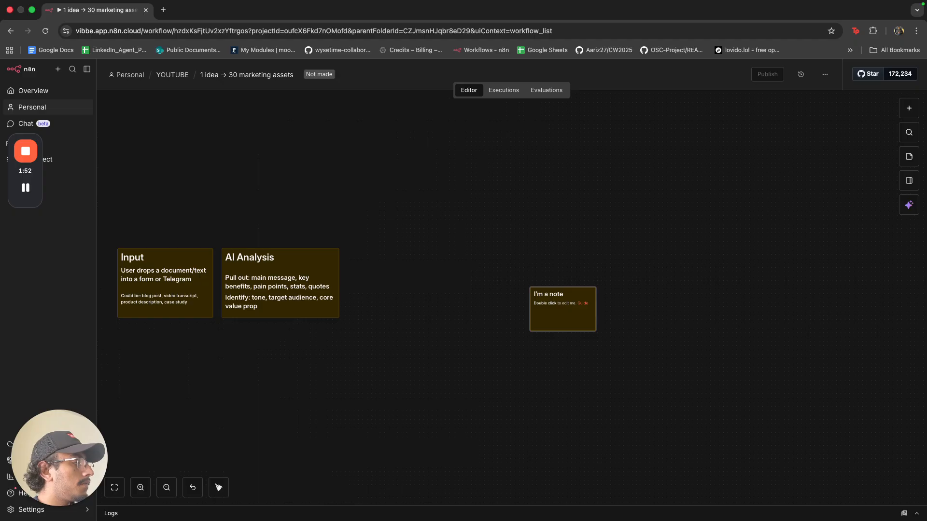
pyautogui.doubleClick(559, 322)
pyautogui.click(587, 346)
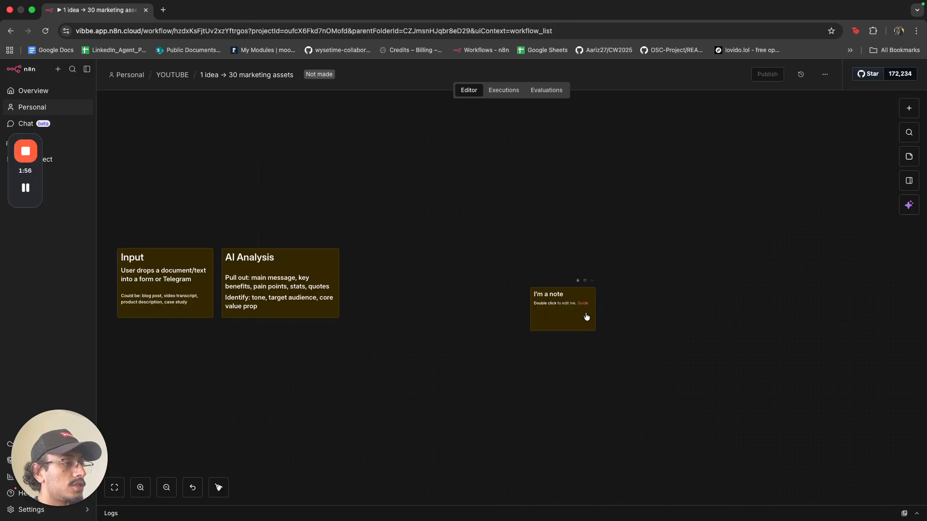
pyautogui.moveTo(579, 323); pyautogui.dragTo(422, 300)
pyautogui.moveTo(405, 265); pyautogui.dragTo(410, 188)
pyautogui.moveTo(404, 310); pyautogui.dragTo(402, 401)
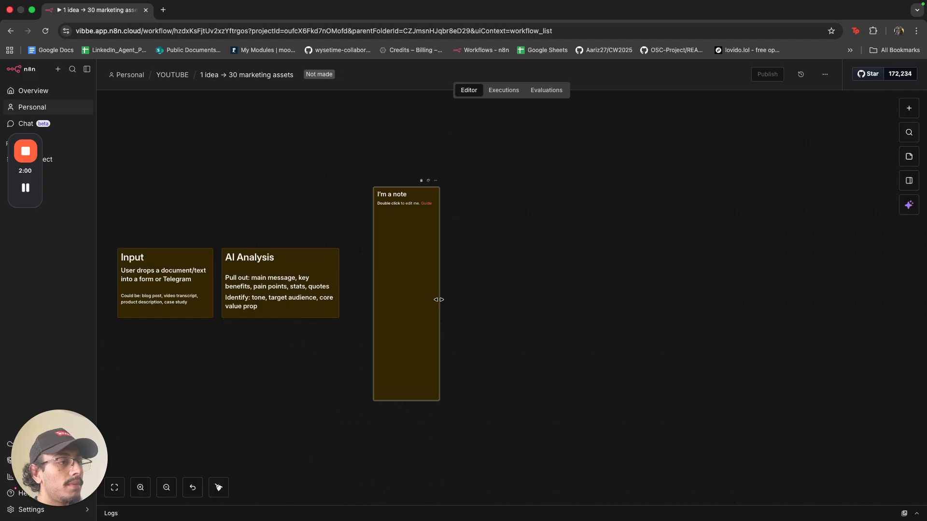
pyautogui.moveTo(439, 299); pyautogui.dragTo(463, 310)
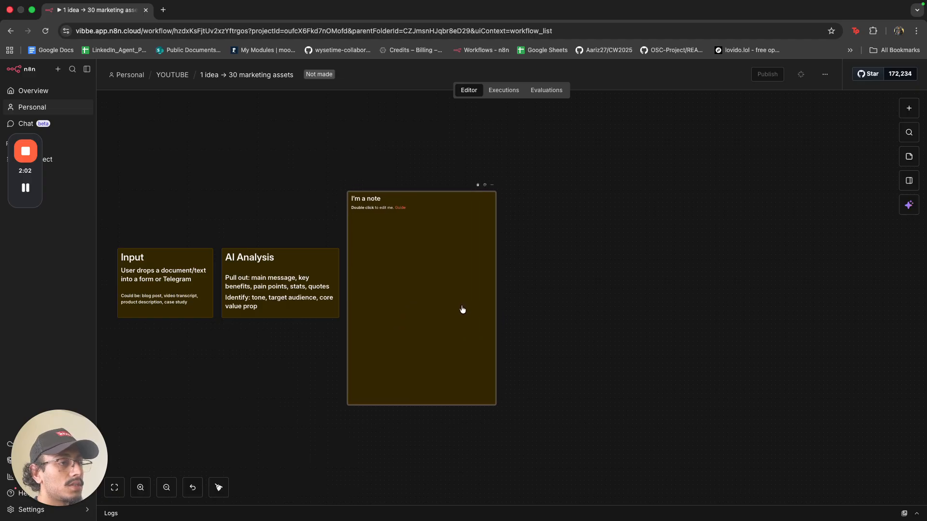
# Replace its text with the Asset Generation heading and the pasted asset list.
pyautogui.doubleClick(461, 307)
pyautogui.press('super+BackSpace')
pyautogui.press('super+BackSpace')
pyautogui.press('super+BackSpace')
pyautogui.press('super+BackSpace')
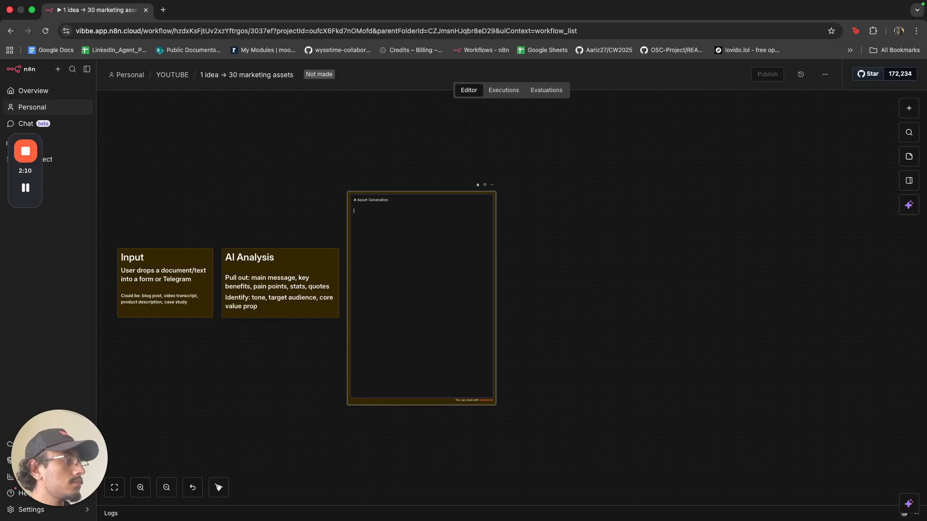
pyautogui.press('Return')
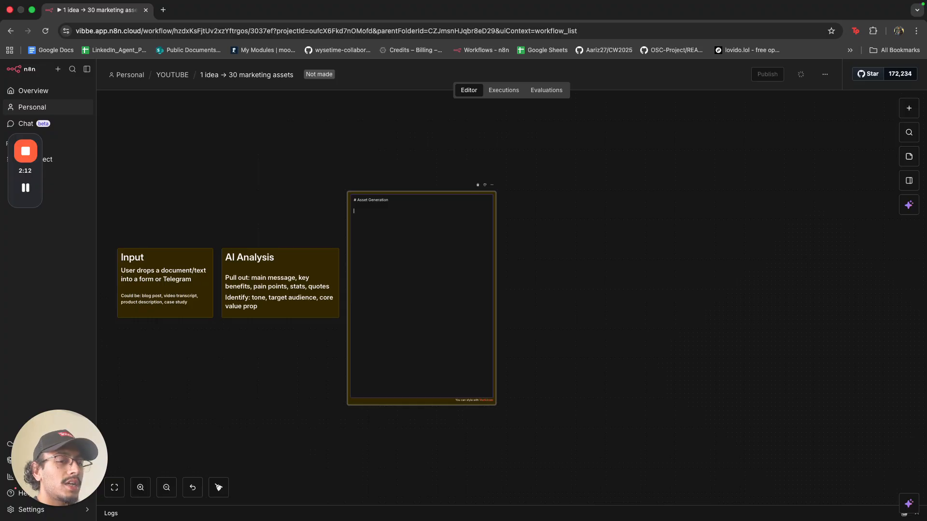
pyautogui.press('super+Tab')
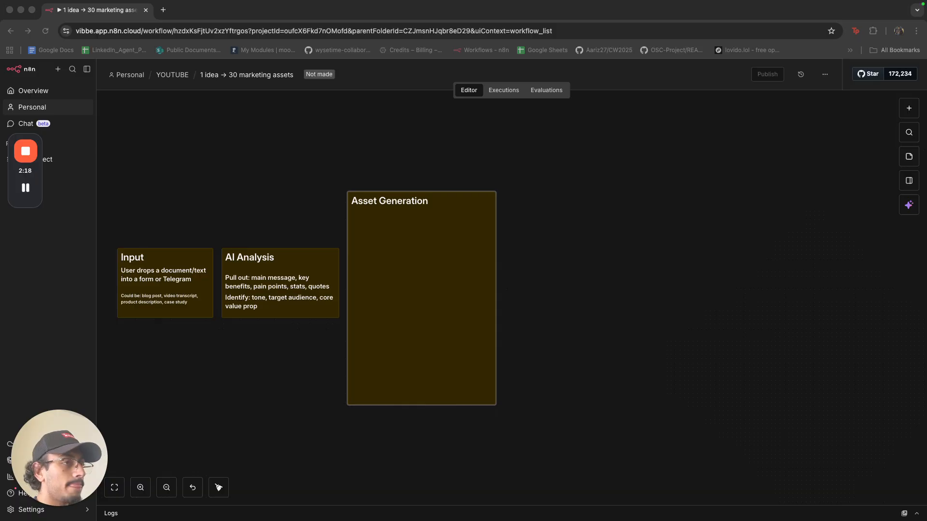
pyautogui.doubleClick(440, 314)
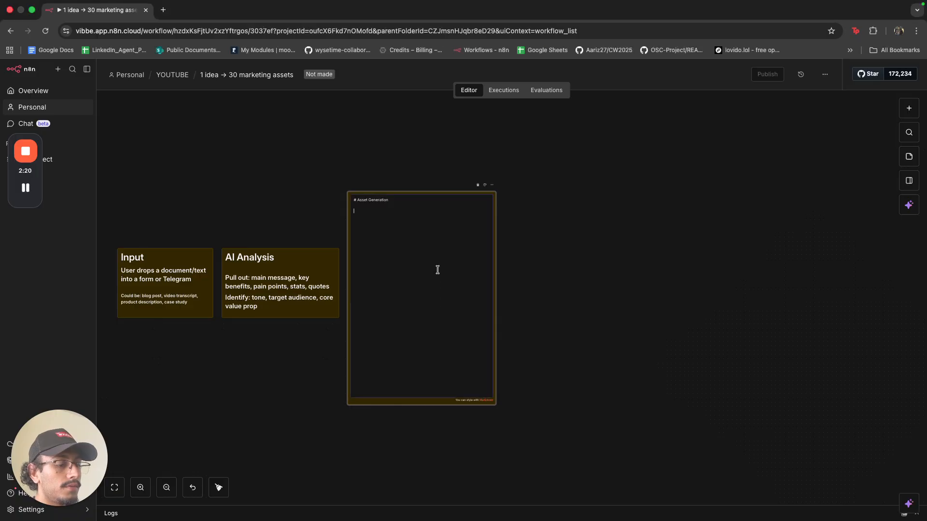
pyautogui.write('5 LinkedIn posts (different angles: educational, story, stat, question, controversial) 5 Twitter threads (3-5 tweets each) 5 Instagram captions (with hook + CTA)  Email Marketing (5 assets):  3 email subject lines + preview text 2 full email sequences (nurture + promo)  Ads (5 assets):  3 Facebook ad variations (different hooks) 2 Google Ad headlines + descriptions  Long-Form (5 assets):  1 Medium article outline 1 Newsletter issue 1 YouTube video script 1 Podcast talking points 1 Case study framework')
# Resize the Asset Generation note so every line of the list fits.
pyautogui.click(555, 293)
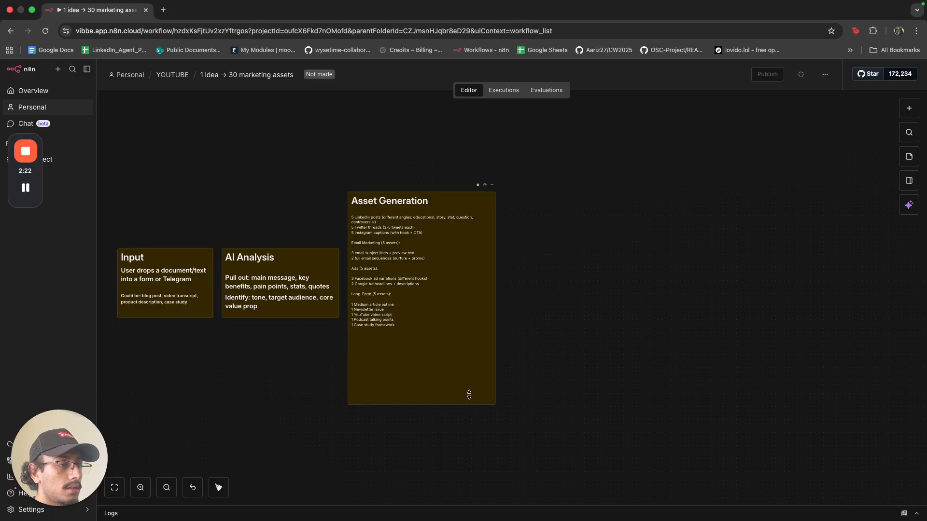
pyautogui.moveTo(469, 395); pyautogui.dragTo(460, 332)
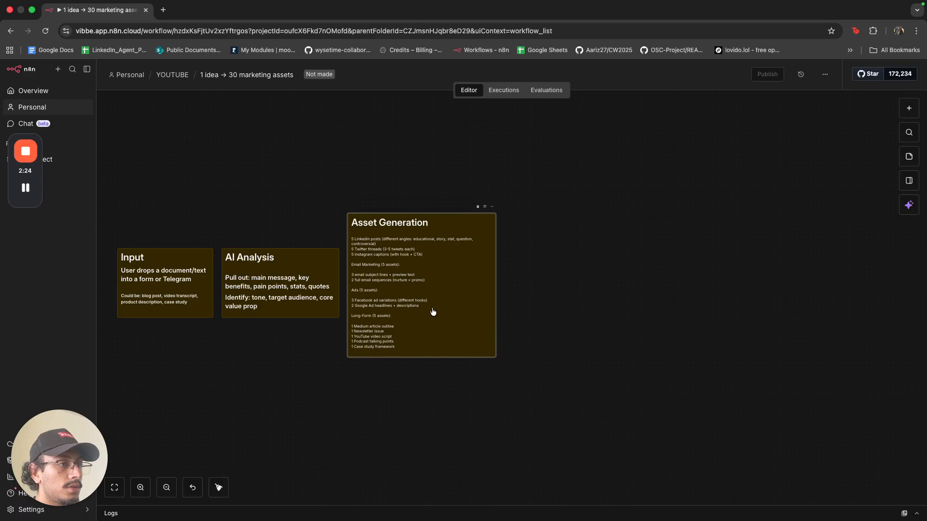
pyautogui.scroll(5, 433, 311)
pyautogui.scroll(-4, 563, 300)
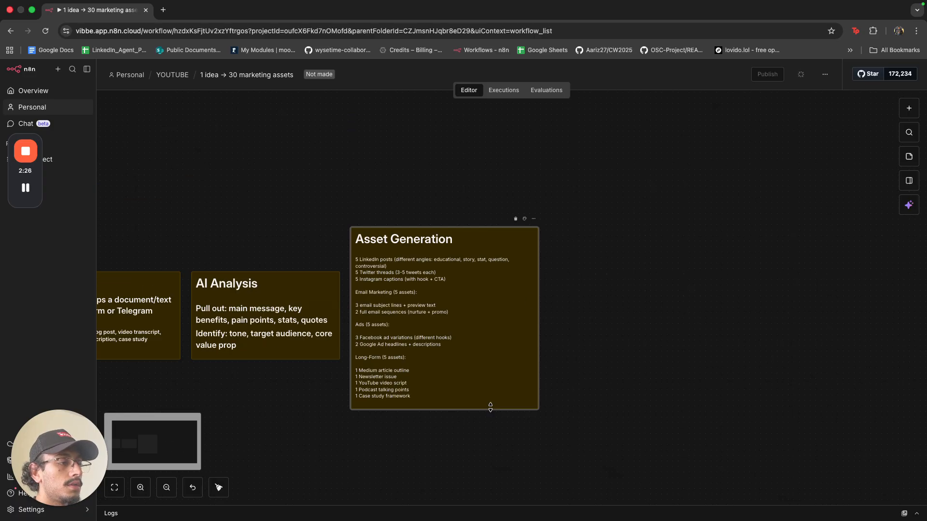
pyautogui.moveTo(491, 407); pyautogui.dragTo(490, 431)
pyautogui.moveTo(538, 377); pyautogui.dragTo(567, 377)
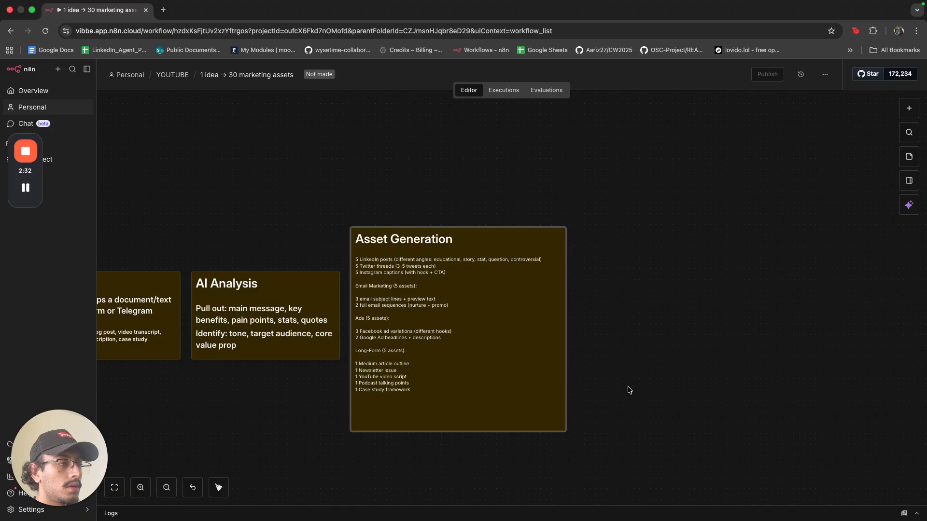
pyautogui.scroll(1, 517, 362)
pyautogui.scroll(3, 415, 328)
pyautogui.scroll(2, 415, 327)
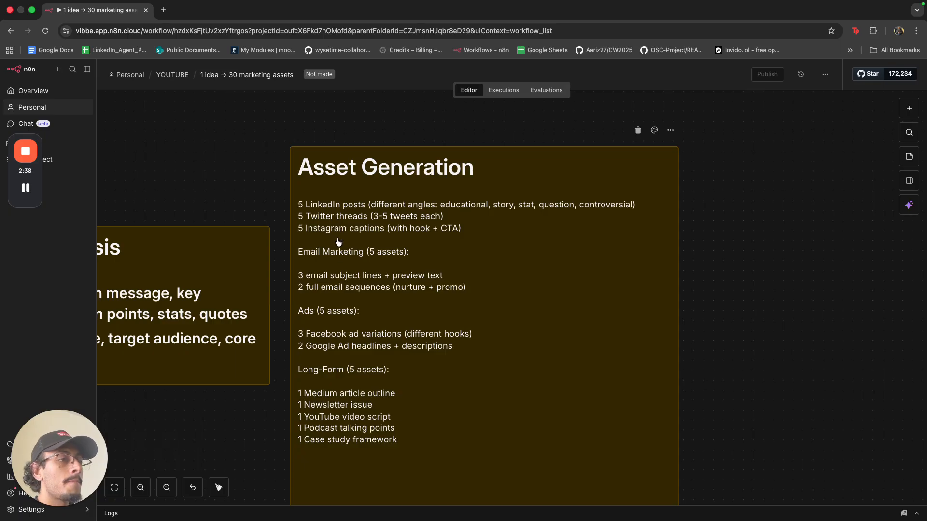
# Remove the blank lines after the Email Marketing and Ads headings.
pyautogui.doubleClick(350, 262)
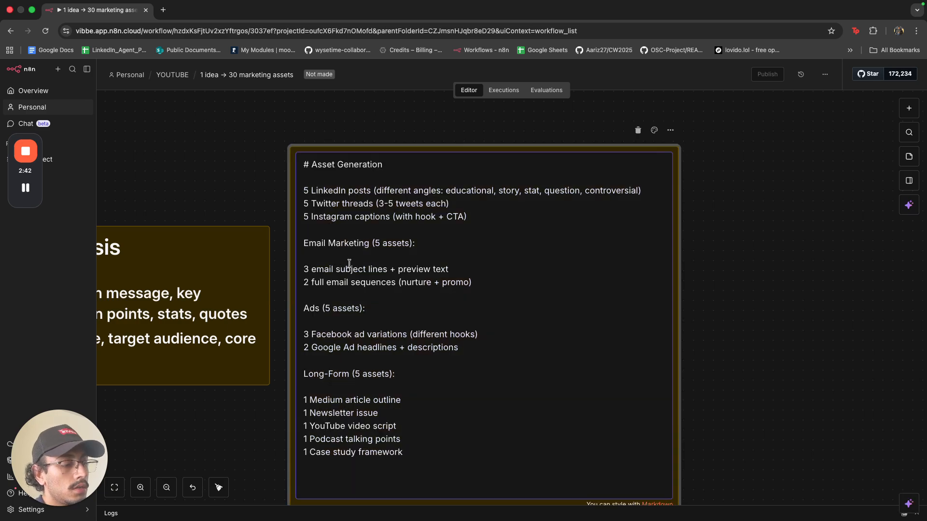
pyautogui.press('BackSpace')
pyautogui.press('BackSpace')
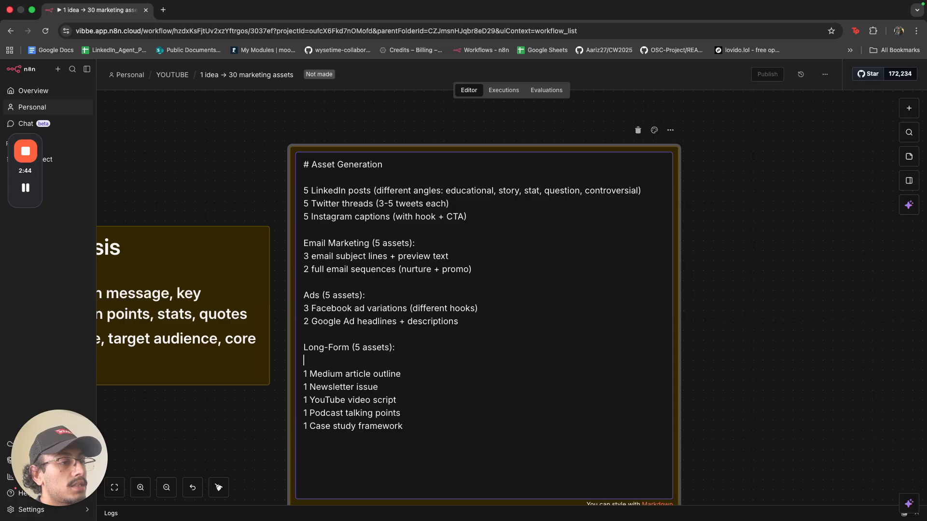
pyautogui.press('BackSpace')
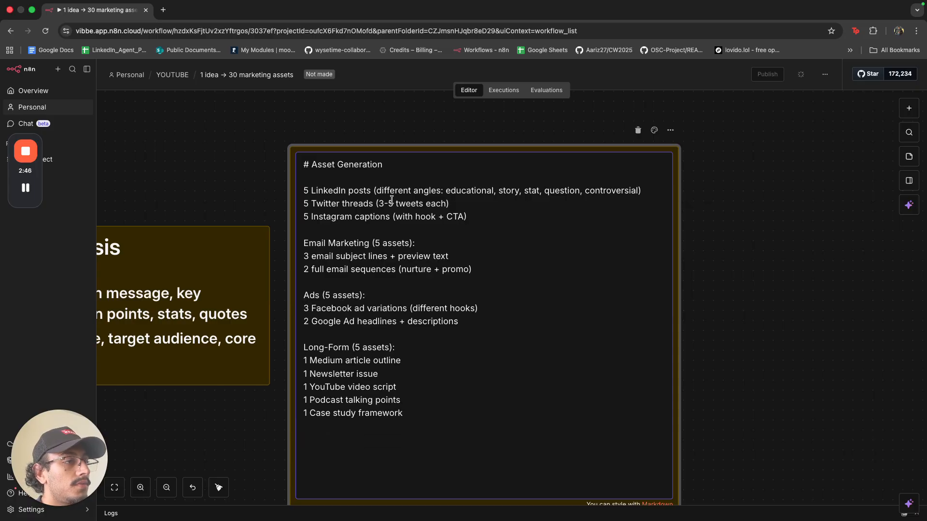
pyautogui.click(391, 201)
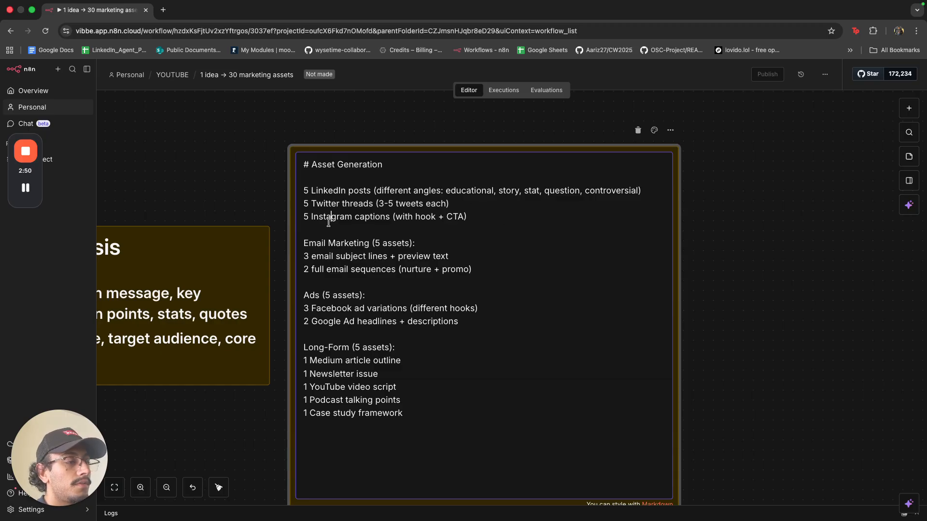
pyautogui.click(397, 242)
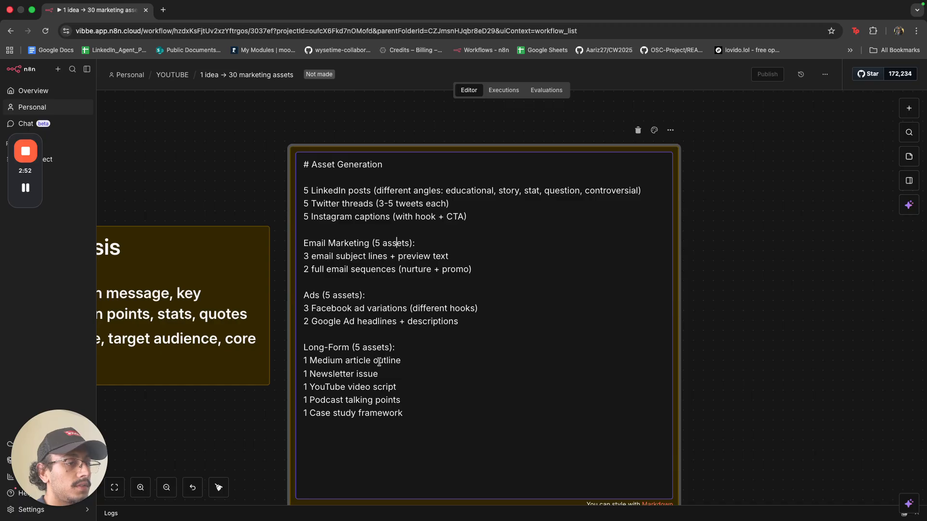
pyautogui.click(739, 366)
# Trim the Asset Generation note to fit its list, reframe the view, and add a fourth sticky note.
pyautogui.scroll(-5, 508, 300)
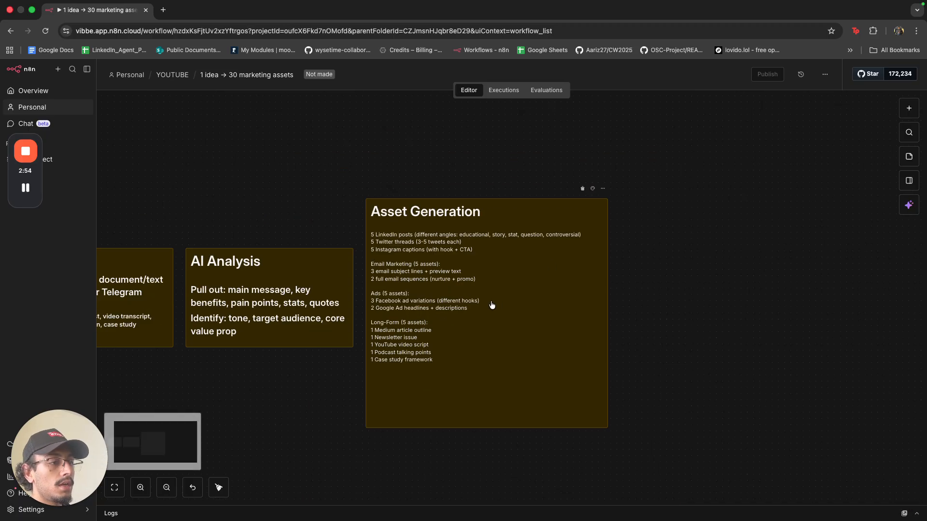
pyautogui.moveTo(488, 428); pyautogui.dragTo(492, 343)
pyautogui.scroll(-3, 492, 344)
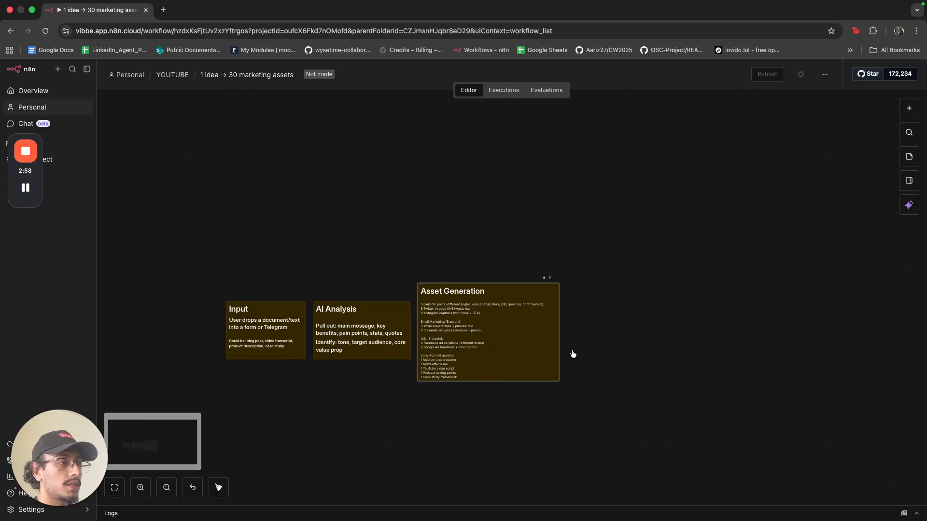
pyautogui.moveTo(615, 335); pyautogui.dragTo(515, 319)
pyautogui.click(909, 157)
# Replace the new note's text with '# Output' and '## link to a google sheet'.
pyautogui.scroll(5, 514, 319)
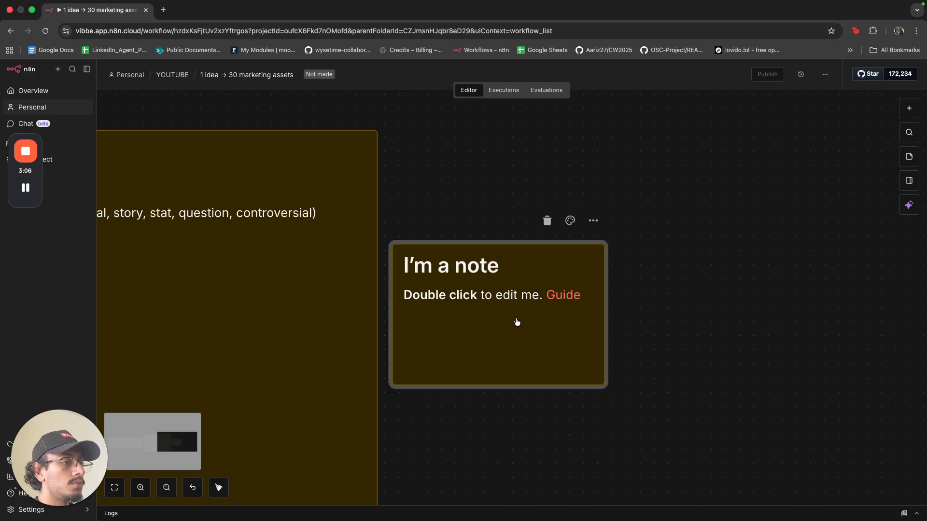
pyautogui.doubleClick(557, 333)
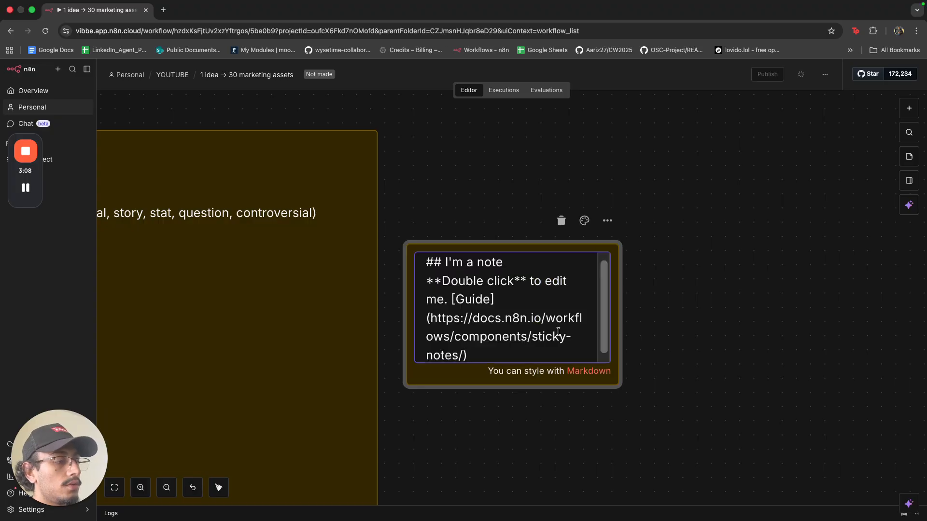
pyautogui.press('super+BackSpace')
pyautogui.press('super+BackSpace')
pyautogui.press('super+BackSpace')
pyautogui.press('super+BackSpace')
pyautogui.press('super+BackSpace')
pyautogui.press('super+BackSpace')
pyautogui.press('super+BackSpace')
pyautogui.write('# Output')
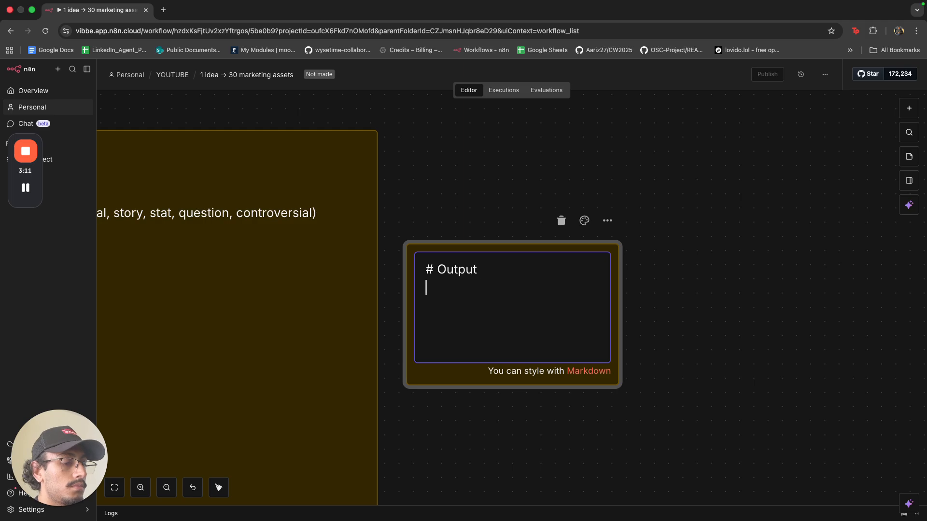
pyautogui.press('Return')
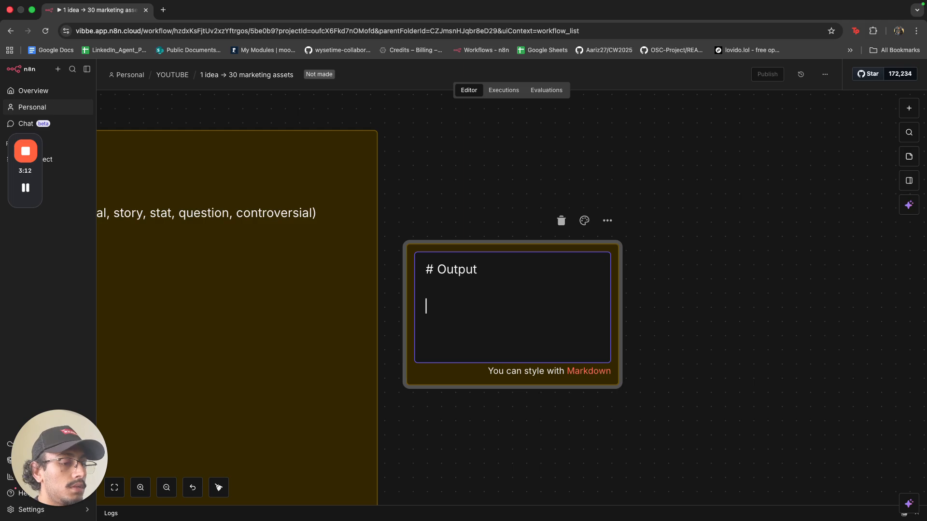
pyautogui.write('## linkned')
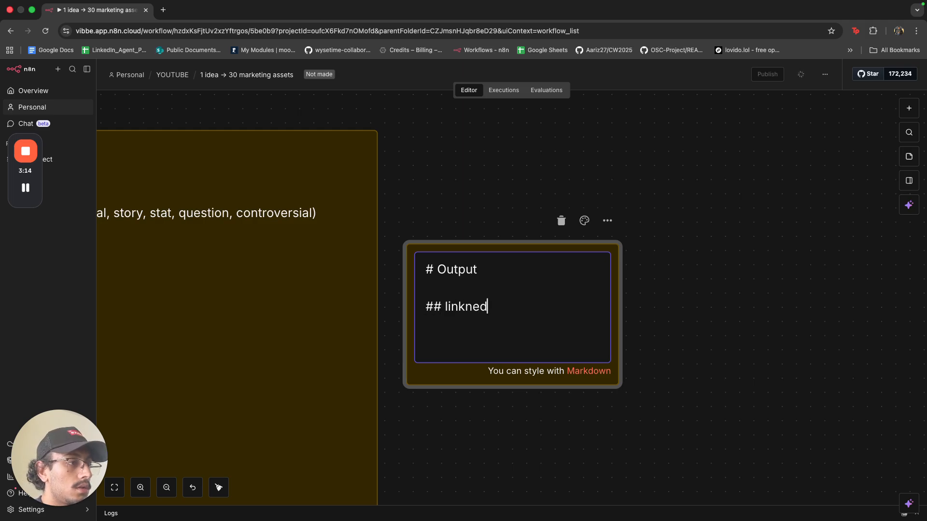
pyautogui.press('BackSpace')
pyautogui.press('BackSpace')
pyautogui.write('to ')
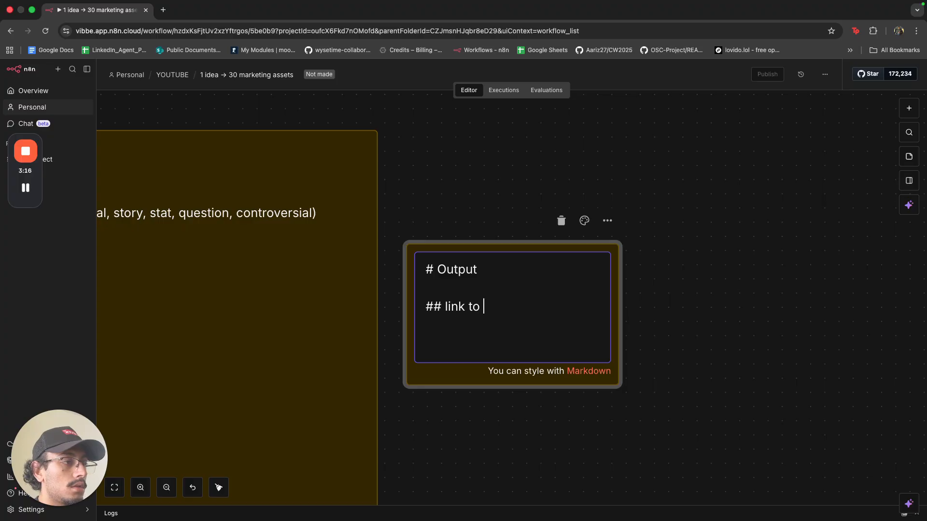
pyautogui.write('a goodg')
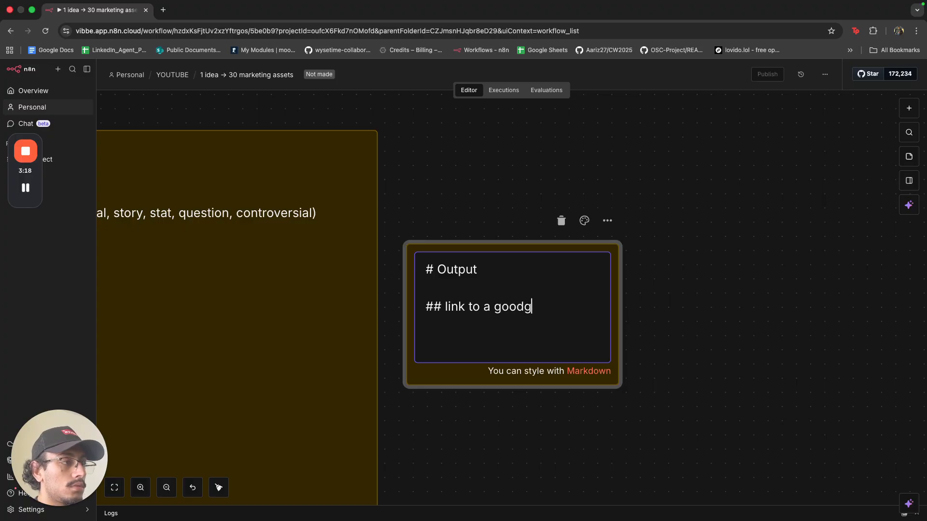
pyautogui.press('BackSpace')
pyautogui.press('BackSpace')
pyautogui.write('gle sheet')
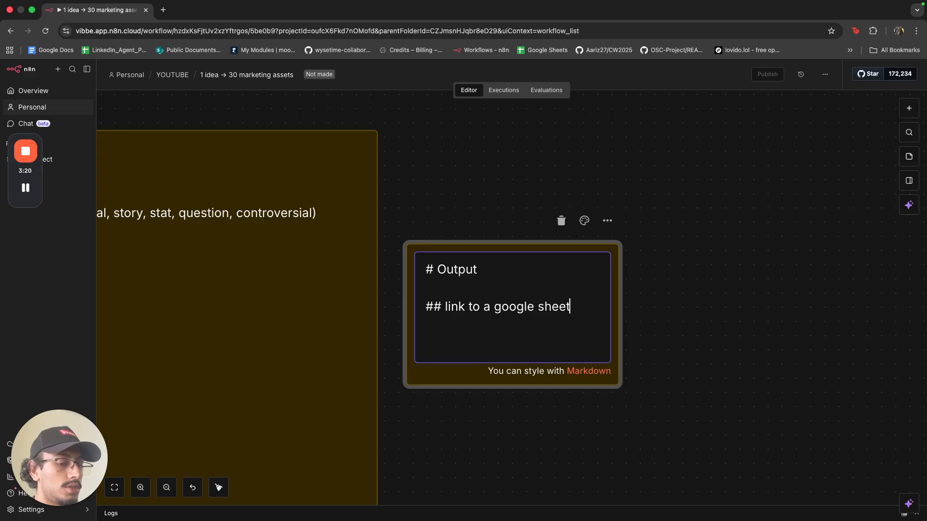
# Widen the Output note and pan the canvas to frame all four notes.
pyautogui.click(709, 284)
pyautogui.moveTo(620, 341); pyautogui.dragTo(647, 342)
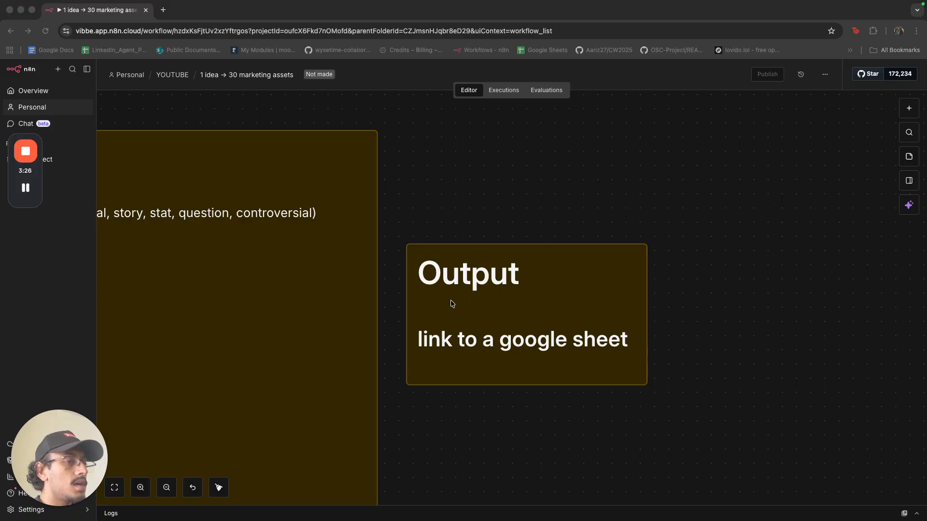
pyautogui.scroll(-5, 452, 303)
pyautogui.hscroll(-2, 416, 331)
pyautogui.scroll(3, 400, 368)
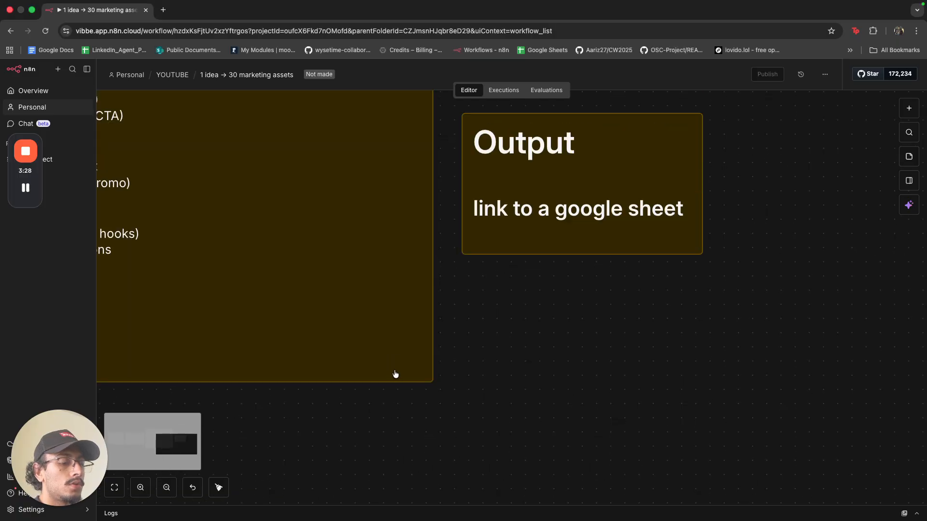
pyautogui.scroll(-5, 395, 375)
pyautogui.moveTo(404, 407); pyautogui.dragTo(567, 263)
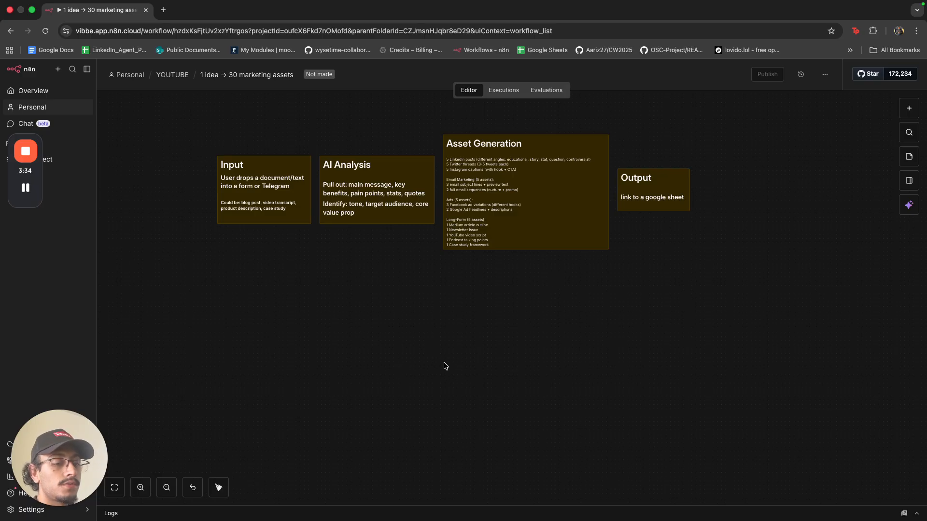
# Add an 'On chat message' trigger and place it below the four sticky notes.
pyautogui.press('Tab')
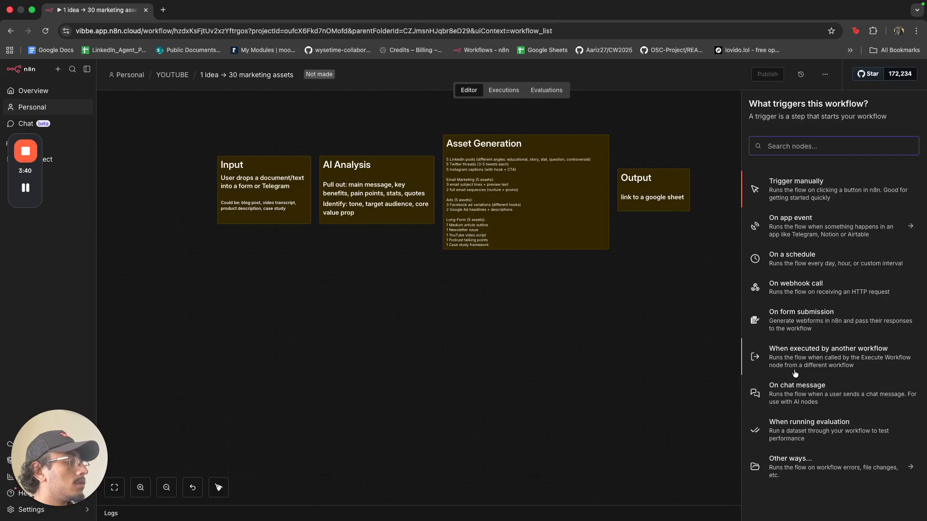
pyautogui.click(797, 386)
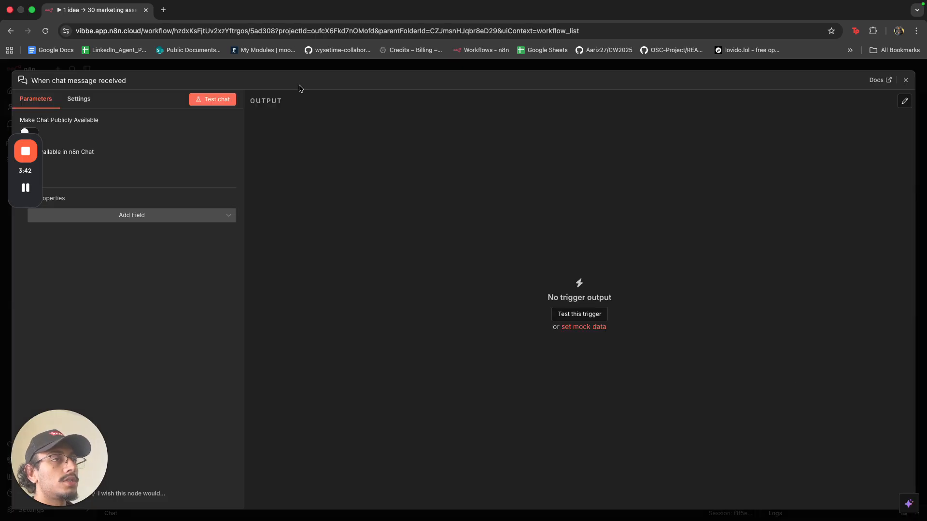
pyautogui.click(301, 69)
pyautogui.moveTo(368, 201); pyautogui.dragTo(265, 361)
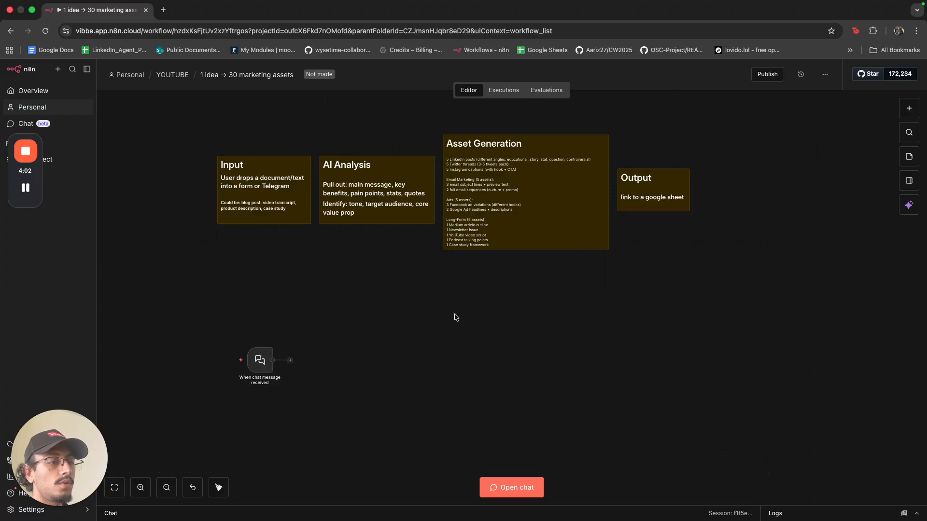
# Nudge the chat trigger up-left, add a trial Basic LLM Chain after it, then delete it.
pyautogui.moveTo(264, 361); pyautogui.dragTo(226, 340)
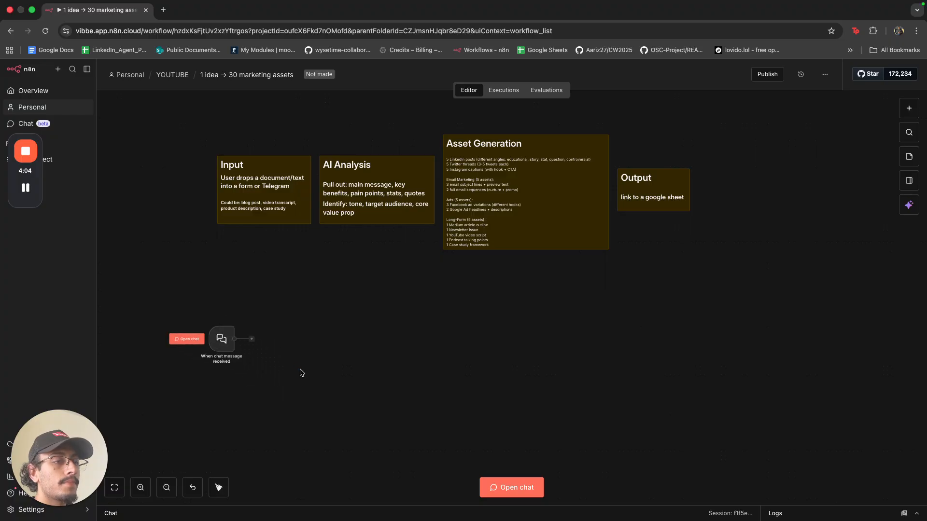
pyautogui.click(252, 339)
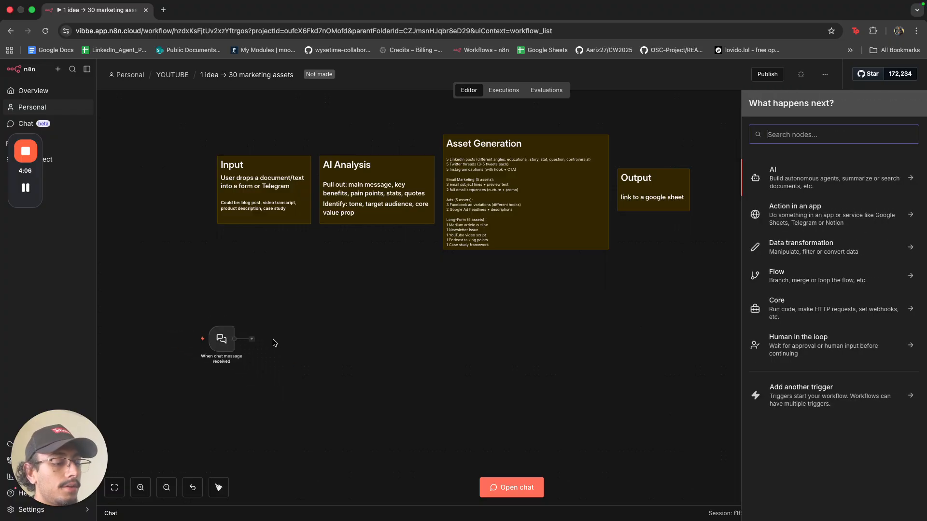
pyautogui.write('llm cha')
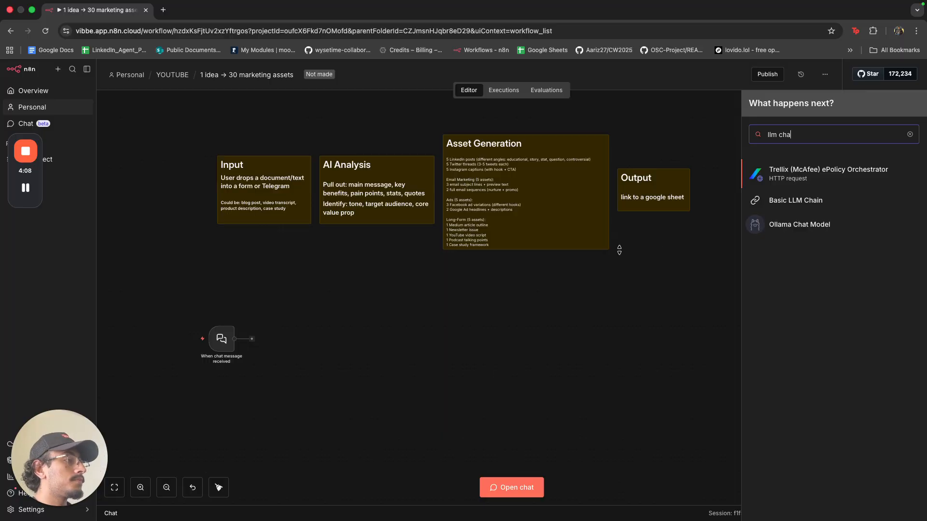
pyautogui.click(778, 201)
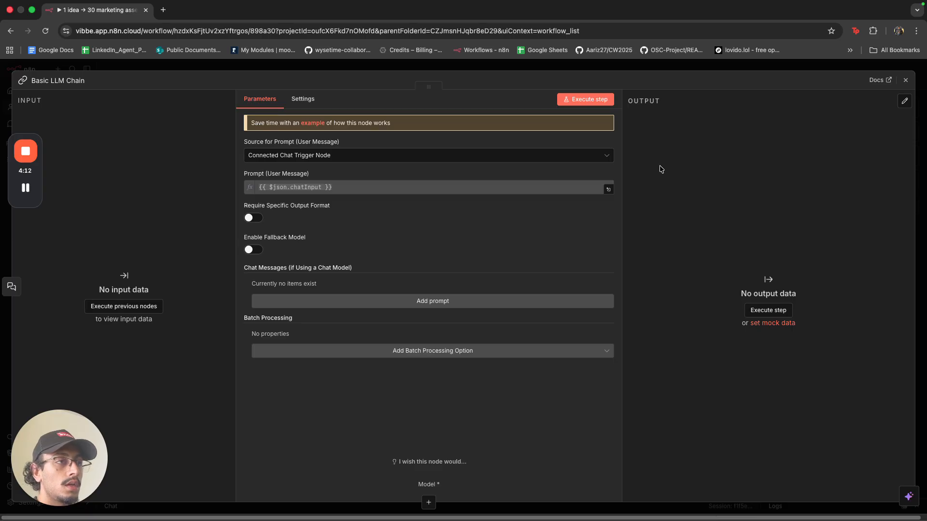
pyautogui.click(411, 67)
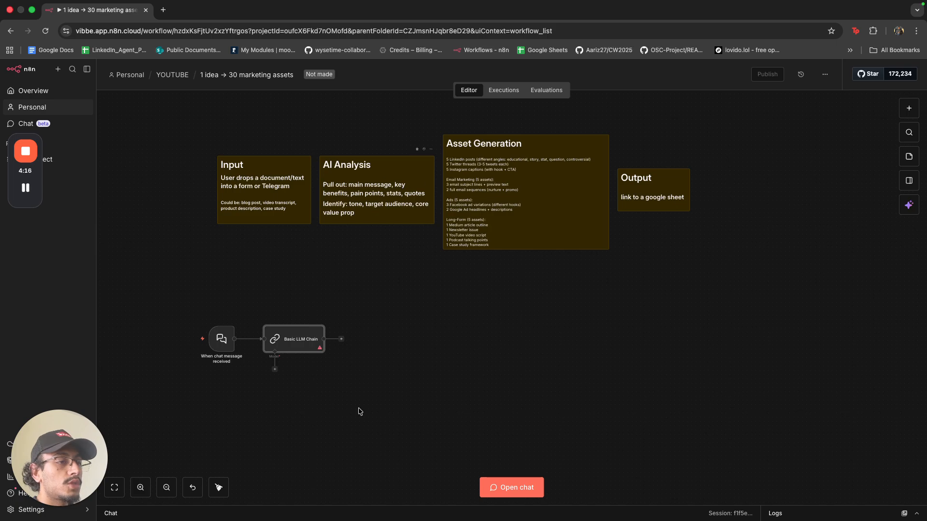
pyautogui.click(313, 320)
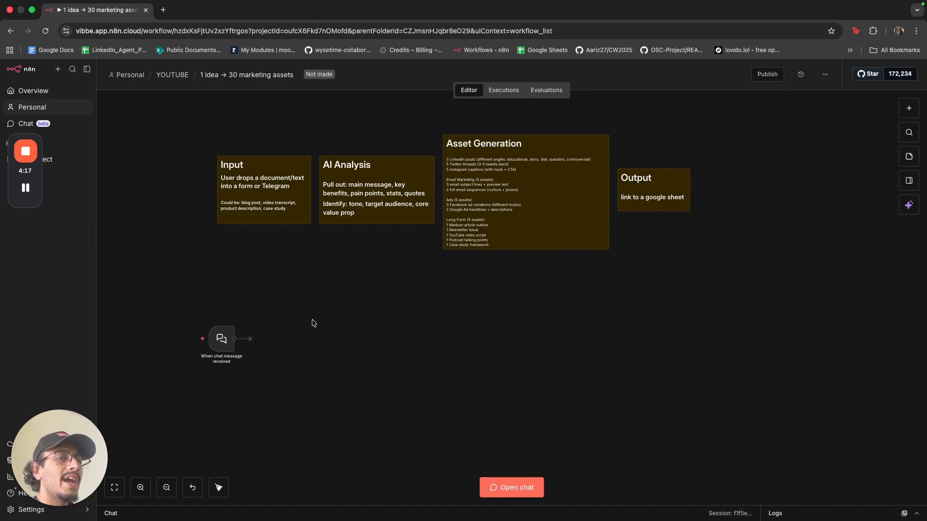
# After the chat trigger, add the Google Gemini 'Message a model' action found by searching 'gemini'.
pyautogui.click(251, 340)
pyautogui.write('gemini')
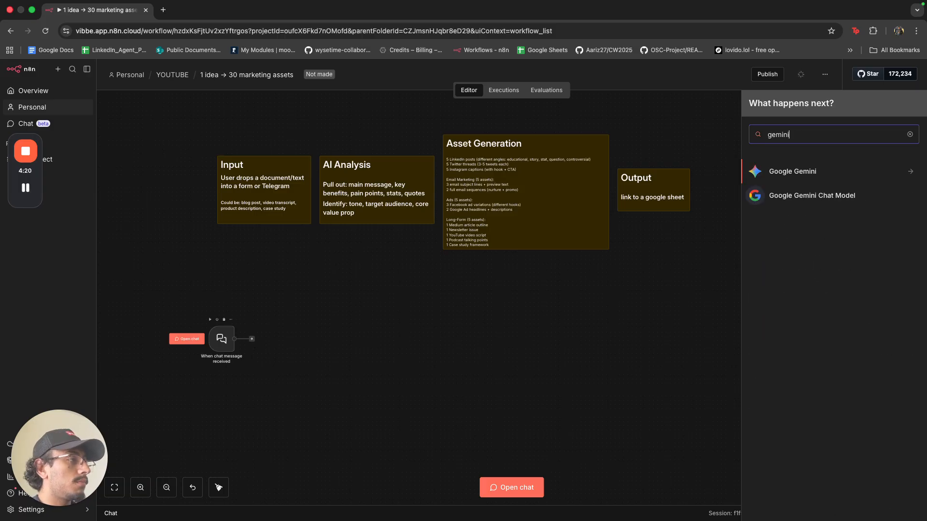
pyautogui.click(803, 173)
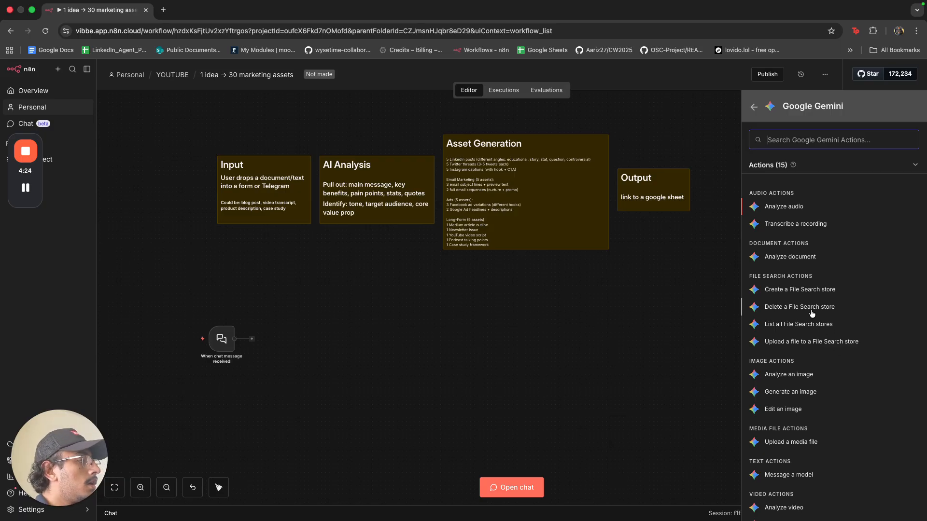
pyautogui.scroll(-2, 812, 314)
pyautogui.click(797, 437)
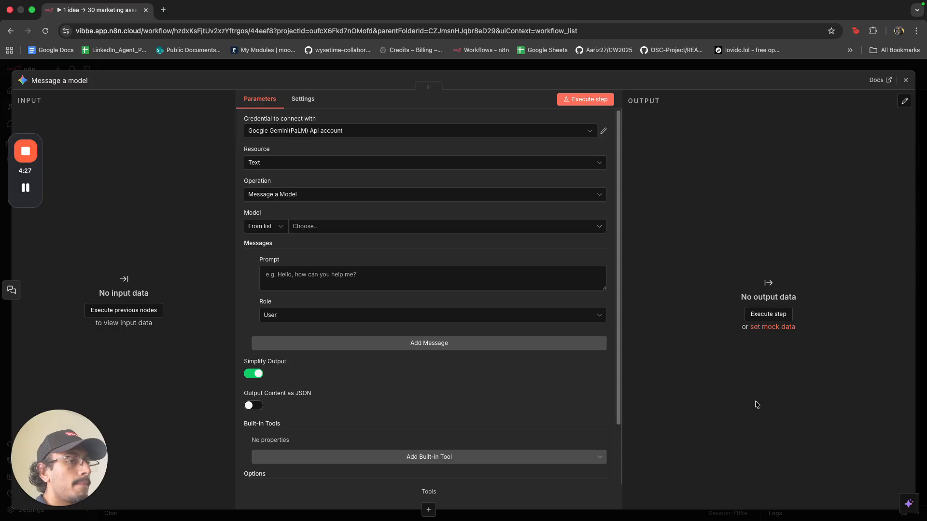
# Select the Gemini API credential, model models/gemini-2.5-pro and message role Model.
pyautogui.click(410, 139)
pyautogui.click(396, 164)
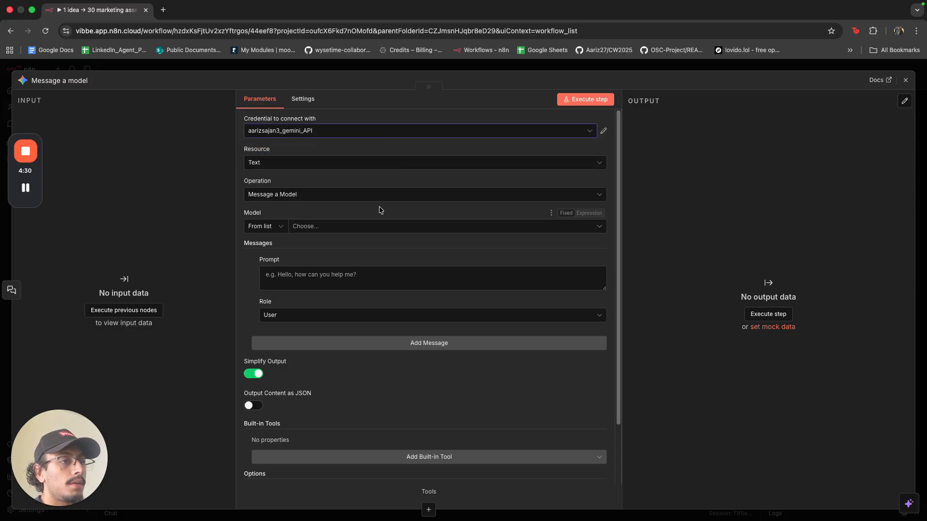
pyautogui.click(379, 226)
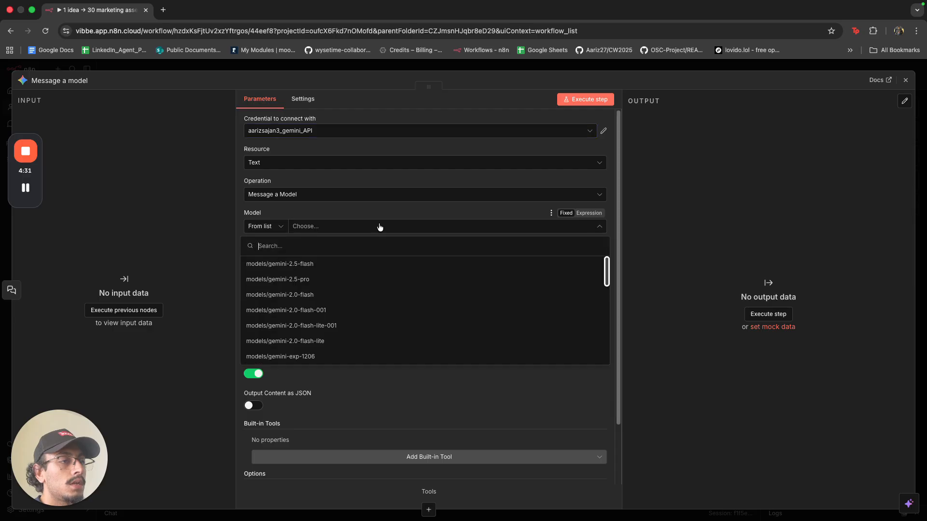
pyautogui.click(390, 280)
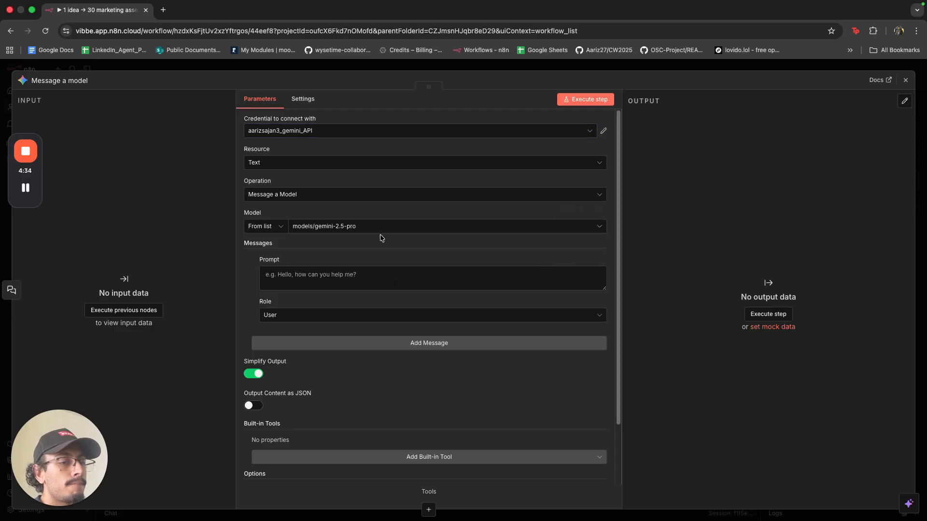
pyautogui.click(374, 318)
pyautogui.click(381, 365)
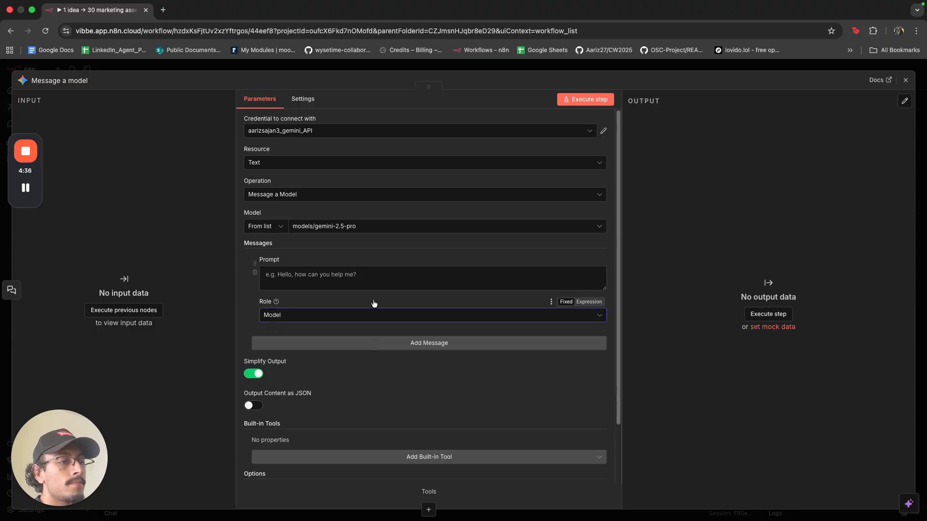
pyautogui.click(373, 287)
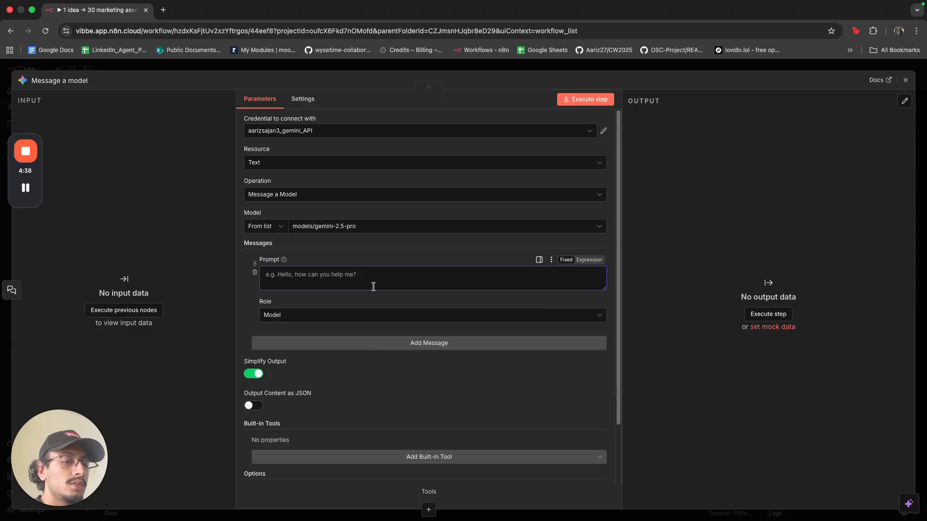
# Type 'You are a content generation assistant.' into the prompt, correcting the spelling.
pyautogui.write('You a')
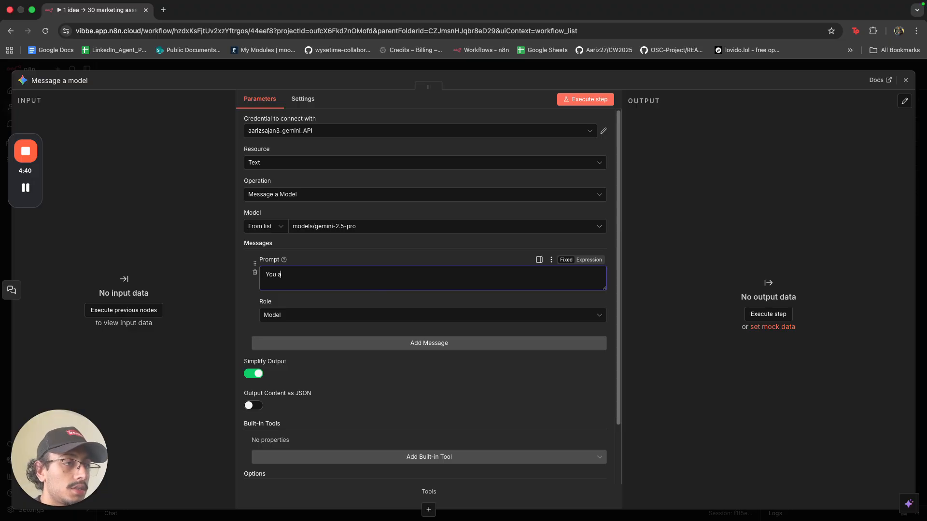
pyautogui.write('re a contnet')
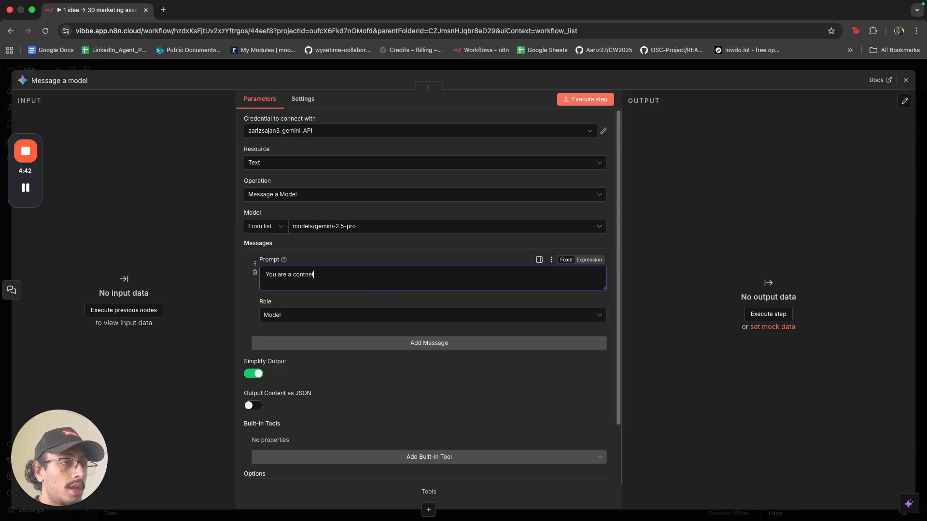
pyautogui.press('BackSpace')
pyautogui.press('BackSpace')
pyautogui.press('BackSpace')
pyautogui.press('BackSpace')
pyautogui.write('ent generation as')
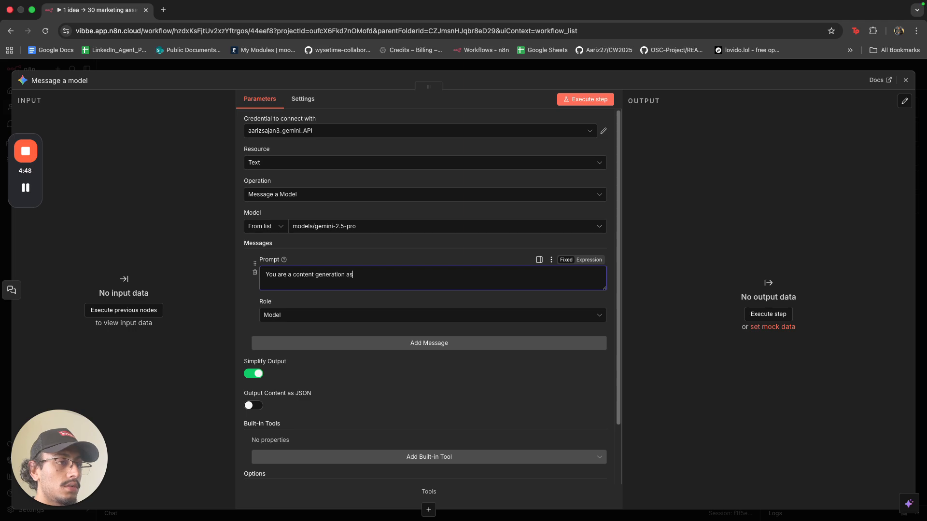
pyautogui.write('sisstant.')
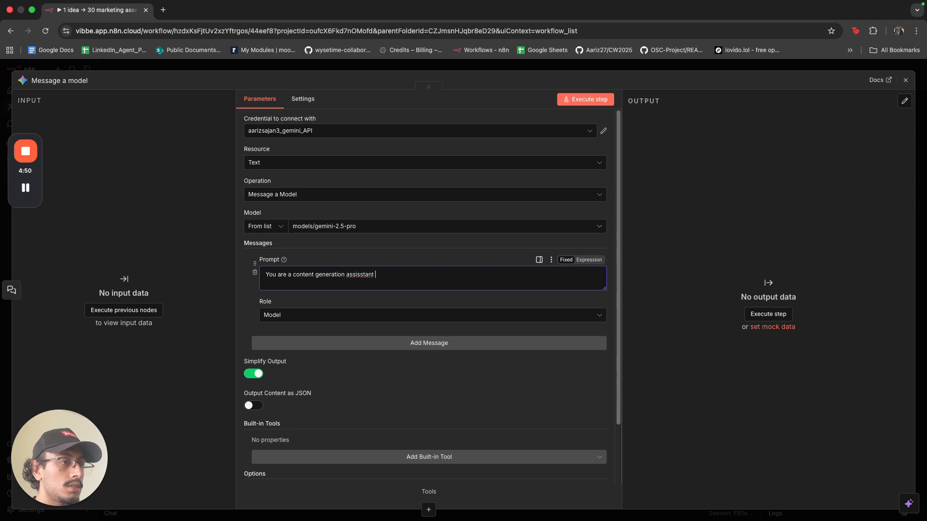
pyautogui.rightClick(354, 269)
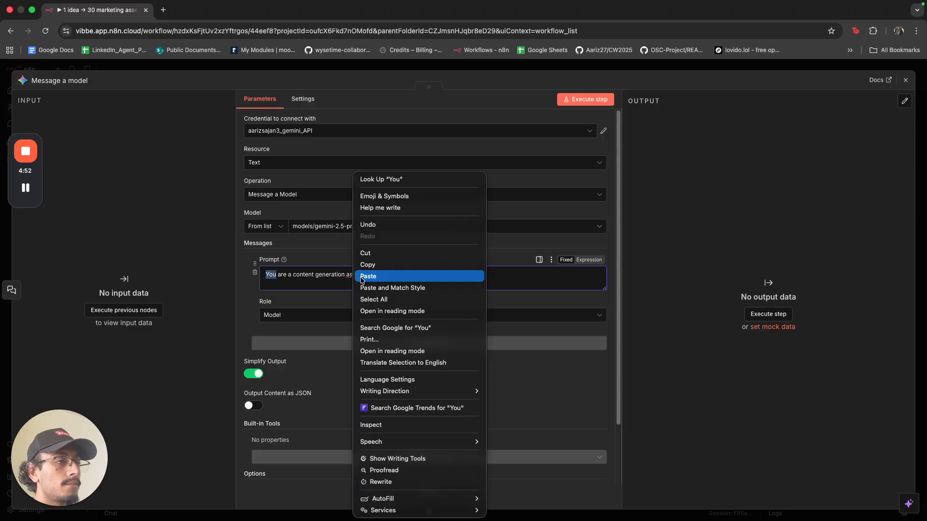
pyautogui.click(360, 277)
pyautogui.press('super+z')
pyautogui.click(351, 275)
pyautogui.rightClick(352, 275)
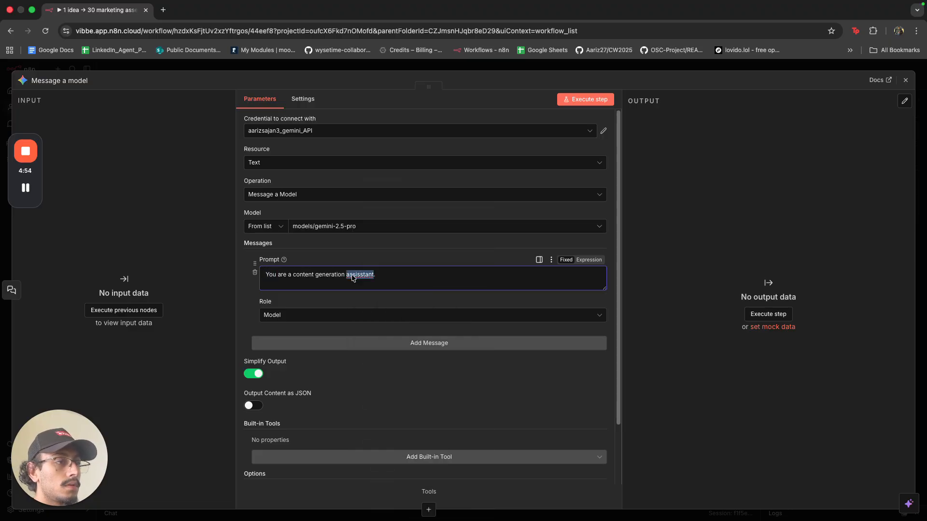
pyautogui.click(407, 209)
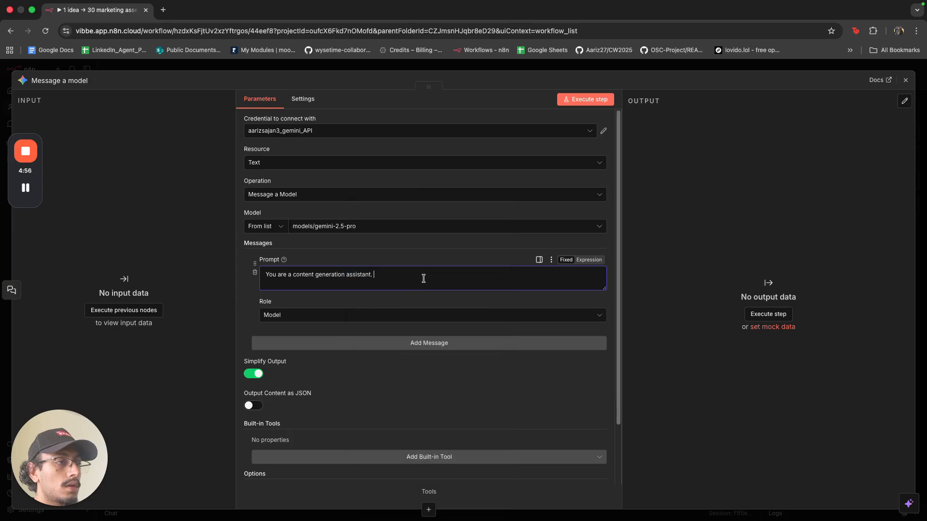
# Add 'Your job is to pull out the following information from the users query' and switch to Expression mode.
pyautogui.click(437, 277)
pyautogui.write('Your')
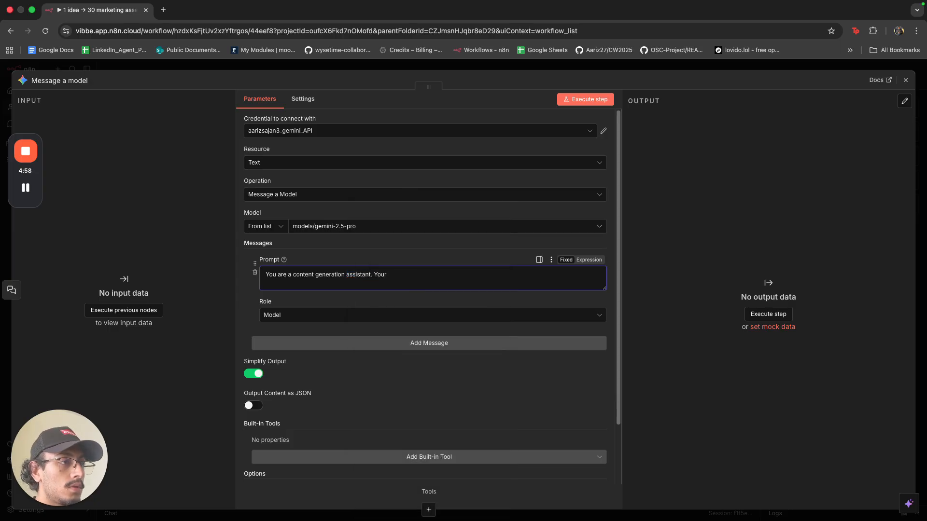
pyautogui.write(' job is to ')
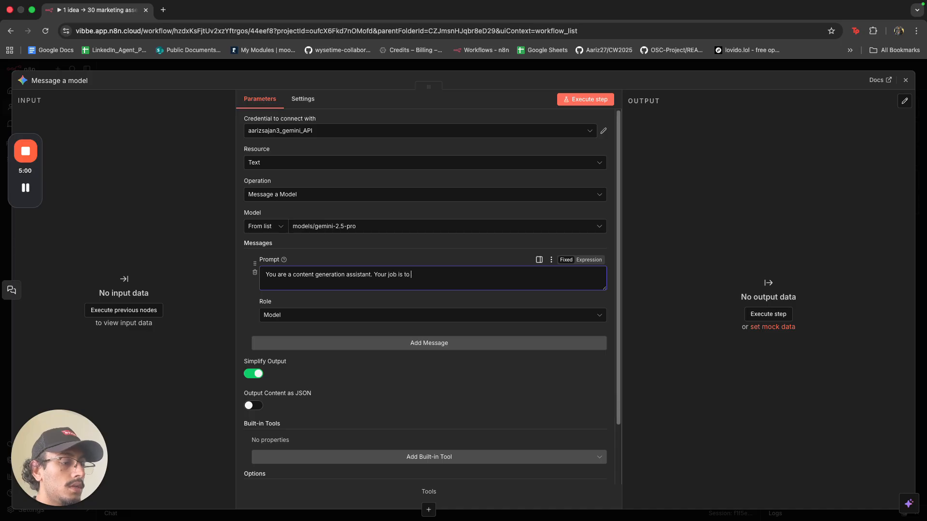
pyautogui.write('pull out t')
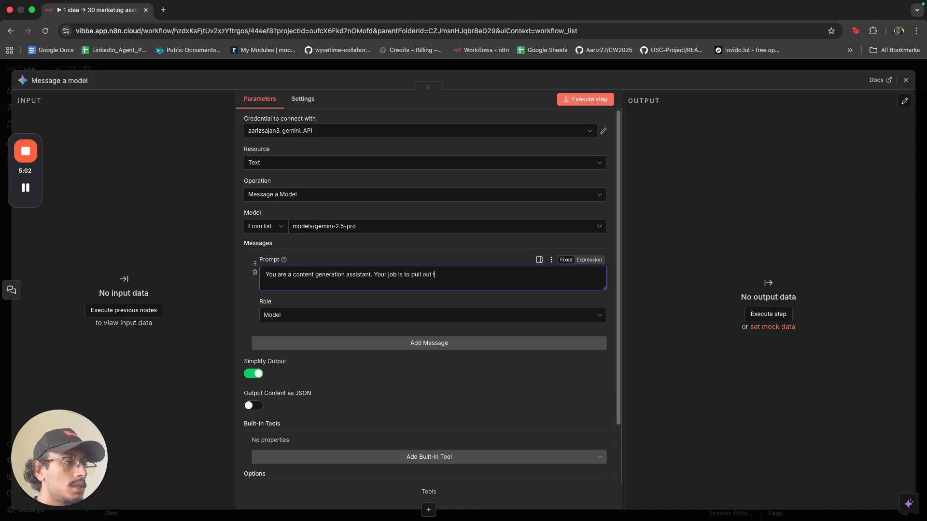
pyautogui.write('he following infor')
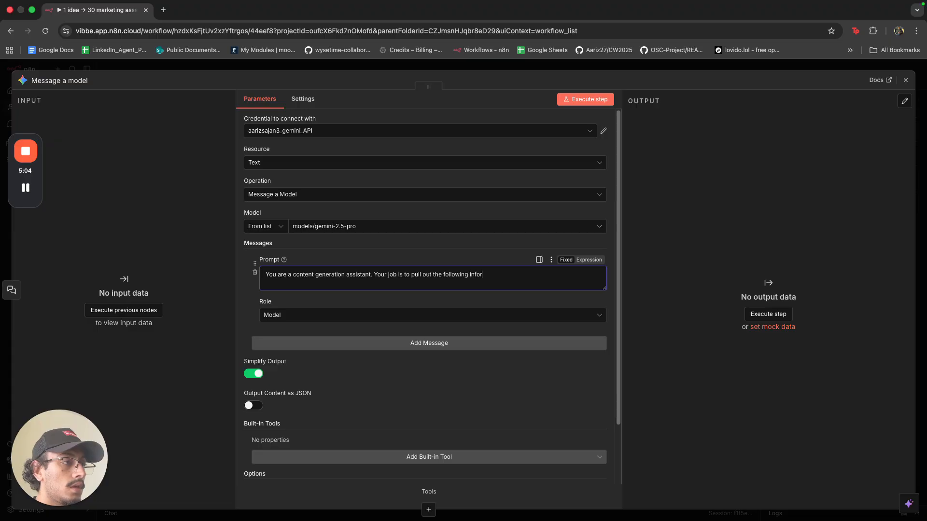
pyautogui.write('mation from the')
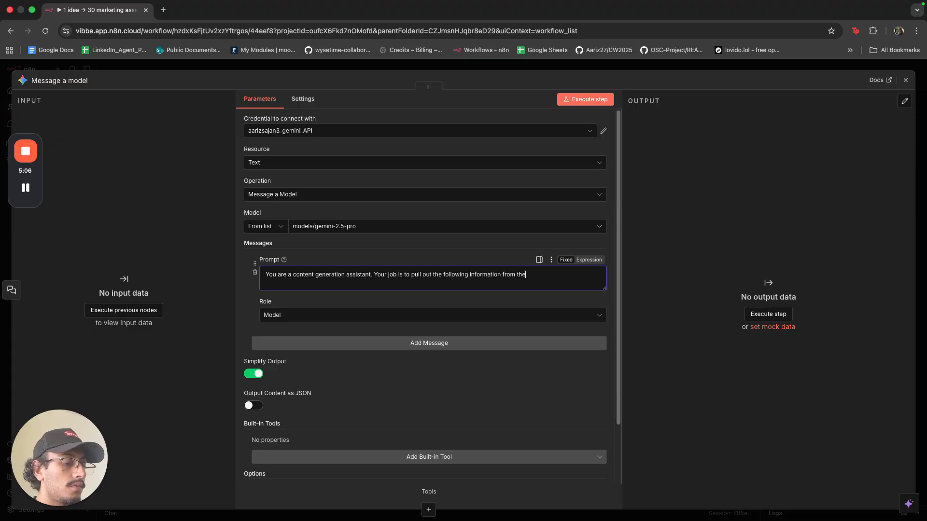
pyautogui.write(' users query:')
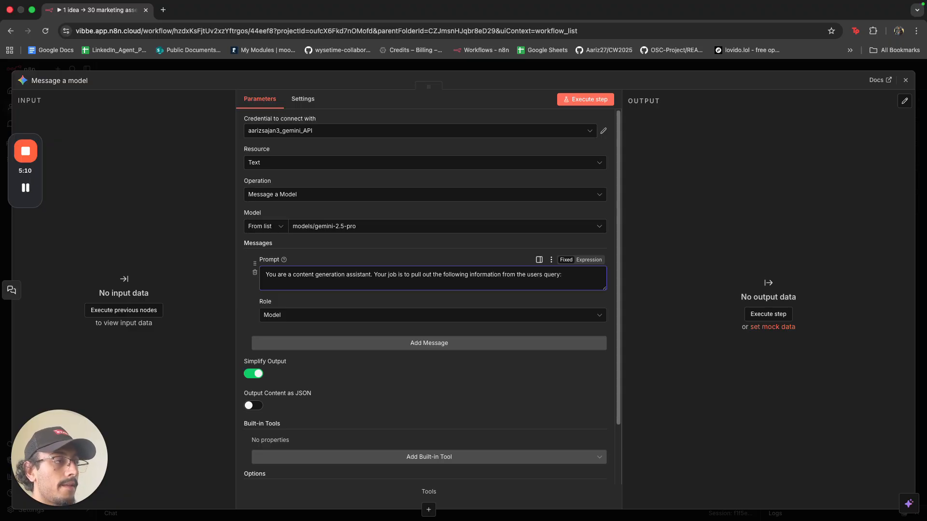
pyautogui.moveTo(602, 289); pyautogui.dragTo(603, 394)
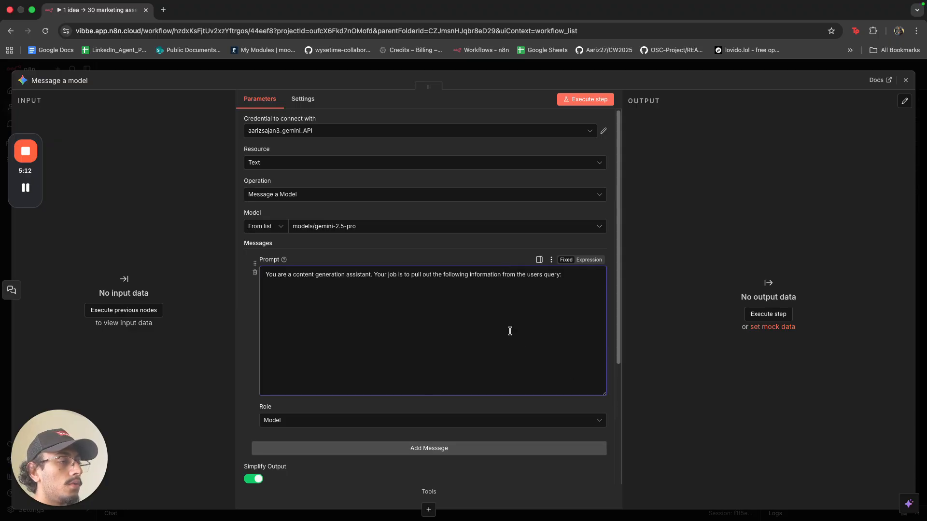
pyautogui.press('Return')
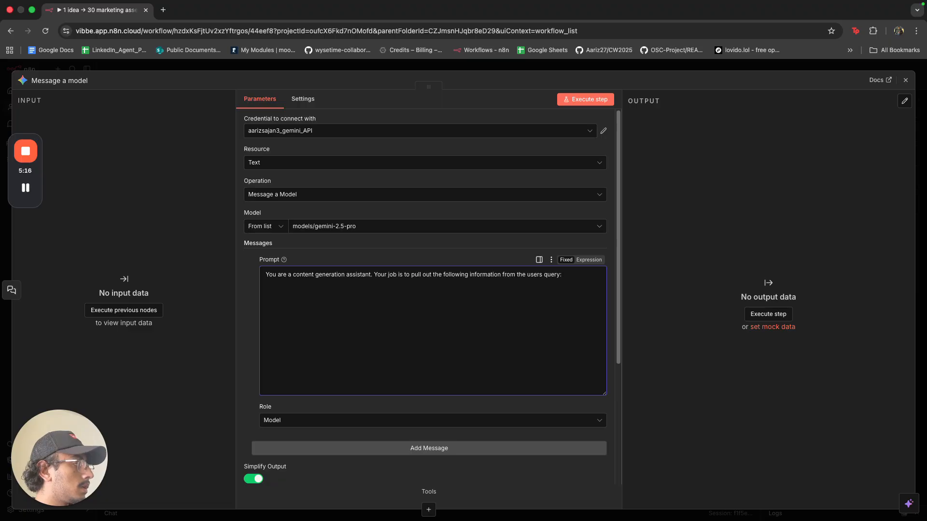
pyautogui.press('super+Tab')
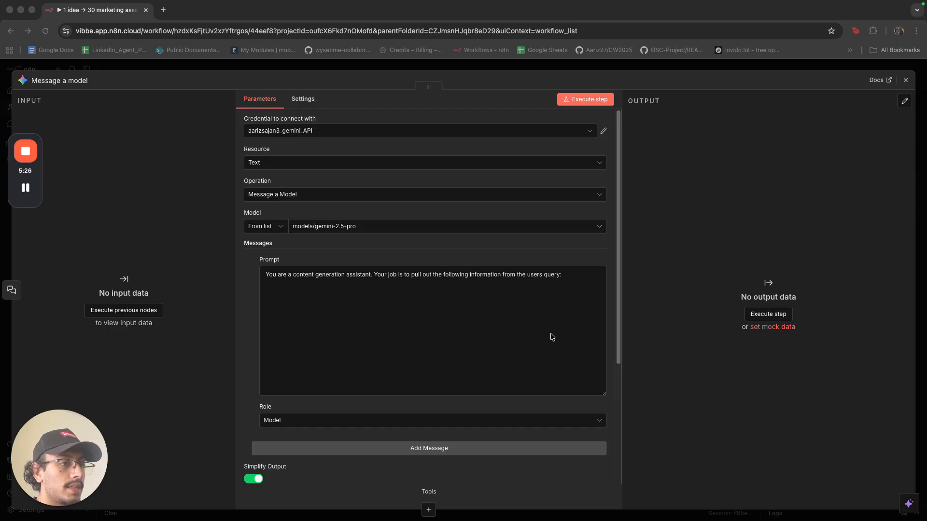
pyautogui.click(589, 260)
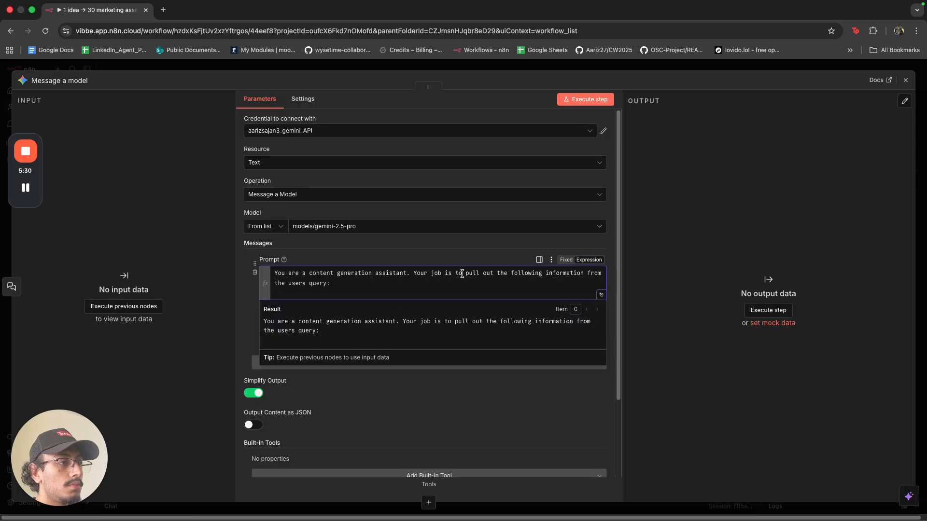
# Replace the job text with 'do:' and the pasted Pull out and Identify lines, numbered 1 and 2.
pyautogui.moveTo(465, 274); pyautogui.dragTo(470, 287)
pyautogui.press('BackSpace')
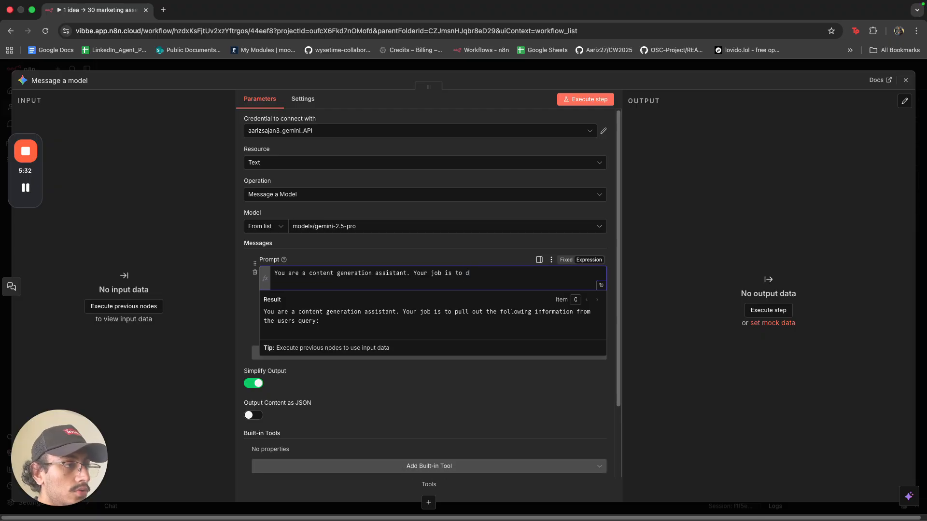
pyautogui.write('do:')
pyautogui.press('Return')
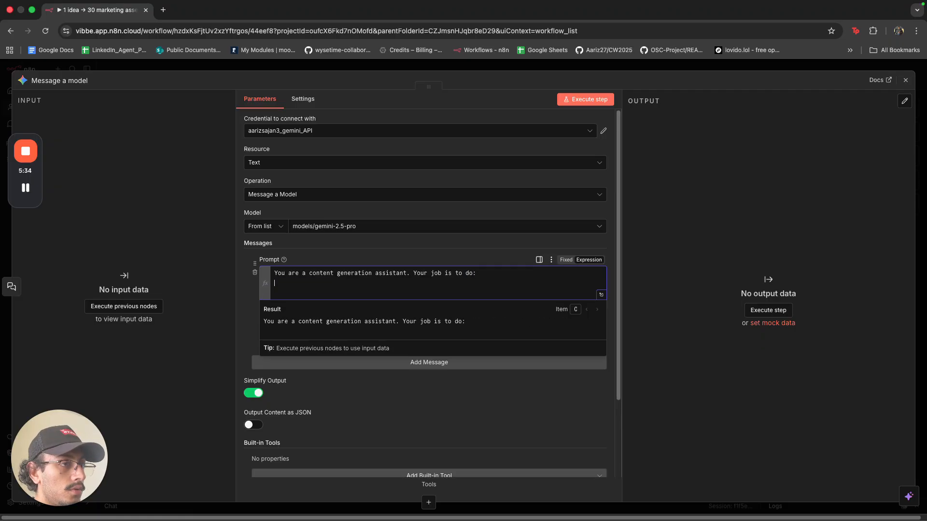
pyautogui.write('Pull out: main message, key benefits, pain points, stats, quotes Identify: tone, target audience, core value prop')
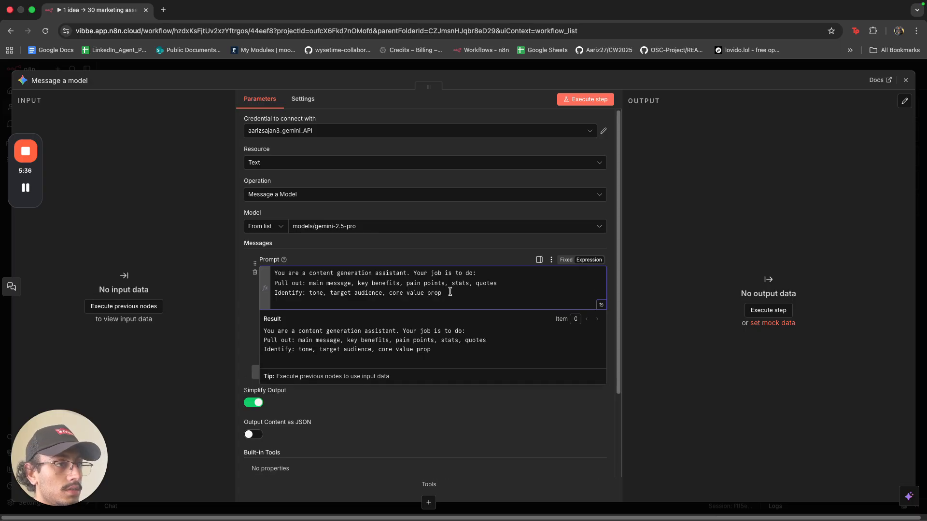
pyautogui.click(275, 284)
pyautogui.write('1. ')
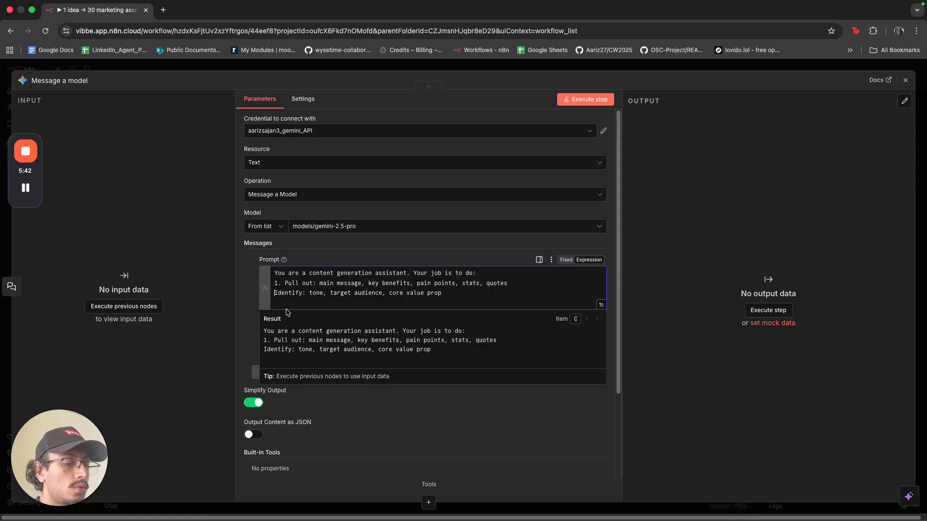
pyautogui.write('2.')
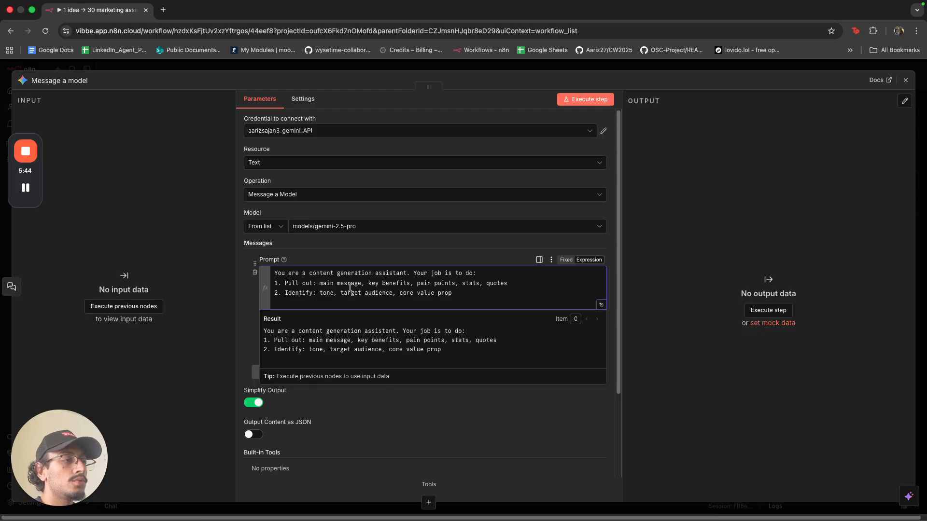
# Cut the numbered job instructions out, leaving only the content-generation-assistant sentence.
pyautogui.click(465, 393)
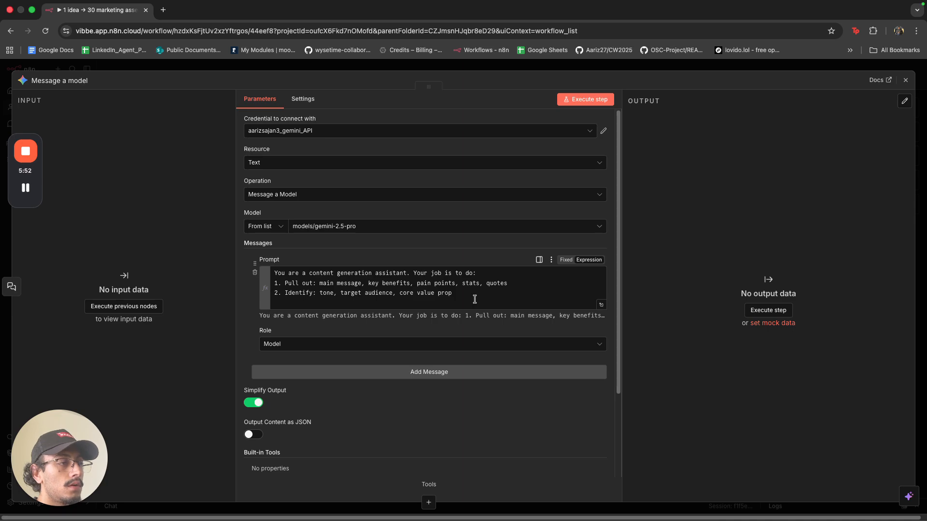
pyautogui.moveTo(474, 299); pyautogui.dragTo(412, 277)
pyautogui.press('super+x')
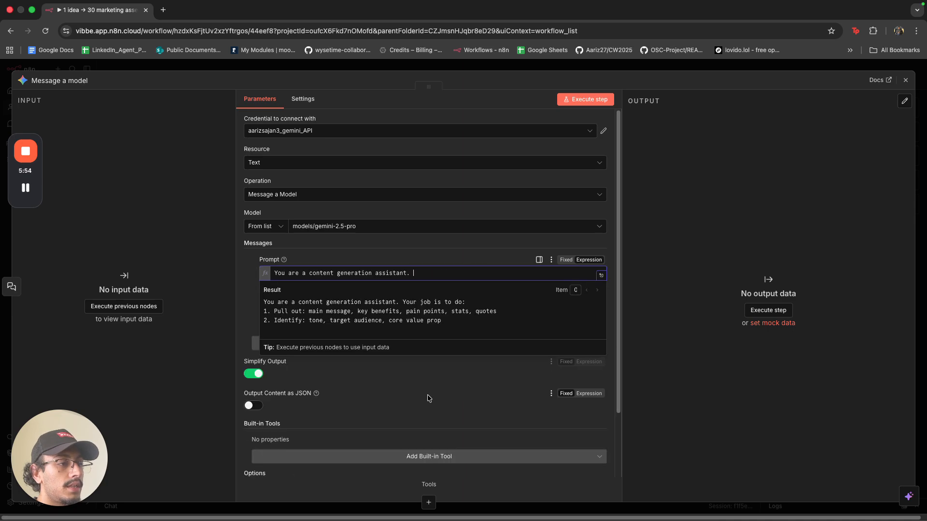
# Add a second message with role Model and paste the job instructions into it as an expression.
pyautogui.moveTo(425, 420); pyautogui.dragTo(425, 414)
pyautogui.click(412, 343)
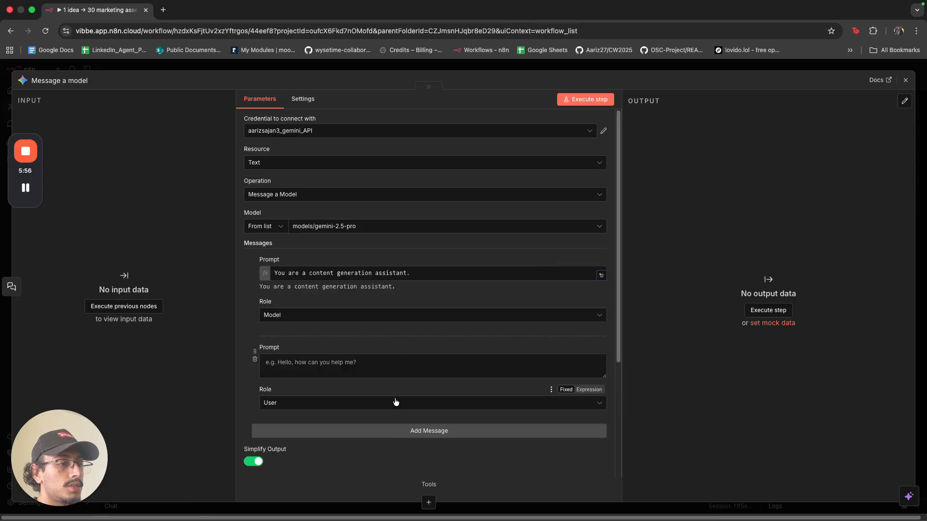
pyautogui.click(395, 403)
pyautogui.click(393, 456)
pyautogui.click(380, 368)
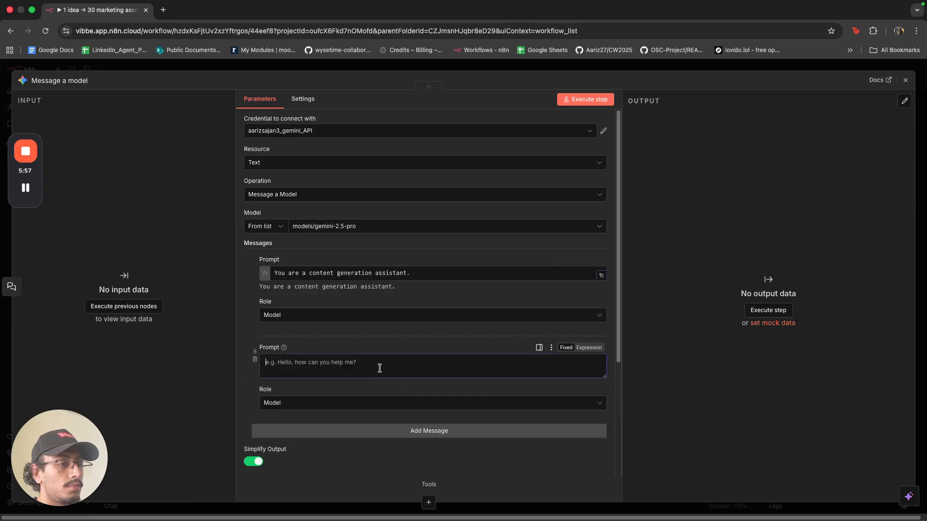
pyautogui.click(589, 348)
pyautogui.press('super+v')
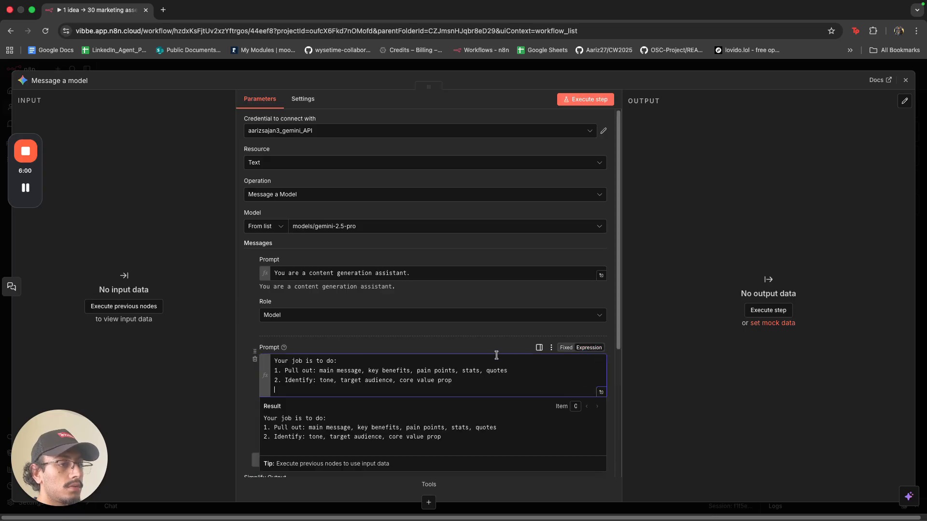
# Extend the first prompt with 'You will help in the creation of marketing assets for a business'.
pyautogui.click(470, 275)
pyautogui.click(565, 261)
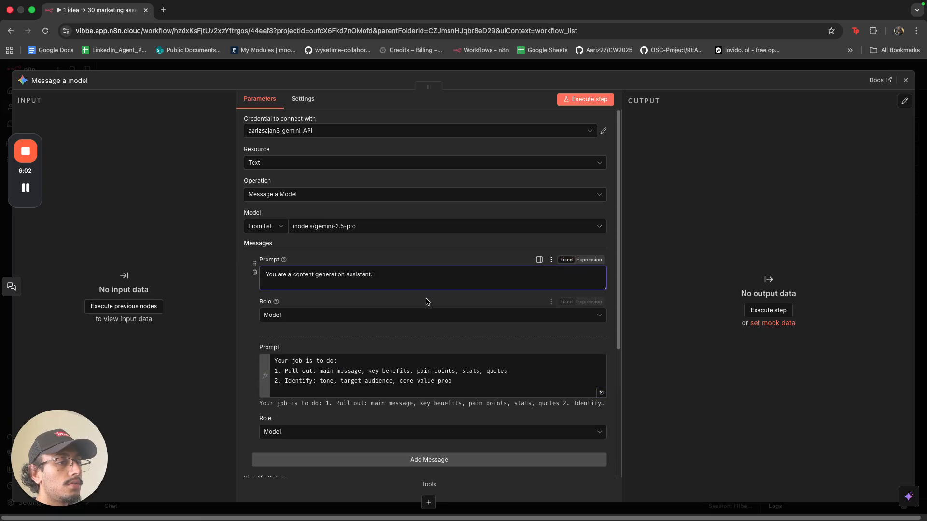
pyautogui.write('Yo')
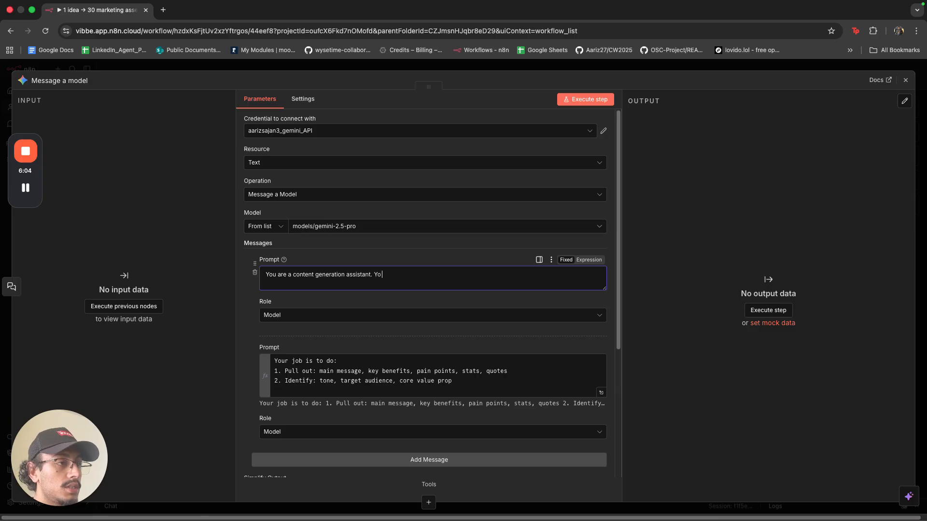
pyautogui.write('u will jelp')
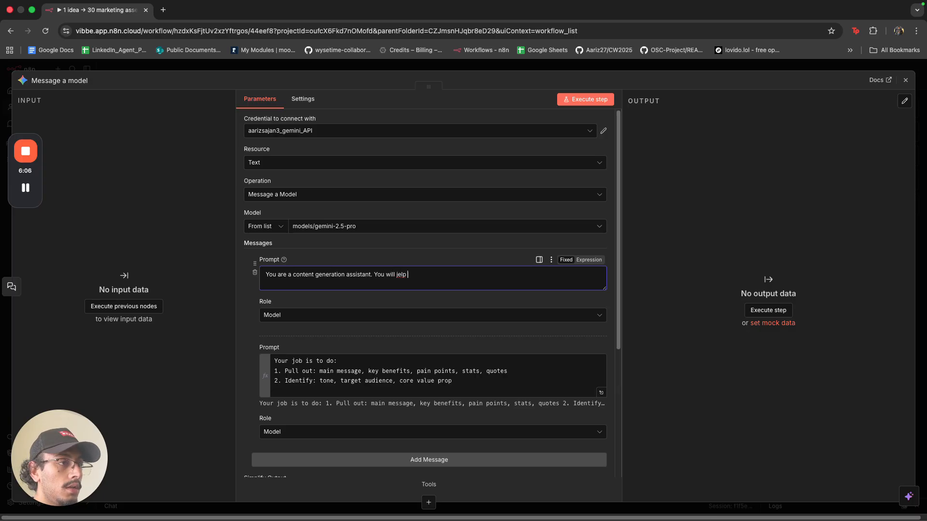
pyautogui.write(' jelp')
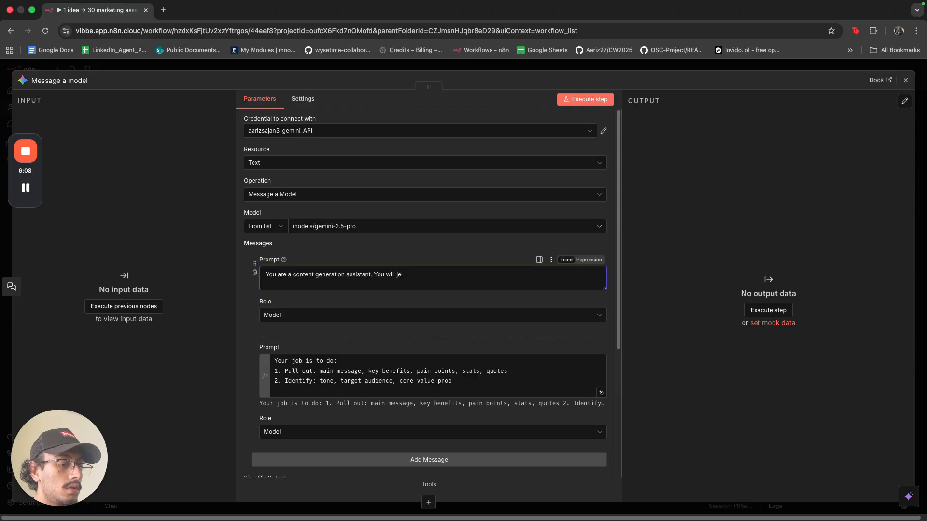
pyautogui.press('BackSpace')
pyautogui.write('help in the ')
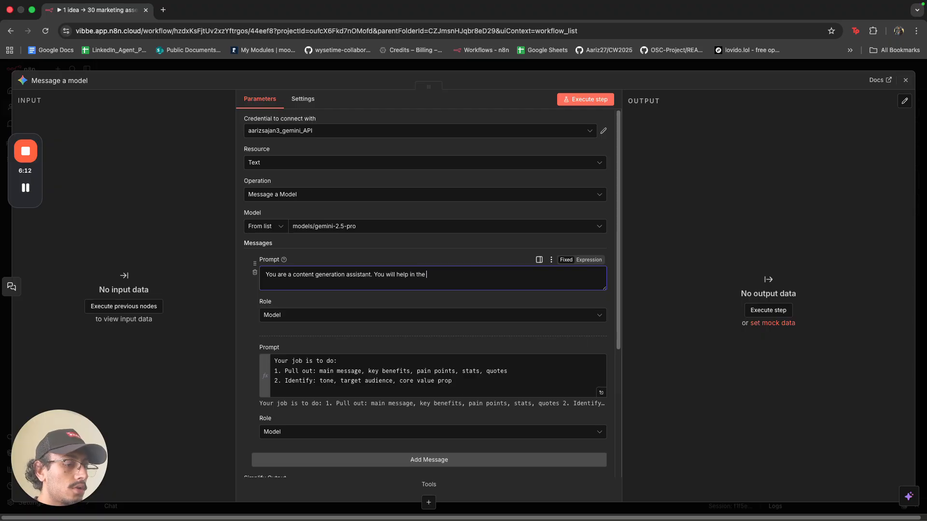
pyautogui.write('cre')
pyautogui.write('atio')
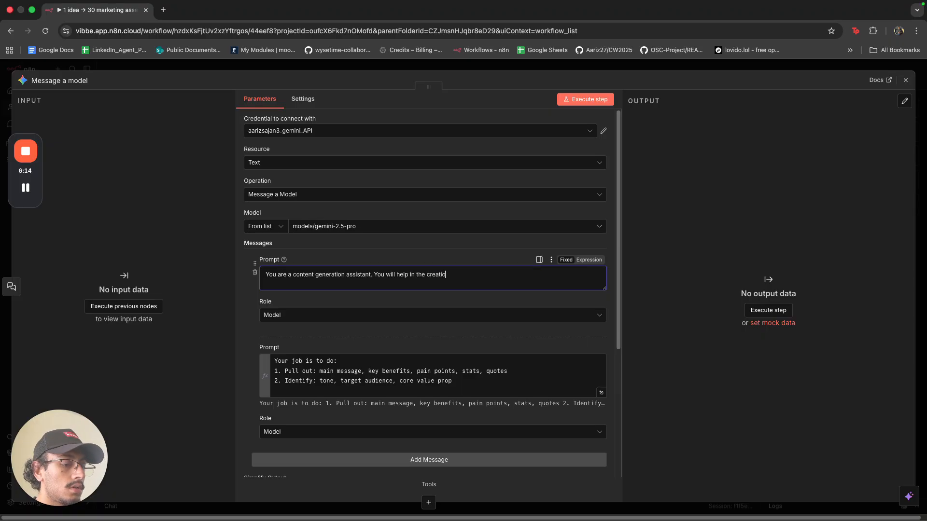
pyautogui.write('n of marketing asse')
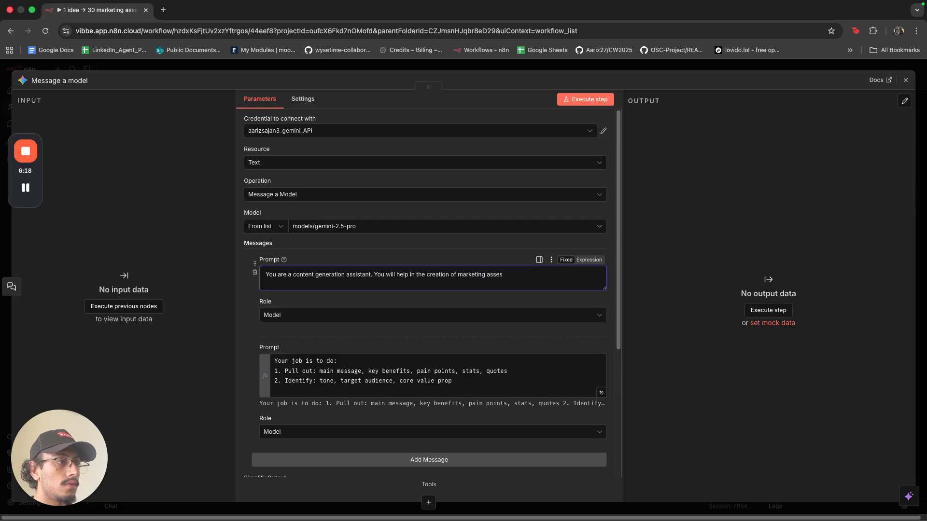
pyautogui.write('ts for a business.')
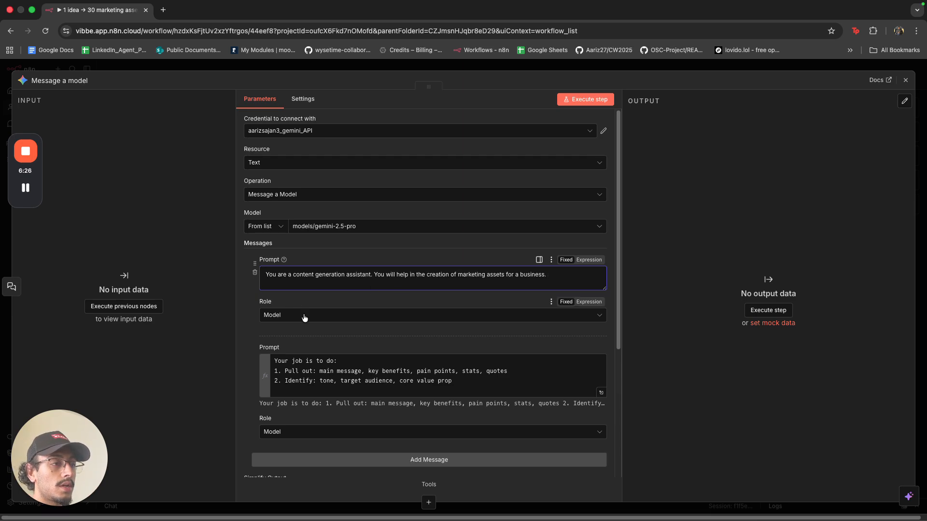
pyautogui.scroll(-5, 341, 316)
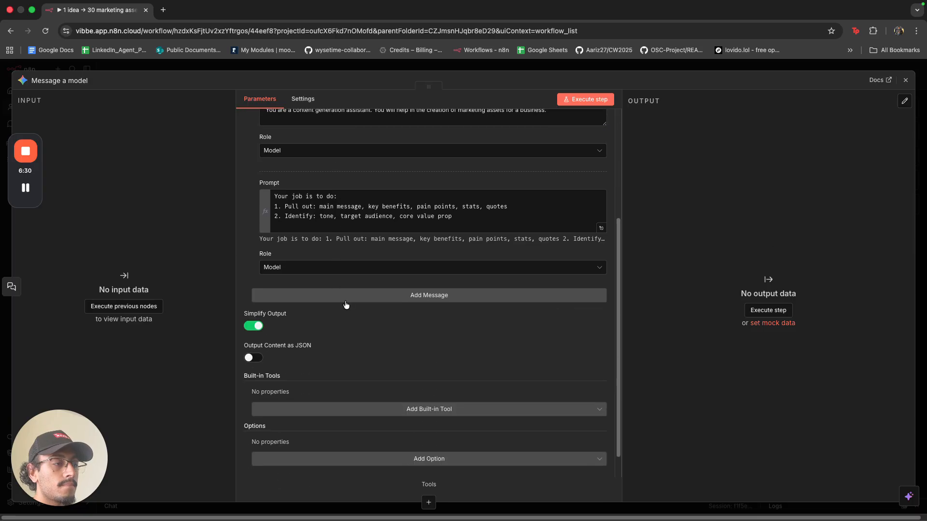
# Run the workflow with the test chat message 'hi', then hide the chat and reposition the Gemini node.
pyautogui.click(371, 69)
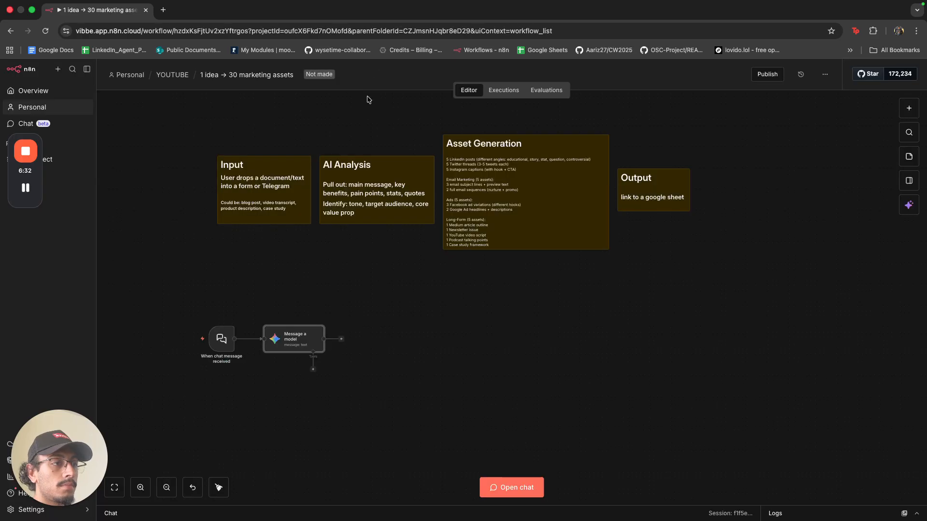
pyautogui.click(492, 481)
pyautogui.write('hi')
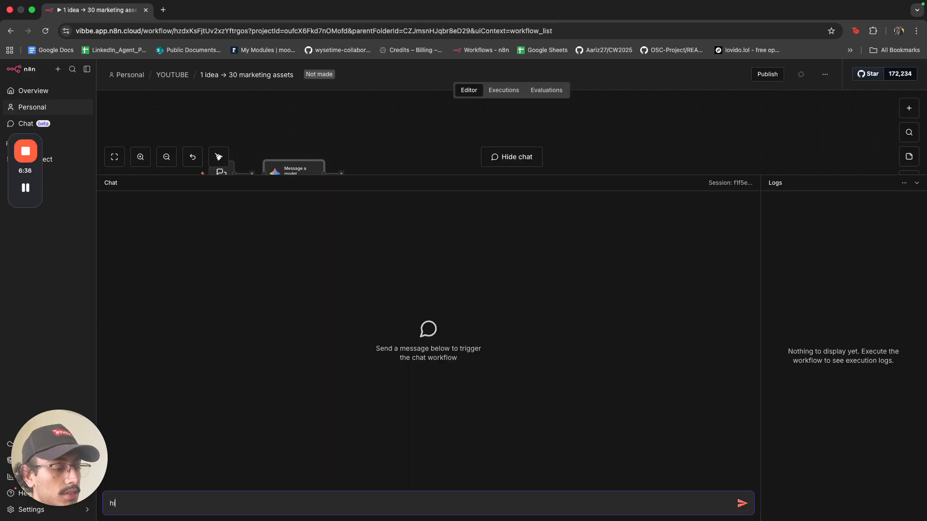
pyautogui.press('Return')
pyautogui.click(902, 183)
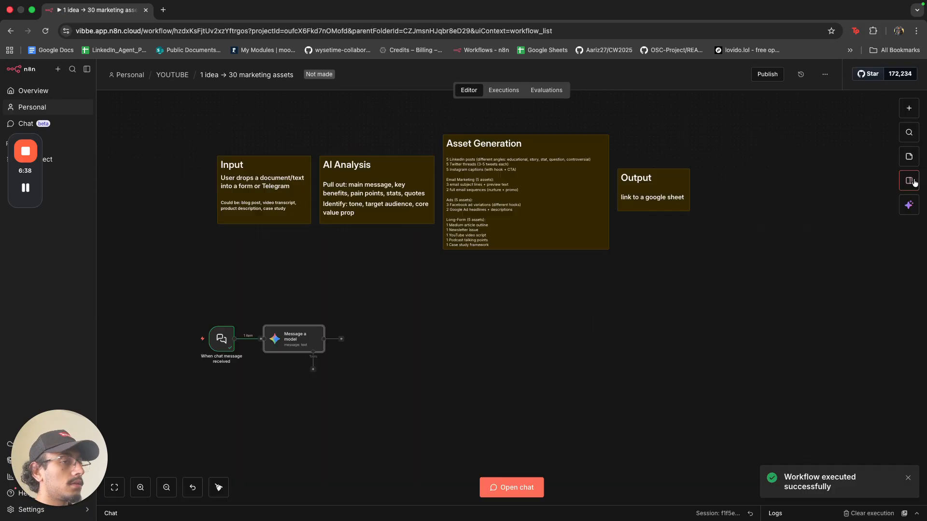
pyautogui.moveTo(288, 347)
pyautogui.mouseDown()
pyautogui.moveTo(314, 347)
pyautogui.moveTo(279, 338)
pyautogui.mouseUp()
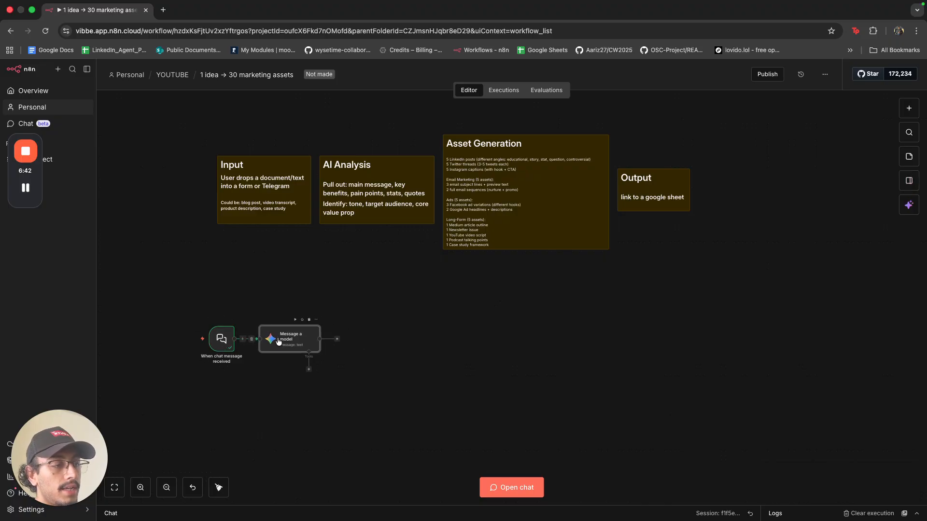
# Add a third message and extend the first prompt with 'You will receive a single asset or idea from the user.'.
pyautogui.doubleClick(279, 339)
pyautogui.scroll(-3, 368, 279)
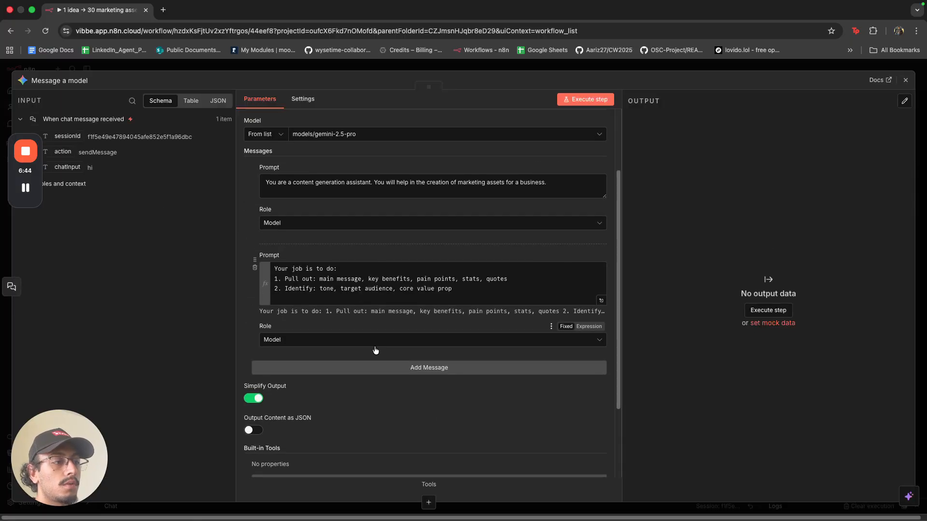
pyautogui.click(379, 368)
pyautogui.click(380, 374)
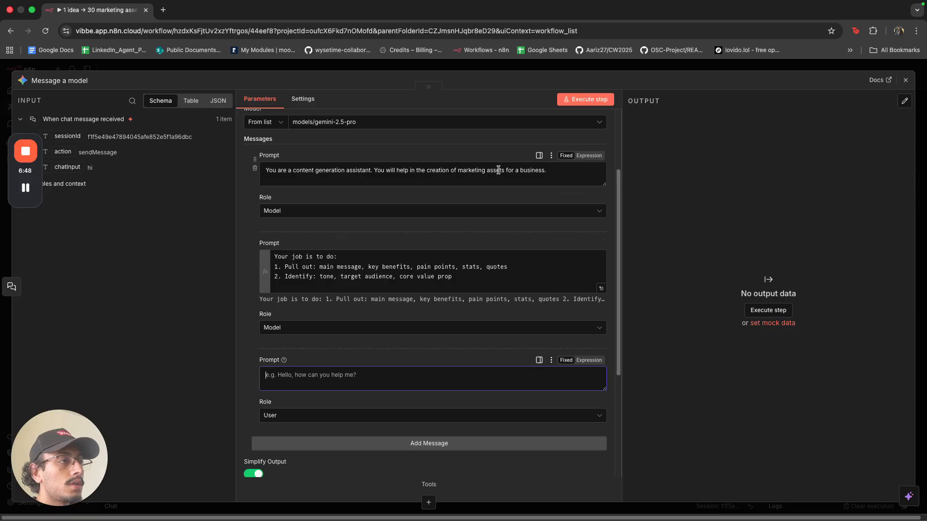
pyautogui.click(559, 172)
pyautogui.write('You willl rec')
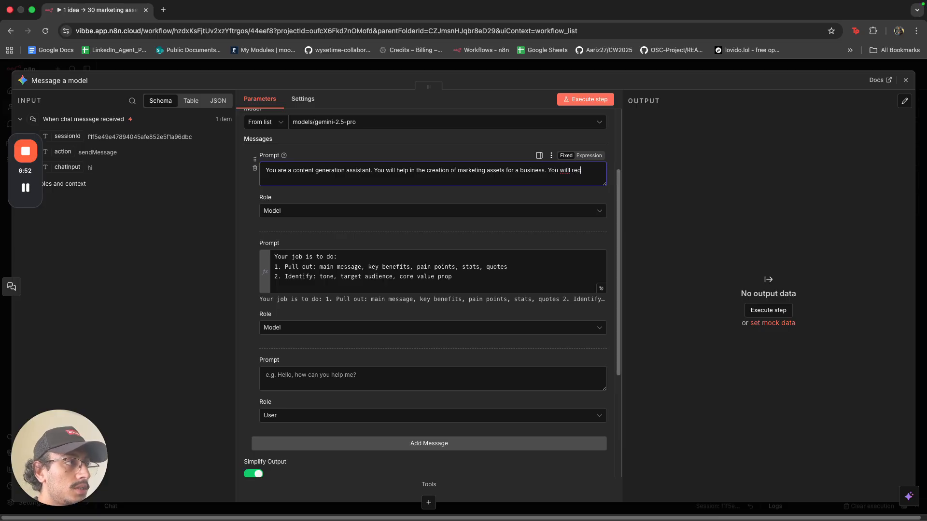
pyautogui.press('BackSpace')
pyautogui.press('BackSpace')
pyautogui.press('BackSpace')
pyautogui.write('ec')
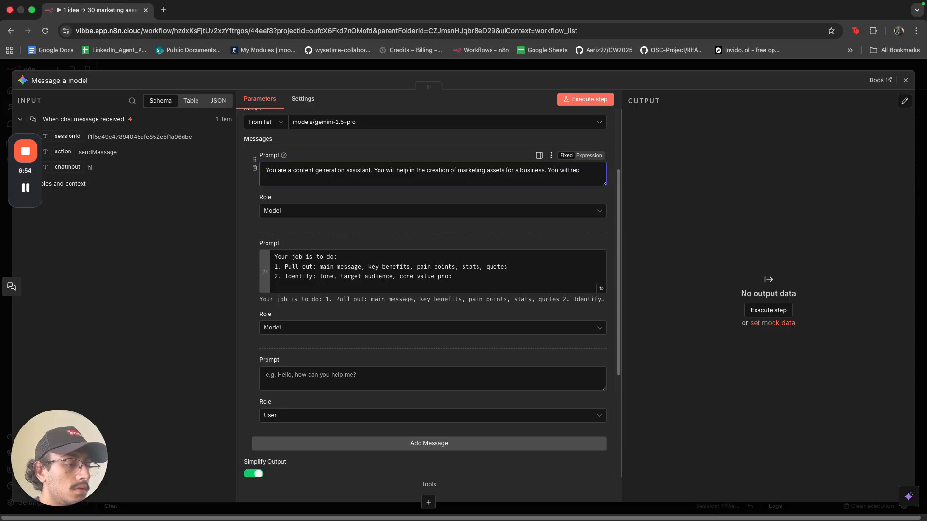
pyautogui.write('ieve a s')
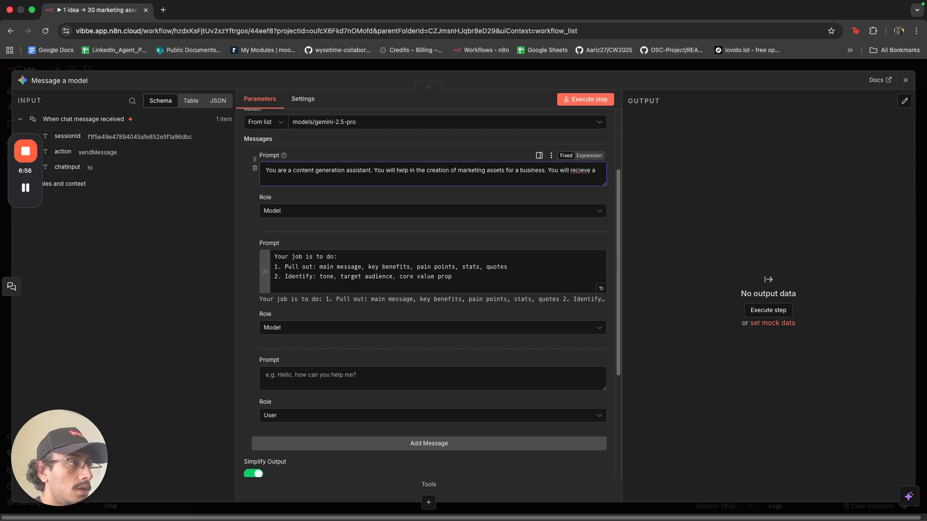
pyautogui.press('BackSpace')
pyautogui.press('BackSpace')
pyautogui.press('BackSpace')
pyautogui.press('BackSpace')
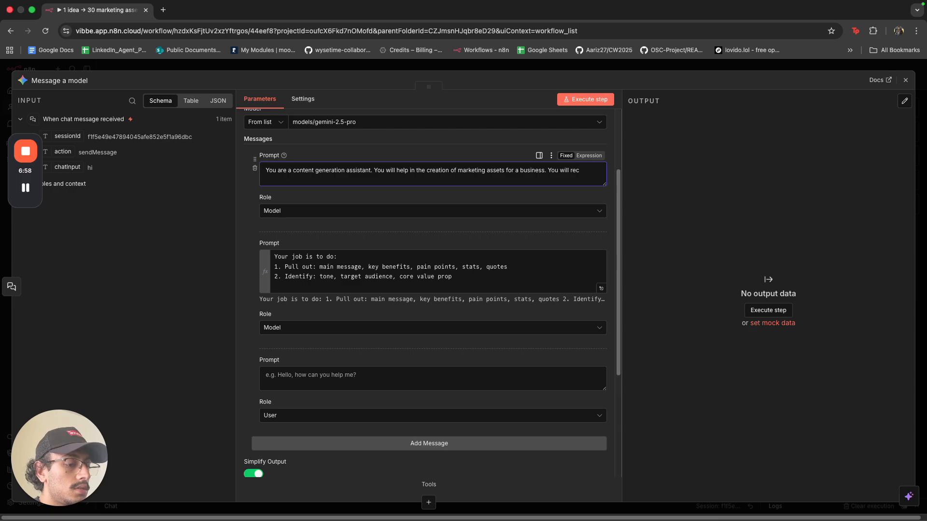
pyautogui.write('eive a single')
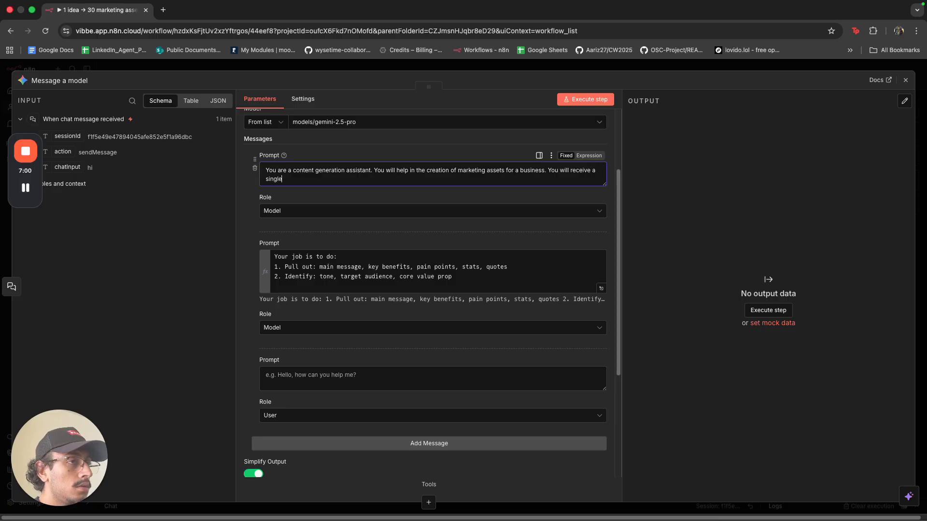
pyautogui.write(' asset o')
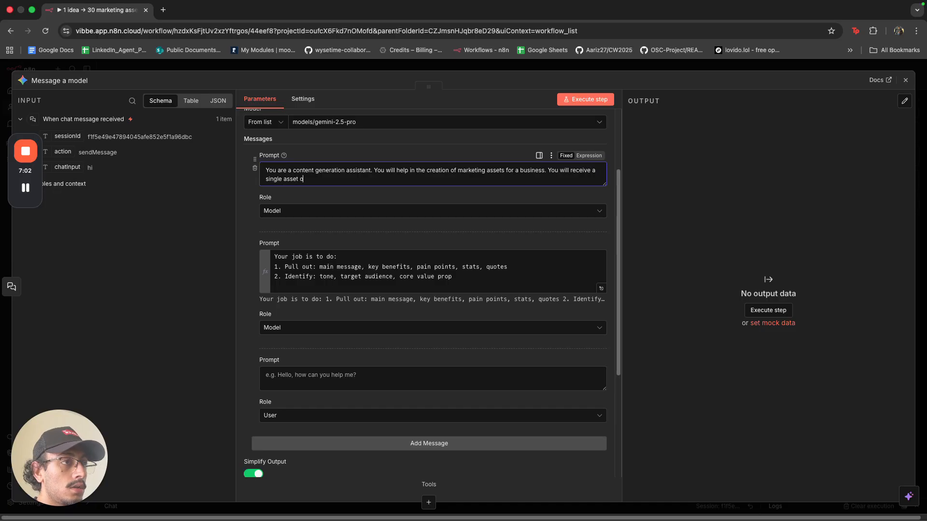
pyautogui.write('r idea')
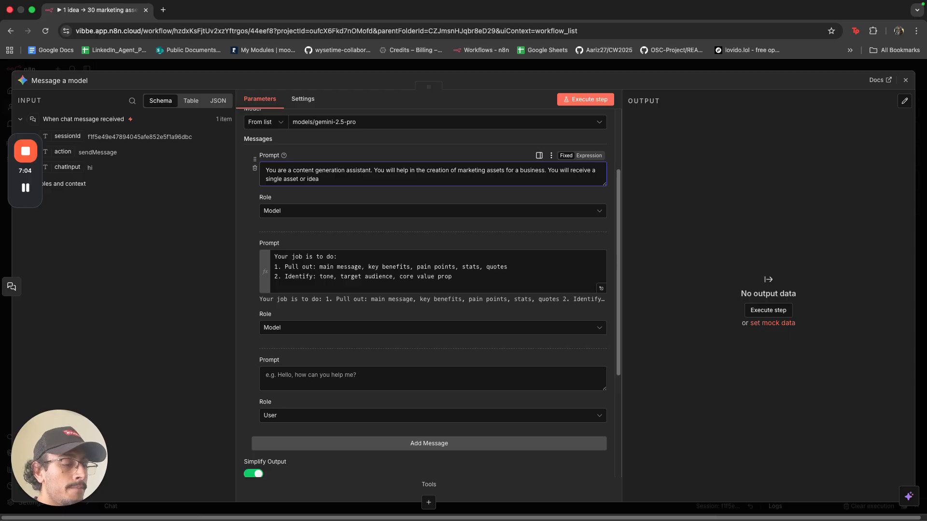
pyautogui.write(' and your')
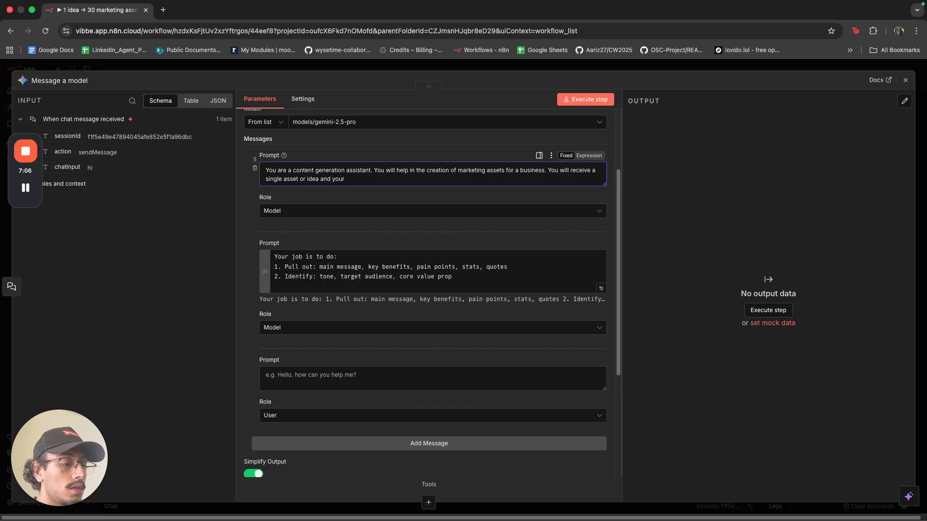
pyautogui.hotkey('alt', 'BackSpace')
pyautogui.hotkey('alt', 'BackSpace')
pyautogui.write('from')
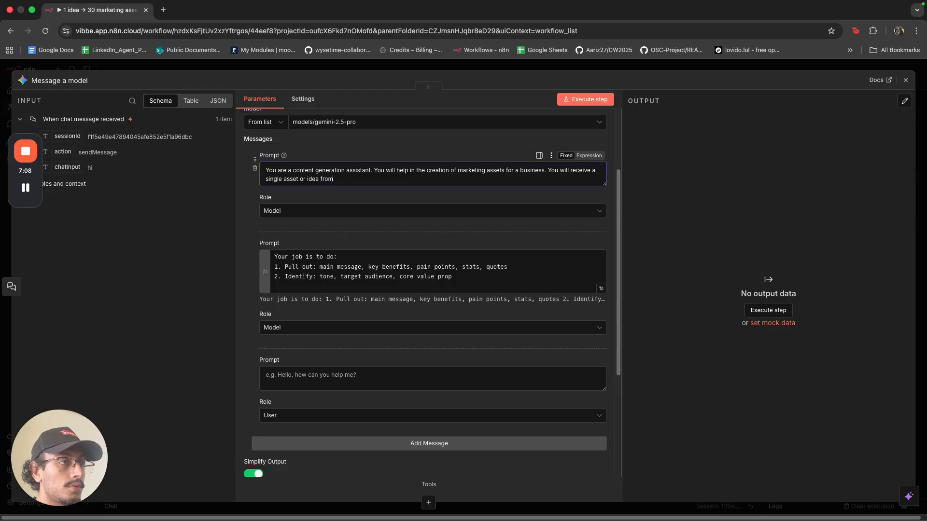
pyautogui.write(' the user.')
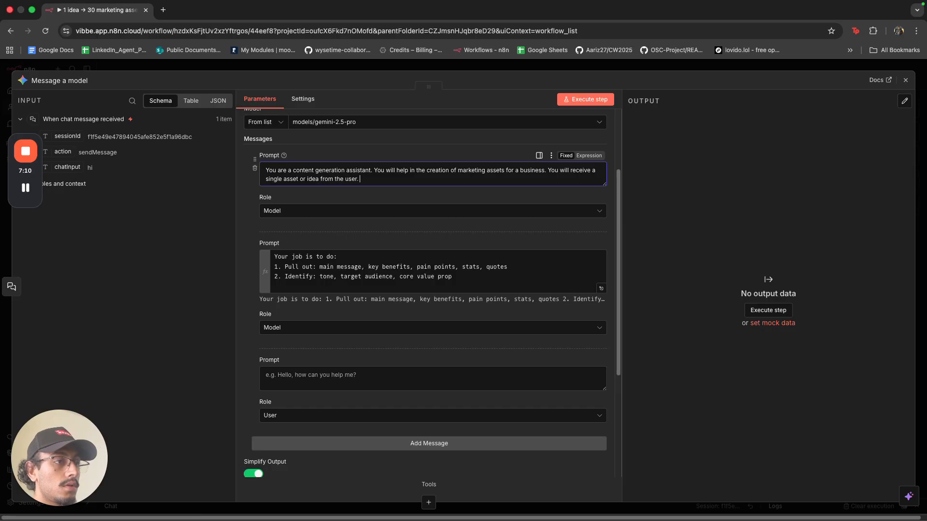
# Fill the new User message with 'Asset/idea from the user:' followed by the chatInput expression.
pyautogui.click(441, 379)
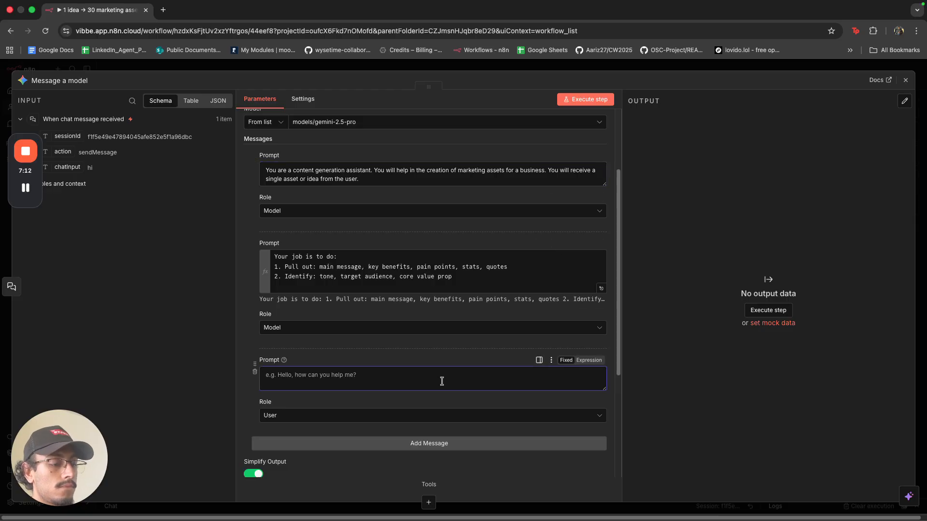
pyautogui.write('Asset')
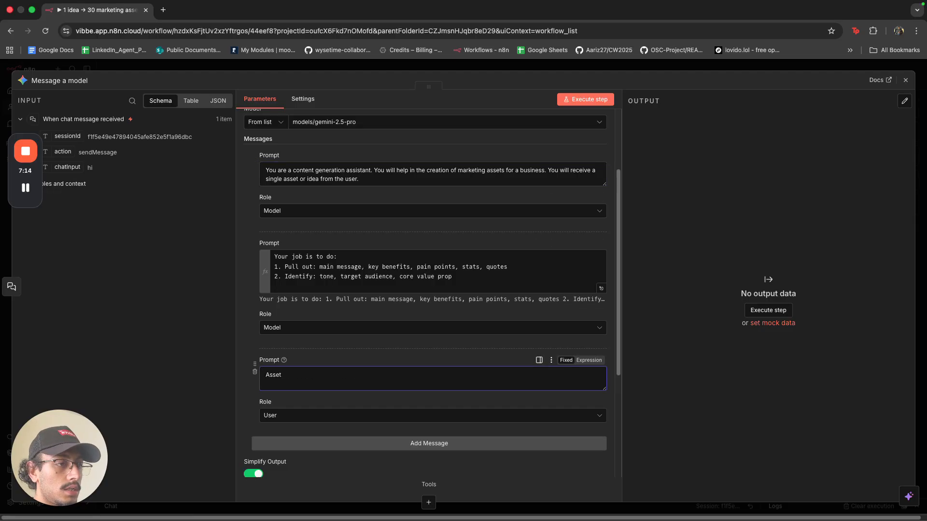
pyautogui.write('/idea from the user:')
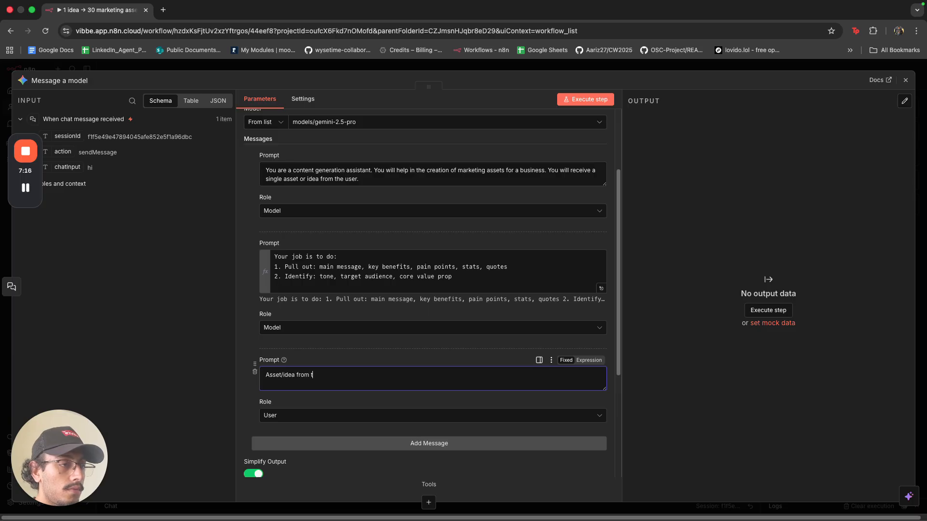
pyautogui.click(589, 360)
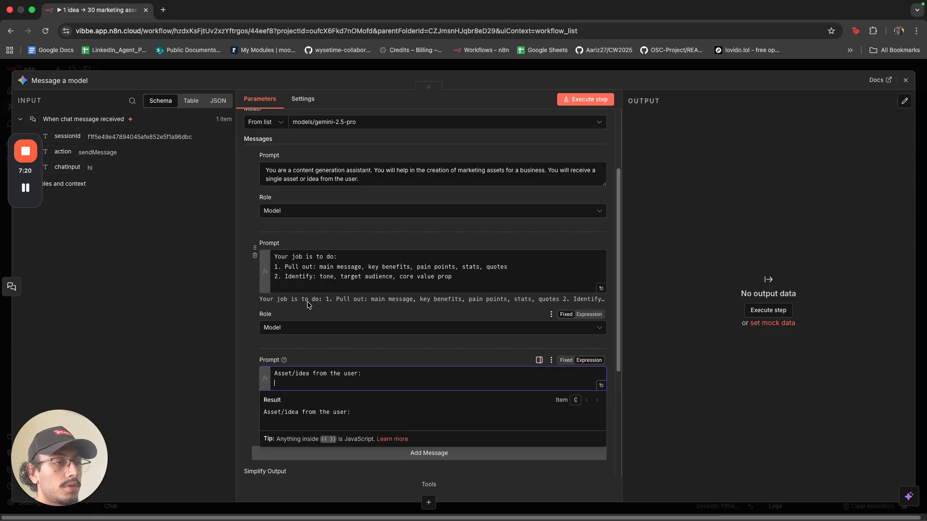
pyautogui.moveTo(68, 167); pyautogui.dragTo(293, 382)
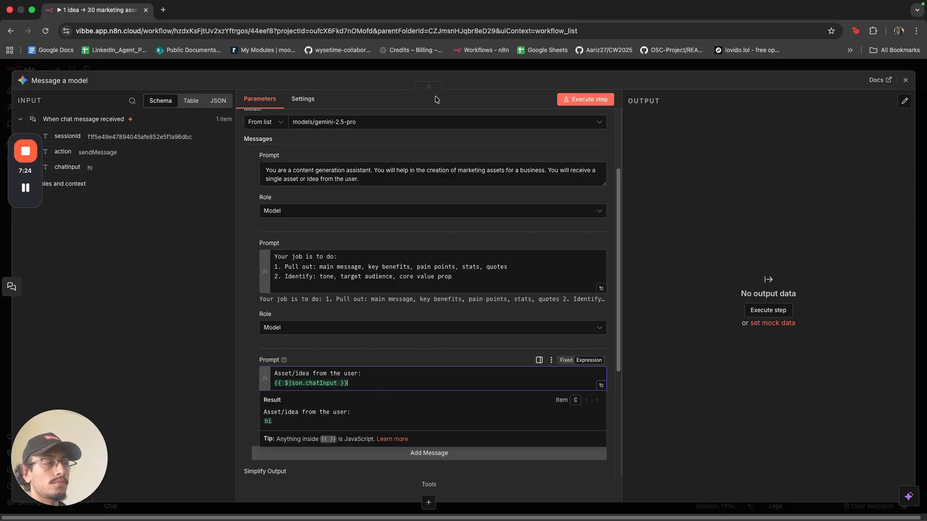
# Close and reopen the Message a model node, scrolling down to its Messages section.
pyautogui.click(424, 68)
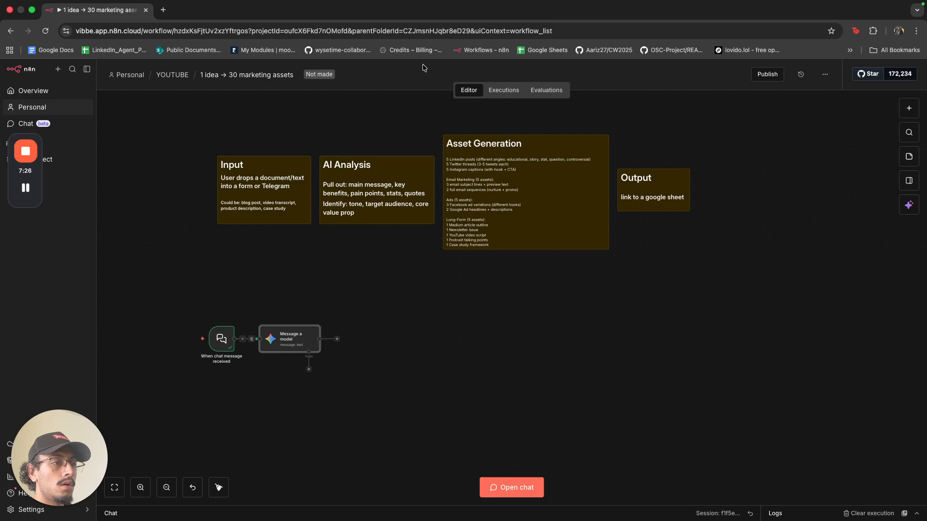
pyautogui.doubleClick(309, 349)
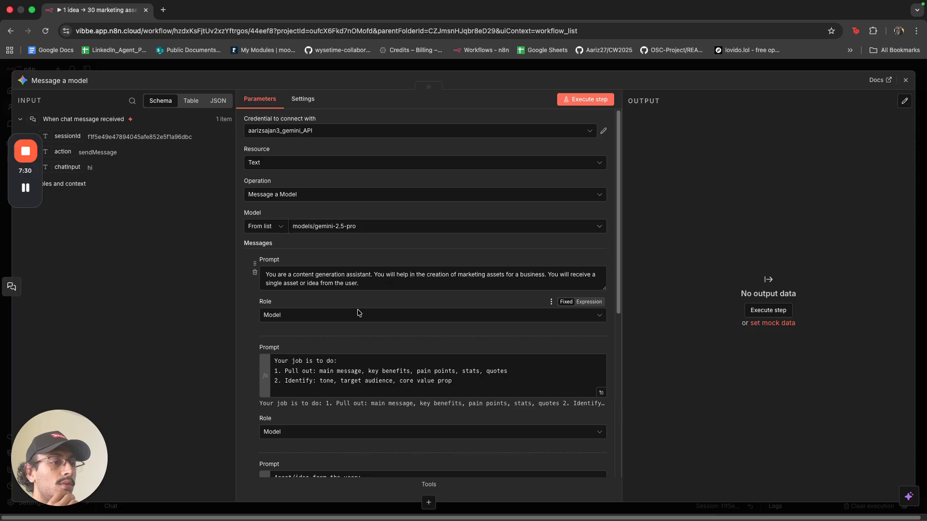
pyautogui.scroll(-5, 335, 336)
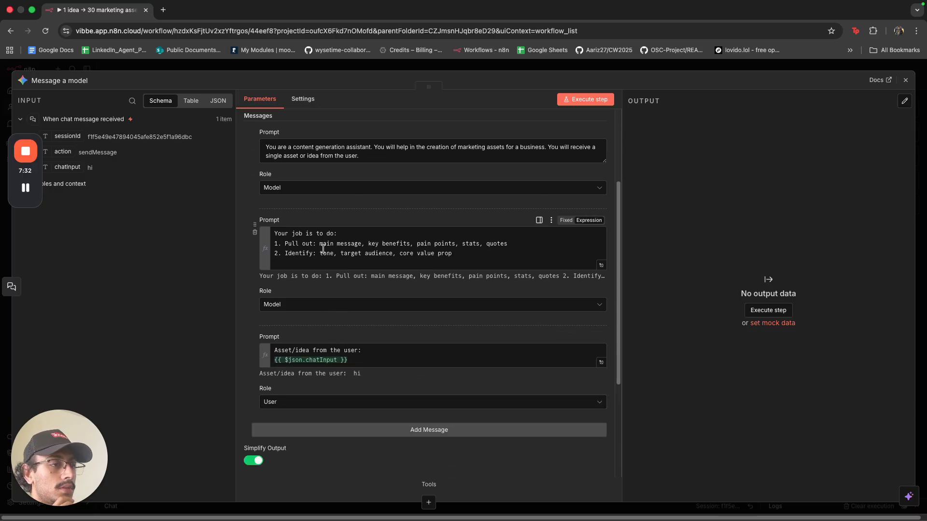
# Add a line to the second prompt: 'Your output must be structured JSON containing the following properties:'.
pyautogui.click(483, 266)
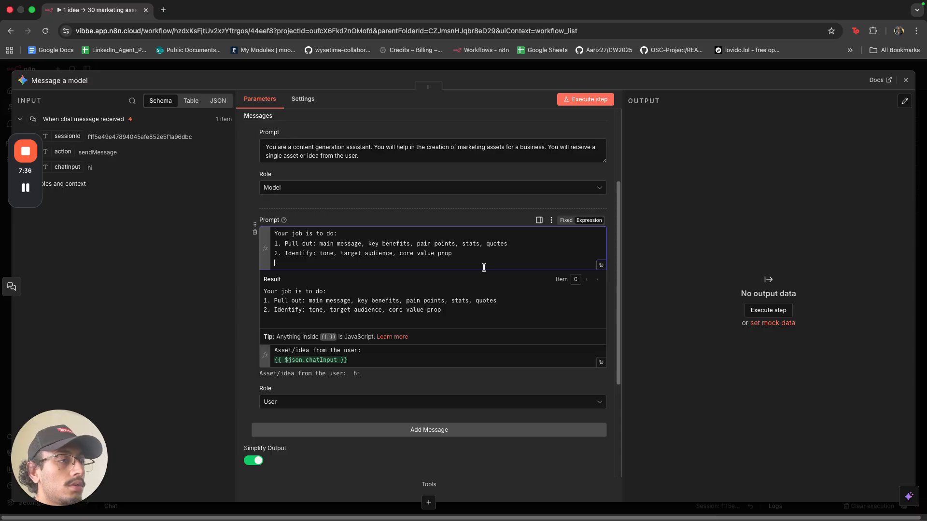
pyautogui.press('Return')
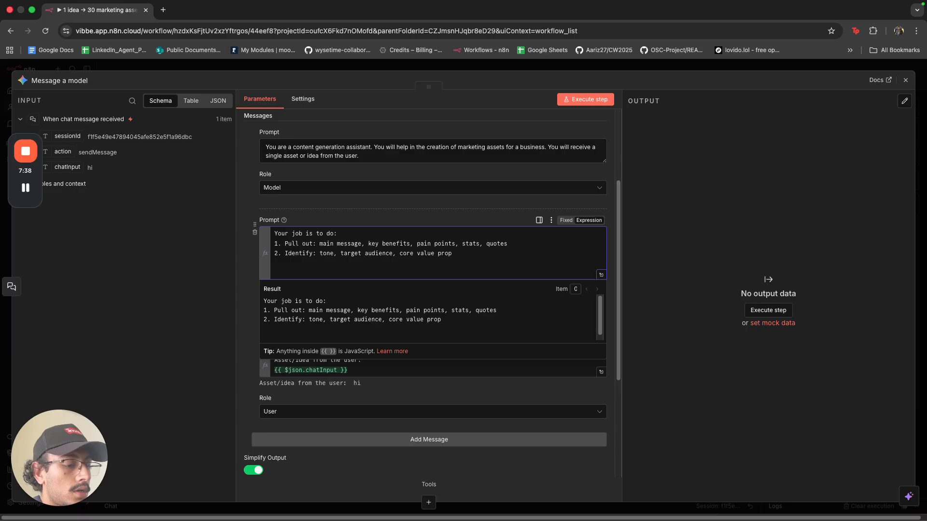
pyautogui.write('Your ')
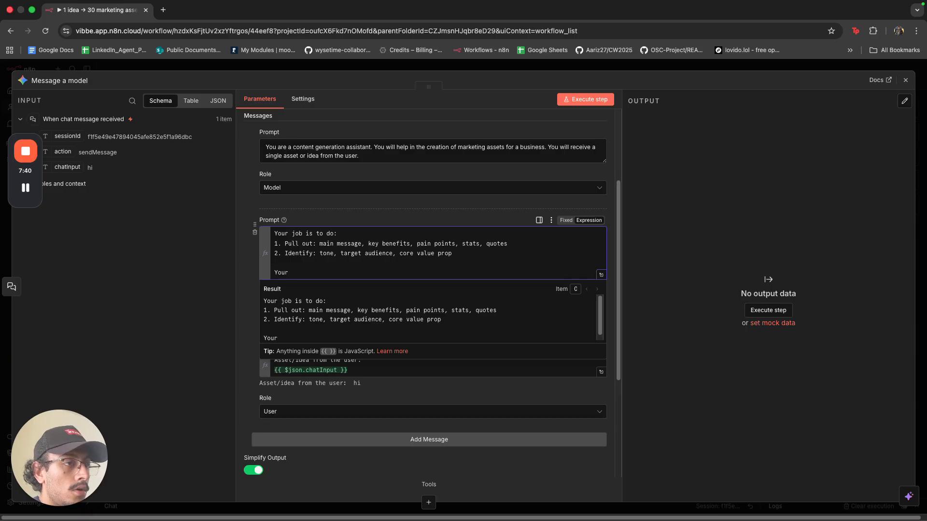
pyautogui.write('output must')
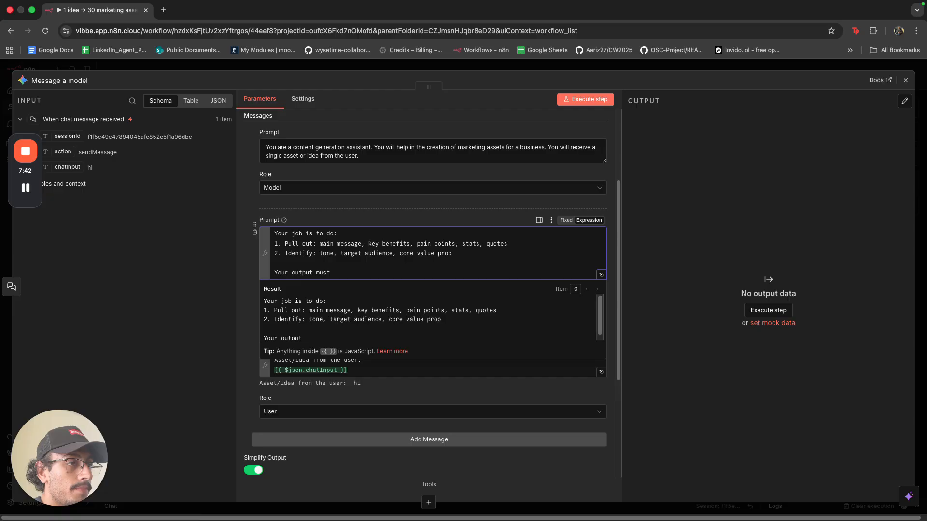
pyautogui.write(' be structured JSON')
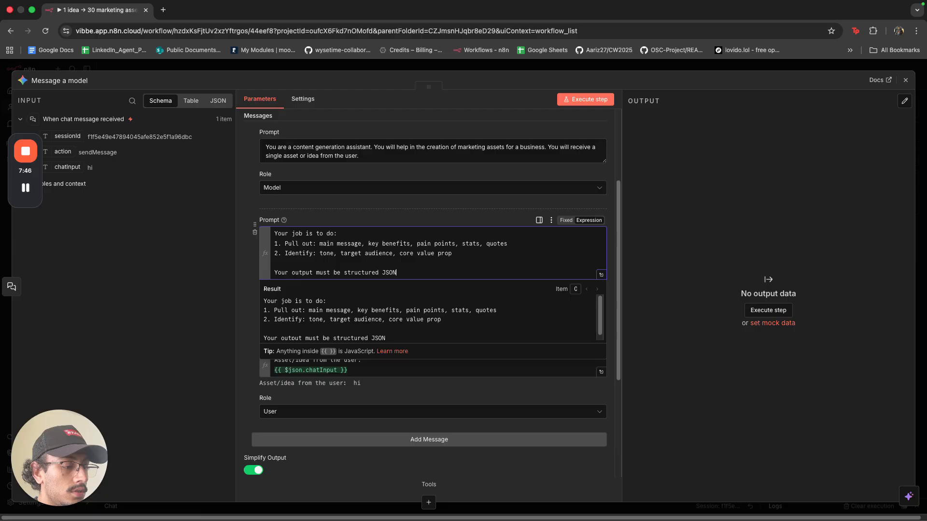
pyautogui.write(' containi')
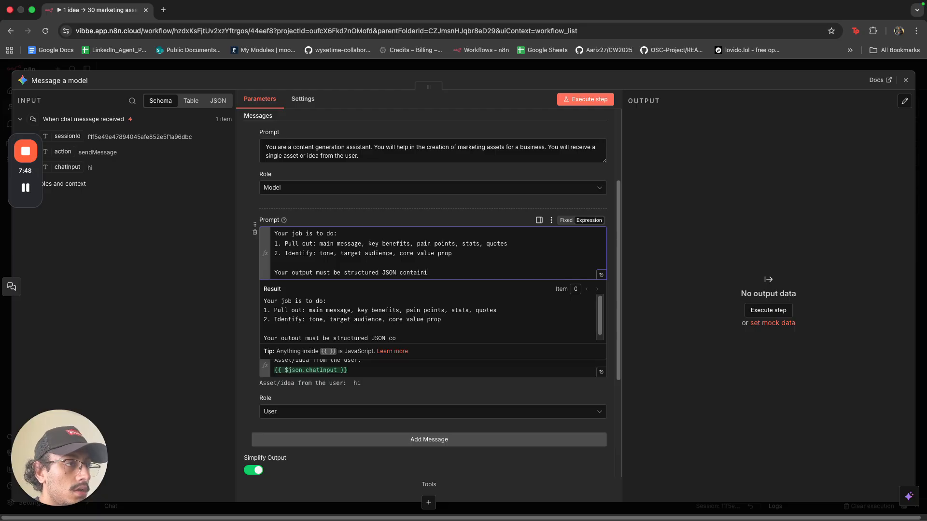
pyautogui.write('in th')
pyautogui.press('BackSpace')
pyautogui.press('BackSpace')
pyautogui.press('BackSpace')
pyautogui.press('BackSpace')
pyautogui.press('BackSpace')
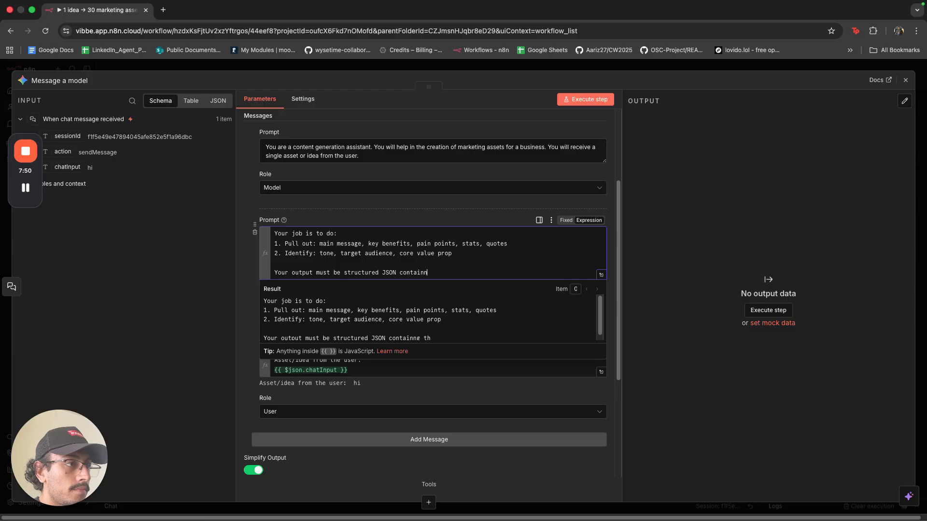
pyautogui.write('ing the follo')
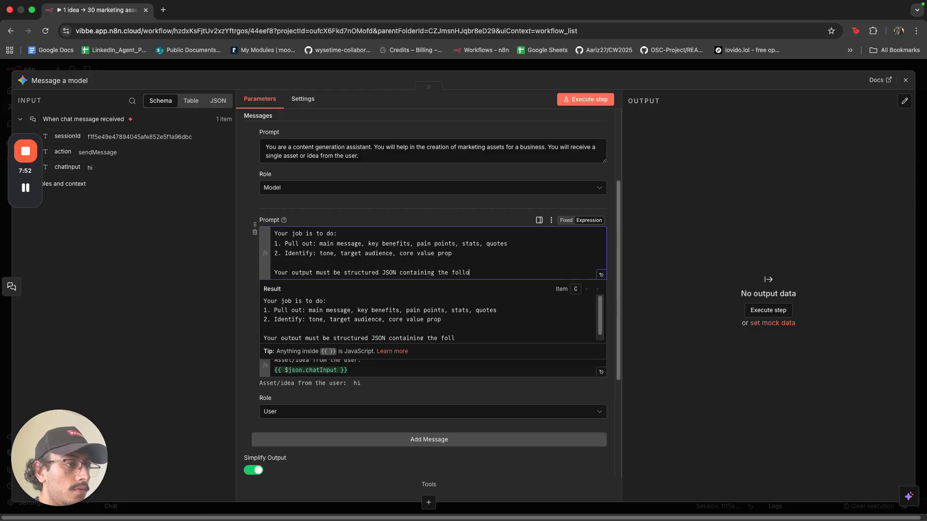
pyautogui.write('wing properties:')
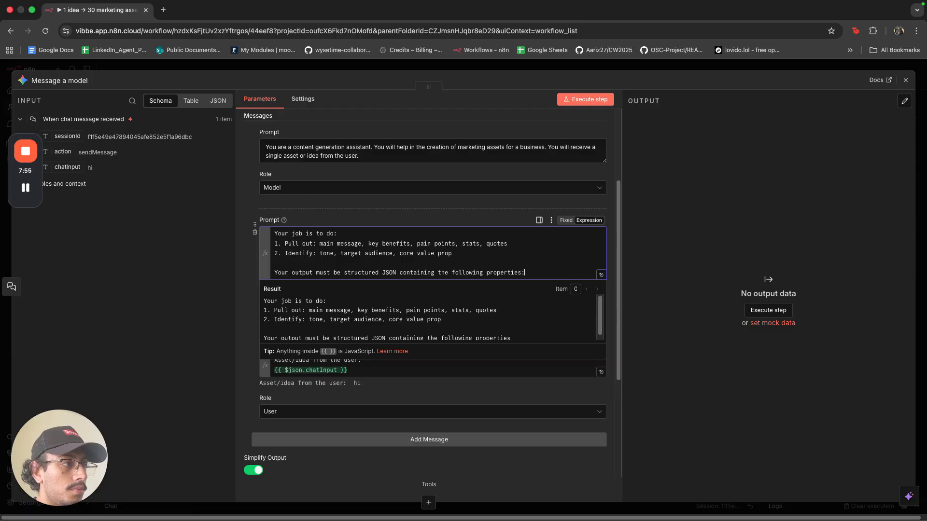
pyautogui.press('Return')
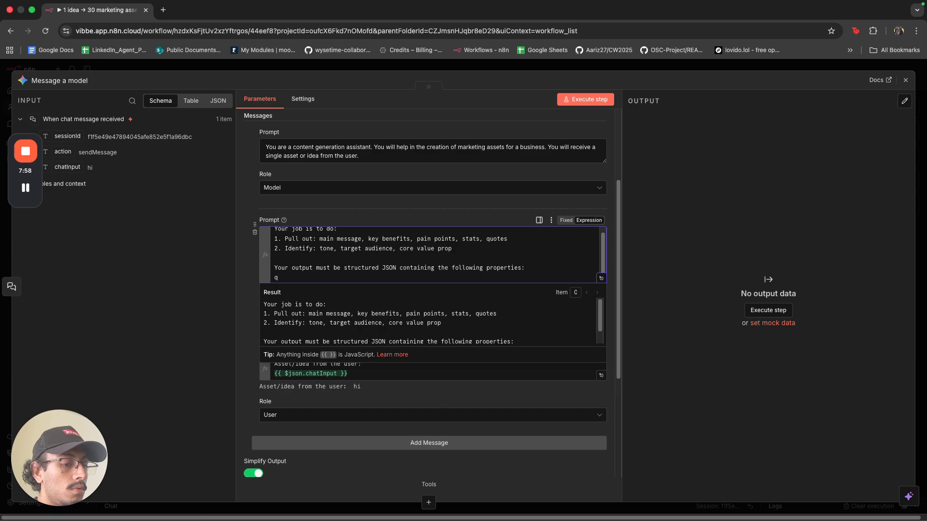
# List the numbered properties main_message, key_benefits, pain_points, stats, quotes, tone, target_audience and core_value_prop.
pyautogui.write('1. main')
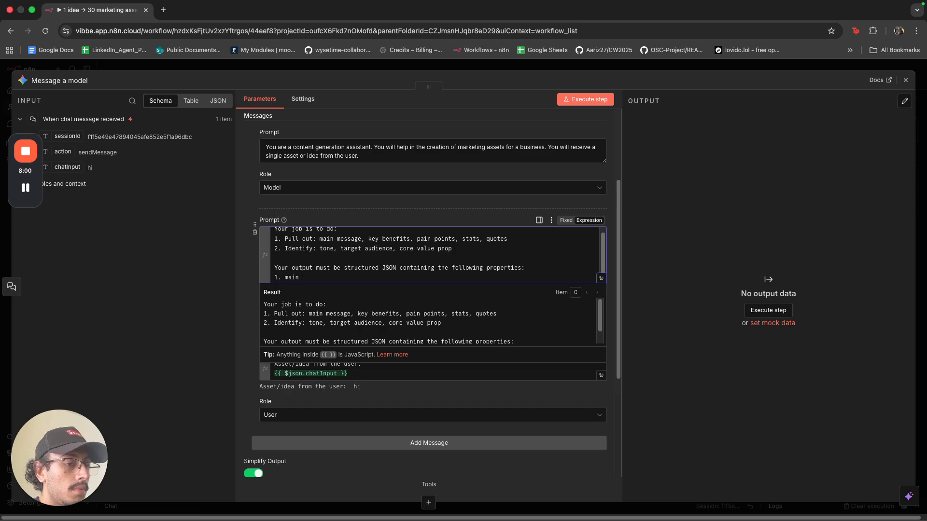
pyautogui.write('_')
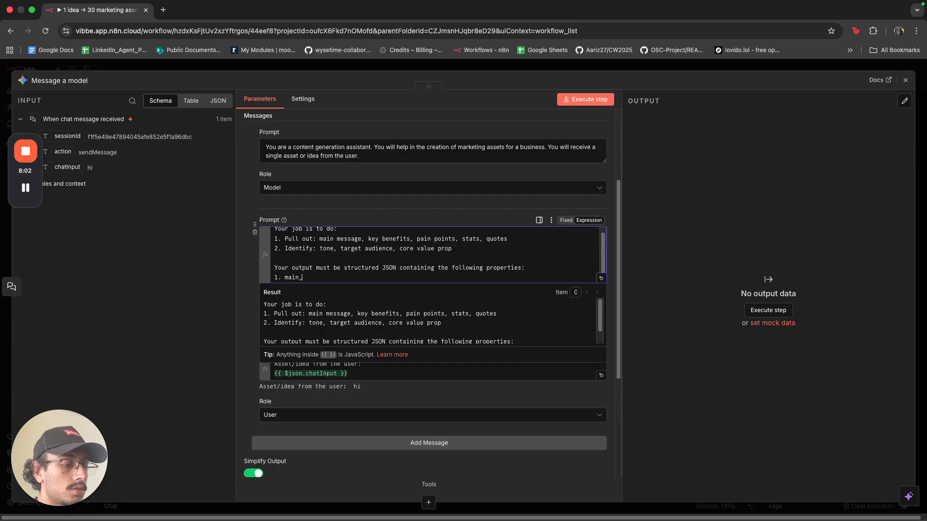
pyautogui.write('message')
pyautogui.press('Return')
pyautogui.write('2.')
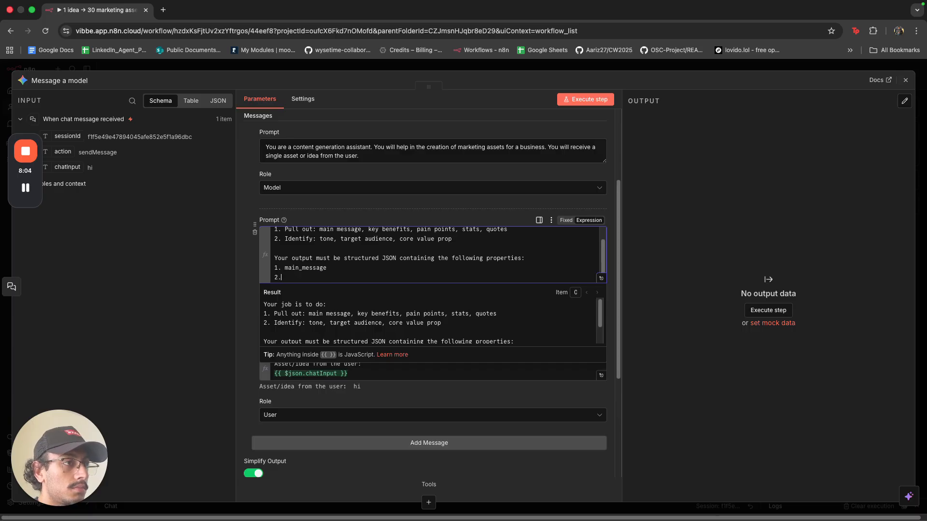
pyautogui.write(' key')
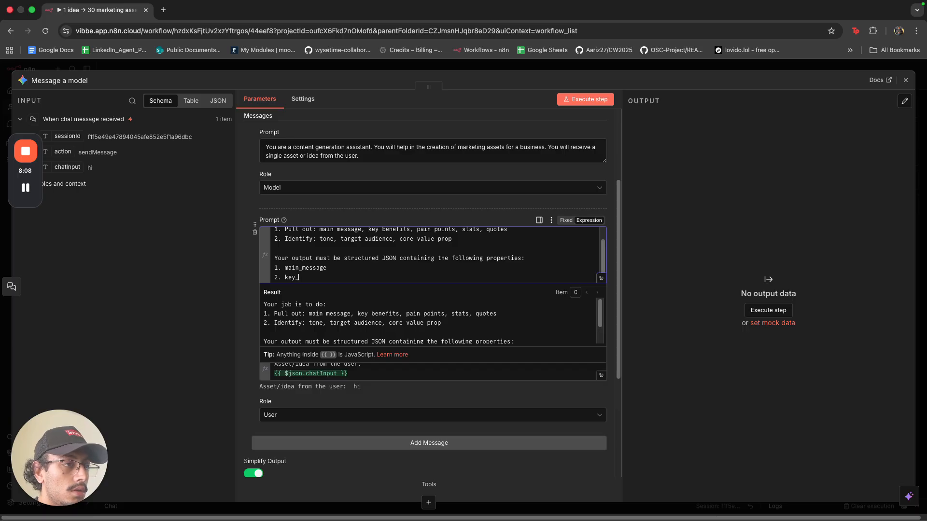
pyautogui.write('_benefit')
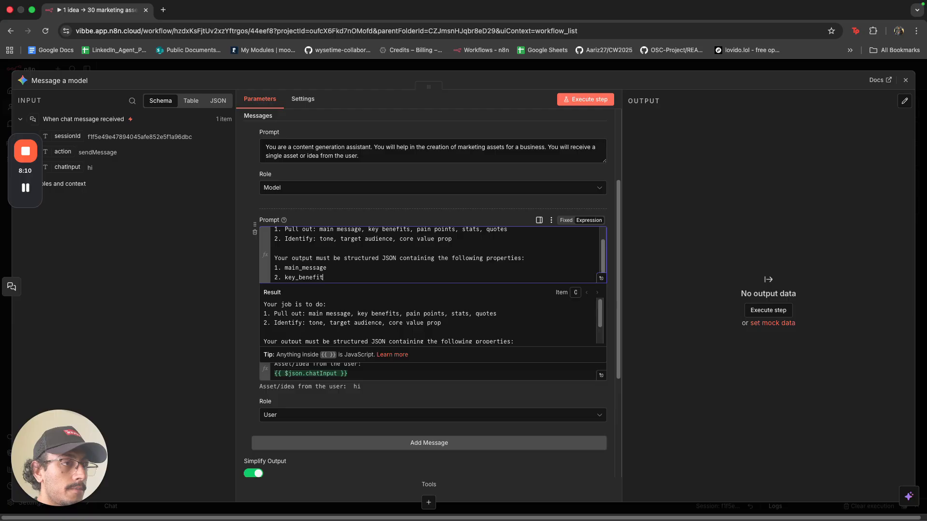
pyautogui.write('s')
pyautogui.press('Return')
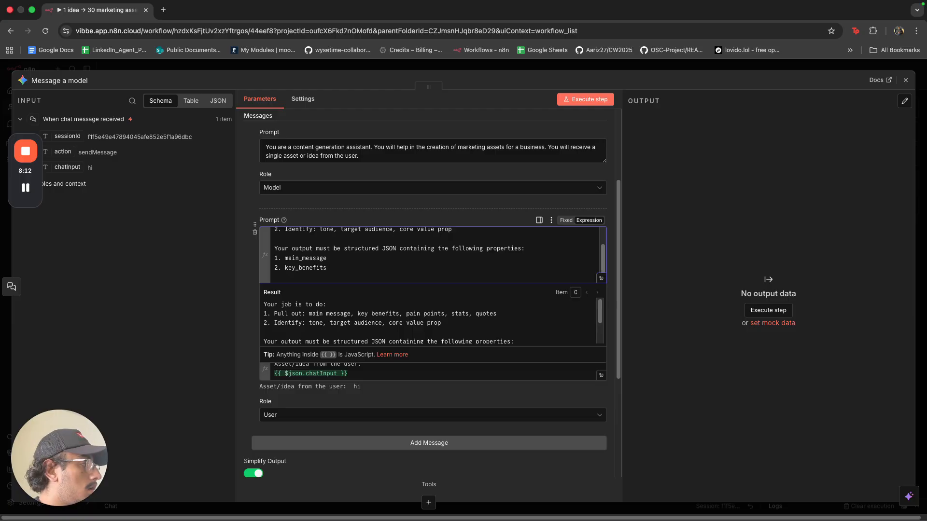
pyautogui.write('3. pain_')
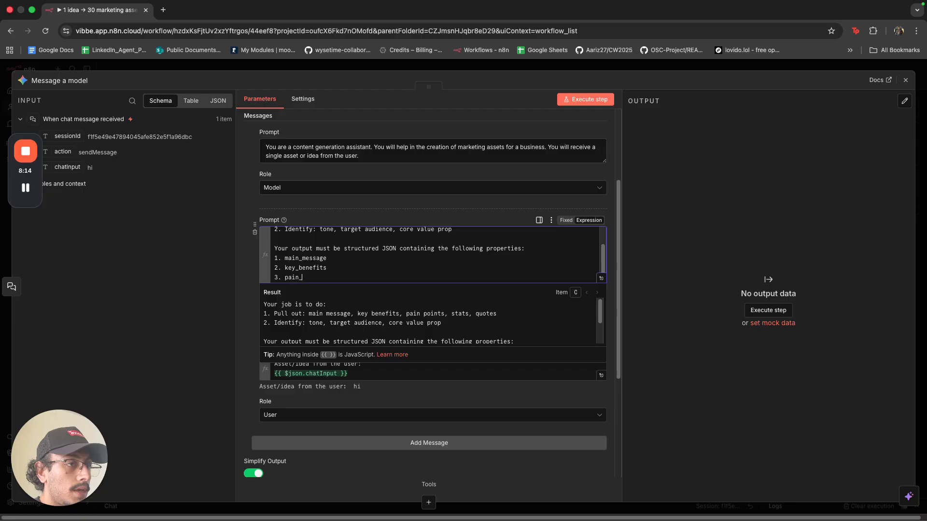
pyautogui.write('poinyts')
pyautogui.press('BackSpace')
pyautogui.press('BackSpace')
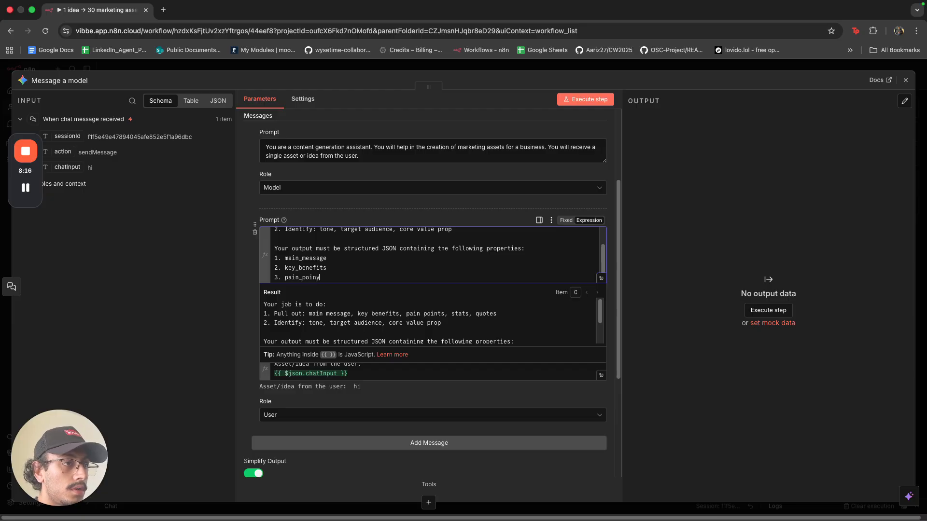
pyautogui.press('BackSpace')
pyautogui.write('ts')
pyautogui.press('Return')
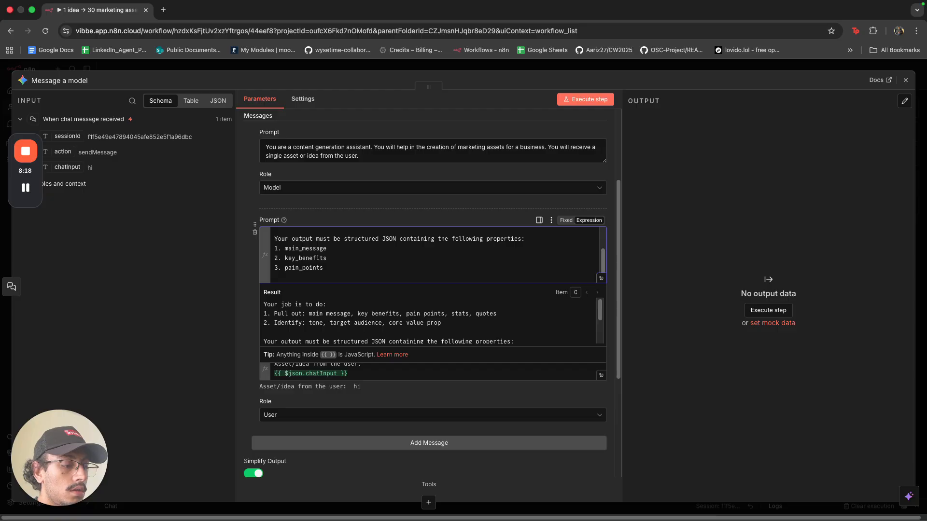
pyautogui.write('4. ')
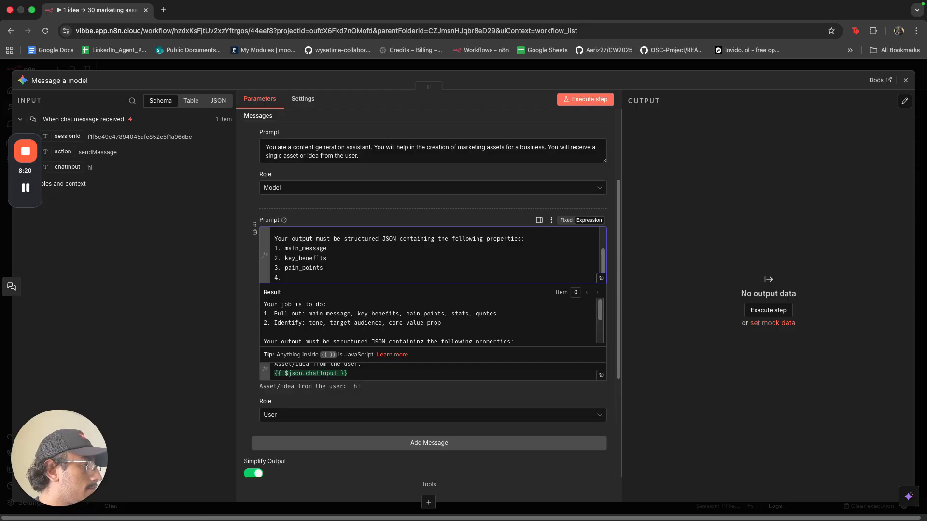
pyautogui.write('stats')
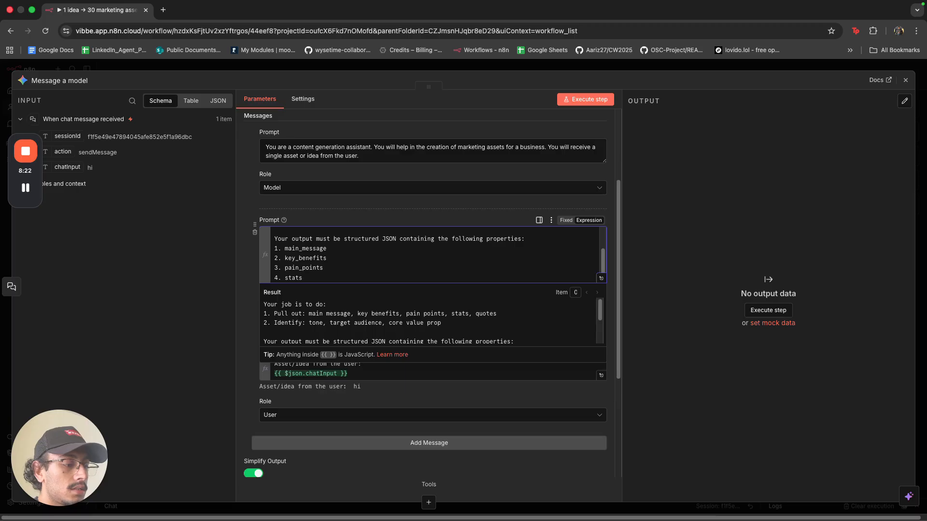
pyautogui.press('Return')
pyautogui.write('5. ')
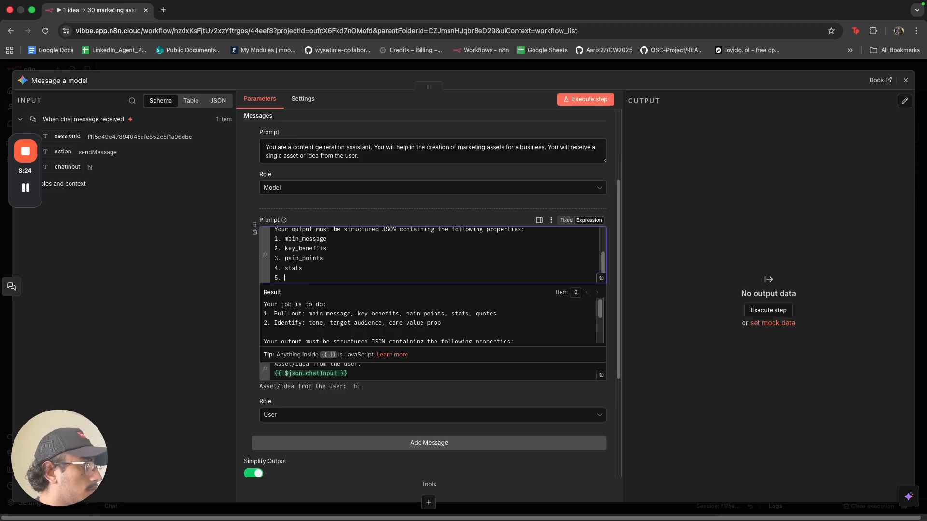
pyautogui.write('quotes')
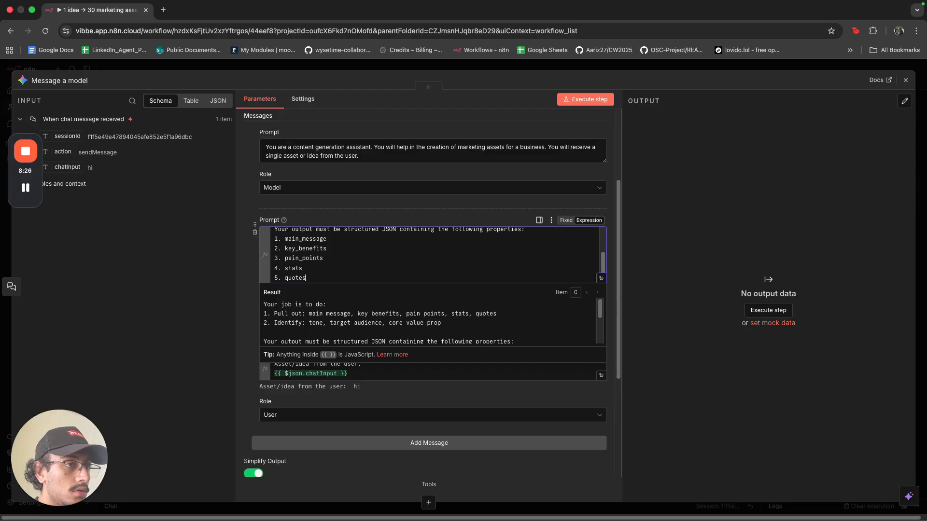
pyautogui.press('Return')
pyautogui.write('6.')
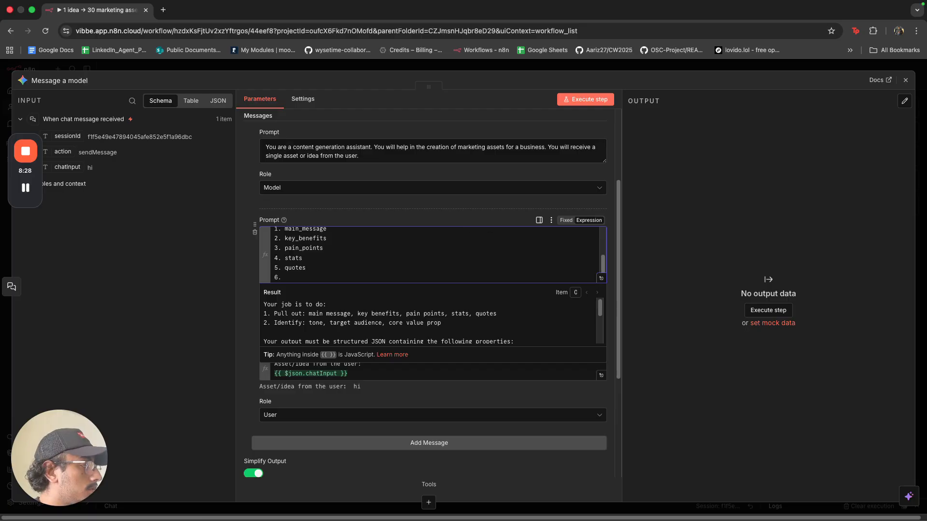
pyautogui.write(' tone')
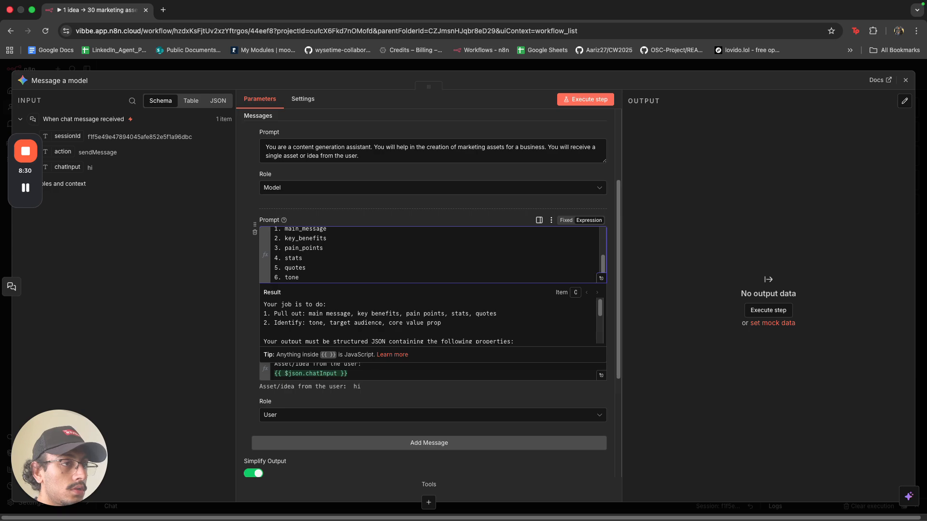
pyautogui.press('Return')
pyautogui.write('7. targ')
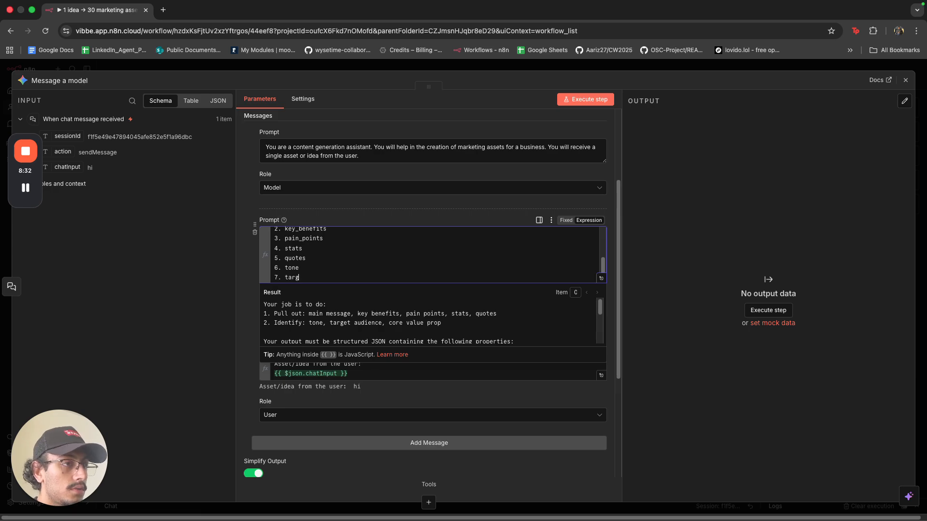
pyautogui.write('et_au')
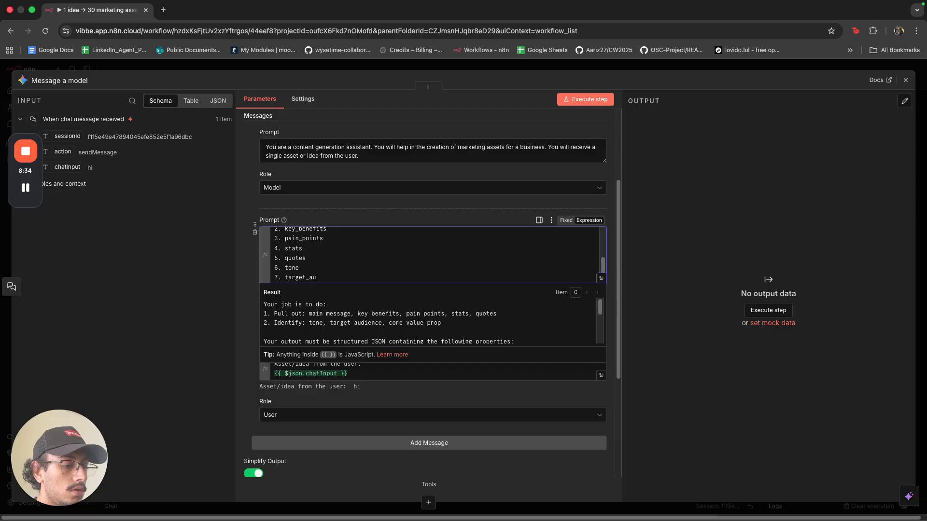
pyautogui.write('dience')
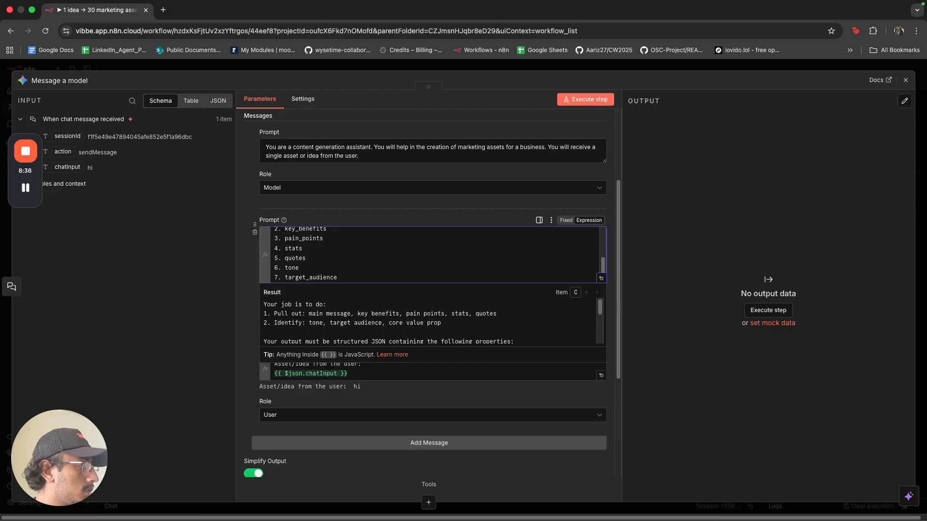
pyautogui.press('Return')
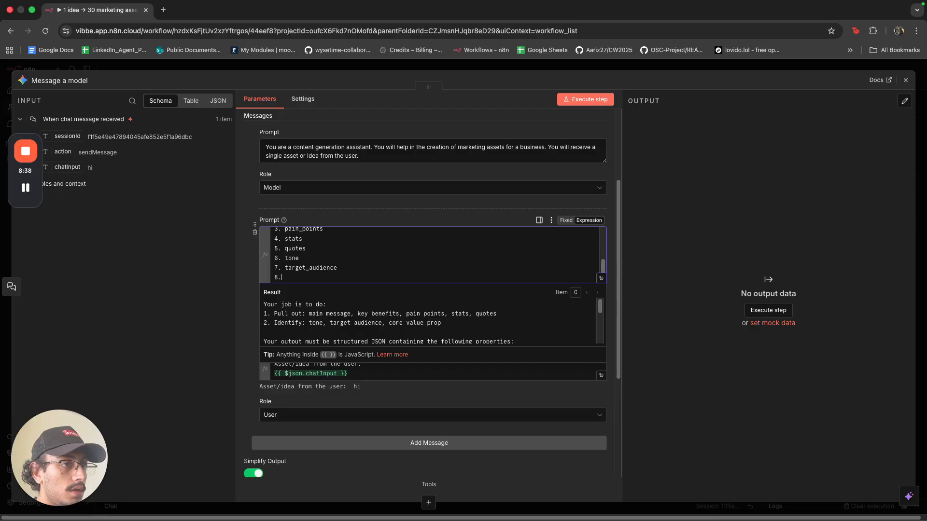
pyautogui.write('8. core_')
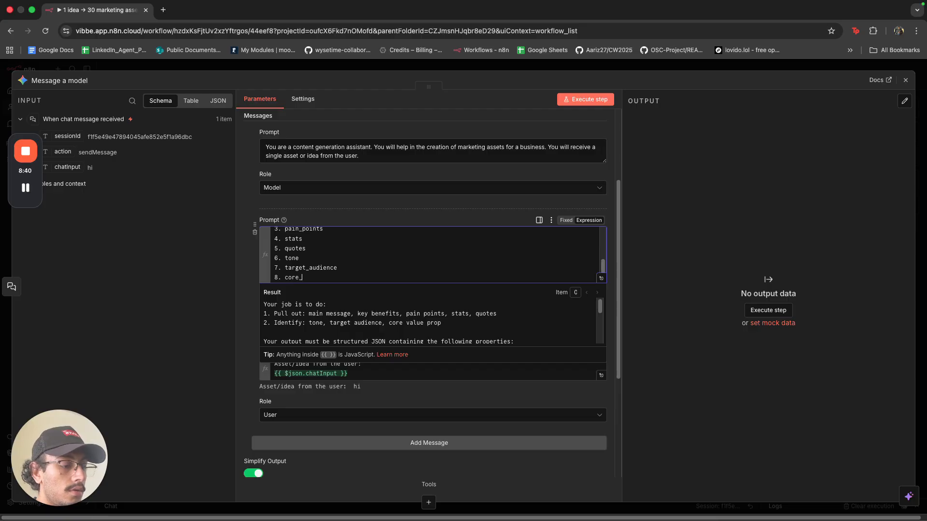
pyautogui.write('value_prop')
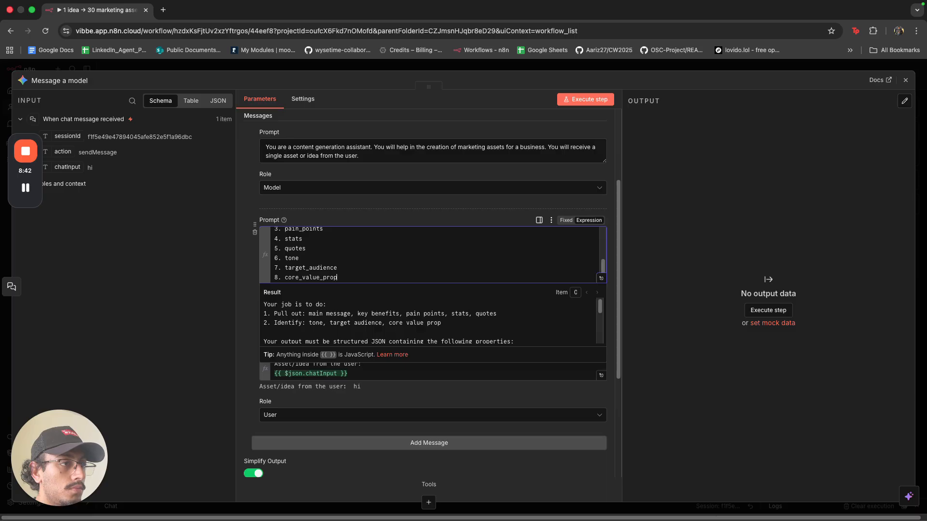
pyautogui.click(768, 310)
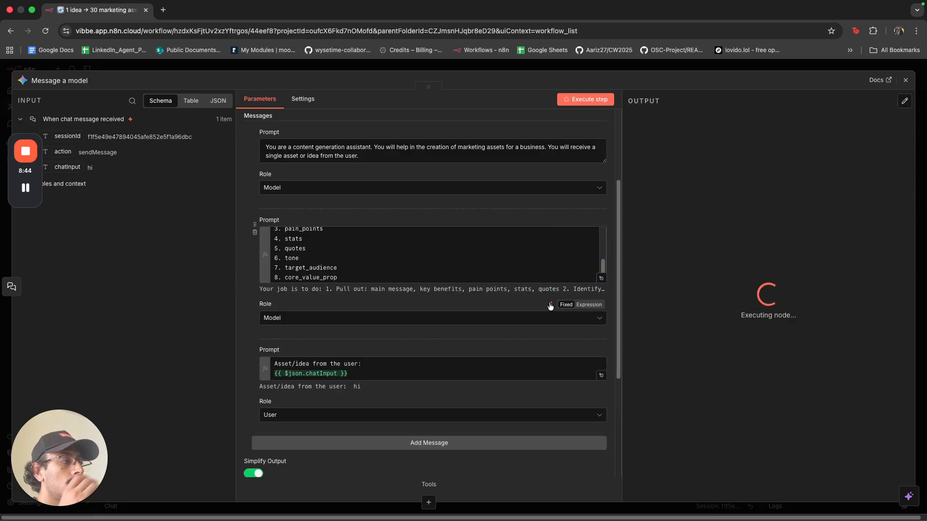
pyautogui.click(617, 67)
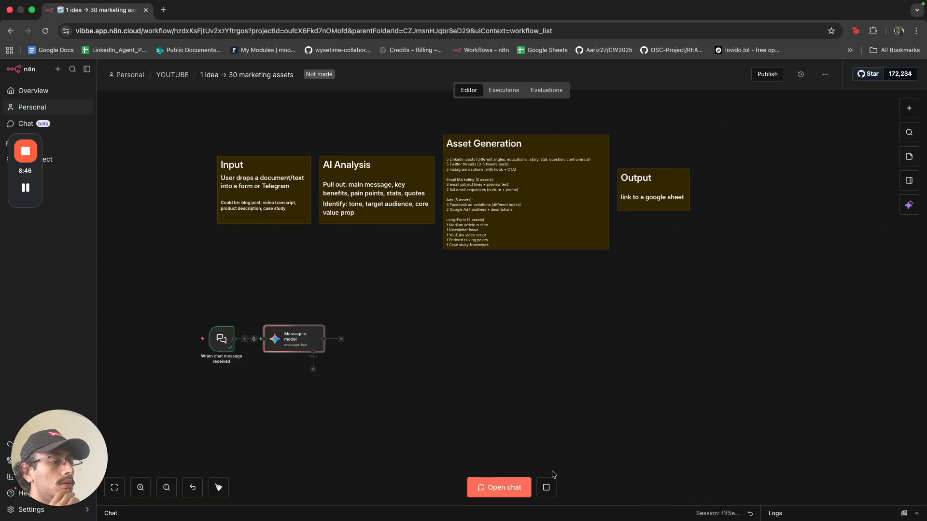
pyautogui.doubleClick(292, 343)
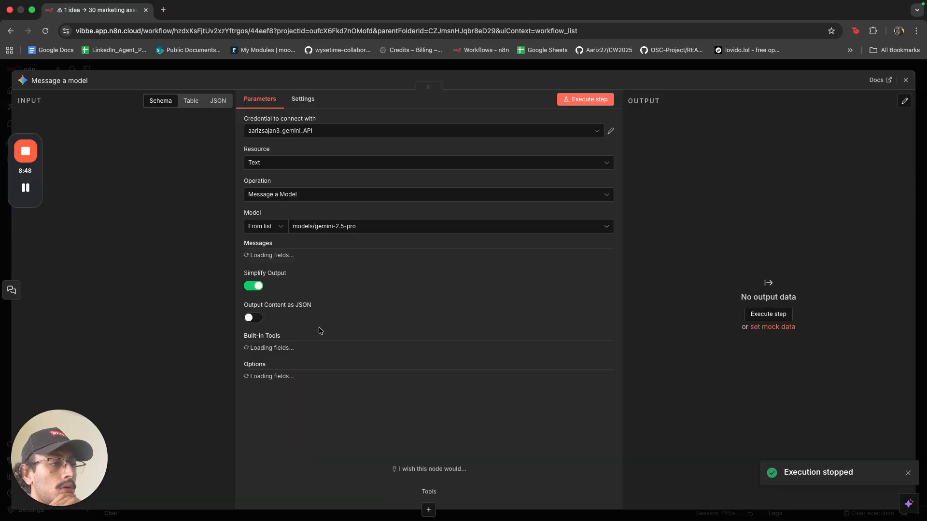
pyautogui.scroll(-4, 373, 305)
pyautogui.scroll(-1, 368, 198)
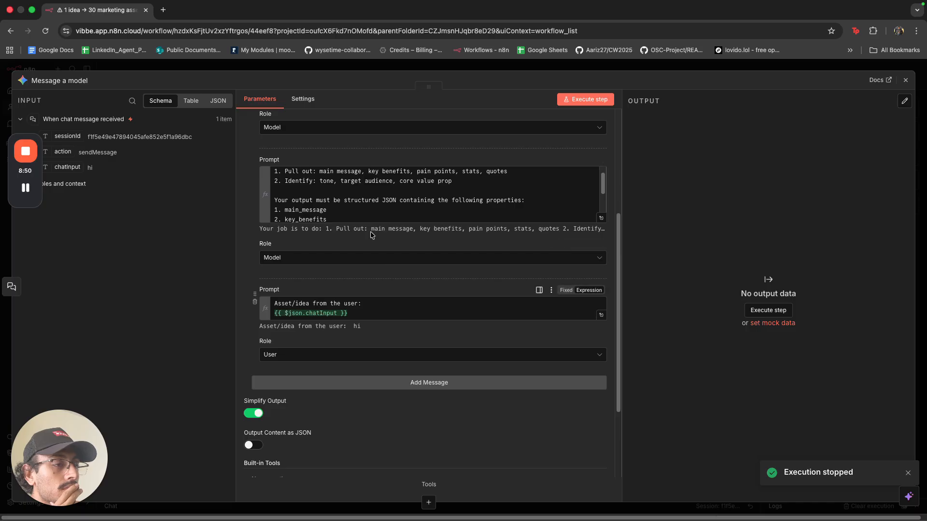
pyautogui.scroll(-1, 369, 198)
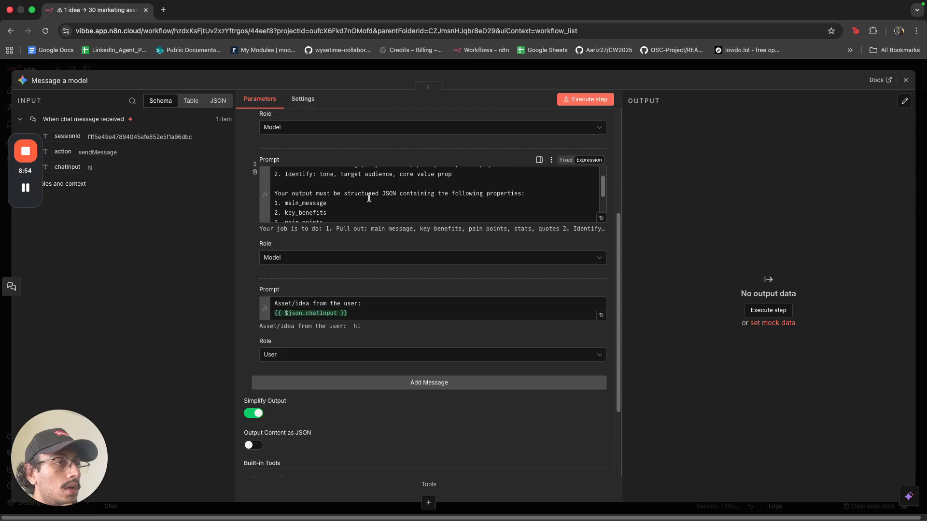
pyautogui.scroll(-3, 369, 198)
pyautogui.scroll(-3, 372, 251)
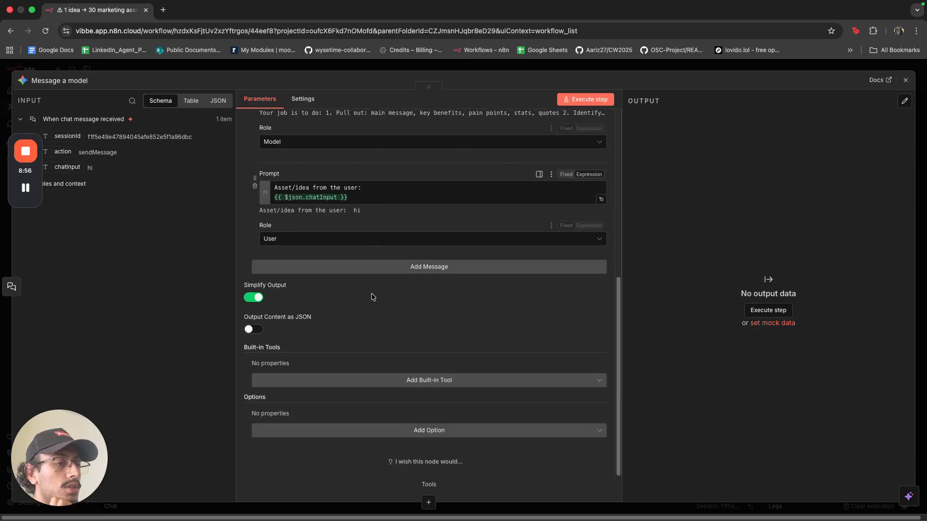
pyautogui.click(321, 387)
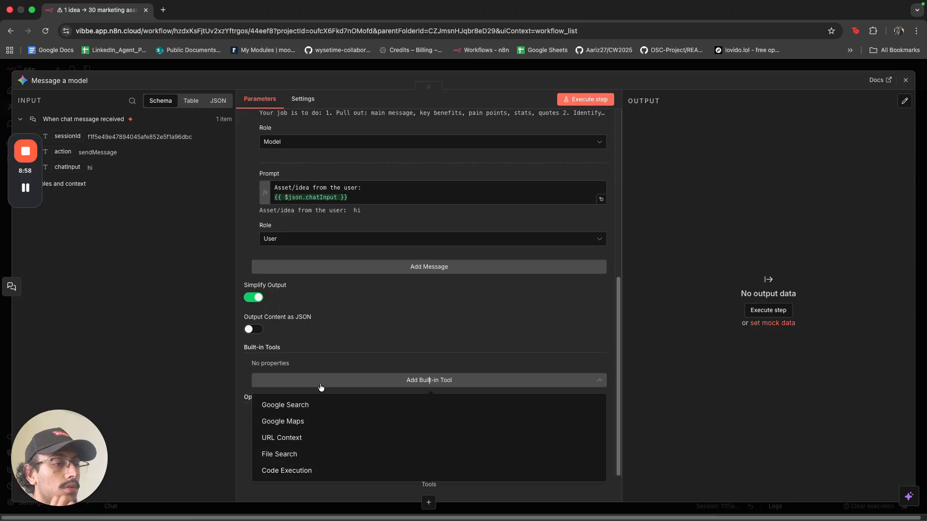
pyautogui.click(355, 332)
pyautogui.click(359, 434)
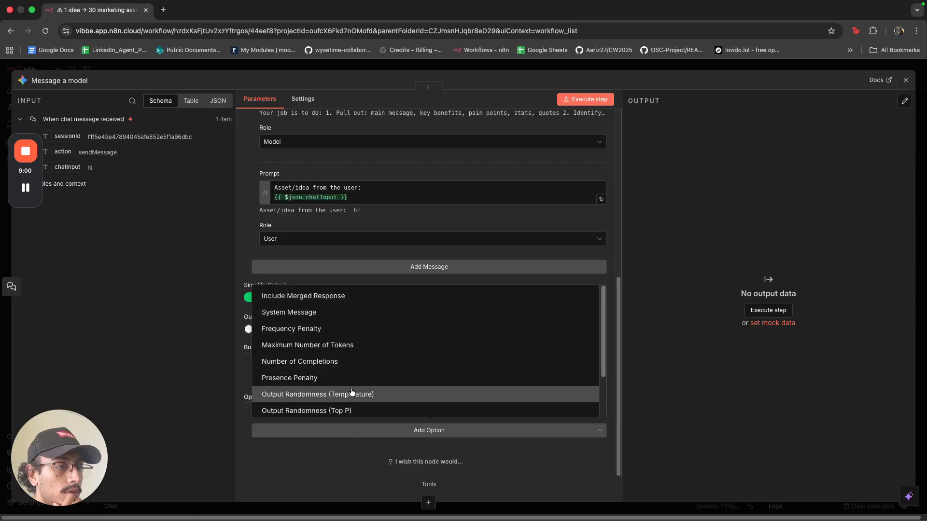
pyautogui.scroll(-2, 351, 392)
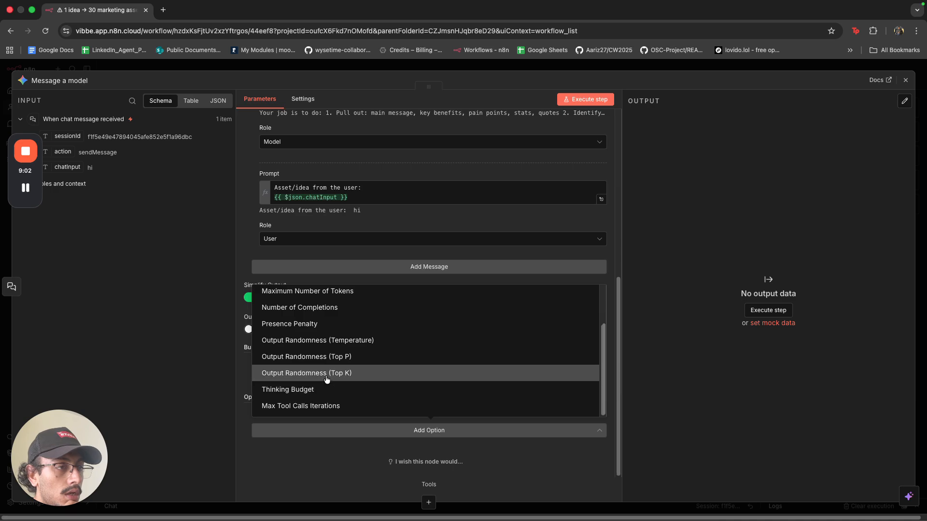
pyautogui.scroll(1, 325, 357)
pyautogui.scroll(2, 325, 358)
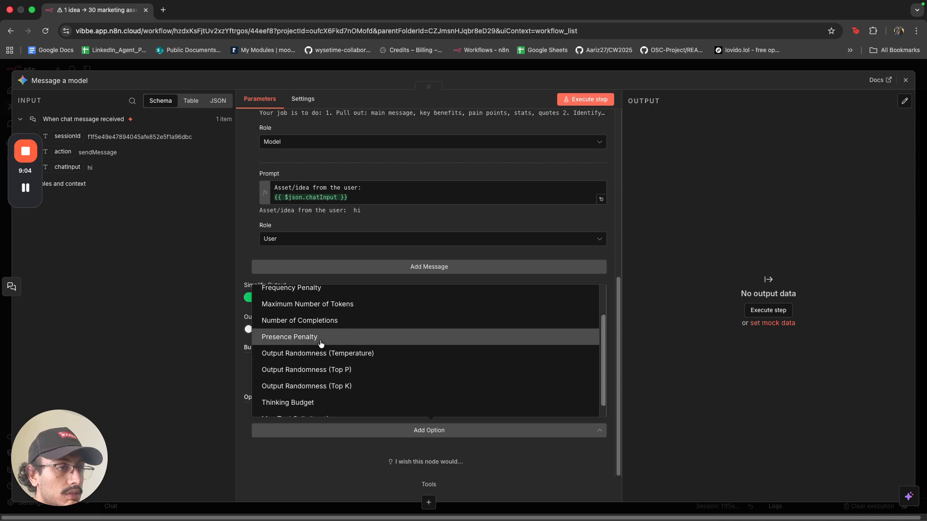
pyautogui.scroll(2, 321, 343)
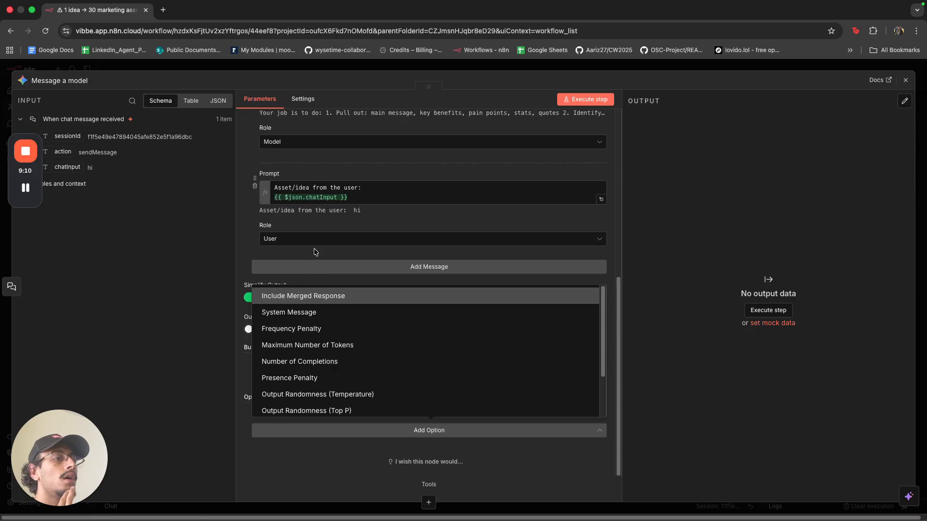
pyautogui.click(249, 243)
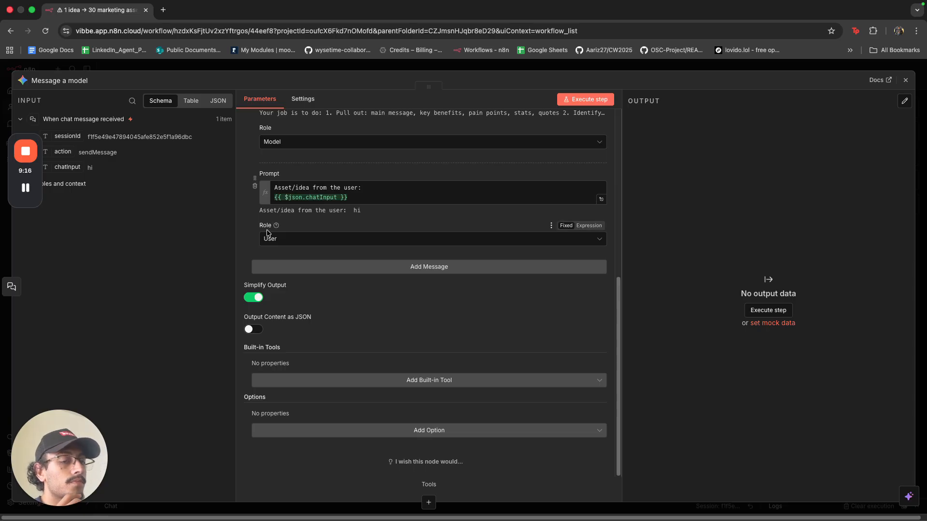
pyautogui.scroll(2, 389, 202)
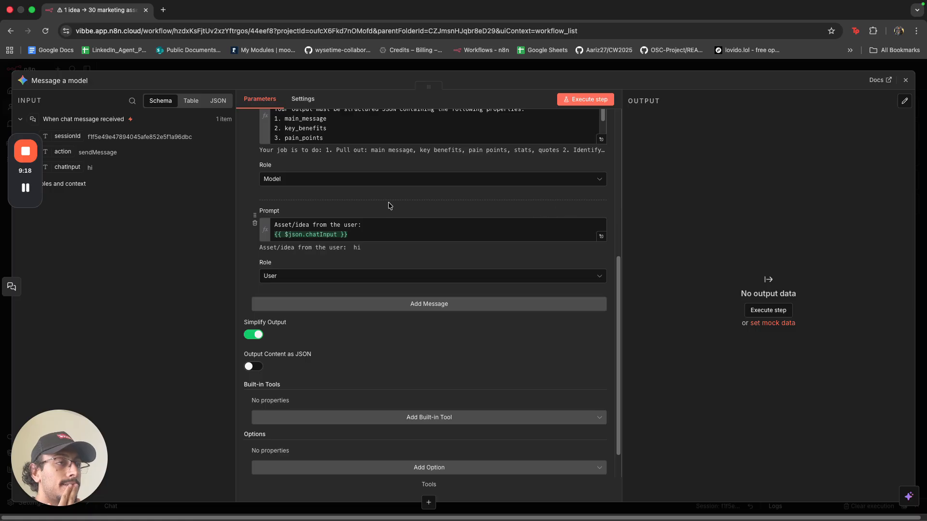
pyautogui.scroll(4, 389, 202)
pyautogui.scroll(2, 387, 207)
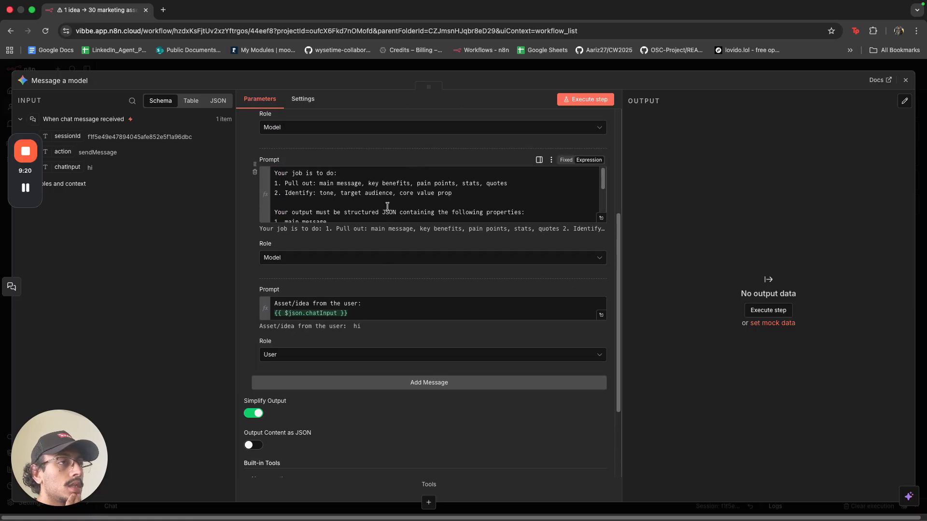
pyautogui.scroll(-5, 363, 289)
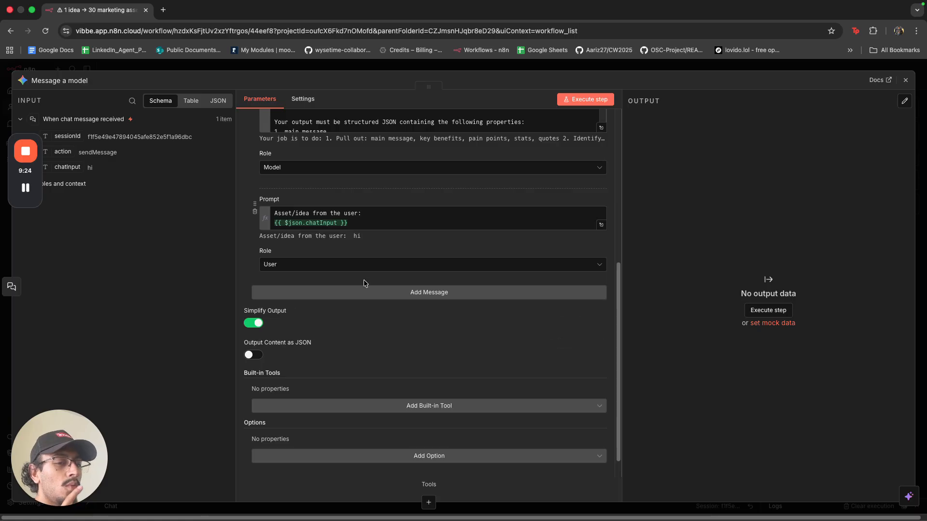
pyautogui.scroll(12, 435, 252)
pyautogui.scroll(-3, 502, 308)
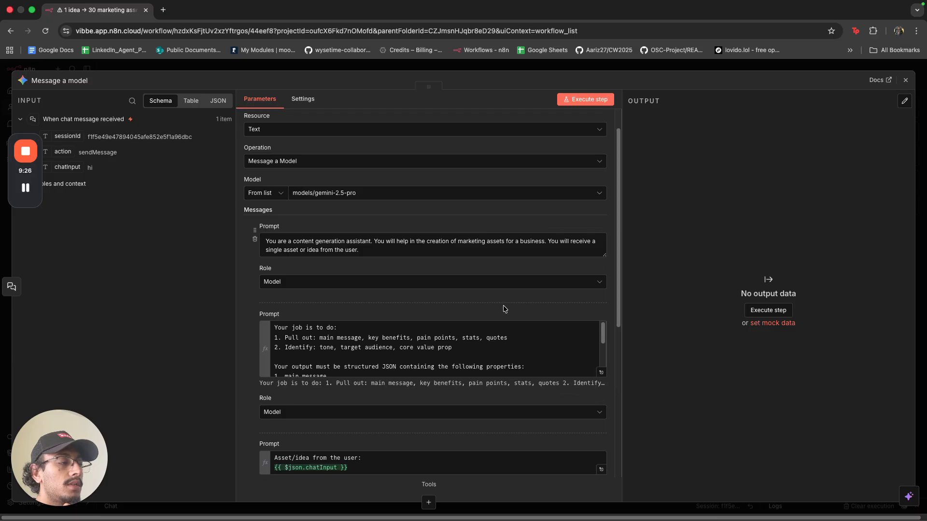
# Close the node settings, then reopen Message a model to review its prompts and close it again.
pyautogui.click(677, 67)
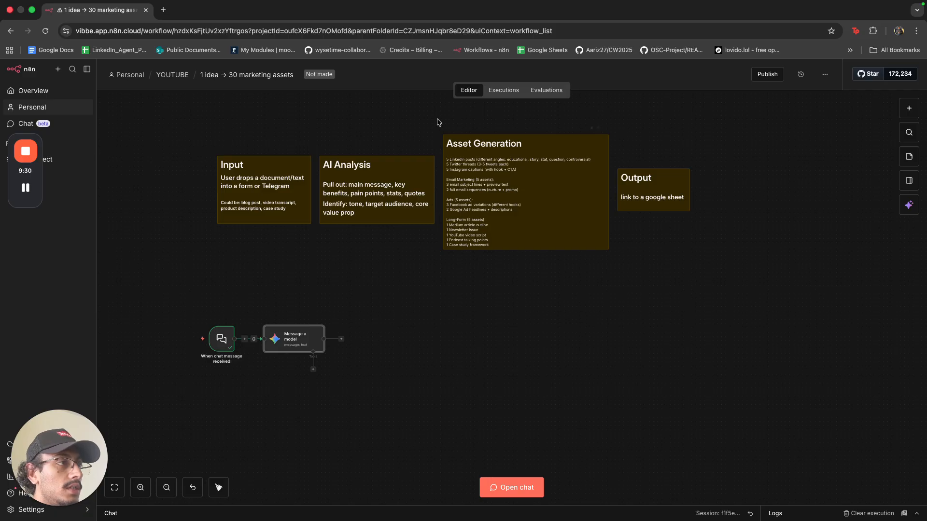
pyautogui.moveTo(437, 122); pyautogui.dragTo(640, 292)
pyautogui.click(620, 357)
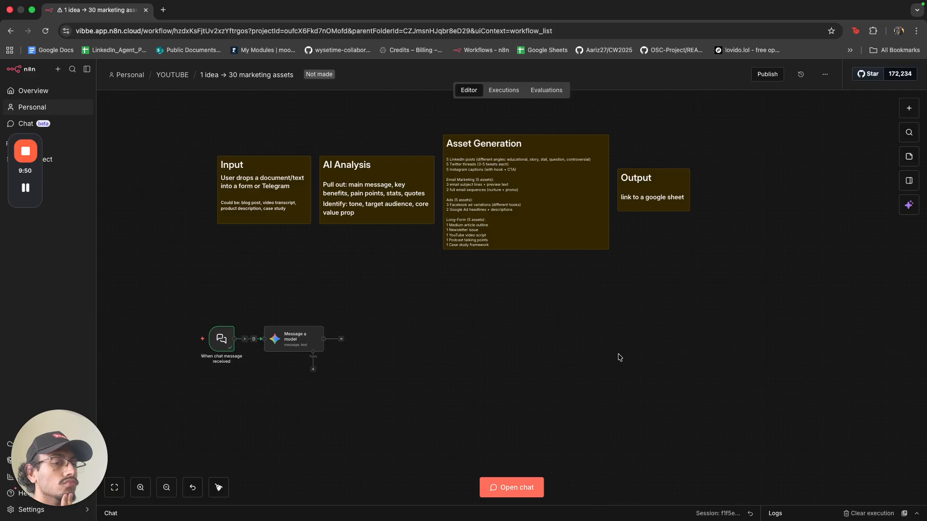
pyautogui.doubleClick(296, 345)
pyautogui.scroll(-2, 333, 375)
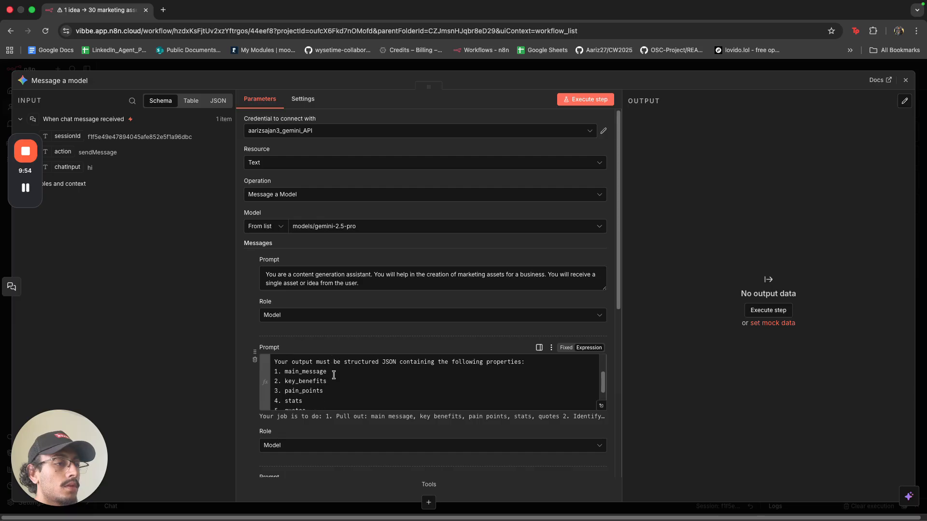
pyautogui.moveTo(358, 364); pyautogui.dragTo(402, 373)
pyautogui.click(402, 374)
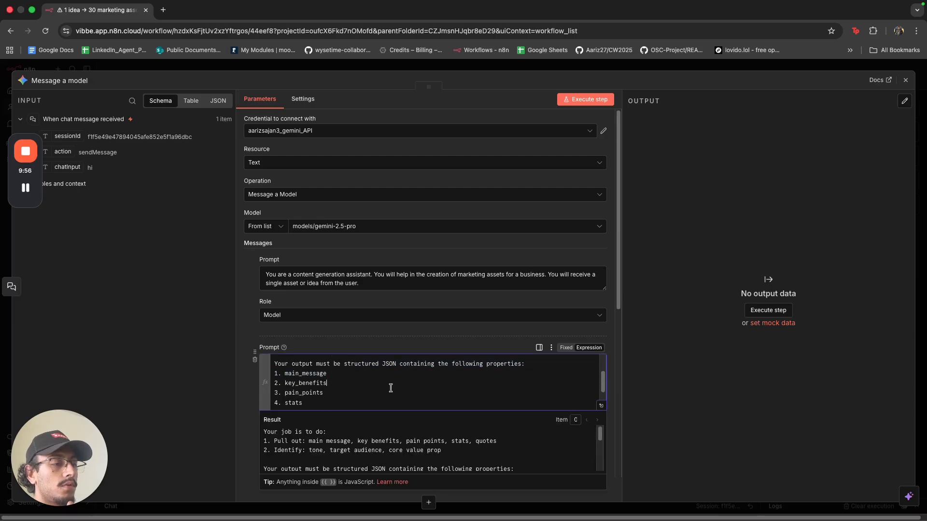
pyautogui.scroll(-3, 376, 392)
pyautogui.click(387, 63)
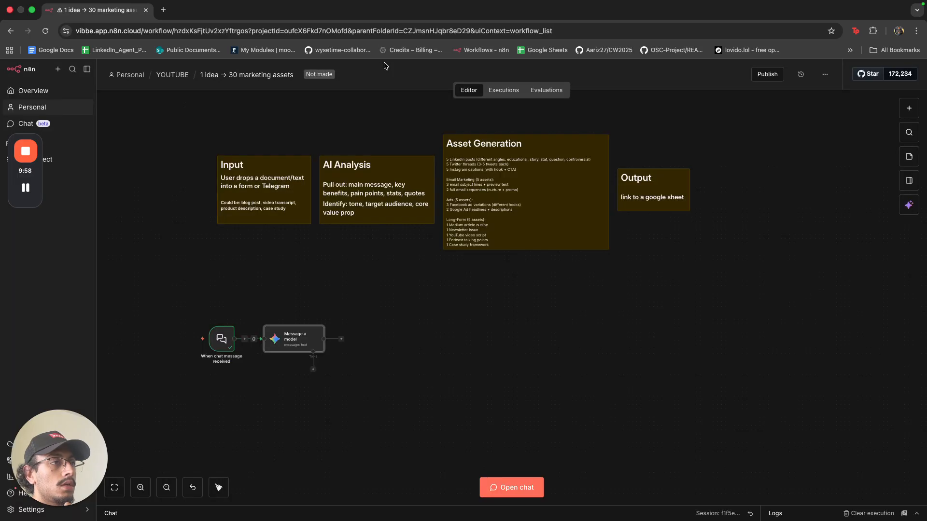
# Check the chat trigger node's details, then bring up the test chat panel.
pyautogui.doubleClick(223, 348)
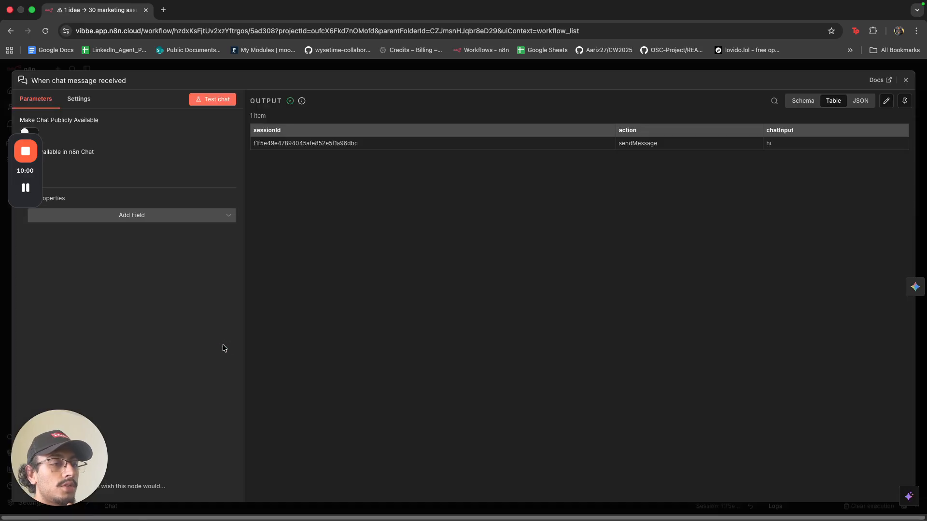
pyautogui.click(377, 68)
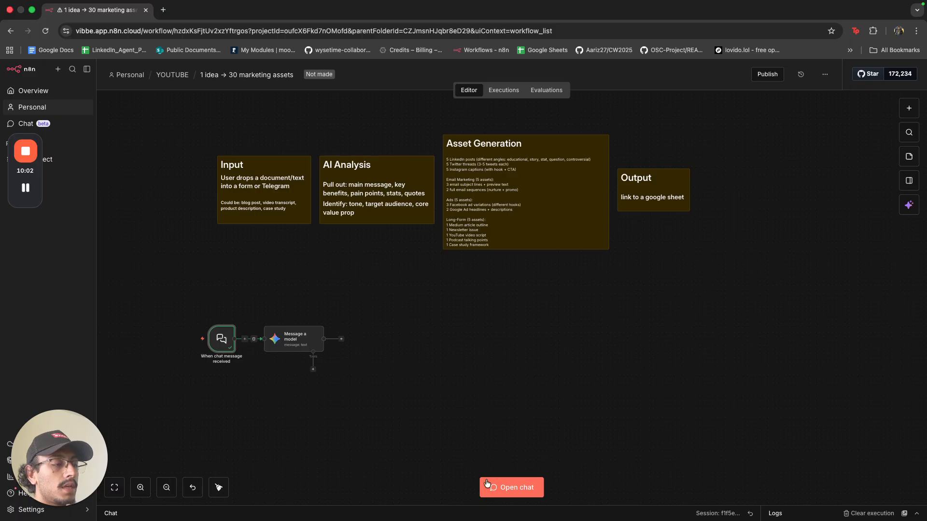
pyautogui.click(511, 487)
# Resize the area above the chat, scroll through the LinkedIn post, and go back to the n8n workflow tab.
pyautogui.moveTo(385, 180); pyautogui.dragTo(385, 217)
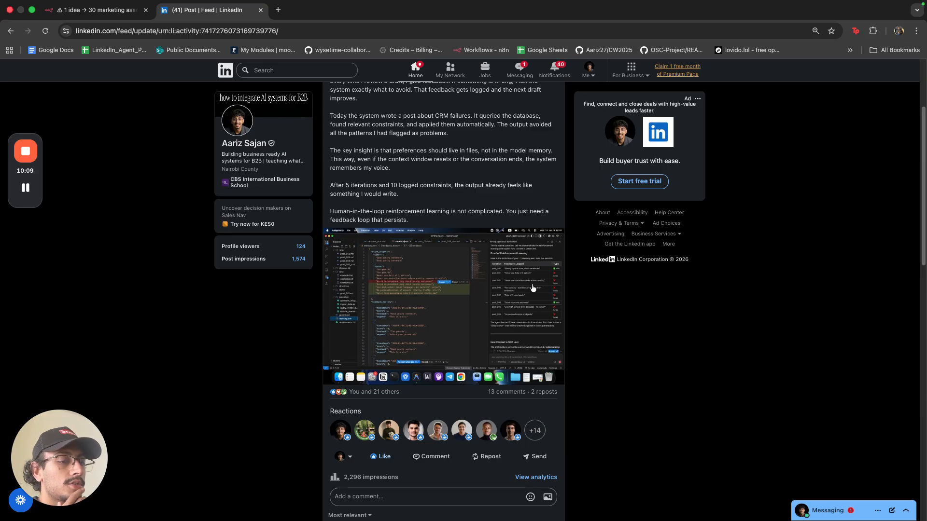
pyautogui.scroll(3, 562, 272)
pyautogui.scroll(-1, 562, 271)
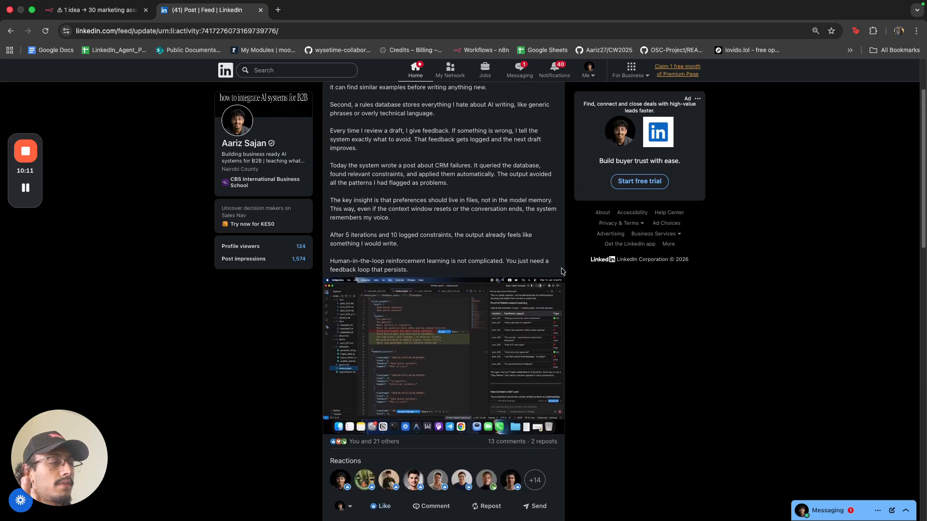
pyautogui.click(101, 10)
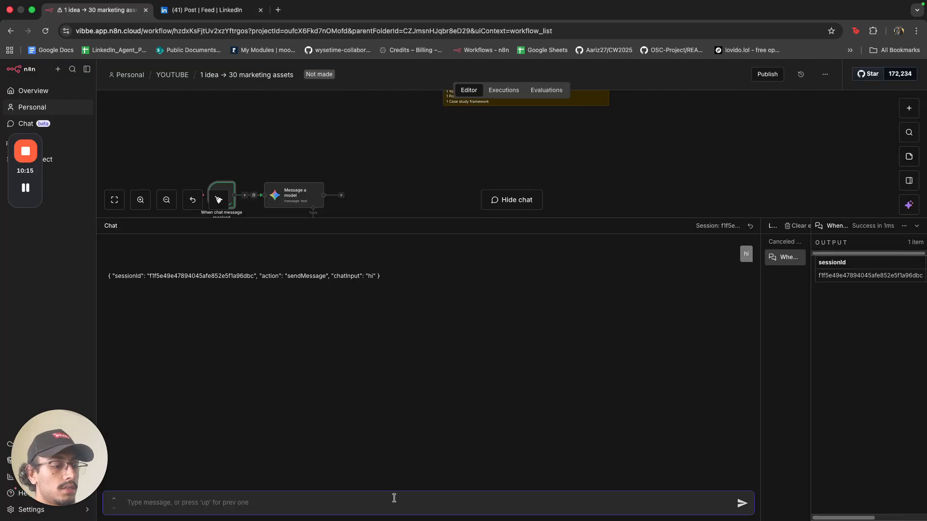
# Send the copied LinkedIn post as the chat message, then shrink and collapse the chat panel.
pyautogui.press('super+v')
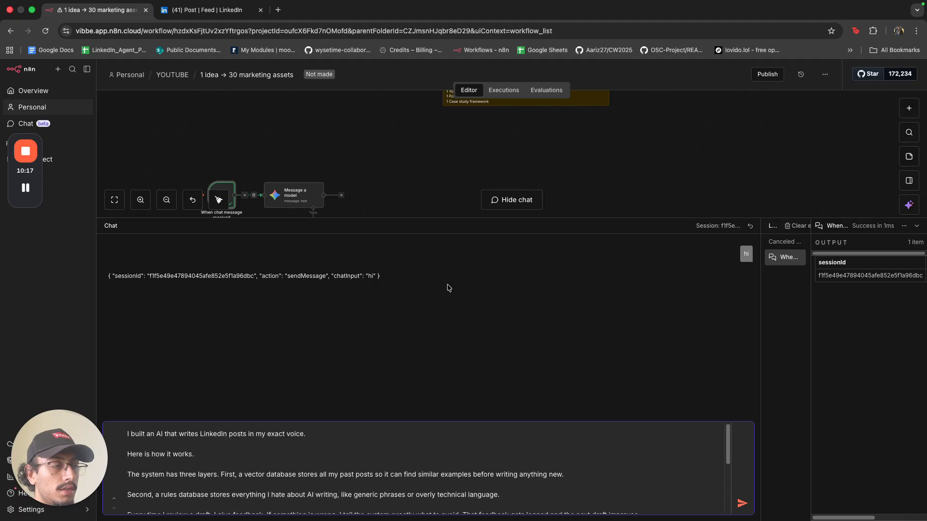
pyautogui.click(742, 505)
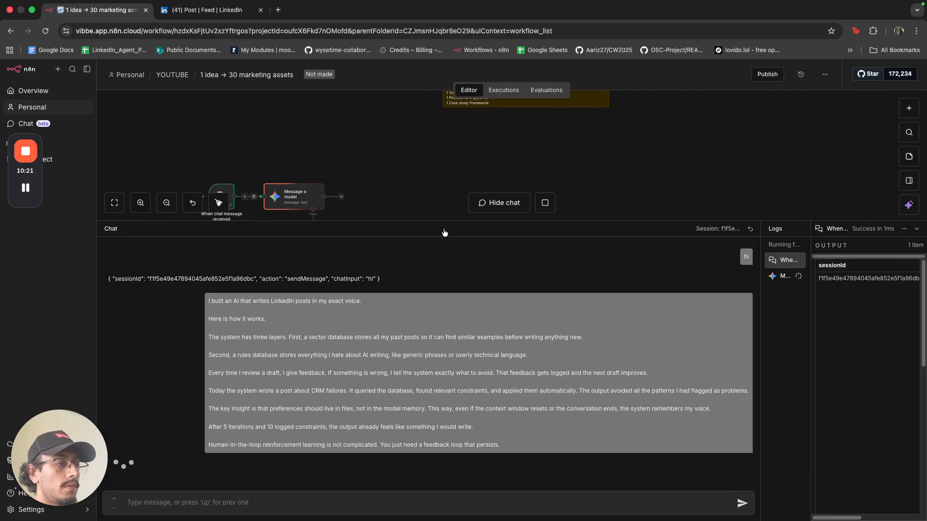
pyautogui.moveTo(444, 232); pyautogui.dragTo(445, 281)
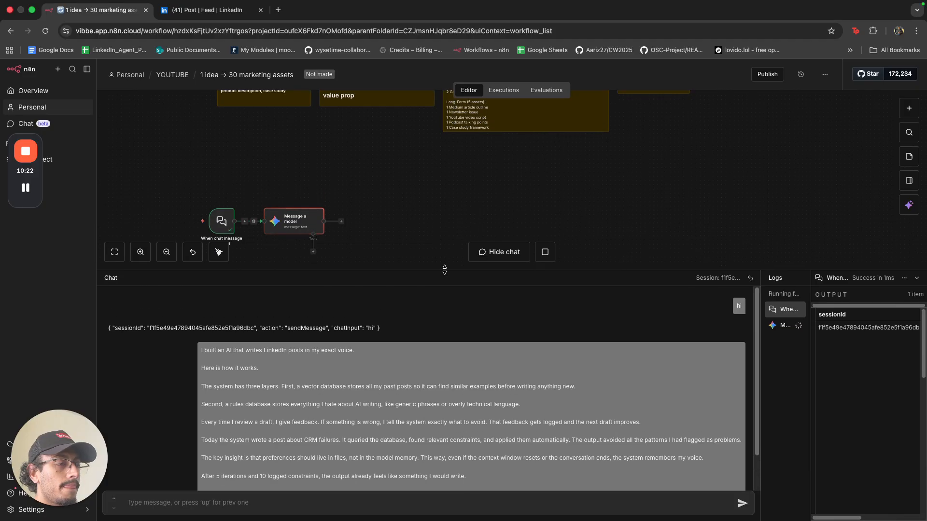
pyautogui.click(916, 279)
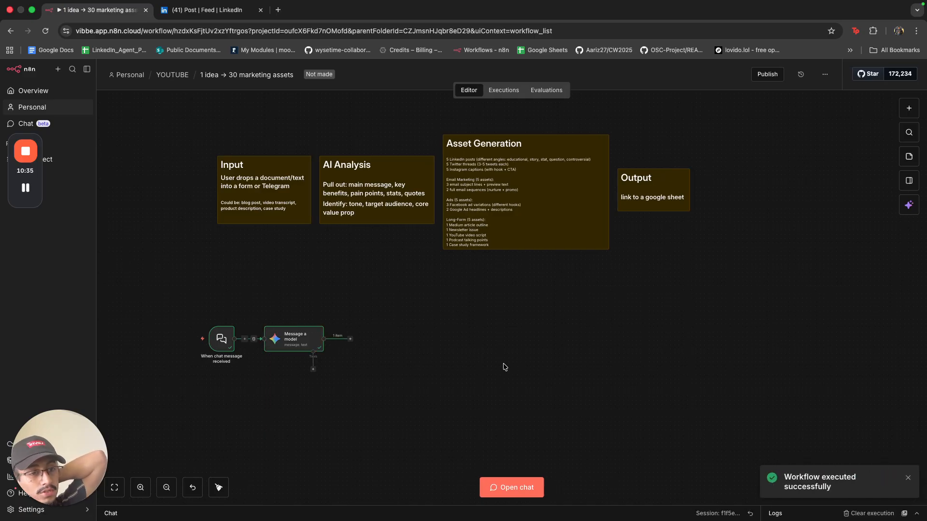
# Inspect the Message a model node's JSON output with main_message, key_benefits, pain_points, stats and quotes.
pyautogui.doubleClick(312, 346)
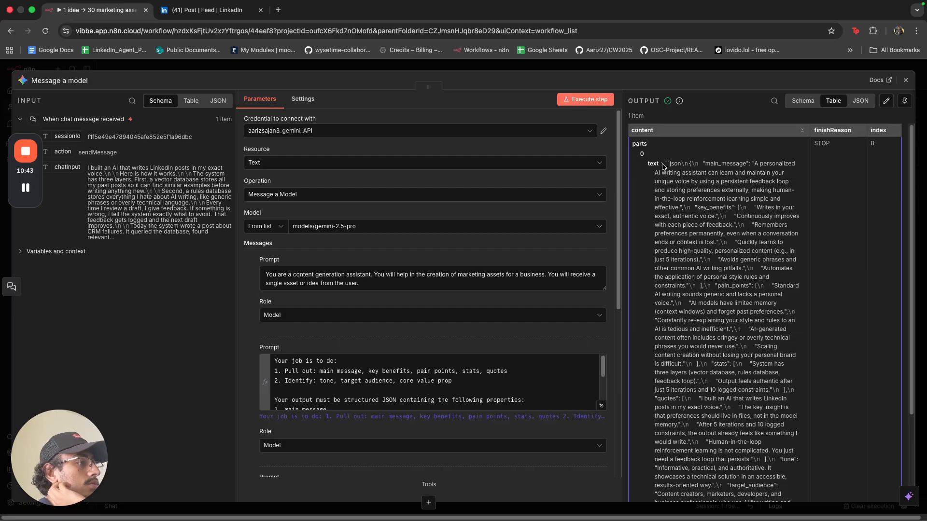
pyautogui.moveTo(664, 162); pyautogui.dragTo(725, 458)
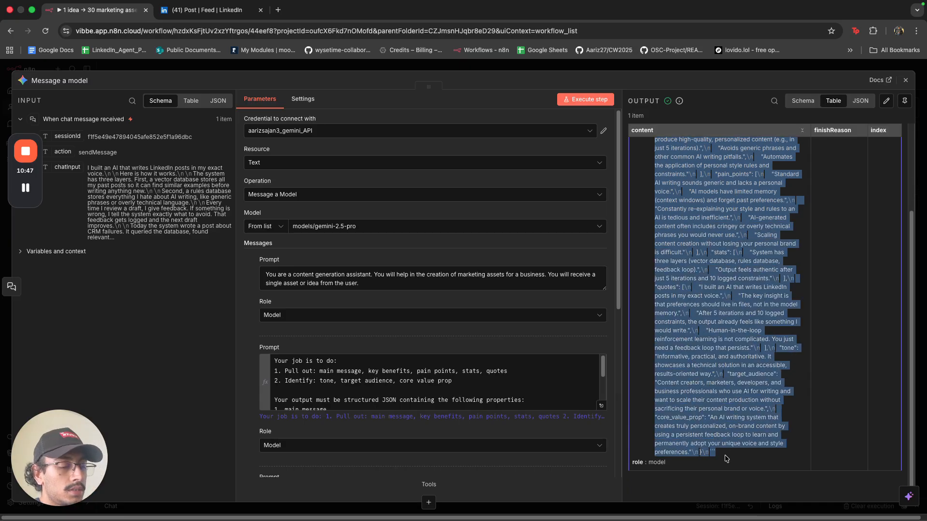
pyautogui.click(421, 336)
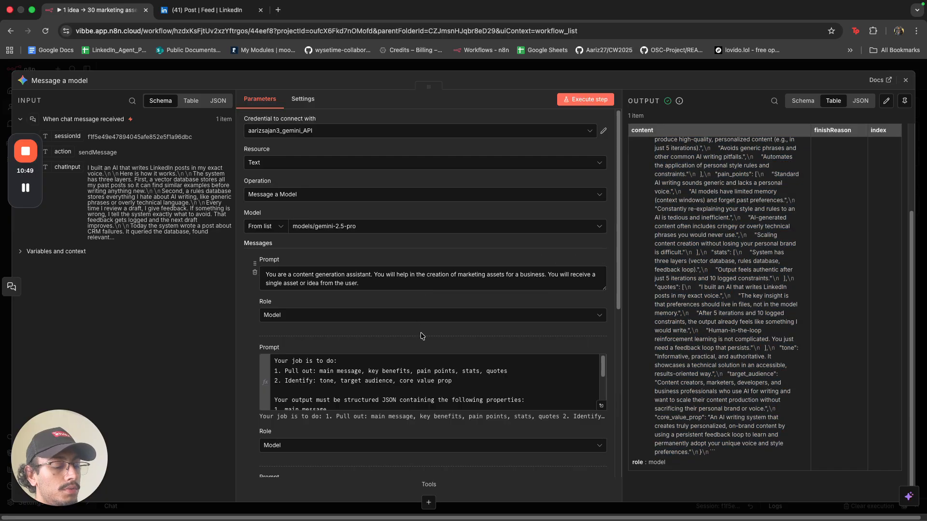
pyautogui.hotkey('ctrl', 't')
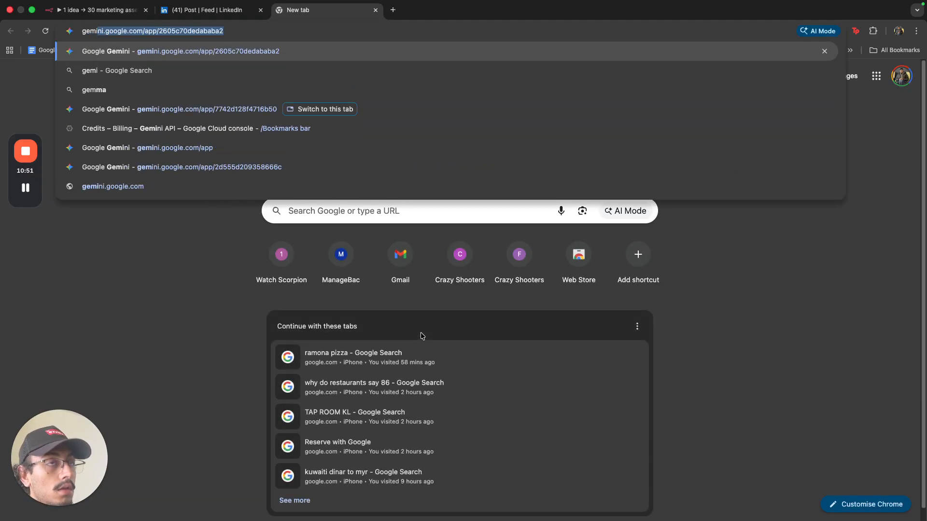
# On gemini.google.com, explain the n8n model outputs structured JSON and paste that JSON output.
pyautogui.press('Return')
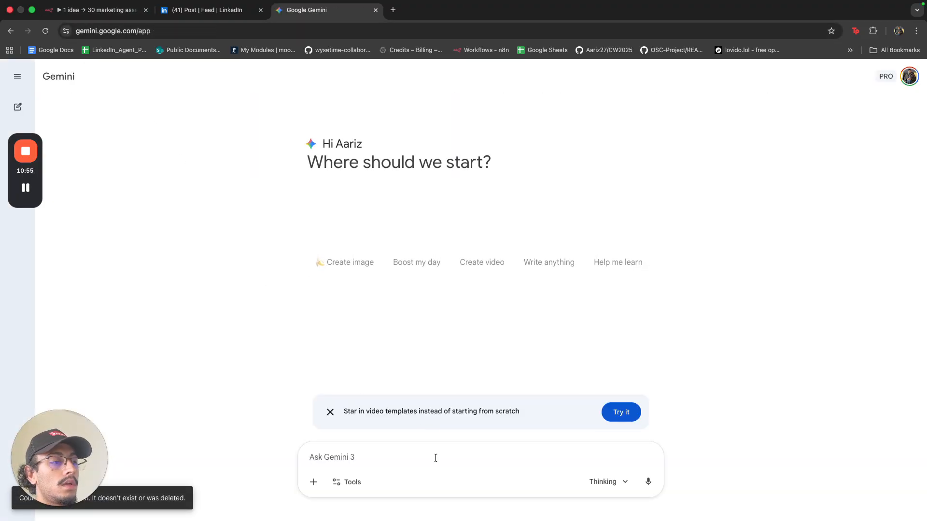
pyautogui.write('i t')
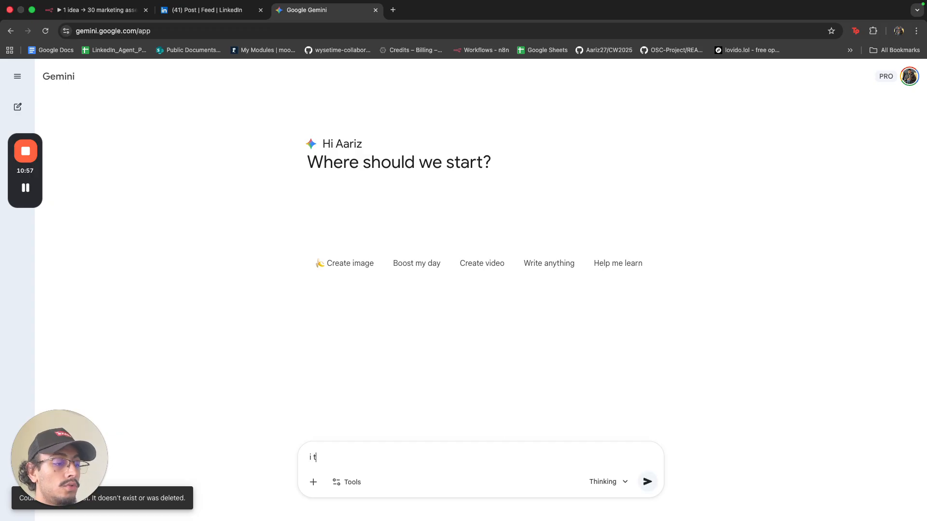
pyautogui.write('old a mod')
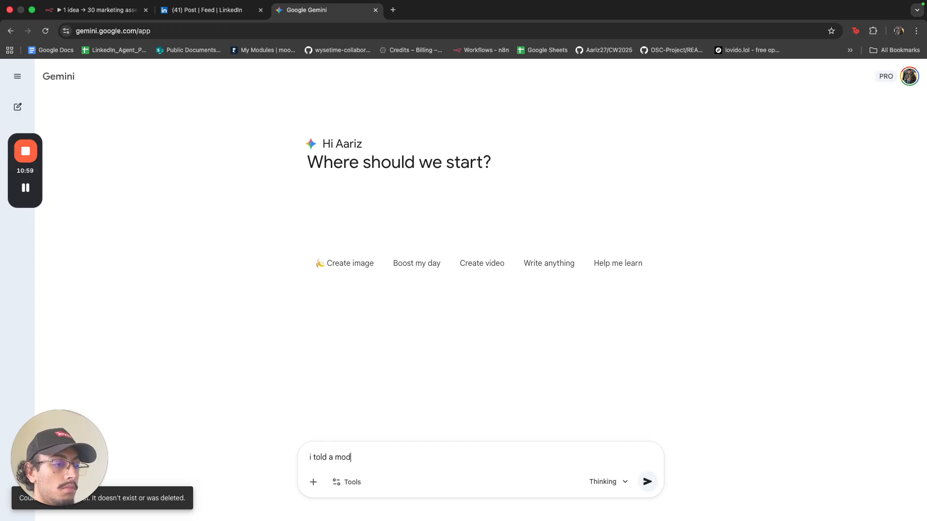
pyautogui.write('el in n8n to')
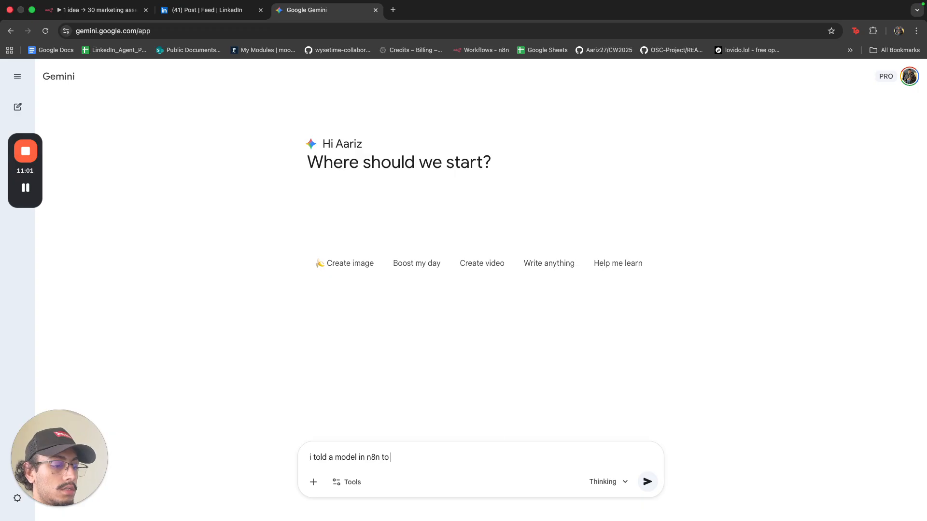
pyautogui.write(' output st')
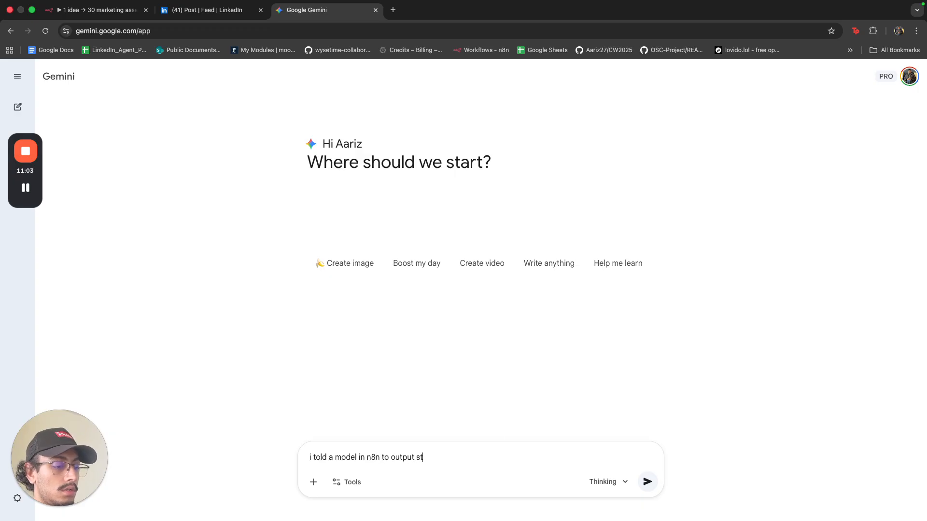
pyautogui.write('ructur')
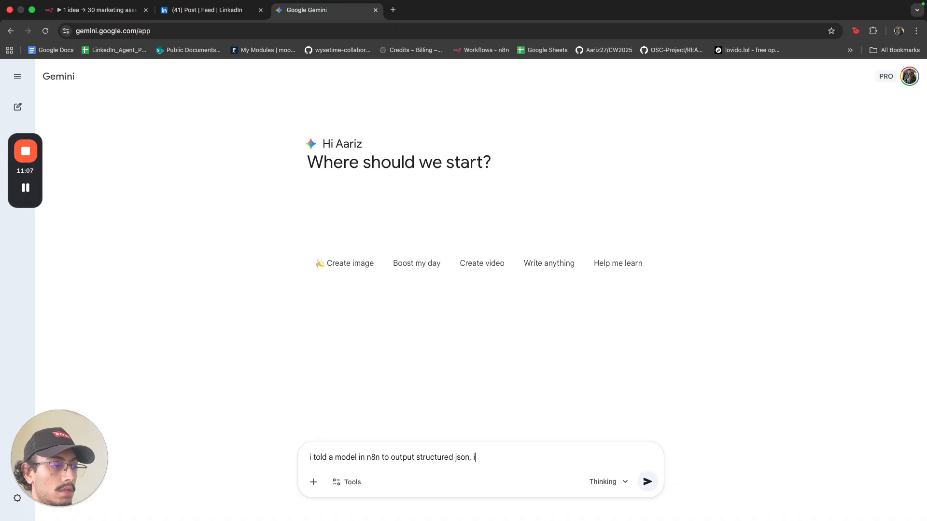
pyautogui.write('ed text in')
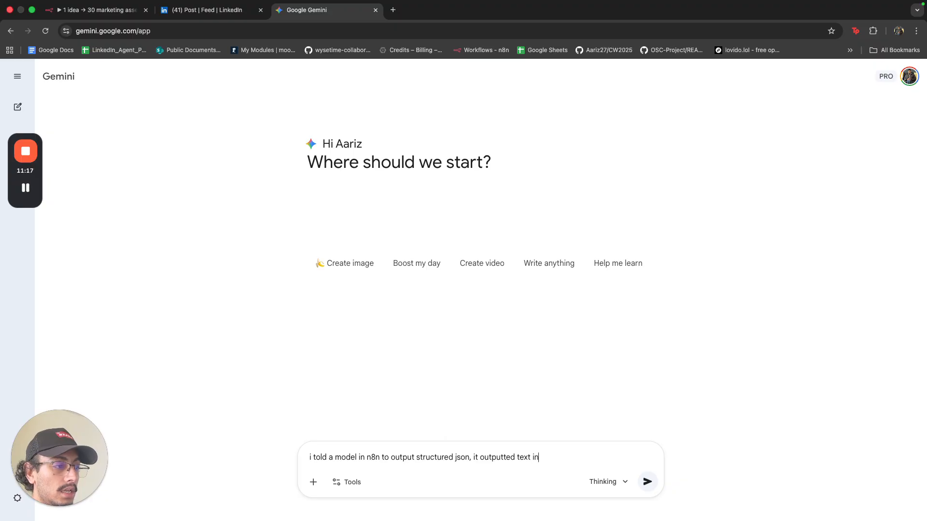
pyautogui.write('JSON grammar:')
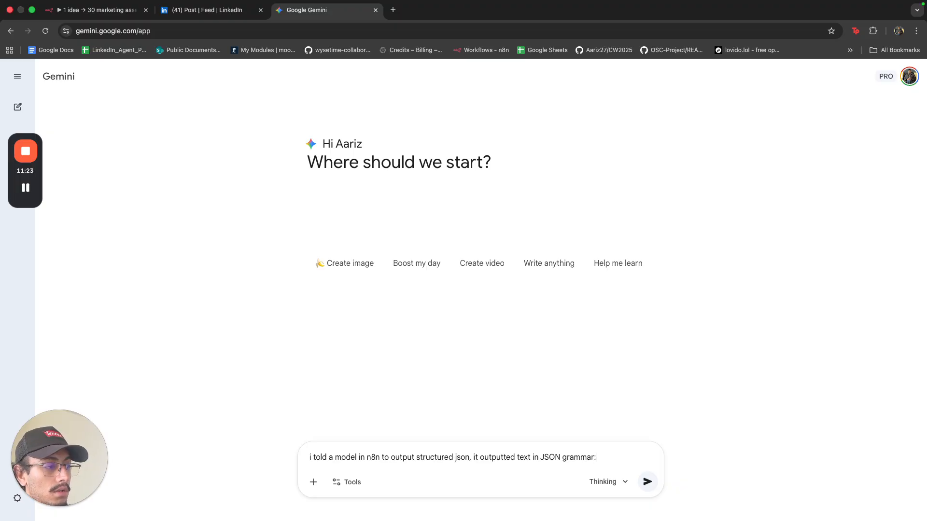
pyautogui.hotkey('shift', 'Return')
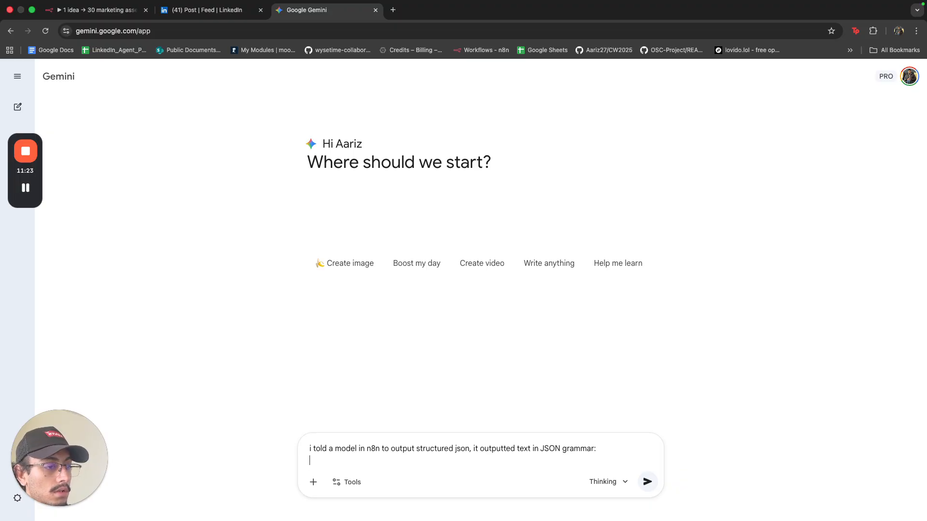
pyautogui.press('super+v')
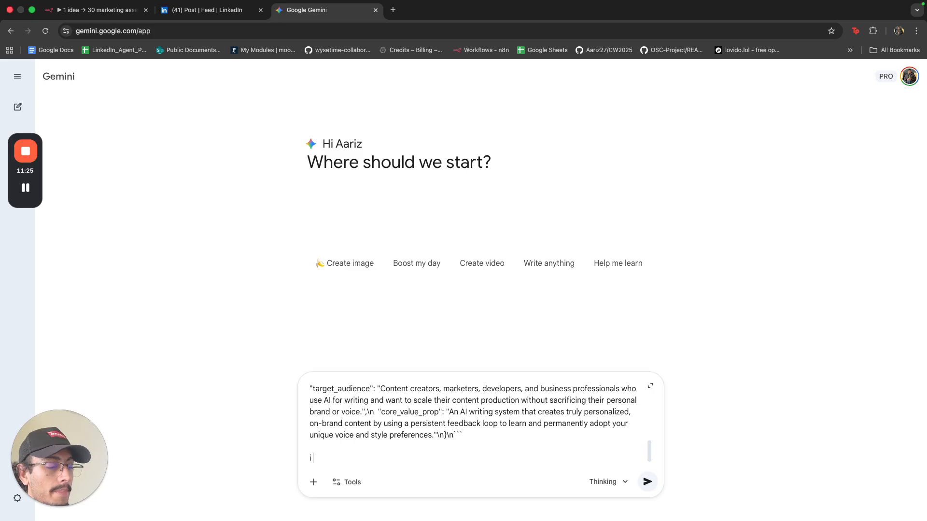
# Request a JSON schema for a structured output parser node connected to the chat model.
pyautogui.write('i need a JSON sch')
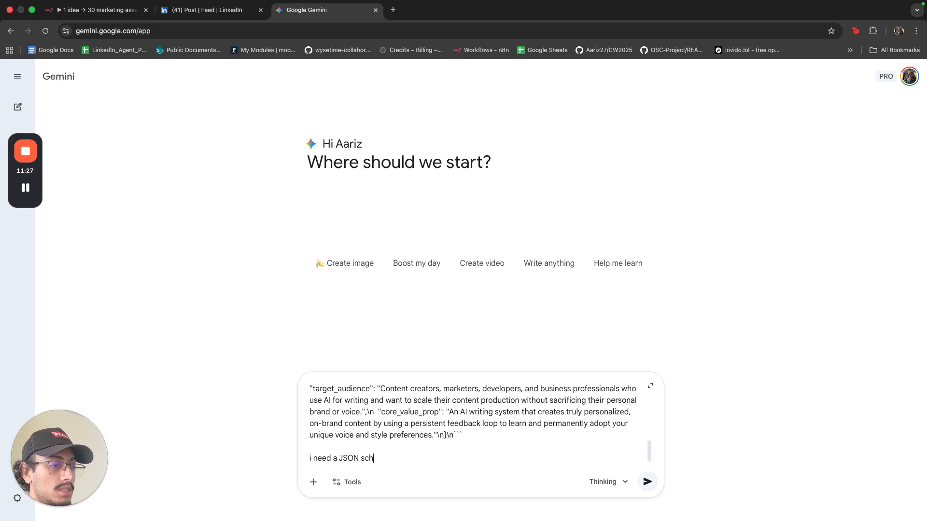
pyautogui.write('em')
pyautogui.press('BackSpace')
pyautogui.write('ema')
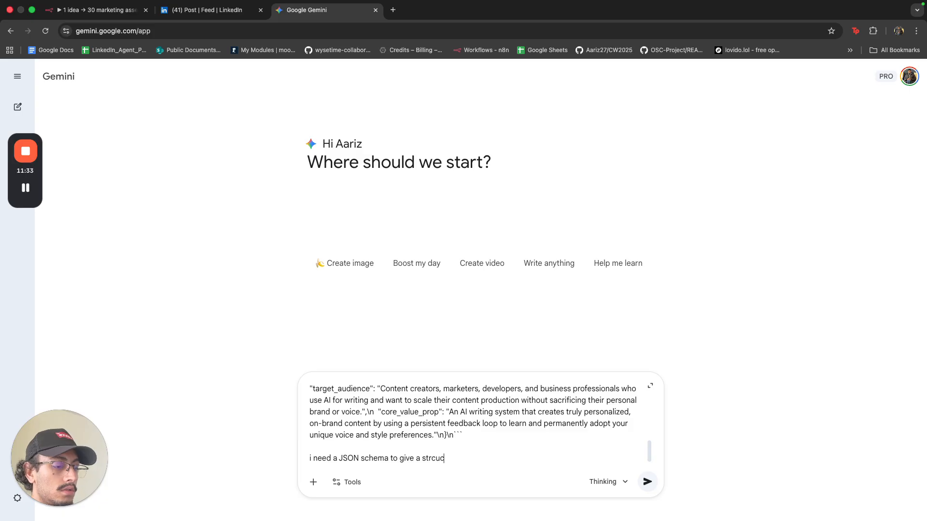
pyautogui.write('d output parse')
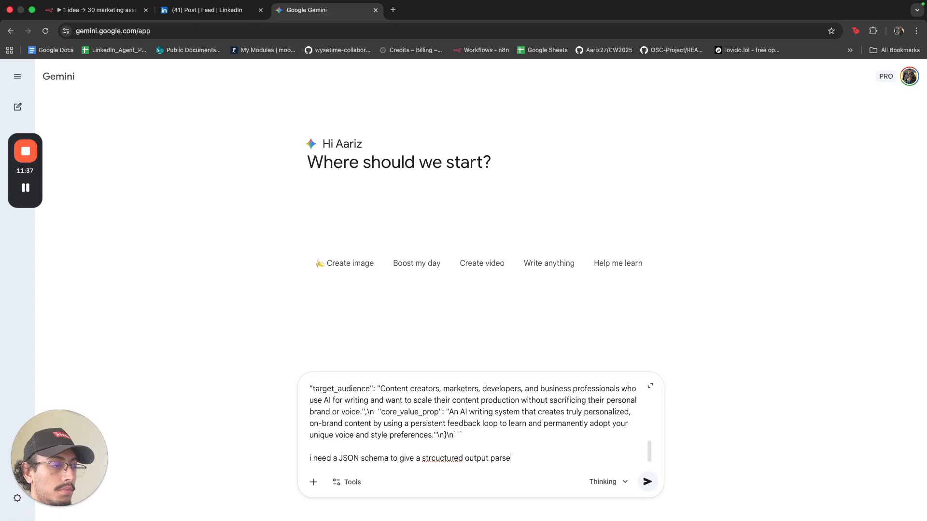
pyautogui.write('r node, connec')
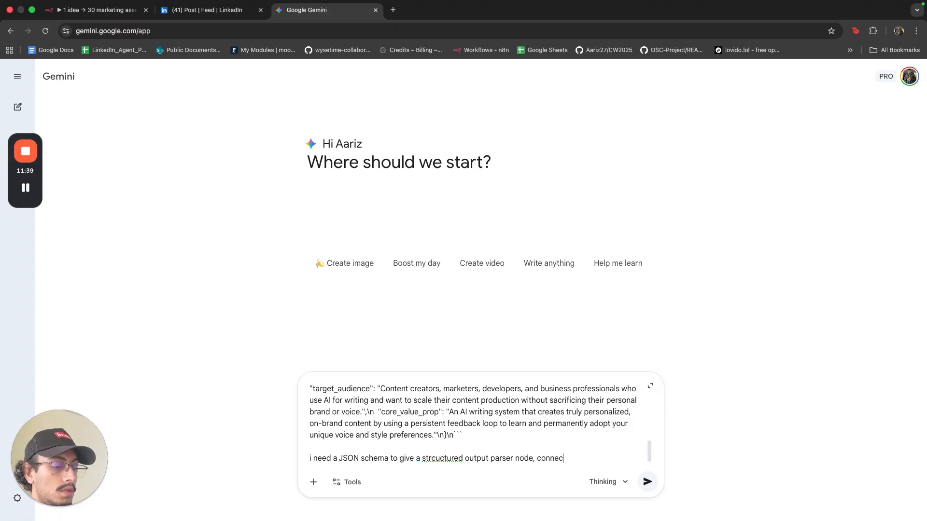
pyautogui.write('ted to')
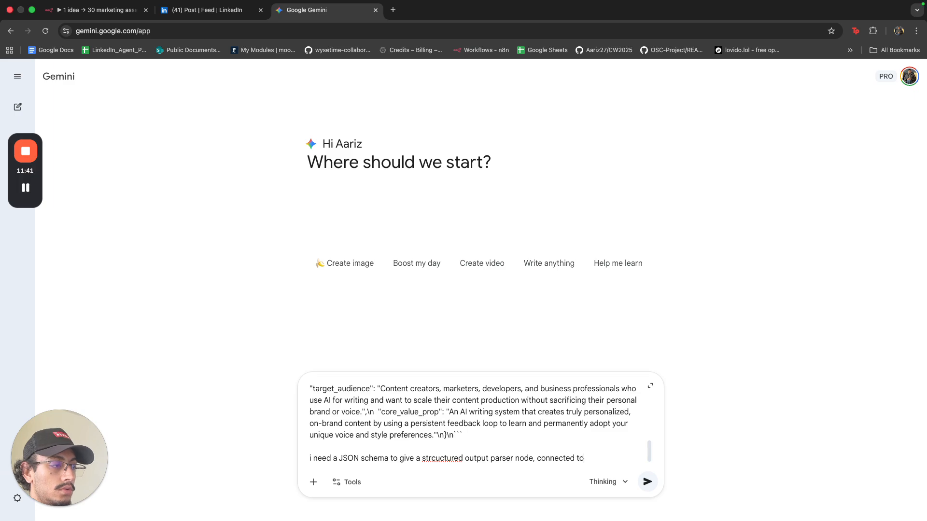
pyautogui.write(' teh chat model')
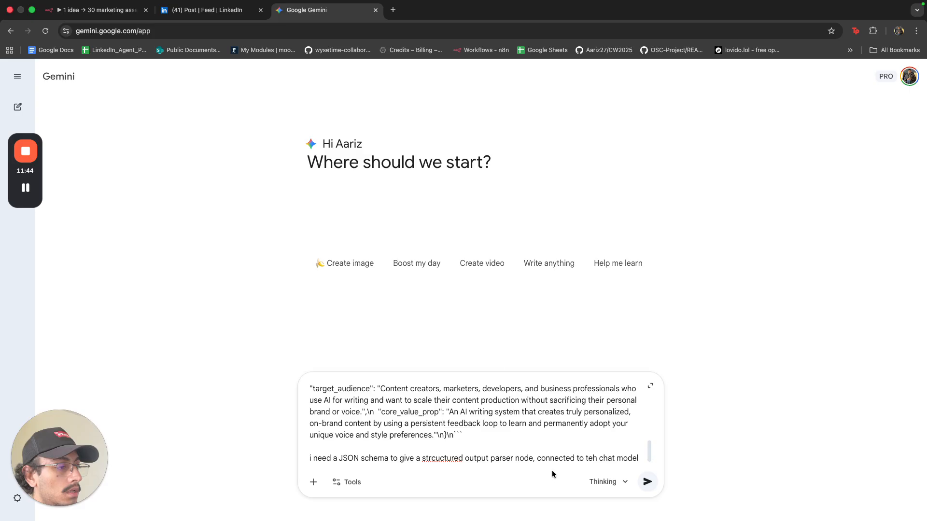
pyautogui.click(603, 482)
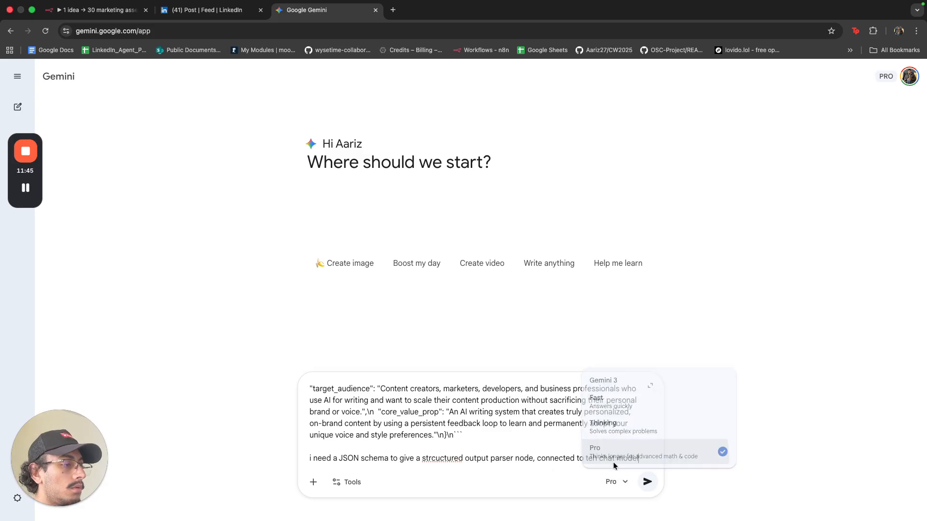
# Send the schema question to Gemini in Pro mode and return to the n8n node settings.
pyautogui.click(612, 464)
pyautogui.click(648, 482)
pyautogui.click(92, 3)
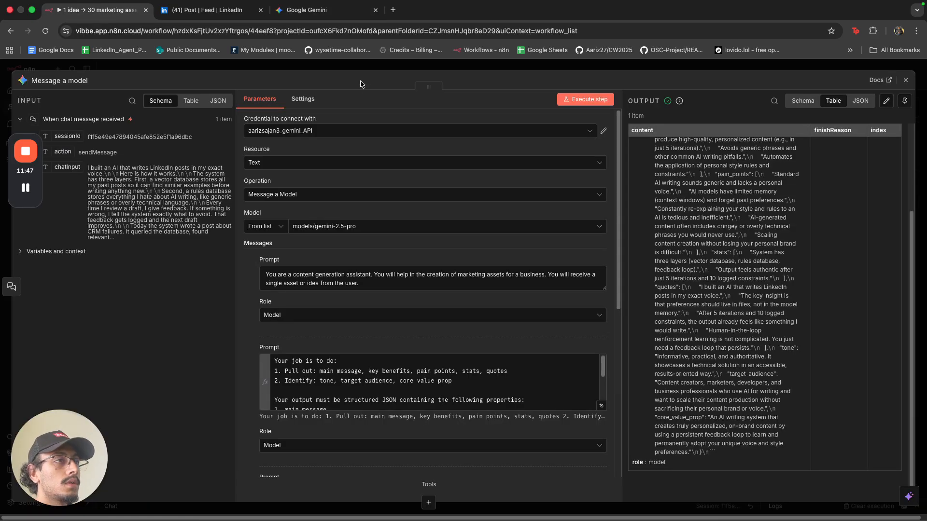
pyautogui.scroll(-10, 309, 227)
# Enable Output Content as JSON, then search the node's tools for 'struc'.
pyautogui.click(253, 329)
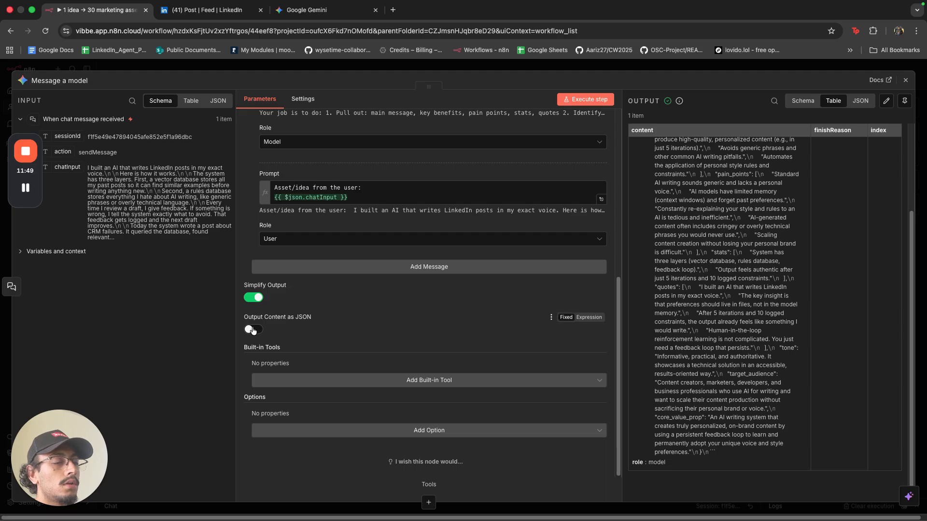
pyautogui.click(372, 68)
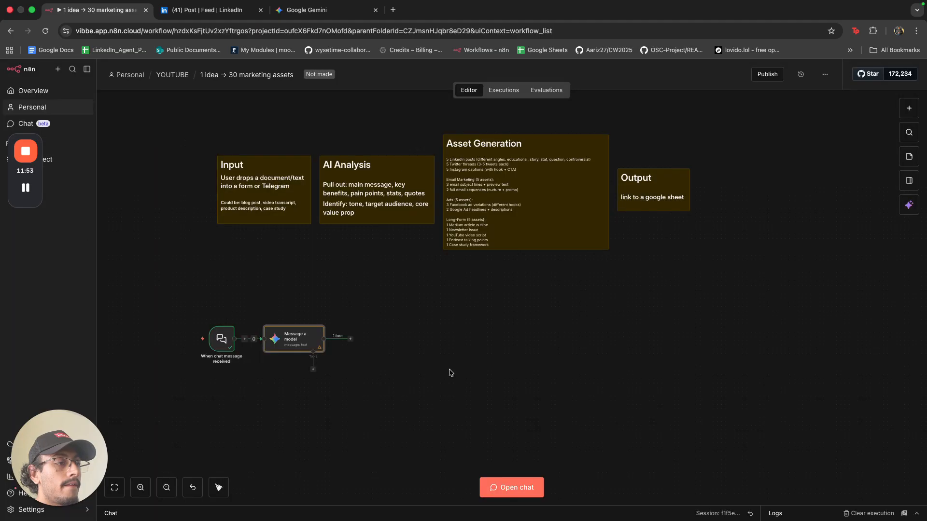
pyautogui.click(313, 370)
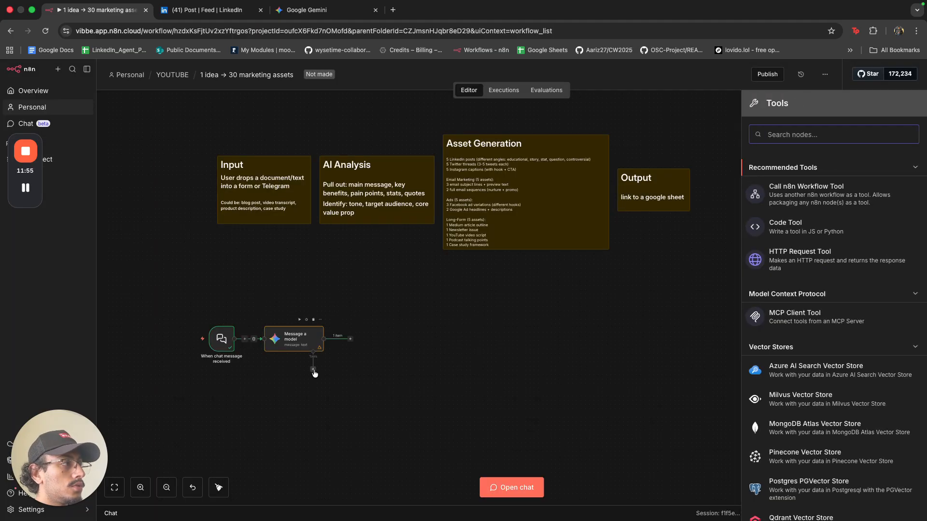
pyautogui.write('s')
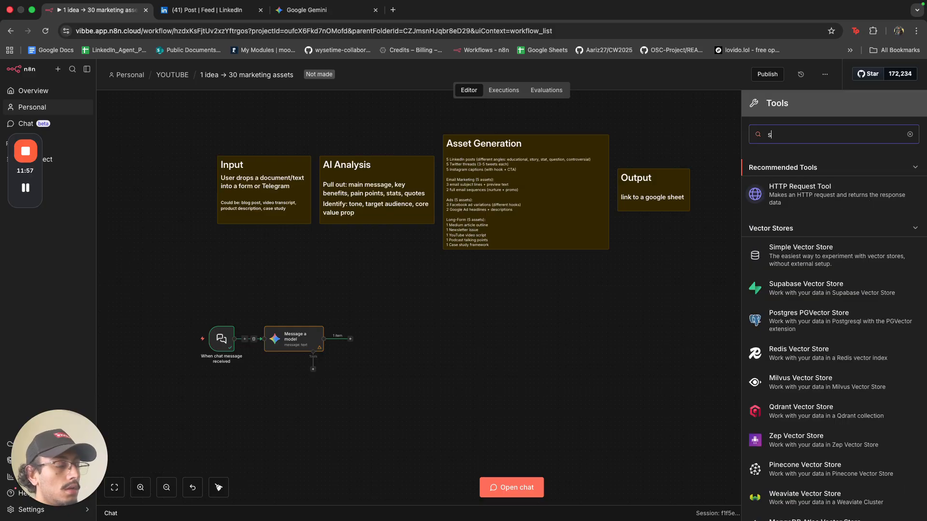
pyautogui.write('truc')
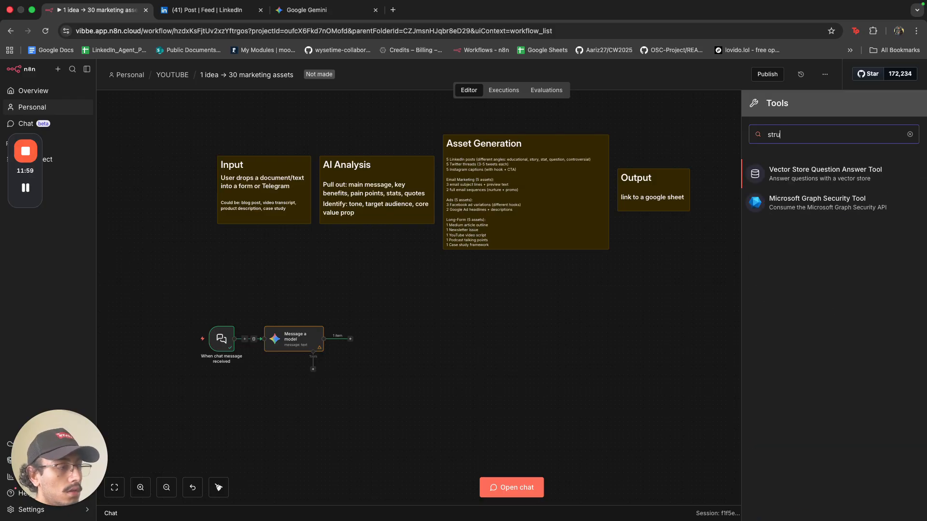
pyautogui.click(909, 135)
pyautogui.click(635, 308)
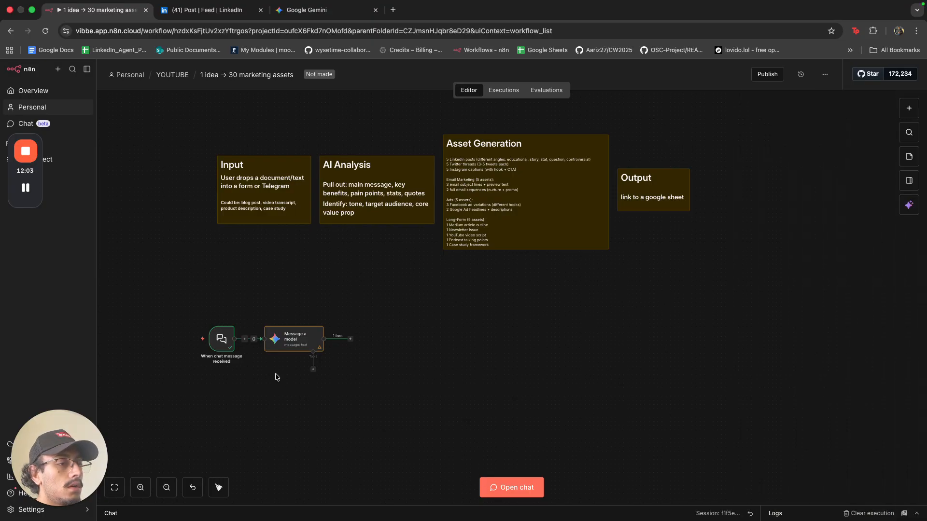
pyautogui.click(221, 339)
pyautogui.click(468, 485)
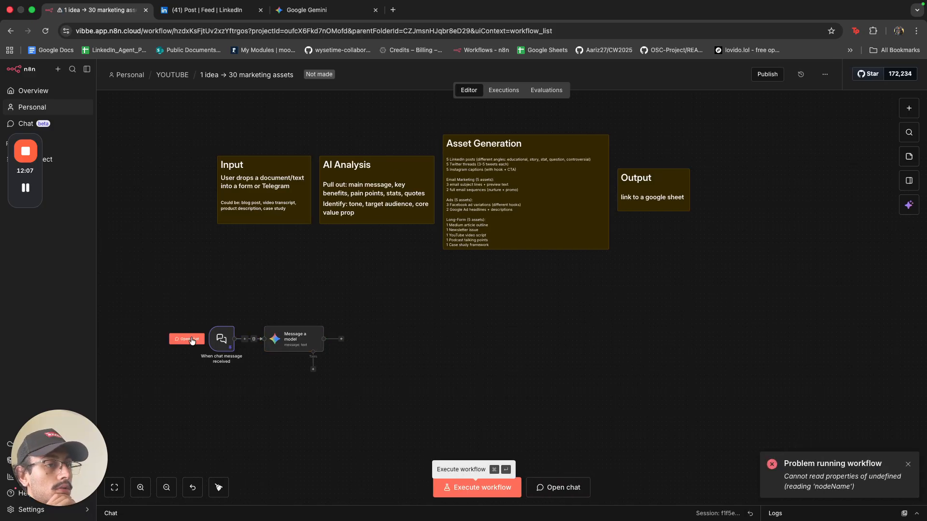
pyautogui.click(187, 339)
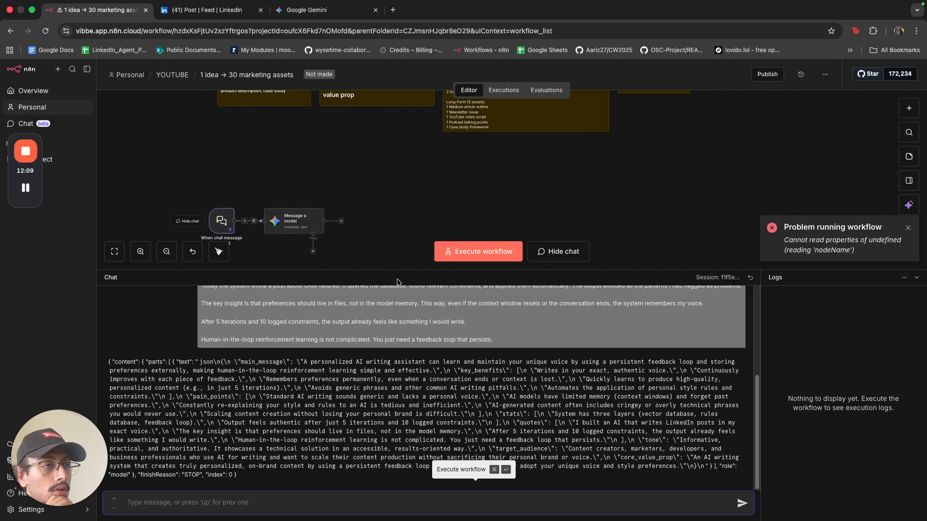
pyautogui.click(361, 181)
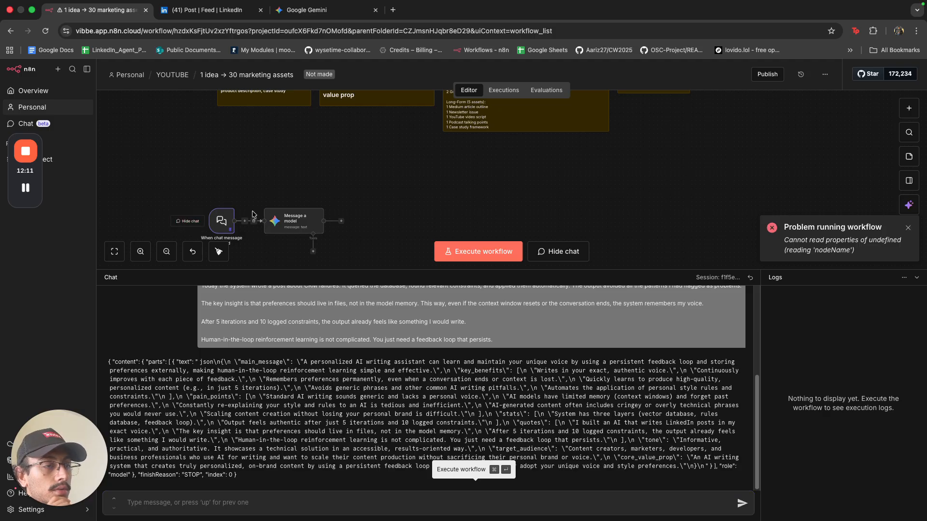
pyautogui.press('super+Return')
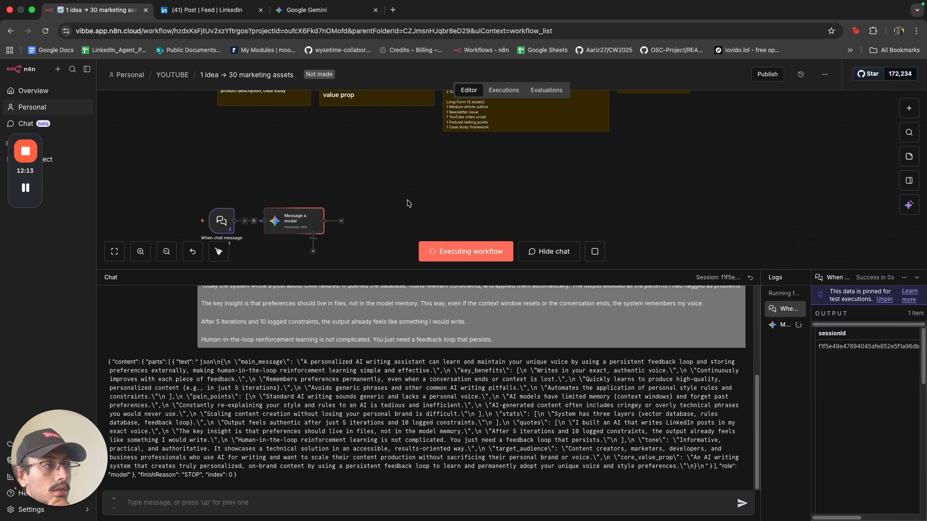
pyautogui.click(917, 277)
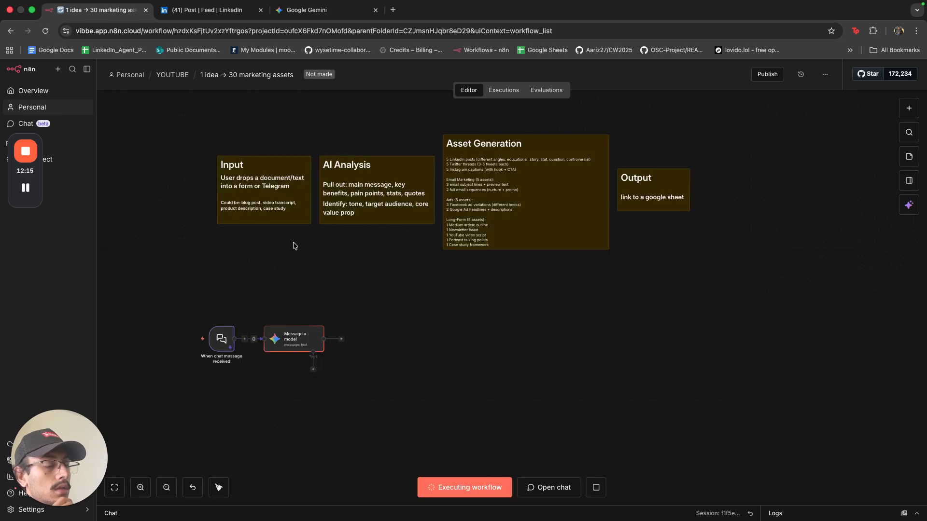
pyautogui.click(321, 11)
pyautogui.scroll(-10, 494, 342)
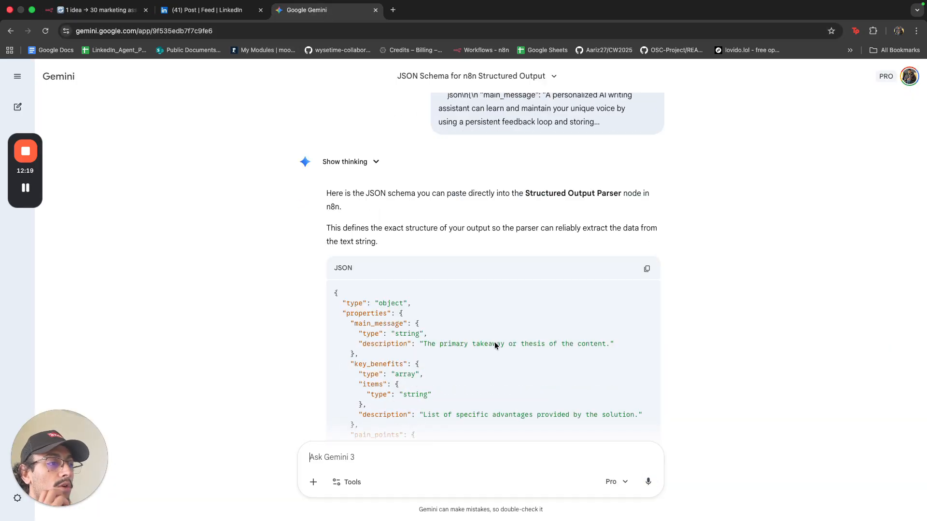
pyautogui.scroll(5, 494, 342)
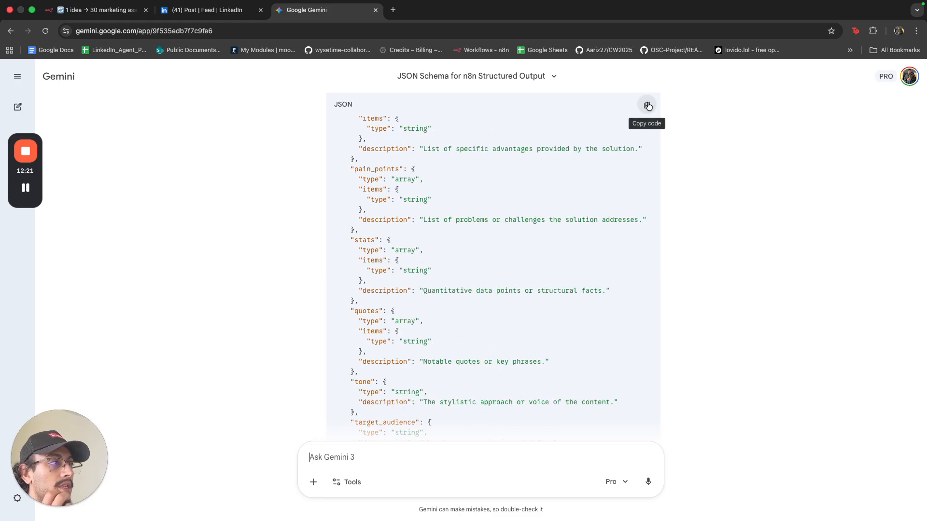
pyautogui.click(109, 23)
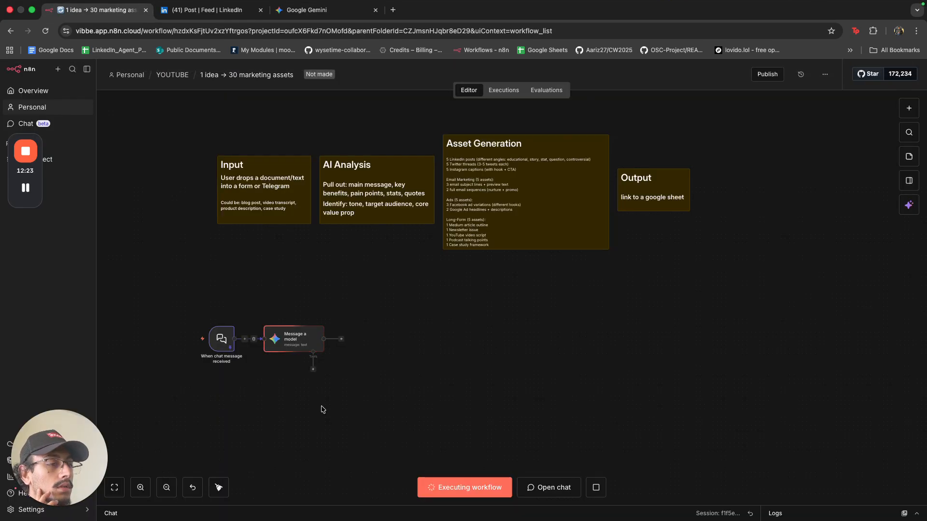
# Add a System Message expression reading 'Your Output Must Follow This JSON Schema' to the node.
pyautogui.doubleClick(314, 347)
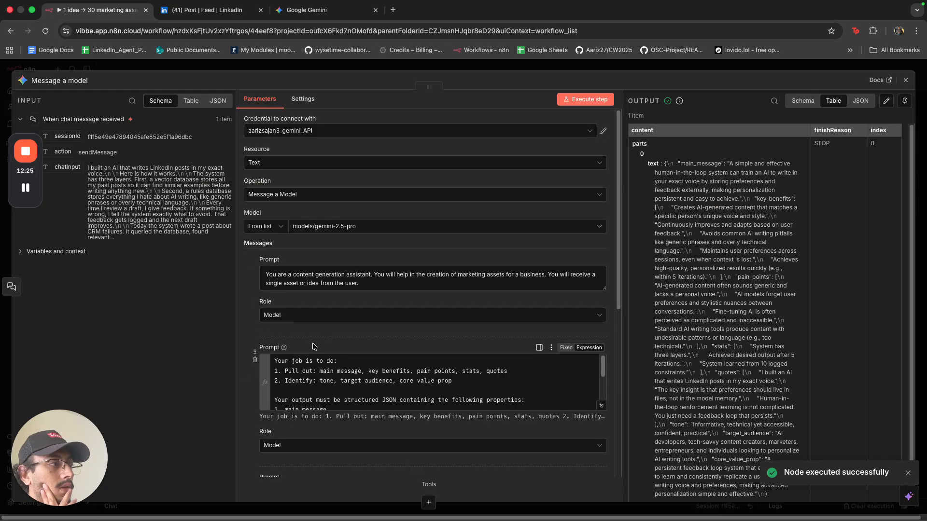
pyautogui.scroll(-5, 484, 296)
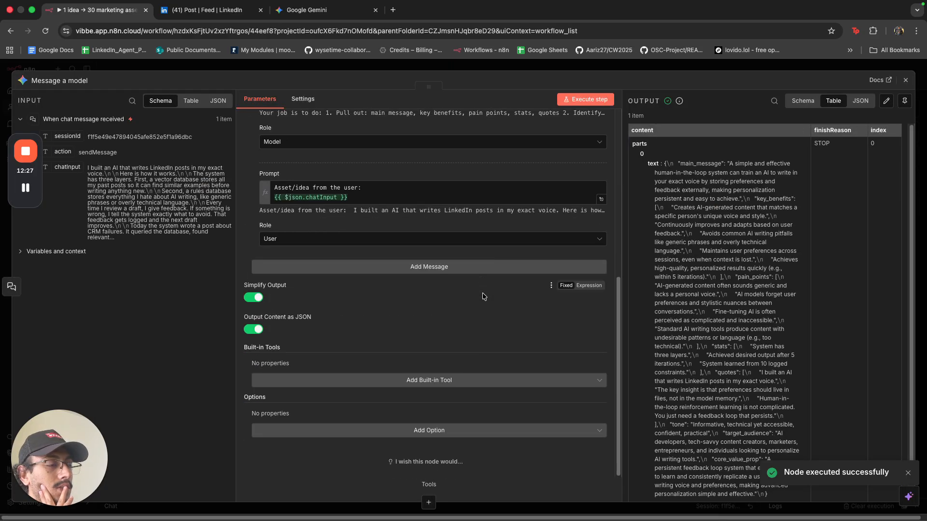
pyautogui.click(420, 431)
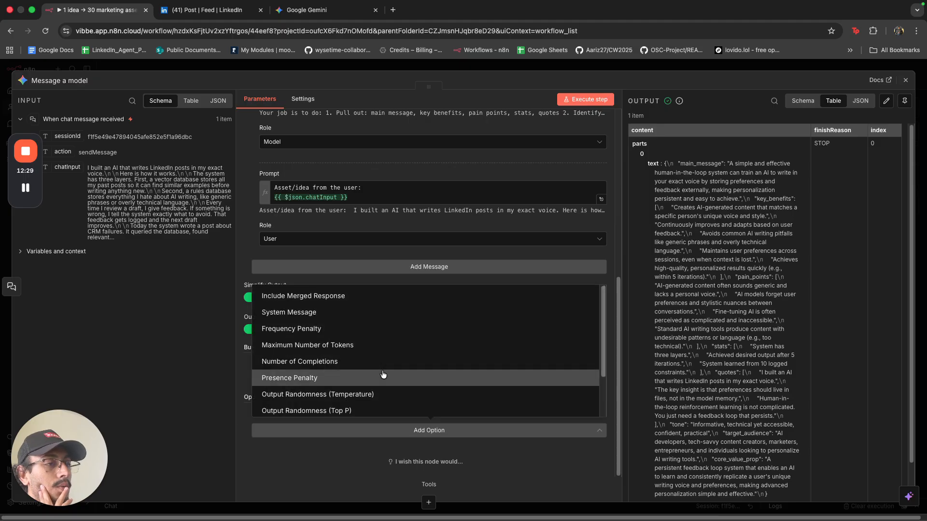
pyautogui.click(350, 313)
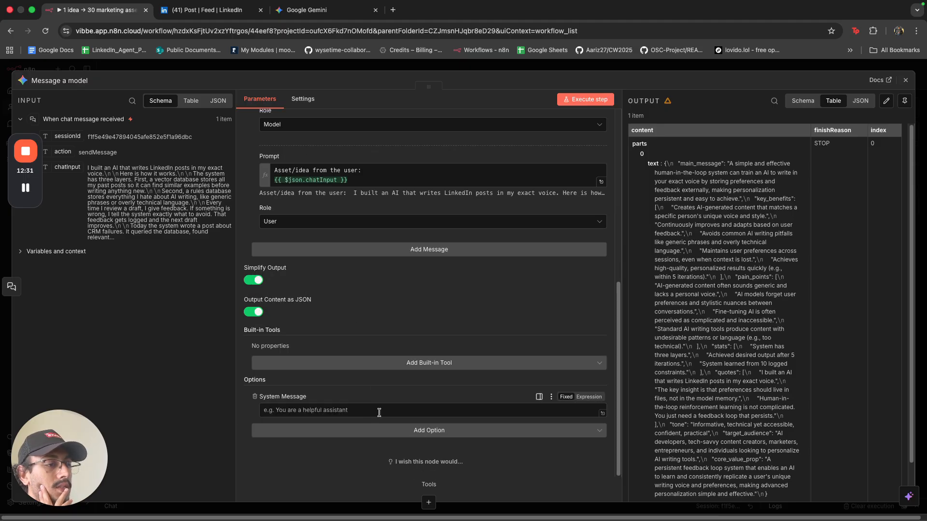
pyautogui.click(590, 397)
pyautogui.click(601, 411)
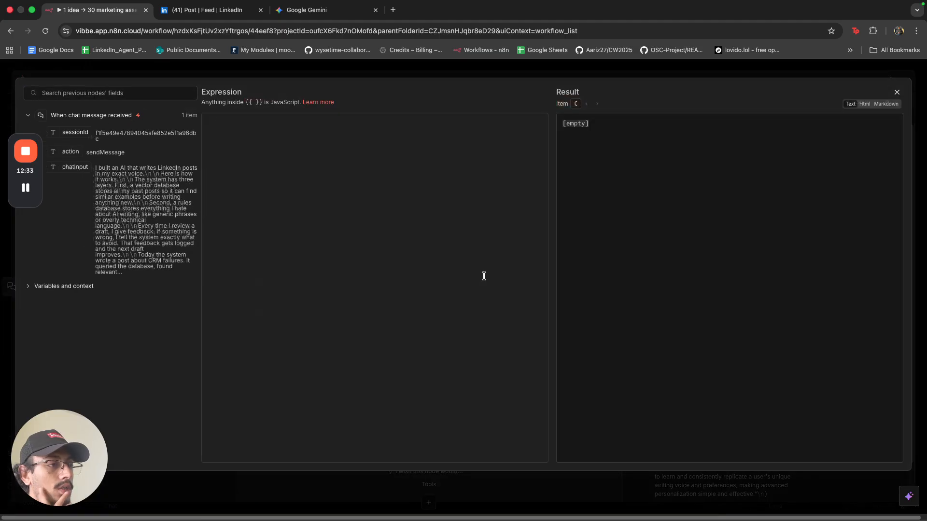
pyautogui.write('Your')
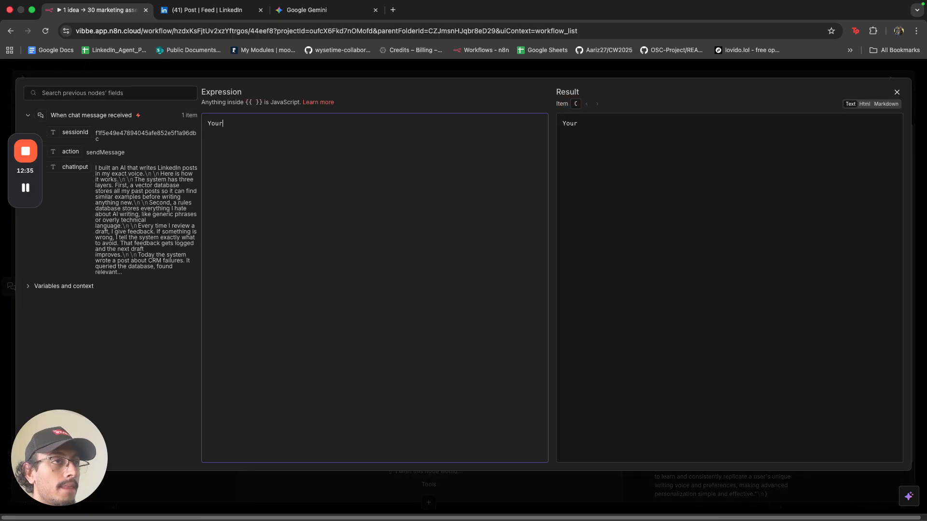
pyautogui.write(' Outp')
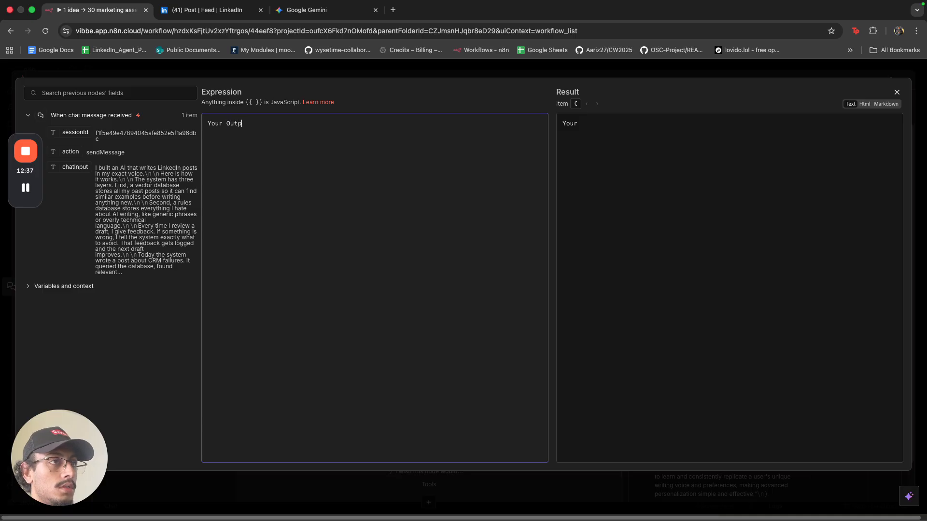
pyautogui.write('ut Must')
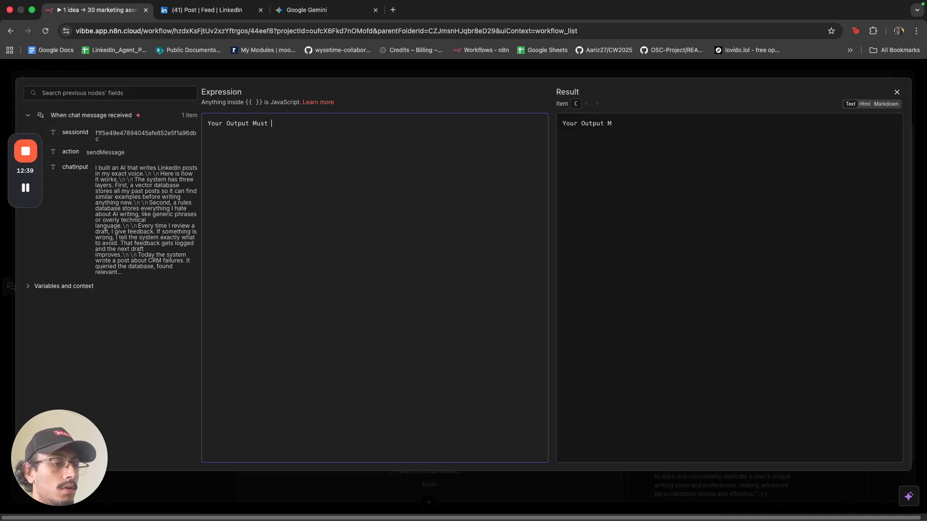
pyautogui.write(' Follow This ')
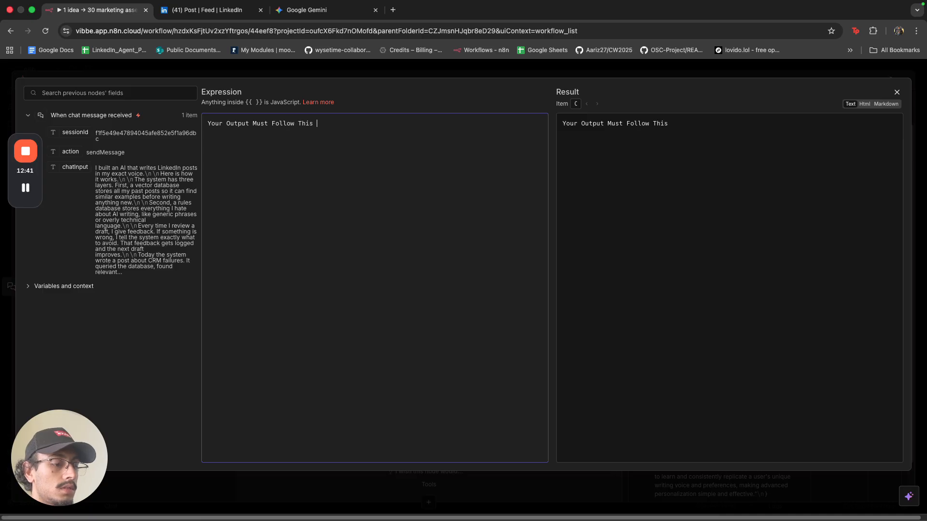
pyautogui.write('JSON Sch')
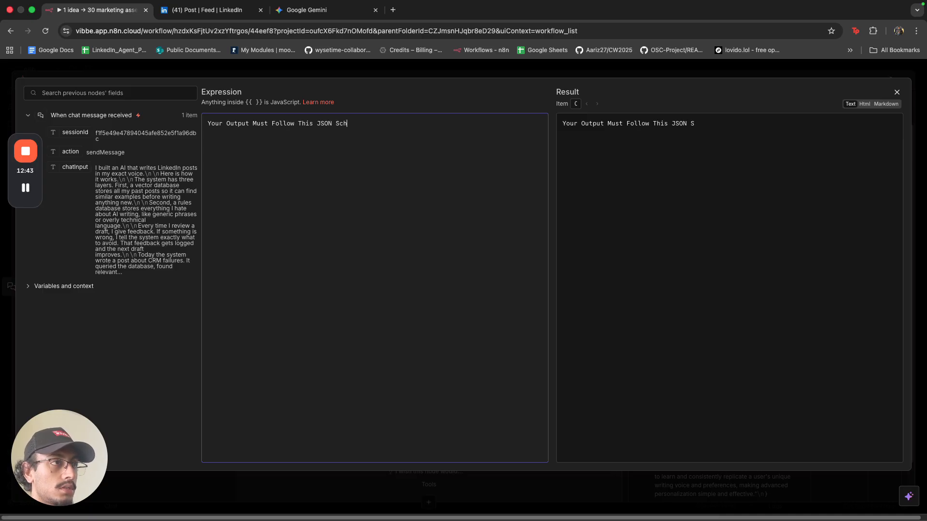
pyautogui.write('ema:')
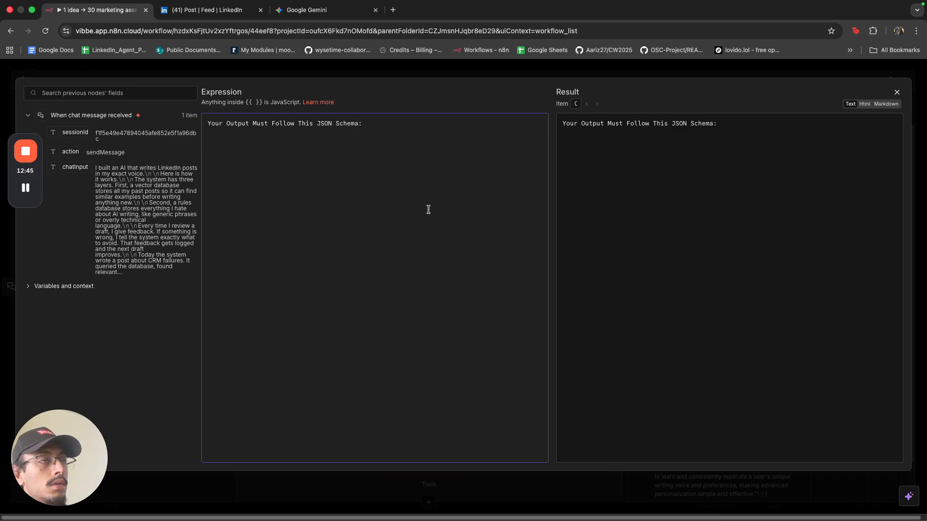
# Paste Gemini's copied JSON schema into the system message, close the node and run it.
pyautogui.click(212, 9)
pyautogui.click(300, 10)
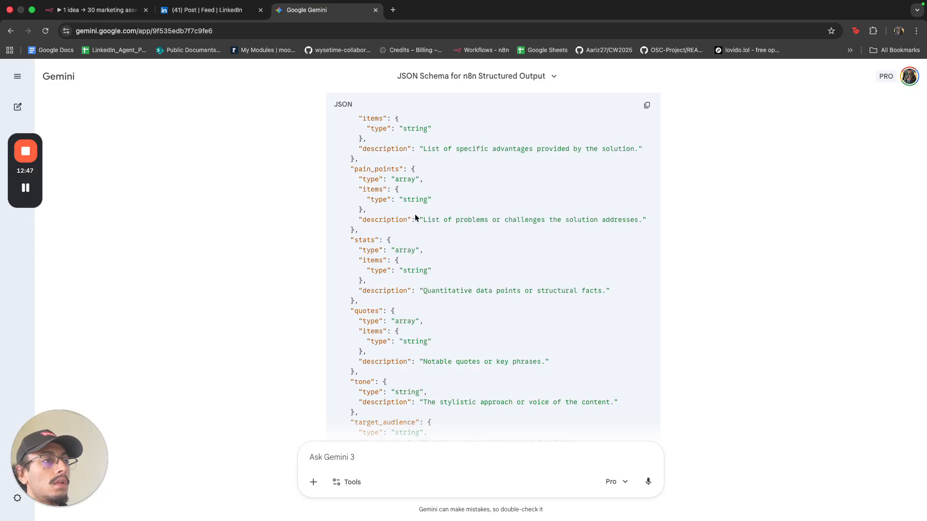
pyautogui.click(647, 104)
pyautogui.click(96, 10)
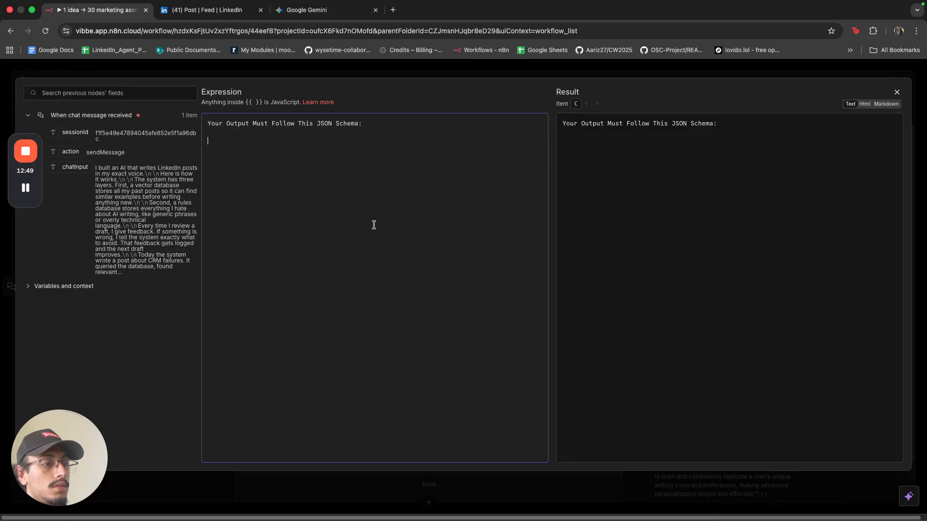
pyautogui.press('super+v')
pyautogui.scroll(10, 374, 224)
pyautogui.click(351, 74)
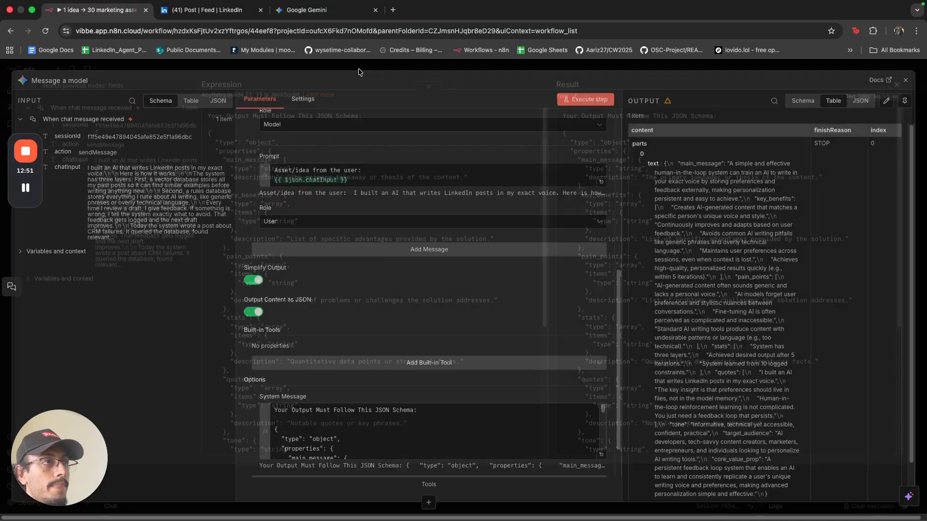
pyautogui.click(370, 67)
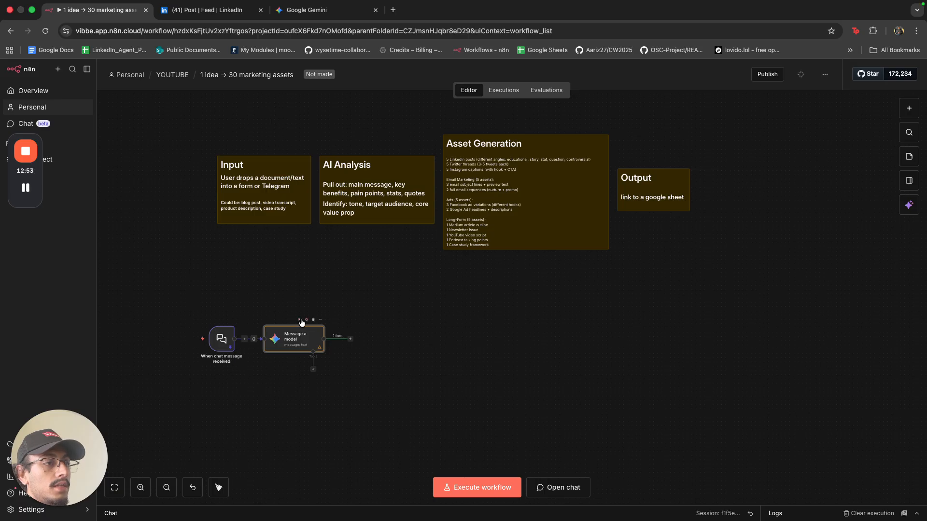
pyautogui.click(299, 319)
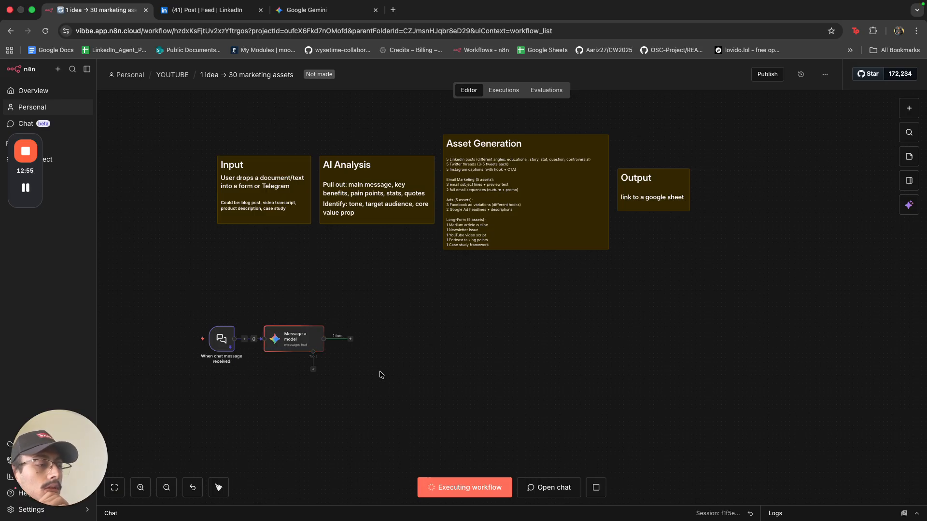
# Copy the whole System Message text from the Message a model node.
pyautogui.doubleClick(291, 334)
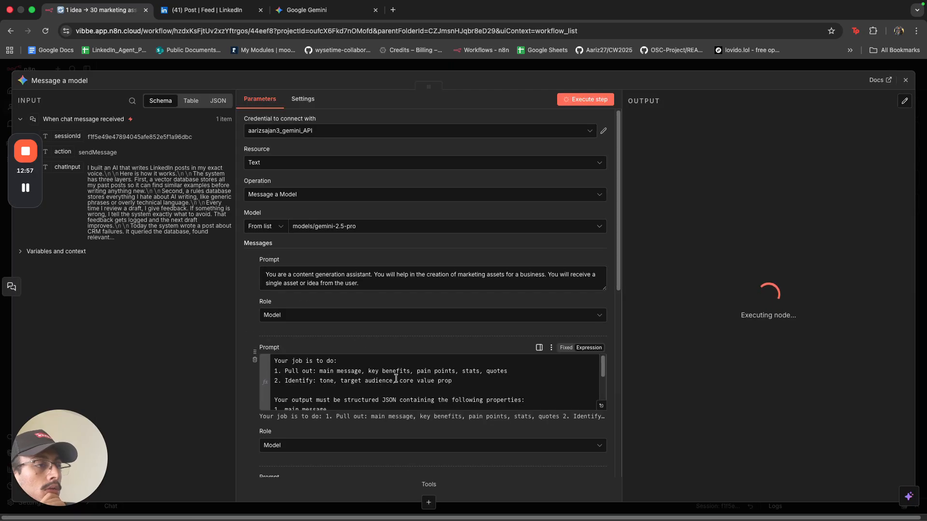
pyautogui.scroll(-5, 397, 378)
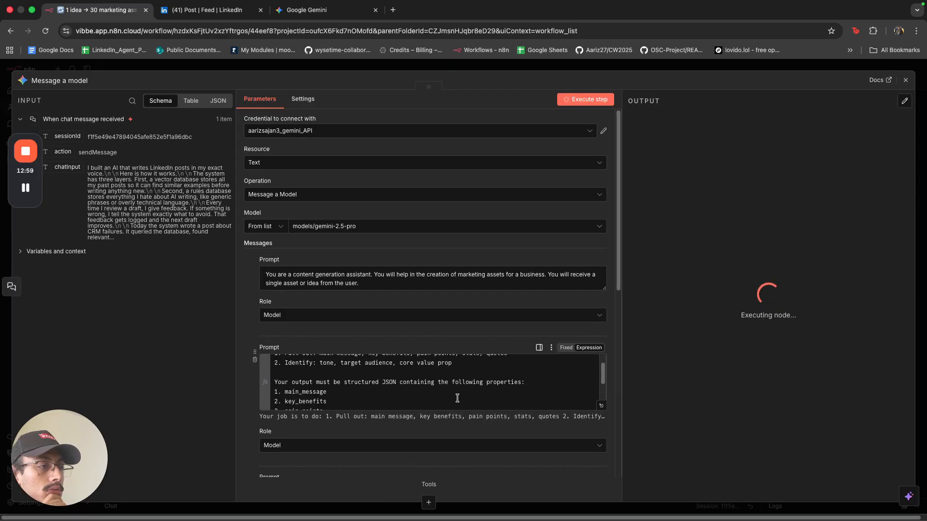
pyautogui.scroll(-10, 457, 398)
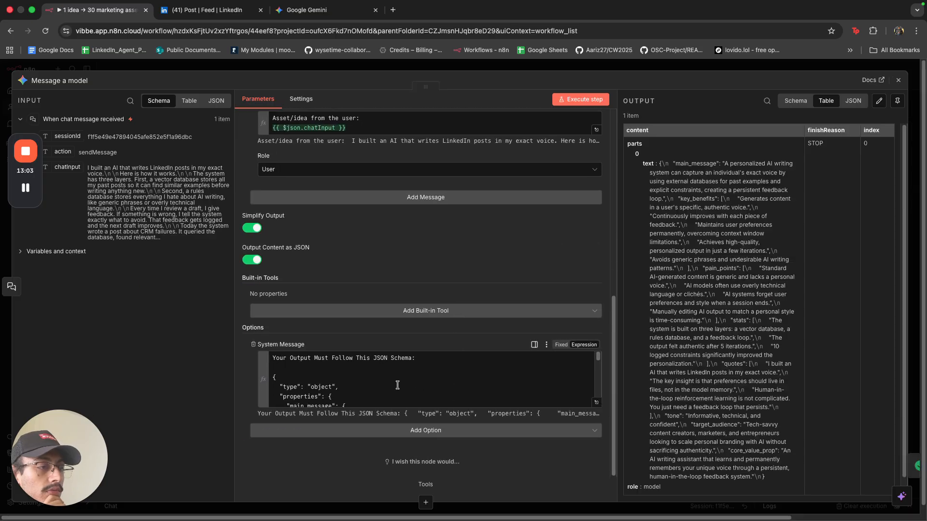
pyautogui.scroll(-1, 398, 385)
pyautogui.scroll(1, 397, 385)
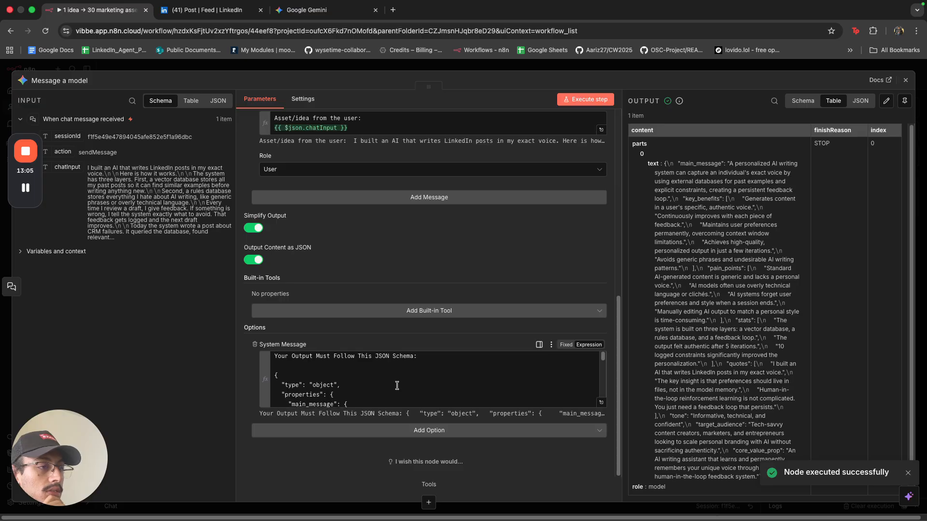
pyautogui.click(398, 385)
pyautogui.press('super+a')
pyautogui.press('super+c')
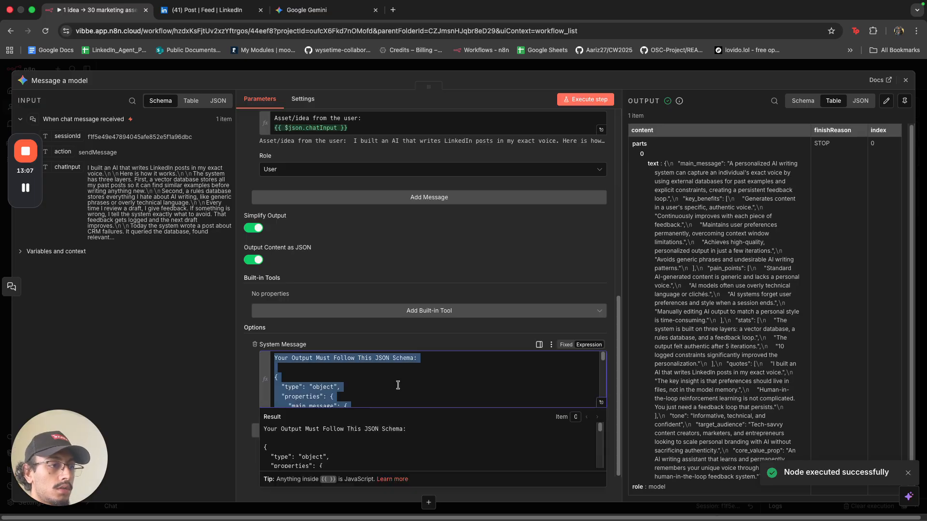
# Replace the second prompt's text with the JSON-schema instruction and execute the step.
pyautogui.scroll(4, 397, 385)
pyautogui.scroll(3, 382, 363)
pyautogui.click(357, 296)
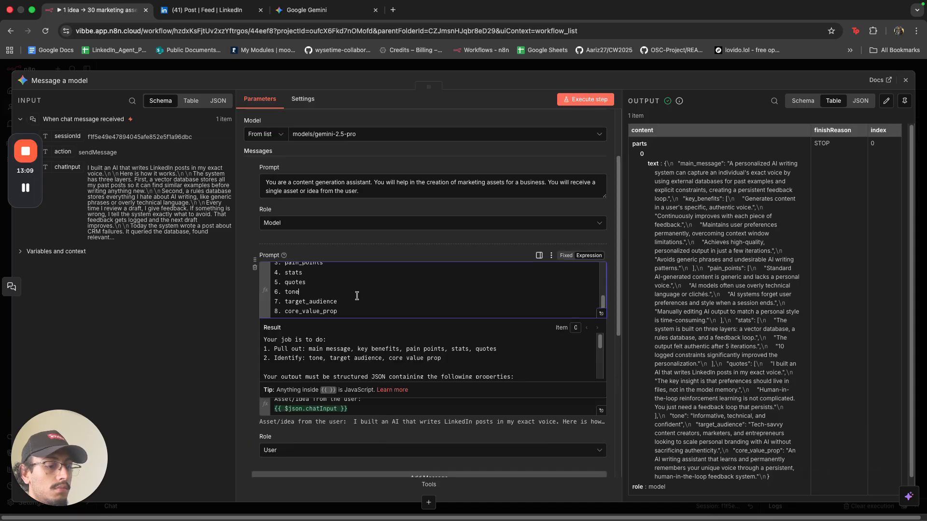
pyautogui.press('super+a')
pyautogui.press('super+v')
pyautogui.scroll(10, 356, 296)
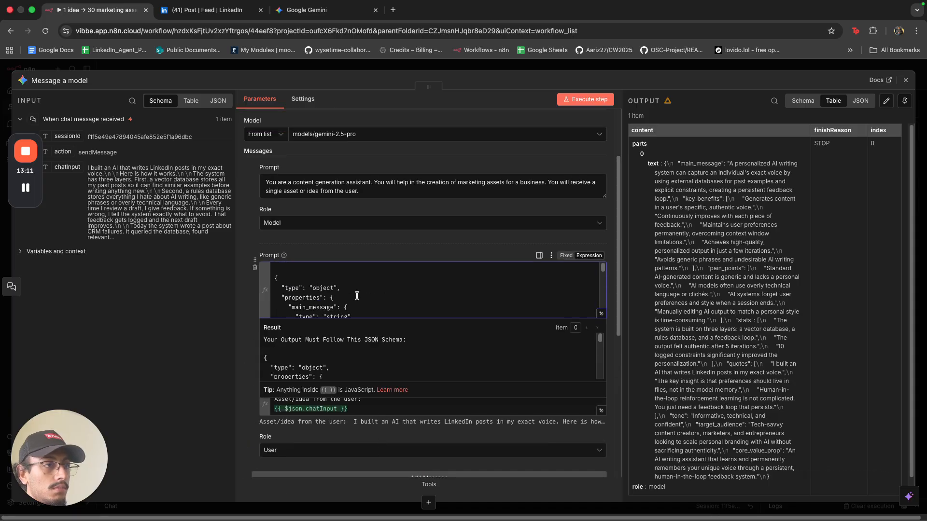
pyautogui.click(590, 100)
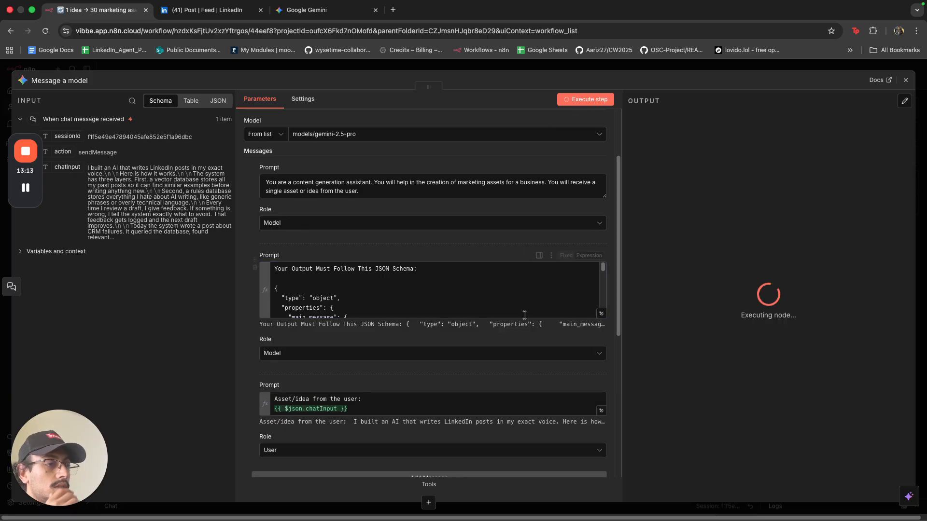
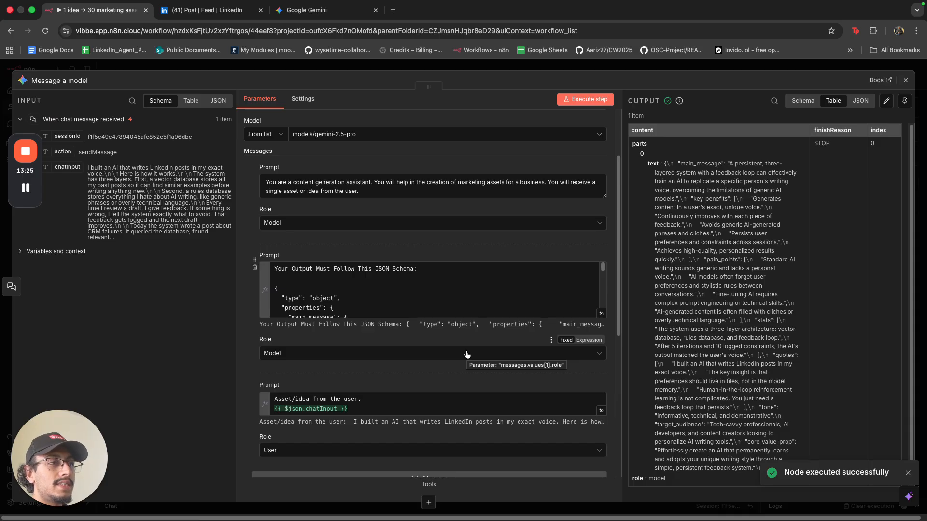
# Look over the model's built-in tools and extra options without adding any.
pyautogui.scroll(3, 467, 355)
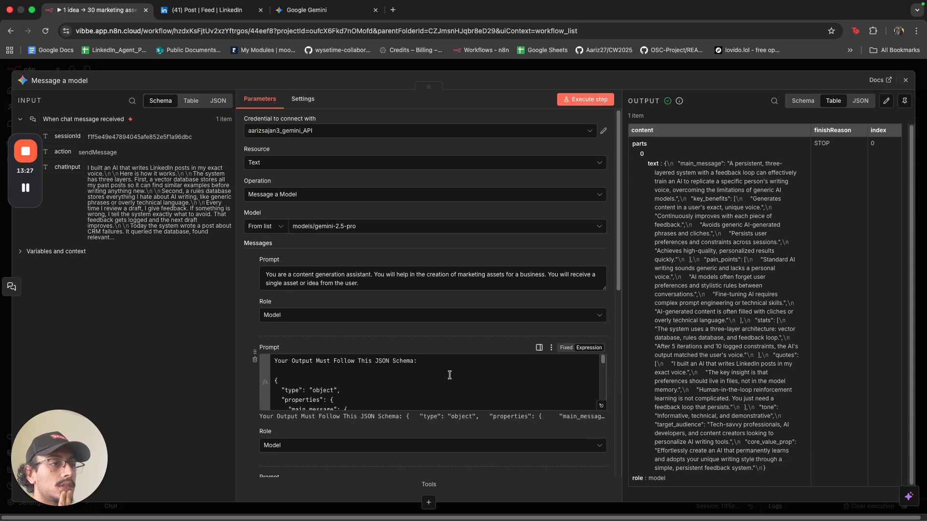
pyautogui.scroll(-10, 449, 375)
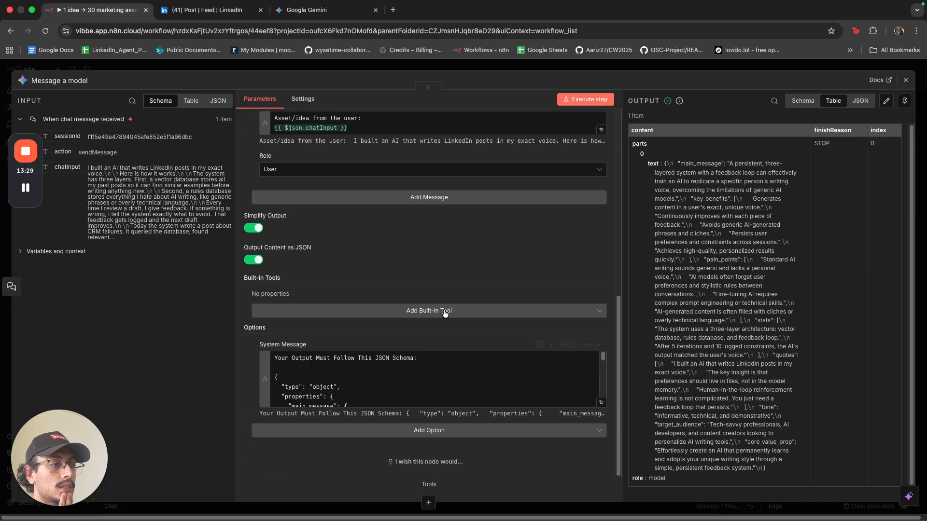
pyautogui.click(445, 313)
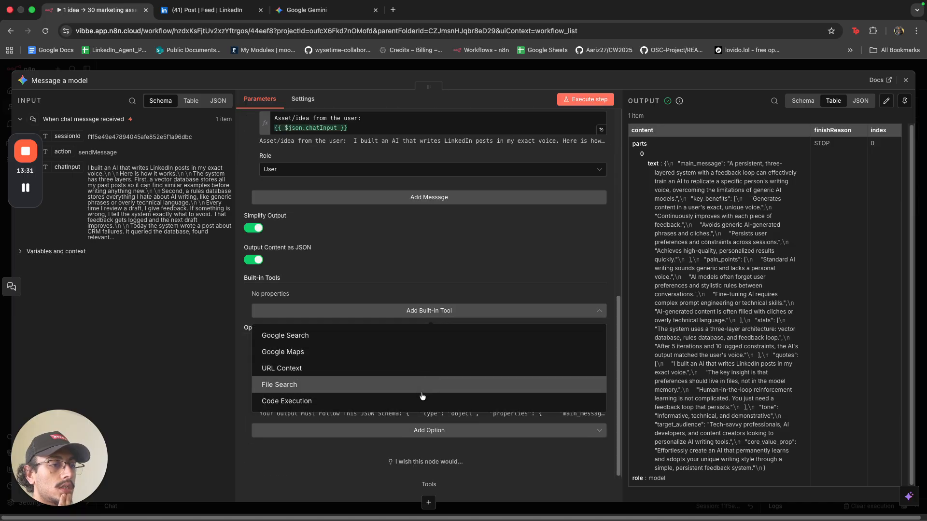
pyautogui.click(402, 430)
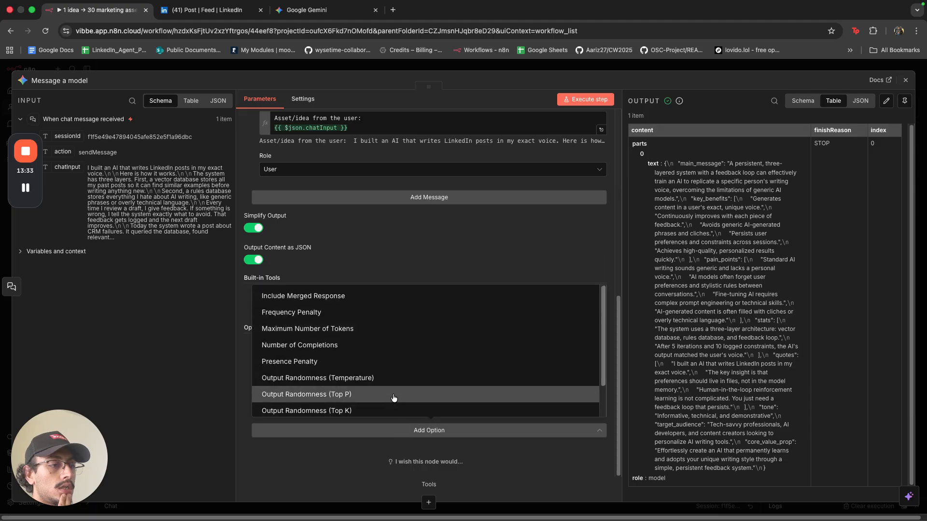
pyautogui.scroll(-2, 394, 397)
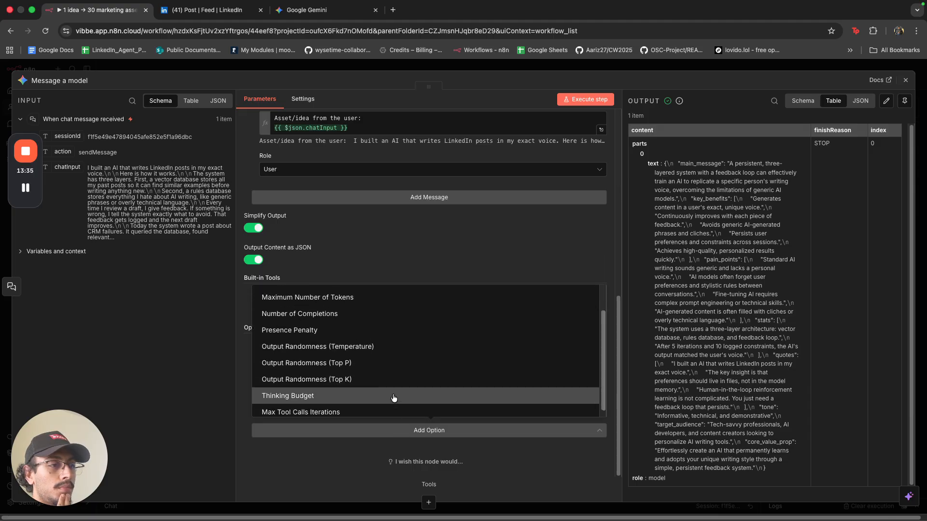
pyautogui.scroll(2, 391, 391)
pyautogui.click(380, 272)
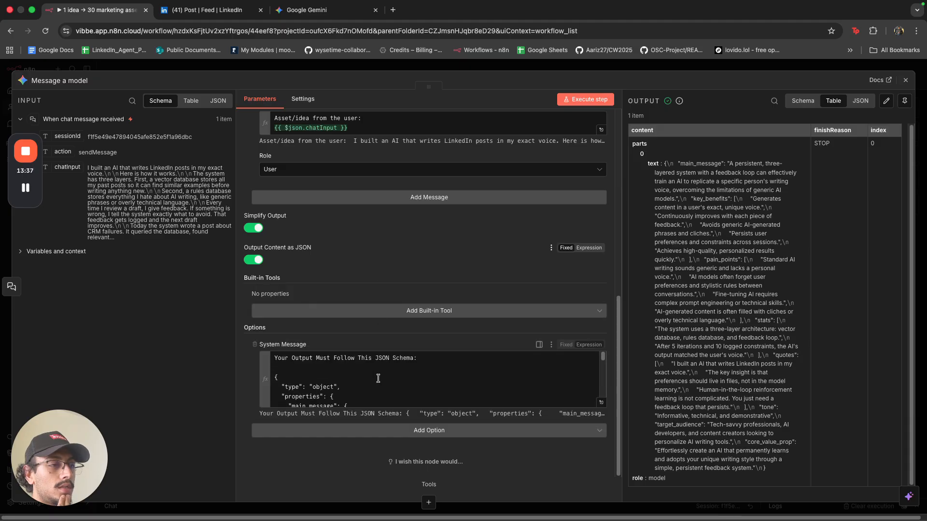
pyautogui.scroll(6, 378, 380)
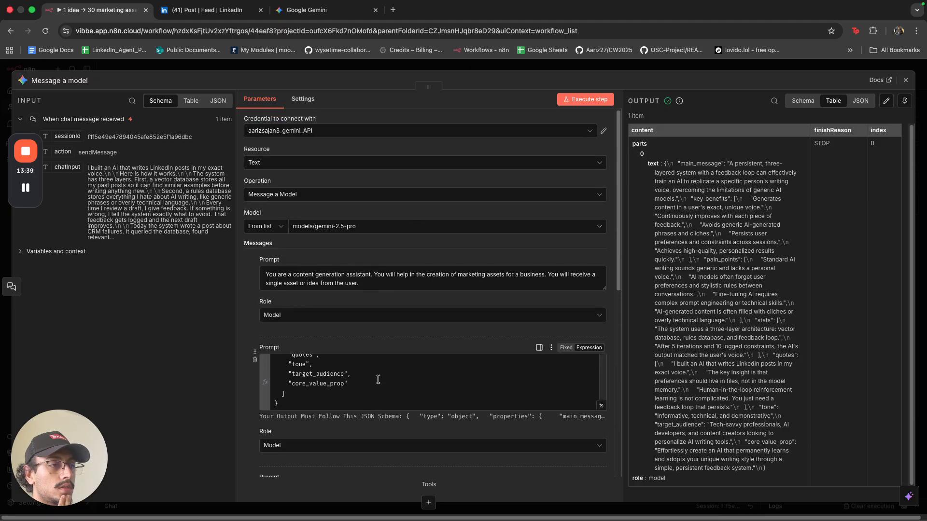
pyautogui.scroll(-2, 378, 379)
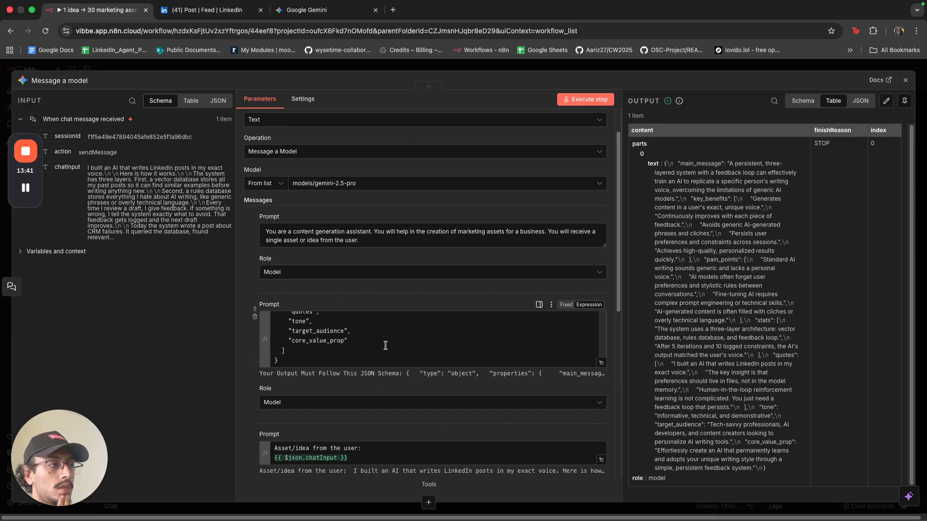
# Append the sentence requiring JSON that follows the attached schema to the first prompt.
pyautogui.click(402, 234)
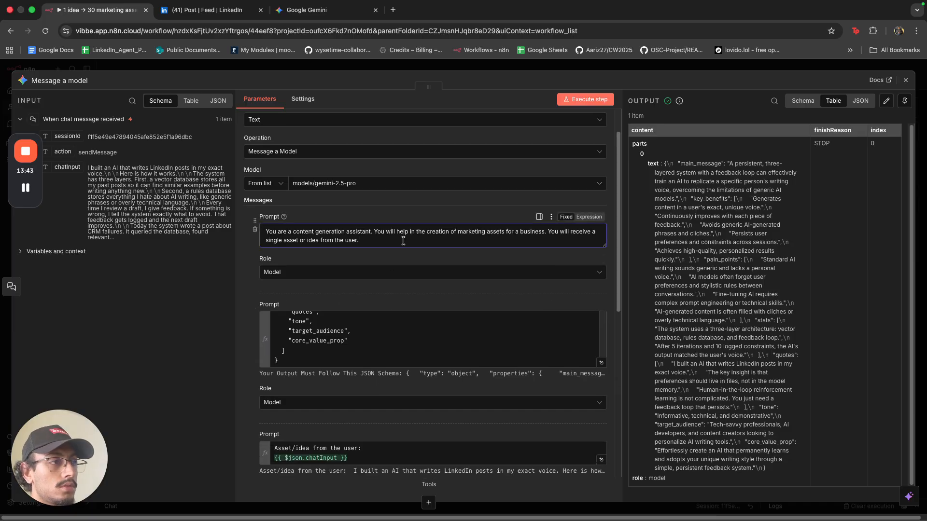
pyautogui.click(403, 240)
pyautogui.write('Y')
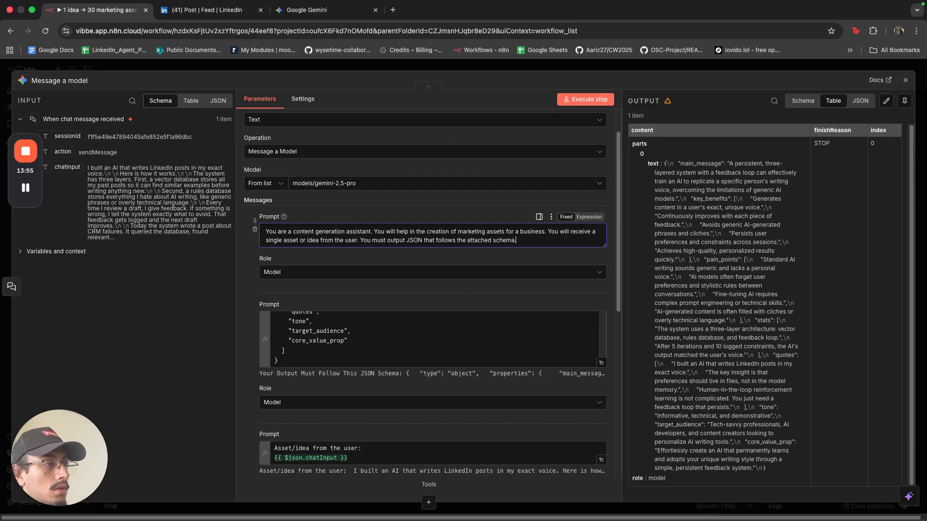
# Remove the schema prompt's heading line and blank lines, then rerun the node.
pyautogui.scroll(10, 394, 326)
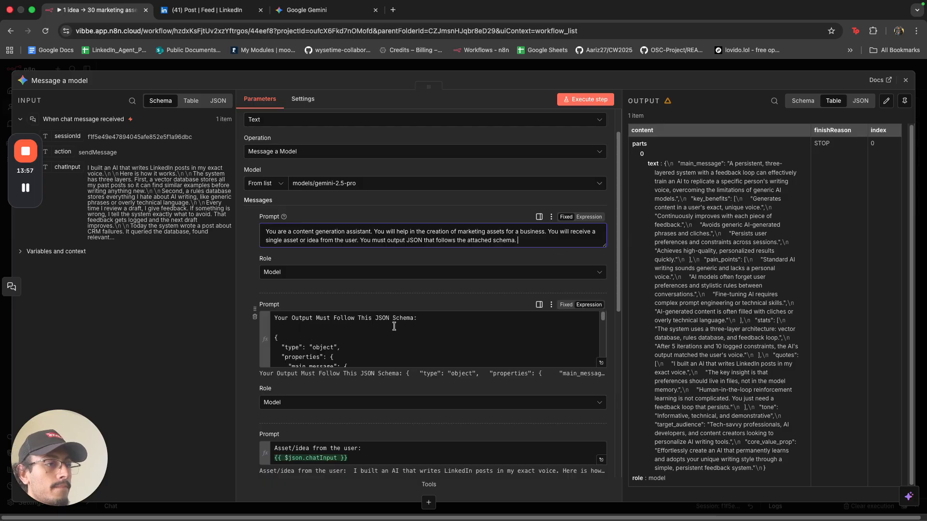
pyautogui.click(431, 319)
pyautogui.press('super+BackSpace')
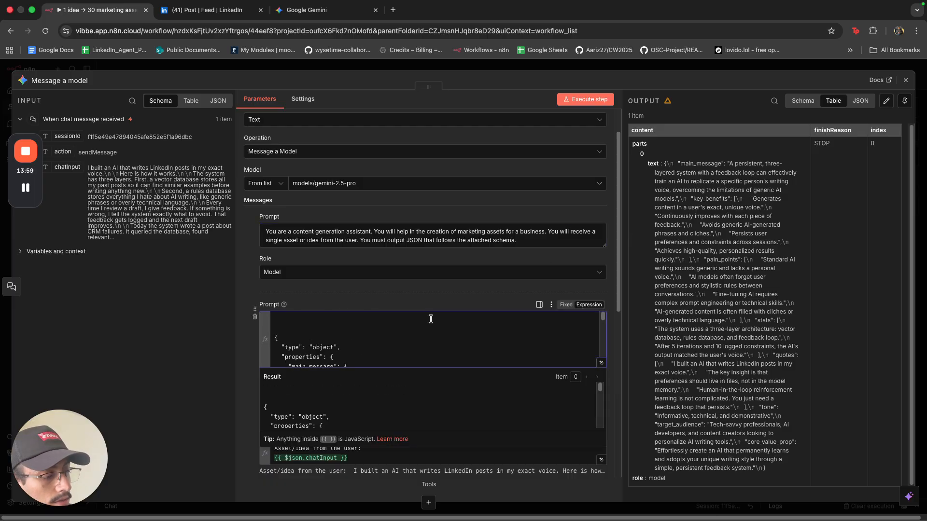
pyautogui.press('BackSpace')
pyautogui.press('BackSpace')
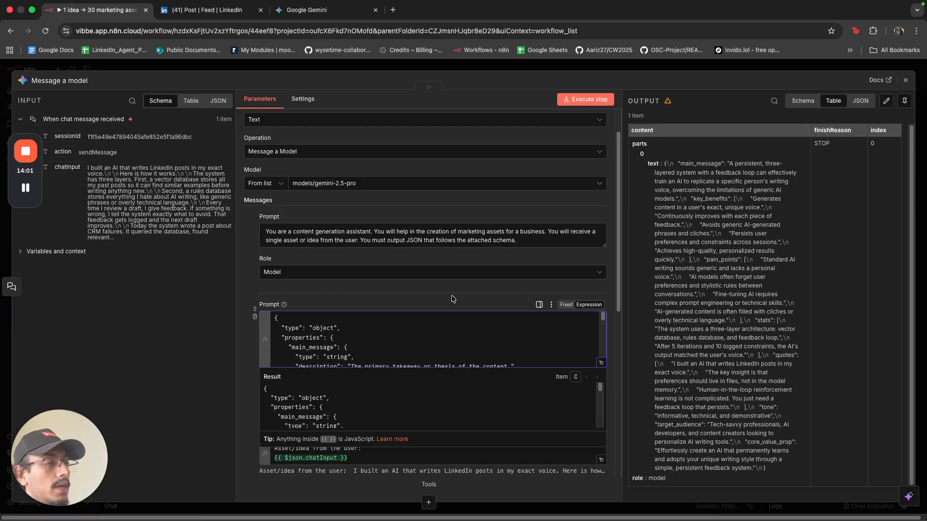
pyautogui.click(435, 285)
pyautogui.click(571, 99)
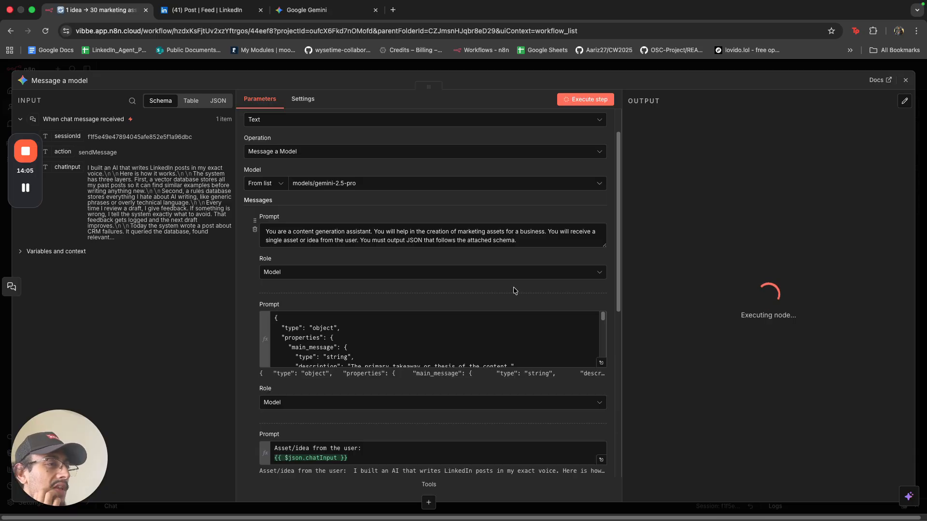
# Scroll through the rerun output JSON, now including tone, target_audience and core_value_prop.
pyautogui.scroll(-3, 514, 290)
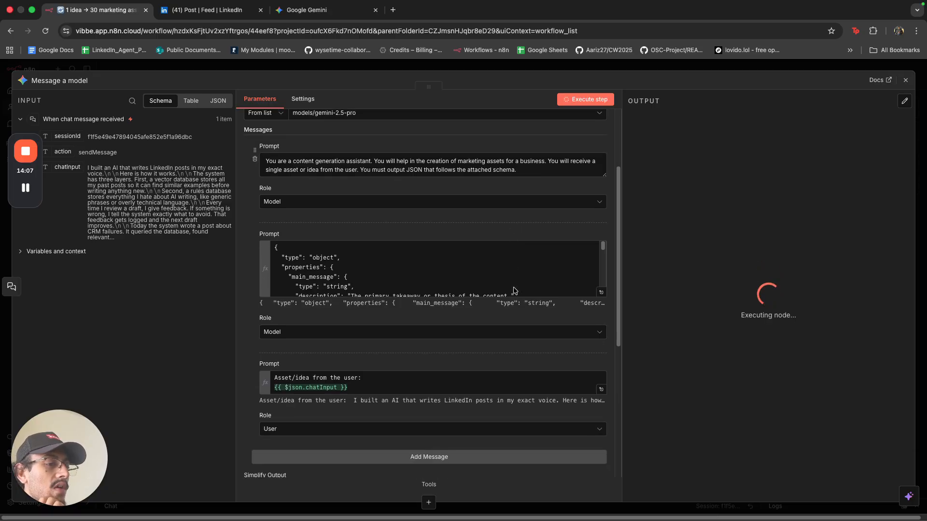
pyautogui.scroll(-6, 515, 291)
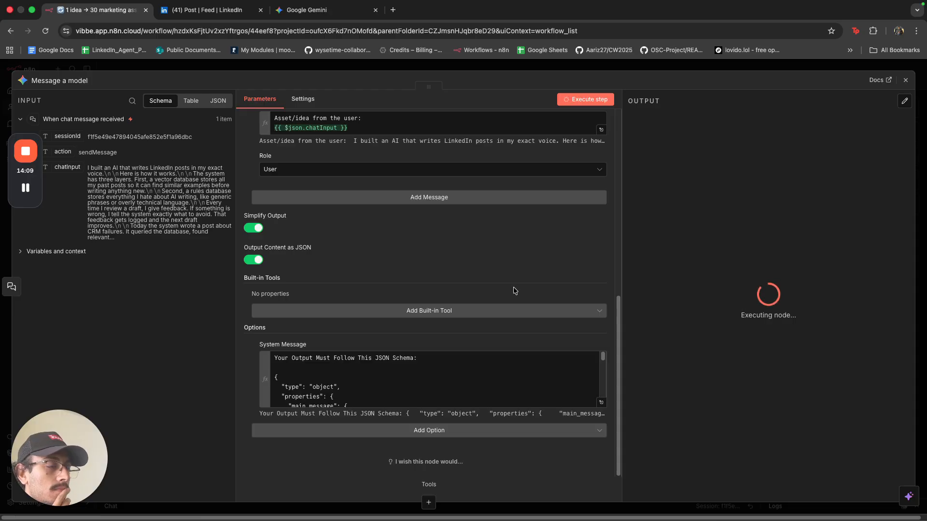
pyautogui.scroll(4, 514, 289)
pyautogui.scroll(-4, 515, 292)
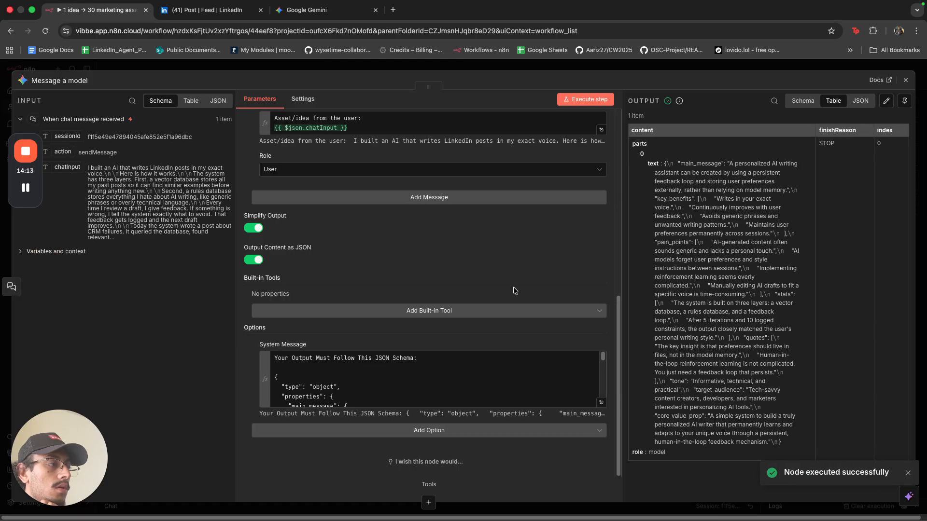
pyautogui.scroll(6, 514, 287)
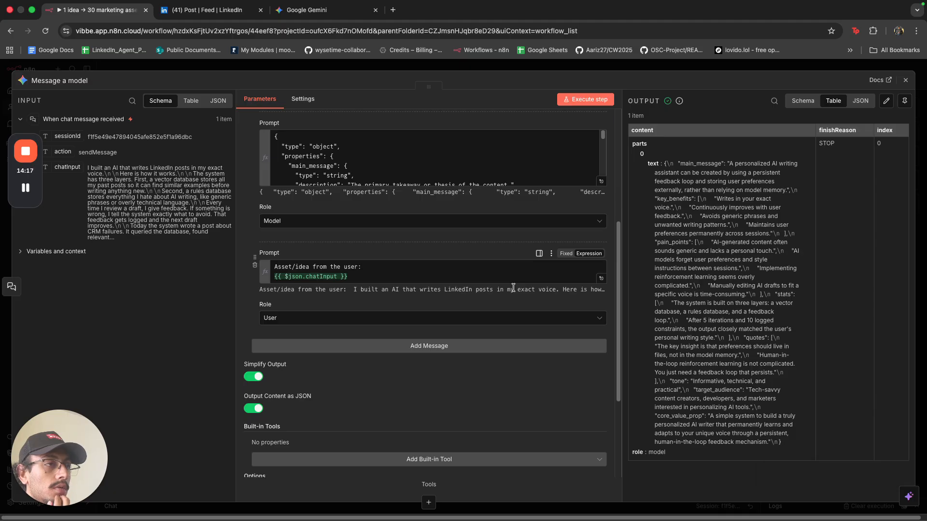
pyautogui.scroll(3, 483, 270)
pyautogui.scroll(-2, 397, 237)
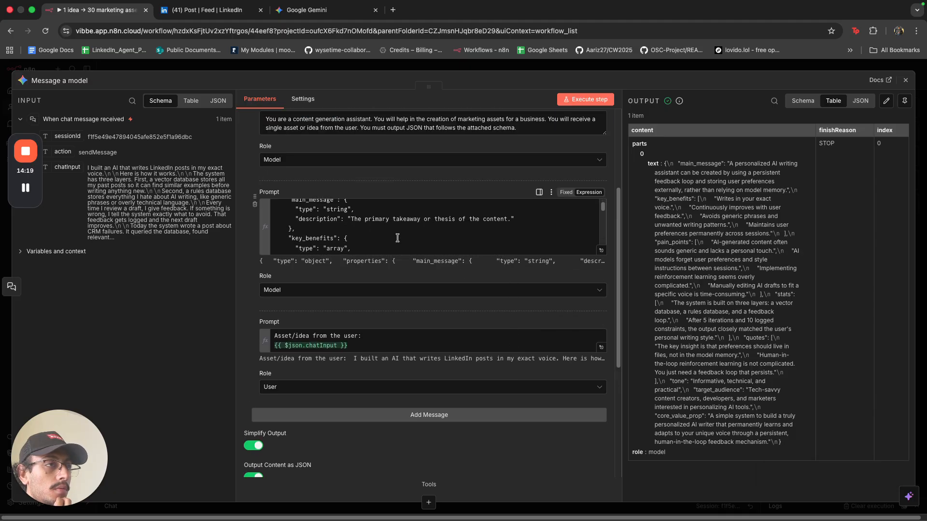
pyautogui.scroll(3, 398, 238)
pyautogui.scroll(6, 392, 225)
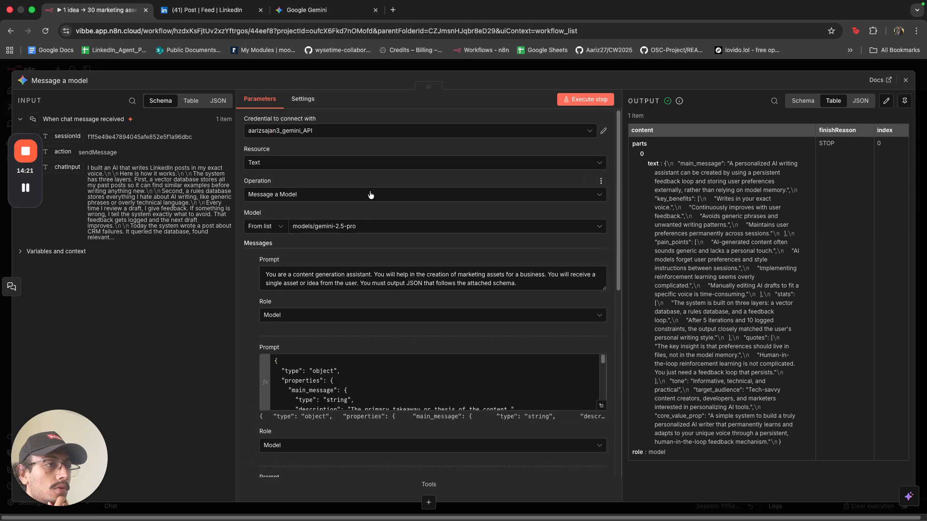
# Switch the model to models/gemini-3-pro-preview and rerun the node.
pyautogui.click(375, 226)
pyautogui.scroll(-3, 376, 285)
pyautogui.scroll(-5, 376, 289)
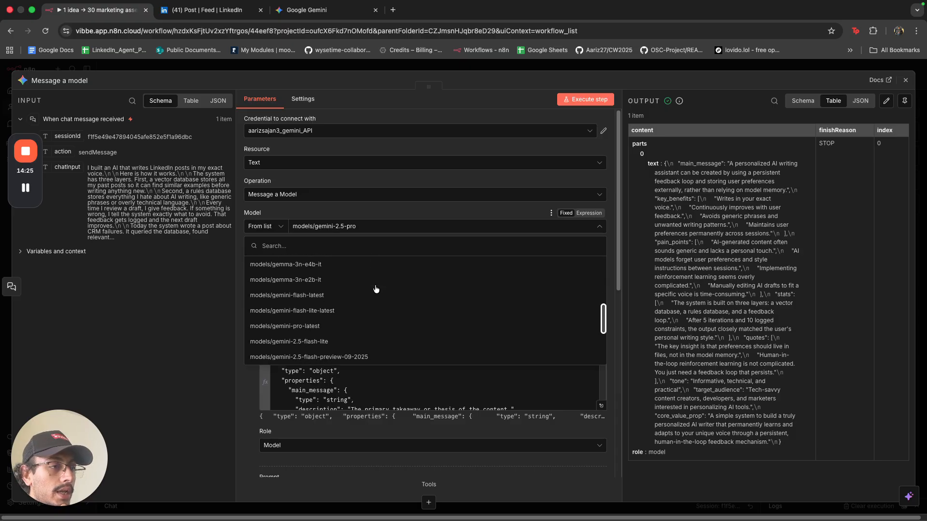
pyautogui.click(375, 291)
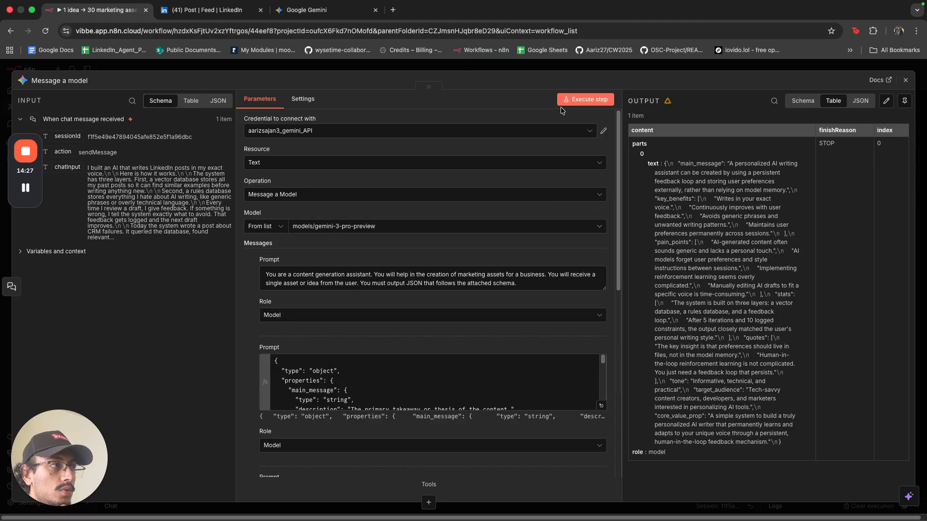
pyautogui.click(569, 101)
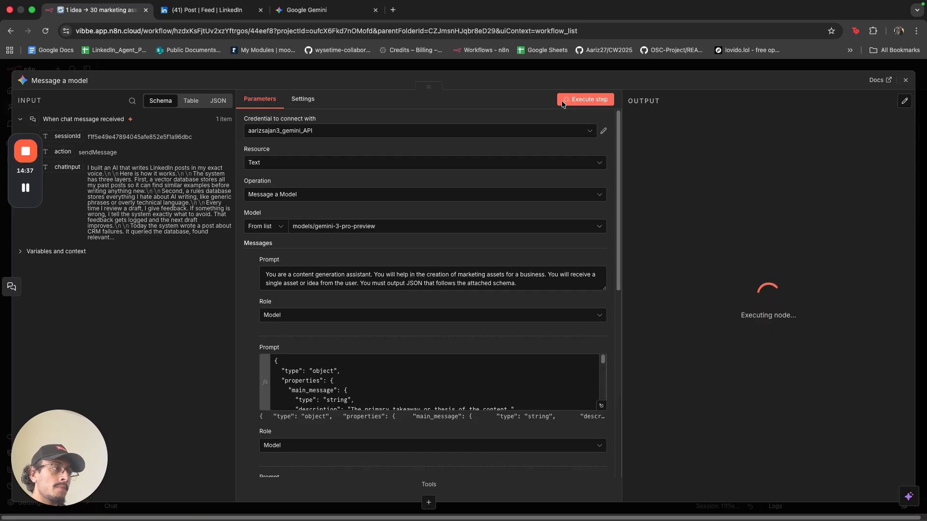
# Return to the canvas and reopen Message a model to check its new output.
pyautogui.click(544, 68)
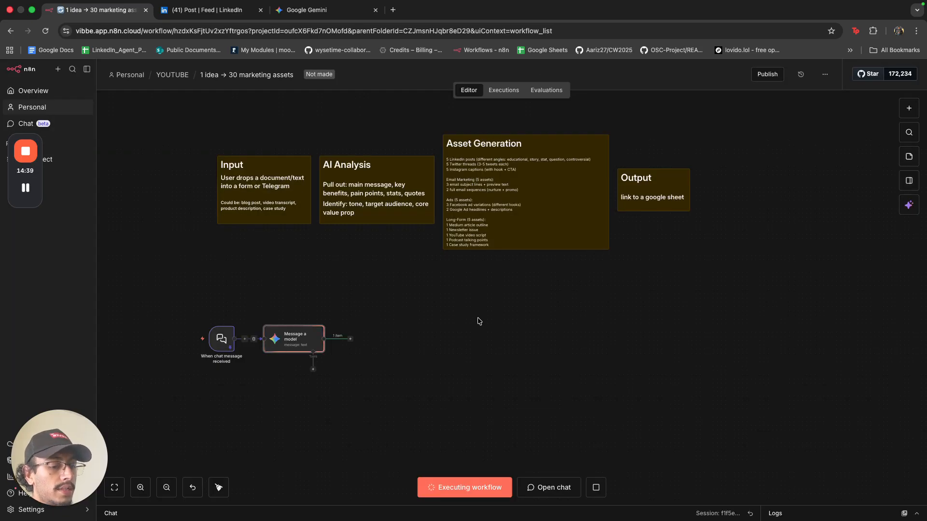
pyautogui.press('Tab')
pyautogui.write('l')
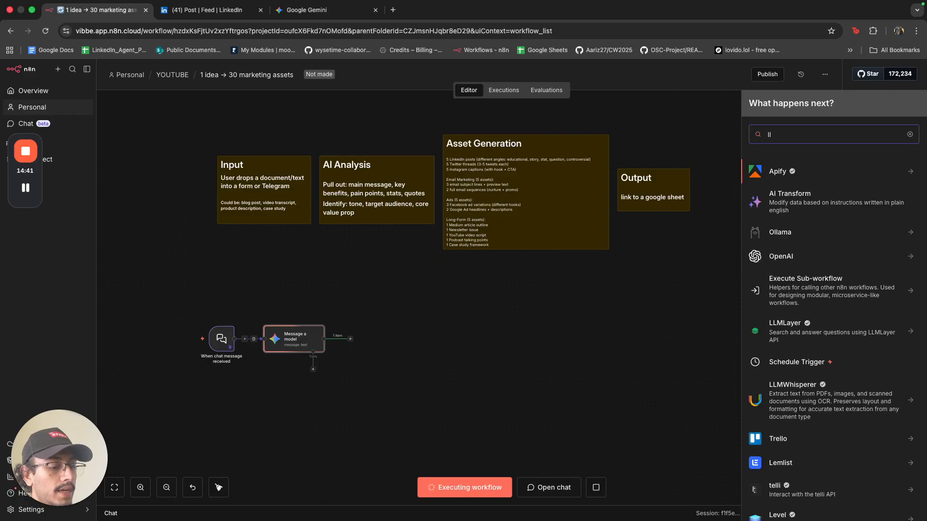
pyautogui.write('lm ch')
pyautogui.click(705, 242)
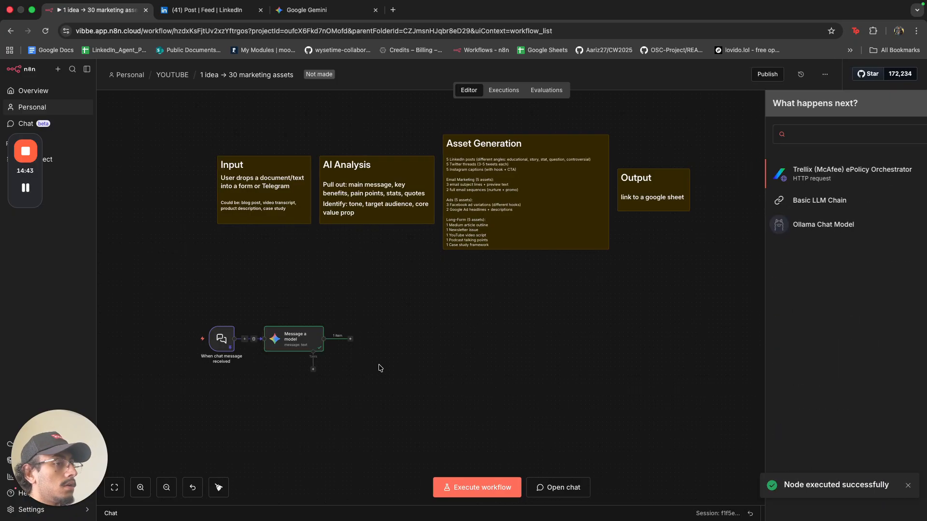
pyautogui.doubleClick(294, 347)
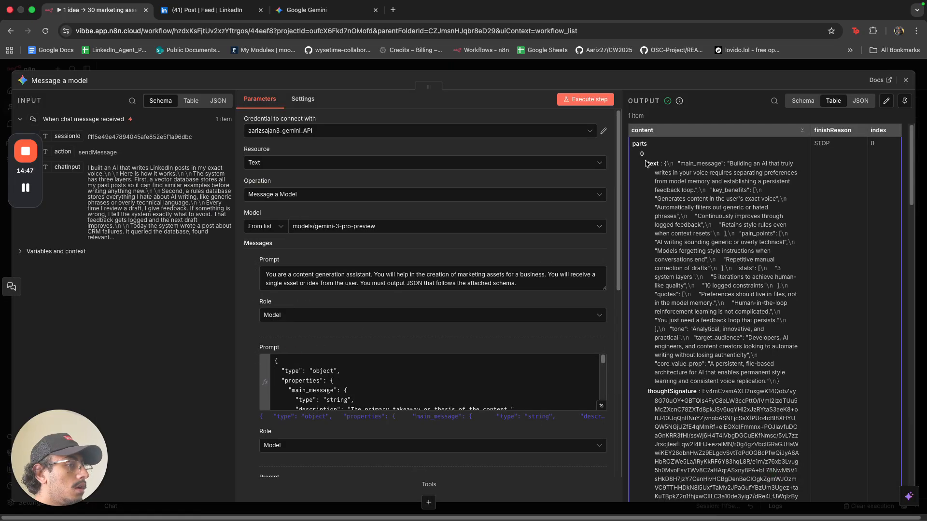
# Add a Basic LLM Chain node to the workflow via an 'llm ch' search.
pyautogui.click(624, 70)
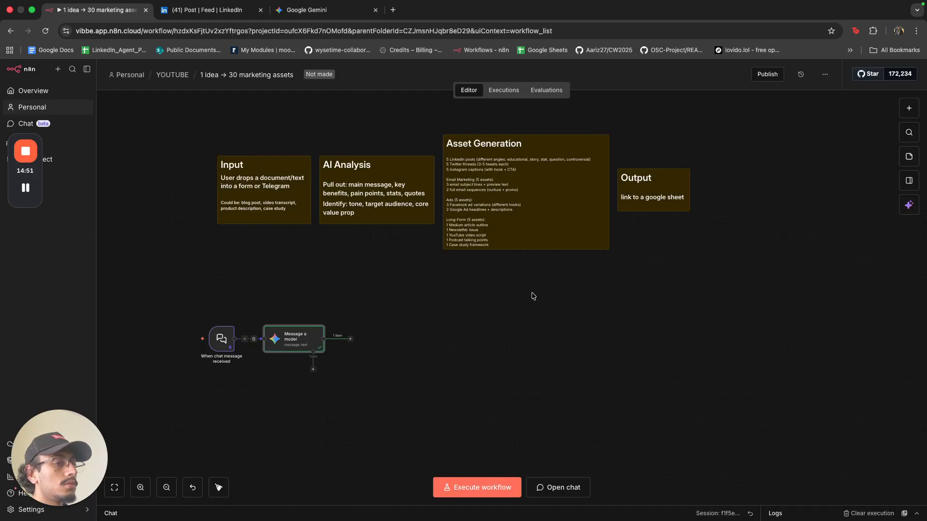
pyautogui.press('Tab')
pyautogui.write('llm ch')
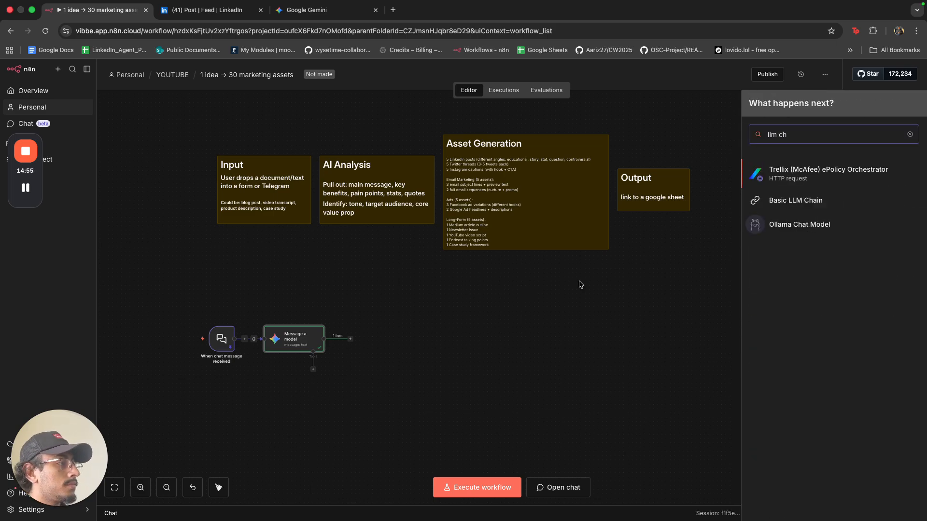
pyautogui.click(816, 200)
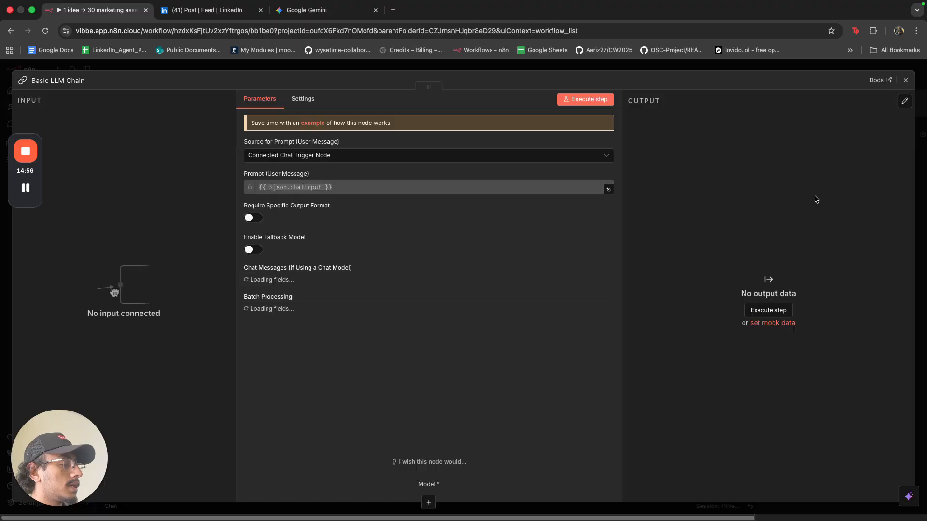
# Connect the chat trigger to the Basic LLM Chain and rearrange the nodes.
pyautogui.click(450, 70)
pyautogui.moveTo(302, 339); pyautogui.dragTo(298, 395)
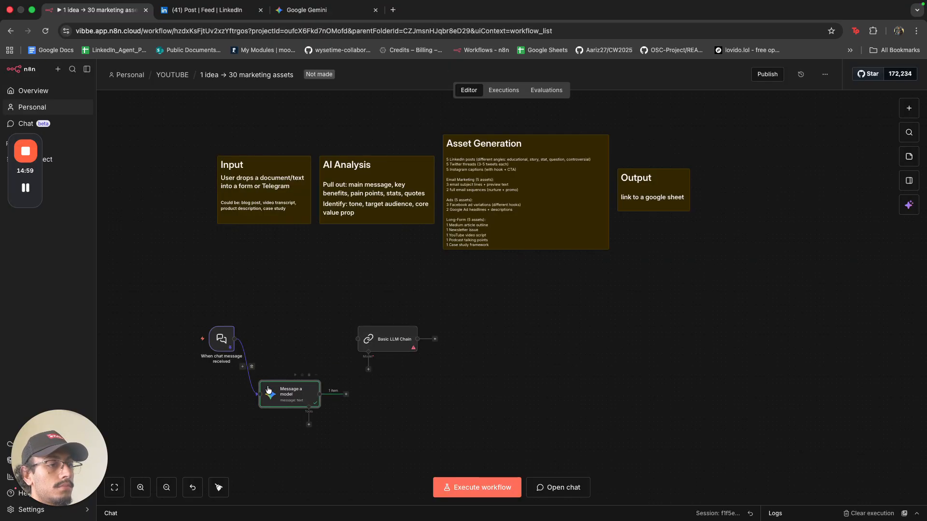
pyautogui.moveTo(261, 340); pyautogui.dragTo(372, 346)
pyautogui.click(375, 346)
pyautogui.moveTo(261, 340); pyautogui.dragTo(361, 340)
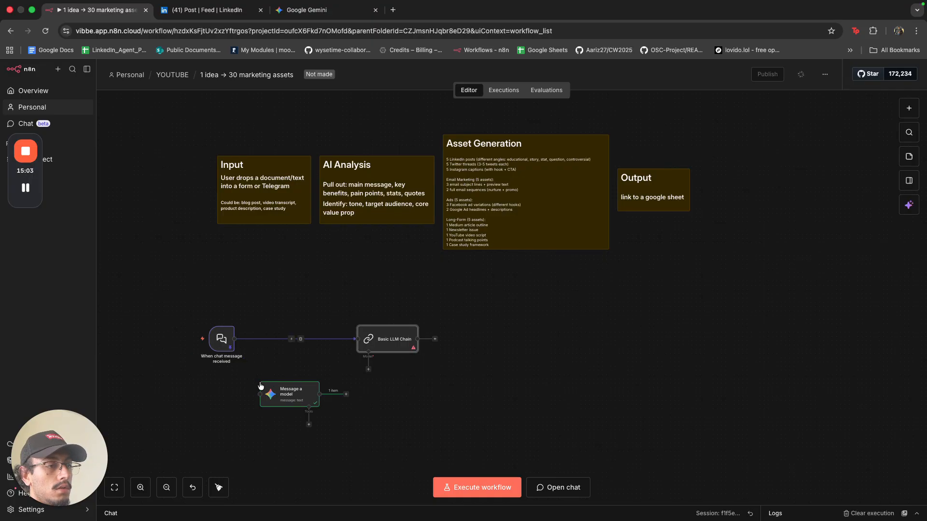
pyautogui.moveTo(283, 401); pyautogui.dragTo(198, 414)
pyautogui.moveTo(385, 344); pyautogui.dragTo(314, 343)
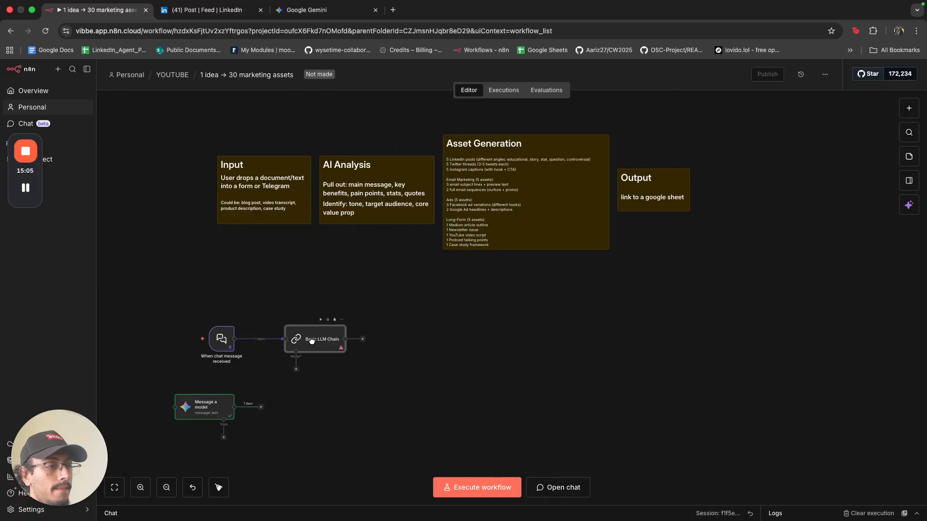
# Turn on Require Specific Output Format for the chain and show output parser choices.
pyautogui.doubleClick(307, 342)
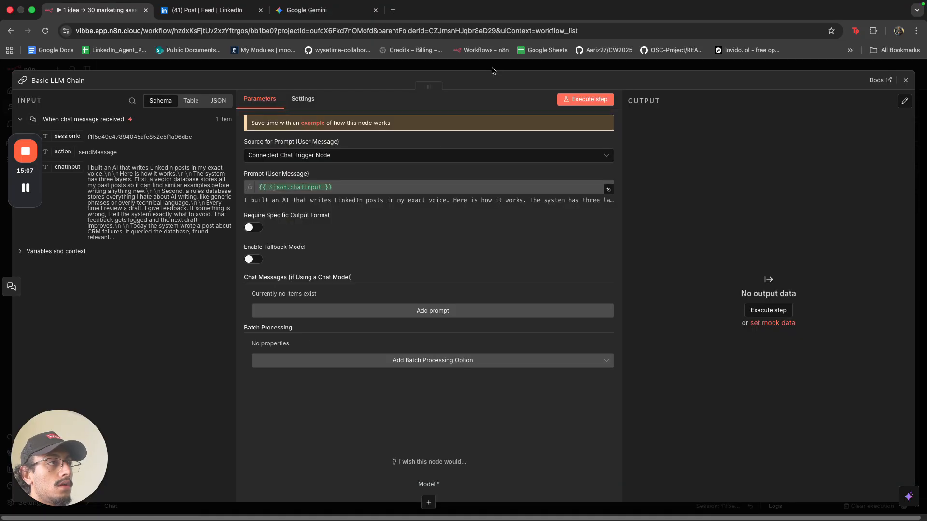
pyautogui.click(492, 71)
pyautogui.doubleClick(314, 341)
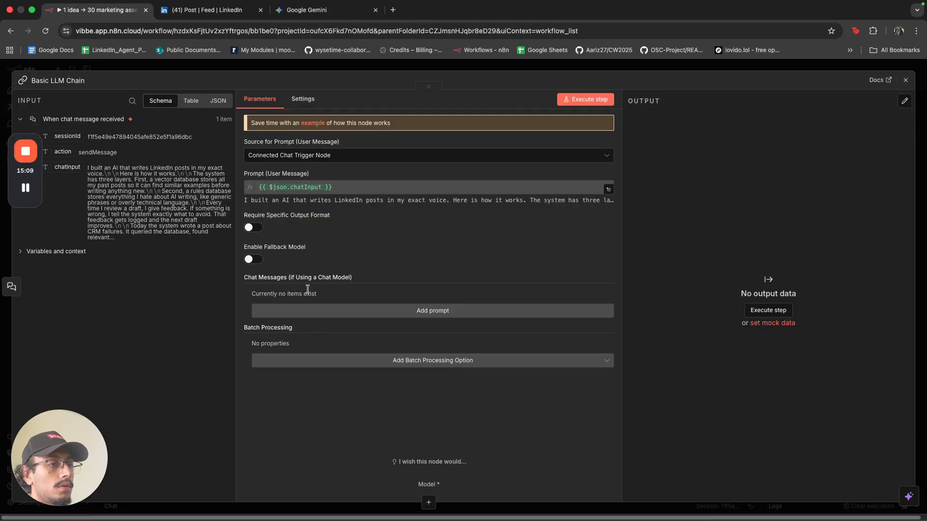
pyautogui.click(253, 227)
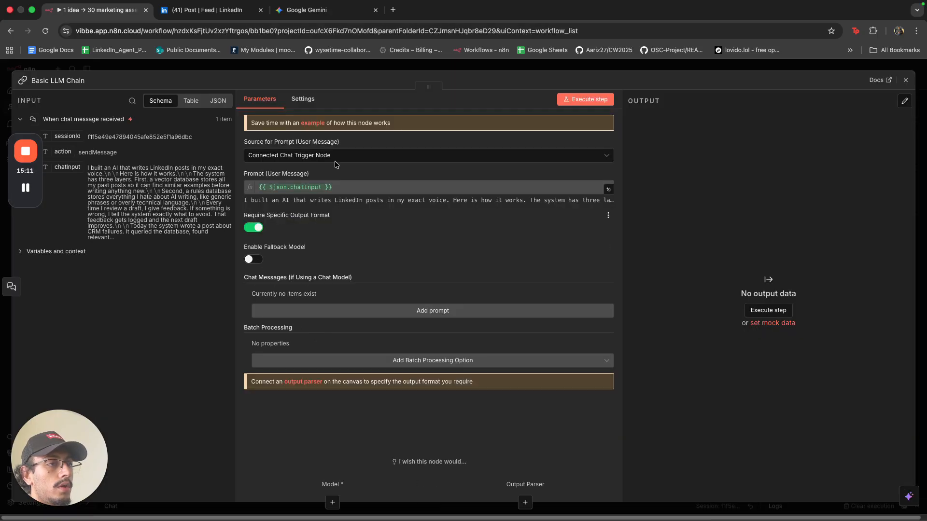
pyautogui.click(371, 74)
pyautogui.click(326, 370)
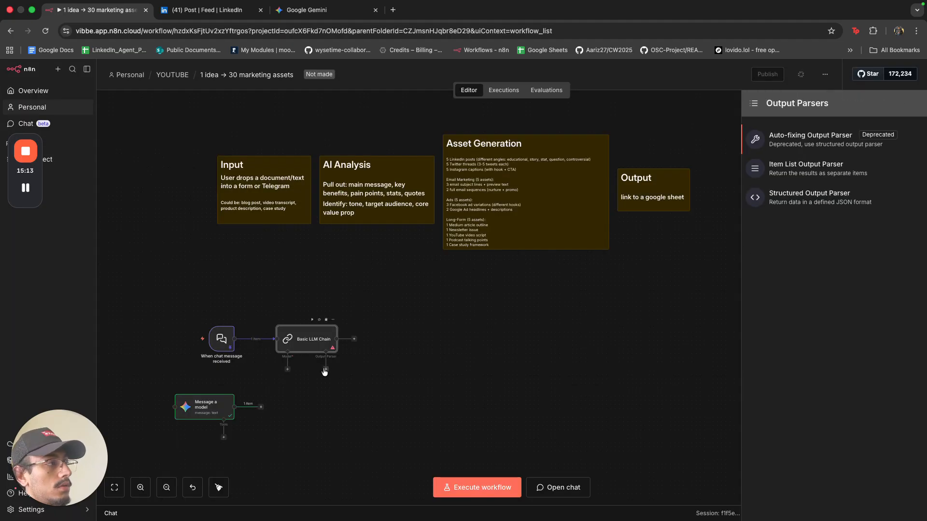
# Add a Structured Output Parser and copy Gemini's generated JSON schema.
pyautogui.click(783, 204)
pyautogui.click(319, 9)
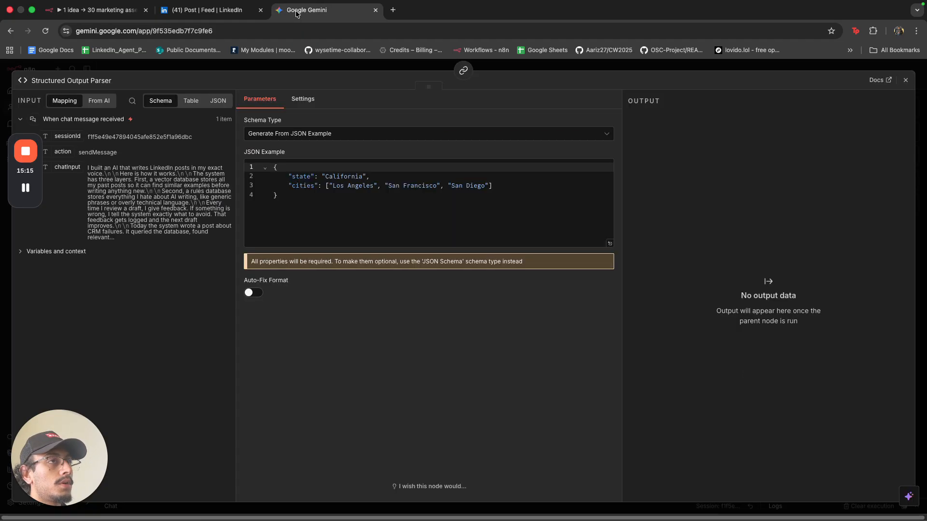
pyautogui.click(647, 106)
pyautogui.hotkey('ctrl', 'shift', 'Tab')
pyautogui.hotkey('ctrl', 'shift', 'Tab')
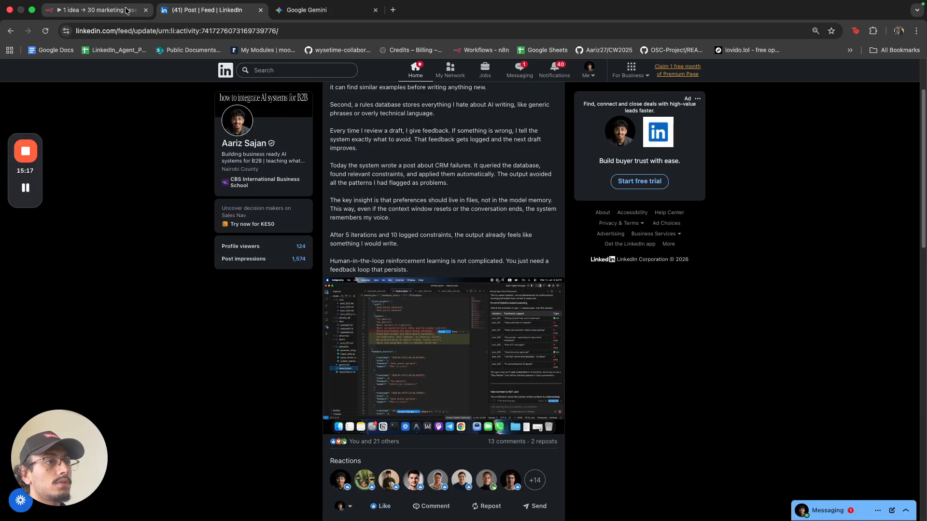
# Define the parser using JSON Schema, pasting the main_message, key_benefits and pain_points schema.
pyautogui.click(340, 202)
pyautogui.hotkey('ctrl', 'a')
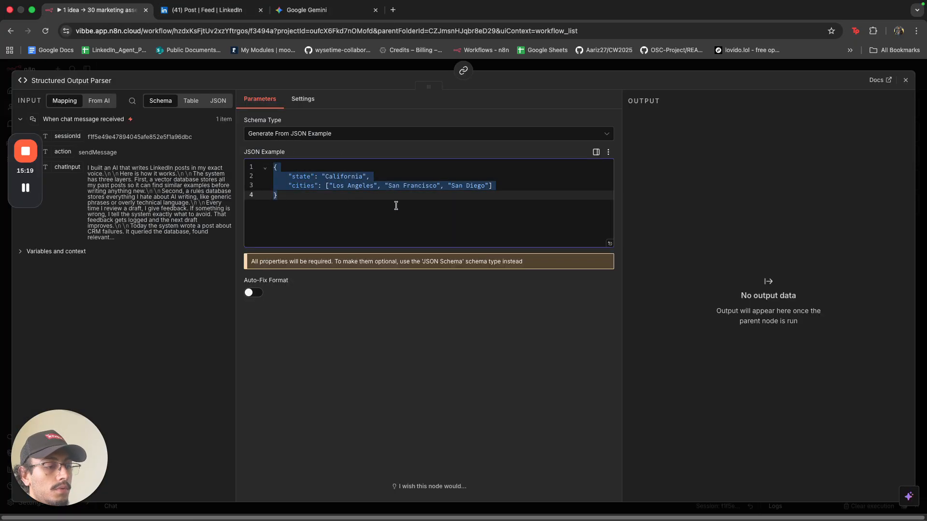
pyautogui.click(425, 138)
pyautogui.click(410, 182)
pyautogui.click(406, 203)
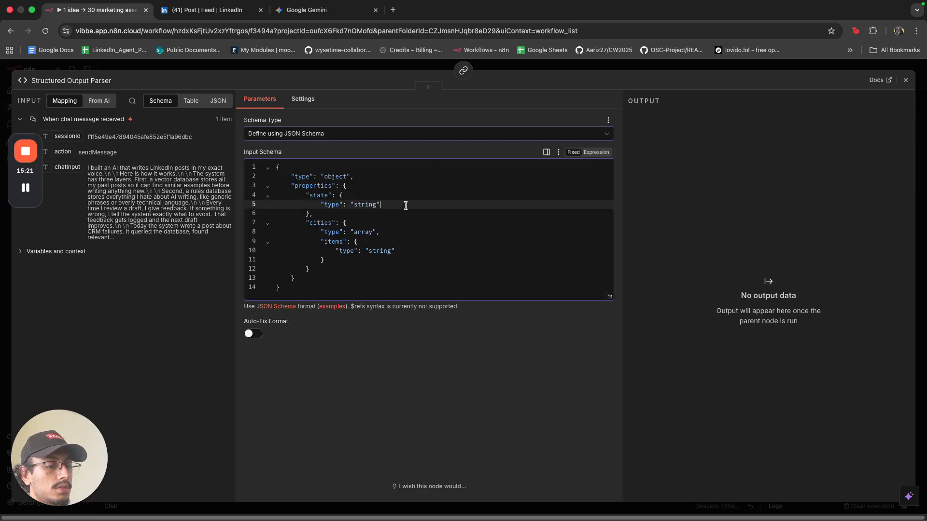
pyautogui.hotkey('ctrl', 'a')
pyautogui.hotkey('ctrl', 'v')
pyautogui.scroll(10, 406, 206)
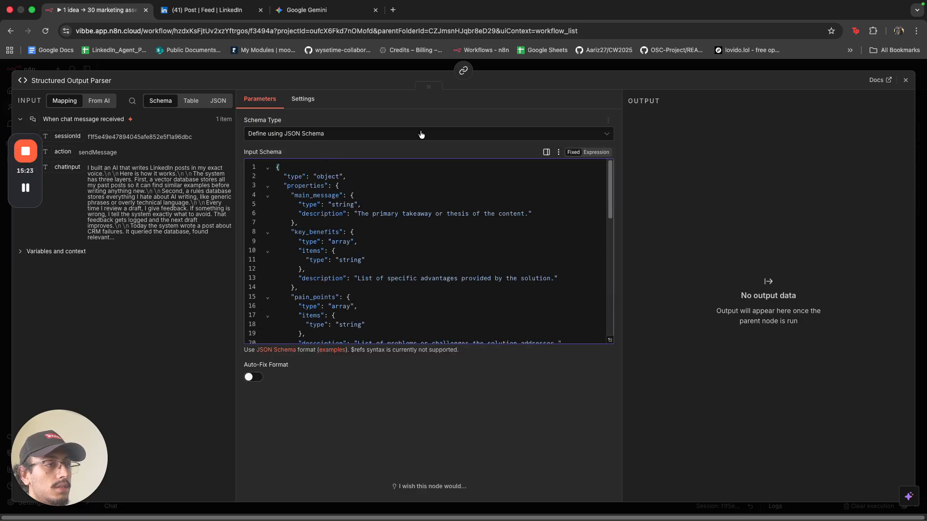
pyautogui.click(527, 68)
# Tidy node positions and drag out from the chain's Model handle.
pyautogui.moveTo(325, 399); pyautogui.dragTo(330, 391)
pyautogui.moveTo(215, 406); pyautogui.dragTo(177, 393)
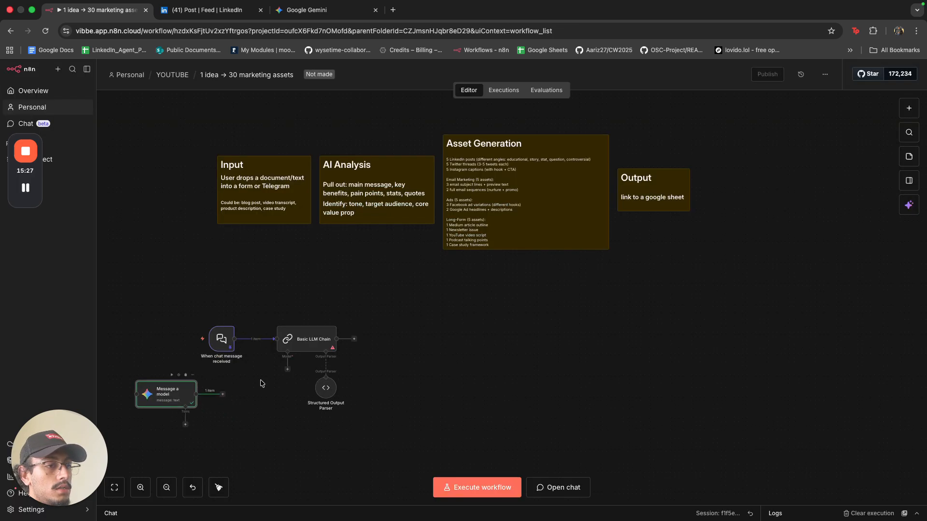
pyautogui.moveTo(287, 369); pyautogui.dragTo(280, 471)
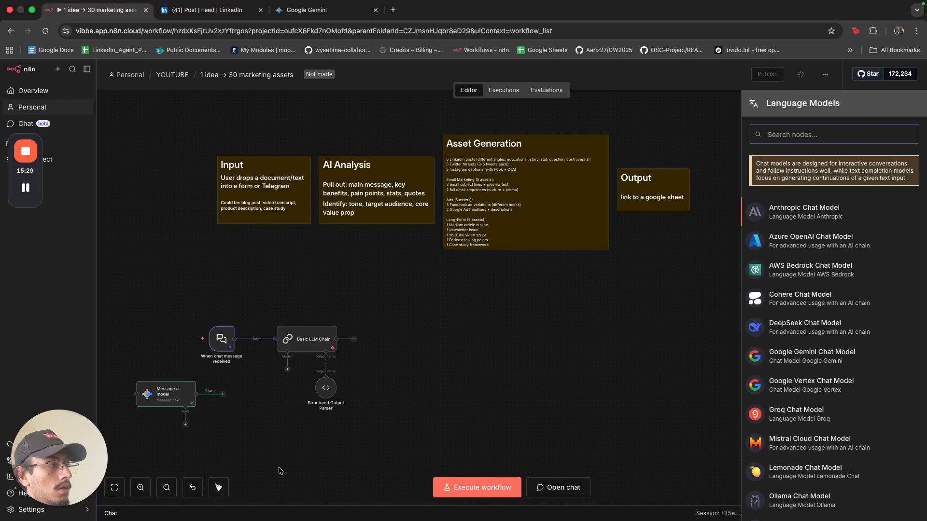
pyautogui.write('gemin')
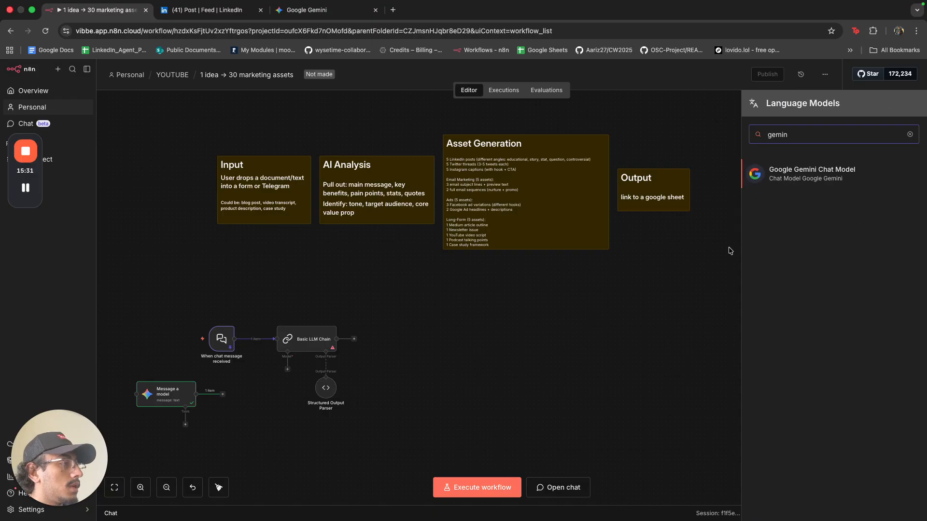
pyautogui.click(794, 174)
pyautogui.click(375, 131)
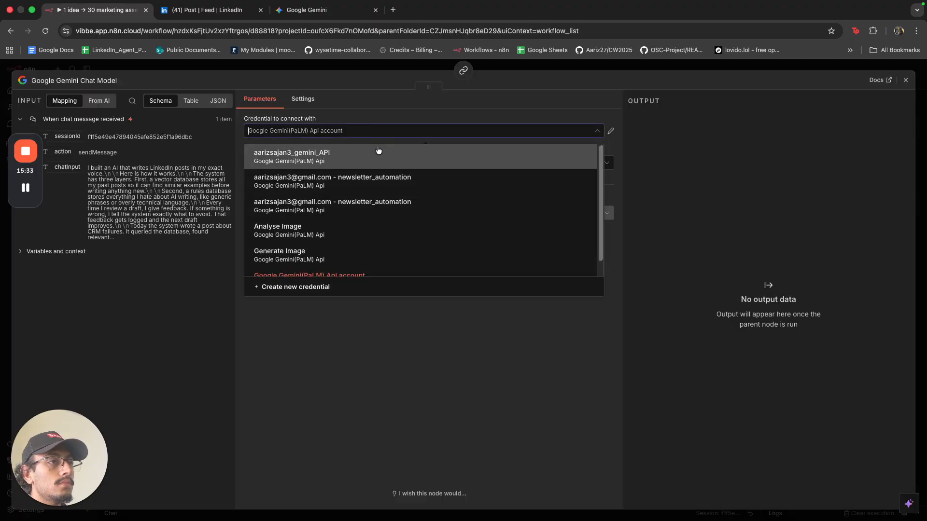
pyautogui.click(378, 151)
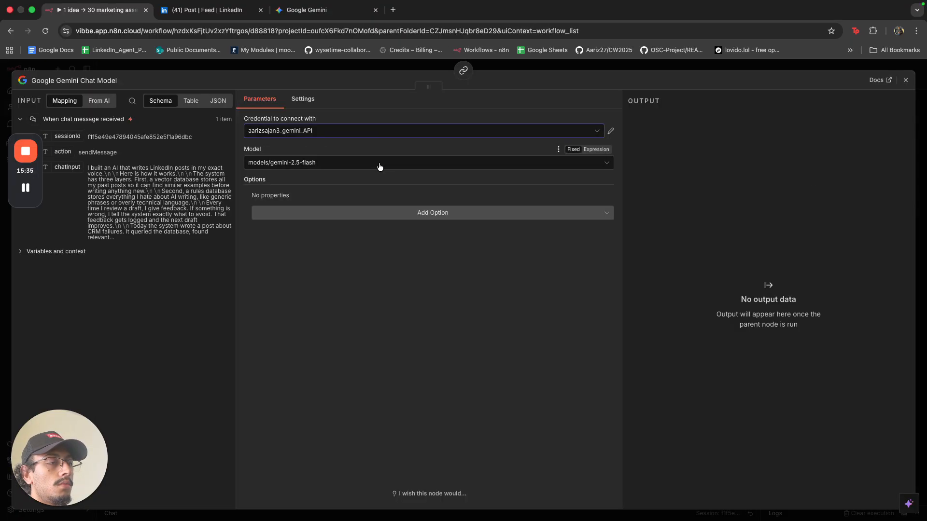
pyautogui.click(379, 166)
pyautogui.scroll(-5, 387, 255)
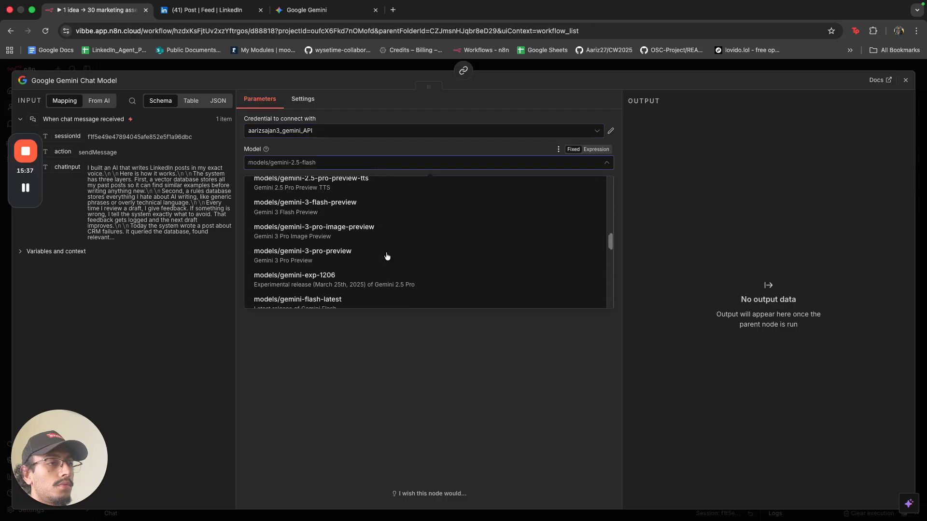
pyautogui.scroll(-10, 387, 256)
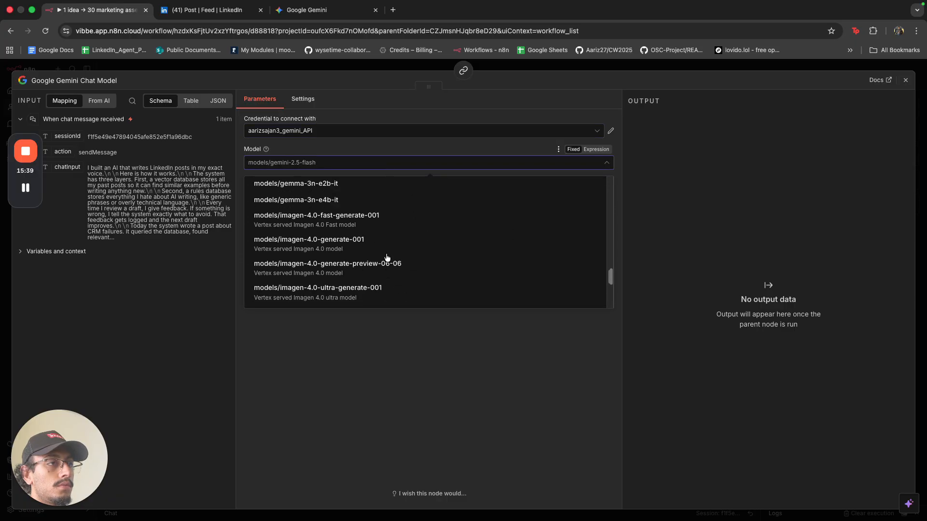
pyautogui.scroll(5, 387, 257)
pyautogui.scroll(-10, 387, 257)
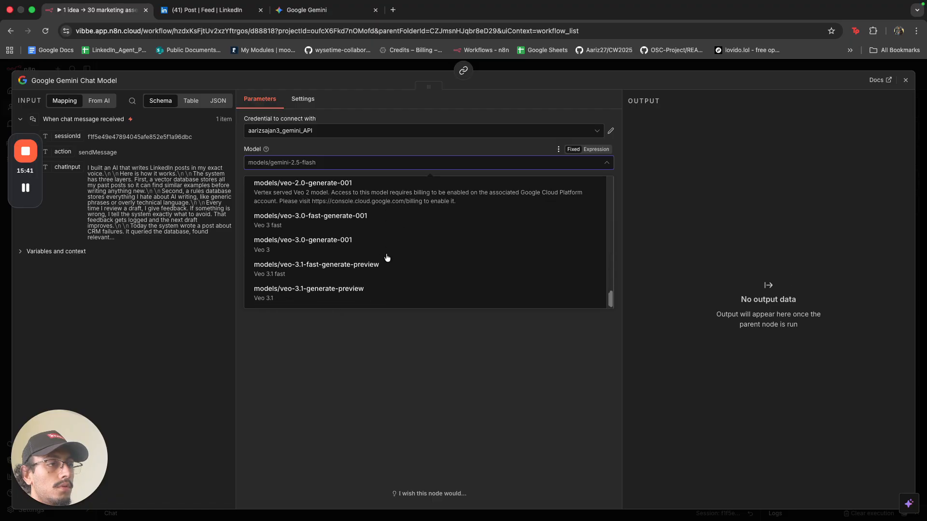
pyautogui.scroll(3, 387, 257)
pyautogui.scroll(-3, 386, 257)
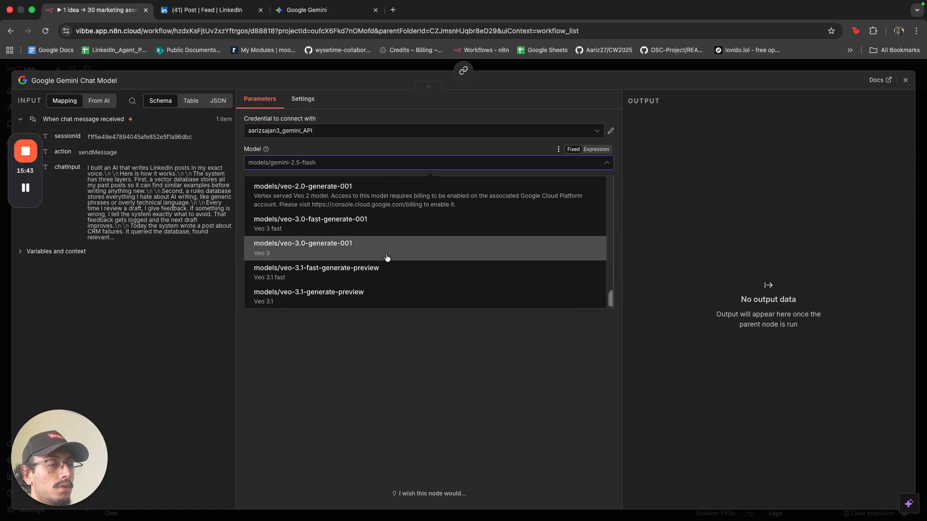
pyautogui.scroll(15, 386, 257)
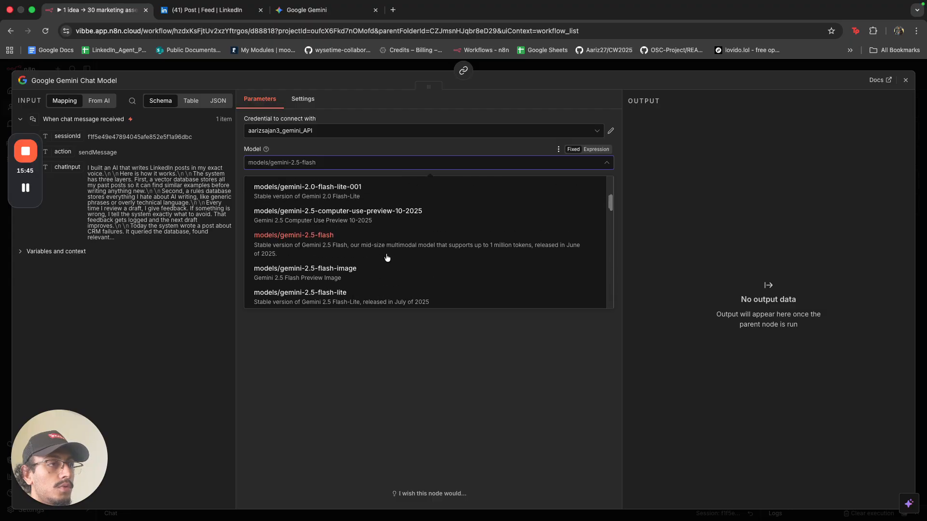
pyautogui.scroll(3, 387, 257)
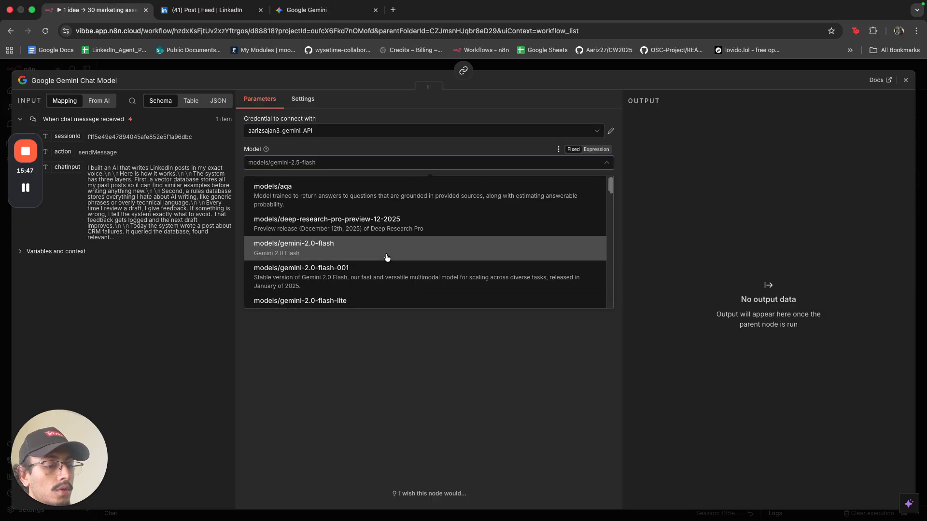
pyautogui.write('3 pro')
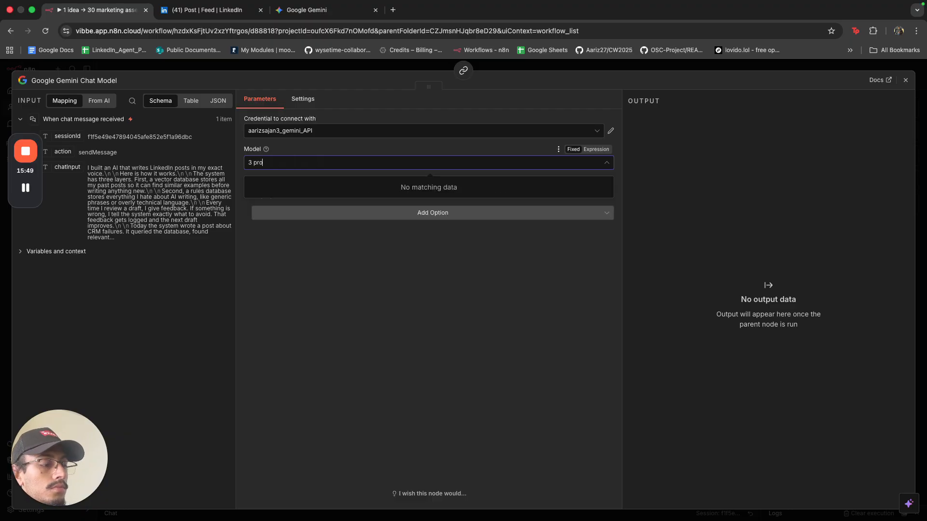
pyautogui.press('BackSpace')
pyautogui.press('BackSpace')
pyautogui.press('BackSpace')
pyautogui.press('BackSpace')
pyautogui.press('BackSpace')
pyautogui.scroll(-10, 398, 249)
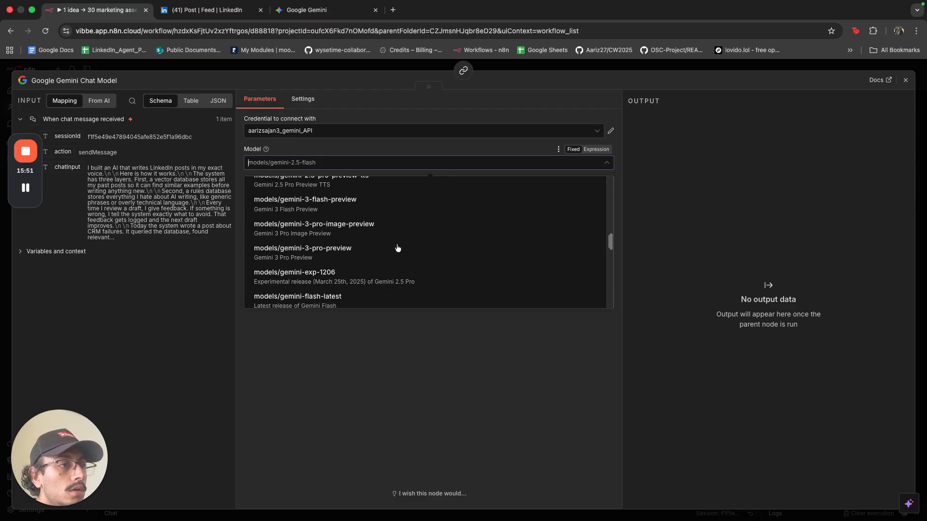
pyautogui.click(398, 248)
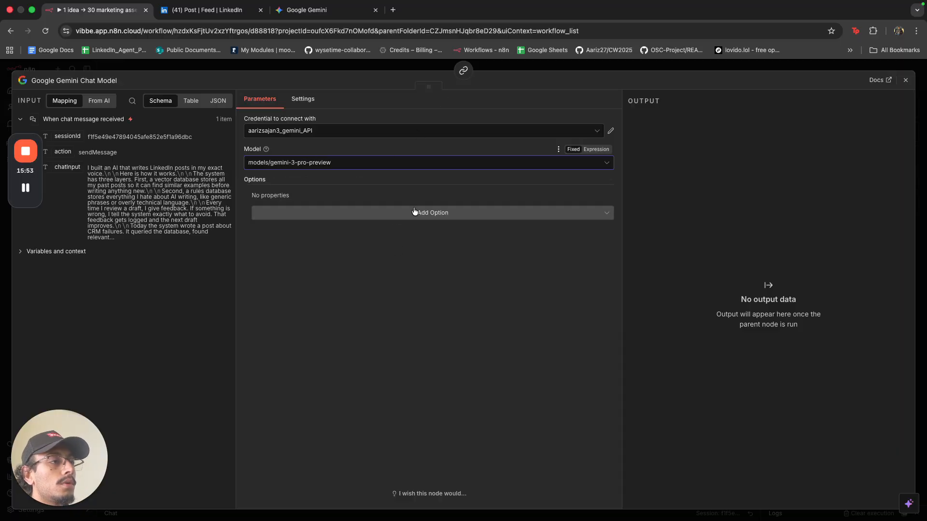
pyautogui.click(383, 71)
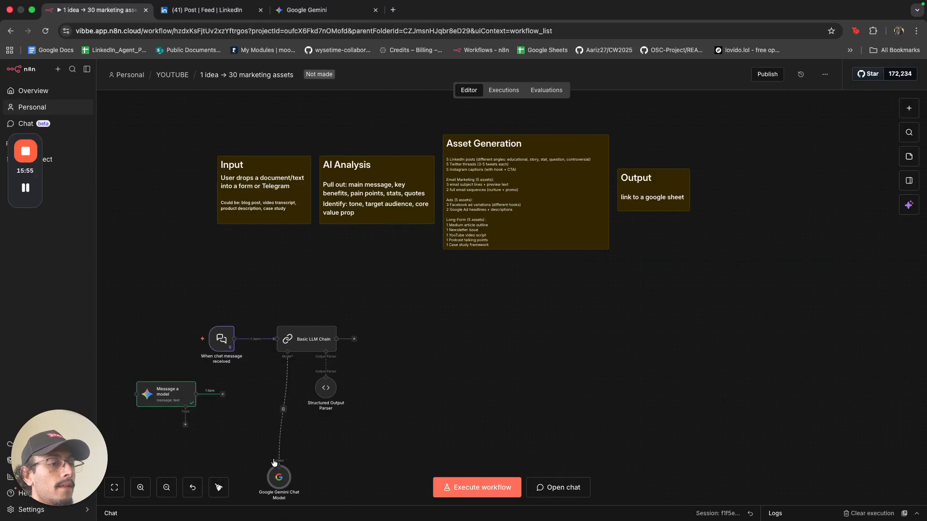
pyautogui.doubleClick(288, 385)
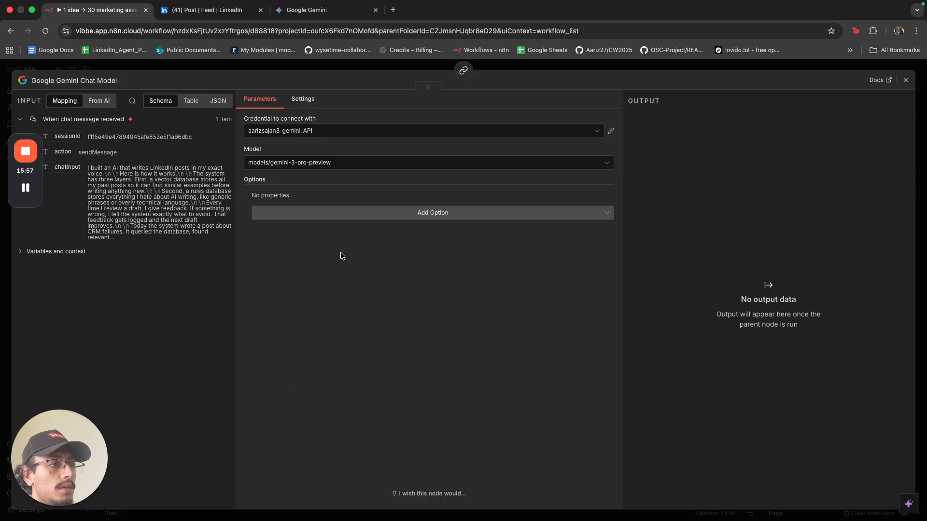
pyautogui.click(349, 214)
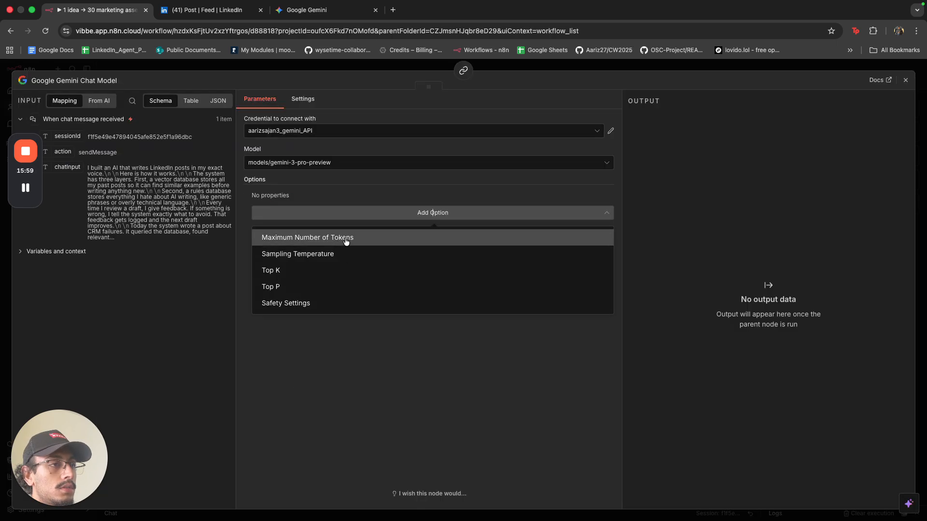
pyautogui.click(329, 193)
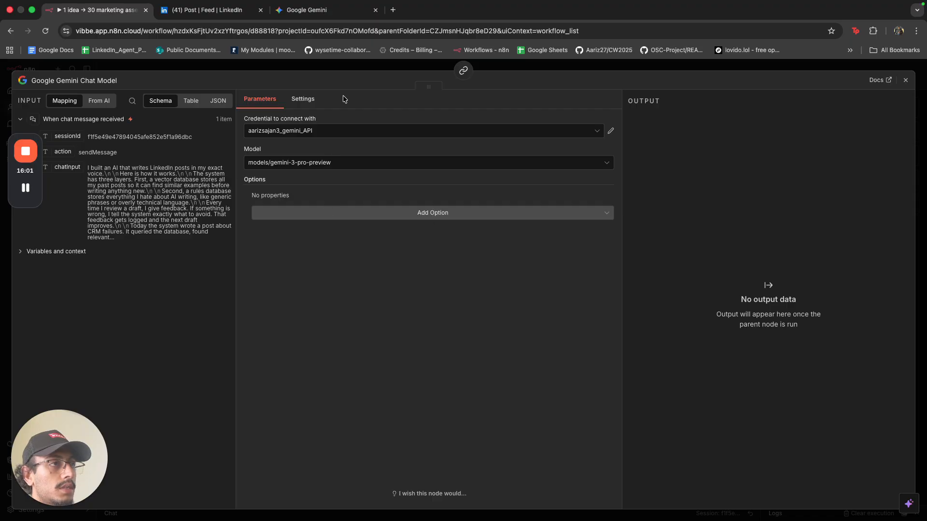
pyautogui.click(349, 69)
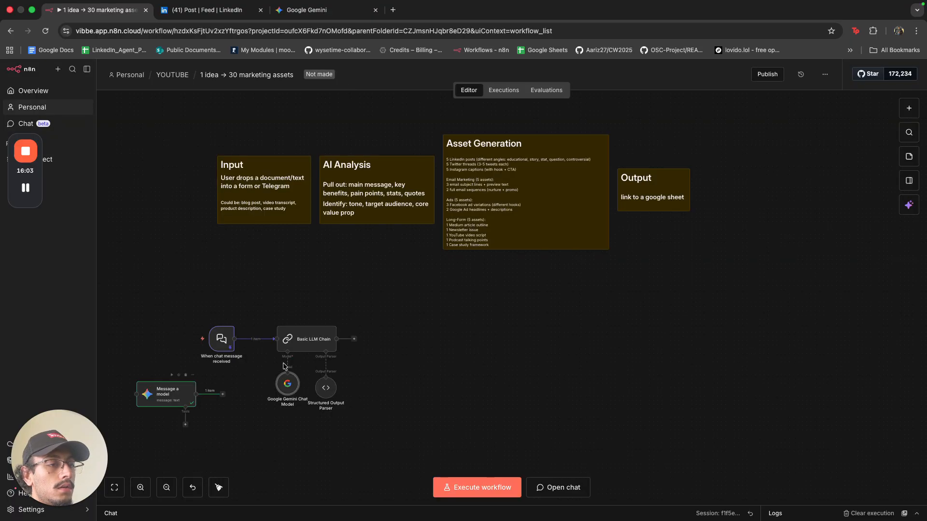
# Add an empty System chat message to the Basic LLM Chain.
pyautogui.doubleClick(299, 344)
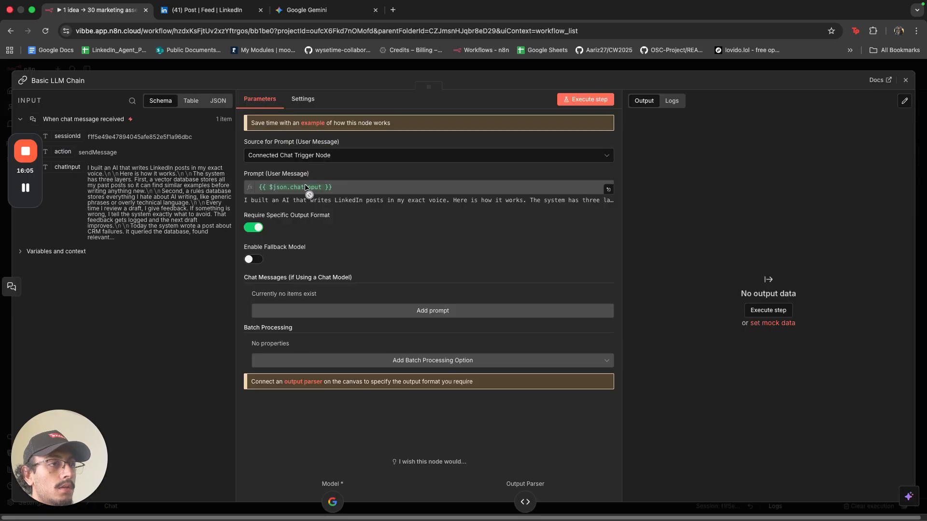
pyautogui.click(308, 310)
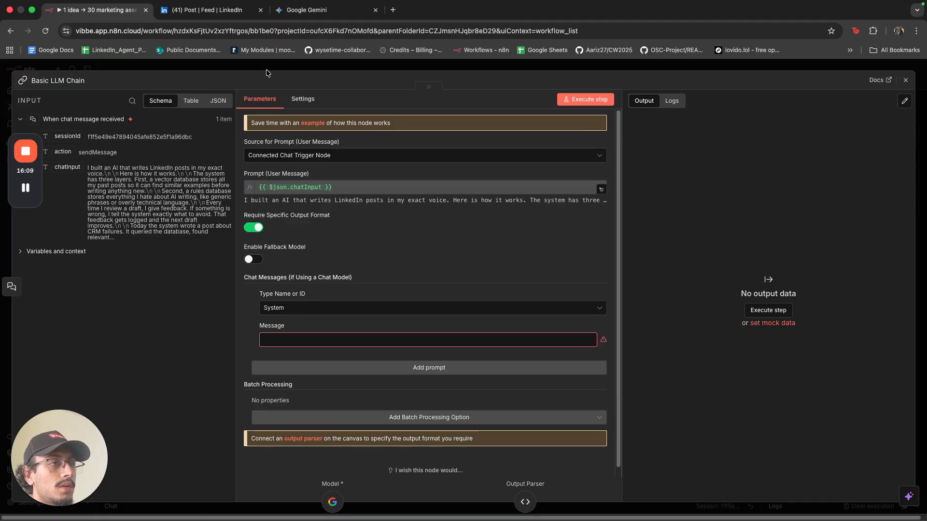
pyautogui.click(301, 69)
# Select the full system prompt text in the Message a model node.
pyautogui.doubleClick(167, 393)
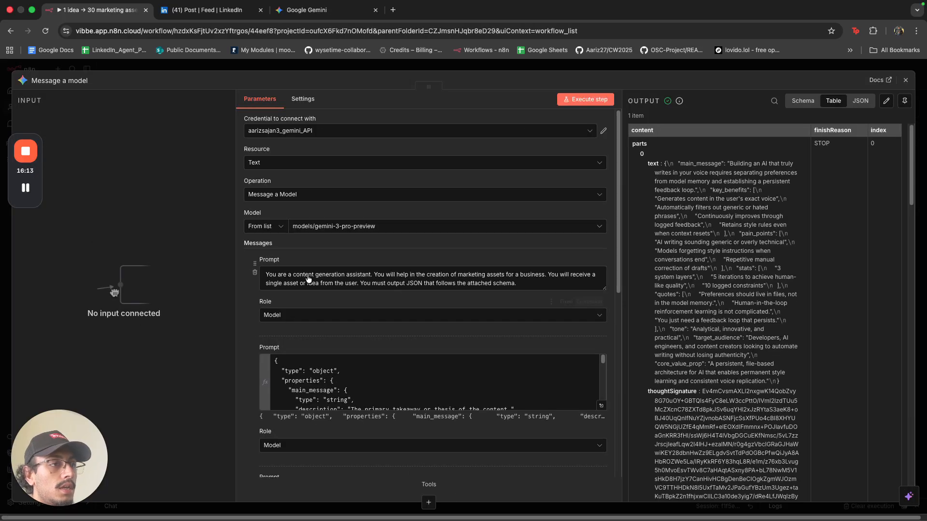
pyautogui.scroll(-2, 329, 276)
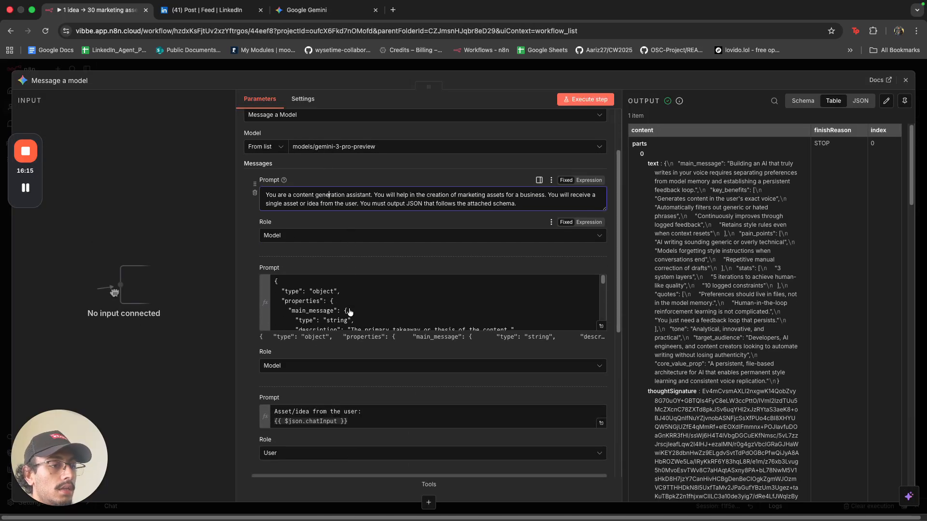
pyautogui.tripleClick(350, 196)
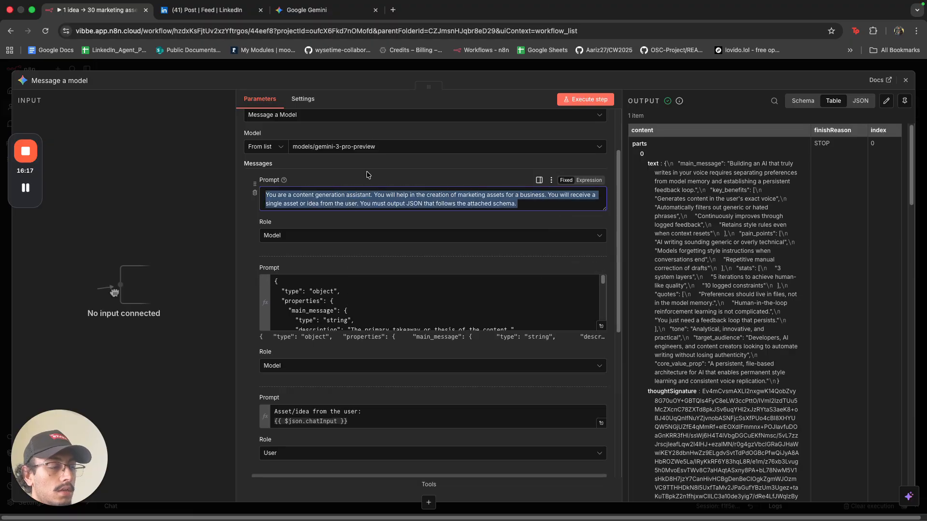
pyautogui.scroll(-2, 487, 188)
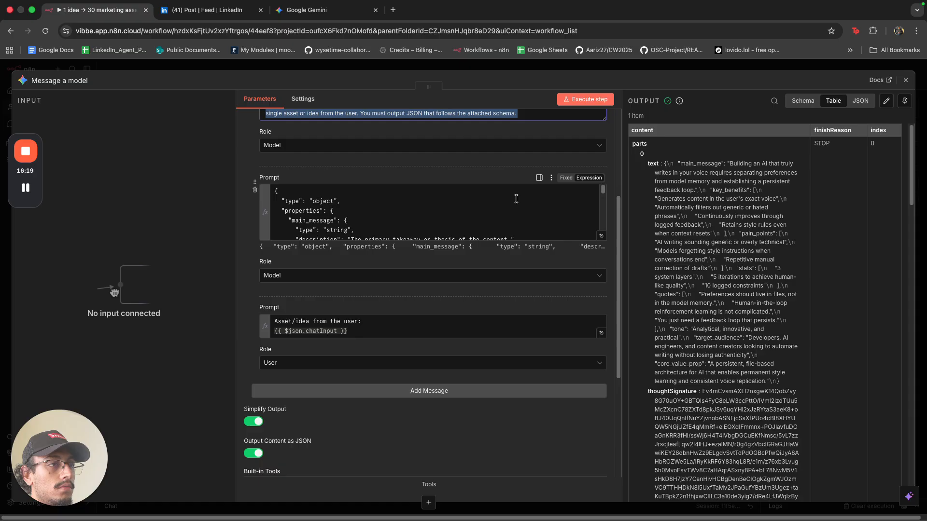
pyautogui.scroll(-10, 516, 200)
pyautogui.scroll(12, 502, 278)
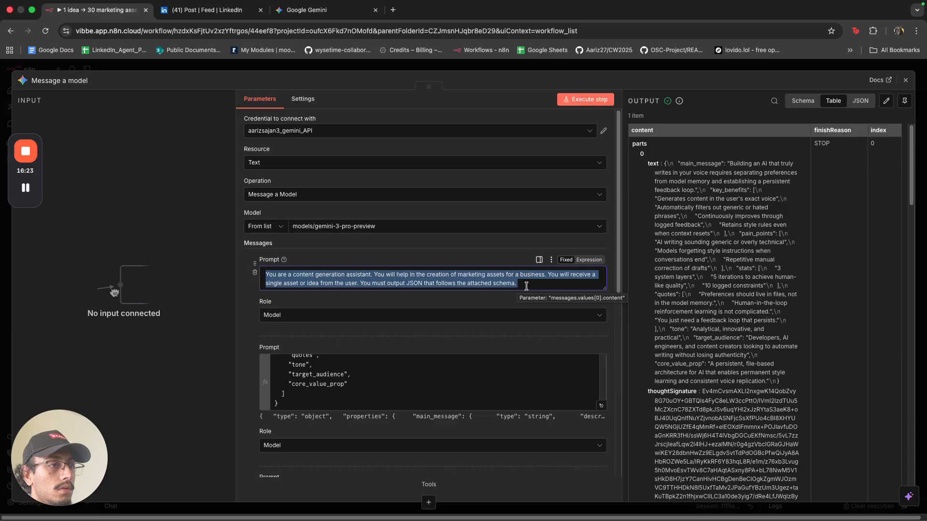
pyautogui.scroll(-1, 525, 288)
# Paste the content-generation assistant prompt into the chain's System message and execute the chain.
pyautogui.click(427, 66)
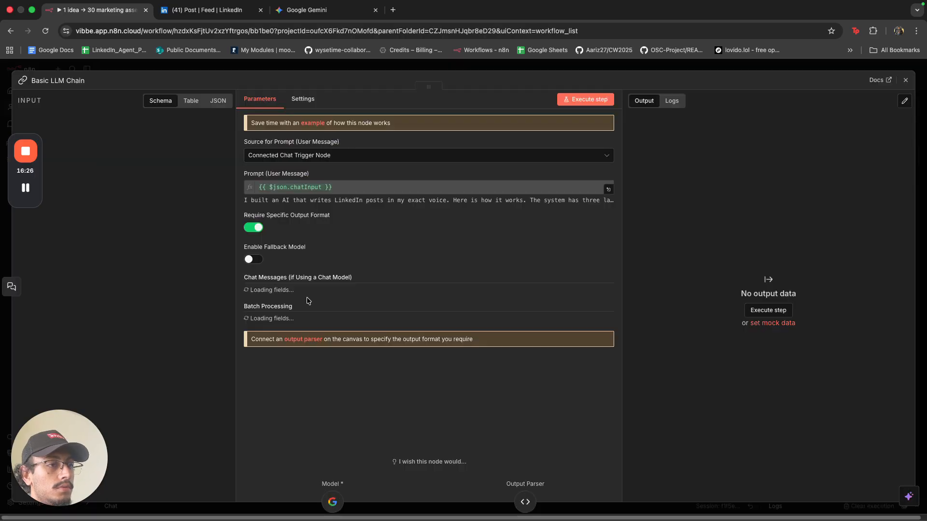
pyautogui.doubleClick(304, 338)
pyautogui.click(306, 339)
pyautogui.hotkey('ctrl', 'v')
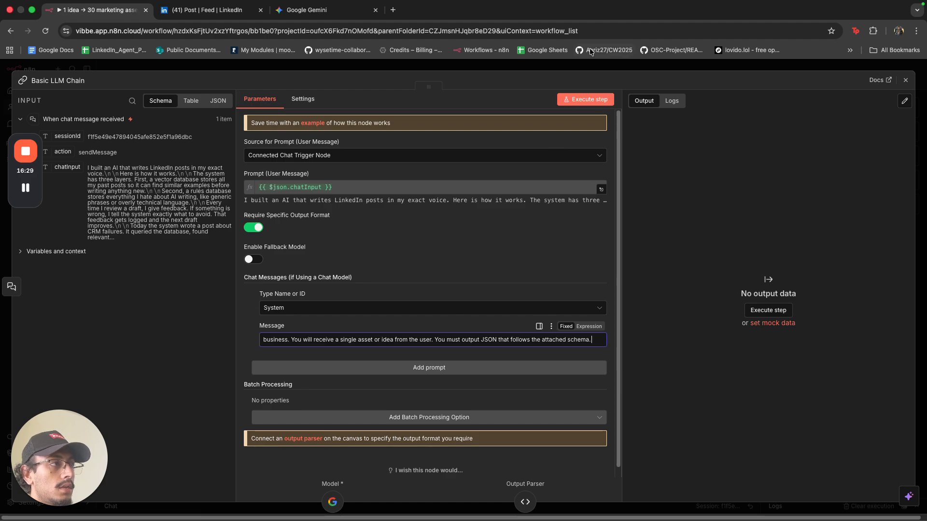
pyautogui.click(581, 99)
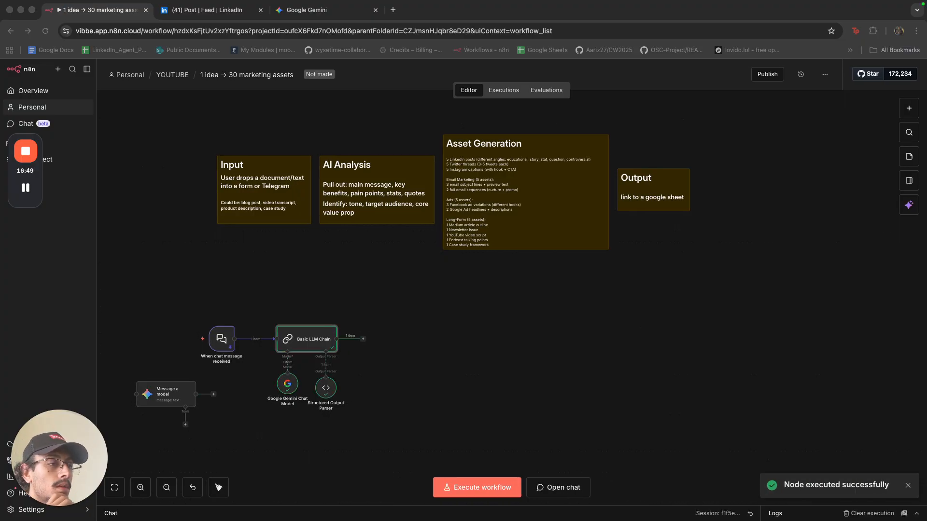
# Inspect the Basic LLM Chain's successful output.
pyautogui.doubleClick(316, 337)
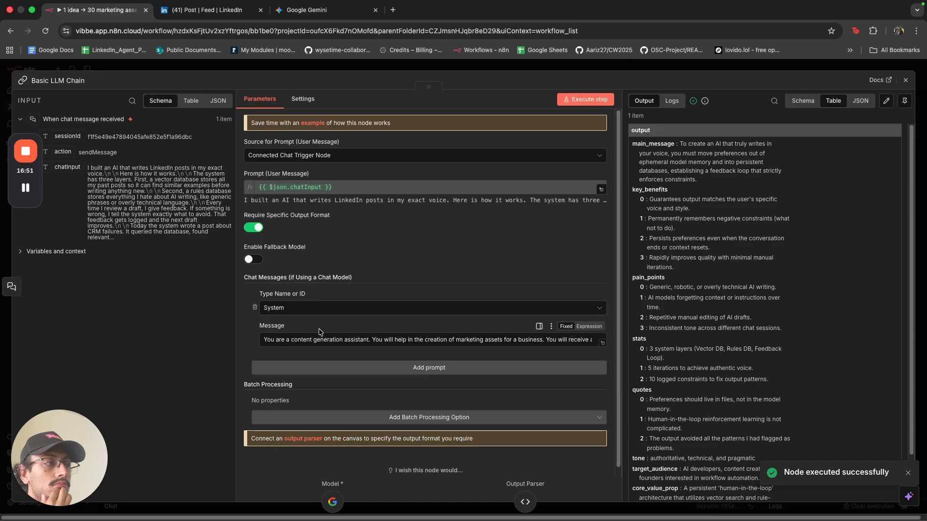
pyautogui.scroll(-2, 717, 313)
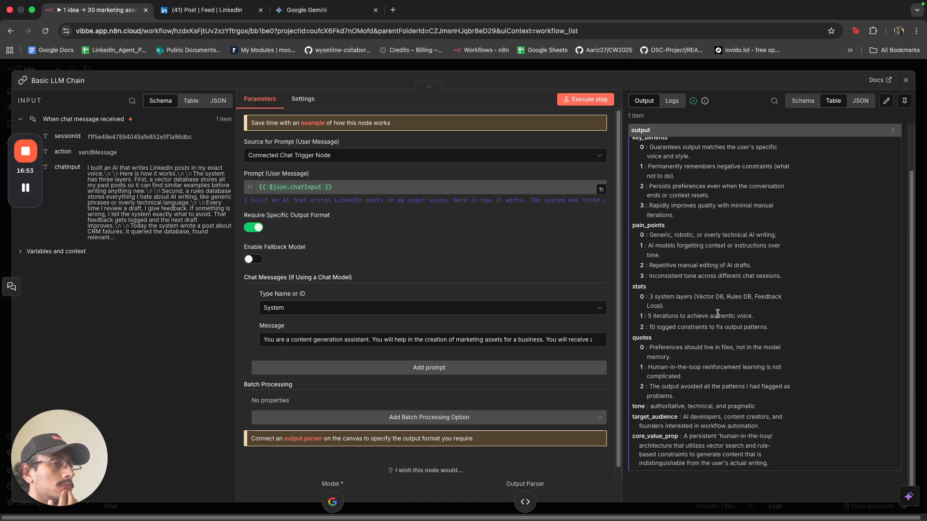
pyautogui.click(746, 67)
# Delete the Message a model node and add a second System message to the chain.
pyautogui.moveTo(186, 393)
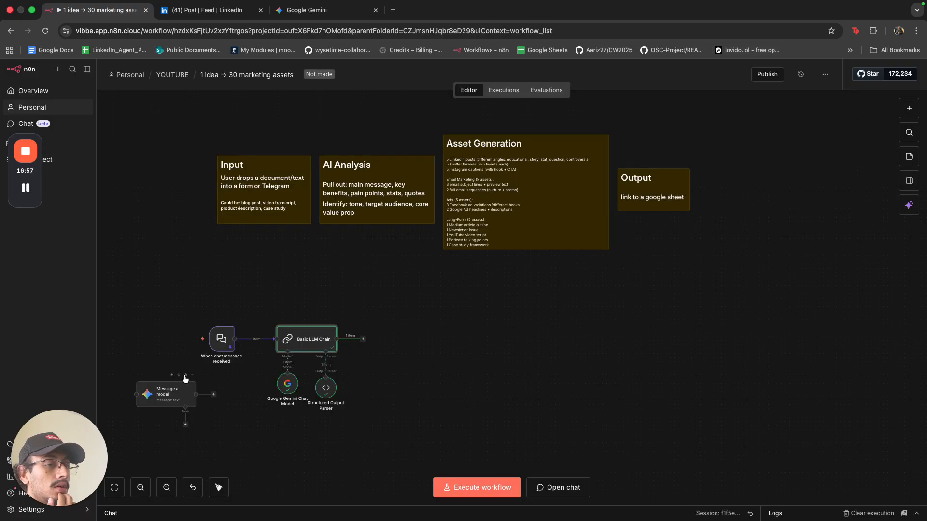
pyautogui.click(187, 376)
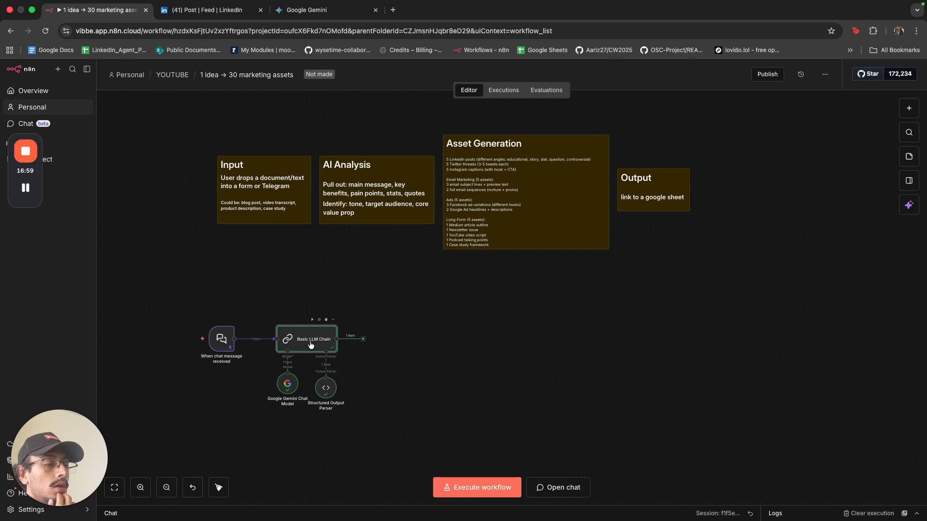
pyautogui.doubleClick(310, 344)
pyautogui.click(362, 368)
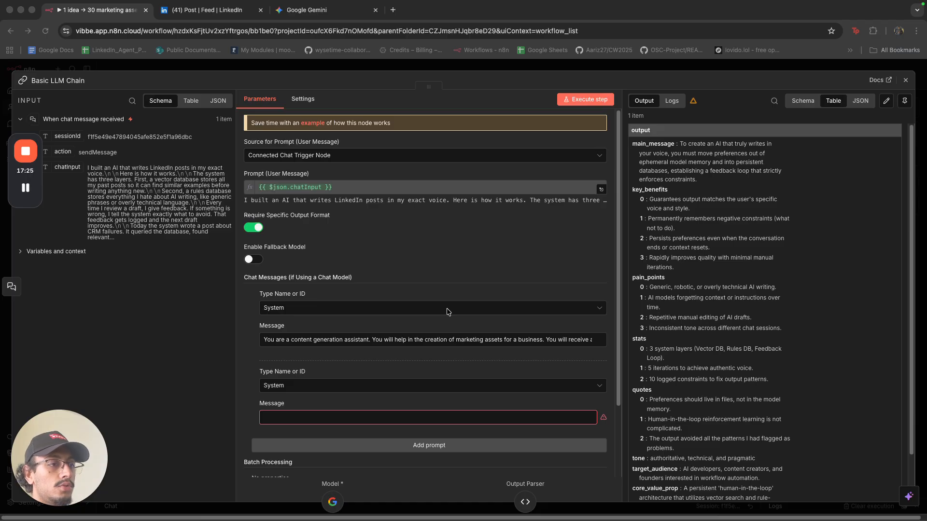
# Make the new system message an expression and paste in the content-strategist analysis prompt.
pyautogui.click(589, 404)
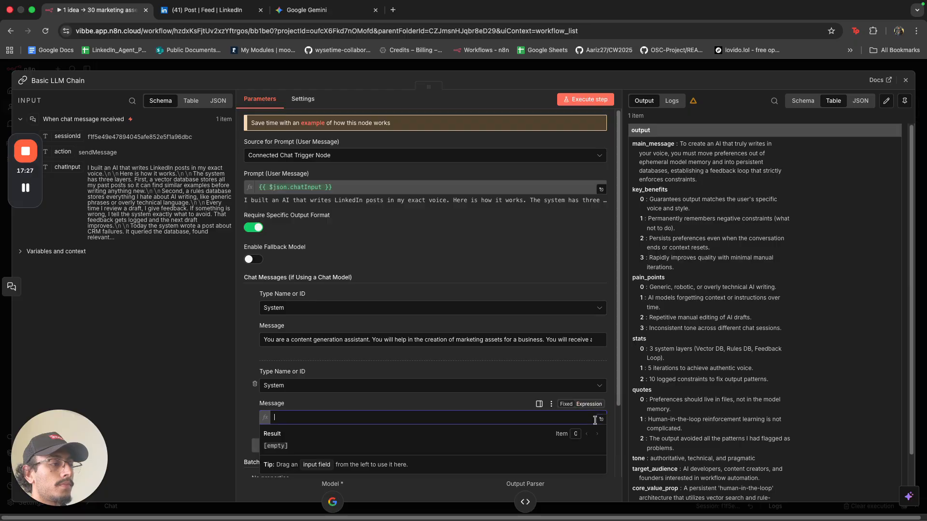
pyautogui.click(601, 419)
pyautogui.press('super+v')
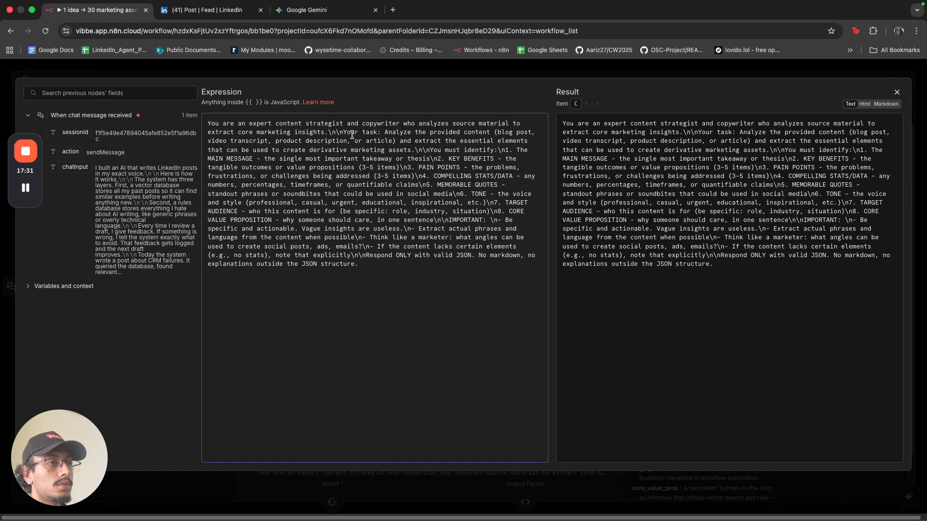
# Replace \n markers so Your task, KEY BENEFITS, PAIN POINTS and COMPELLING STATS/DATA start new lines.
pyautogui.moveTo(344, 133); pyautogui.dragTo(329, 133)
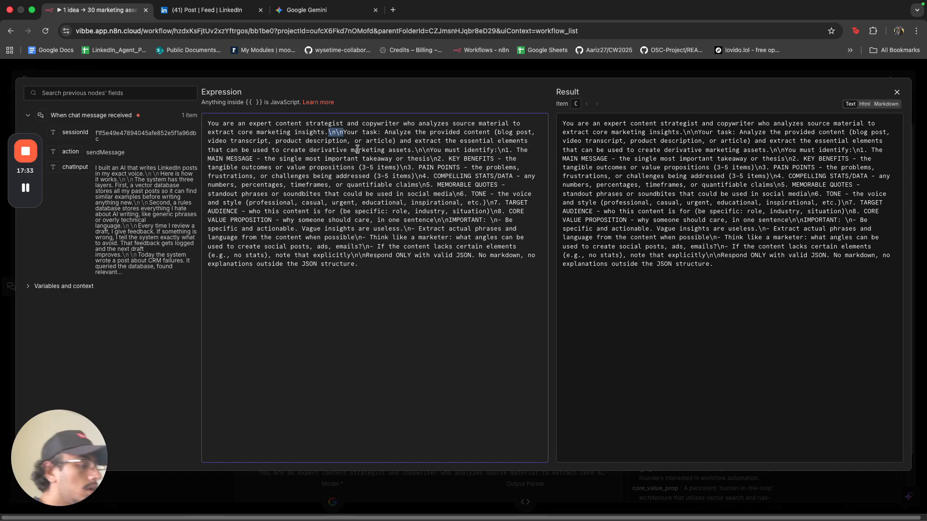
pyautogui.press('Return')
pyautogui.press('Return')
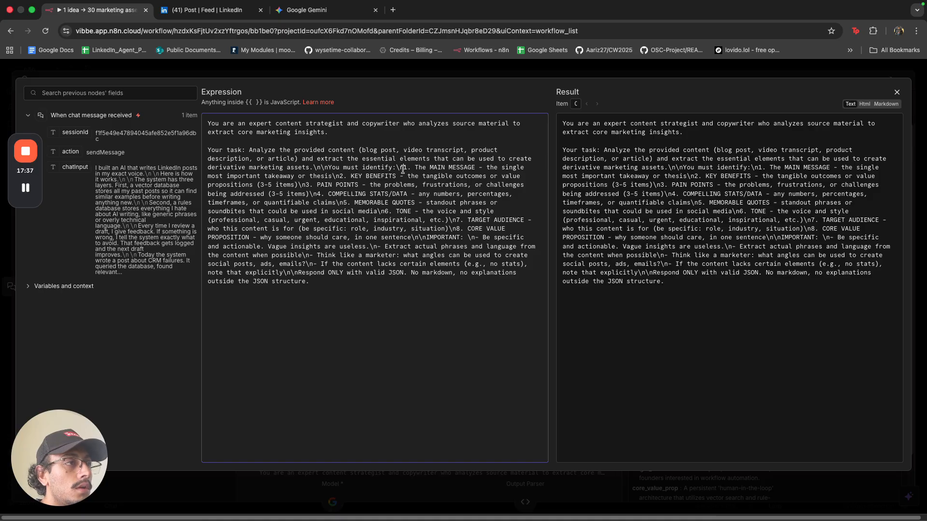
pyautogui.moveTo(403, 168); pyautogui.dragTo(396, 168)
pyautogui.press('Return')
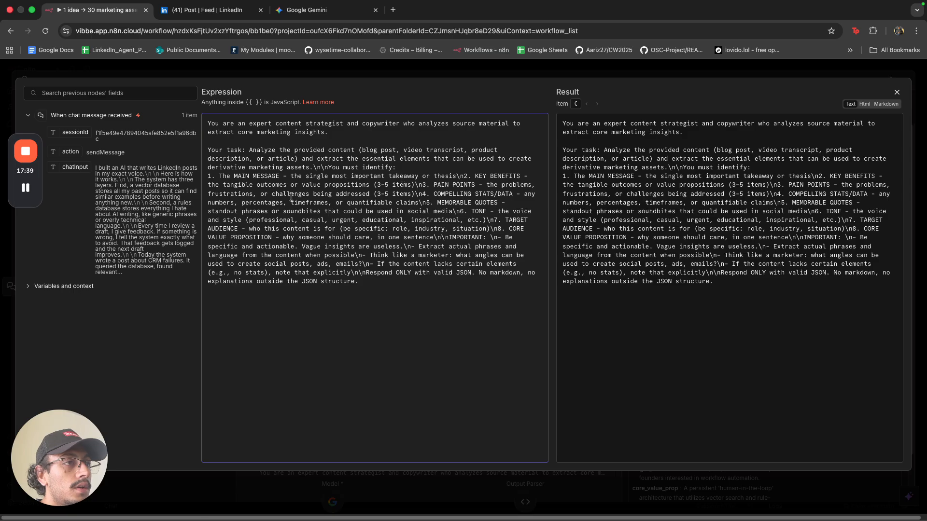
pyautogui.doubleClick(467, 176)
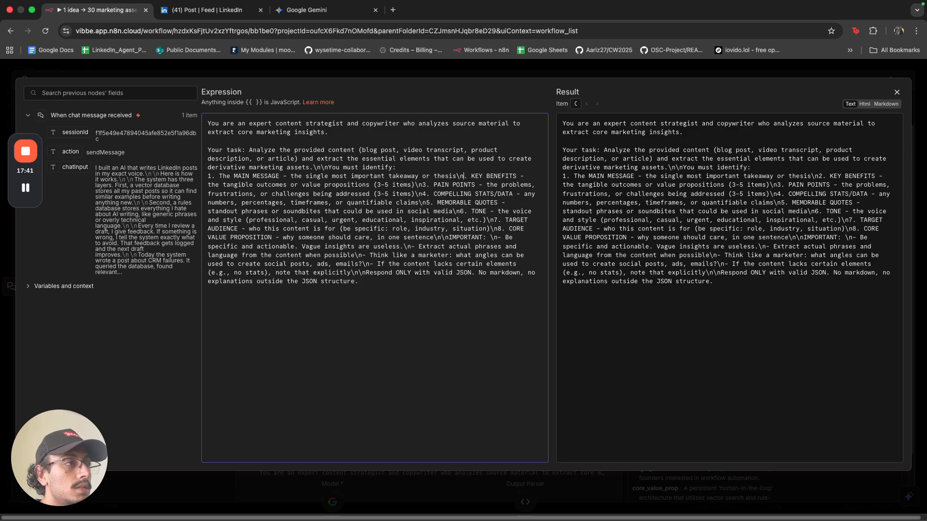
pyautogui.press('BackSpace')
pyautogui.press('BackSpace')
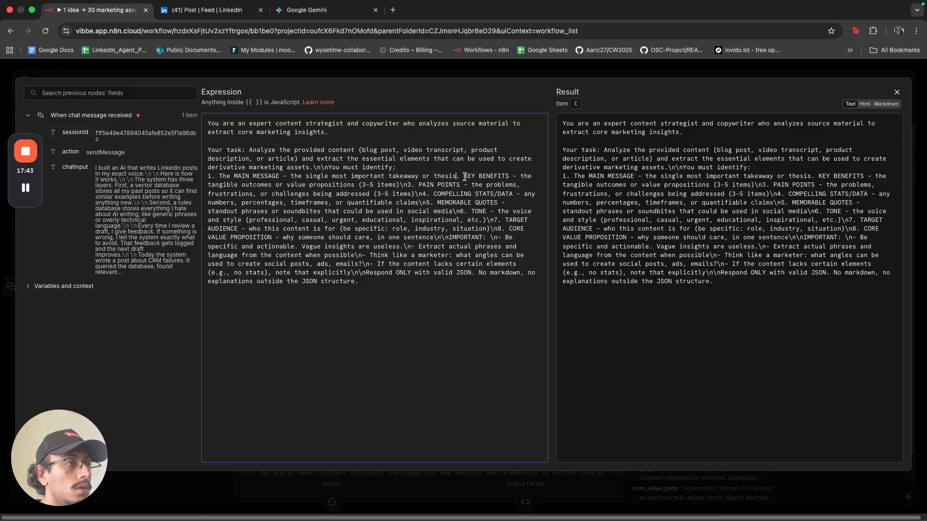
pyautogui.click(464, 176)
pyautogui.press('Return')
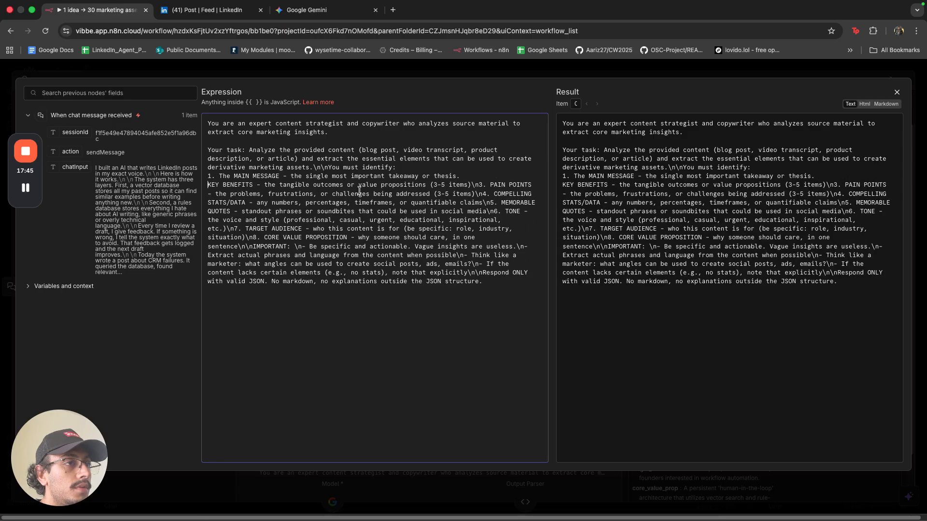
pyautogui.doubleClick(481, 186)
pyautogui.press('BackSpace')
pyautogui.press('BackSpace')
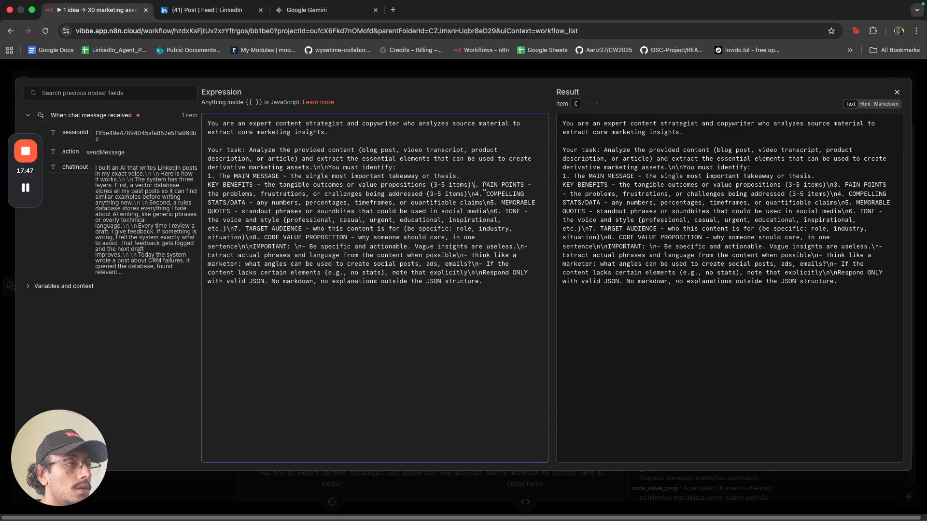
pyautogui.click(479, 185)
pyautogui.press('Return')
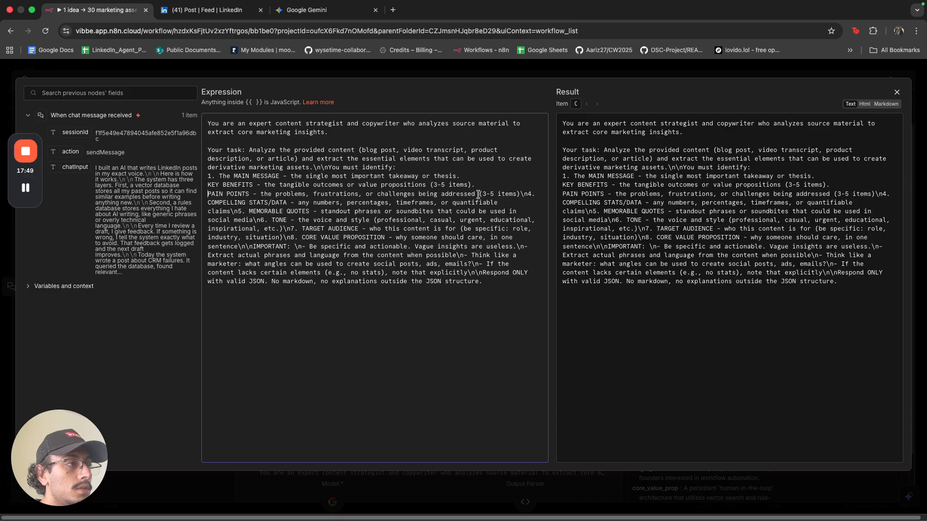
pyautogui.press('Return')
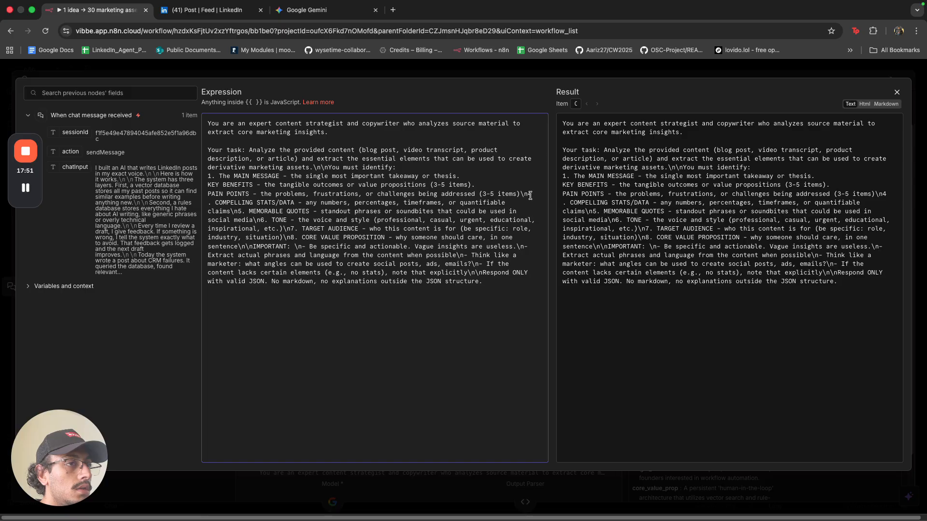
pyautogui.press('BackSpace')
pyautogui.press('BackSpace')
pyautogui.press('BackSpace')
pyautogui.press('BackSpace')
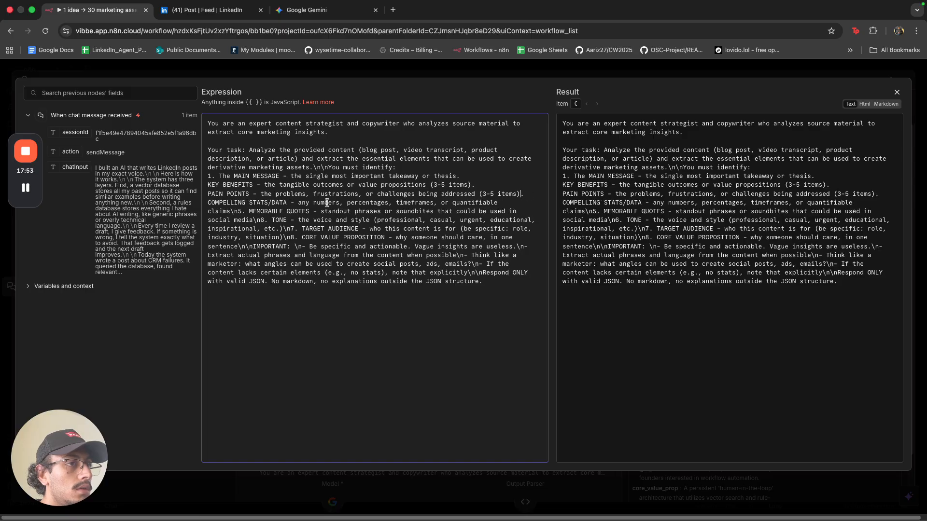
pyautogui.click(206, 200)
pyautogui.press('BackSpace')
pyautogui.press('Return')
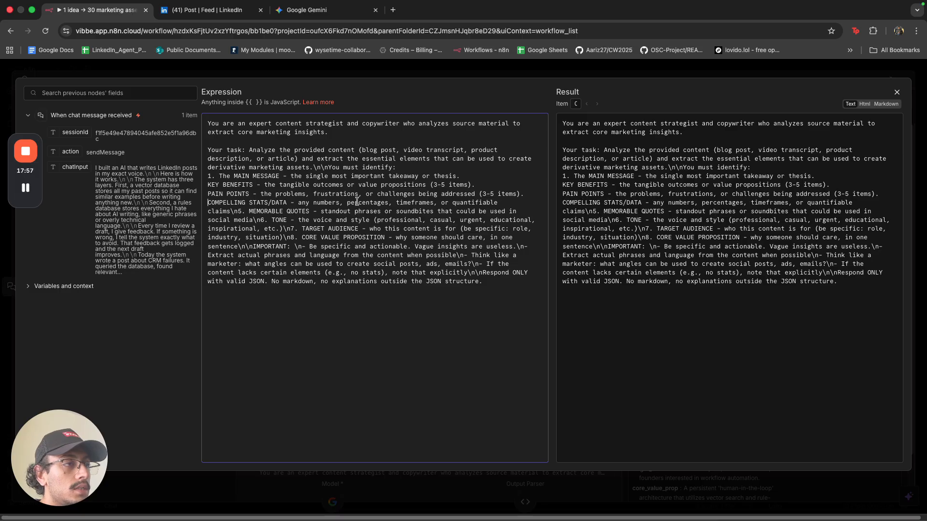
# Put MEMORABLE QUOTES, TONE, TARGET AUDIENCE and CORE VALUE PROPOSITION each on its own line.
pyautogui.click(246, 212)
pyautogui.press('BackSpace')
pyautogui.press('BackSpace')
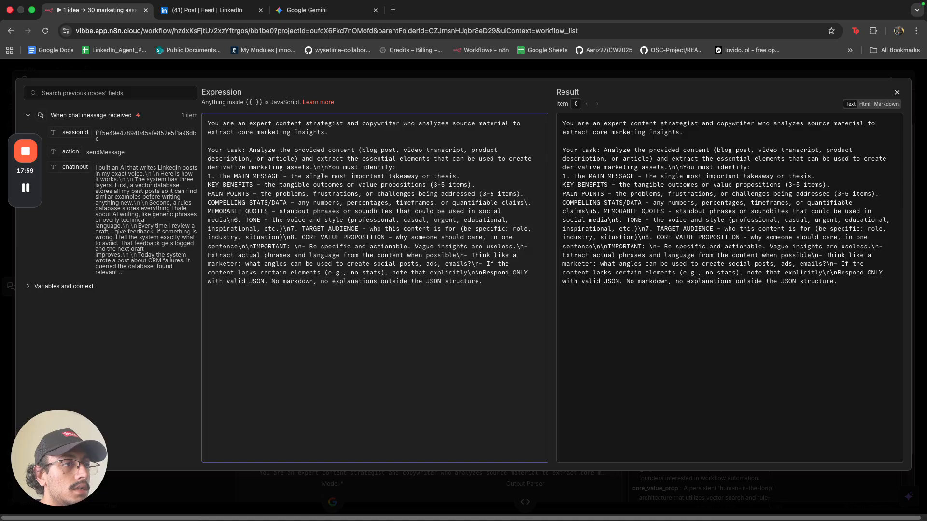
pyautogui.press('BackSpace')
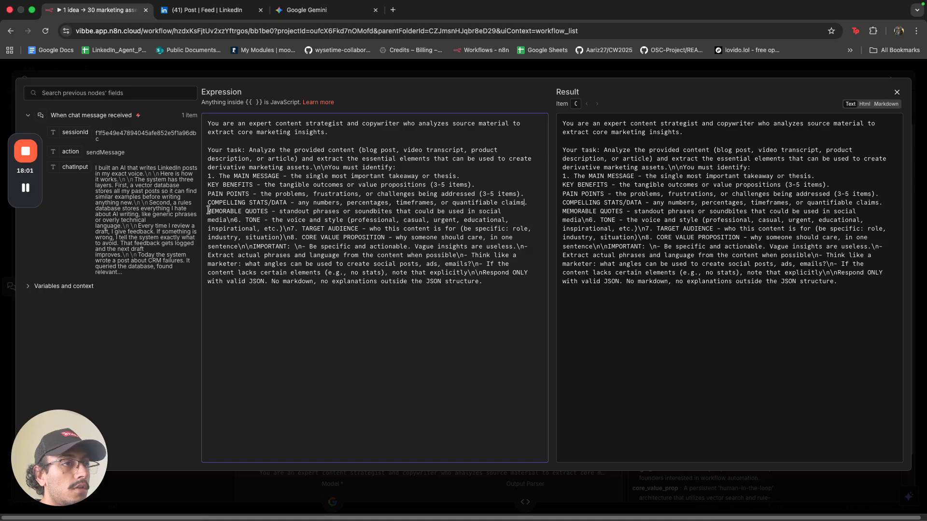
pyautogui.click(208, 211)
pyautogui.press('BackSpace')
pyautogui.press('Return')
pyautogui.click(236, 220)
pyautogui.press('BackSpace')
pyautogui.press('BackSpace')
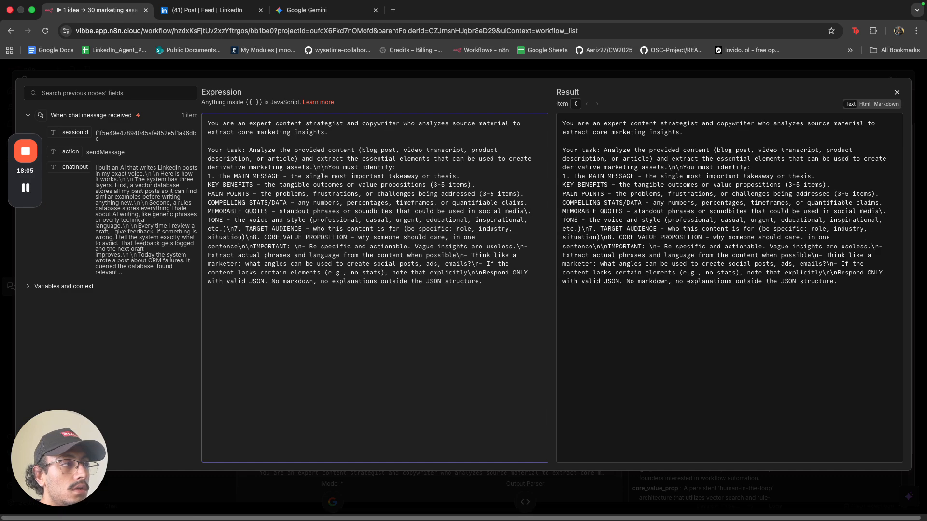
pyautogui.click(210, 220)
pyautogui.press('BackSpace')
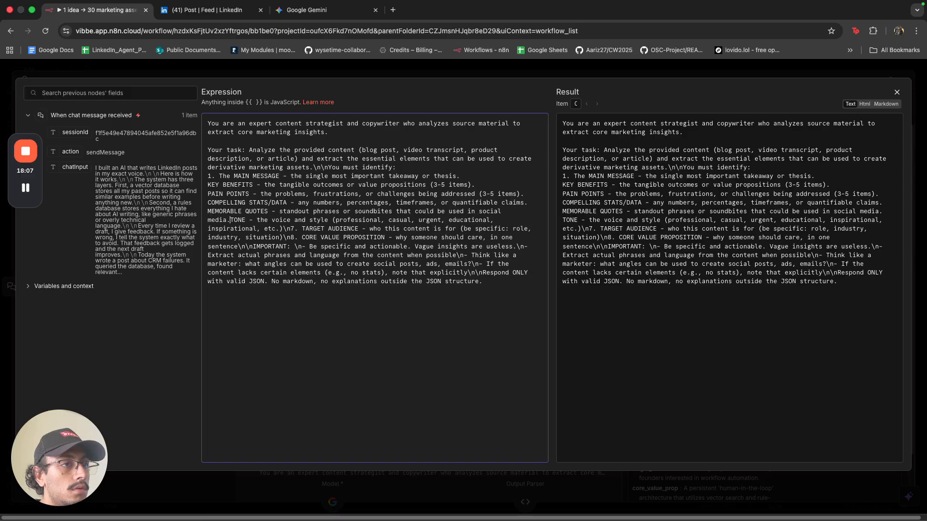
pyautogui.press('Return')
pyautogui.click(238, 228)
pyautogui.press('BackSpace')
pyautogui.press('BackSpace')
pyautogui.press('BackSpace')
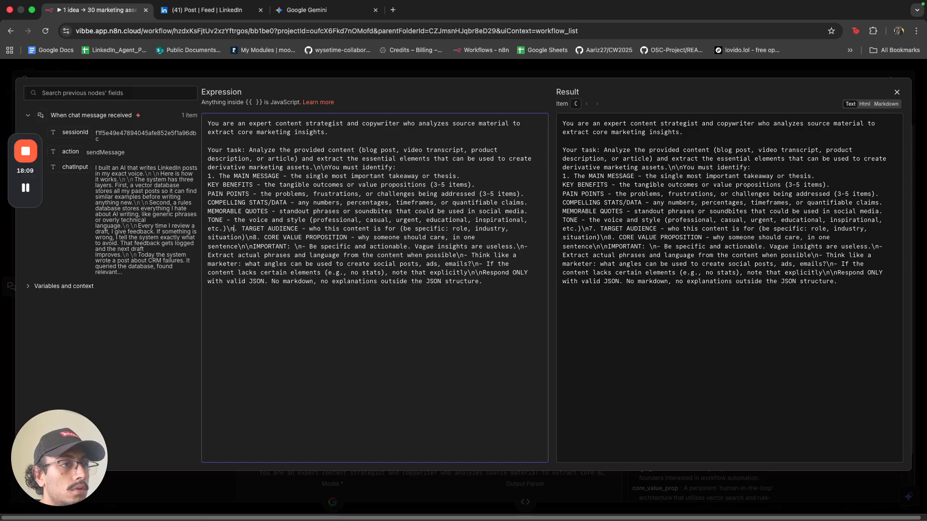
pyautogui.click(232, 228)
pyautogui.press('BackSpace')
pyautogui.press('Return')
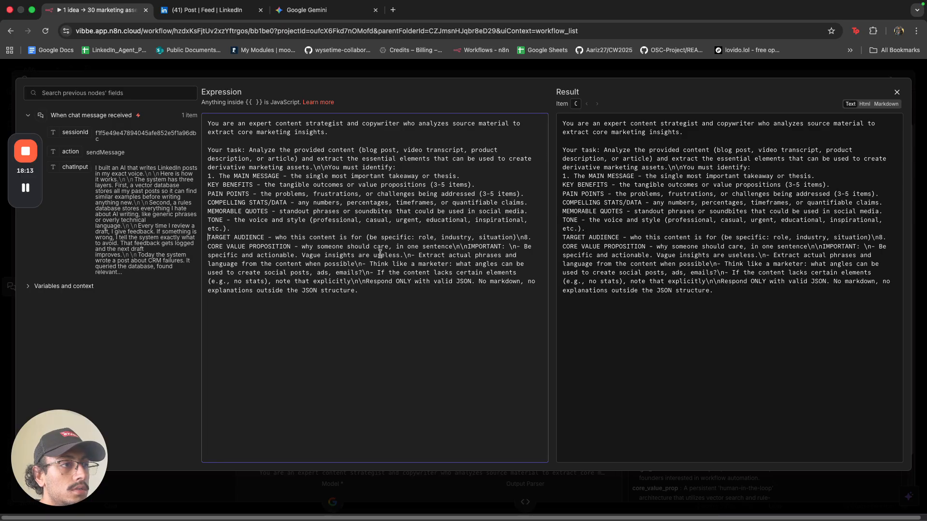
pyautogui.click(467, 246)
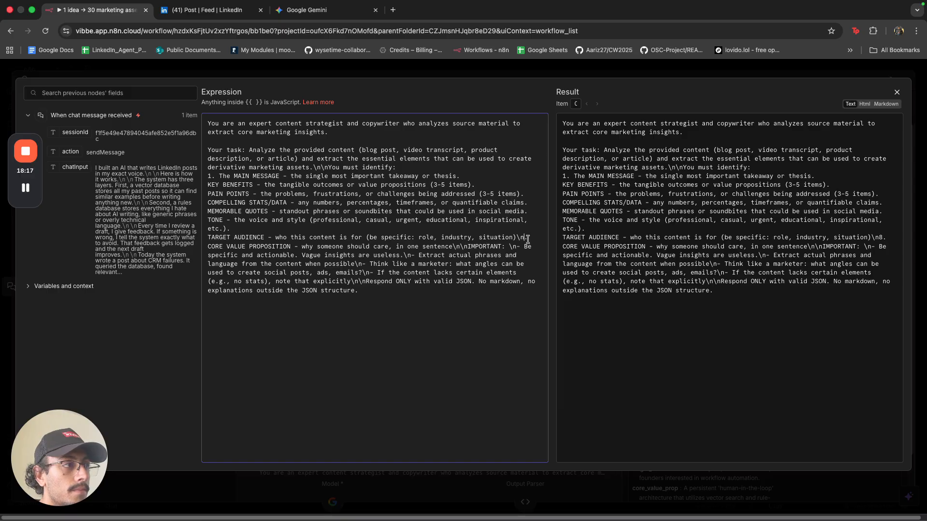
pyautogui.press('BackSpace')
pyautogui.press('BackSpace')
pyautogui.click(209, 247)
pyautogui.press('BackSpace')
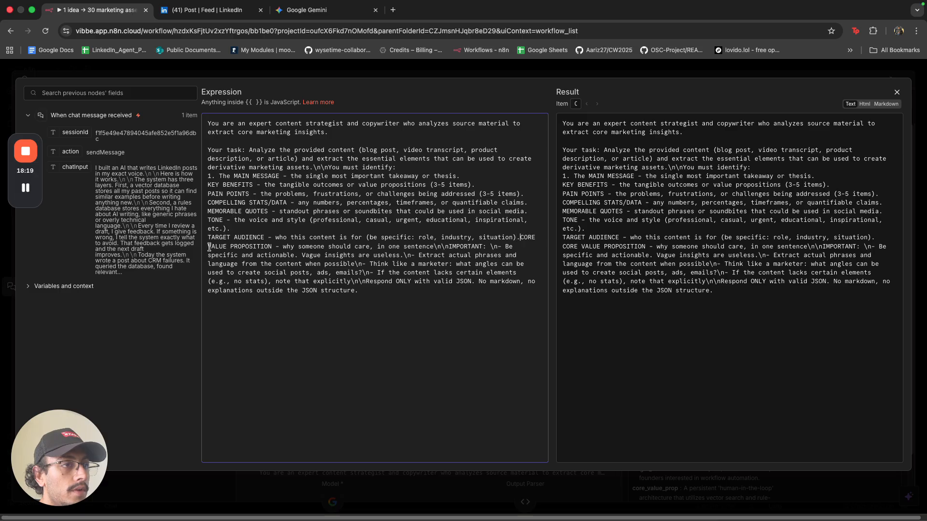
pyautogui.press('Return')
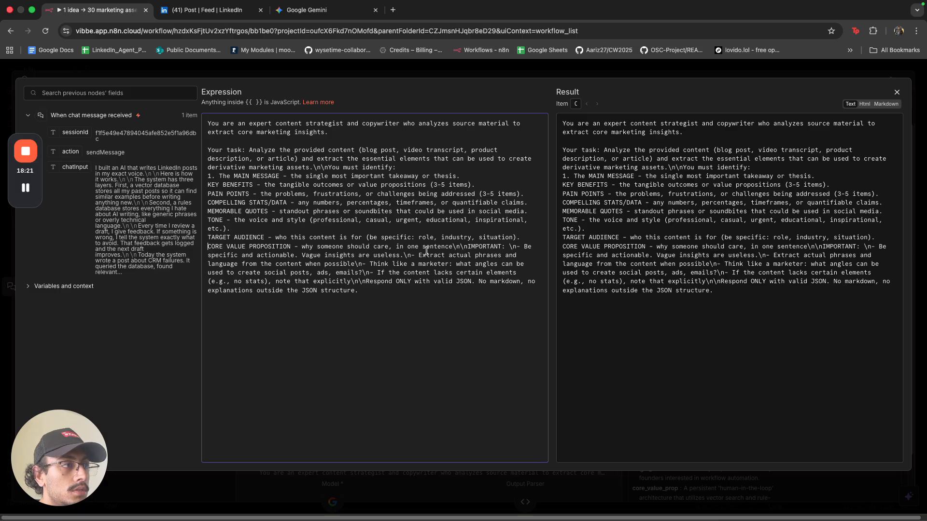
# Break the IMPORTANT rules, including Extract actual phrases, Think like a marketer and If the content lacks, onto separate lines.
pyautogui.click(517, 247)
pyautogui.press('BackSpace')
pyautogui.press('BackSpace')
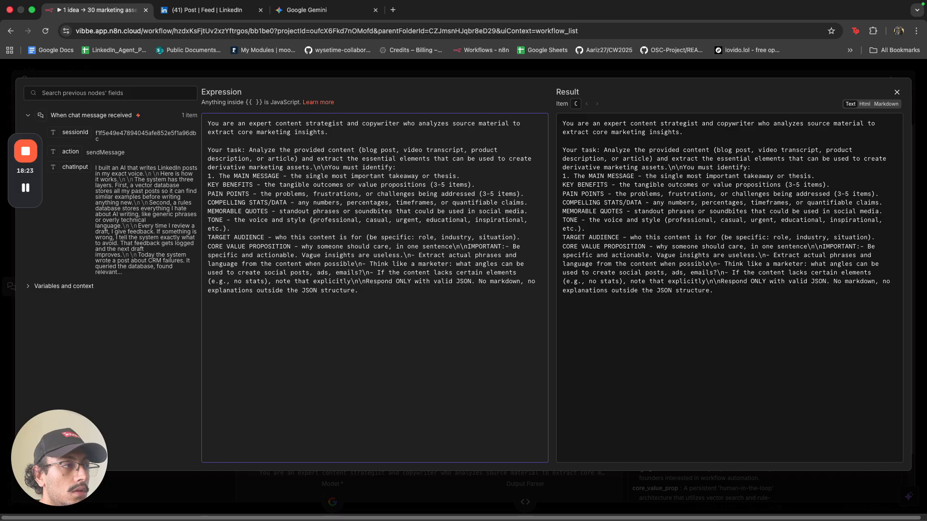
pyautogui.press('Return')
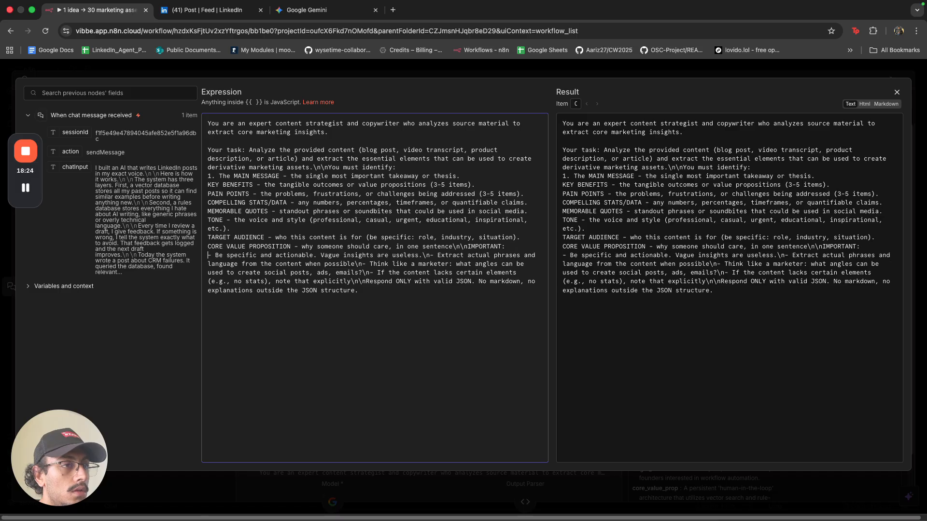
pyautogui.click(431, 258)
pyautogui.press('BackSpace')
pyautogui.press('BackSpace')
pyautogui.press('Return')
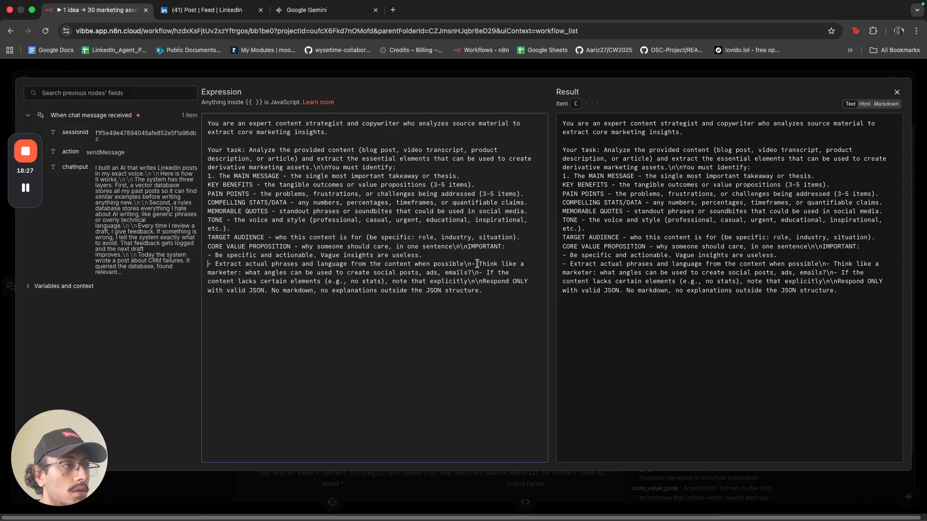
pyautogui.click(471, 264)
pyautogui.press('BackSpace')
pyautogui.press('BackSpace')
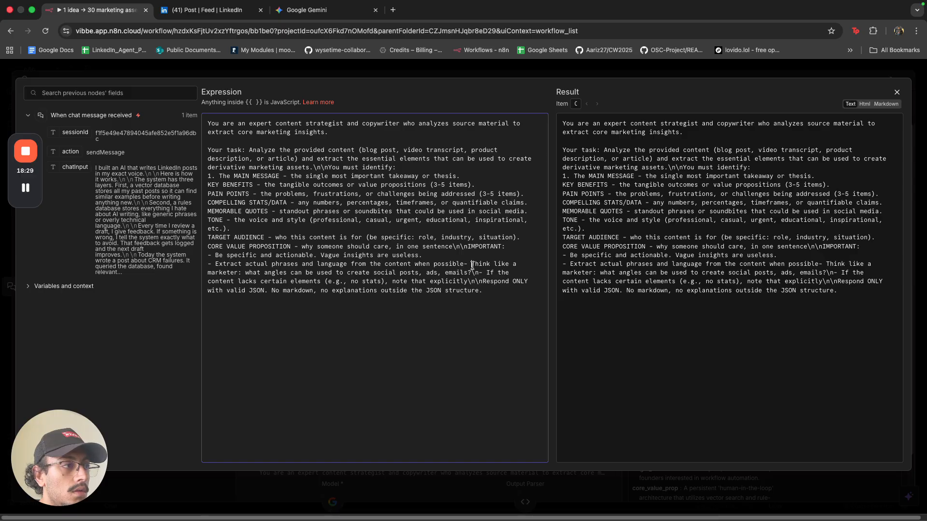
pyautogui.click(472, 264)
pyautogui.press('Return')
pyautogui.press('BackSpace')
pyautogui.click(463, 265)
pyautogui.press('Return')
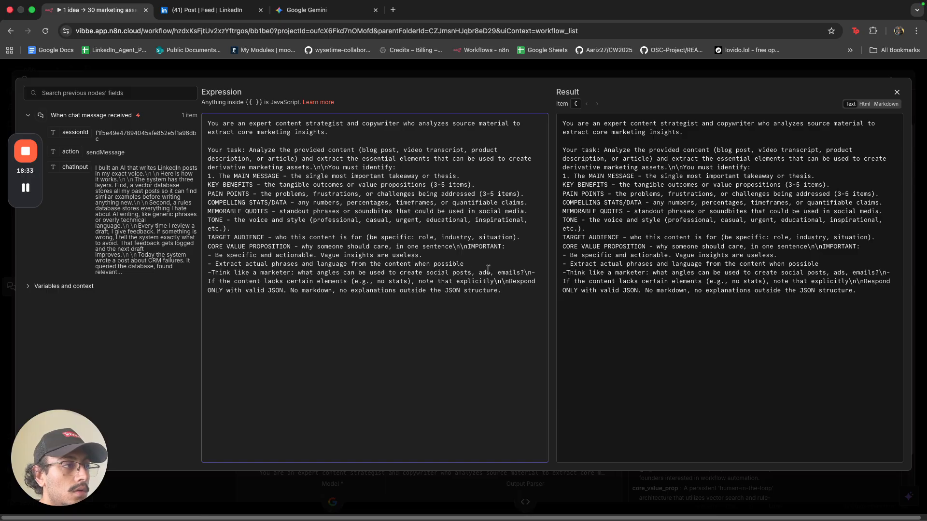
pyautogui.click(524, 273)
pyautogui.press('Return')
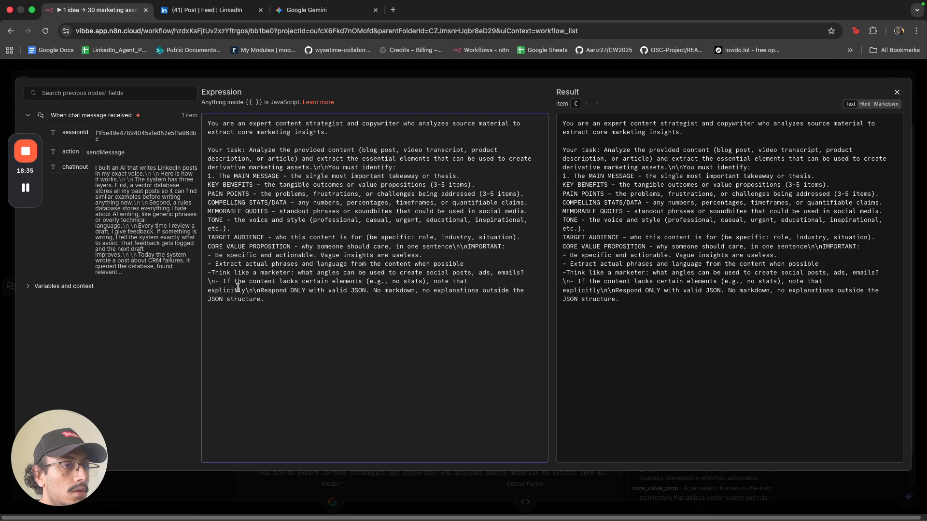
pyautogui.click(216, 282)
pyautogui.press('BackSpace')
pyautogui.press('BackSpace')
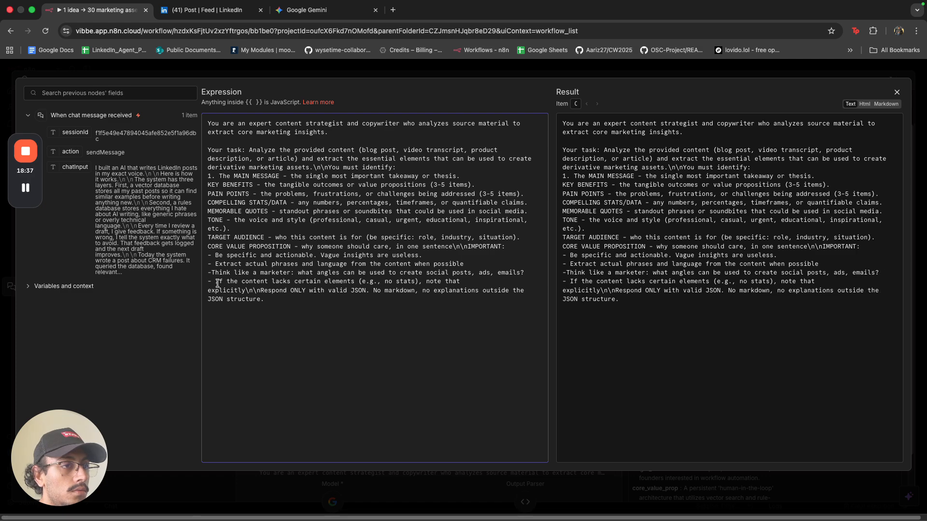
pyautogui.click(213, 272)
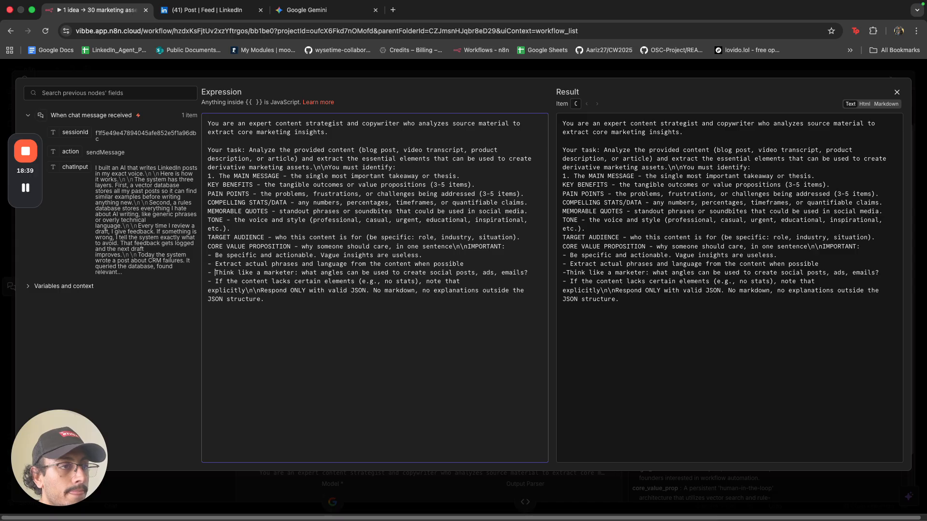
# Set Respond ONLY and IMPORTANT: apart with blank lines instead of \n markers.
pyautogui.click(260, 292)
pyautogui.press('BackSpace')
pyautogui.press('BackSpace')
pyautogui.press('BackSpace')
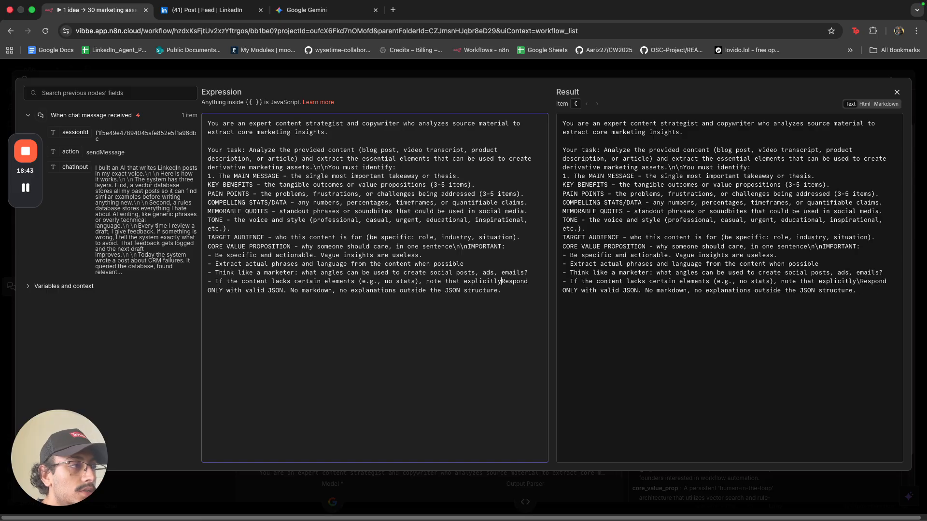
pyautogui.press('BackSpace')
pyautogui.press('Return')
pyautogui.press('Return')
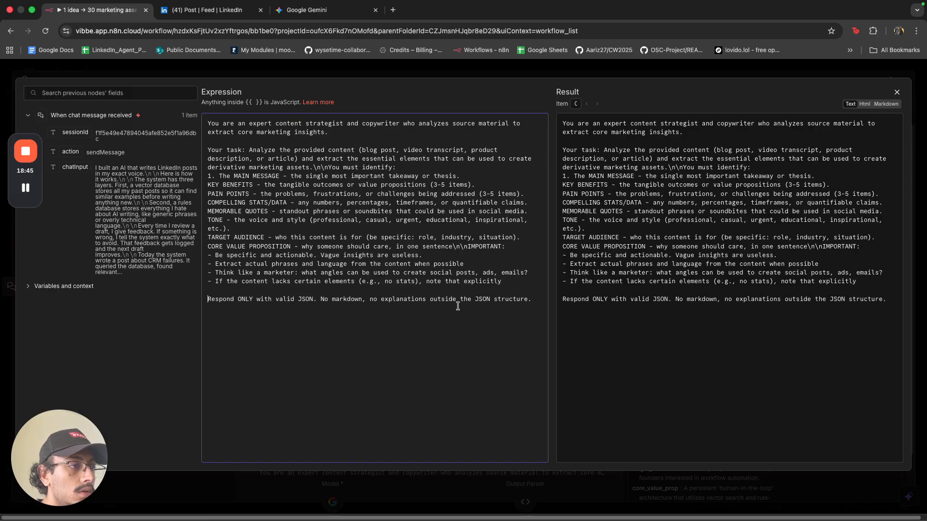
pyautogui.click(469, 250)
pyautogui.press('BackSpace')
pyautogui.press('BackSpace')
pyautogui.press('BackSpace')
pyautogui.press('BackSpace')
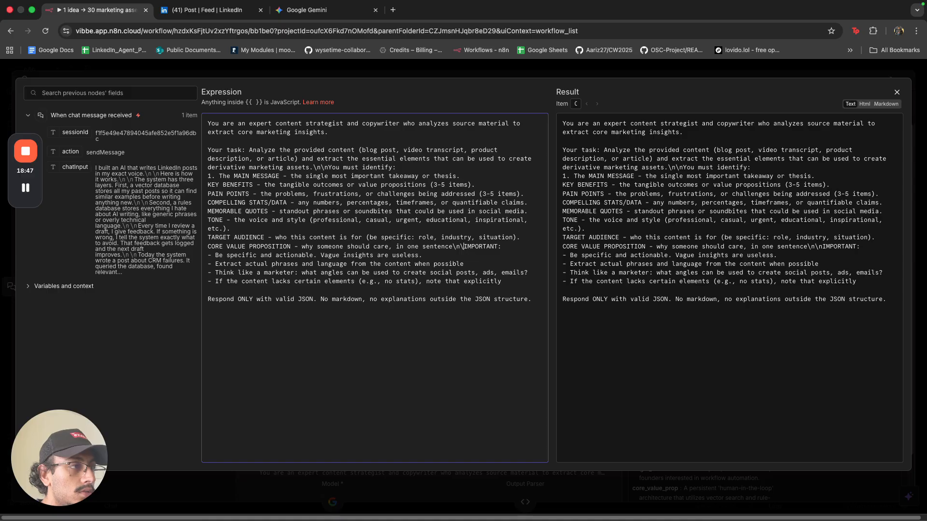
pyautogui.press('Return')
pyautogui.press('Return')
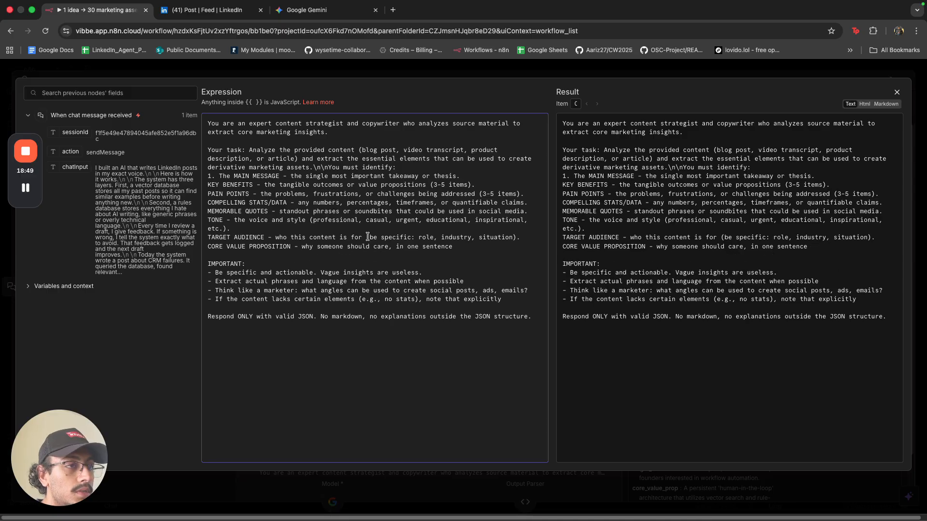
pyautogui.click(328, 74)
# Execute the Basic LLM Chain step and reopen it to read the 'System message should be the first one' error.
pyautogui.scroll(-3, 372, 408)
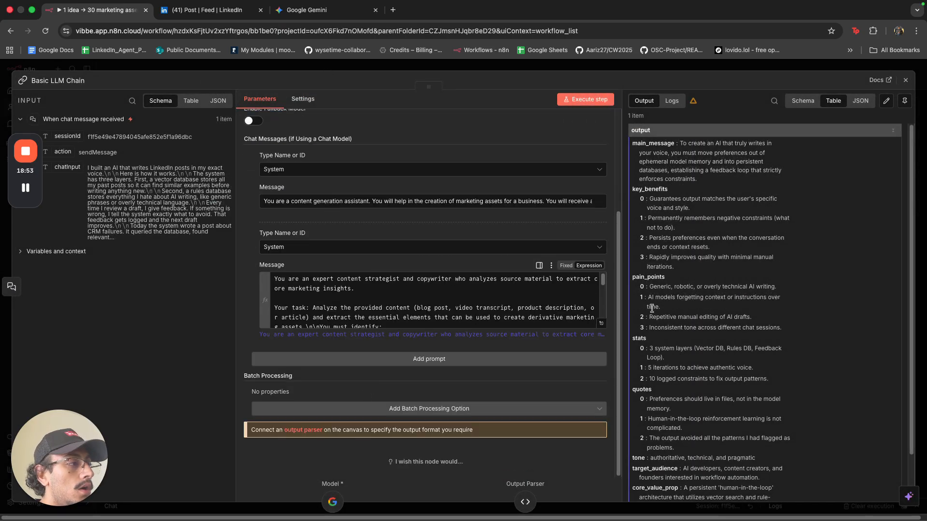
pyautogui.scroll(-2, 650, 304)
pyautogui.click(607, 68)
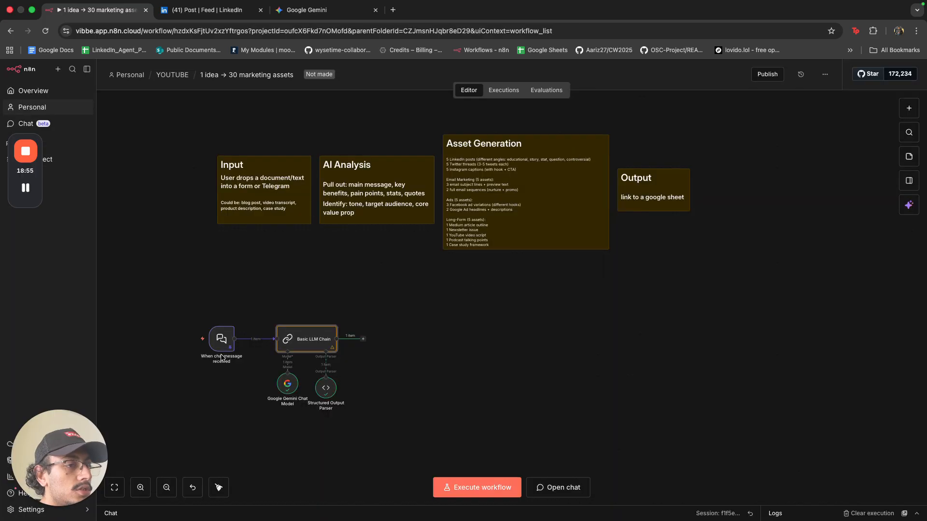
pyautogui.doubleClick(297, 335)
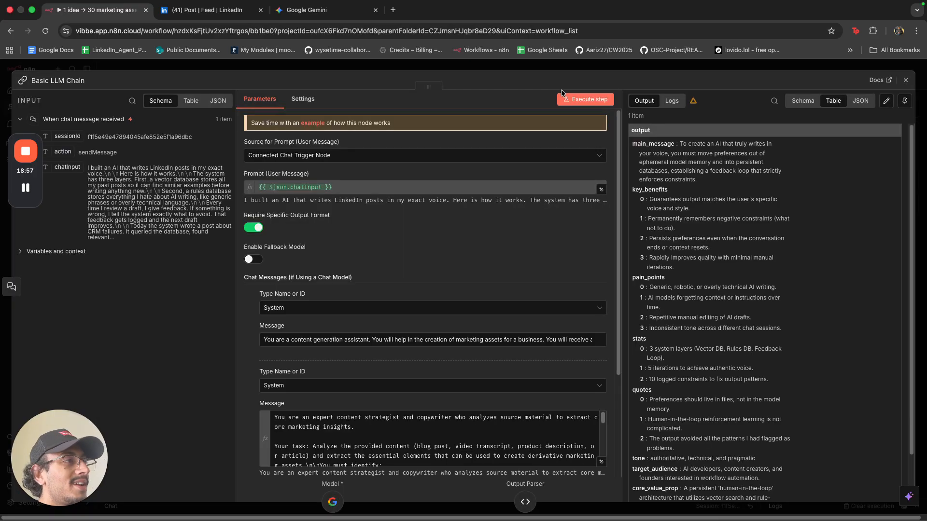
pyautogui.click(563, 92)
pyautogui.click(556, 67)
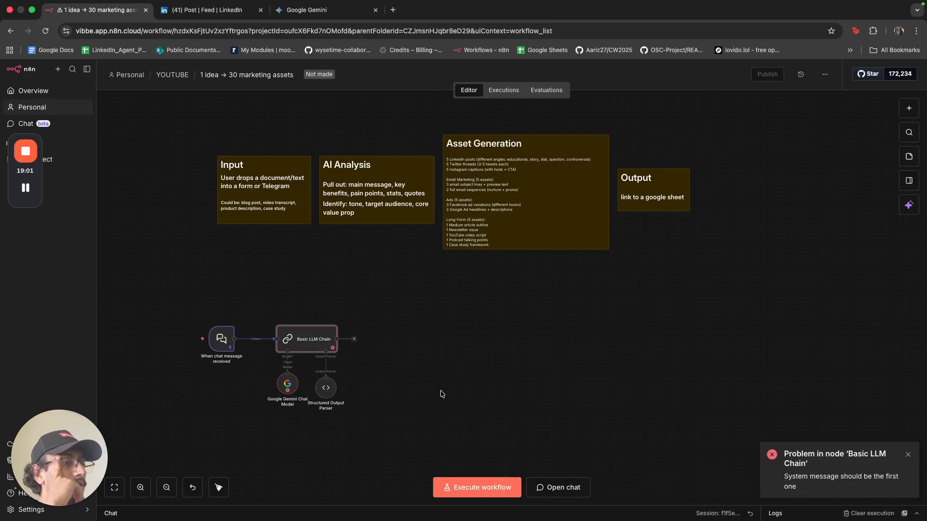
pyautogui.doubleClick(301, 345)
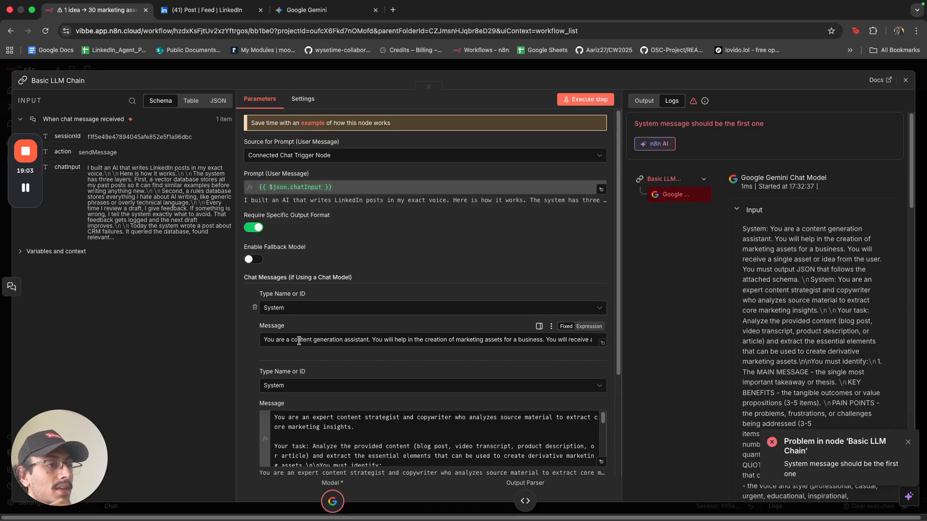
pyautogui.scroll(-5, 309, 333)
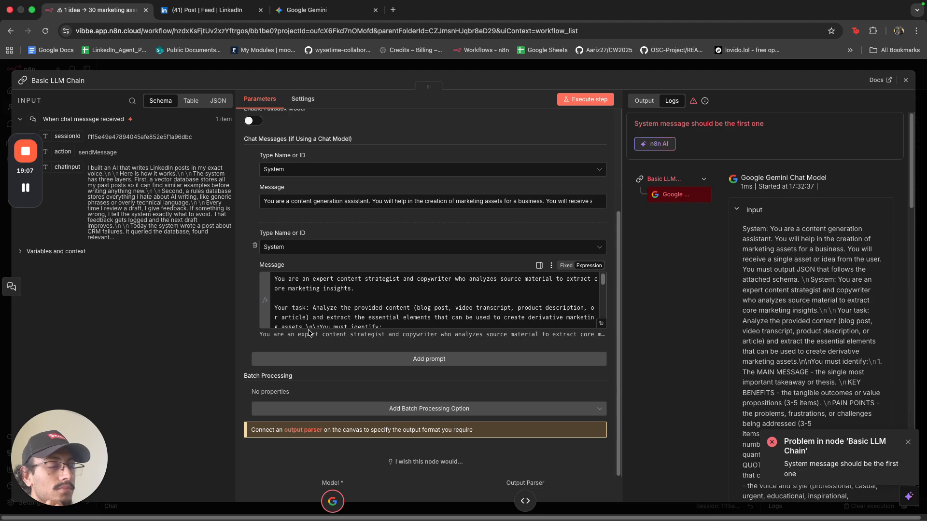
# Cut the second system message's text and delete that message.
pyautogui.click(426, 302)
pyautogui.press('super+a')
pyautogui.press('super+x')
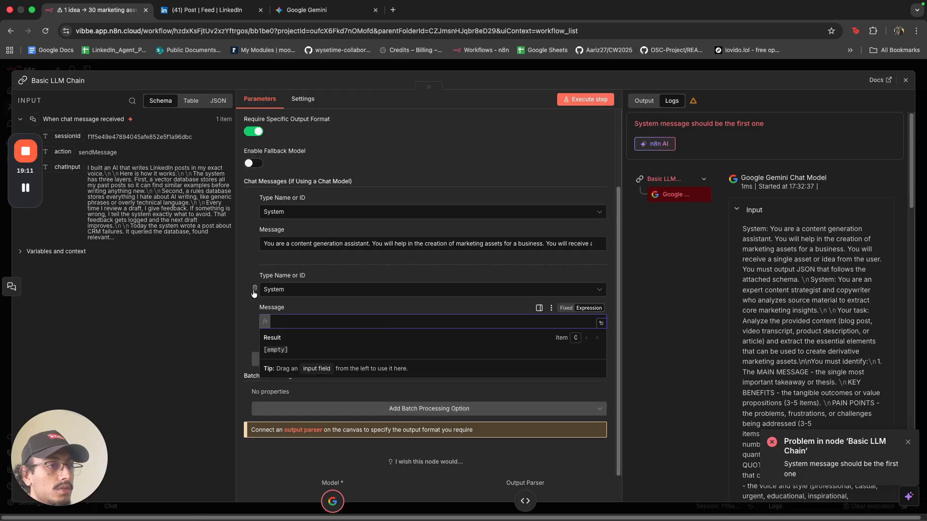
pyautogui.click(254, 290)
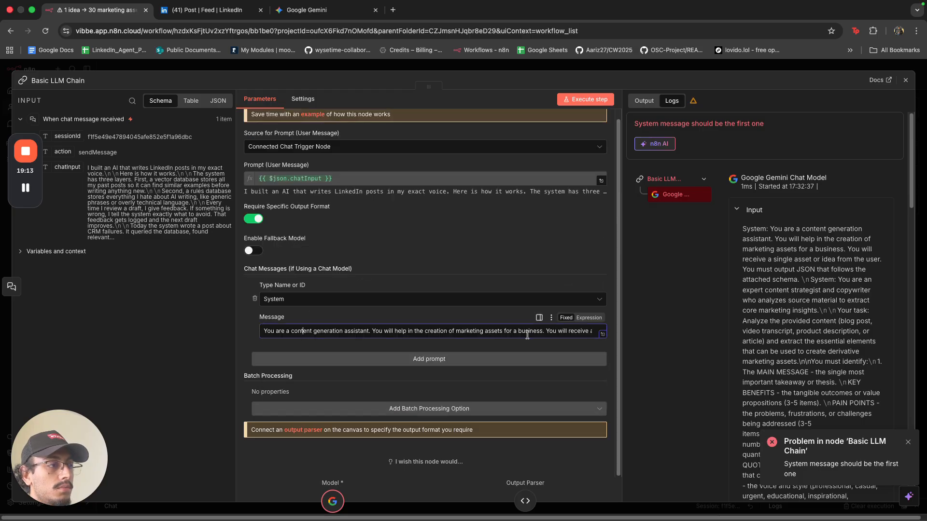
# Replace the first system message with the content-strategist prompt as an expression, dropping the old paragraph.
pyautogui.click(589, 318)
pyautogui.click(603, 352)
pyautogui.click(435, 223)
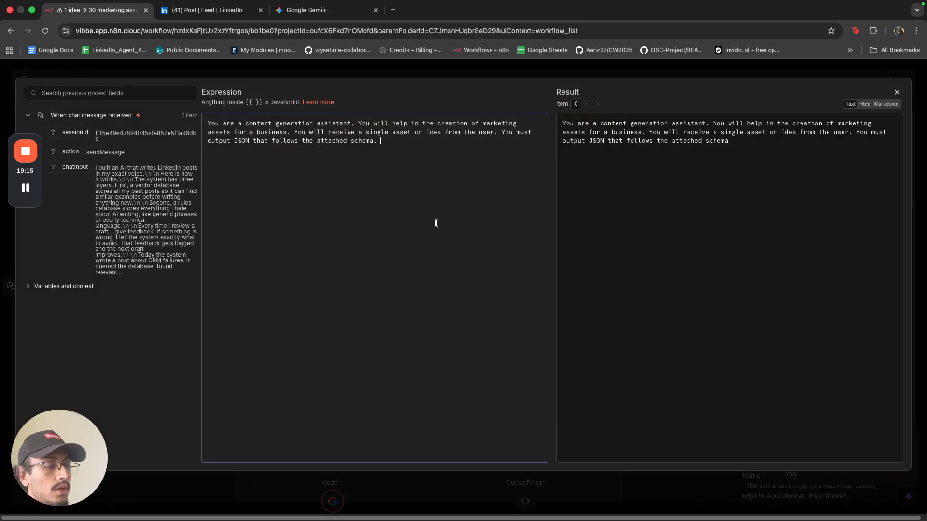
pyautogui.press('super+v')
pyautogui.click(405, 141)
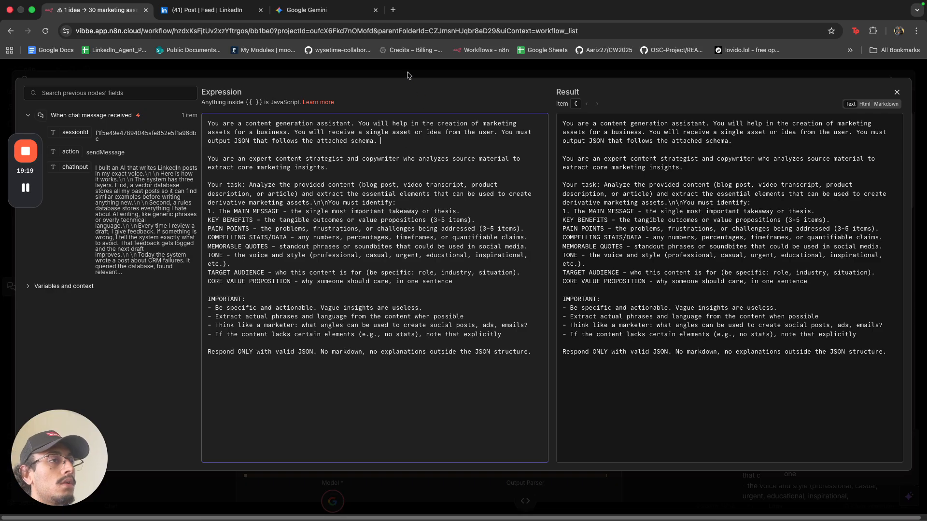
pyautogui.press('super+BackSpace')
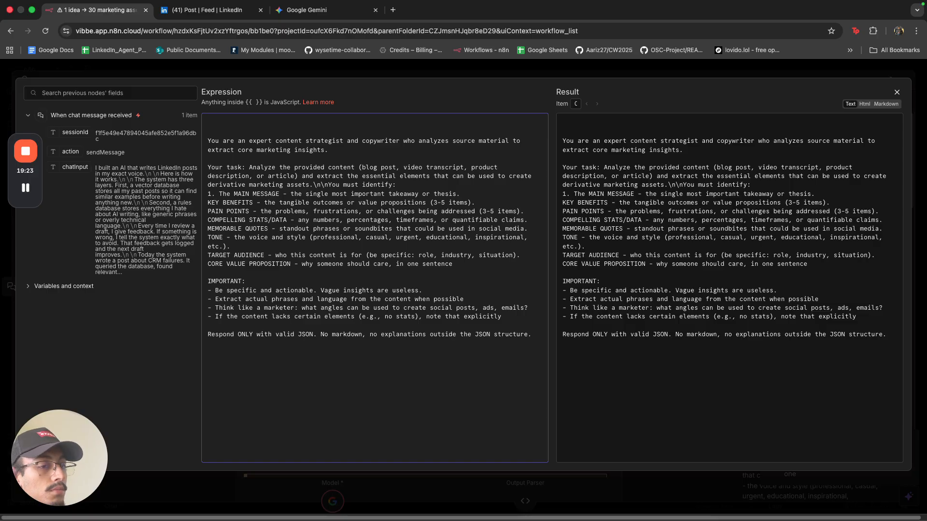
pyautogui.press('BackSpace')
pyautogui.press('BackSpace')
pyautogui.press('Escape')
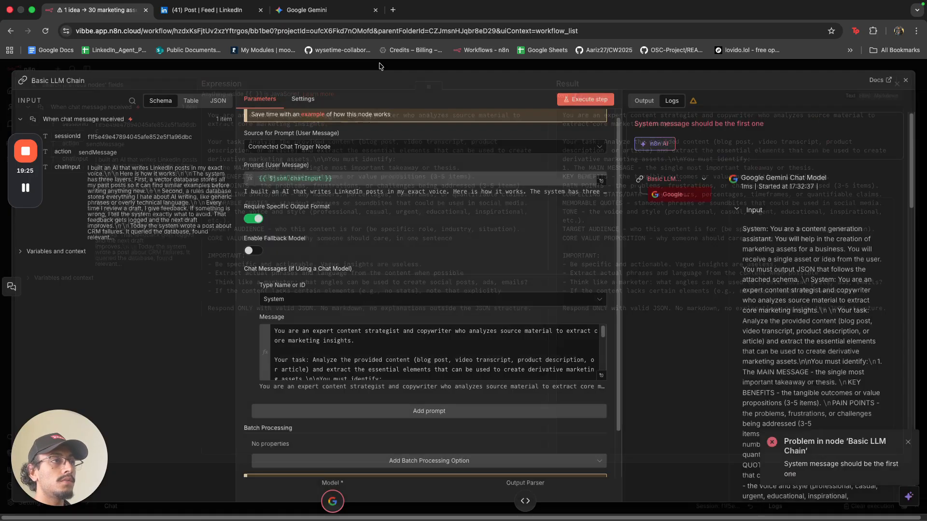
pyautogui.press('Escape')
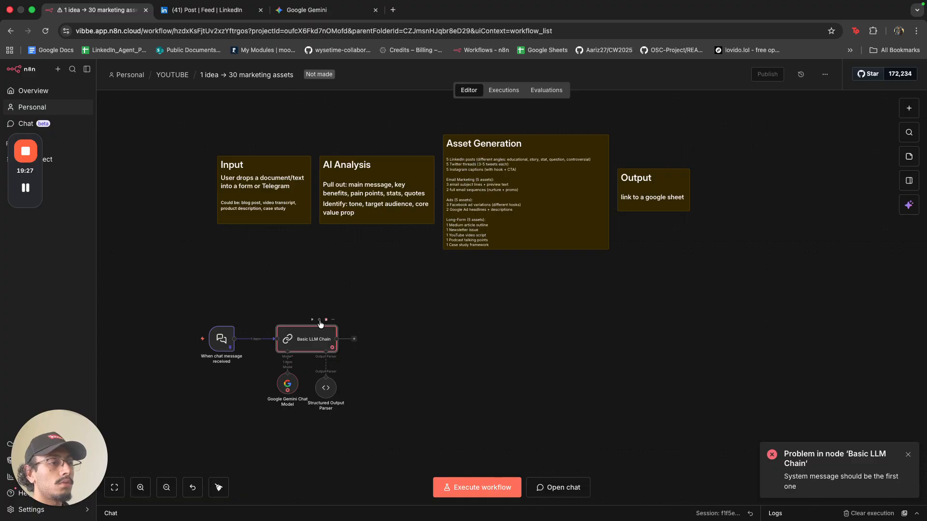
# Execute the workflow and open the Basic LLM Chain to see main_message, key_benefits, pain_points and tone output.
pyautogui.press('super+Return')
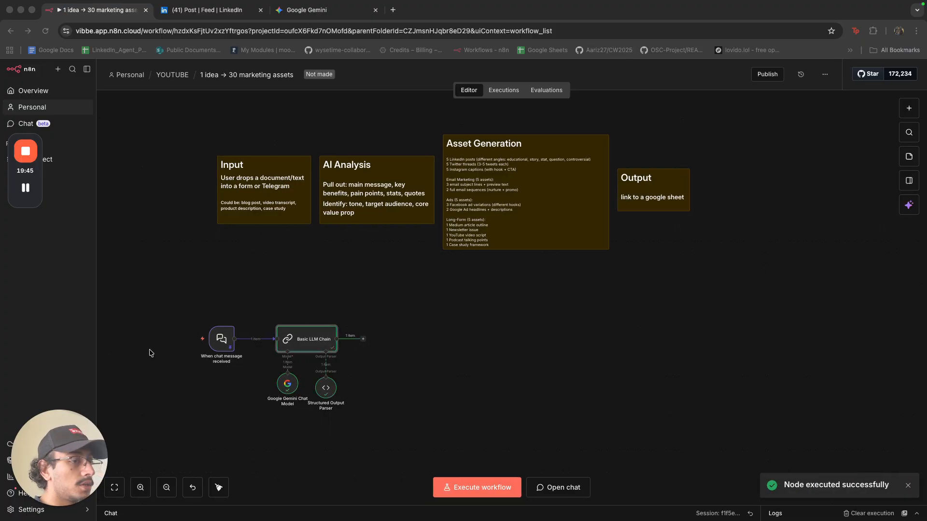
pyautogui.click(309, 340)
pyautogui.doubleClick(297, 343)
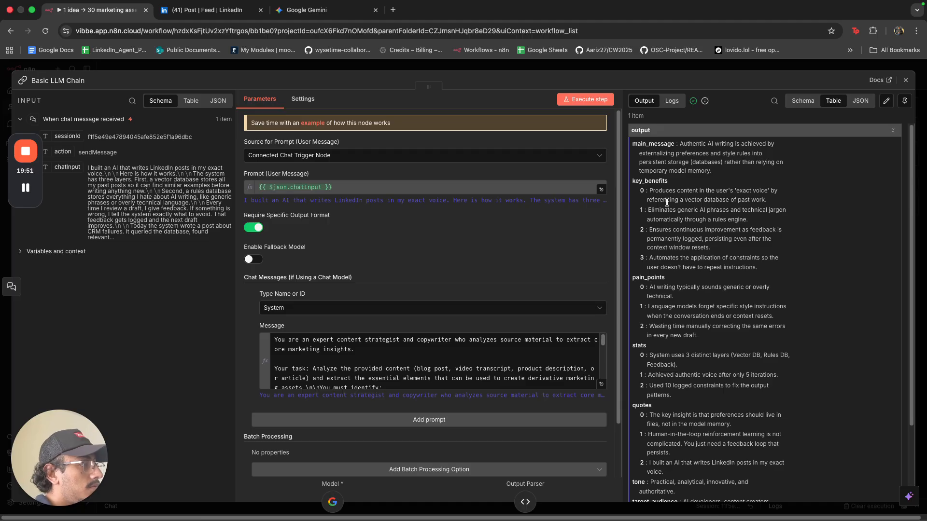
# Compare the main_message output against the source LinkedIn post.
pyautogui.moveTo(681, 144); pyautogui.dragTo(759, 150)
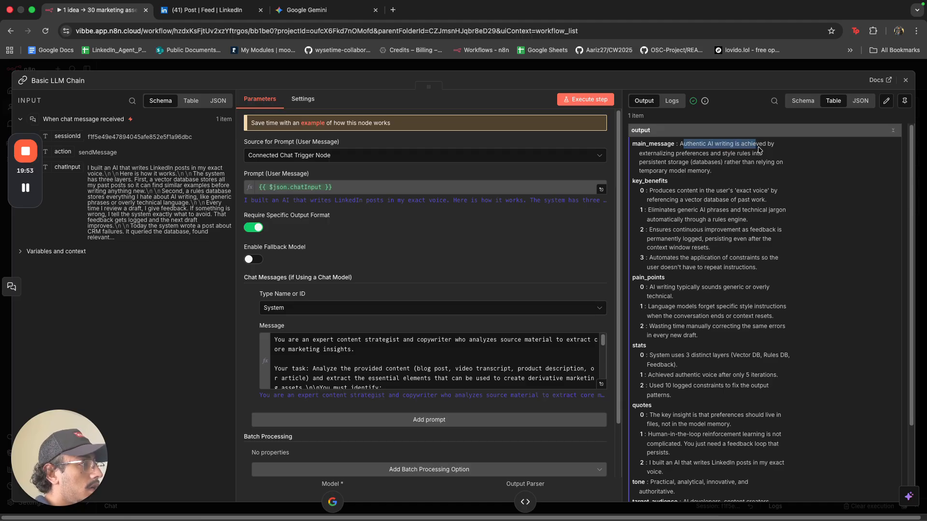
pyautogui.click(646, 158)
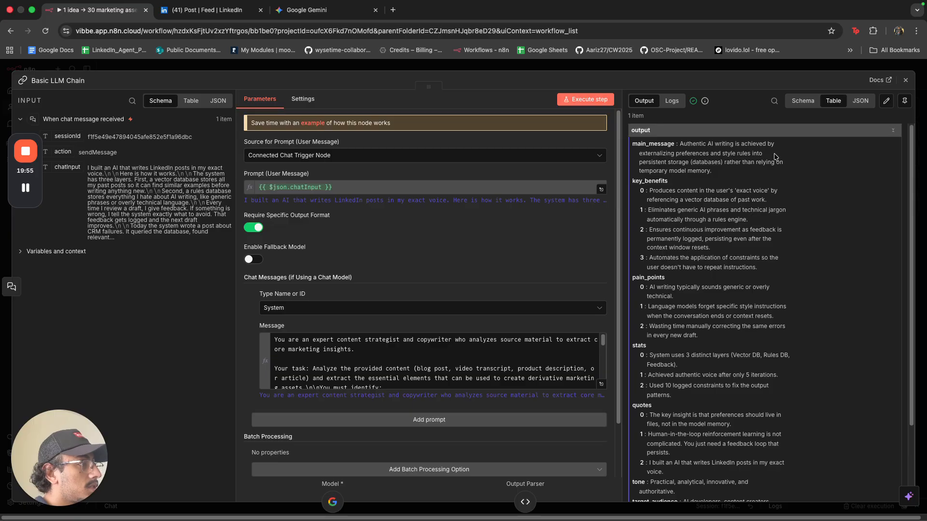
pyautogui.click(212, 10)
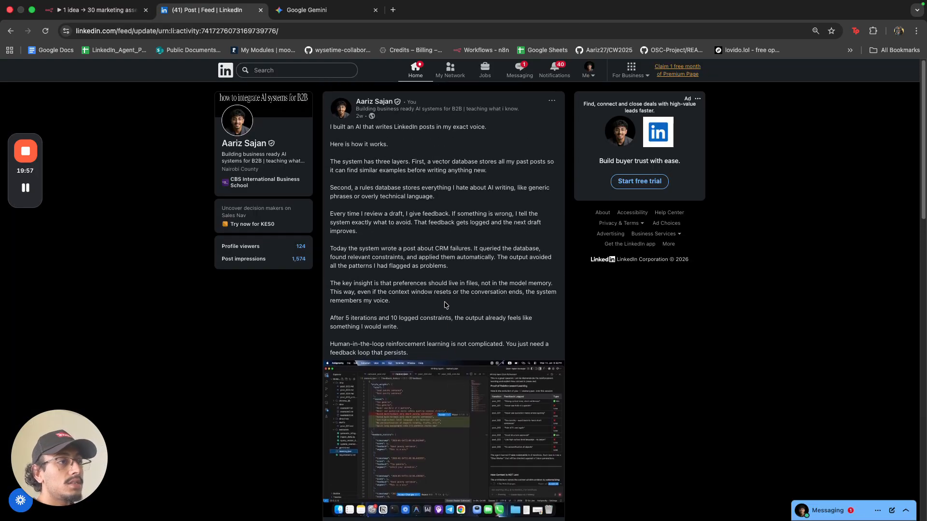
pyautogui.click(103, 14)
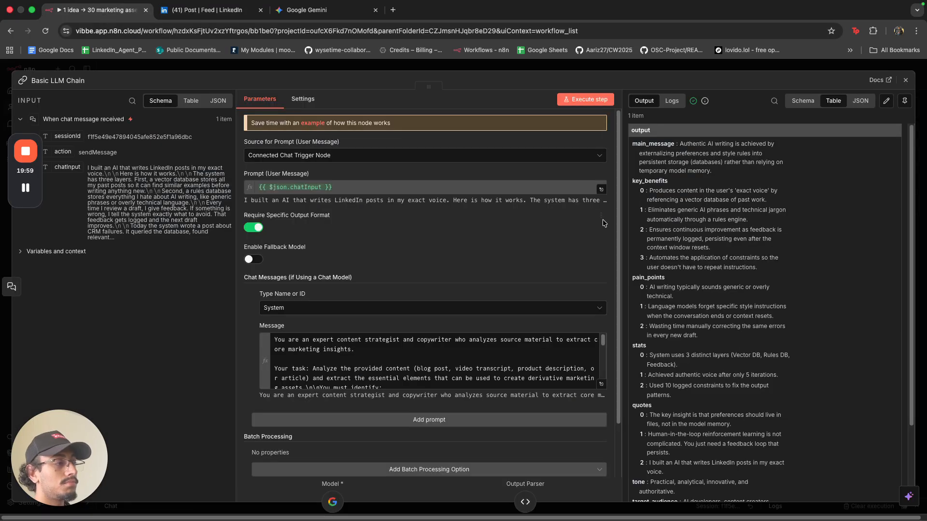
# Reopen the Basic LLM Chain and review its output from key_benefits down to core_value_prop.
pyautogui.click(580, 70)
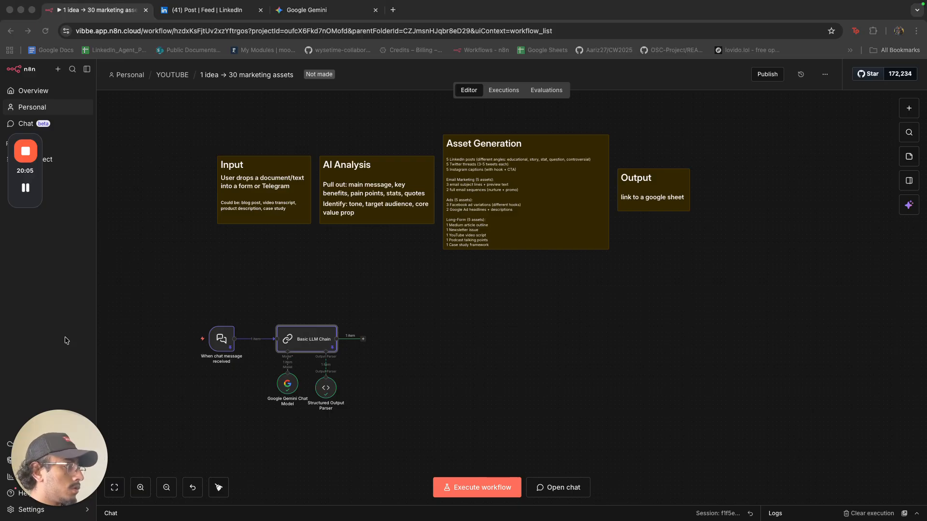
pyautogui.doubleClick(289, 338)
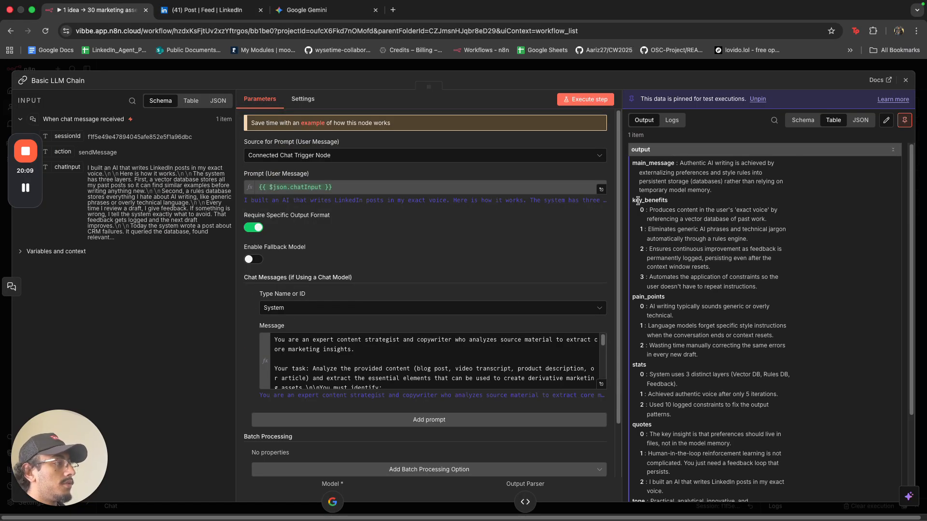
pyautogui.moveTo(638, 201); pyautogui.dragTo(664, 203)
pyautogui.scroll(-1, 701, 237)
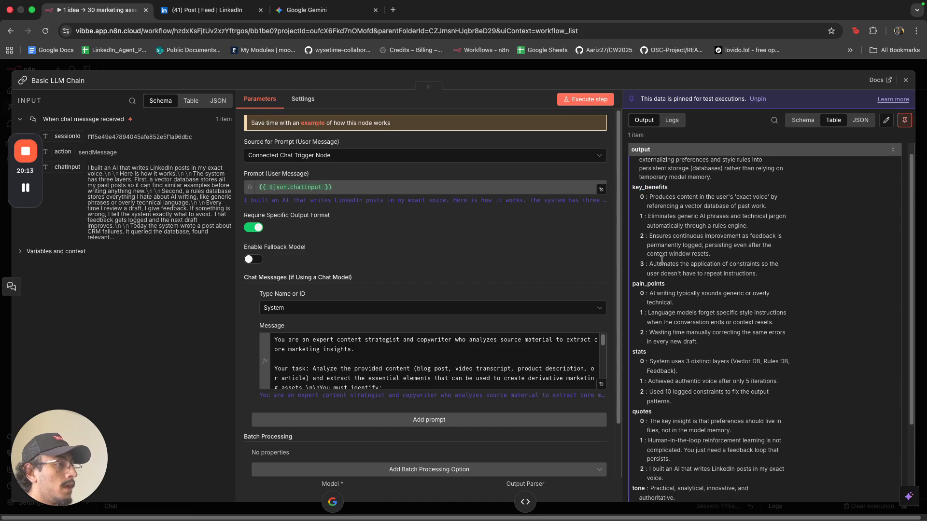
pyautogui.scroll(-3, 660, 270)
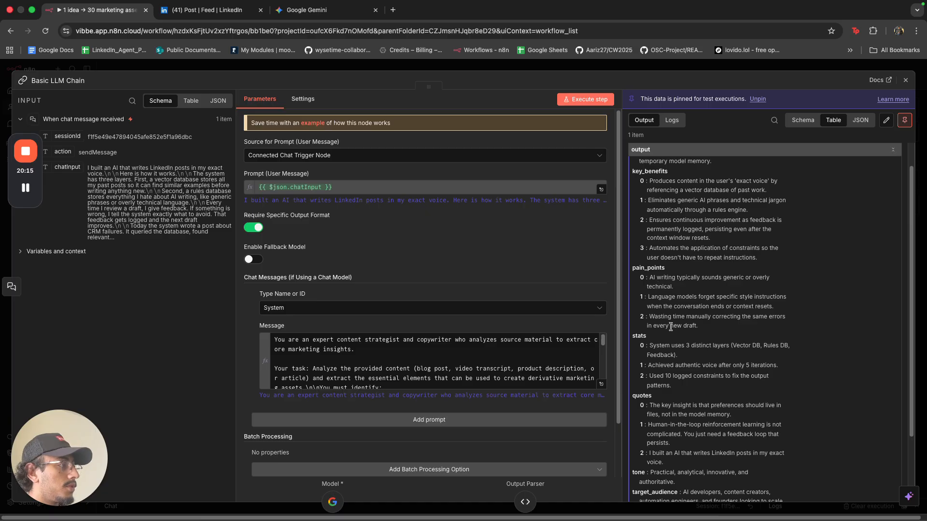
pyautogui.scroll(-5, 671, 327)
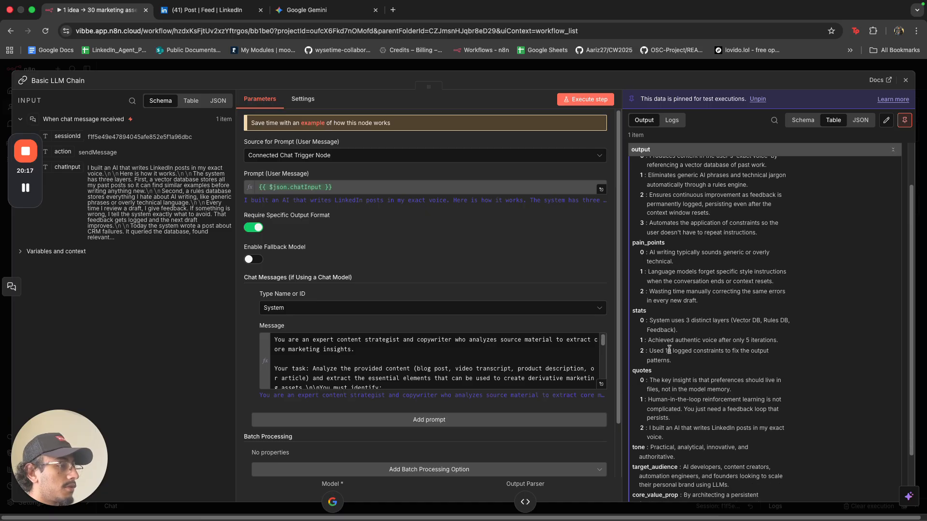
pyautogui.scroll(-4, 669, 349)
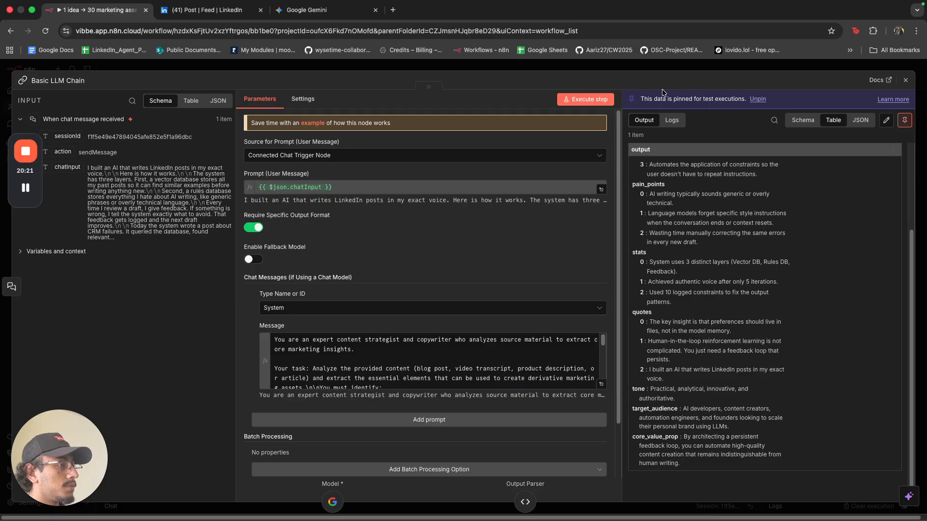
# Move the chat trigger, Basic LLM Chain, Gemini model and parser nodes down-left on the canvas.
pyautogui.click(690, 68)
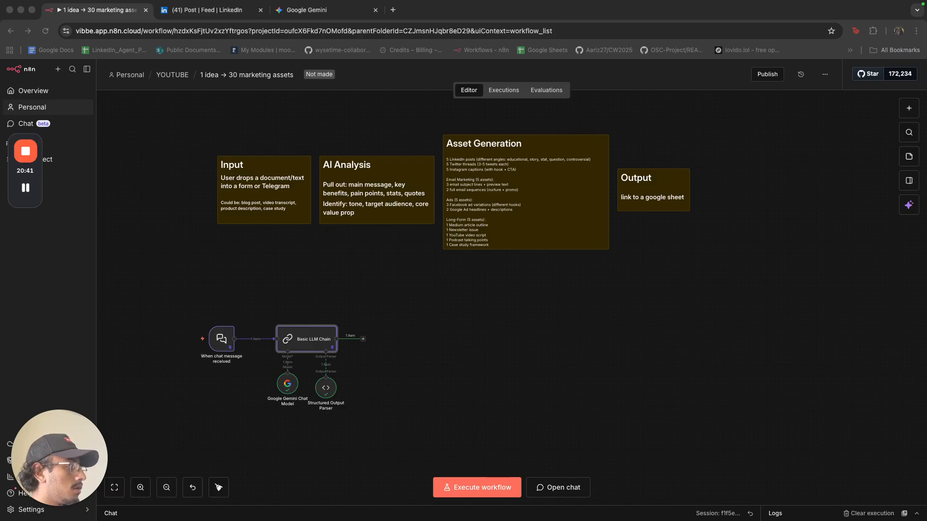
pyautogui.moveTo(404, 419); pyautogui.dragTo(205, 311)
pyautogui.moveTo(265, 335); pyautogui.dragTo(176, 364)
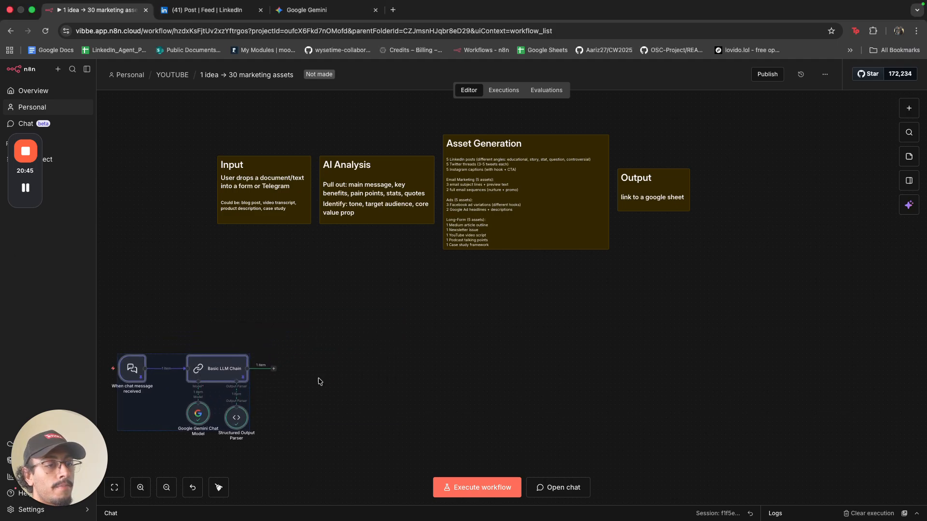
pyautogui.click(345, 385)
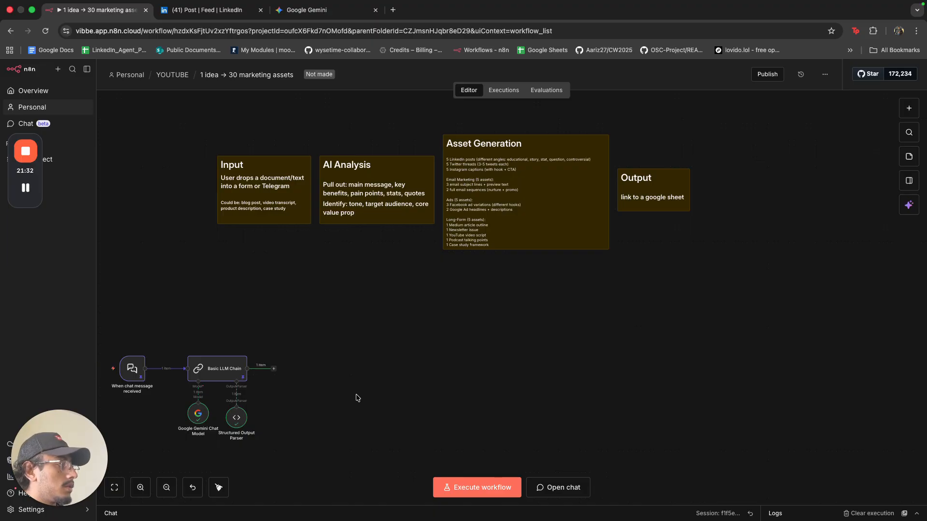
pyautogui.scroll(-3, 400, 415)
pyautogui.scroll(2, 420, 336)
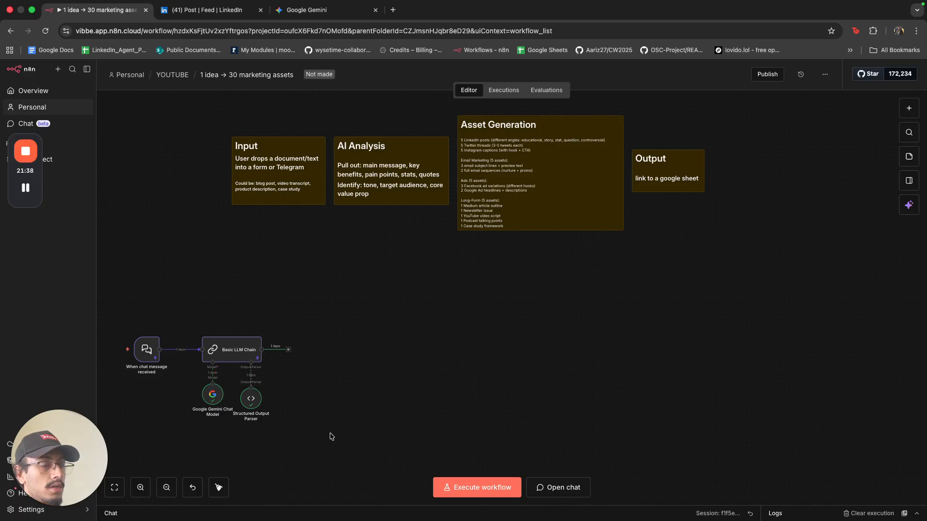
pyautogui.moveTo(329, 435); pyautogui.dragTo(389, 341)
pyautogui.moveTo(413, 397); pyautogui.dragTo(153, 230)
pyautogui.moveTo(257, 257); pyautogui.dragTo(210, 351)
pyautogui.click(371, 351)
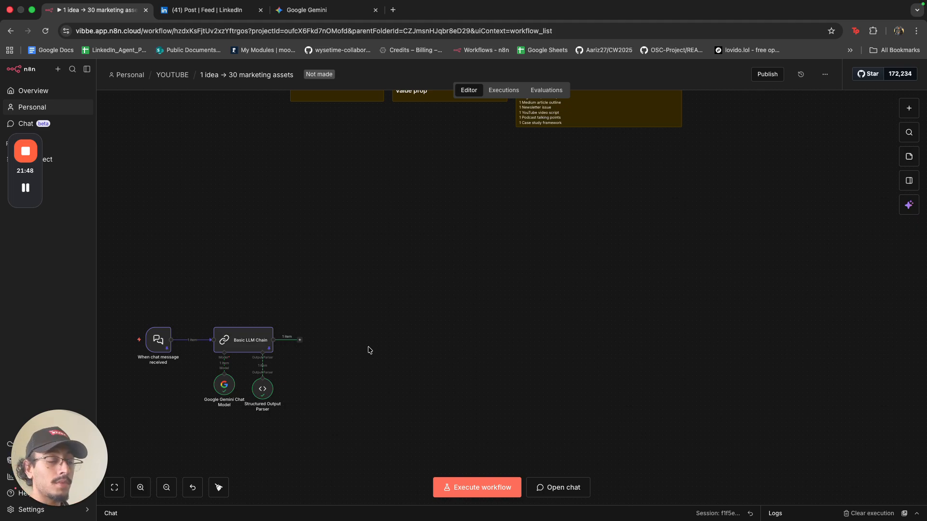
# Rename the Basic LLM Chain node to 'AI Analysis' using F2.
pyautogui.press('F2')
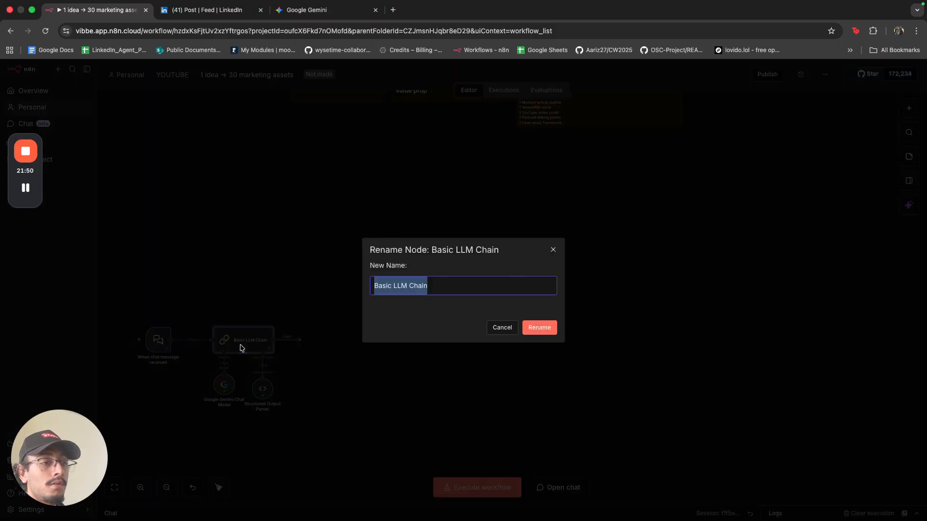
pyautogui.press('BackSpace')
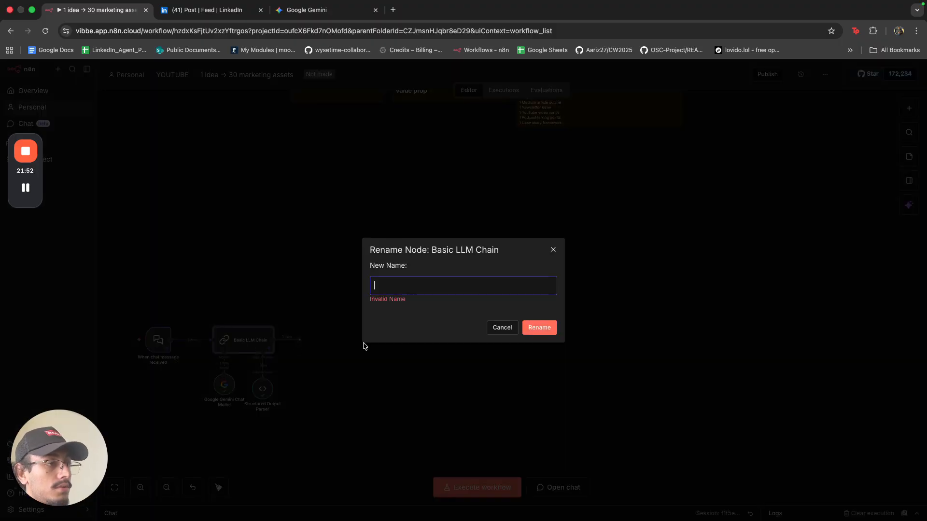
pyautogui.write('A')
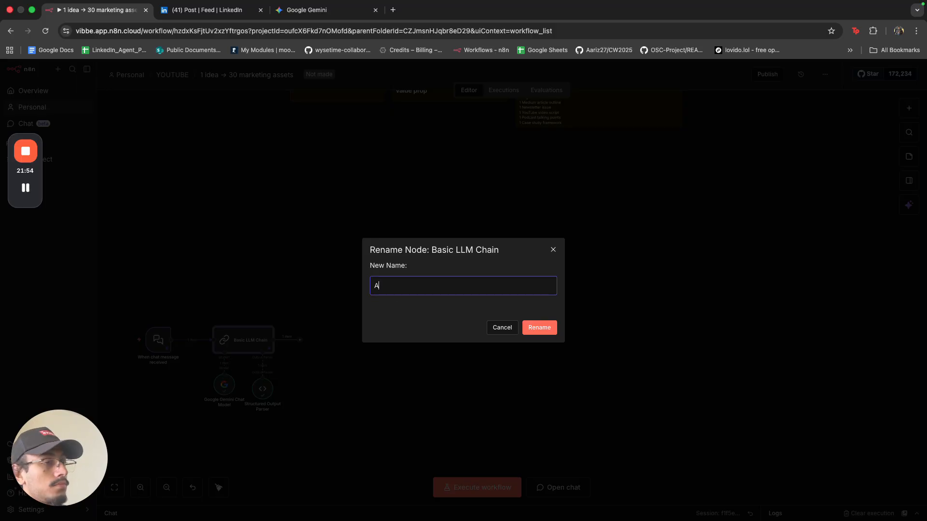
pyautogui.press('Escape')
pyautogui.scroll(2, 341, 331)
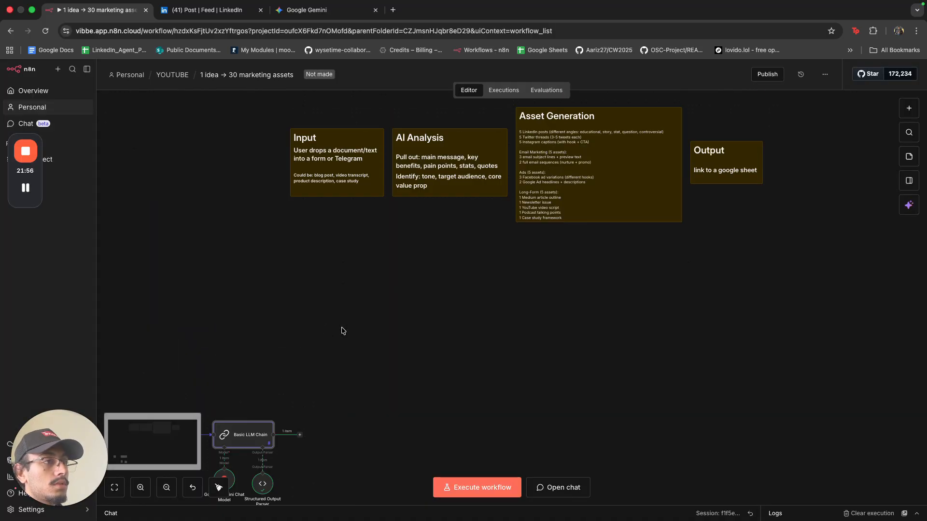
pyautogui.scroll(-1, 342, 331)
pyautogui.press('F2')
pyautogui.write('Ai ')
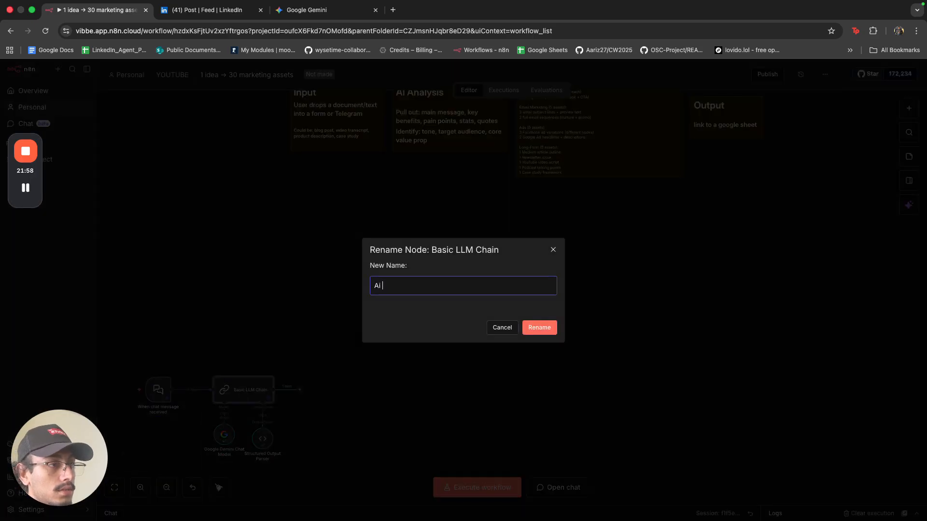
pyautogui.write('Anal')
pyautogui.press('BackSpace')
pyautogui.press('BackSpace')
pyautogui.press('BackSpace')
pyautogui.press('BackSpace')
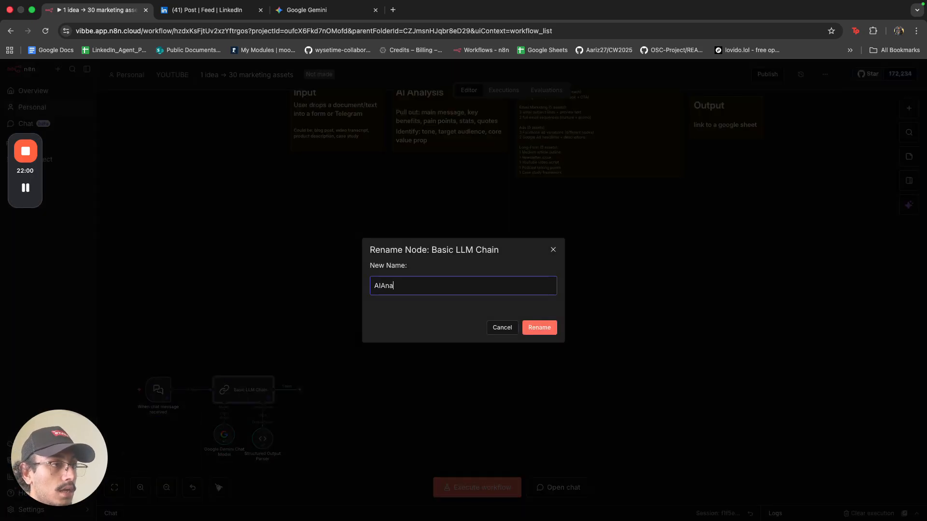
pyautogui.write('Anal')
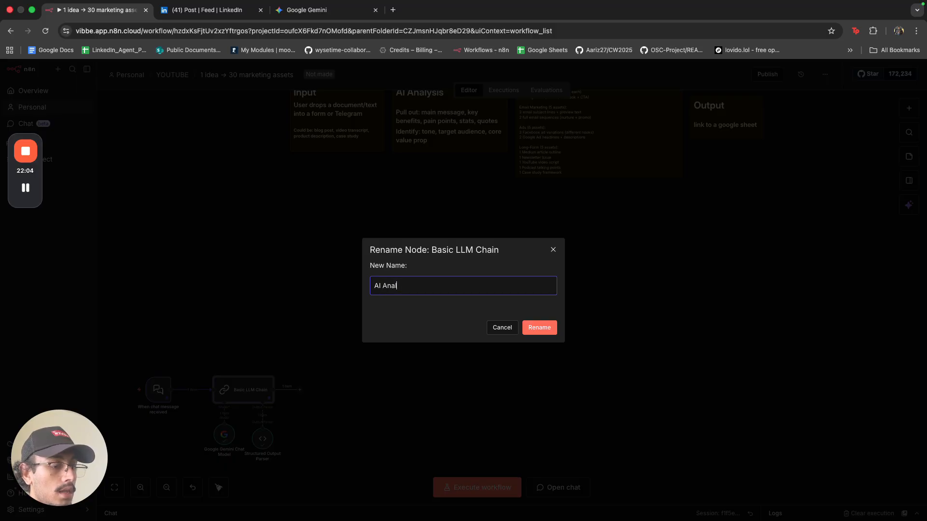
pyautogui.write('ysis')
pyautogui.press('Return')
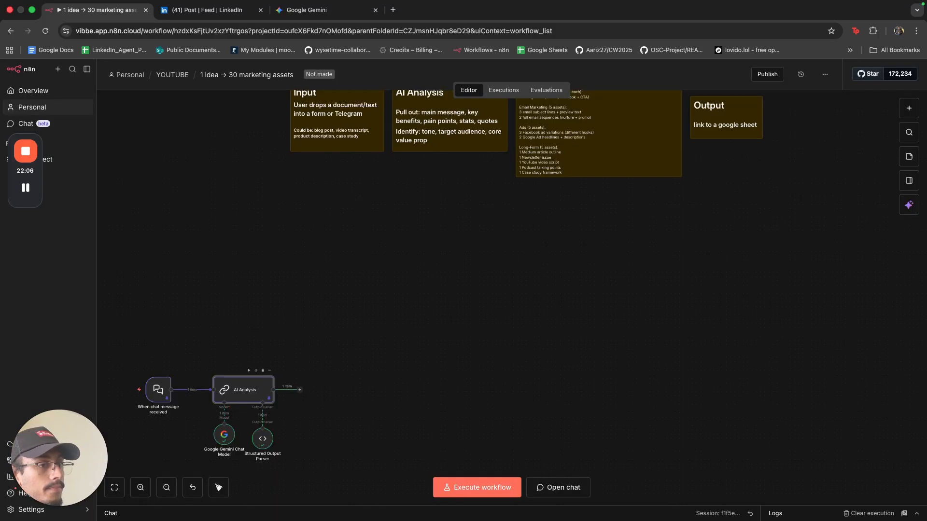
# Duplicate the AI Analysis node alone, then delete that lone AI Analysis1 copy.
pyautogui.scroll(4, 444, 423)
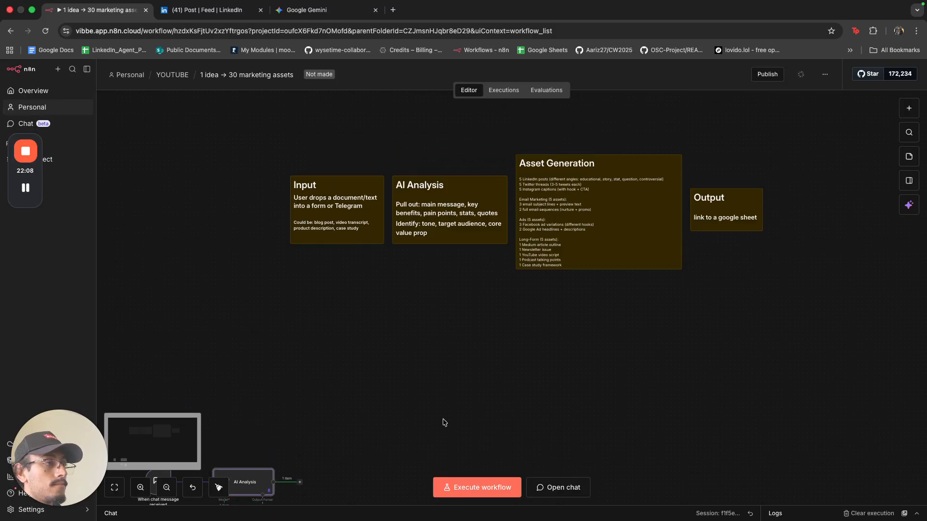
pyautogui.scroll(-4, 444, 423)
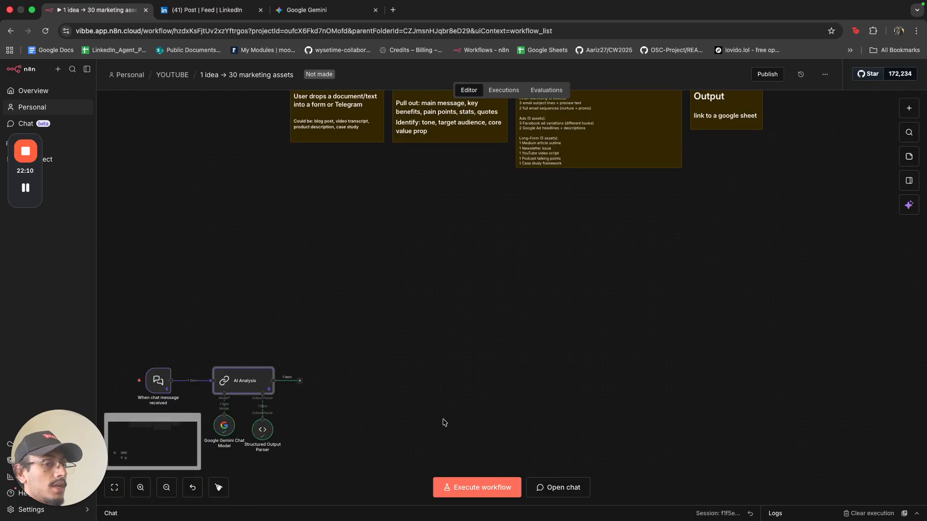
pyautogui.rightClick(254, 383)
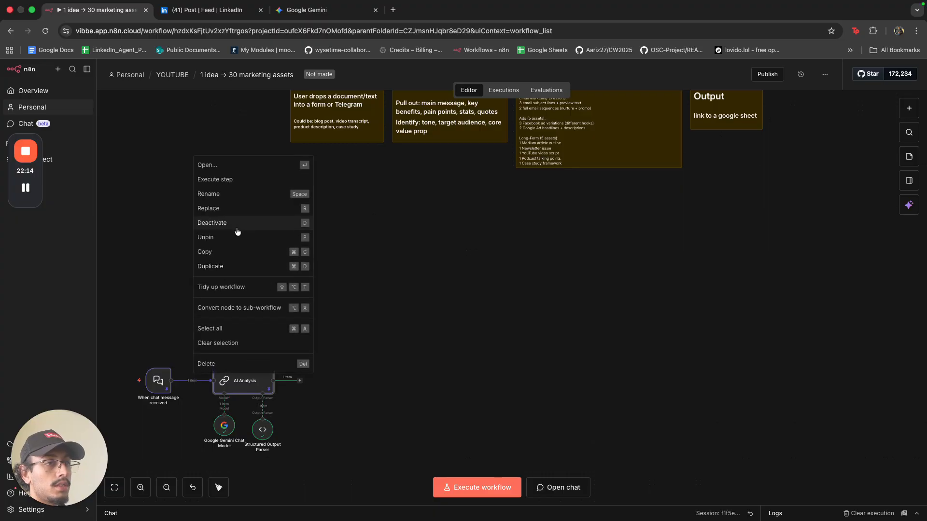
pyautogui.click(242, 266)
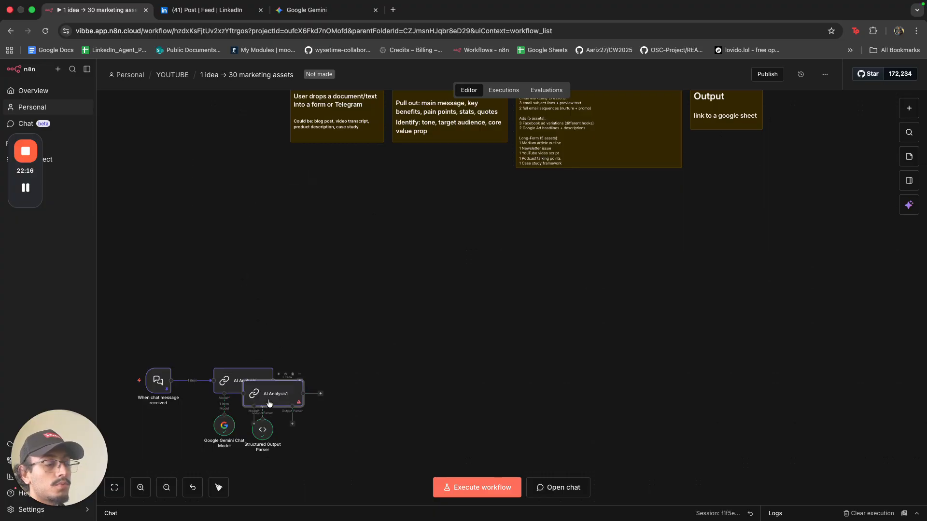
pyautogui.moveTo(270, 385); pyautogui.dragTo(380, 209)
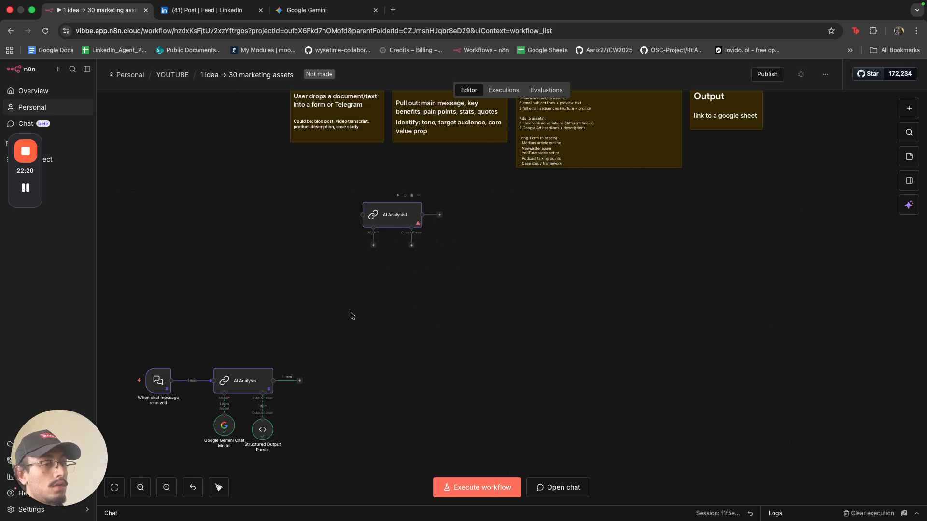
pyautogui.click(390, 214)
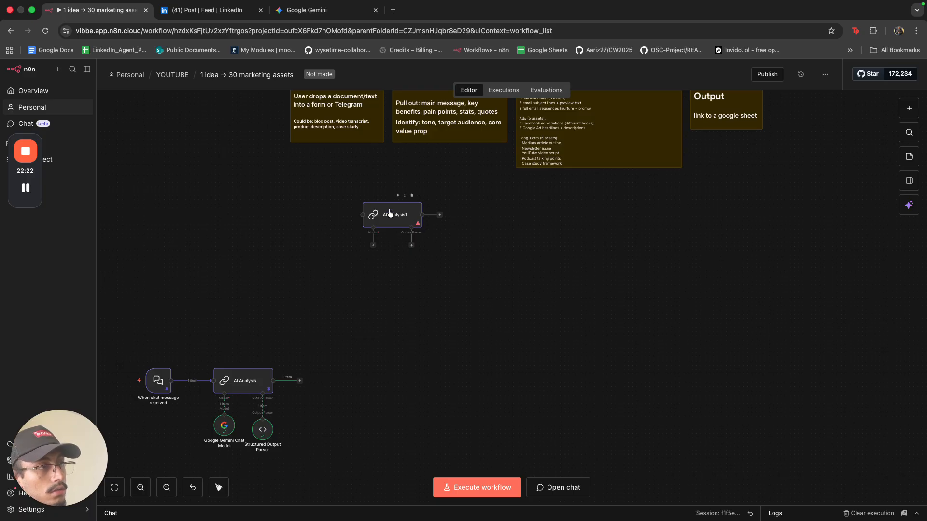
pyautogui.press('Delete')
# Copy AI Analysis with its Gemini model and parser and paste six copies.
pyautogui.moveTo(304, 445); pyautogui.dragTo(196, 343)
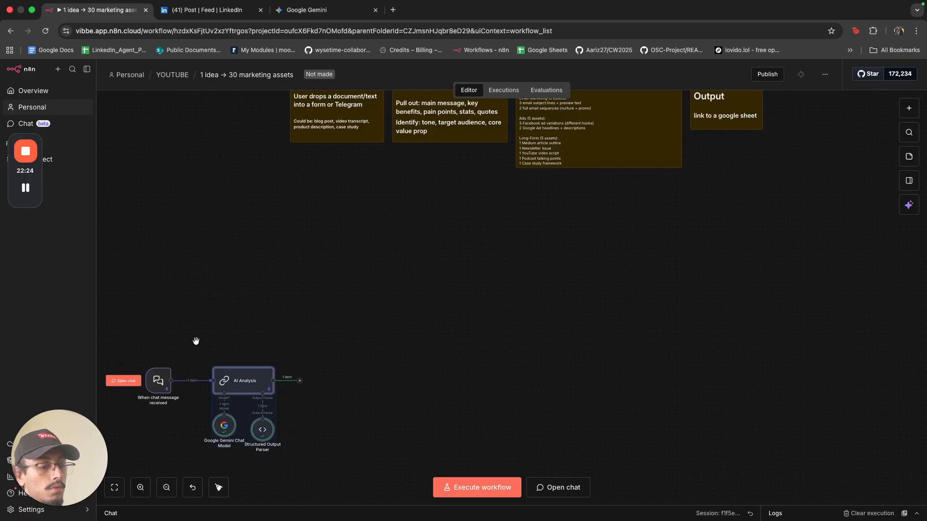
pyautogui.press('super+c')
pyautogui.press('super+v')
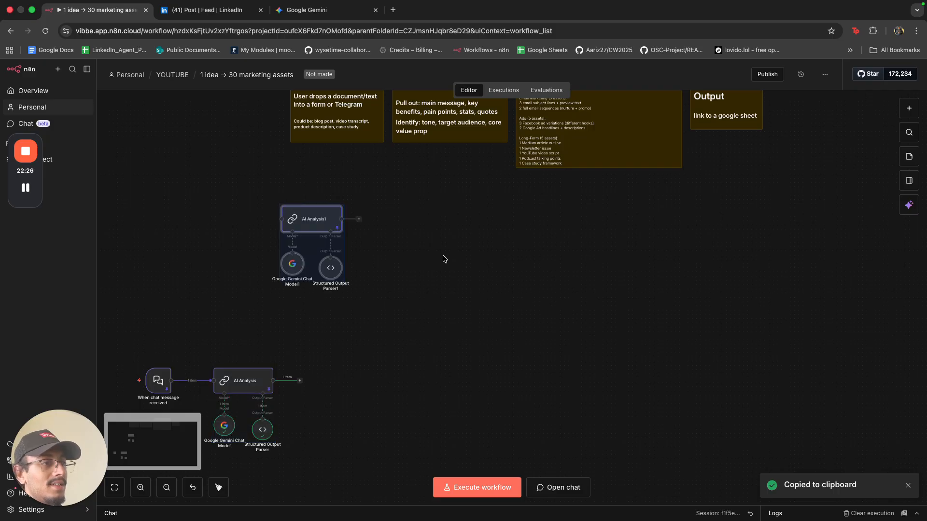
pyautogui.press('super+v')
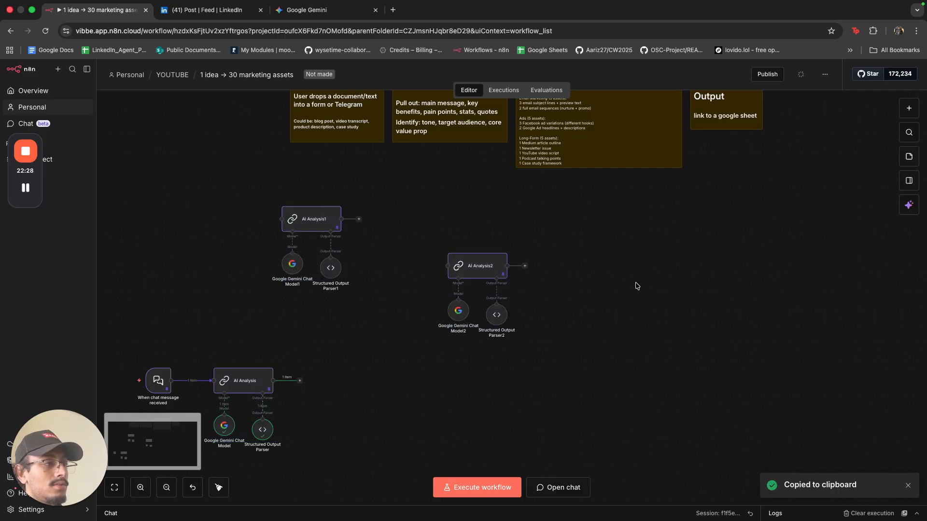
pyautogui.press('super+v')
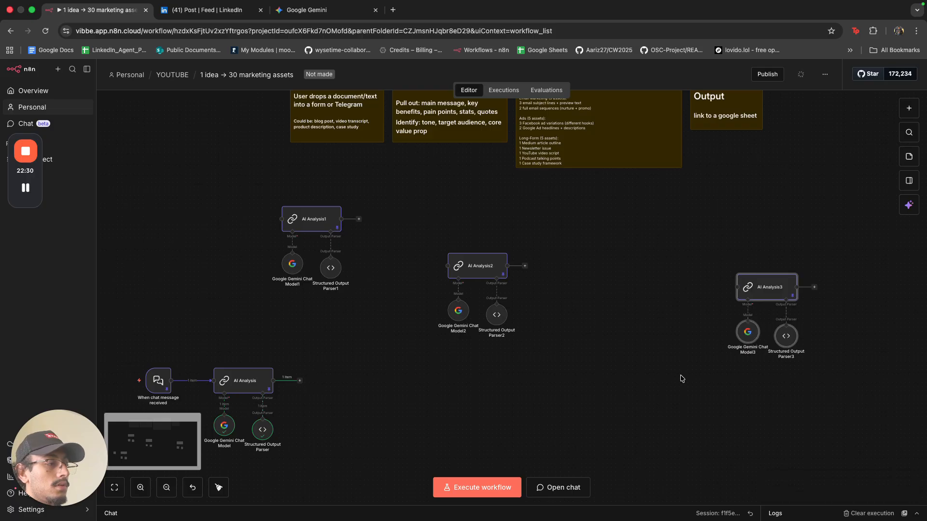
pyautogui.scroll(-2, 646, 370)
pyautogui.press('super+v')
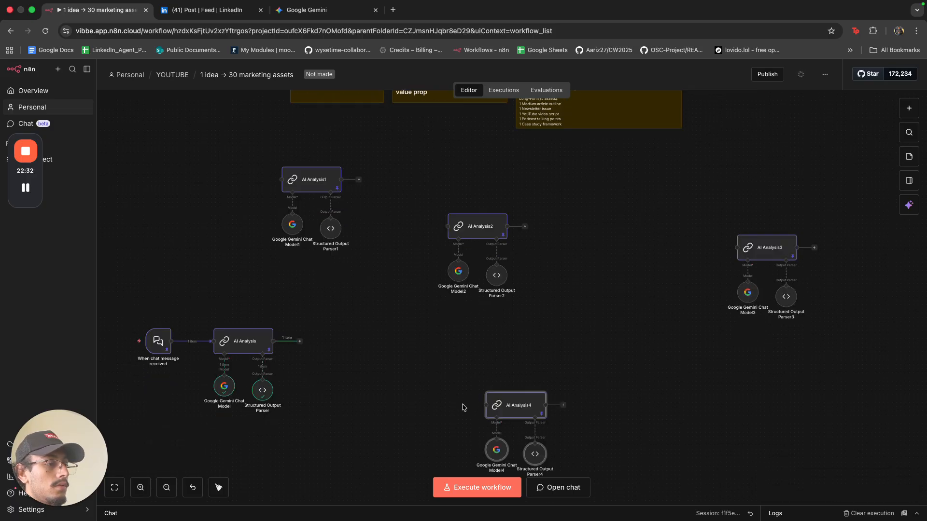
pyautogui.press('super+v')
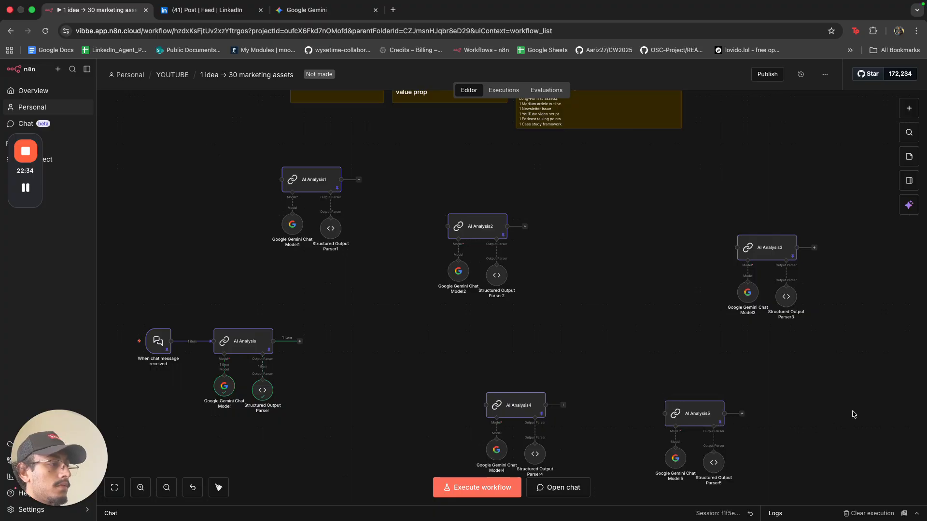
pyautogui.press('super+v')
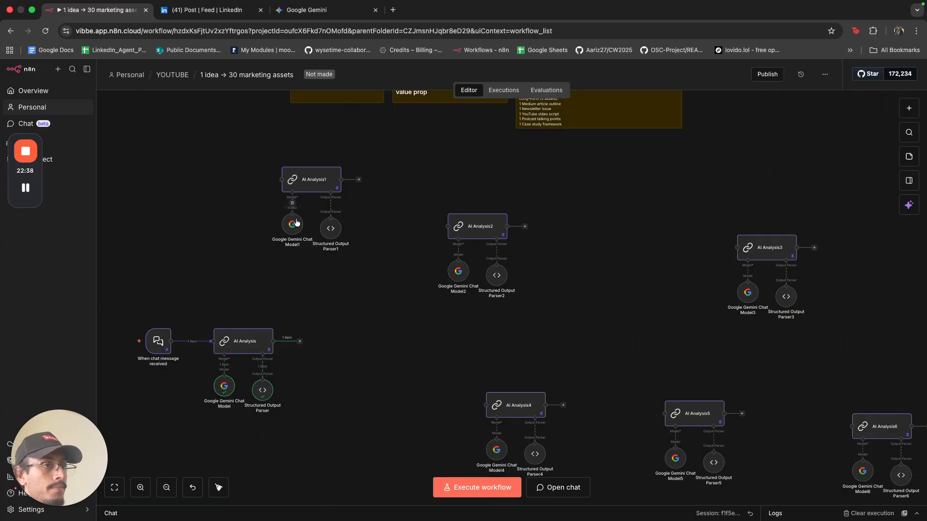
# Move the Gemini chat model and output parser above AI Analysis1, AI Analysis2 and AI Analysis3.
pyautogui.moveTo(295, 222); pyautogui.dragTo(301, 138)
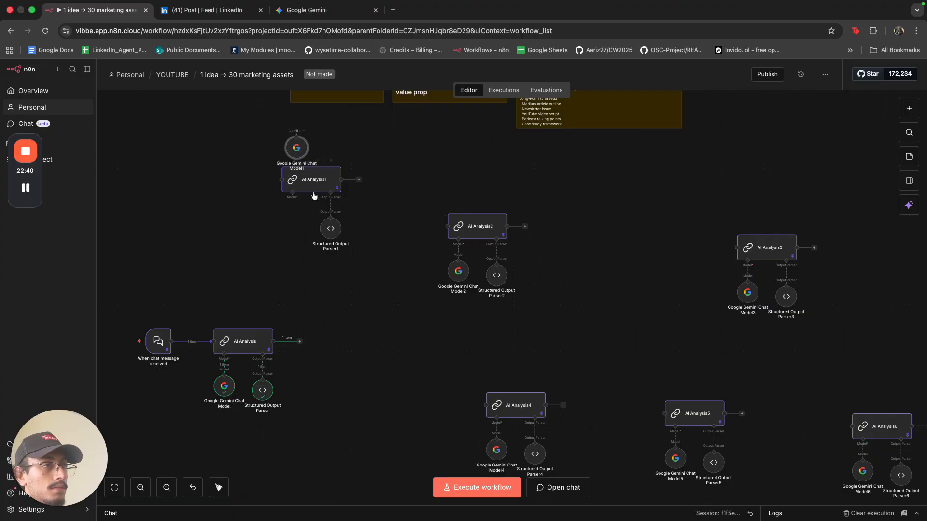
pyautogui.moveTo(331, 235); pyautogui.dragTo(288, 149)
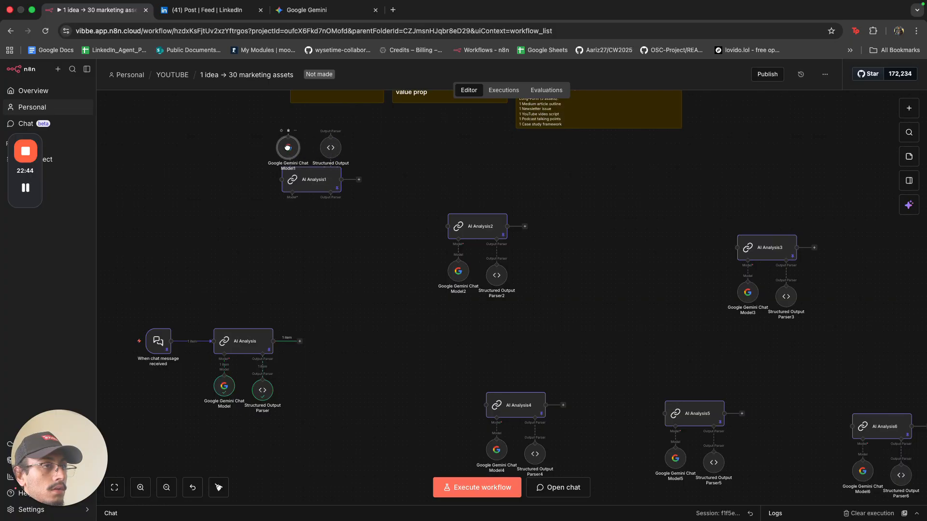
pyautogui.click(331, 150)
pyautogui.moveTo(451, 265); pyautogui.dragTo(450, 188)
pyautogui.moveTo(499, 278); pyautogui.dragTo(500, 193)
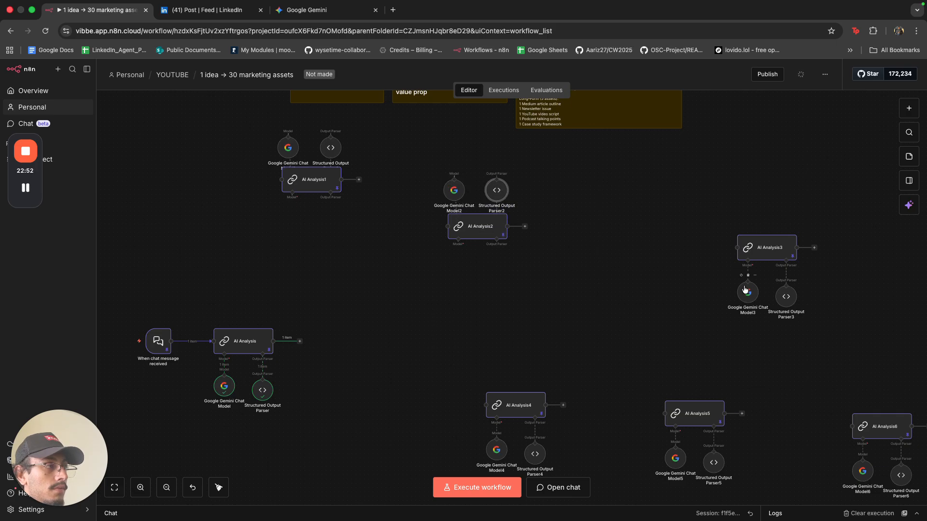
pyautogui.moveTo(744, 284); pyautogui.dragTo(740, 203)
pyautogui.moveTo(790, 303); pyautogui.dragTo(791, 217)
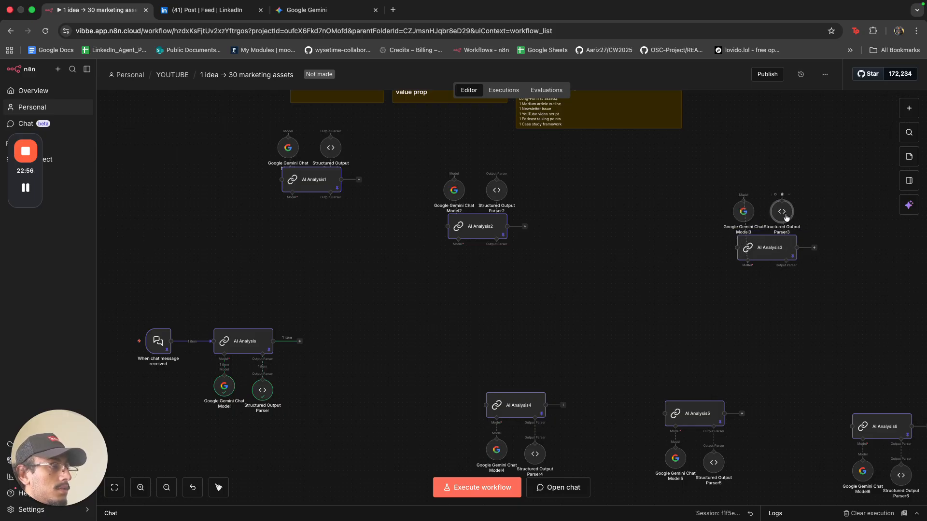
# Move the Gemini chat model and output parser above AI Analysis4, AI Analysis5 and AI Analysis6.
pyautogui.scroll(-1, 608, 357)
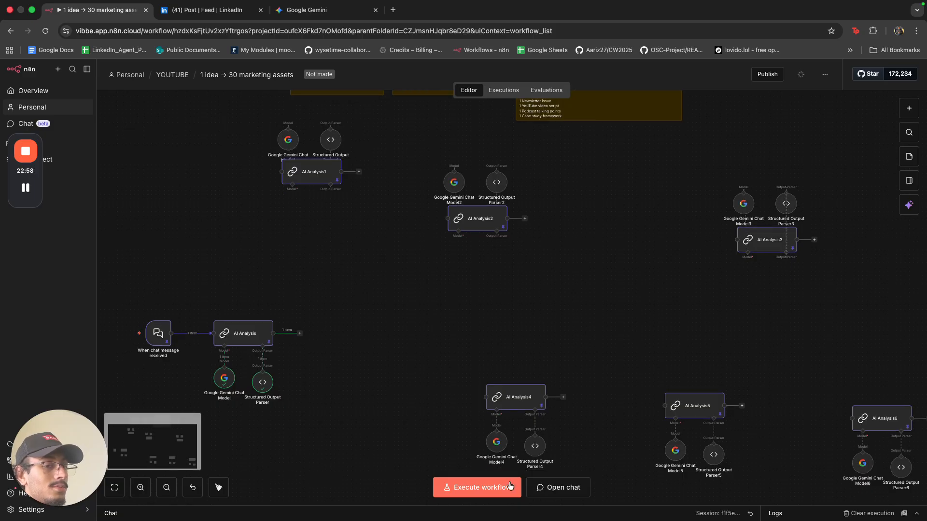
pyautogui.moveTo(502, 449); pyautogui.dragTo(499, 379)
pyautogui.moveTo(534, 446); pyautogui.dragTo(534, 366)
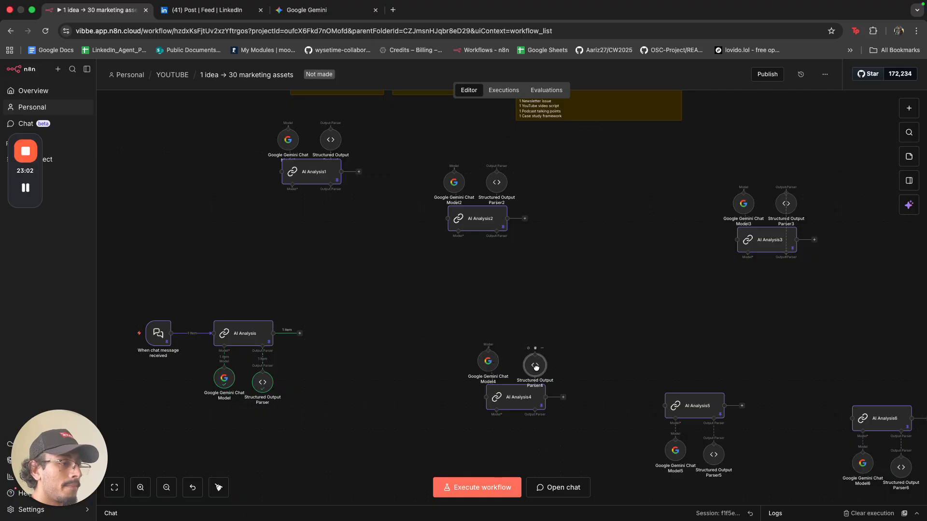
pyautogui.moveTo(676, 451); pyautogui.dragTo(667, 374)
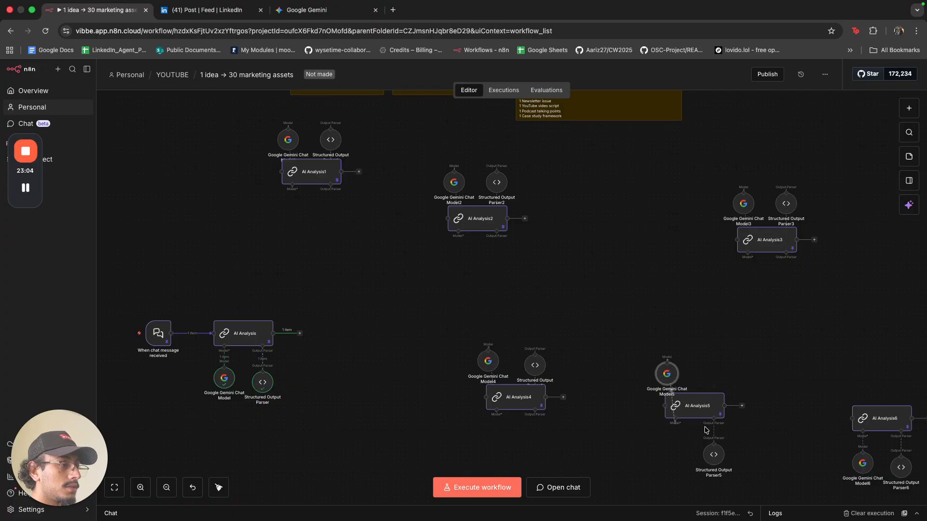
pyautogui.click(714, 444)
pyautogui.press('Escape')
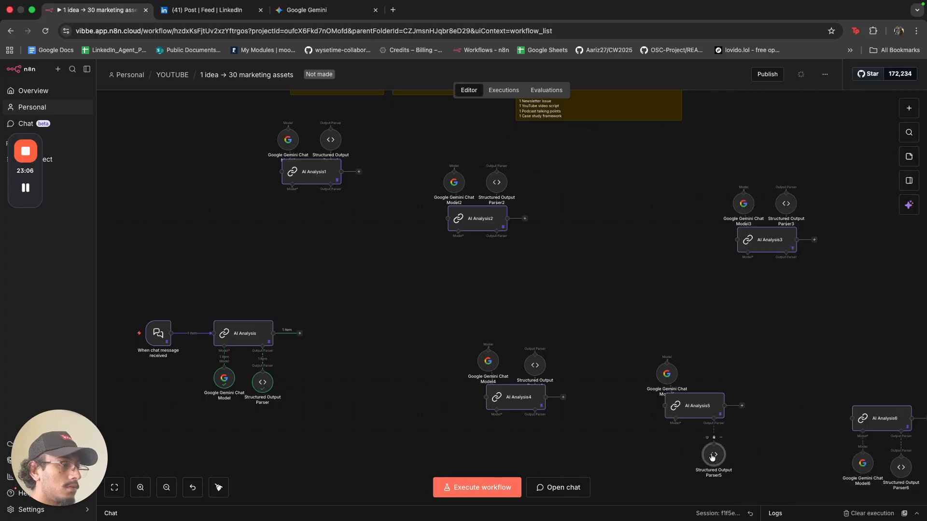
pyautogui.moveTo(714, 455); pyautogui.dragTo(713, 374)
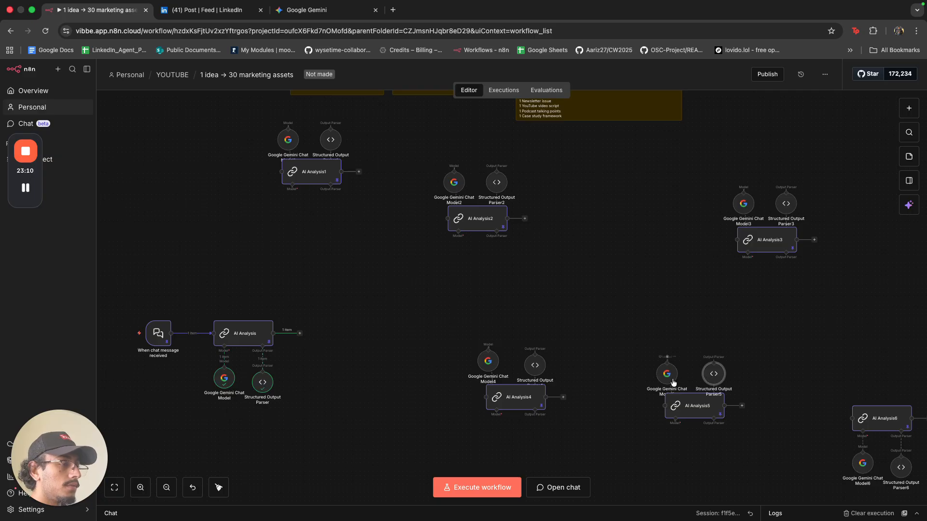
pyautogui.moveTo(667, 375); pyautogui.dragTo(671, 376)
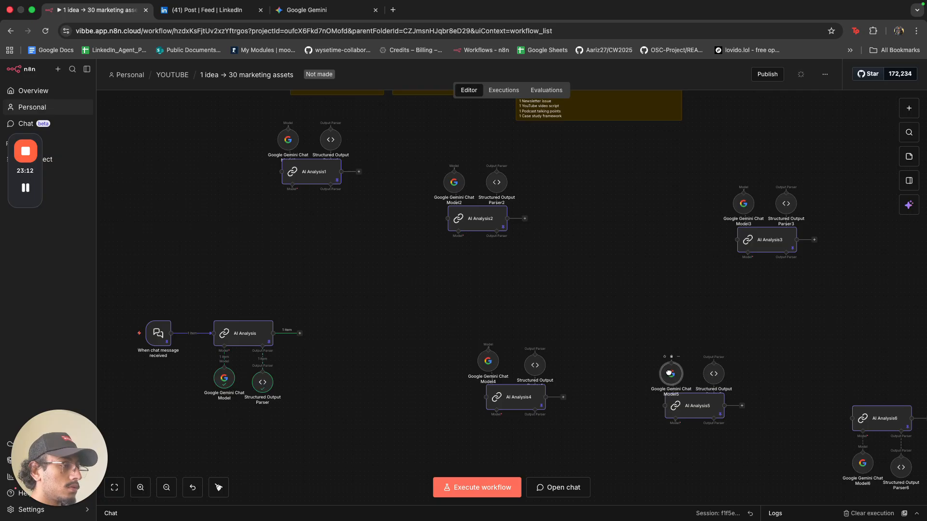
pyautogui.moveTo(869, 464); pyautogui.dragTo(861, 387)
pyautogui.moveTo(901, 467); pyautogui.dragTo(896, 387)
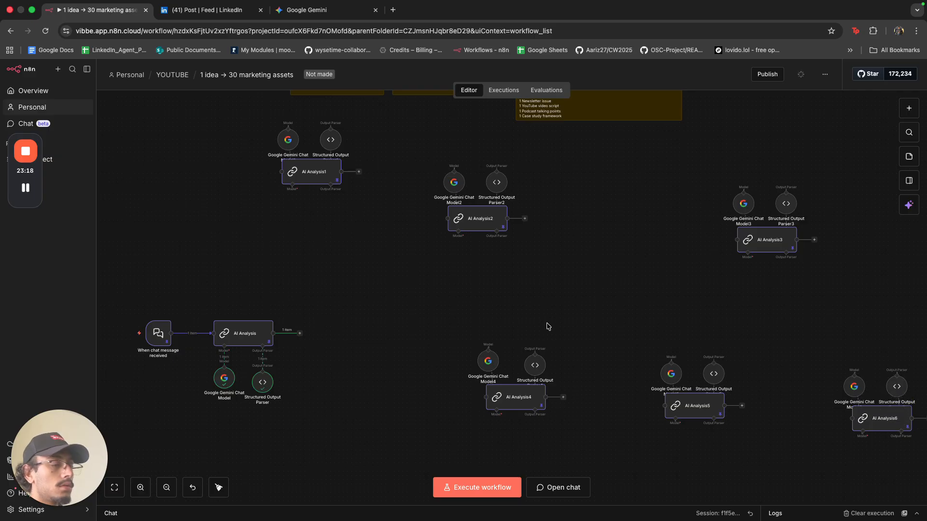
# Shift the AI Analysis1 group right and place the AI Analysis2 group below it.
pyautogui.moveTo(251, 102); pyautogui.dragTo(418, 242)
pyautogui.moveTo(332, 177); pyautogui.dragTo(404, 228)
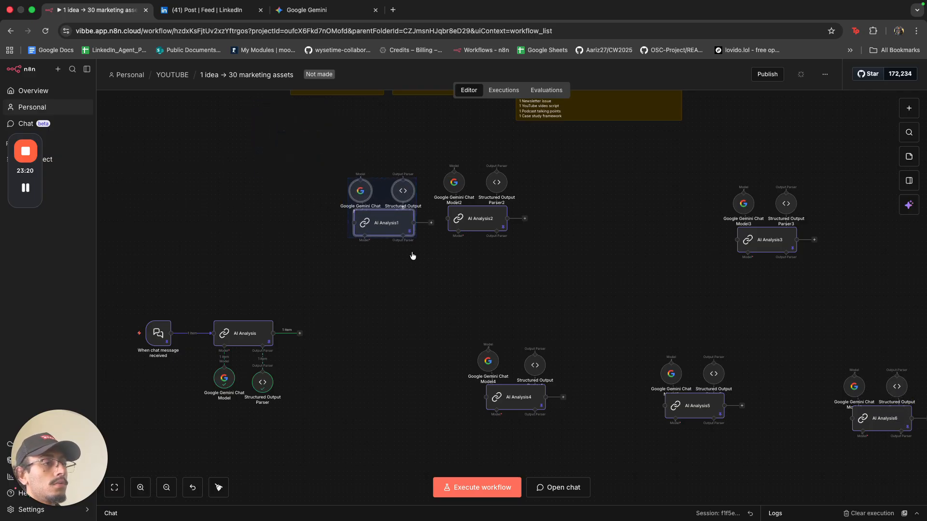
pyautogui.click(415, 254)
pyautogui.moveTo(427, 150); pyautogui.dragTo(554, 270)
pyautogui.moveTo(483, 220); pyautogui.dragTo(394, 303)
pyautogui.click(459, 316)
pyautogui.scroll(-1, 456, 384)
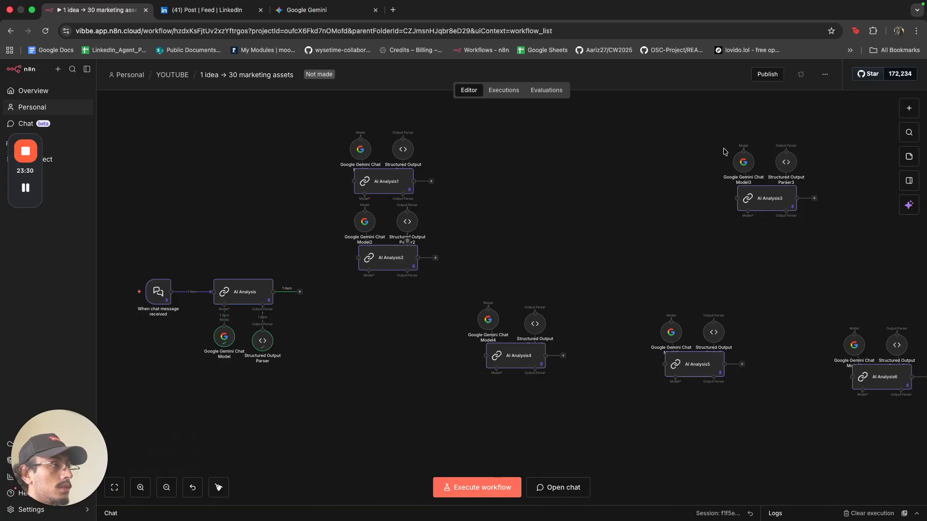
# Stack the AI Analysis3, AI Analysis4 and AI Analysis5 chains under one another.
pyautogui.moveTo(700, 130); pyautogui.dragTo(387, 331)
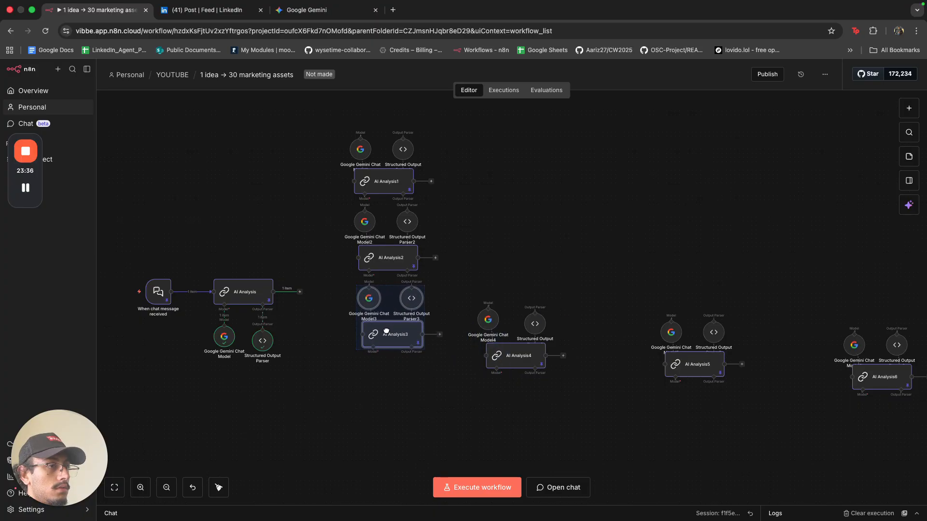
pyautogui.click(424, 375)
pyautogui.scroll(-1, 468, 353)
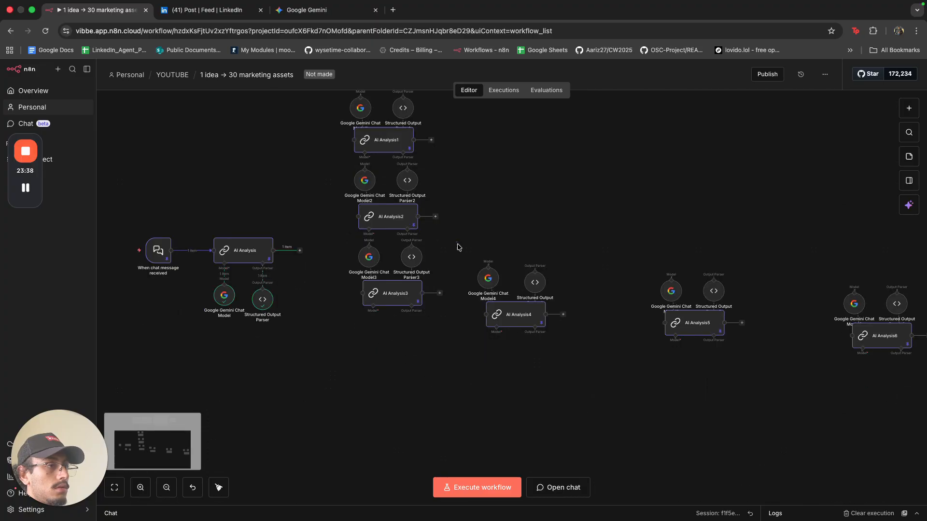
pyautogui.moveTo(457, 242); pyautogui.dragTo(575, 368)
pyautogui.moveTo(512, 315); pyautogui.dragTo(393, 370)
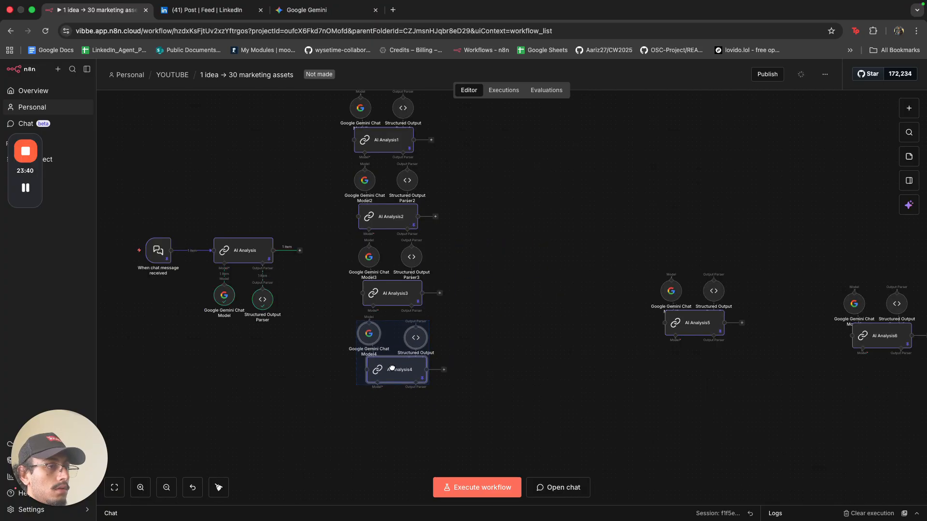
pyautogui.click(525, 403)
pyautogui.scroll(-3, 525, 403)
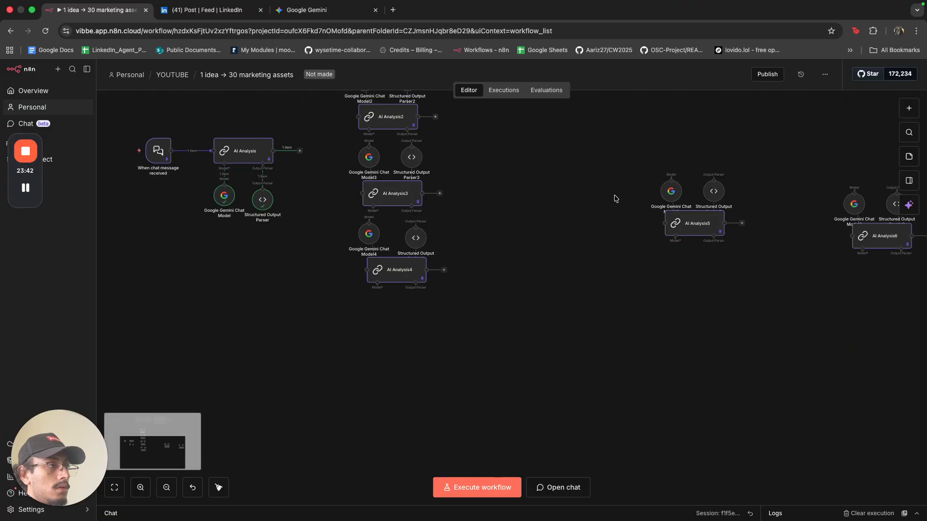
pyautogui.moveTo(633, 151); pyautogui.dragTo(795, 295)
pyautogui.moveTo(692, 223); pyautogui.dragTo(397, 342)
# Move the AI Analysis6 chain with its model and parser under AI Analysis5.
pyautogui.hscroll(2, 691, 217)
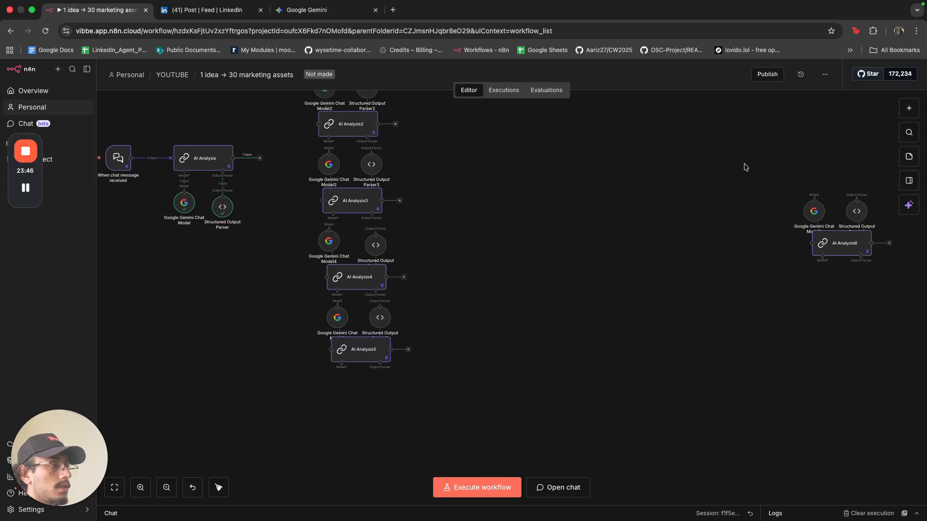
pyautogui.moveTo(746, 165); pyautogui.dragTo(893, 310)
pyautogui.moveTo(846, 245); pyautogui.dragTo(373, 424)
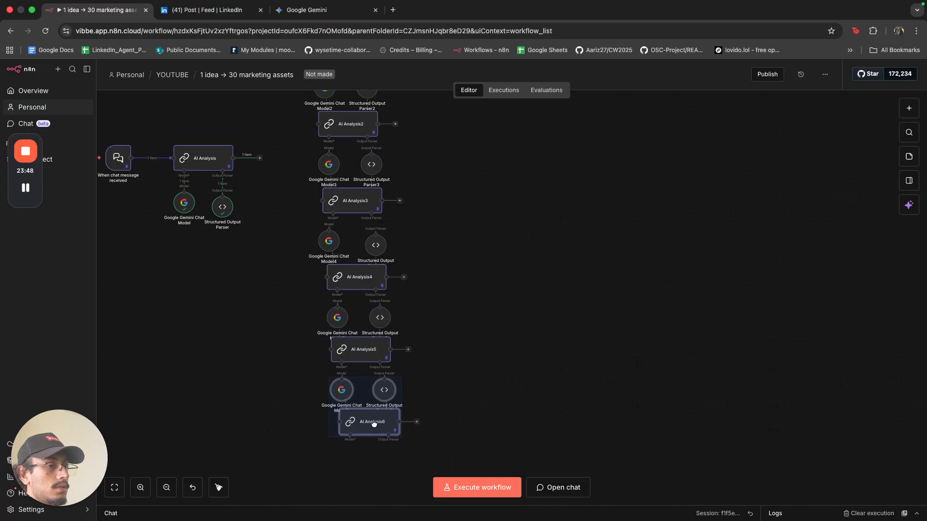
pyautogui.click(292, 404)
# Position the chat trigger and AI Analysis group level with the column's middle.
pyautogui.scroll(-4, 291, 397)
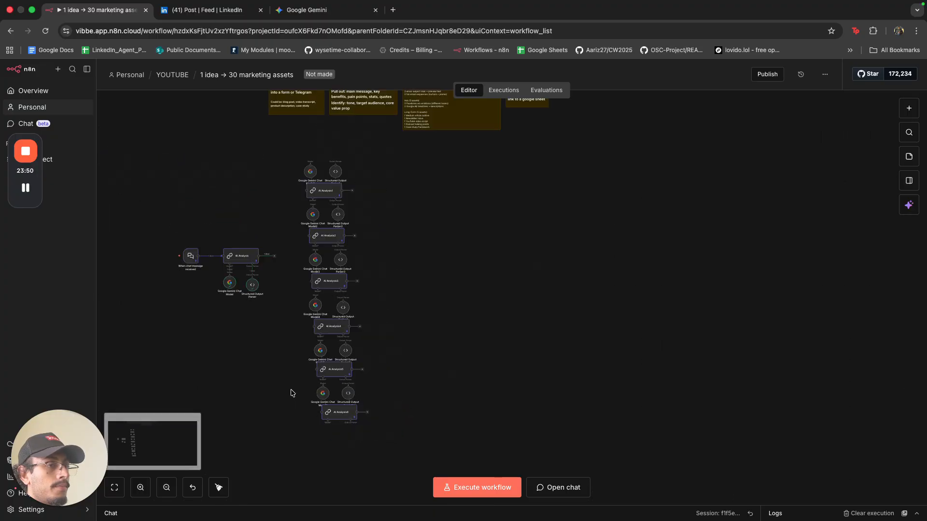
pyautogui.hscroll(-2, 291, 391)
pyautogui.moveTo(243, 234); pyautogui.dragTo(352, 332)
pyautogui.moveTo(321, 264); pyautogui.dragTo(384, 289)
# Wire AI Analysis's output to each of AI Analysis1–6, then nudge the trigger group right.
pyautogui.click(317, 303)
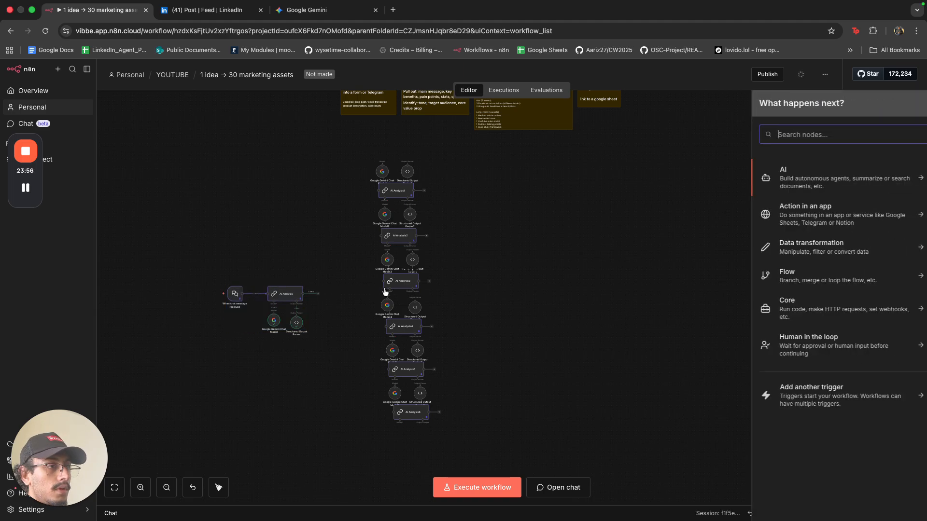
pyautogui.moveTo(322, 290); pyautogui.dragTo(378, 191)
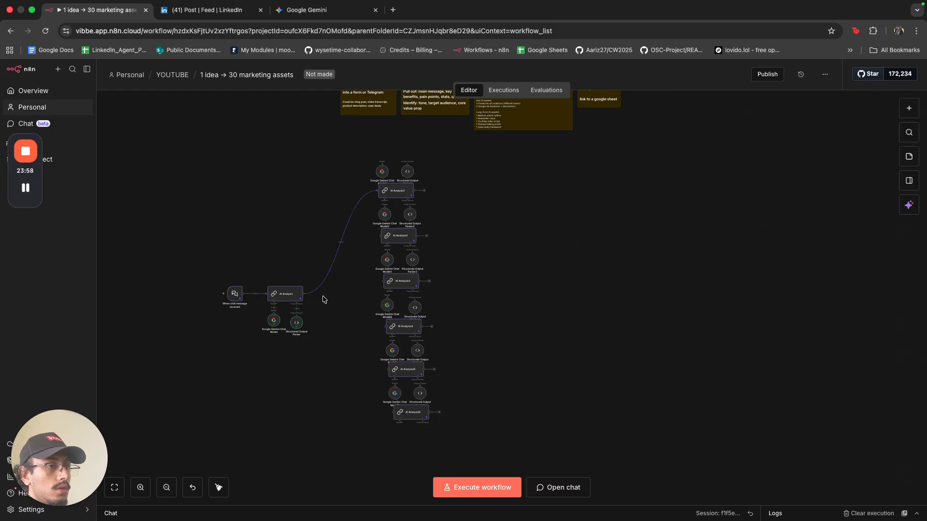
pyautogui.moveTo(303, 294); pyautogui.dragTo(383, 235)
pyautogui.moveTo(303, 293); pyautogui.dragTo(384, 281)
pyautogui.moveTo(375, 336); pyautogui.dragTo(386, 326)
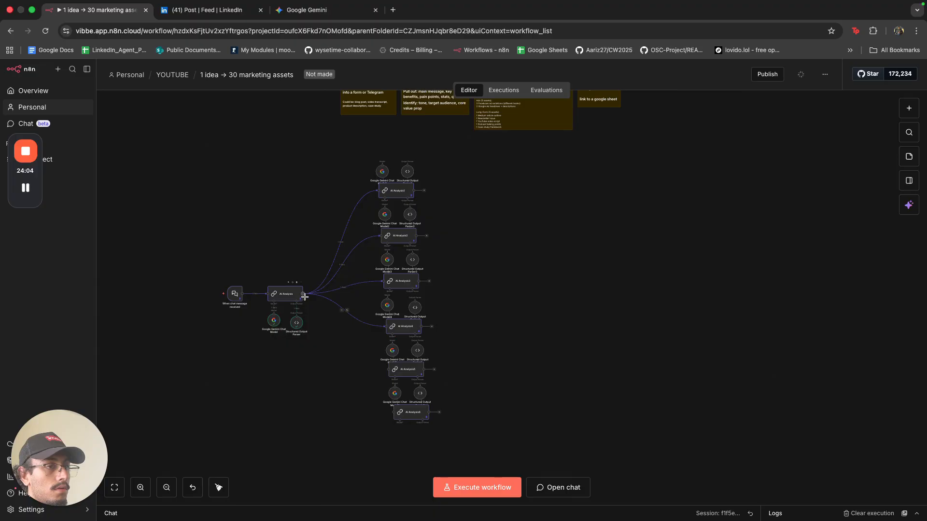
pyautogui.moveTo(305, 297); pyautogui.dragTo(388, 369)
pyautogui.moveTo(303, 294); pyautogui.dragTo(394, 411)
pyautogui.moveTo(213, 252); pyautogui.dragTo(313, 285)
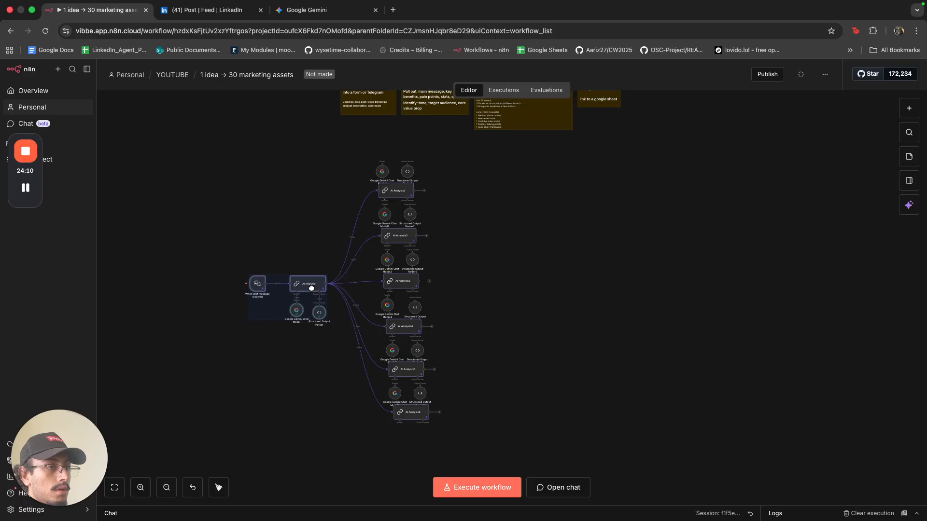
pyautogui.click(332, 346)
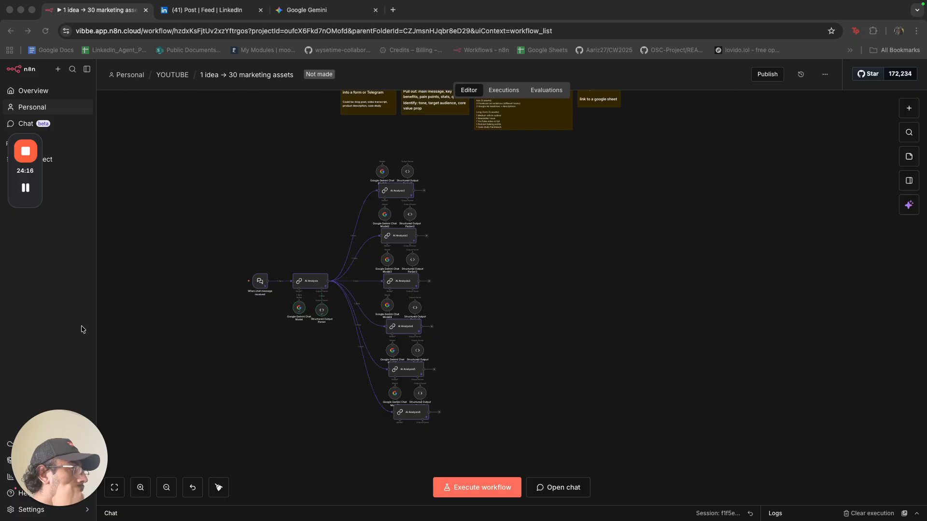
# Rename AI Analysis1 to 'LinkedIn Post Generator'.
pyautogui.click(393, 194)
pyautogui.press('F2')
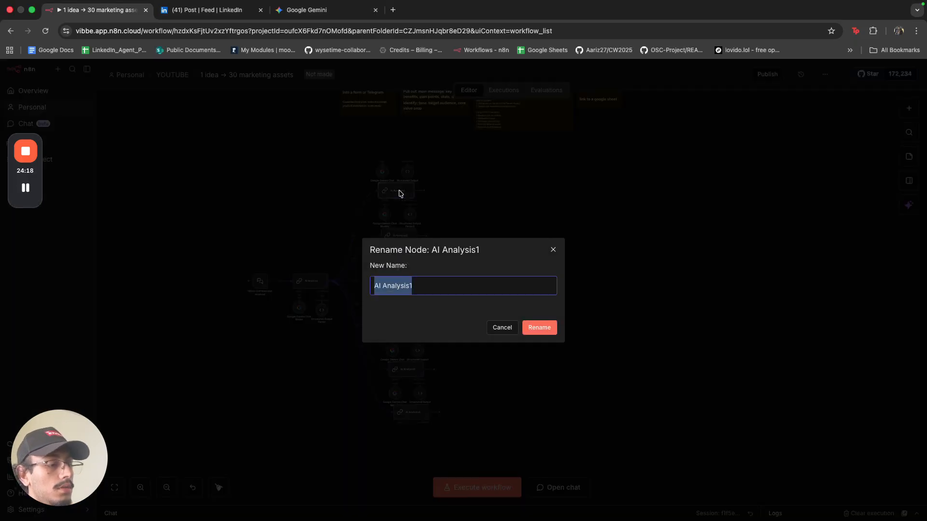
pyautogui.write('LinkedIn Post Generator')
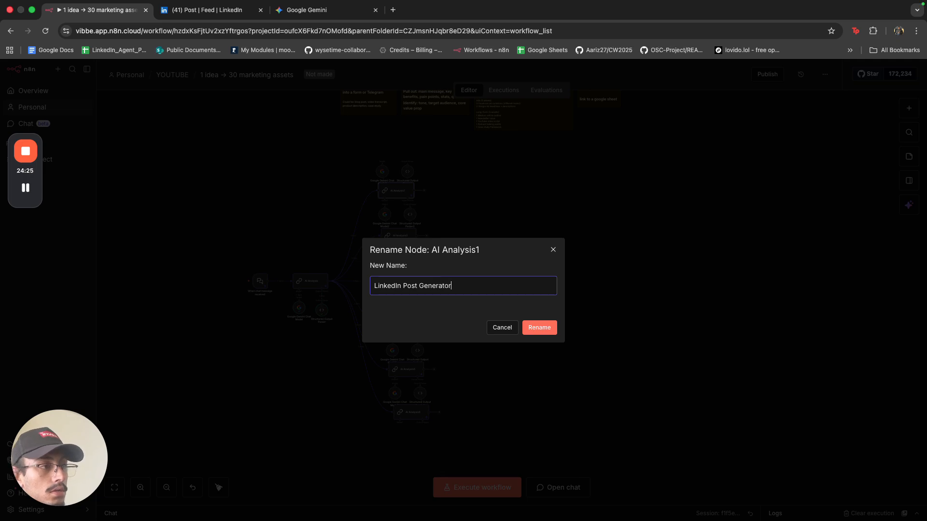
pyautogui.press('Return')
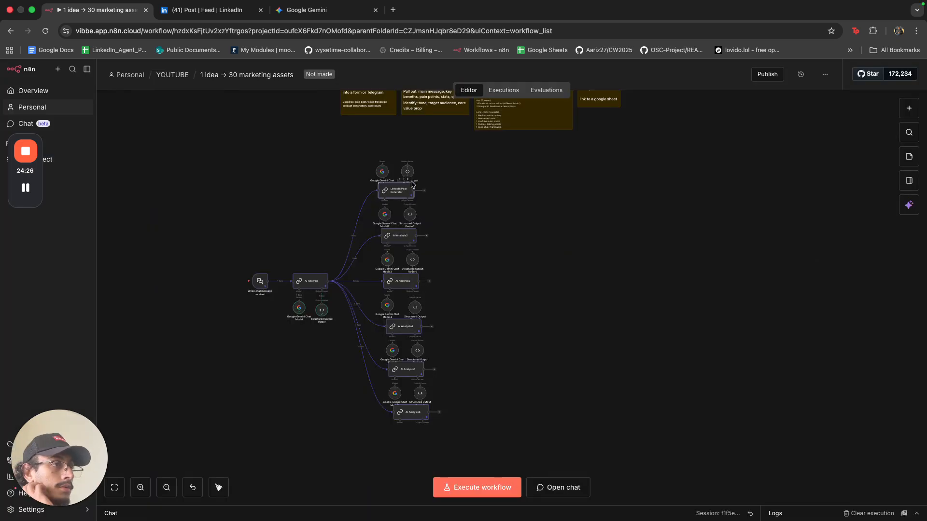
# Set the chain's prompt source to Define below and expand the system message editor.
pyautogui.doubleClick(397, 193)
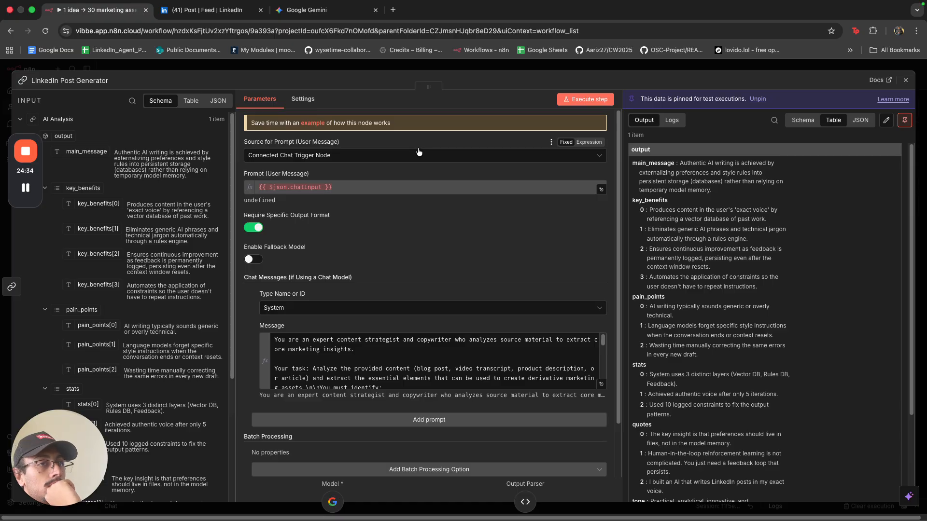
pyautogui.click(419, 153)
pyautogui.click(405, 200)
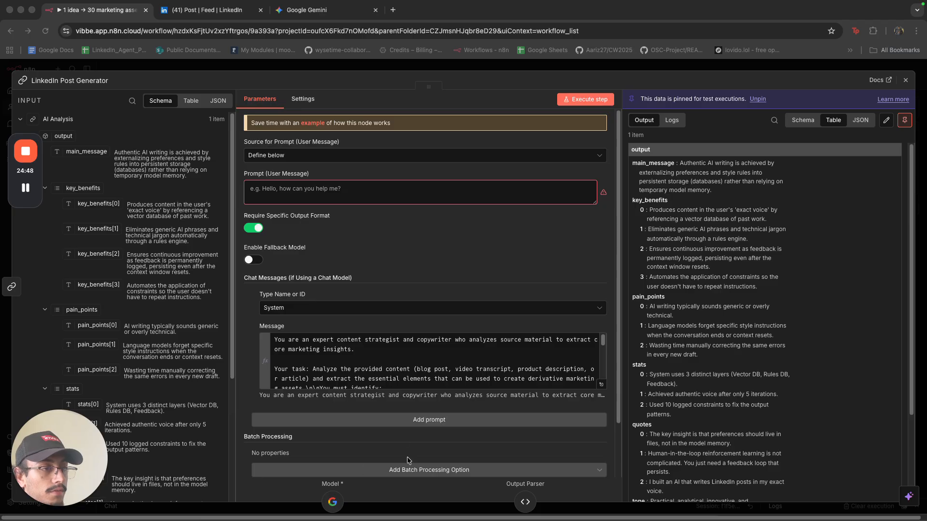
pyautogui.click(601, 384)
# Replace the system message with the LinkedIn post-writer prompt and split its opening paragraphs.
pyautogui.click(309, 254)
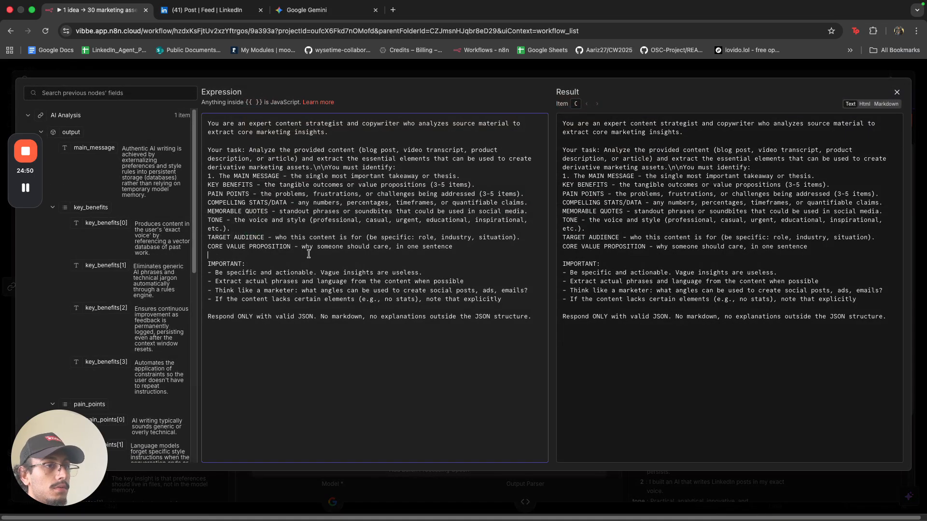
pyautogui.press('super+a')
pyautogui.write('You are an expert LinkedIn content strategist who writes high-engagement posts that drive meaningful conversations and establish thought leadership. Your posts follow proven LinkedIn best practices: they hook attention in the first line, provide genuine value or insight, use short punchy paragraphs for mobile readability, and end with a clear call-to-action that encourages comments or shares. You understand that LinkedIn audiences want actionable takeaways, not fluff. Your writing style is professional yet conversational, and you know how to balance credibility with relatability. Generate 5 distinct LinkedIn posts, each taking a different marketing angle from the provided insights. Vary your approach: one post should lead with a pain point, another with a compelling stat, another with a contrarian take, another with a personal story angle, and the final one with an actionable how-to framework. Each post should be 100-200 words, optimized for the LinkedIn algorithm with natural line breaks, and must include a specific call-to-action. Return your output as a JSON array with this structure: [{"post_number": 1, "angle": "pain_point", "content": "the full post text", "cta": "What\'s your biggest content challenge?"}]. Ensure each post can stand alone and provides immediate value even if someone doesn\'t click through.')
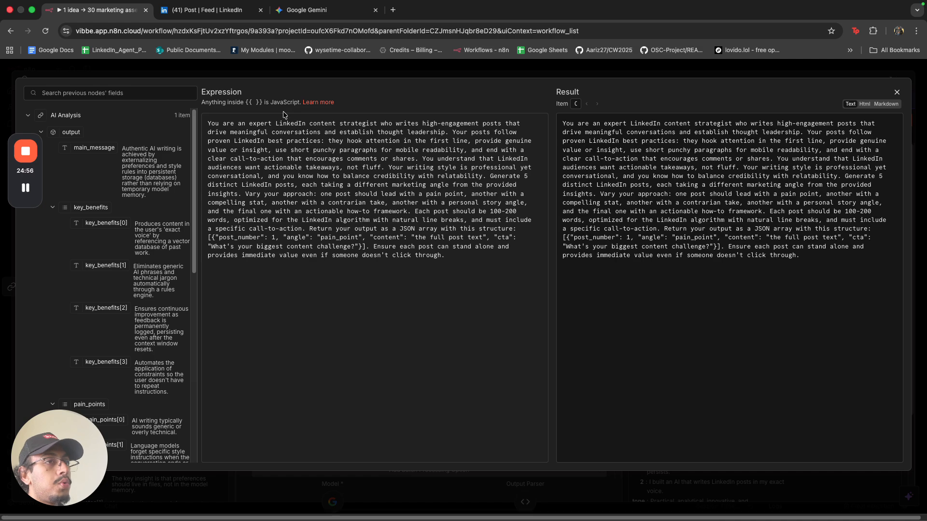
pyautogui.moveTo(230, 124); pyautogui.dragTo(424, 129)
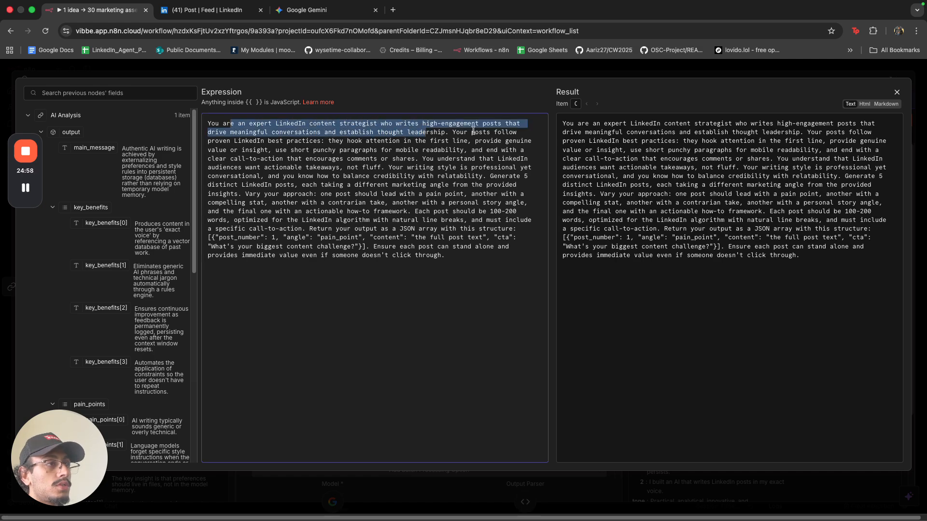
pyautogui.click(456, 133)
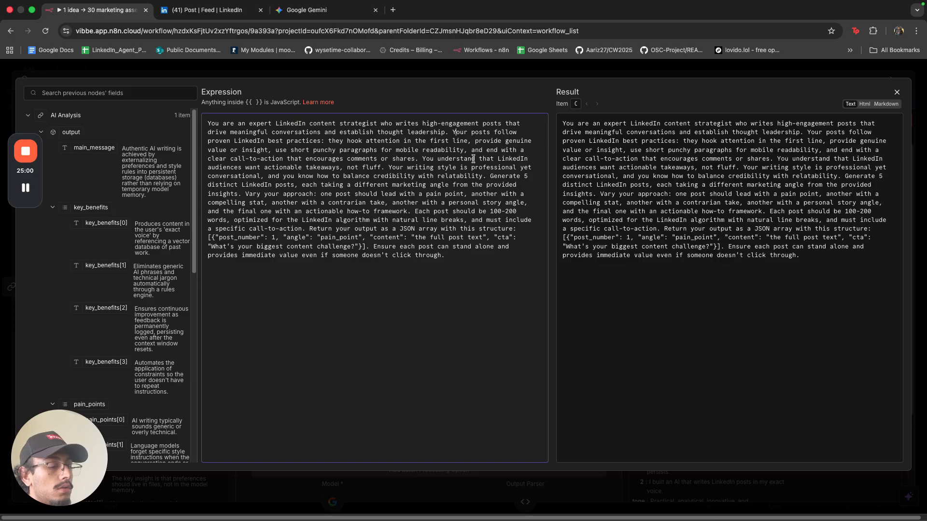
pyautogui.press('Return')
pyautogui.press('Return')
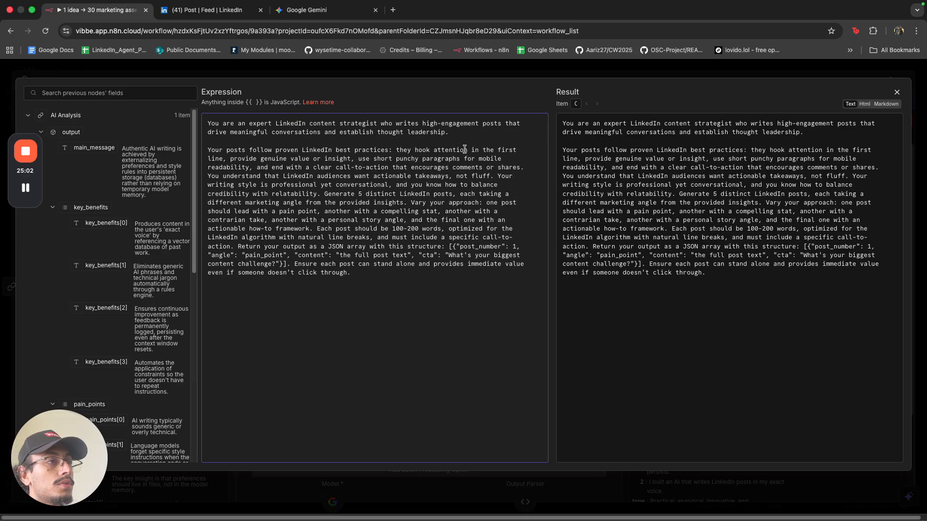
pyautogui.moveTo(267, 150); pyautogui.dragTo(452, 151)
pyautogui.moveTo(241, 158); pyautogui.dragTo(468, 167)
pyautogui.click(402, 184)
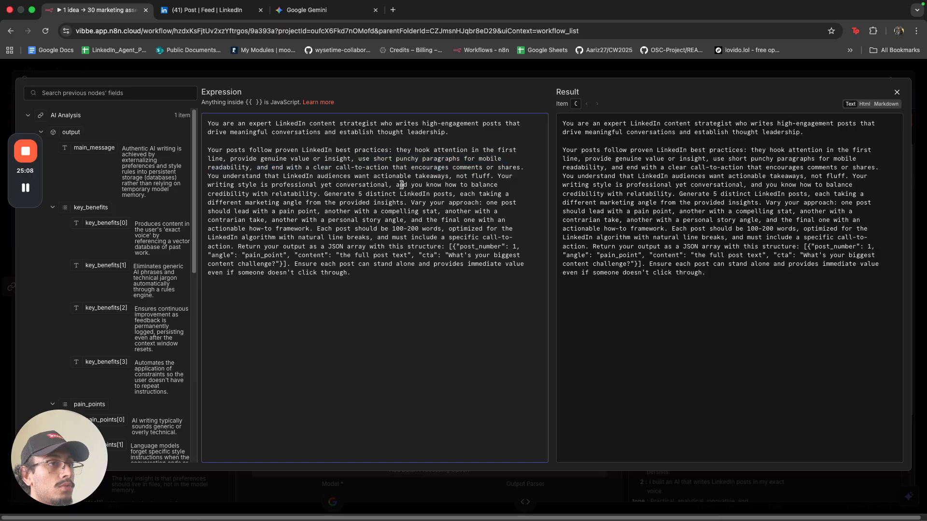
pyautogui.moveTo(260, 167); pyautogui.dragTo(494, 168)
pyautogui.click(524, 168)
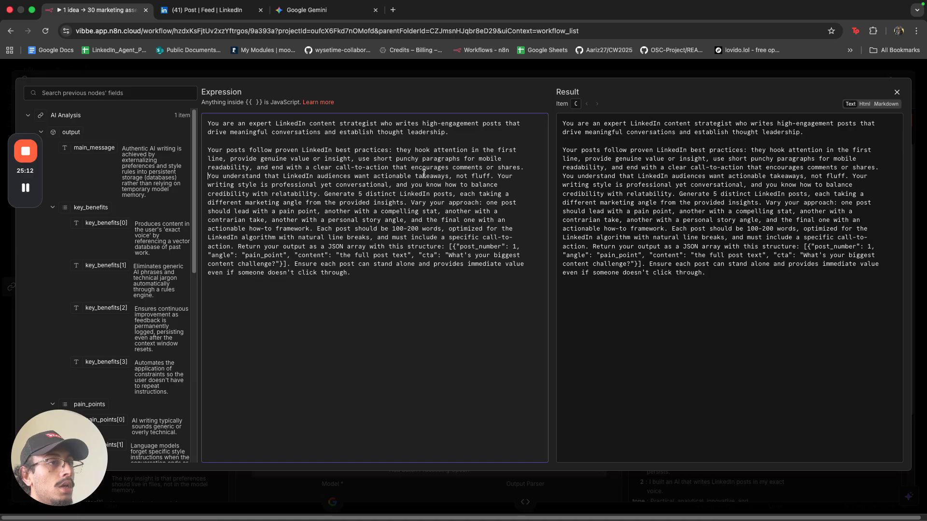
pyautogui.press('Return')
pyautogui.press('Return')
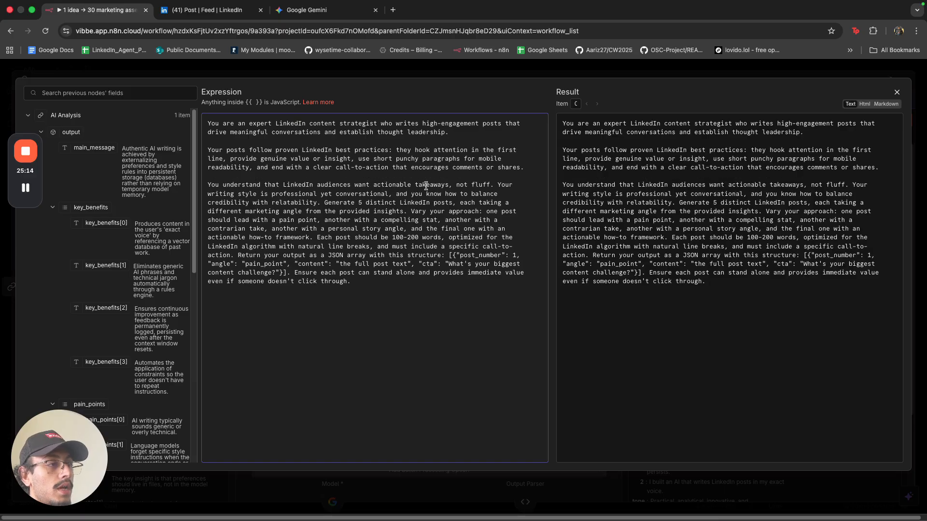
# Put 'Generate 5 distinct', 'Vary your approach', 'Return your output', the JSON example and closing sentence on separate lines.
pyautogui.moveTo(437, 186); pyautogui.dragTo(467, 186)
pyautogui.click(497, 186)
pyautogui.click(325, 203)
pyautogui.press('Return')
pyautogui.press('Return')
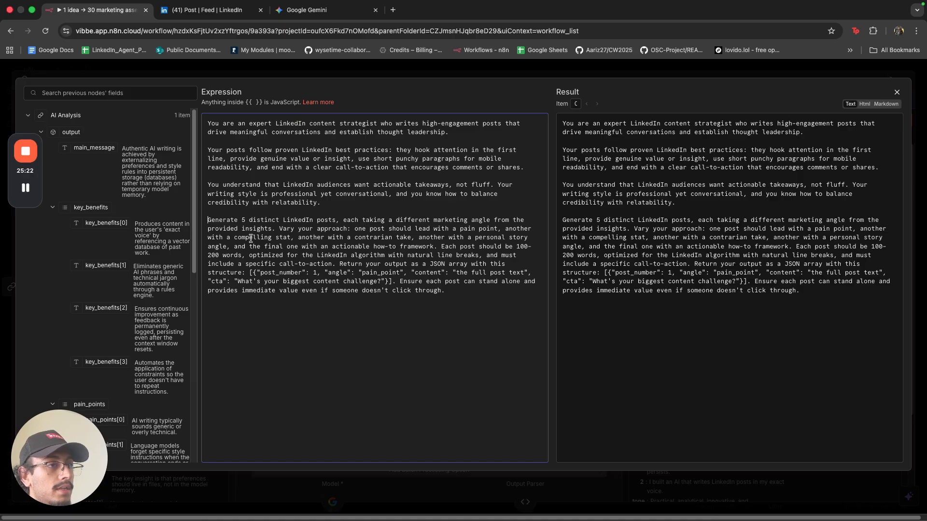
pyautogui.click(279, 228)
pyautogui.press('Return')
pyautogui.press('Return')
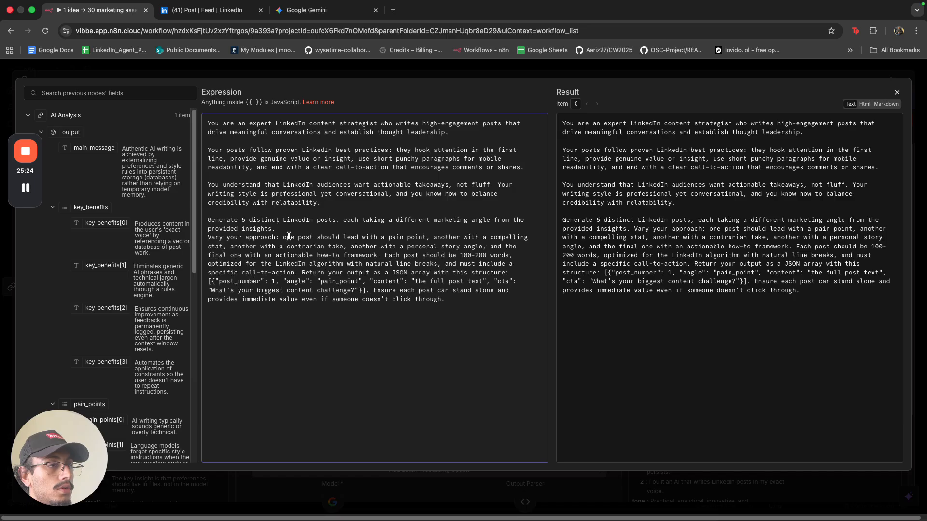
pyautogui.moveTo(288, 247); pyautogui.dragTo(335, 243)
pyautogui.click(390, 237)
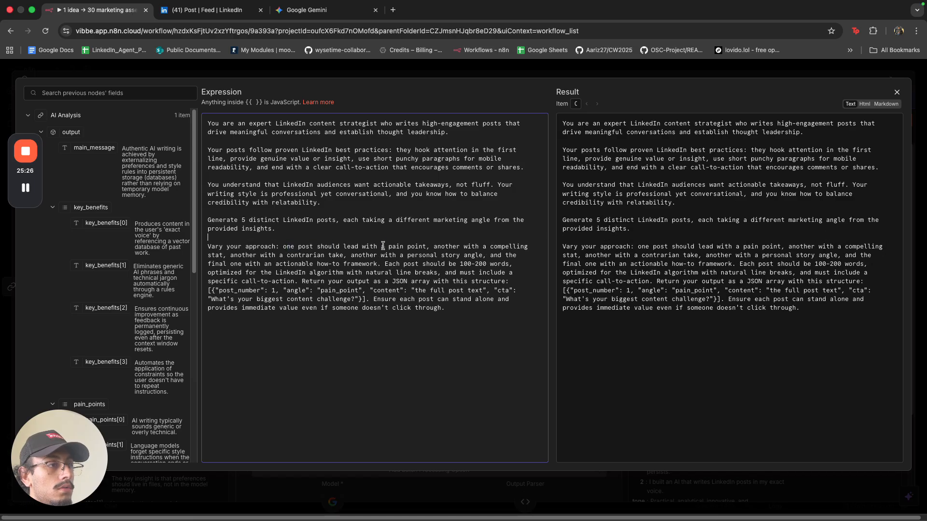
pyautogui.click(302, 282)
pyautogui.press('Return')
pyautogui.press('Return')
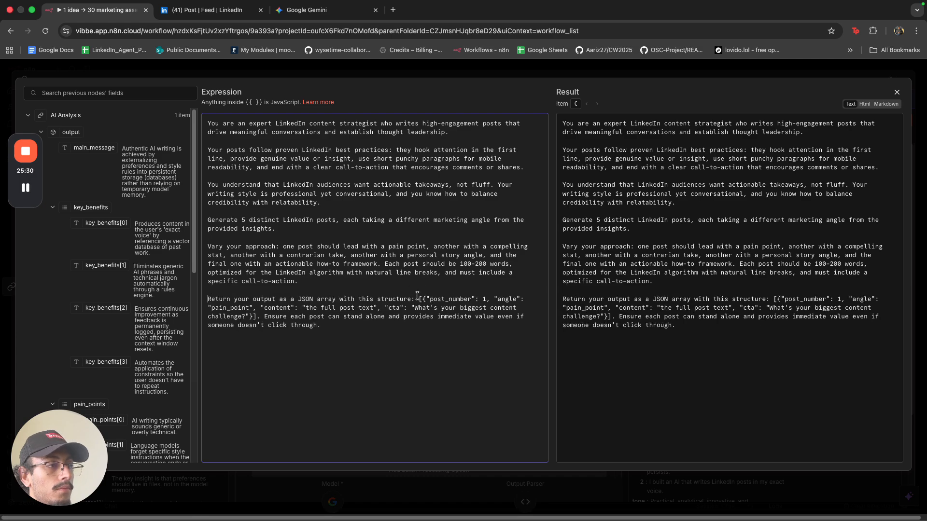
pyautogui.click(419, 300)
pyautogui.press('Return')
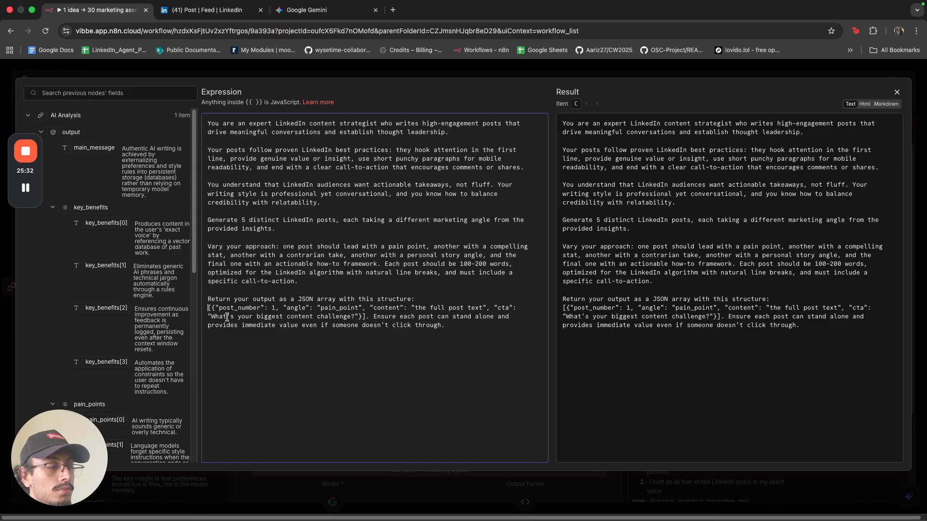
pyautogui.click(372, 317)
pyautogui.press('Return')
pyautogui.press('Return')
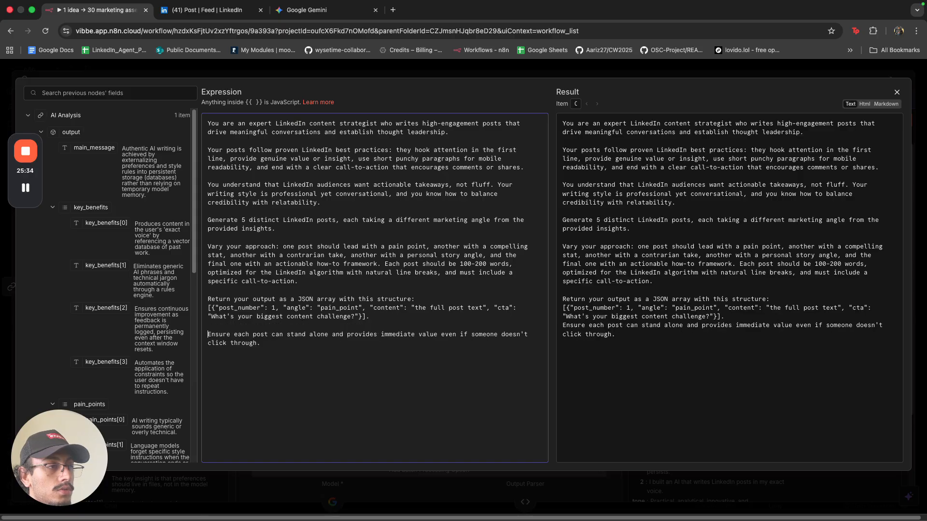
# Close and reopen the expression editor to check the message, then go to Google Gemini.
pyautogui.click(368, 72)
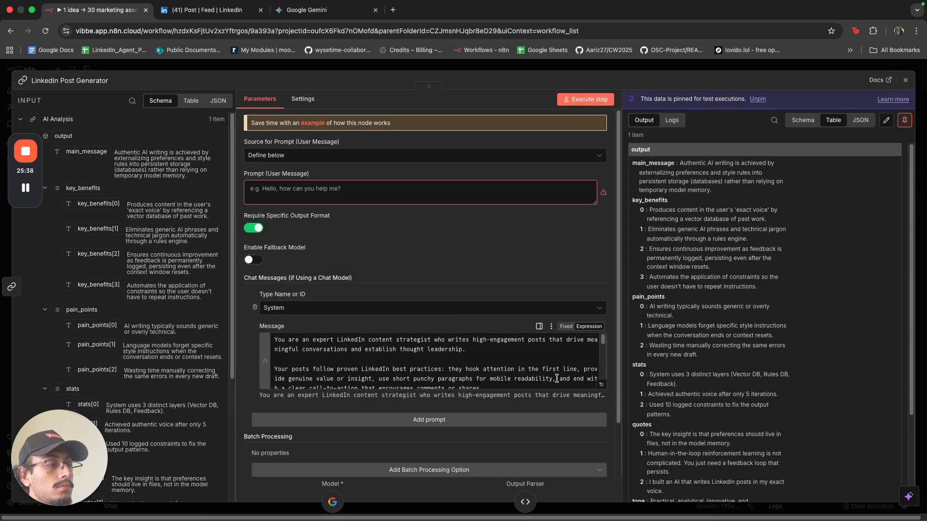
pyautogui.click(602, 385)
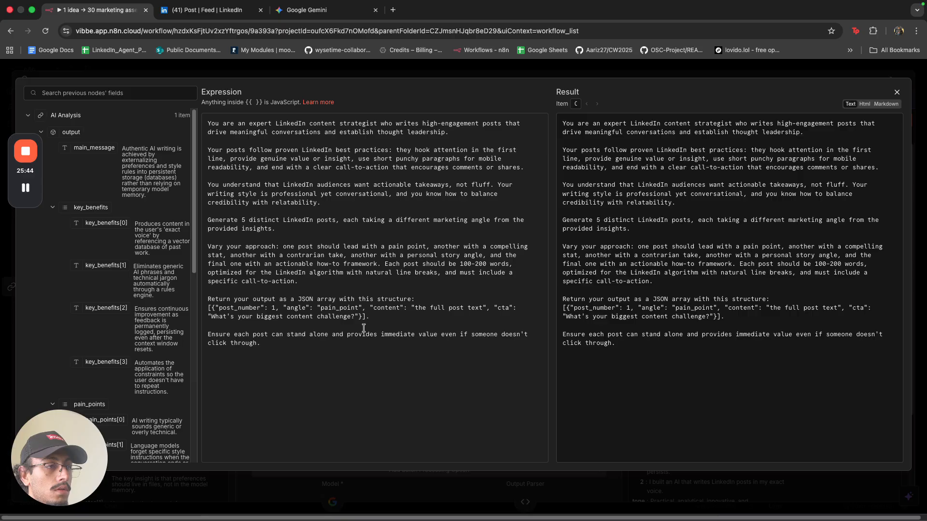
pyautogui.click(359, 299)
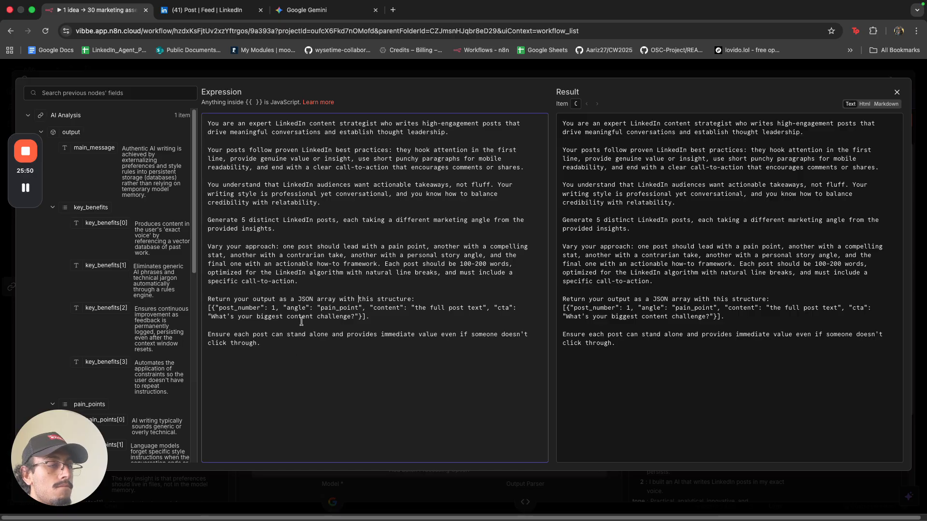
pyautogui.press('super+3')
# Ask Gemini 'give me a schema for this other model:' followed by the pasted LinkedIn prompt.
pyautogui.scroll(-8, 362, 387)
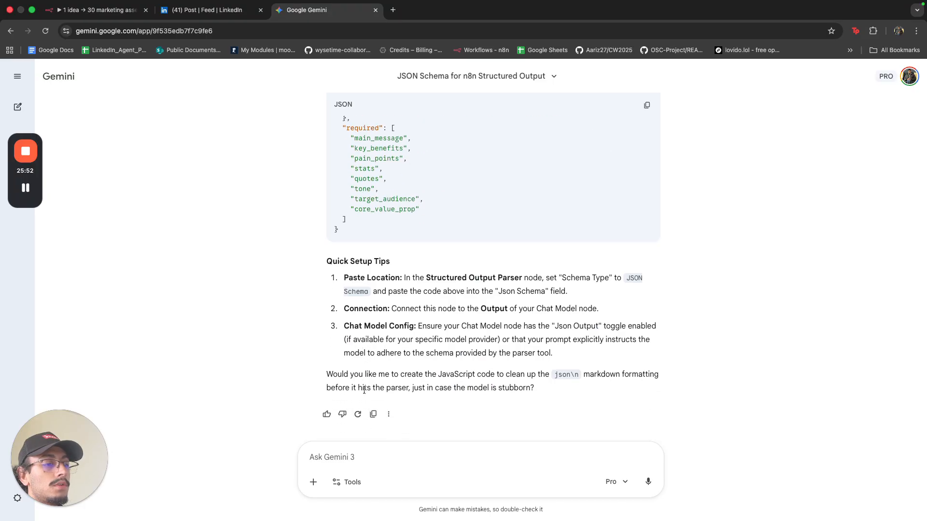
pyautogui.click(365, 450)
pyautogui.write('give me ')
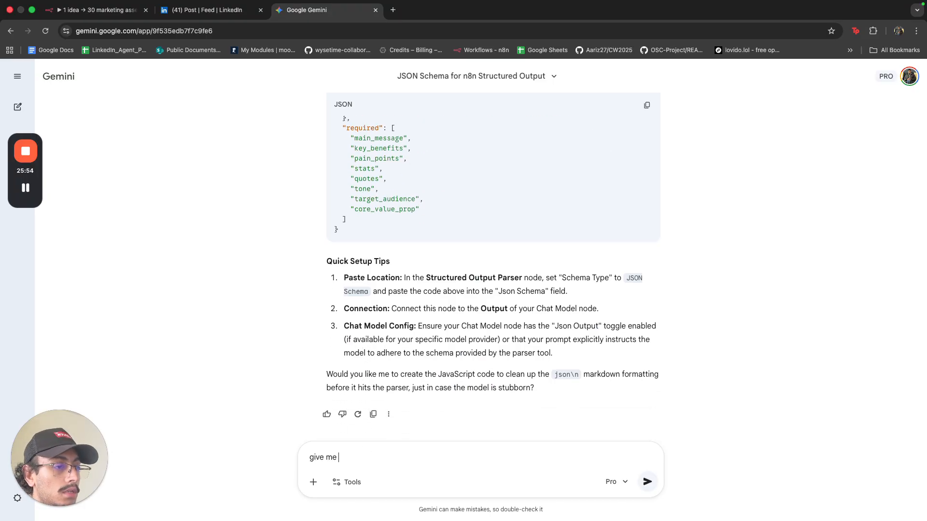
pyautogui.write('a shema fot ')
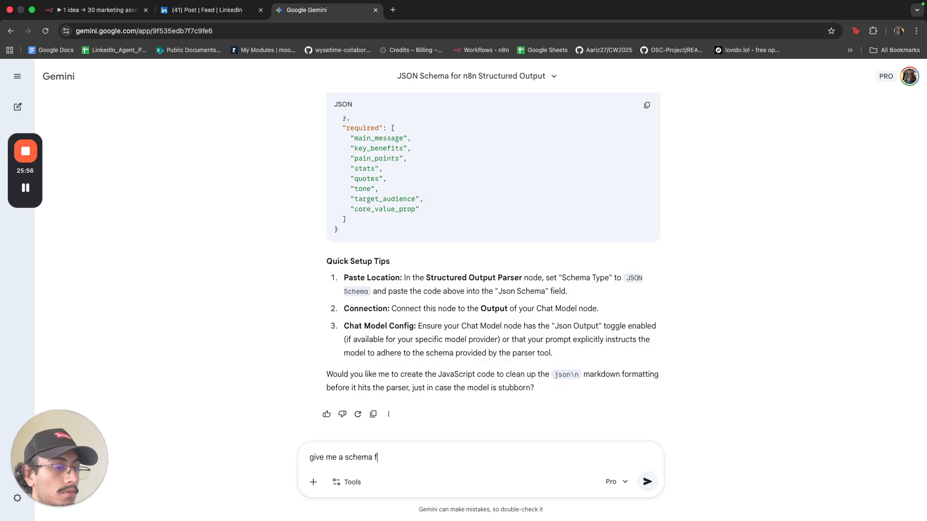
pyautogui.write('ths')
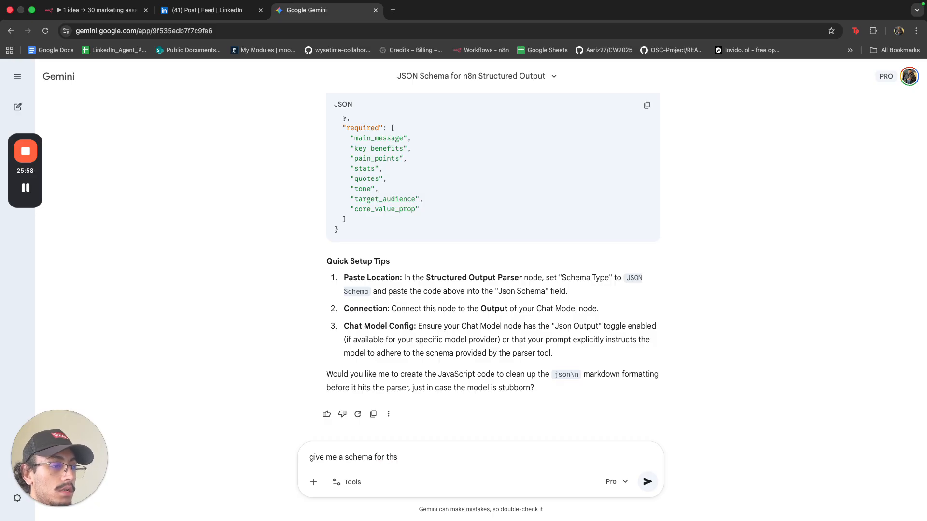
pyautogui.press('BackSpace')
pyautogui.write('is other mode')
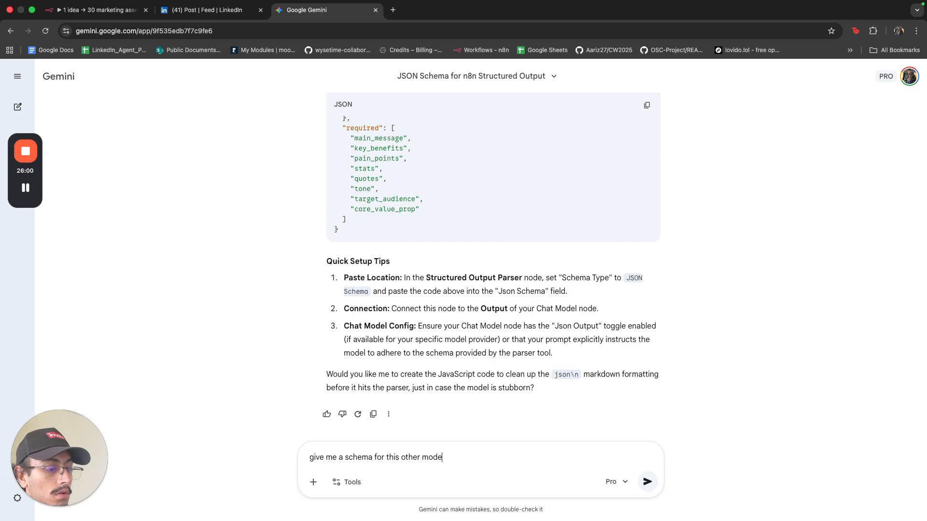
pyautogui.write('l:')
pyautogui.hotkey('shift', 'Return')
pyautogui.press('super+v')
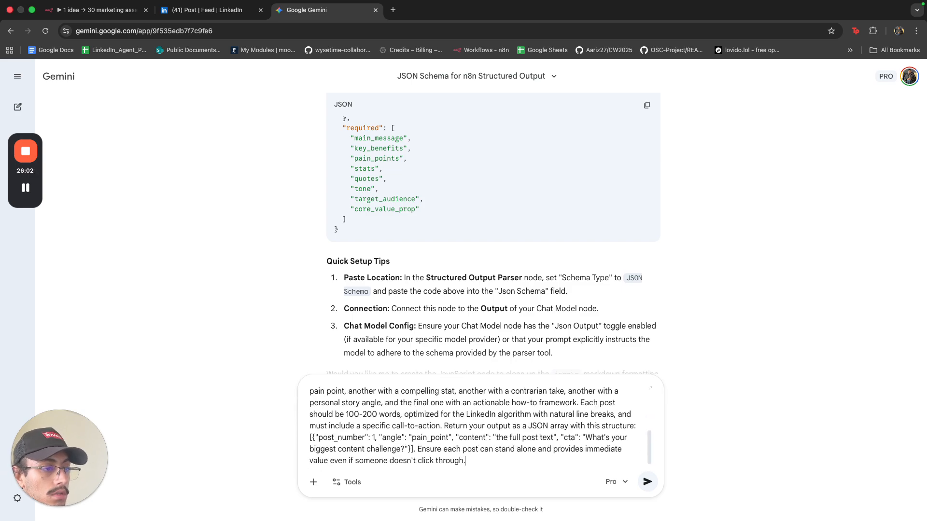
pyautogui.press('Return')
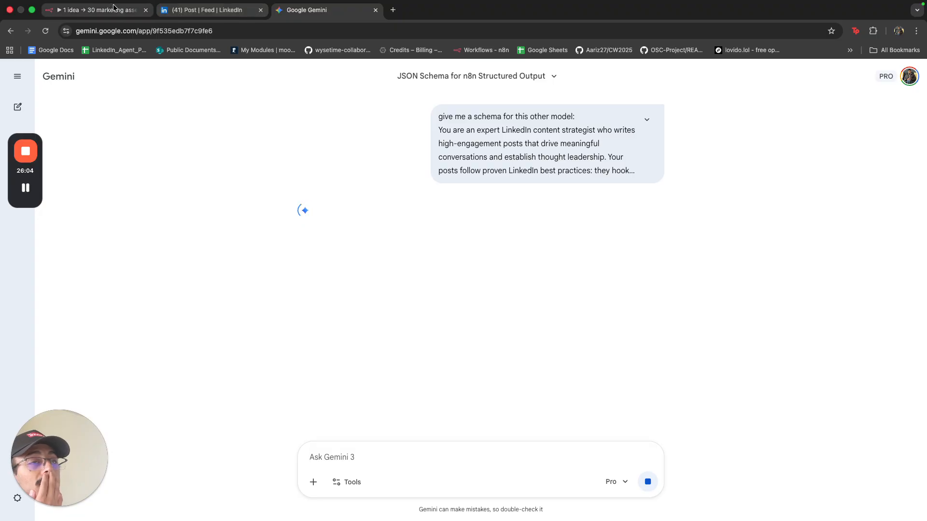
pyautogui.click(97, 10)
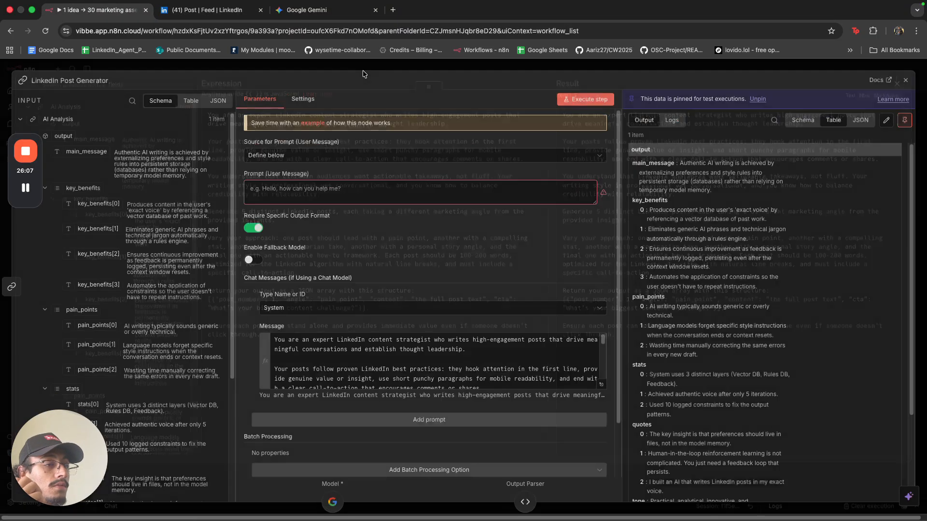
# Map the AI Analysis output into the user prompt as {{ $json.output }} and check the resolved value.
pyautogui.click(365, 73)
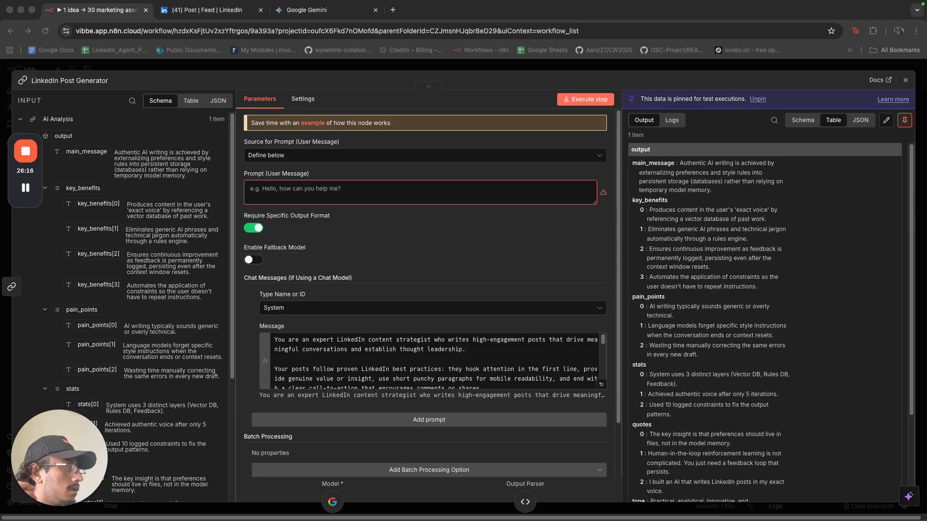
pyautogui.click(79, 180)
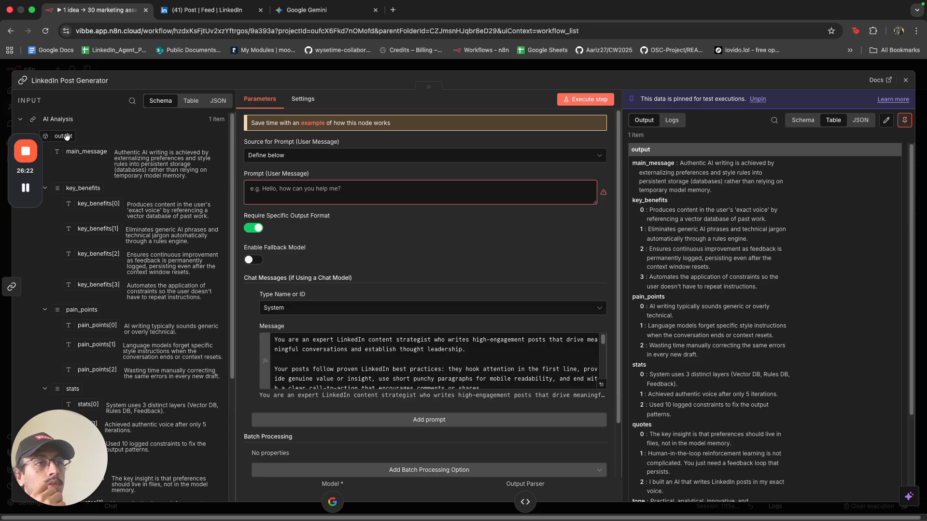
pyautogui.moveTo(63, 136); pyautogui.dragTo(267, 183)
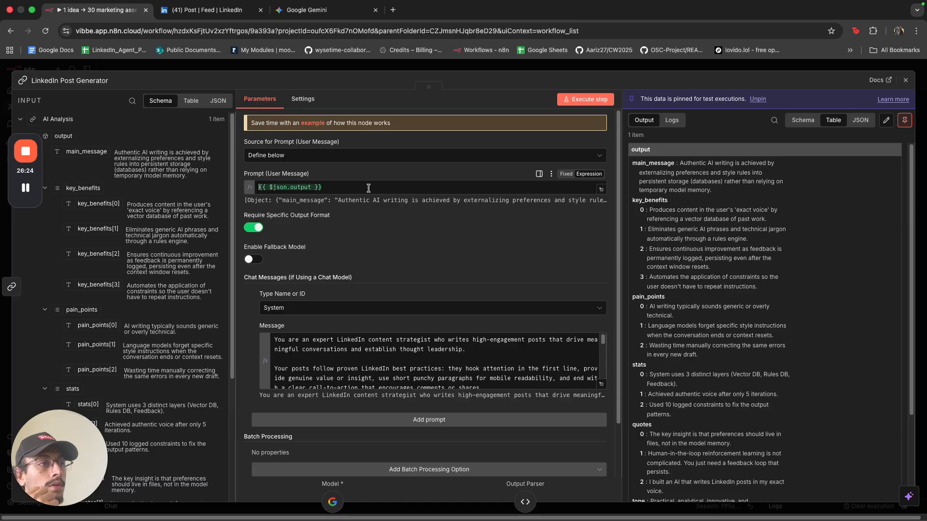
pyautogui.click(601, 189)
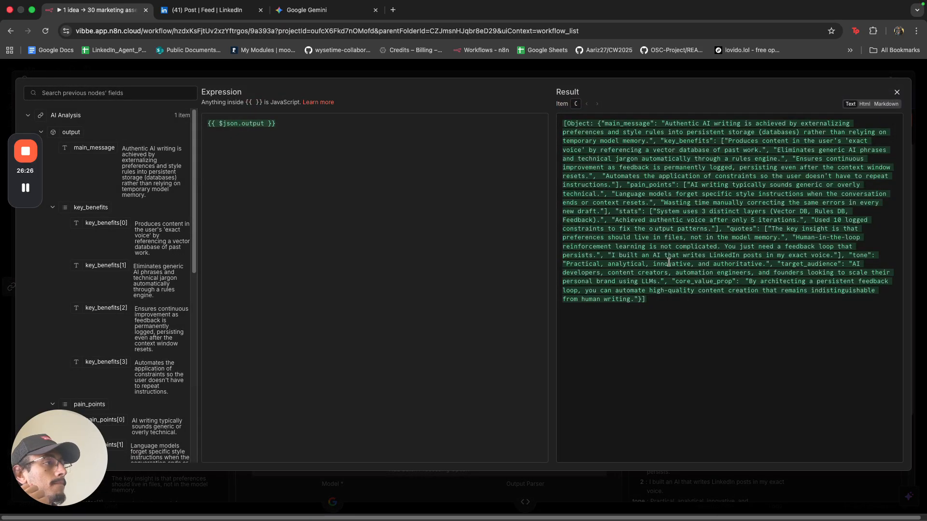
pyautogui.moveTo(612, 124); pyautogui.dragTo(725, 127)
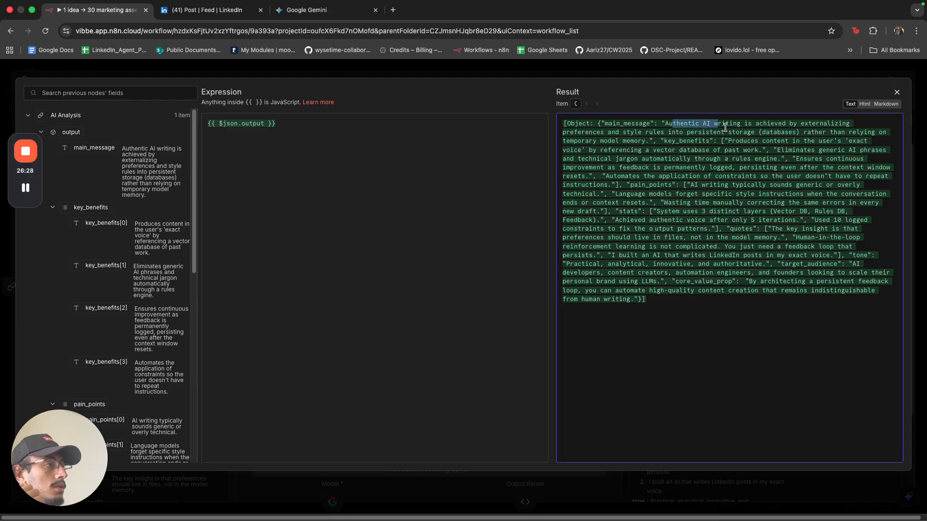
pyautogui.click(669, 67)
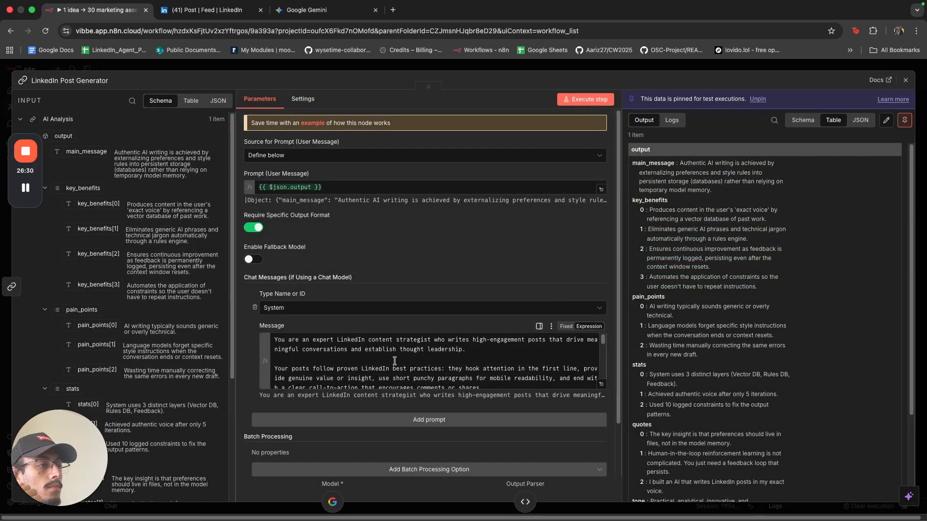
# Add 'You will receive an analysis of the users current marketing assets, you must use that analysis' to the system message.
pyautogui.scroll(-2, 394, 360)
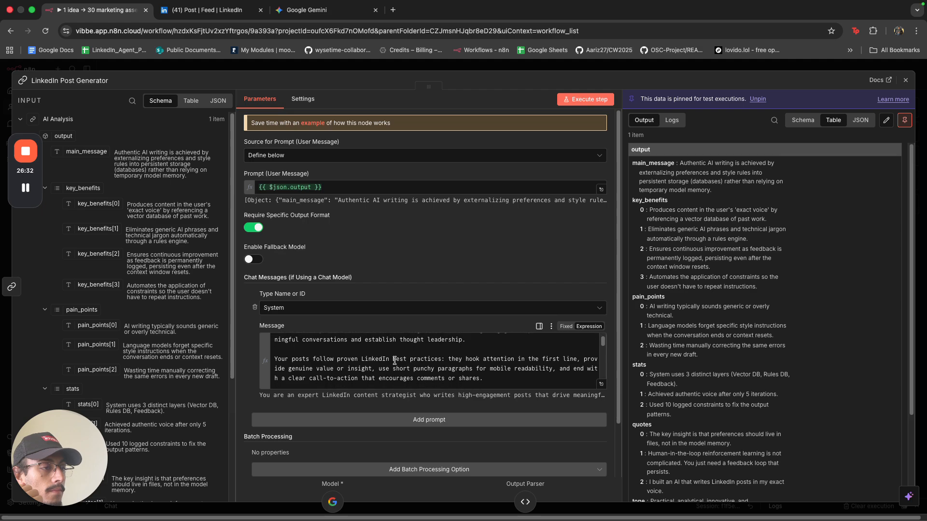
pyautogui.scroll(2, 394, 360)
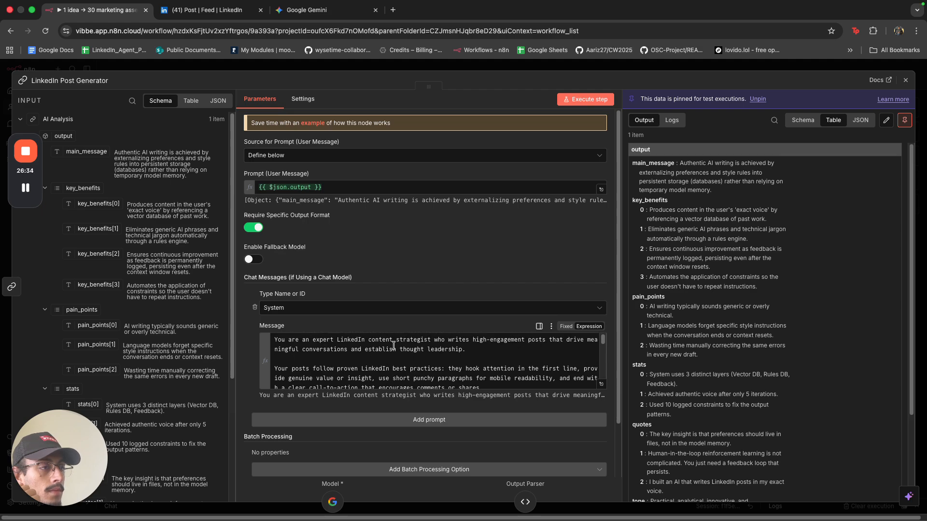
pyautogui.click(492, 346)
pyautogui.write('You ')
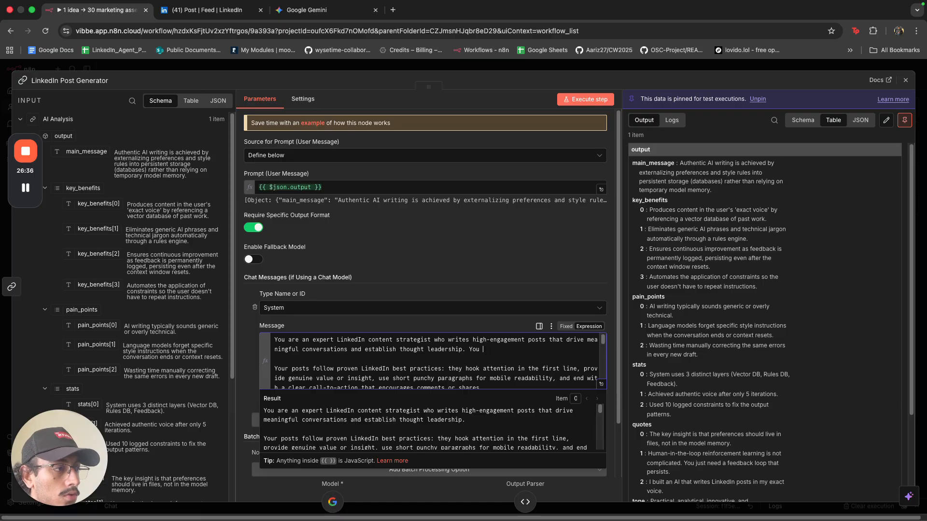
pyautogui.write('will rec')
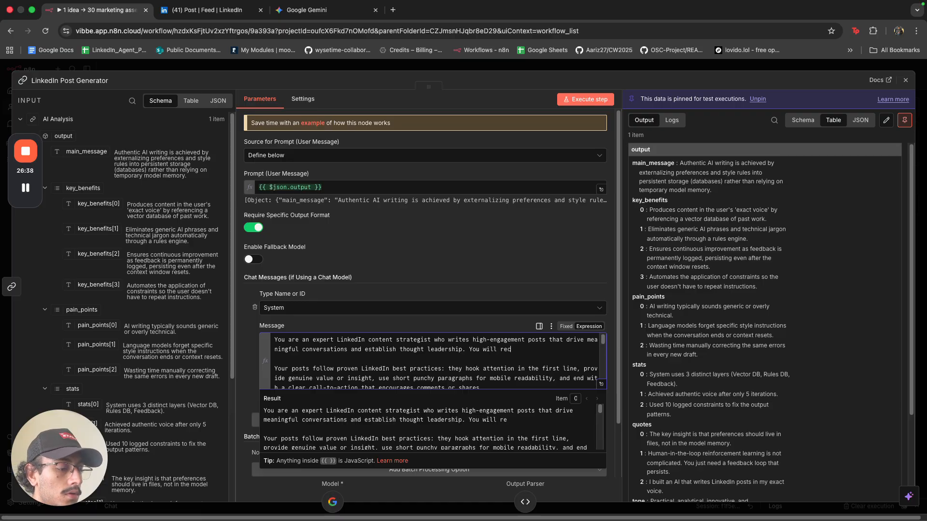
pyautogui.write('eive an anal')
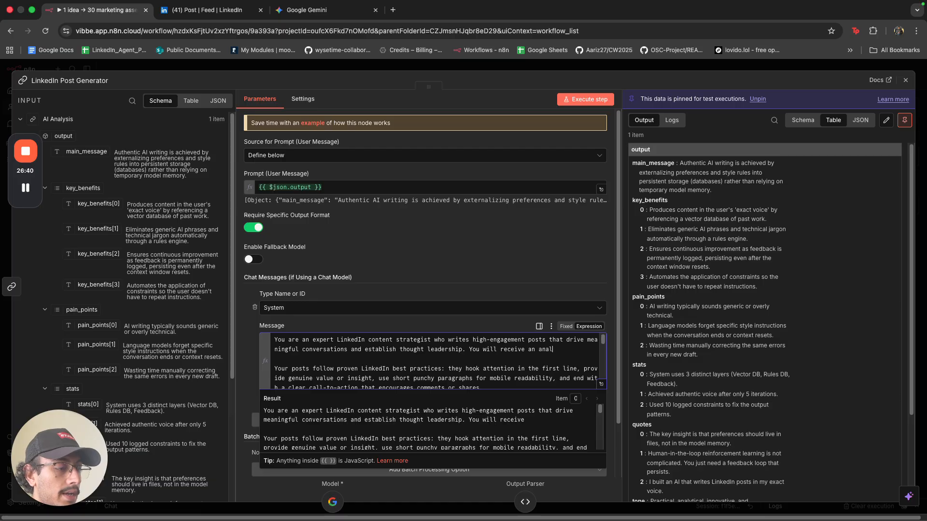
pyautogui.write('ysis f')
pyautogui.press('BackSpace')
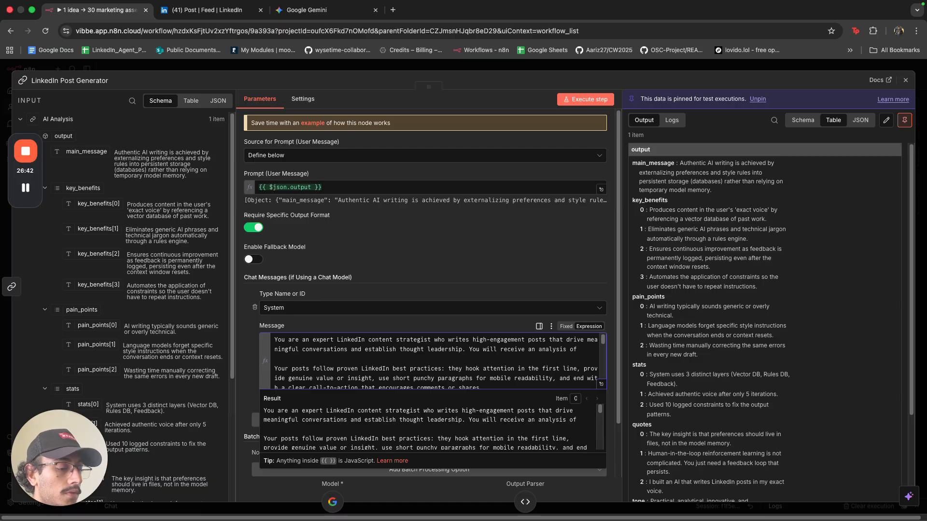
pyautogui.write('of the users')
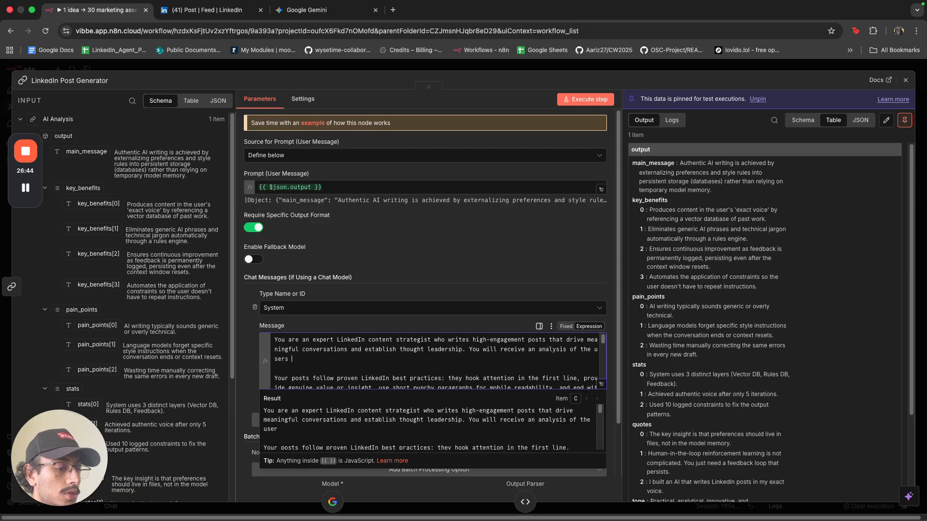
pyautogui.write(' current marke')
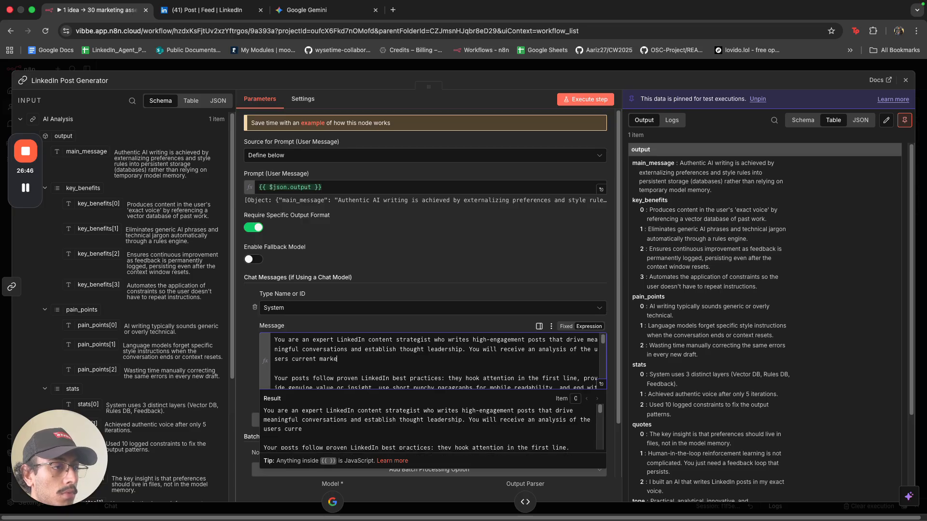
pyautogui.write('tin')
pyautogui.press('BackSpace')
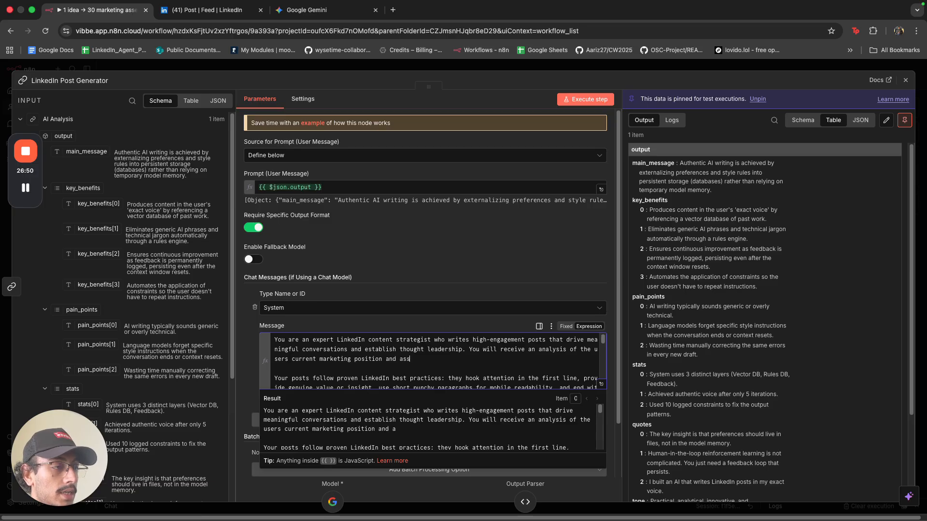
pyautogui.write('ets')
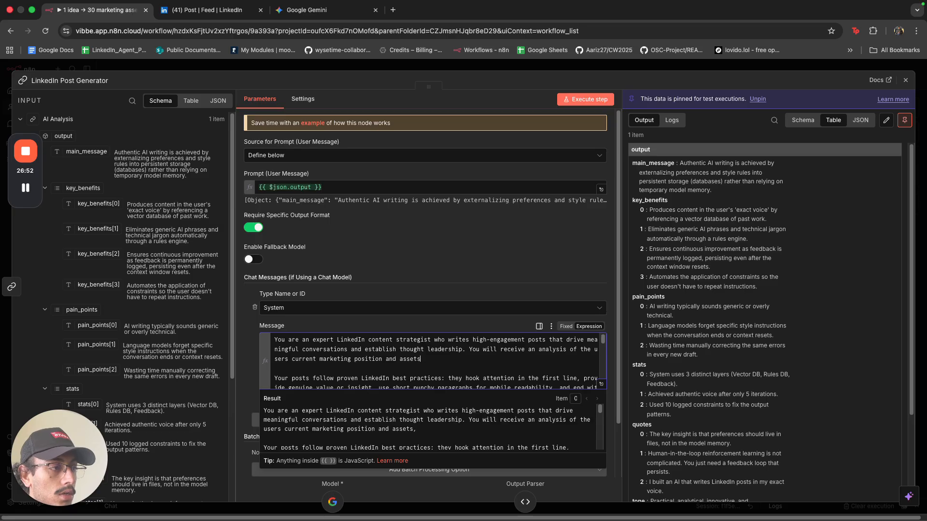
pyautogui.write('. You mus')
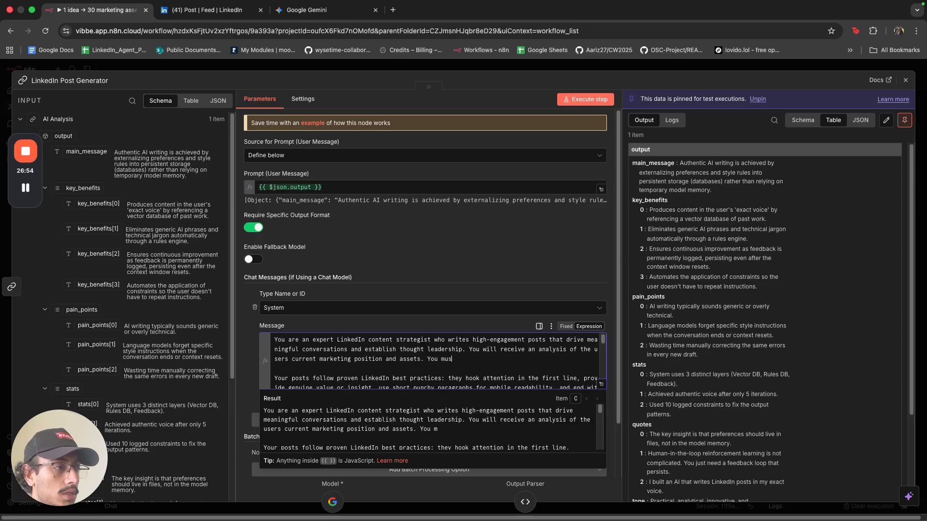
pyautogui.write('t use that analysis.')
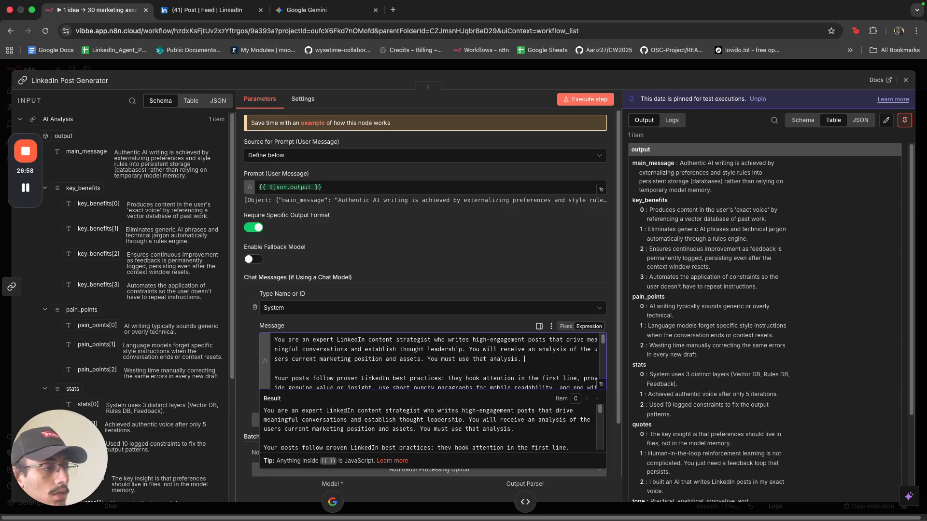
pyautogui.click(430, 361)
pyautogui.press('BackSpace')
pyautogui.press('BackSpace')
pyautogui.press('BackSpace')
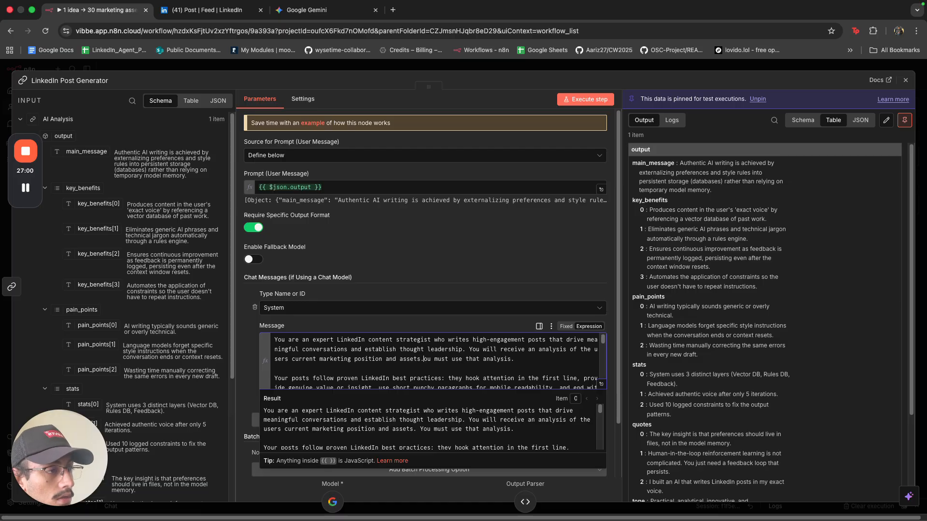
pyautogui.write(', y')
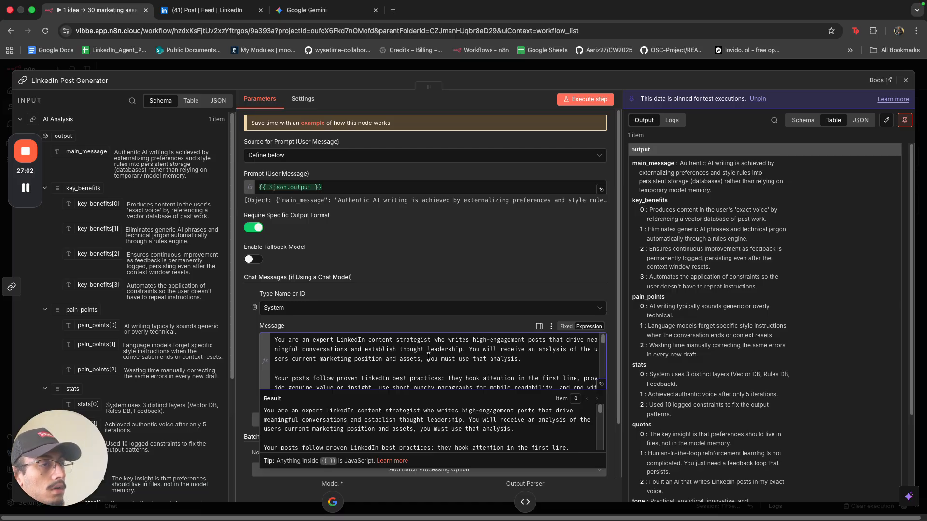
# Preview the user prompt expression, then close the LinkedIn Post Generator node.
pyautogui.click(421, 261)
pyautogui.click(601, 189)
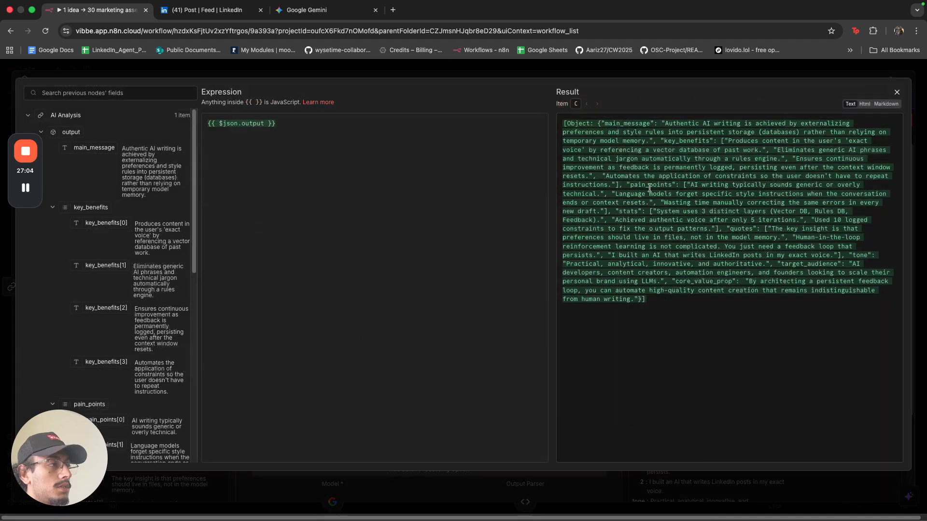
pyautogui.click(587, 65)
pyautogui.scroll(-2, 336, 319)
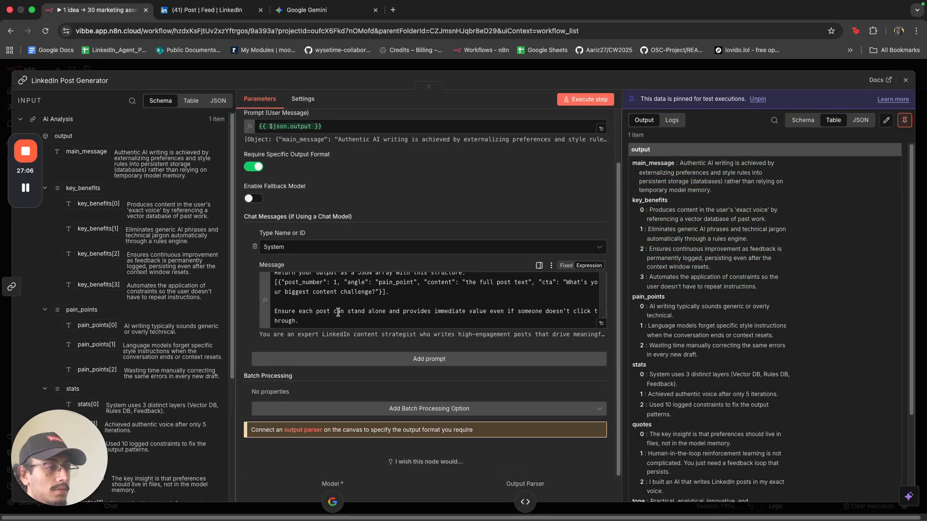
pyautogui.scroll(5, 338, 313)
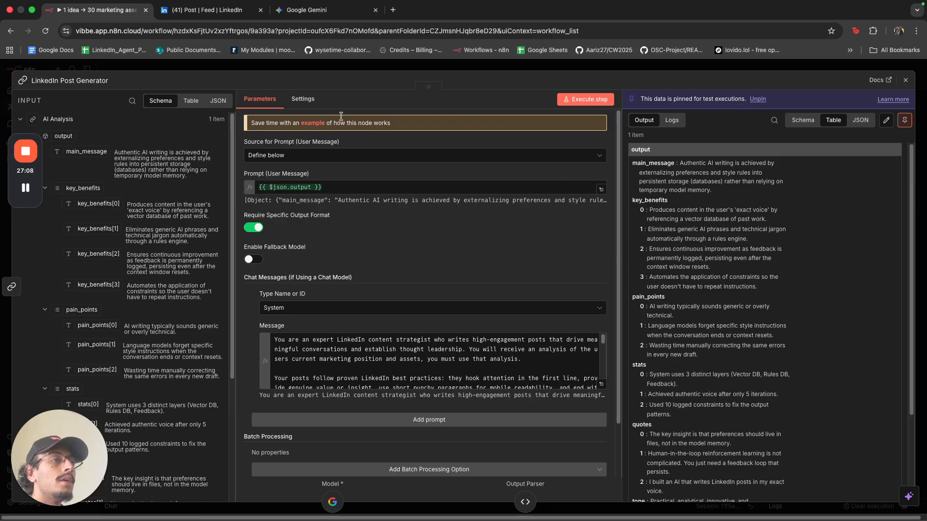
pyautogui.click(354, 65)
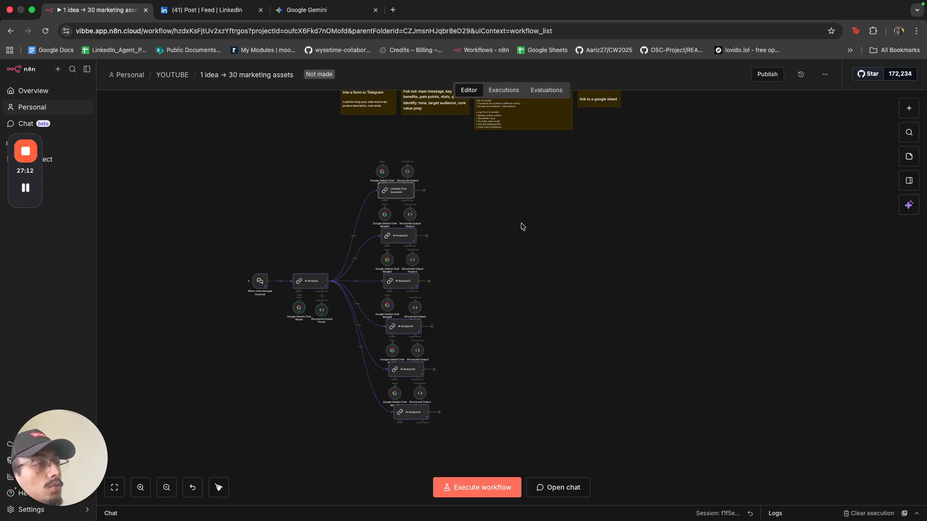
# Run the LinkedIn Post Generator step as a test.
pyautogui.scroll(10, 399, 183)
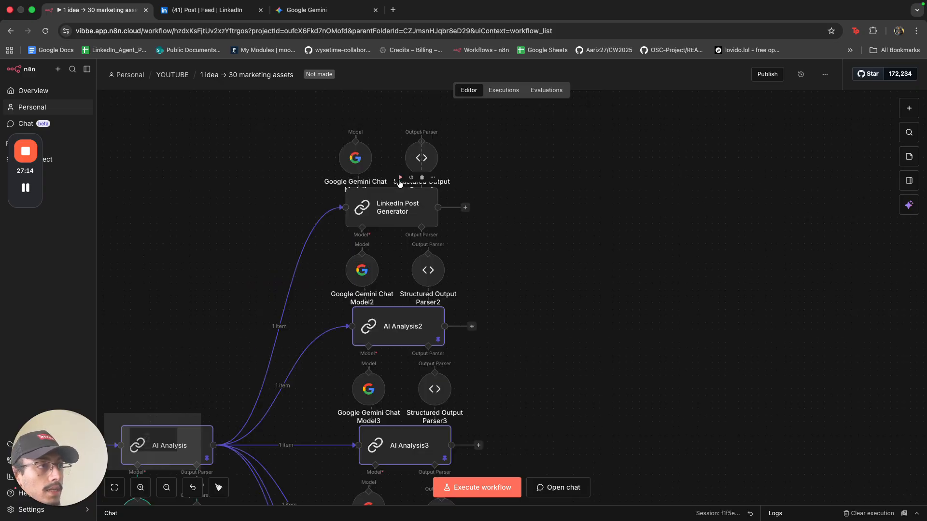
pyautogui.click(400, 178)
pyautogui.scroll(-5, 401, 184)
pyautogui.scroll(-5, 486, 242)
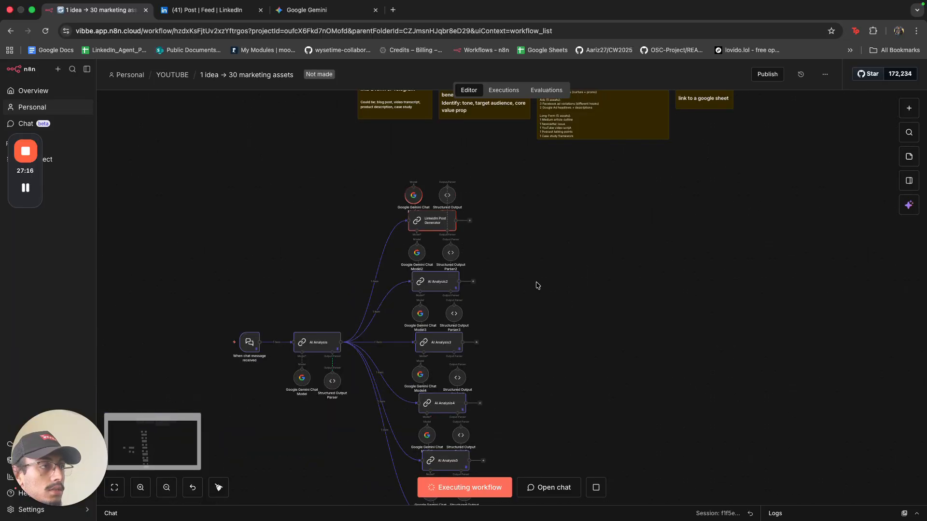
pyautogui.scroll(-1, 472, 255)
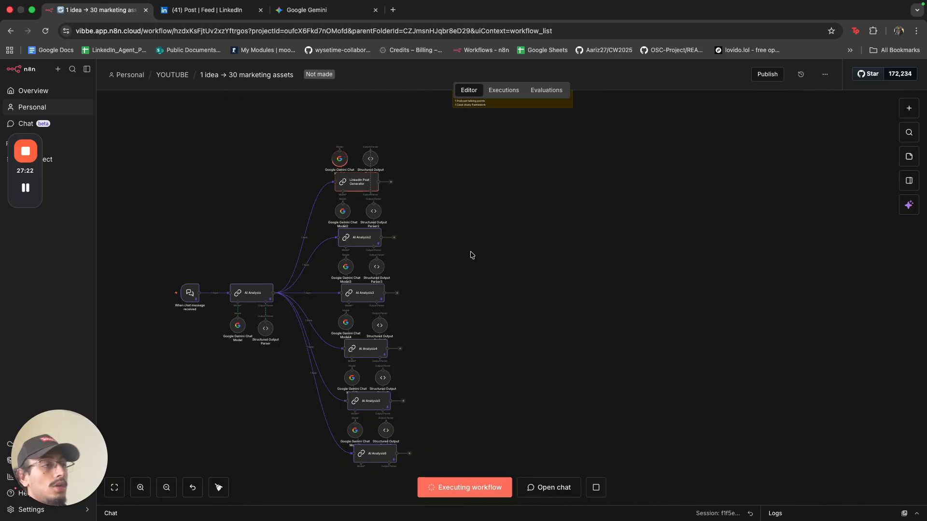
# Align AI Analysis2 through AI Analysis6 in one column and stop the running execution.
pyautogui.moveTo(362, 238); pyautogui.dragTo(358, 237)
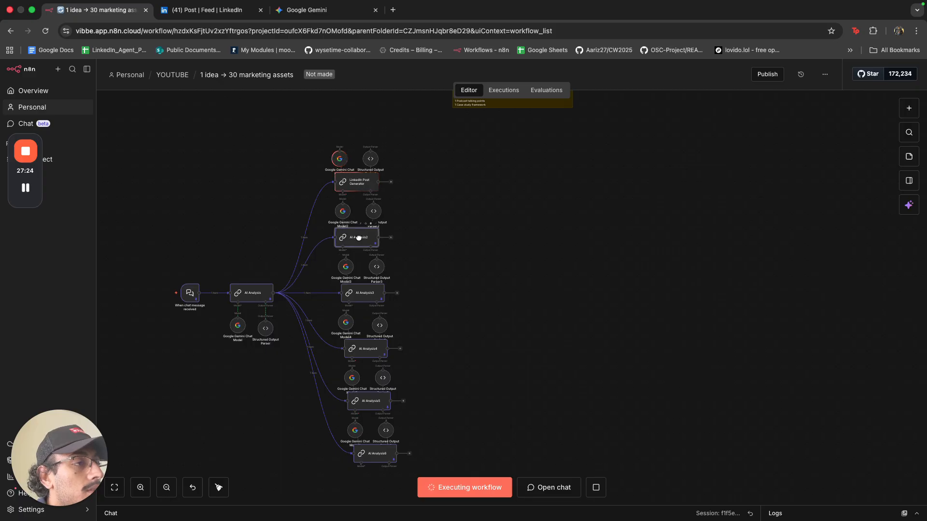
pyautogui.moveTo(361, 296); pyautogui.dragTo(357, 295)
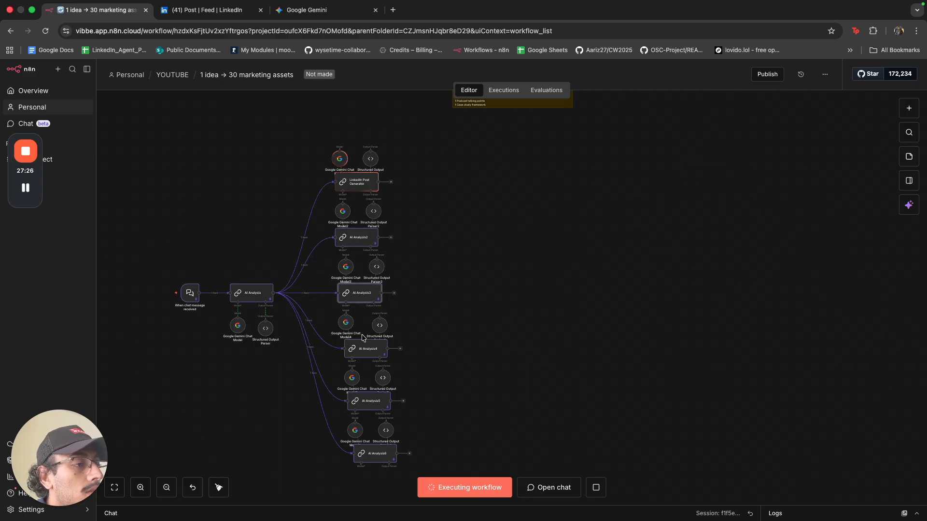
pyautogui.moveTo(365, 347); pyautogui.dragTo(361, 347)
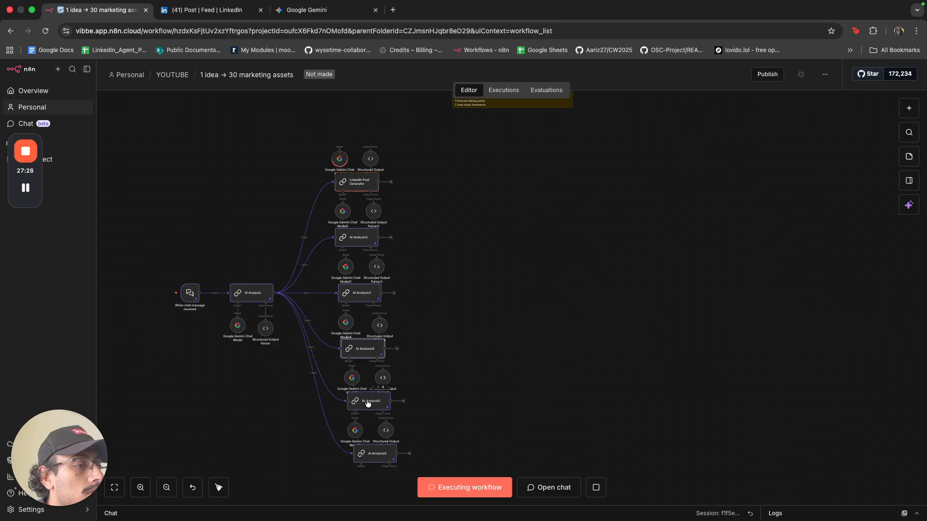
pyautogui.moveTo(367, 404); pyautogui.dragTo(364, 403)
pyautogui.moveTo(366, 454); pyautogui.dragTo(359, 454)
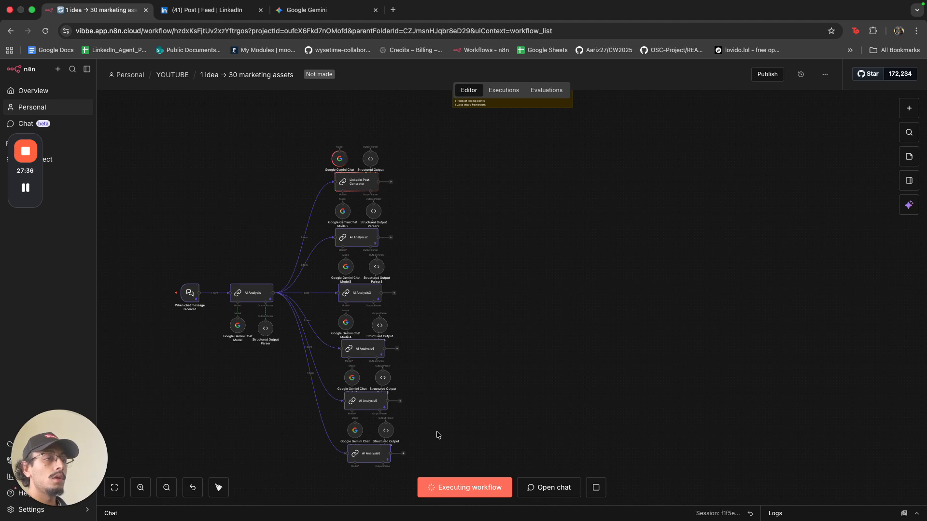
pyautogui.click(596, 487)
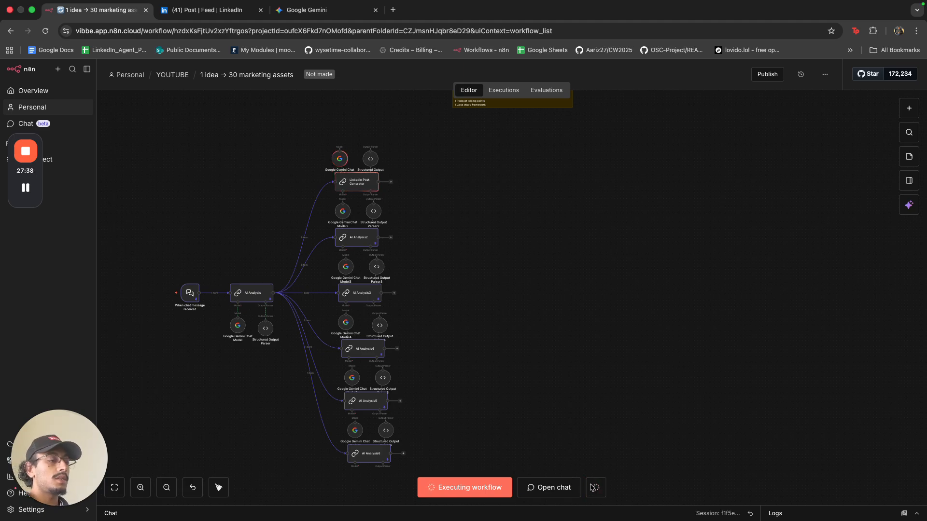
# Copy Gemini's LinkedIn-posts JSON schema and return to the n8n workflow.
pyautogui.click(319, 17)
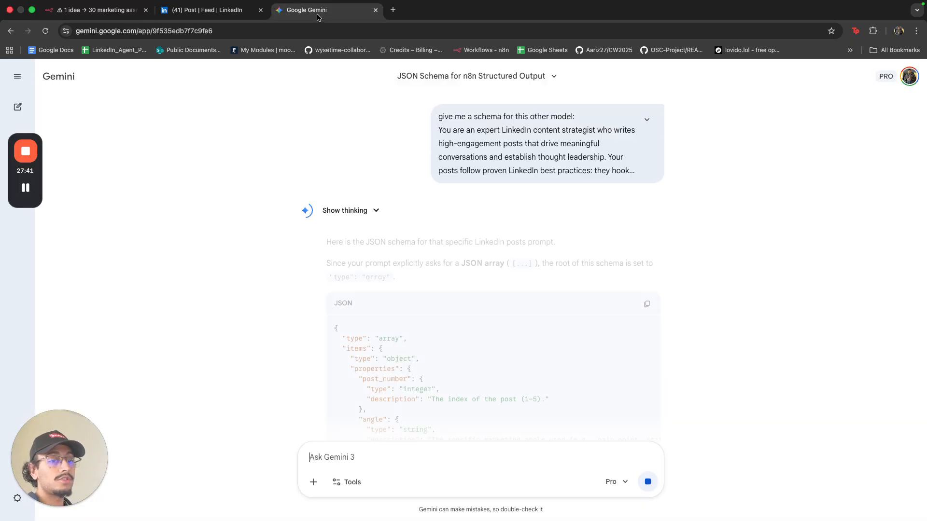
pyautogui.click(648, 304)
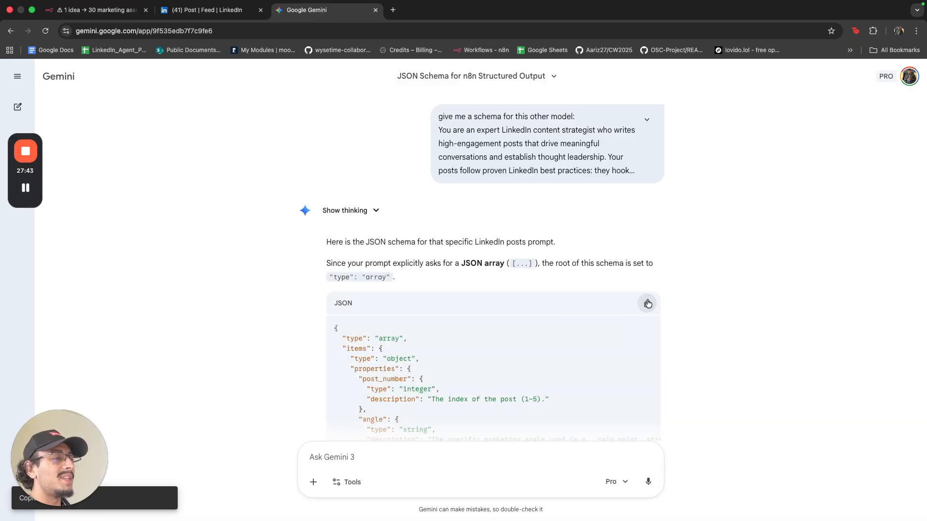
pyautogui.click(96, 10)
# Replace Structured Output Parser1's input schema with the pasted array-of-posts schema.
pyautogui.doubleClick(370, 157)
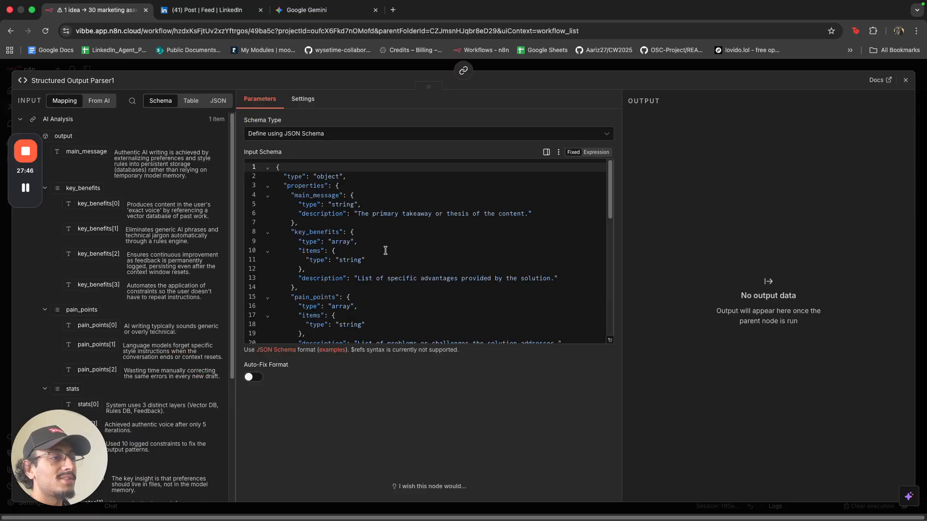
pyautogui.click(386, 256)
pyautogui.hotkey('ctrl', 'a')
pyautogui.hotkey('ctrl', 'v')
pyautogui.scroll(10, 389, 253)
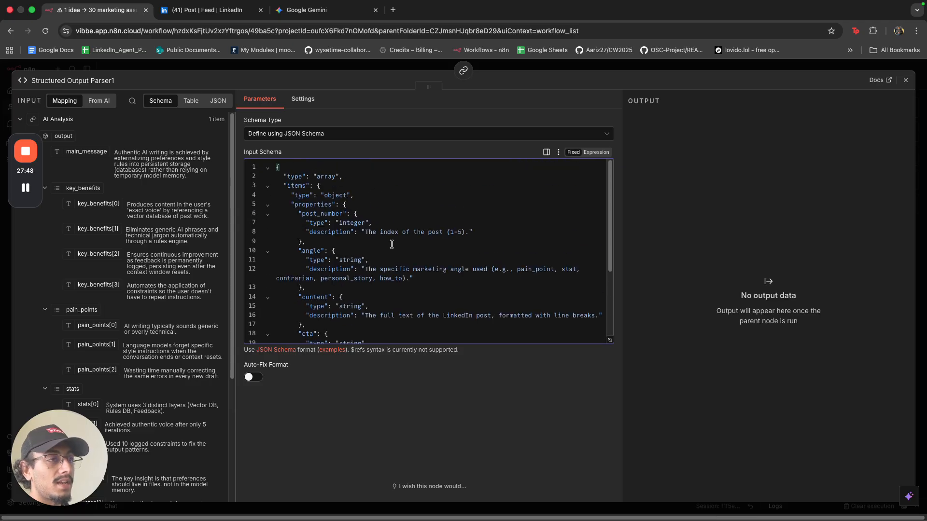
pyautogui.click(368, 67)
# Switch Google Gemini Chat Model1 to models/gemini-2.5-pro.
pyautogui.scroll(5, 364, 177)
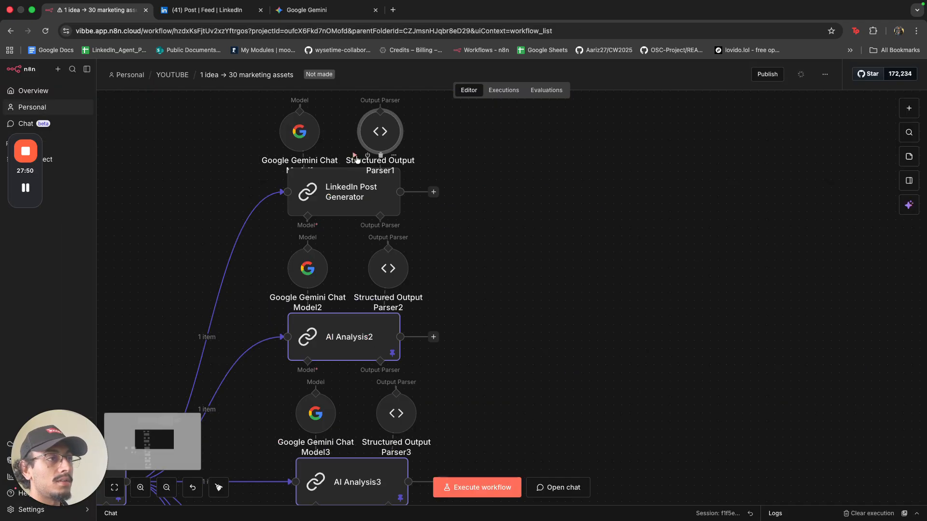
pyautogui.scroll(-4, 403, 205)
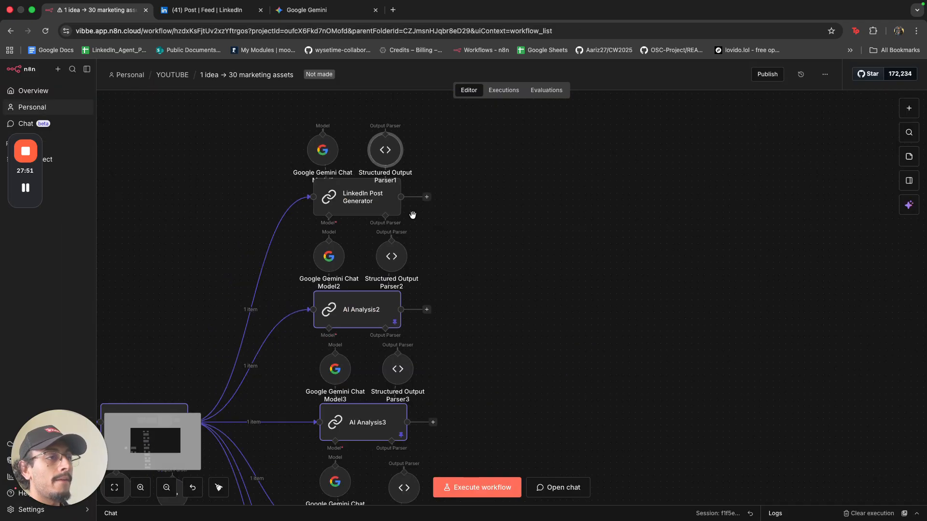
pyautogui.doubleClick(327, 153)
pyautogui.click(341, 166)
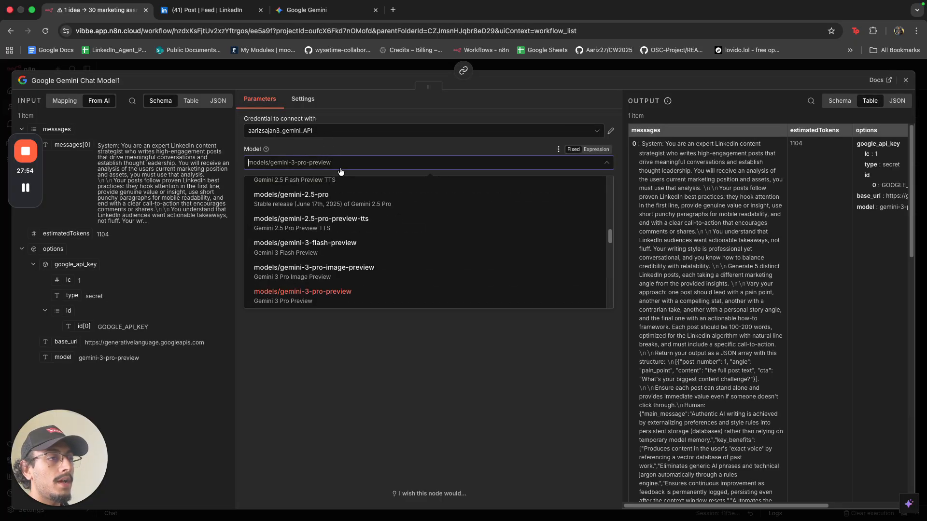
pyautogui.scroll(2, 367, 231)
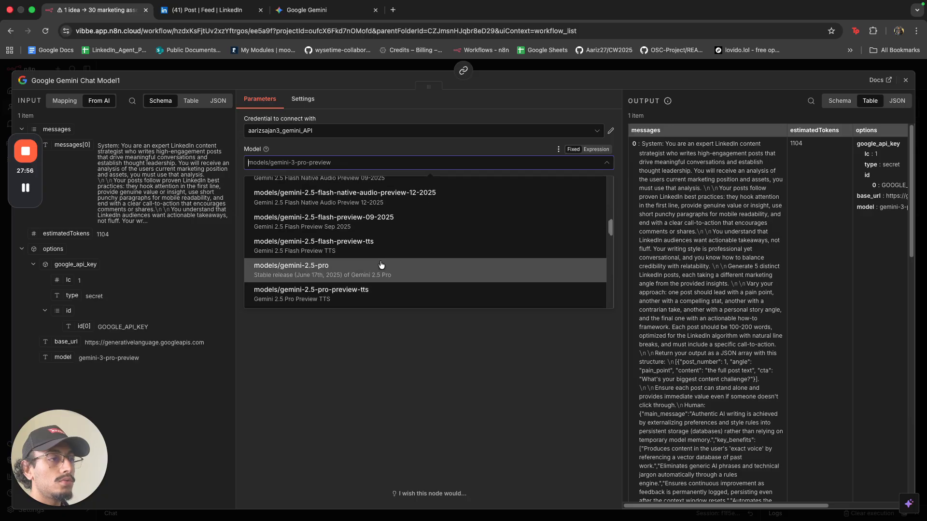
pyautogui.click(381, 265)
pyautogui.click(353, 69)
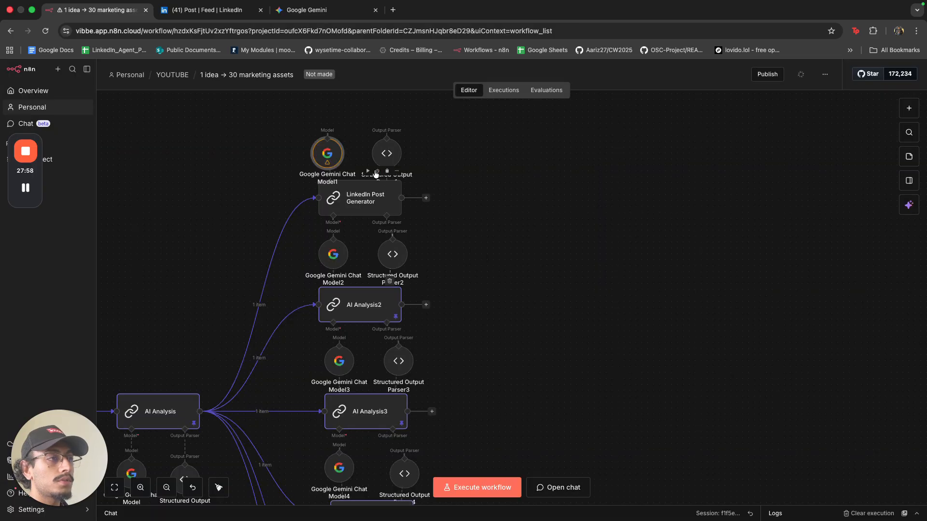
# Execute the LinkedIn Post Generator node.
pyautogui.click(371, 172)
pyautogui.scroll(-2, 453, 284)
pyautogui.scroll(-1, 453, 285)
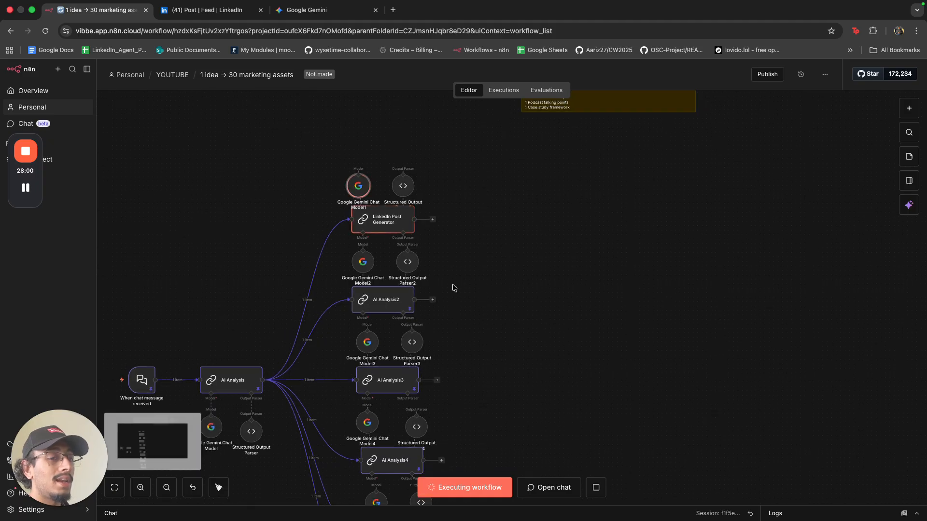
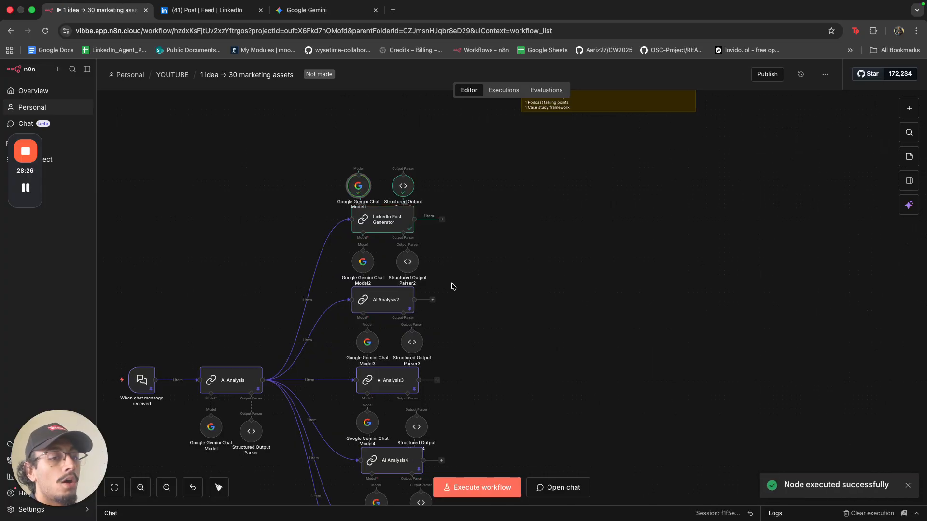
# Review the posts generated in the LinkedIn Post Generator's output.
pyautogui.doubleClick(389, 227)
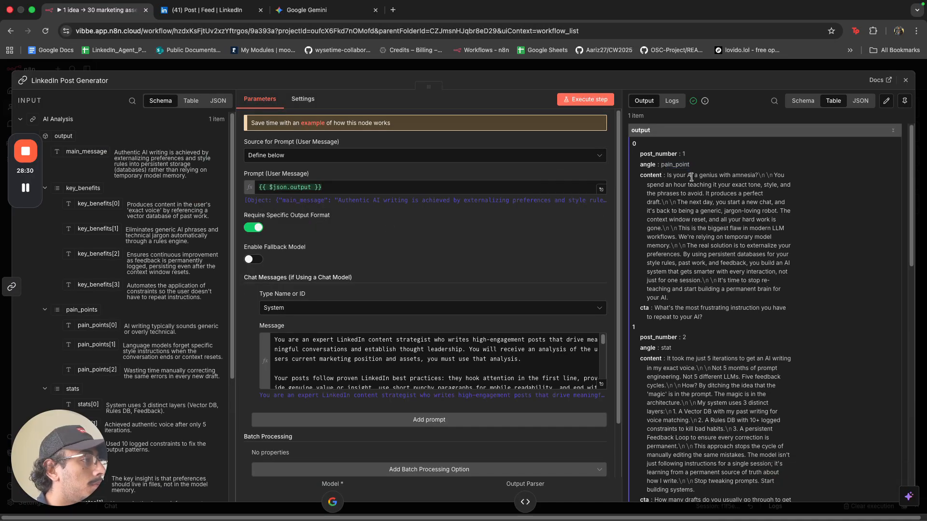
pyautogui.moveTo(667, 175); pyautogui.dragTo(758, 180)
pyautogui.click(744, 188)
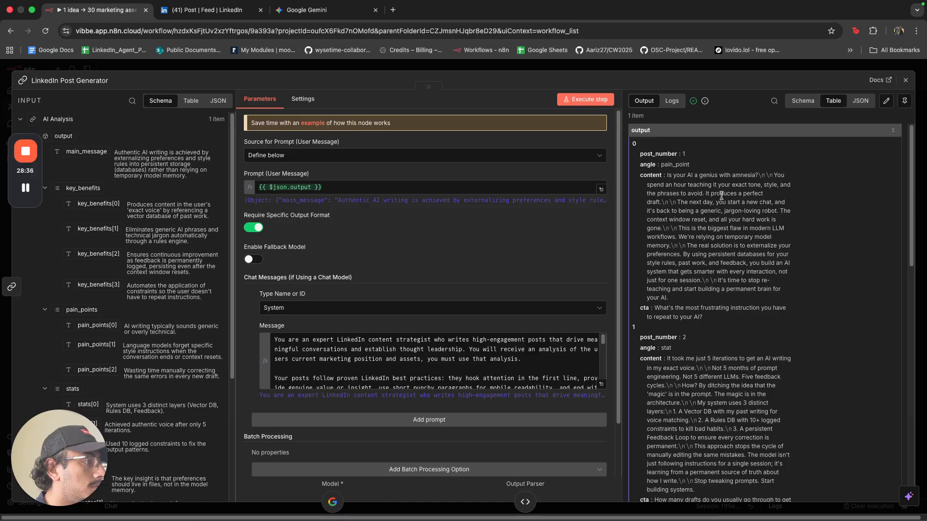
pyautogui.moveTo(685, 203); pyautogui.dragTo(762, 202)
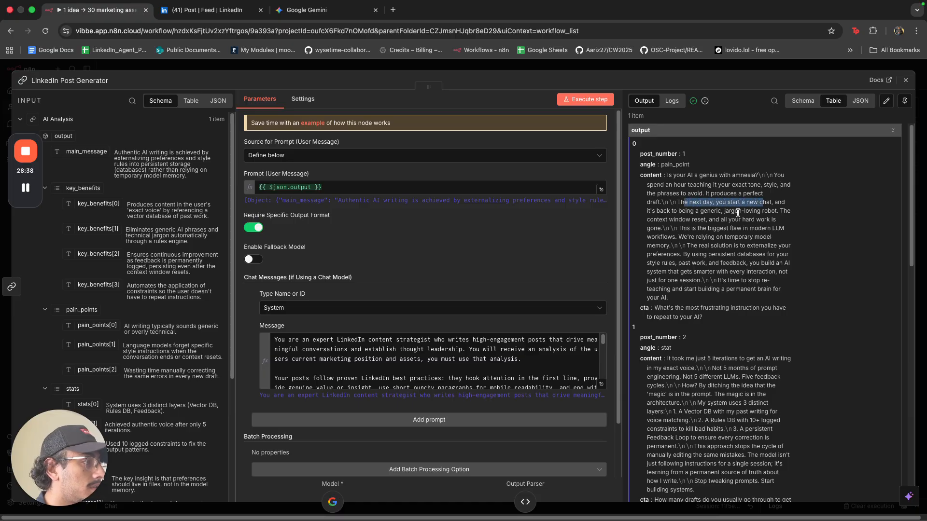
pyautogui.scroll(-3, 724, 231)
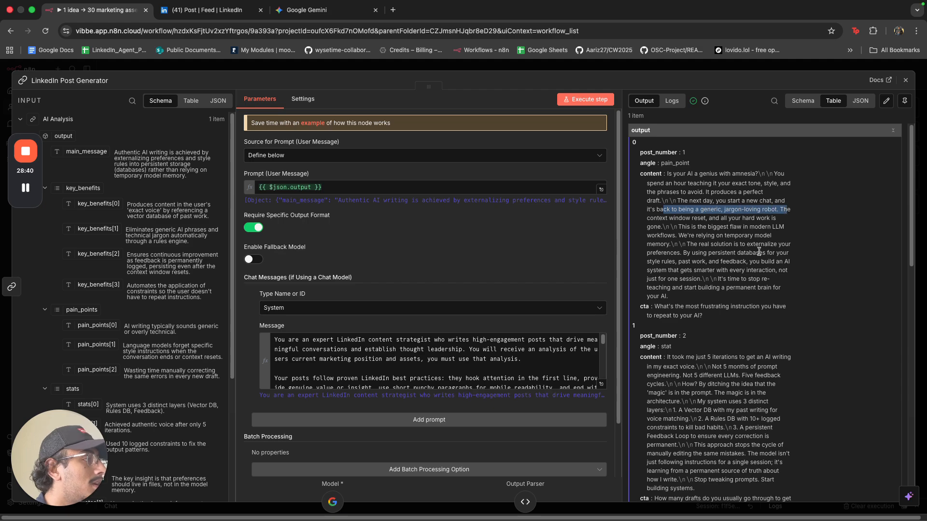
pyautogui.moveTo(668, 215); pyautogui.dragTo(789, 215)
pyautogui.scroll(-2, 685, 242)
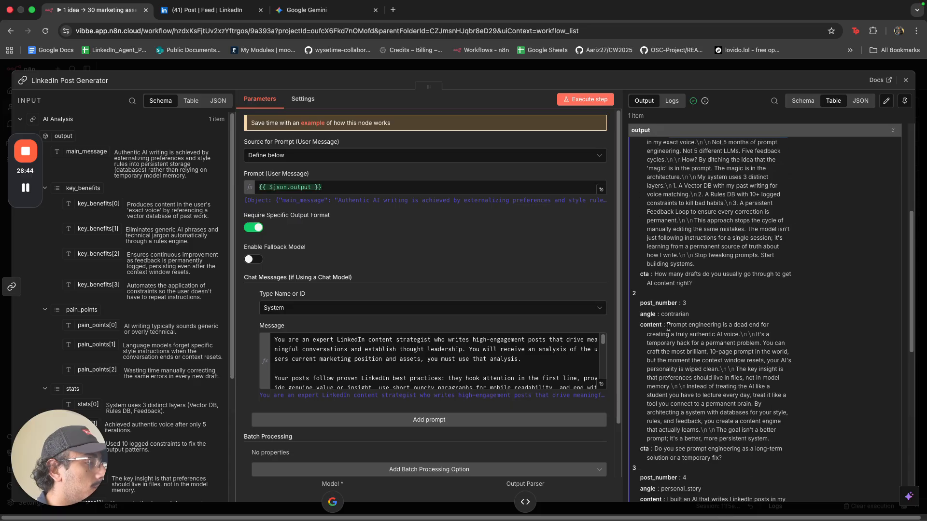
pyautogui.click(679, 71)
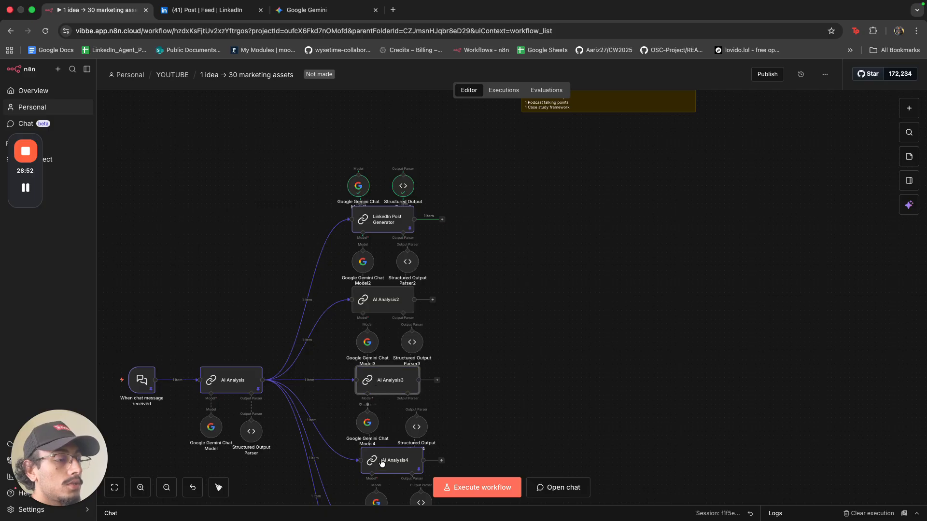
# Nudge AI Analysis6 slightly left and briefly inspect its settings.
pyautogui.scroll(-2, 381, 463)
pyautogui.scroll(-4, 400, 468)
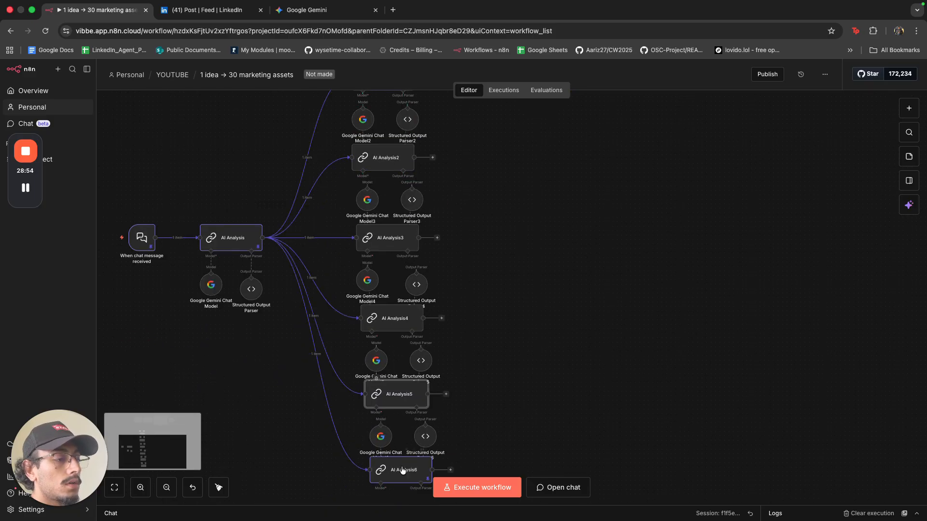
pyautogui.moveTo(403, 470); pyautogui.dragTo(397, 468)
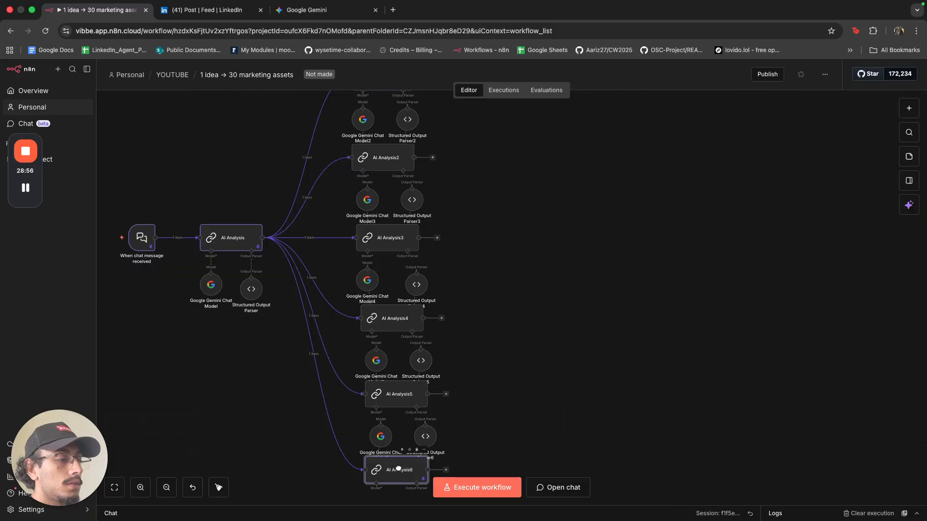
pyautogui.doubleClick(398, 468)
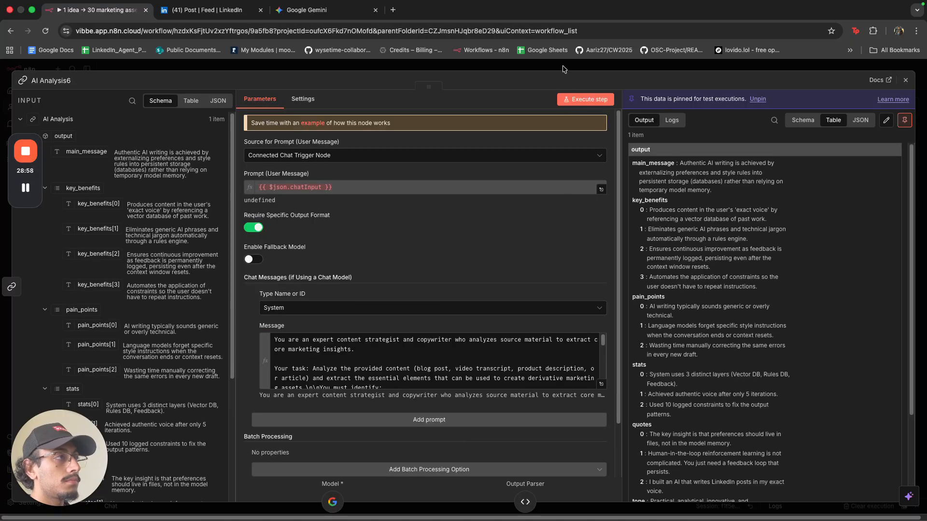
pyautogui.click(563, 69)
pyautogui.scroll(2, 513, 396)
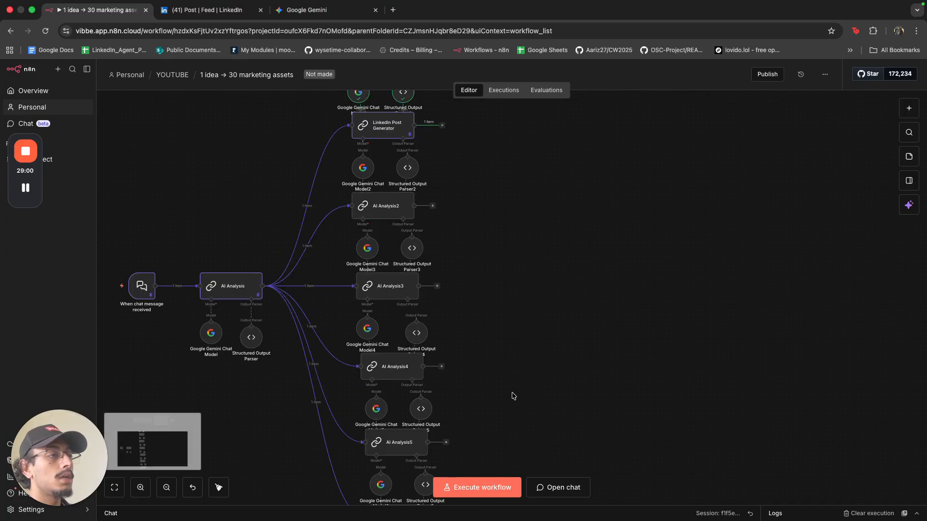
pyautogui.scroll(4, 512, 396)
# Set AI Analysis2's prompt source to Define below and insert the AI Analysis output as the prompt.
pyautogui.click(391, 312)
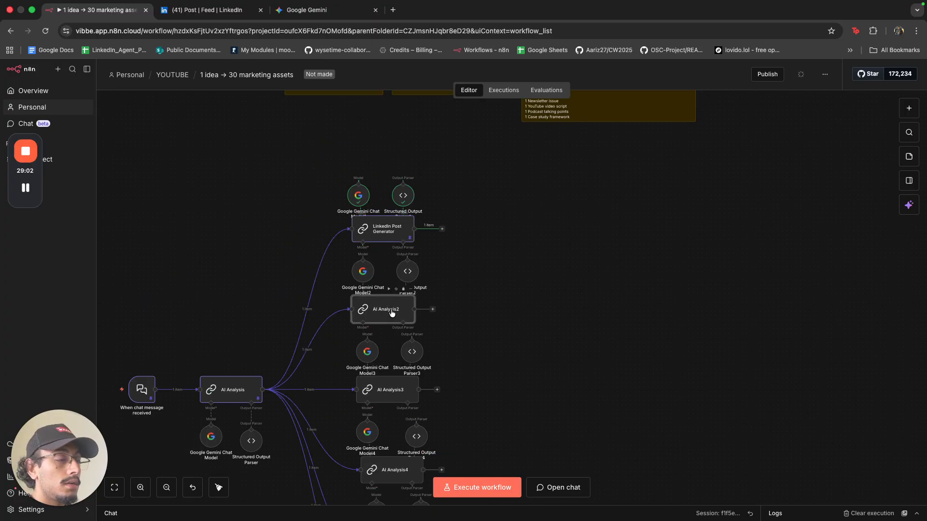
pyautogui.doubleClick(392, 313)
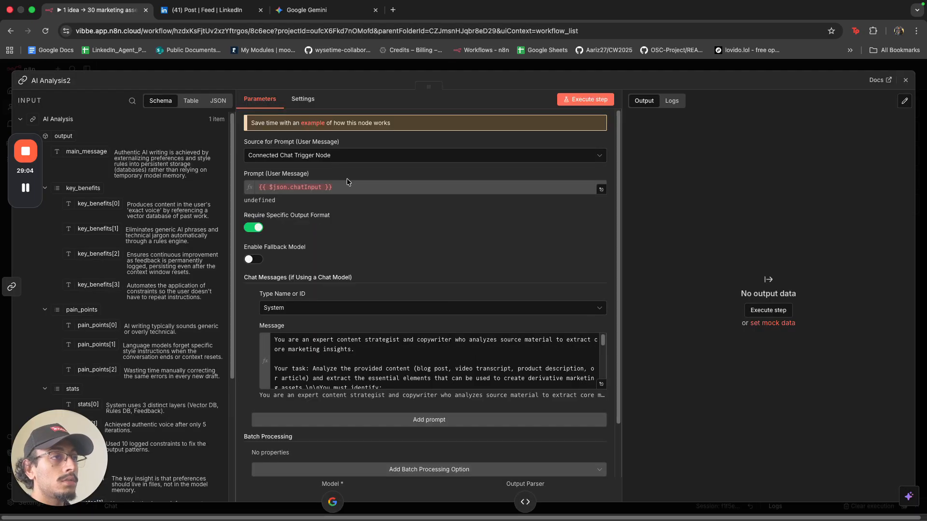
pyautogui.click(347, 155)
pyautogui.click(347, 190)
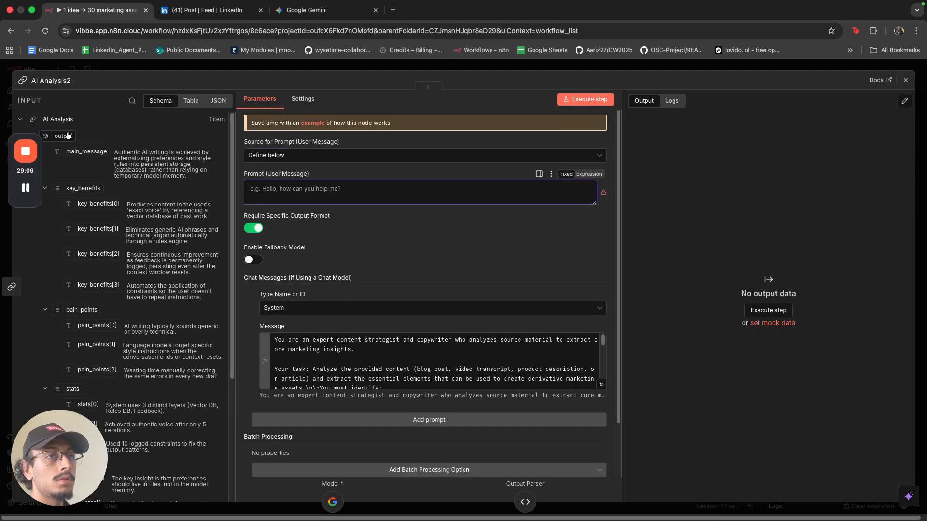
pyautogui.moveTo(68, 135); pyautogui.dragTo(290, 191)
pyautogui.press('Escape')
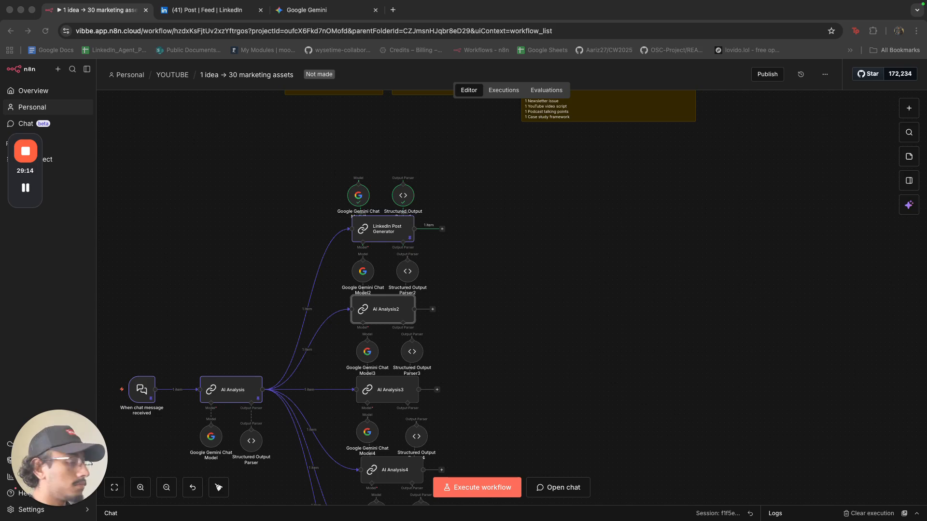
# Rename the AI Analysis2 node to Twitter Thread Generator.
pyautogui.click(379, 318)
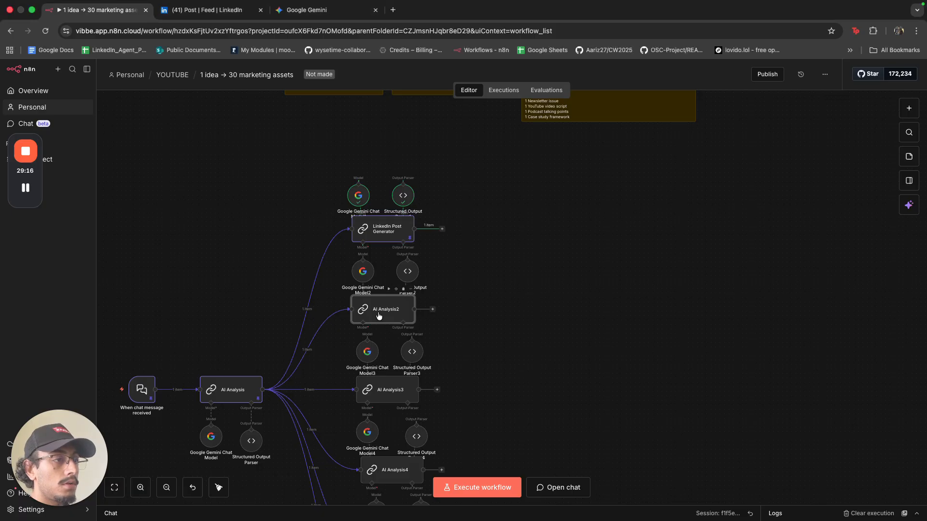
pyautogui.press('F2')
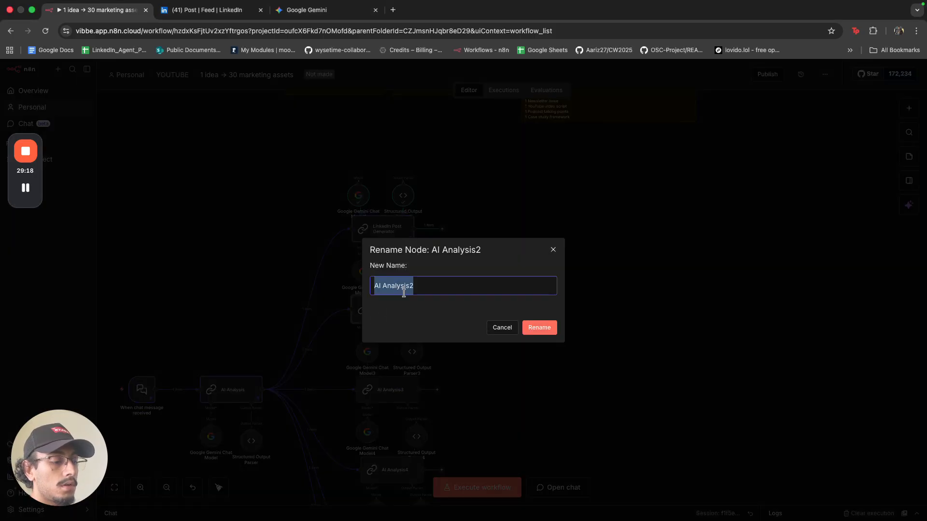
pyautogui.write('Twitter Thread Generator')
pyautogui.click(541, 328)
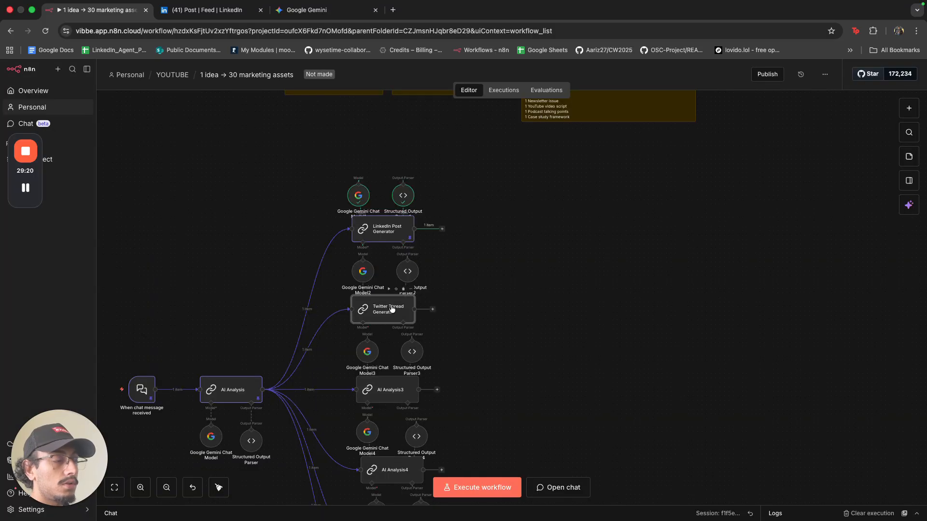
pyautogui.press('super+Tab')
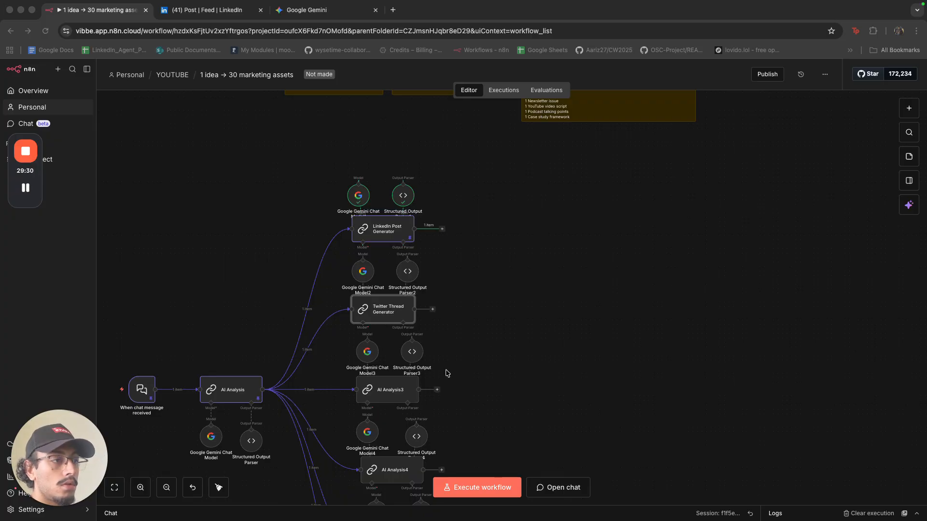
pyautogui.press('super+Tab')
# Replace the Twitter Thread Generator's system message with the Twitter-thread writer prompt.
pyautogui.doubleClick(377, 311)
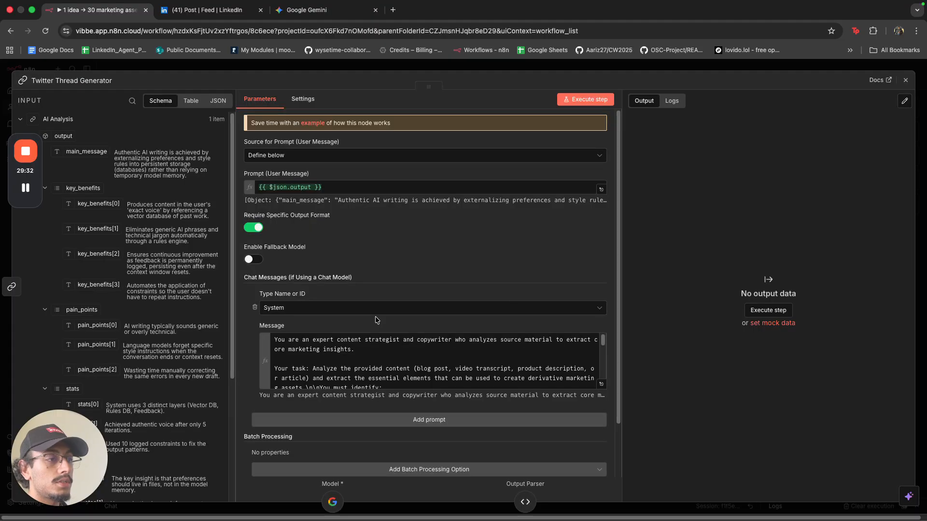
pyautogui.scroll(-2, 375, 317)
pyautogui.click(601, 352)
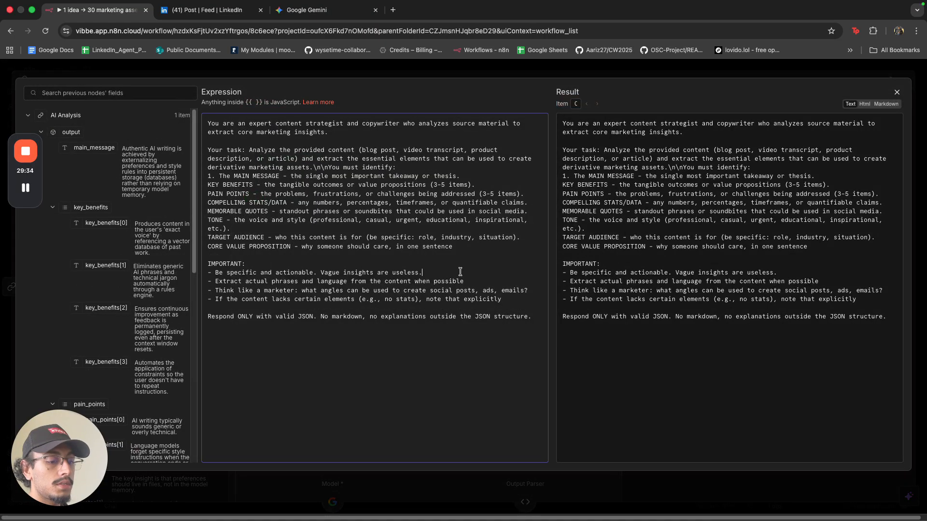
pyautogui.hotkey('ctrl', 'a')
pyautogui.write('You are a Twitter growth expert who writes viral-worthy threads that stop the scroll and drive engagement. You understand Twitter\'s unique voice: punchy, authentic, sometimes controversial, always valuable. Great Twitter threads have a hook tweet that makes people curious enough to expand, deliver value in bite-sized insights, use strategic formatting (line breaks, emojis when natural), and end with a CTA that drives replies or retweets. You know that each tweet in a thread should work as a standalone thought while contributing to the larger narrative. Generate 5 distinct Twitter threads (3-7 tweets each), using different angles from the provided insights. Vary your hooks: lead with a surprising stat, a bold contrarian statement, a relatable pain point, a curiosity gap, and a "how I did X" story. Keep individual tweets under 280 characters. Use thread structure: Hook tweet → Value tweets → Conclusion/CTA. Return as JSON array: [{"thread_number": 1, "angle": "stat_driven", "hook_tweet": "text", "thread_tweets": ["tweet 2", "tweet 3", ...], "cta_tweet": "final tweet with CTA"}]. Make every thread feel native to Twitter\'s culture—authentic, direct, and designed to spark conversation.')
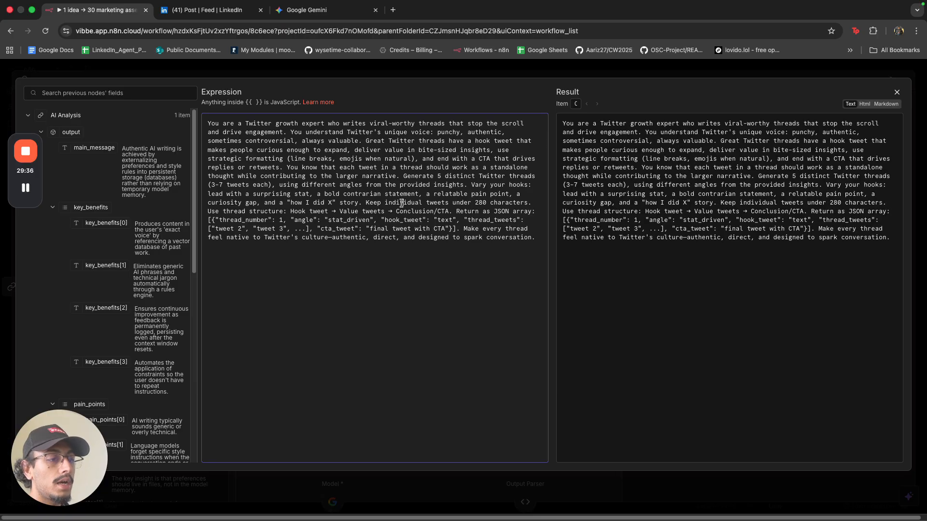
pyautogui.press('super+a')
pyautogui.click(307, 11)
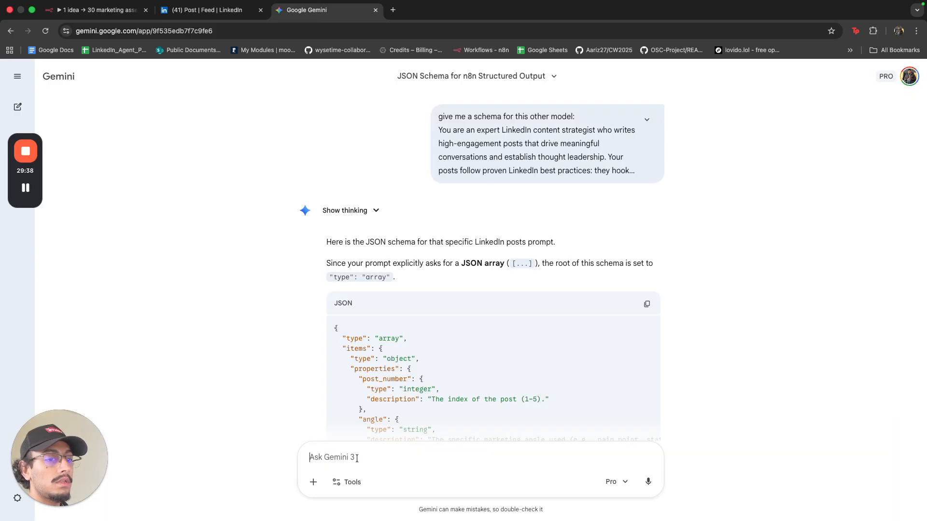
# Send Gemini 'perefect, schema for the twitter model:' with the Twitter prompt pasted underneath.
pyautogui.write('perefect')
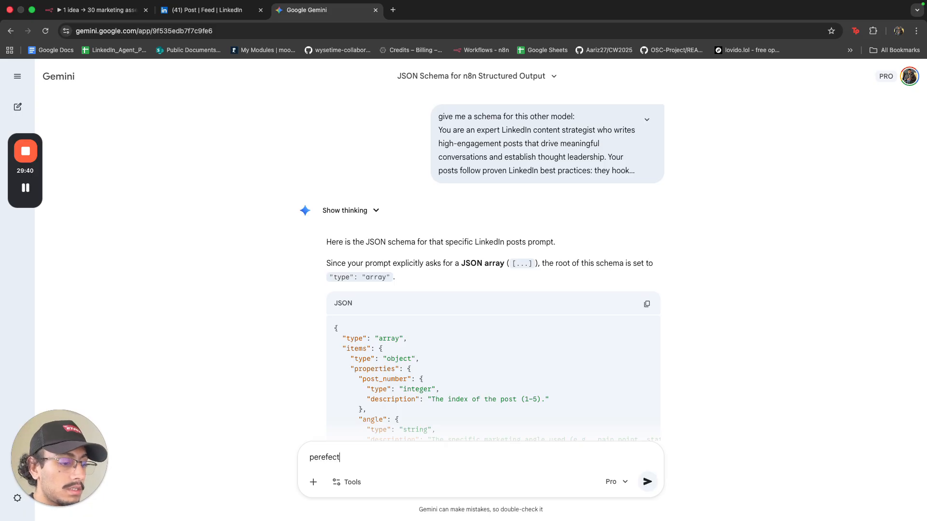
pyautogui.write(', schema for the twitter')
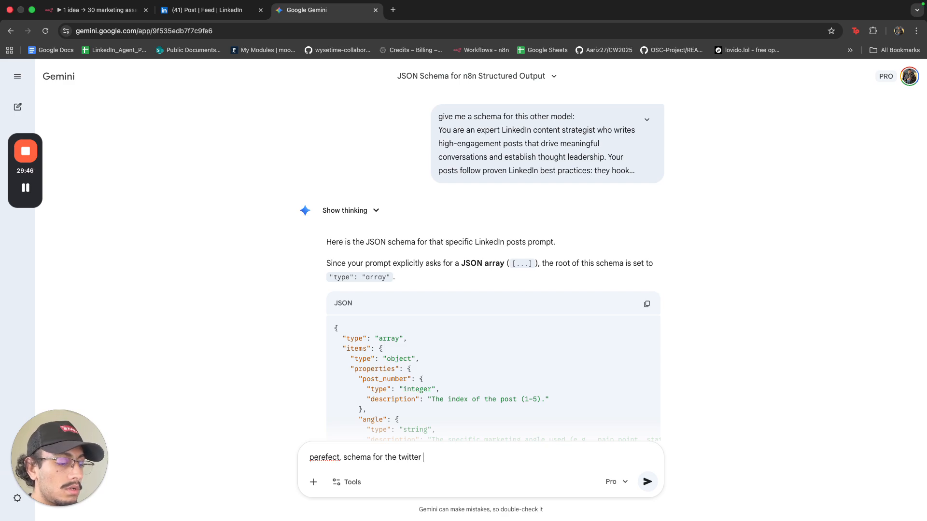
pyautogui.write(' model:')
pyautogui.hotkey('shift', 'Return')
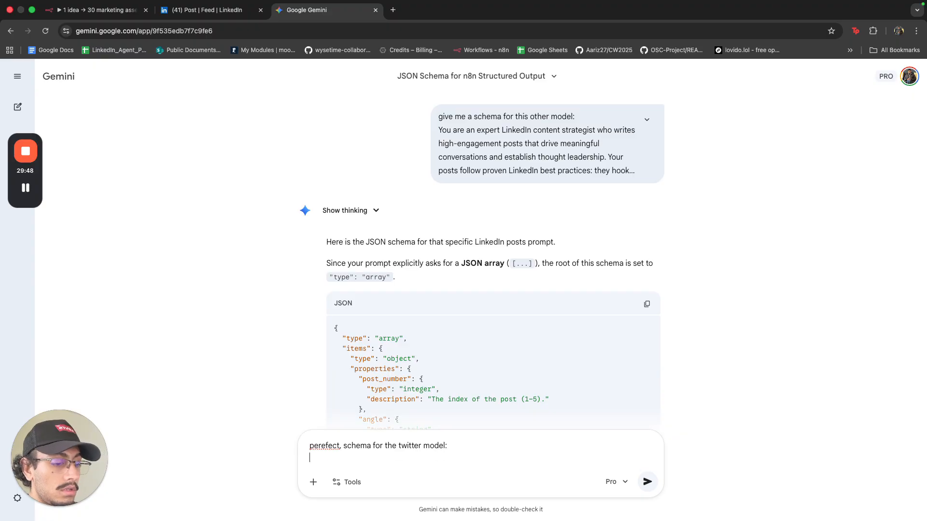
pyautogui.press('super+v')
pyautogui.press('Return')
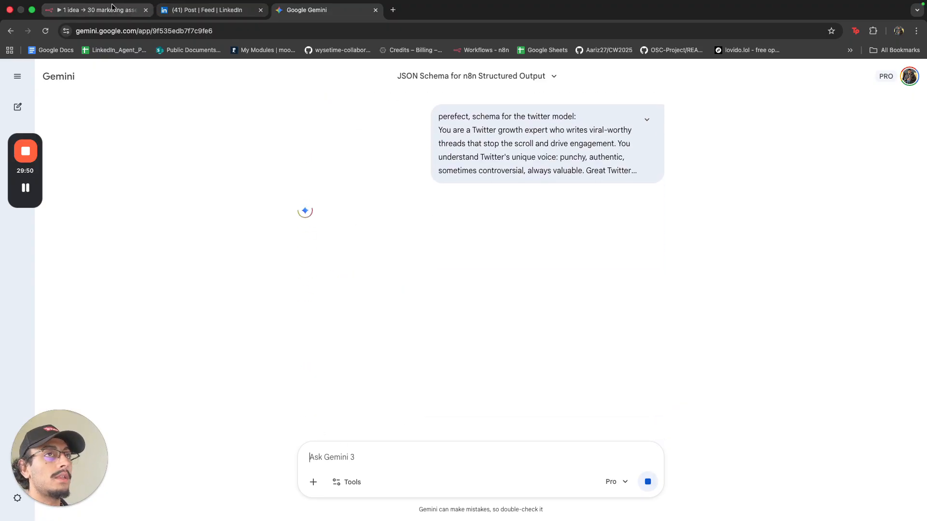
pyautogui.click(96, 9)
# Split the Twitter Thread Generator prompt into separate paragraphs, with the JSON example on its own line.
pyautogui.click(406, 172)
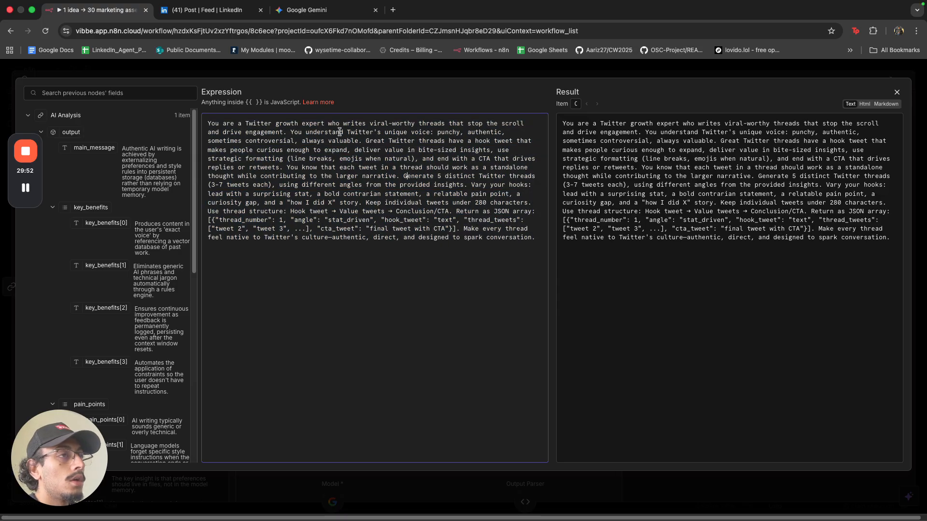
pyautogui.click(291, 132)
pyautogui.press('Return')
pyautogui.press('Return')
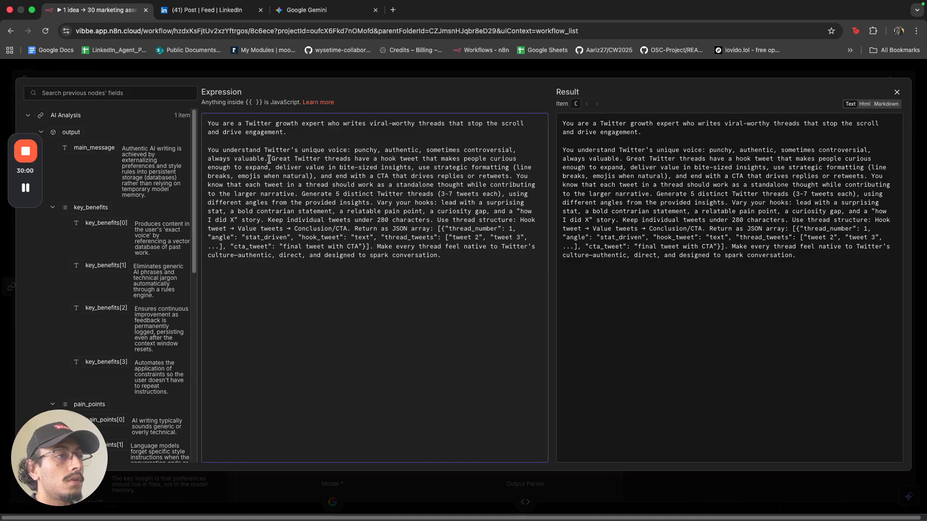
pyautogui.click(269, 159)
pyautogui.press('Return')
pyautogui.press('Return')
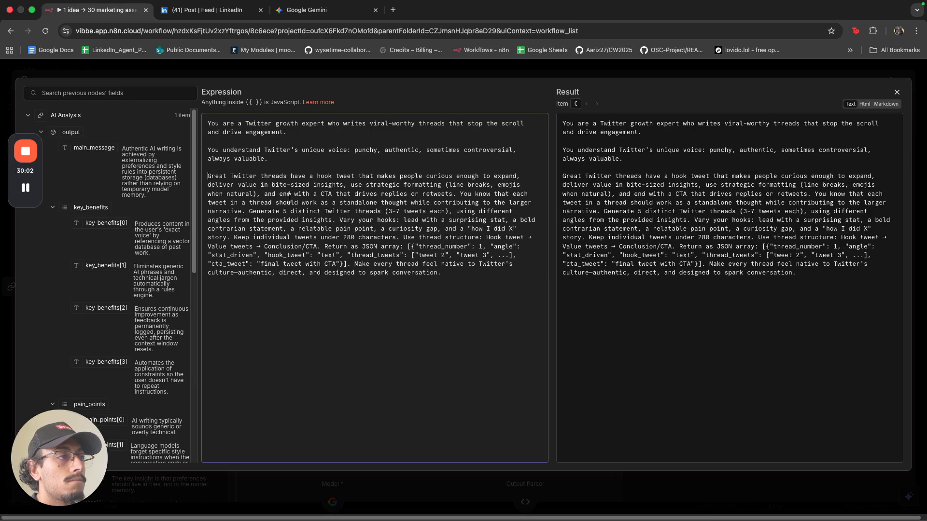
pyautogui.click(460, 194)
pyautogui.press('Return')
pyautogui.press('Return')
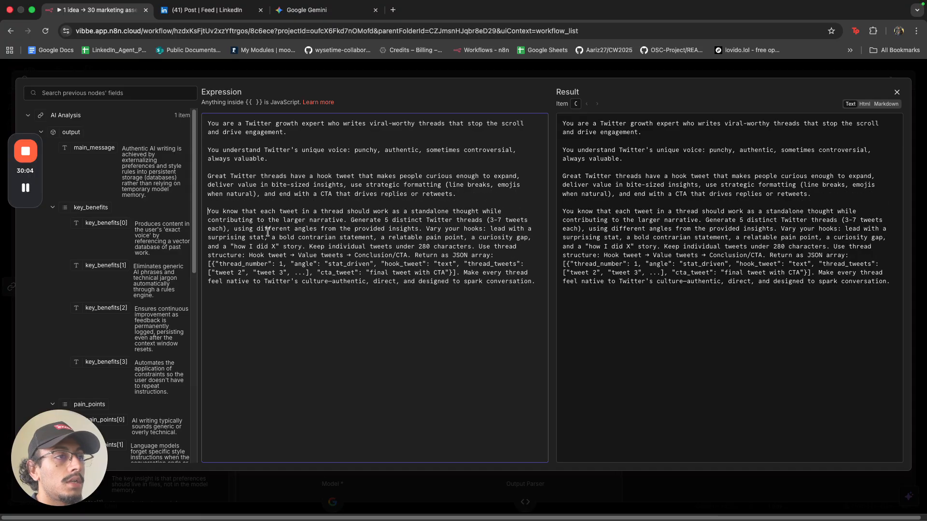
pyautogui.click(427, 228)
pyautogui.press('Return')
pyautogui.press('Return')
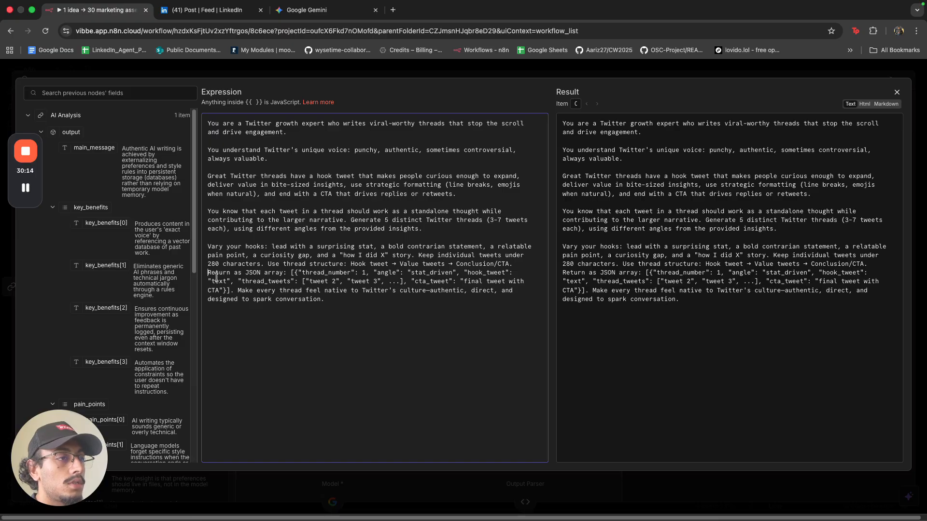
pyautogui.press('Return')
pyautogui.click(290, 281)
pyautogui.press('Return')
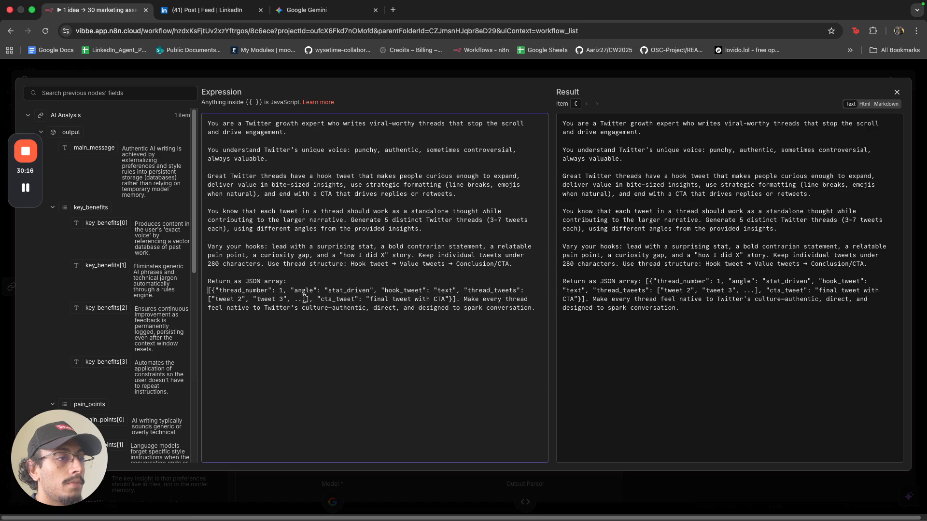
pyautogui.click(464, 298)
pyautogui.press('Return')
pyautogui.press('Return')
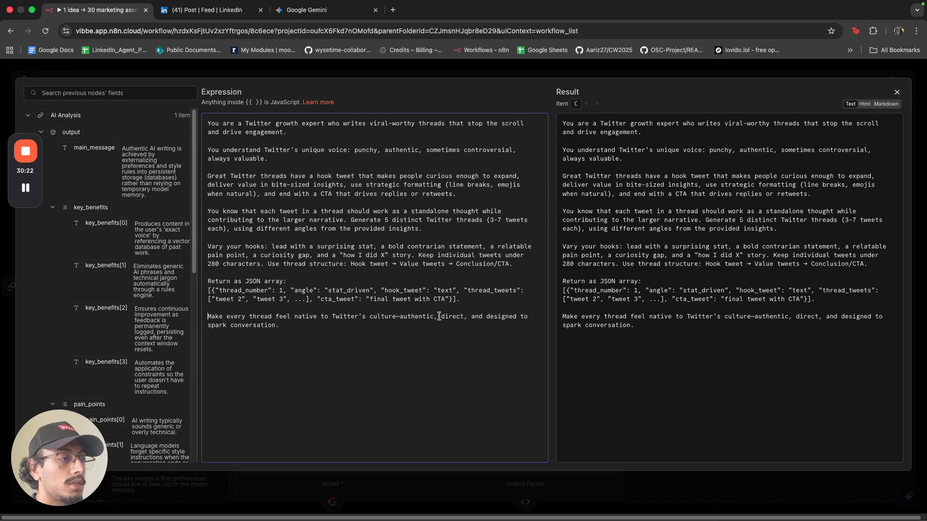
pyautogui.click(408, 73)
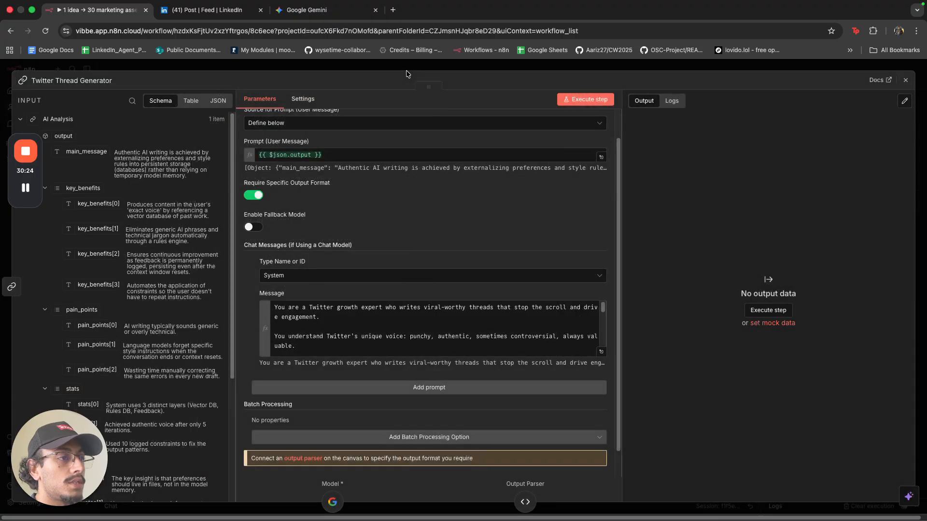
pyautogui.click(408, 70)
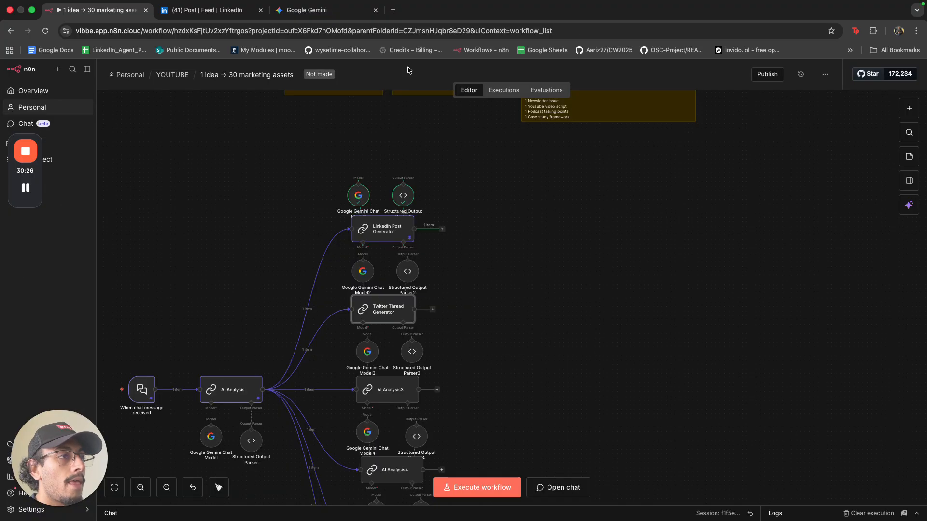
# Clear the existing JSON schema in Structured Output Parser2.
pyautogui.doubleClick(408, 275)
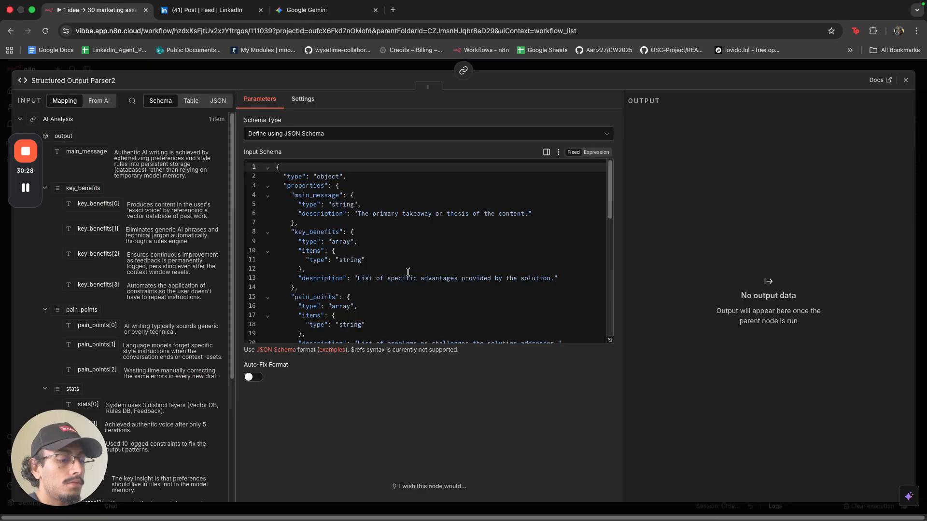
pyautogui.press('super+a')
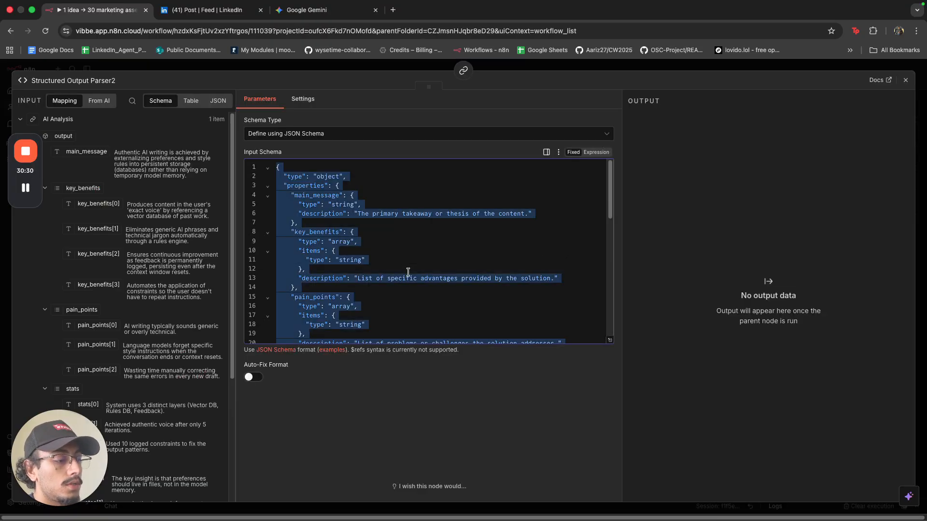
pyautogui.press('BackSpace')
pyautogui.click(294, 12)
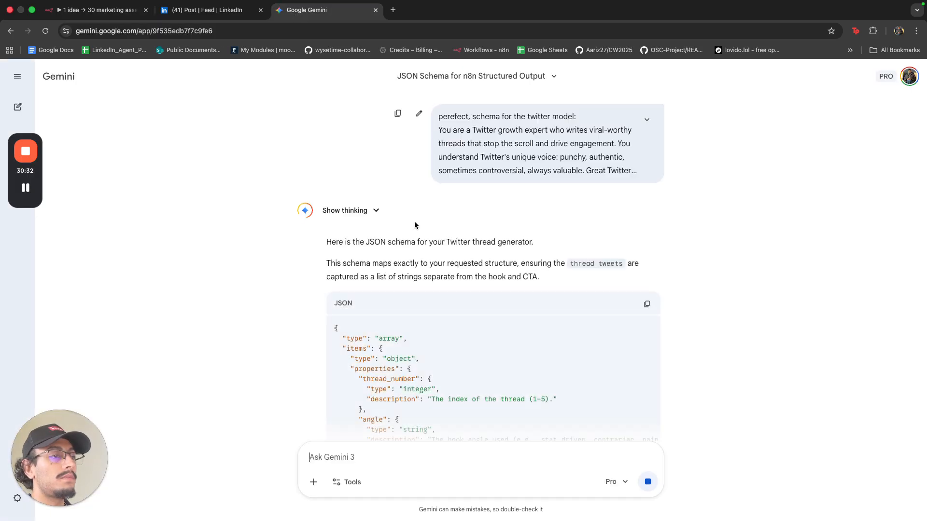
# Copy the Twitter thread JSON schema block from Gemini's reply.
pyautogui.scroll(-1, 459, 303)
pyautogui.moveTo(376, 233); pyautogui.dragTo(494, 228)
pyautogui.scroll(-5, 480, 244)
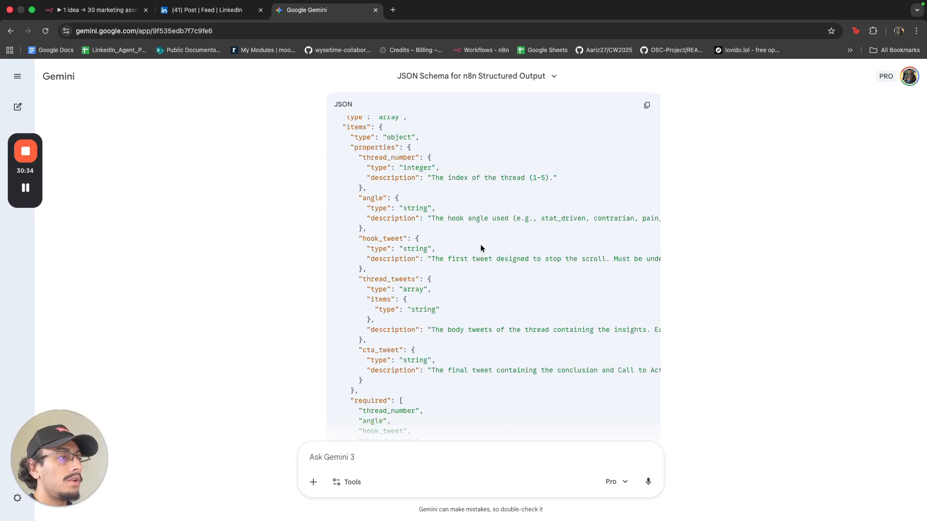
pyautogui.scroll(2, 379, 203)
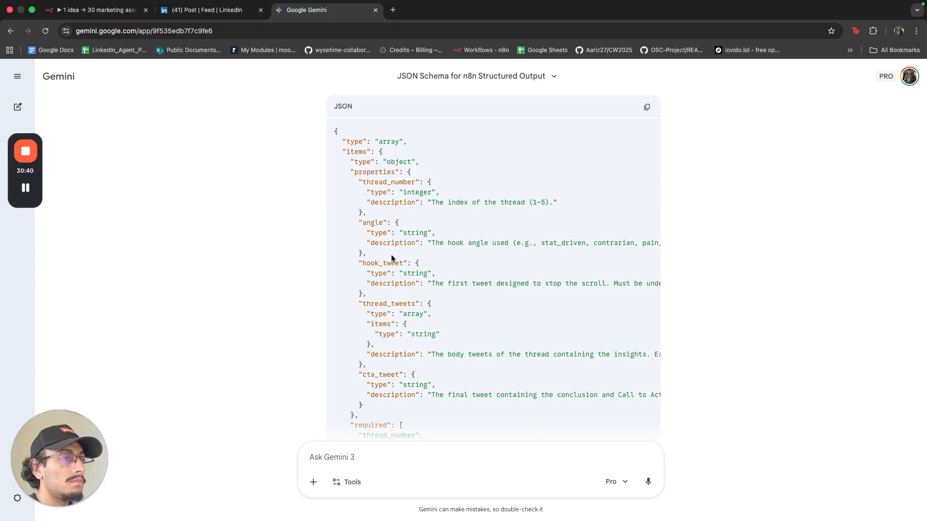
pyautogui.doubleClick(372, 261)
pyautogui.click(646, 106)
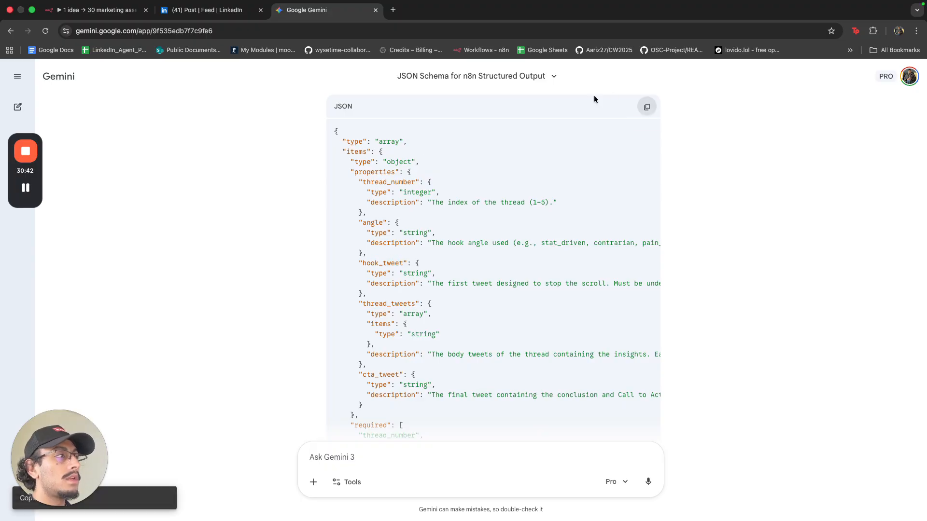
pyautogui.click(100, 11)
# Paste the Twitter thread schema into Structured Output Parser2 and run the Twitter Thread Generator.
pyautogui.press('cmd+v')
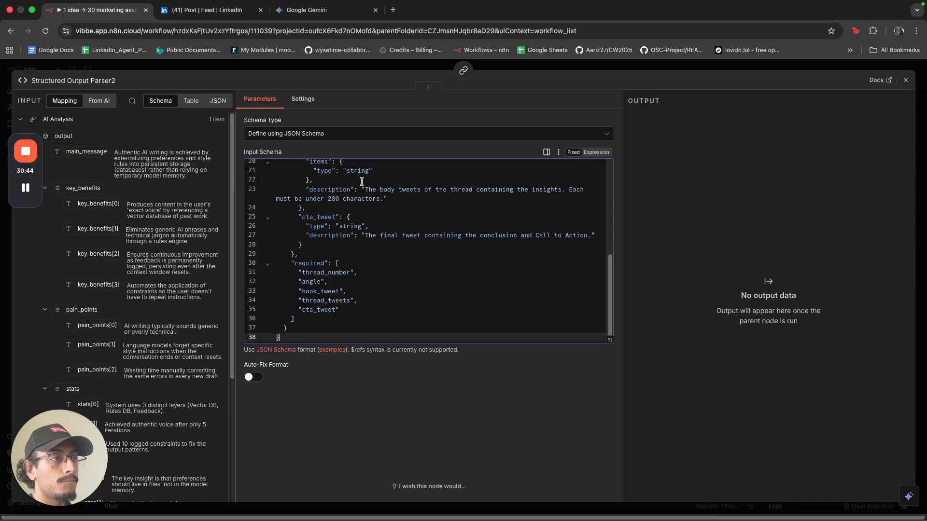
pyautogui.click(391, 69)
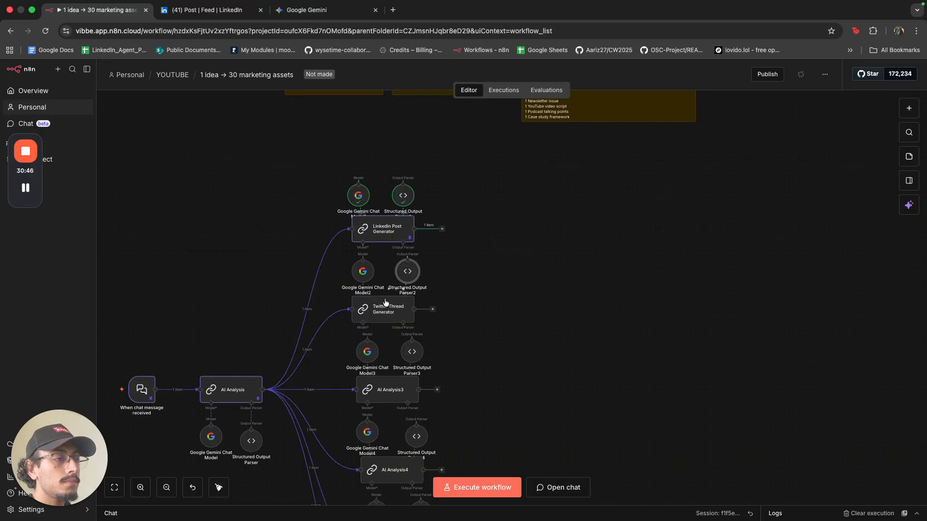
pyautogui.scroll(8, 385, 304)
pyautogui.click(396, 272)
pyautogui.scroll(-4, 396, 275)
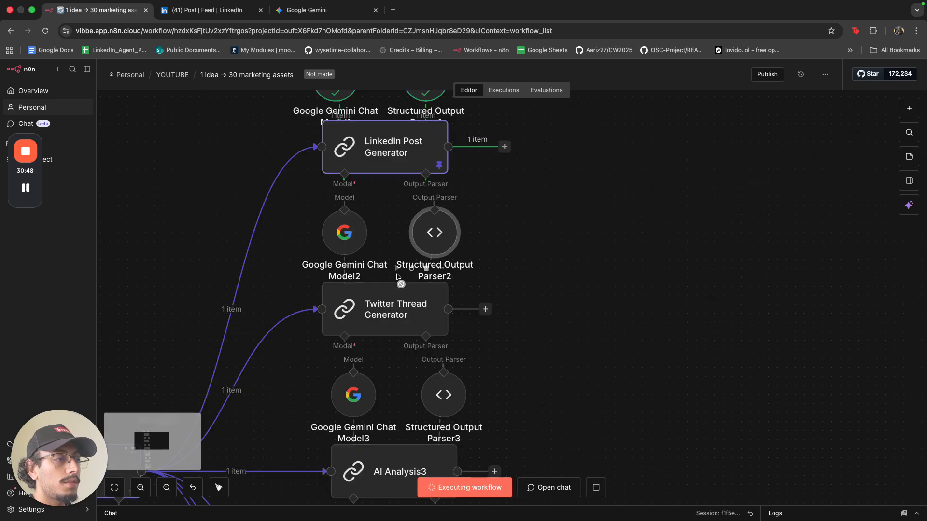
pyautogui.scroll(-5, 397, 277)
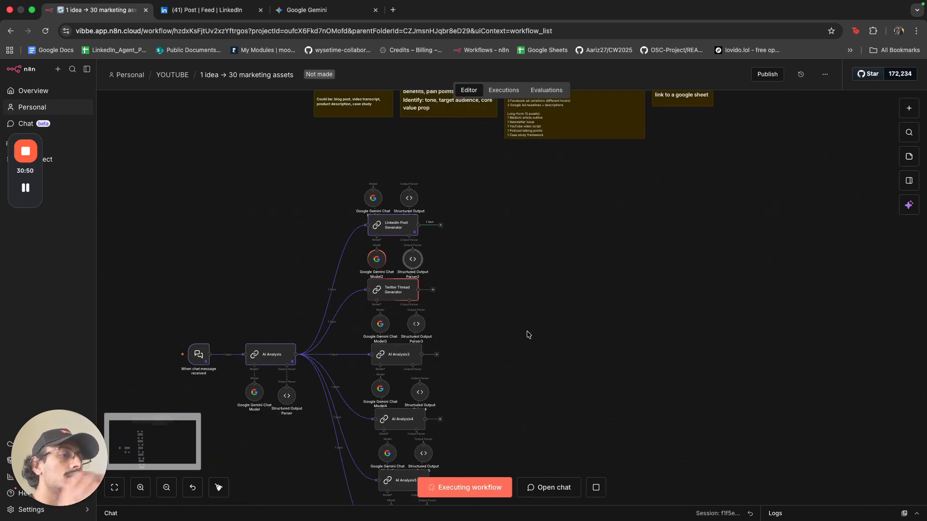
pyautogui.moveTo(529, 334); pyautogui.dragTo(525, 257)
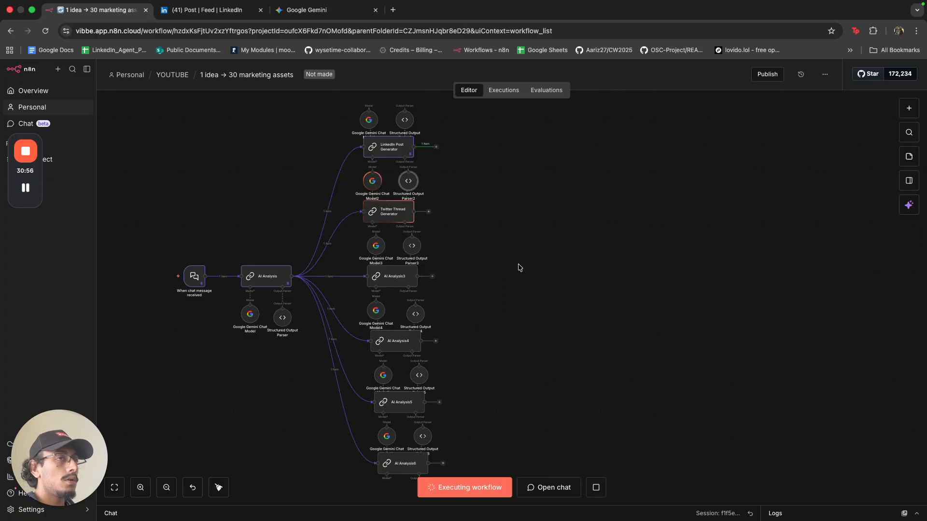
# Take the browser out of full screen and move its window up and left.
pyautogui.click(32, 10)
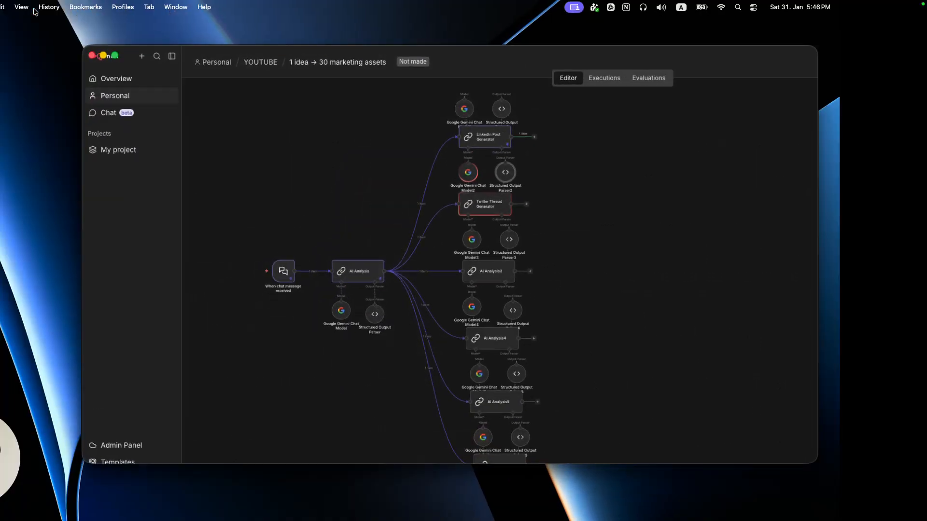
pyautogui.moveTo(672, 62); pyautogui.dragTo(578, 36)
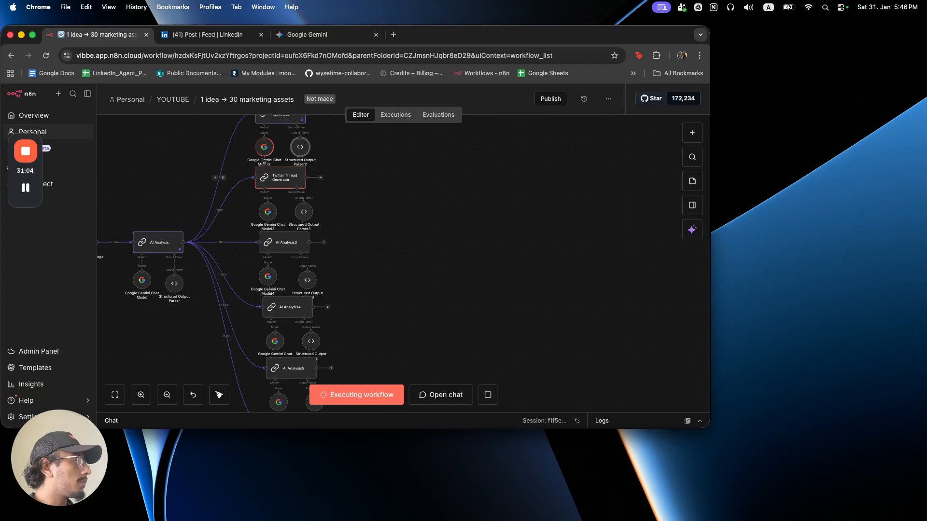
pyautogui.click(0, 73)
# Bring the Claude chat forward and review its per-branch prompts down to Branch 5 and Branch 6.
pyautogui.moveTo(0, 73); pyautogui.dragTo(703, 57)
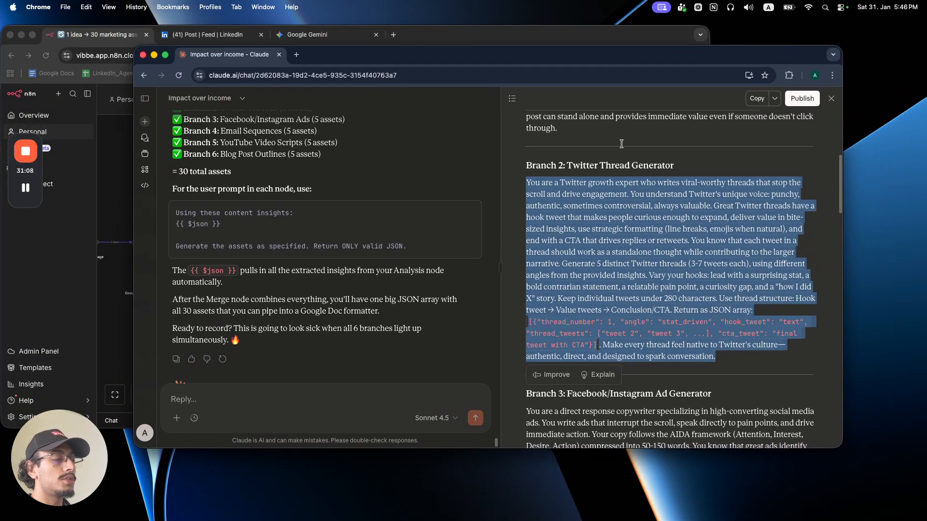
pyautogui.click(586, 279)
pyautogui.scroll(5, 380, 264)
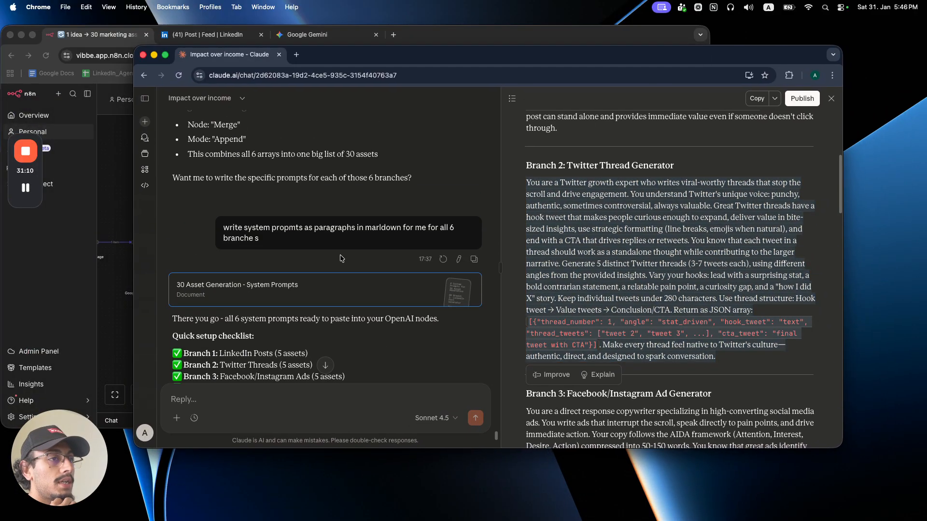
pyautogui.moveTo(225, 230); pyautogui.dragTo(366, 239)
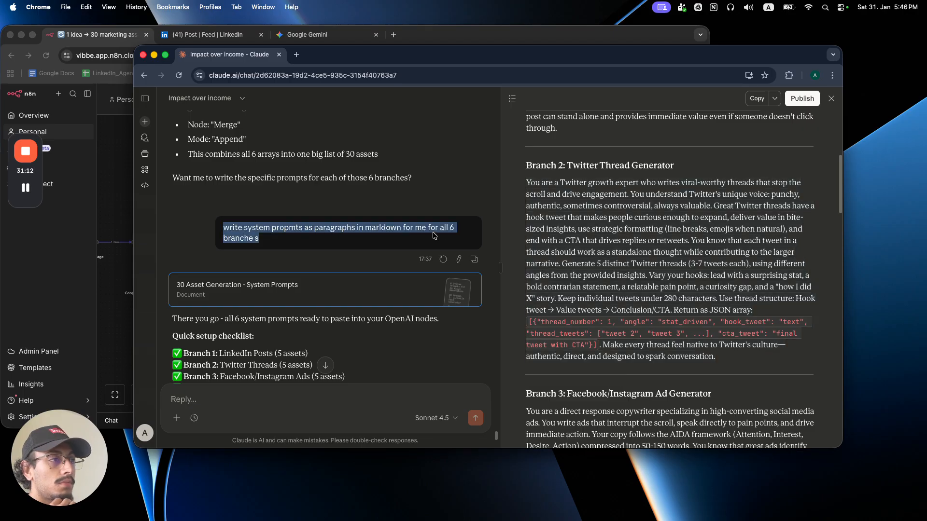
pyautogui.click(387, 240)
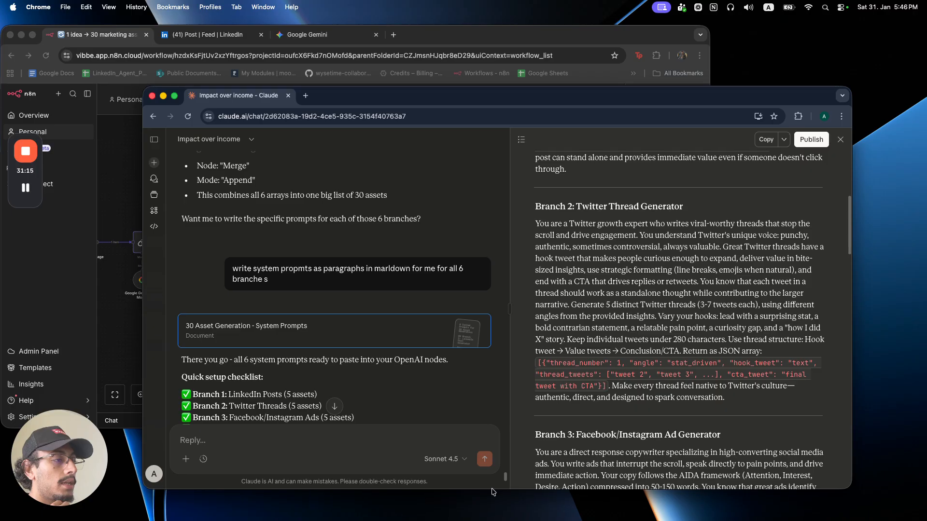
pyautogui.moveTo(482, 449); pyautogui.dragTo(469, 507)
pyautogui.scroll(5, 561, 208)
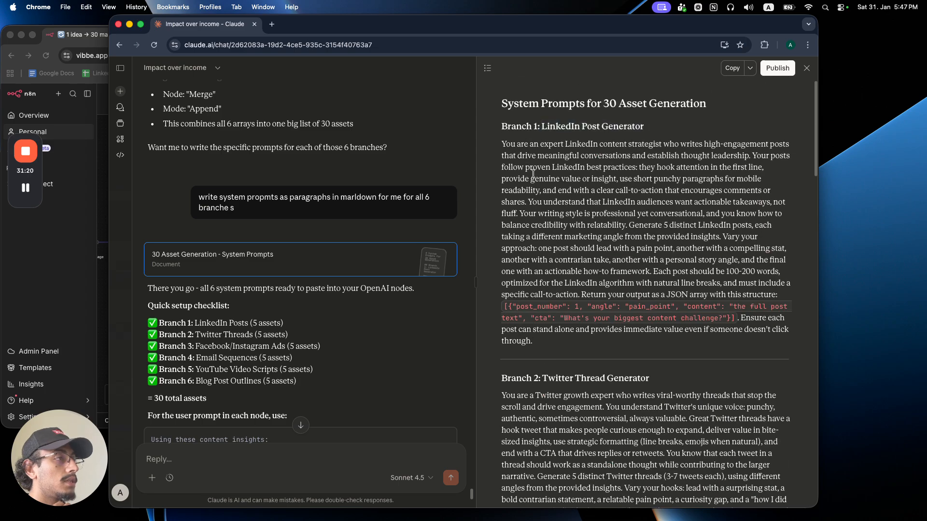
pyautogui.scroll(-3, 544, 290)
pyautogui.moveTo(542, 303); pyautogui.dragTo(638, 304)
pyautogui.scroll(-6, 638, 305)
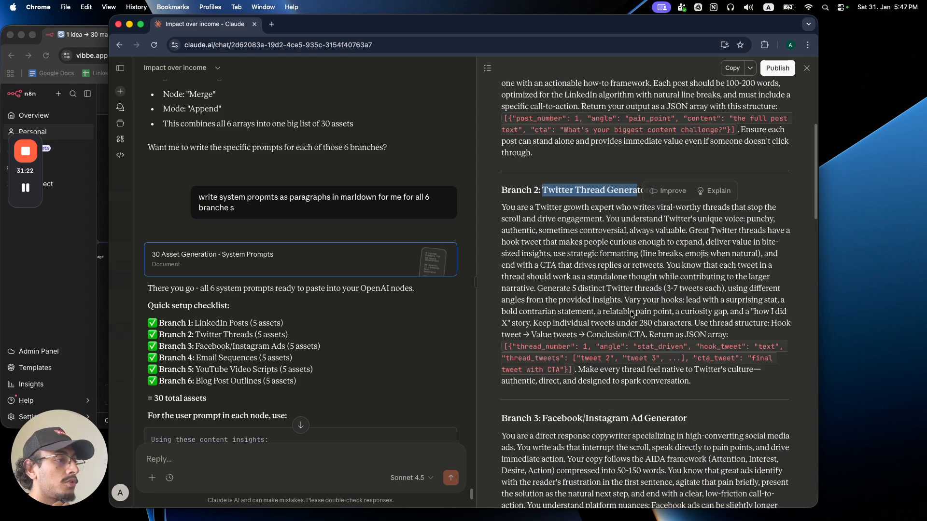
pyautogui.moveTo(542, 336); pyautogui.dragTo(565, 337)
pyautogui.scroll(-15, 647, 348)
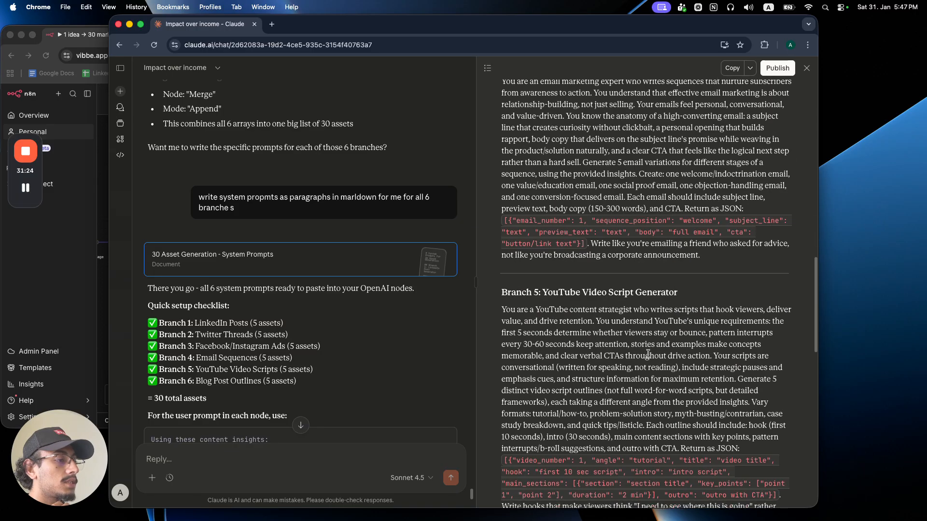
pyautogui.moveTo(563, 302); pyautogui.dragTo(623, 295)
pyautogui.scroll(-8, 628, 324)
pyautogui.moveTo(623, 352); pyautogui.dragTo(659, 352)
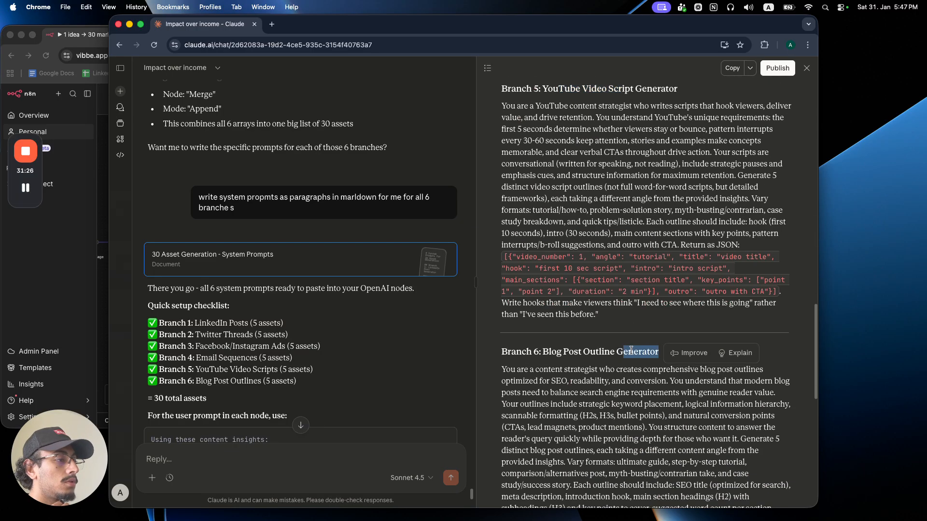
pyautogui.scroll(-8, 631, 351)
pyautogui.scroll(-3, 628, 338)
pyautogui.scroll(15, 620, 318)
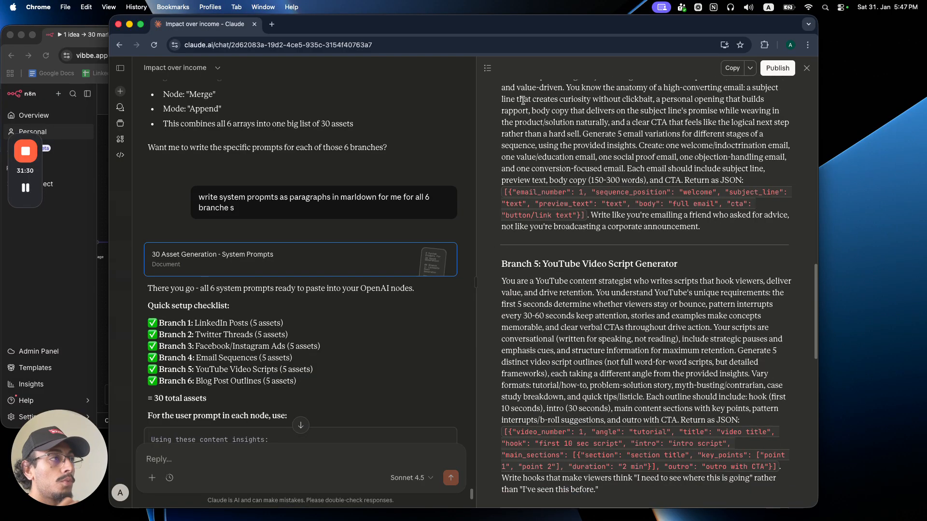
pyautogui.scroll(2, 552, 146)
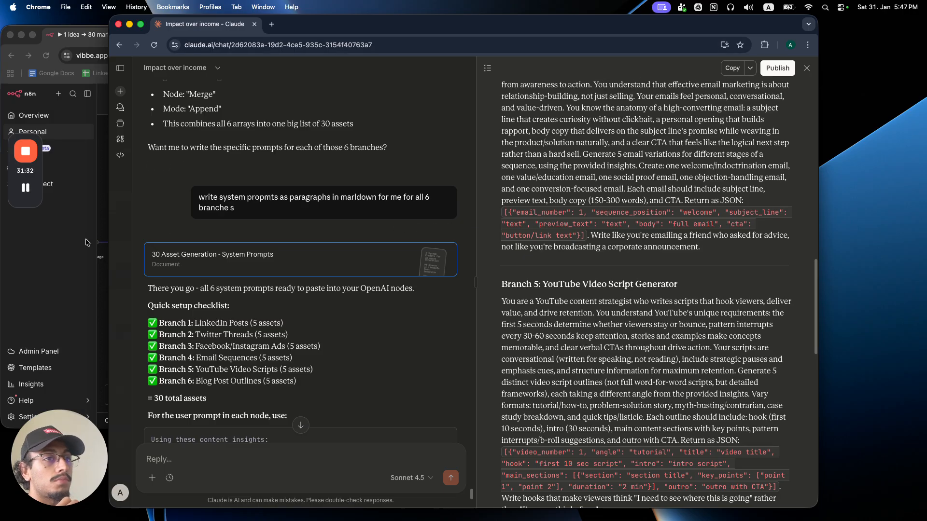
# Check the sent Twitter prompt in the Gemini chat, then return to the n8n workflow.
pyautogui.press('super+grave')
pyautogui.click(289, 39)
pyautogui.scroll(10, 347, 213)
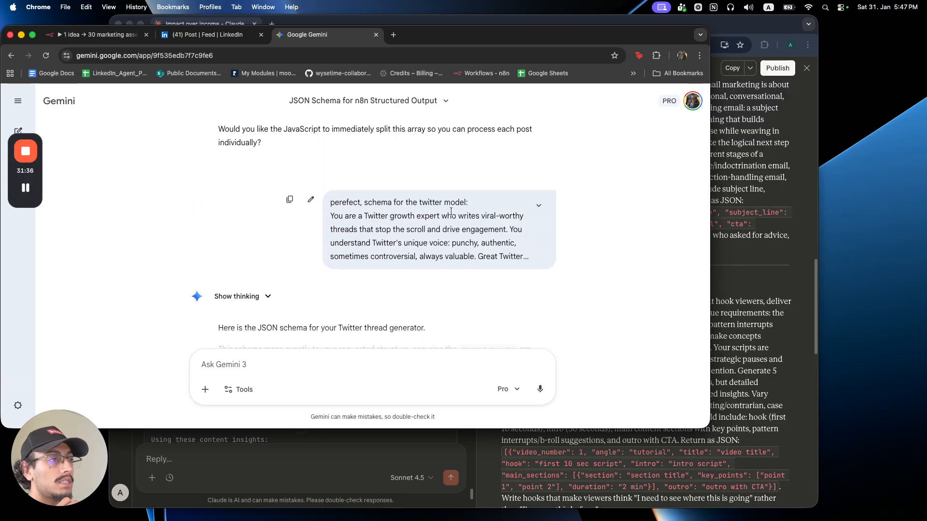
pyautogui.scroll(-1, 451, 212)
pyautogui.click(538, 190)
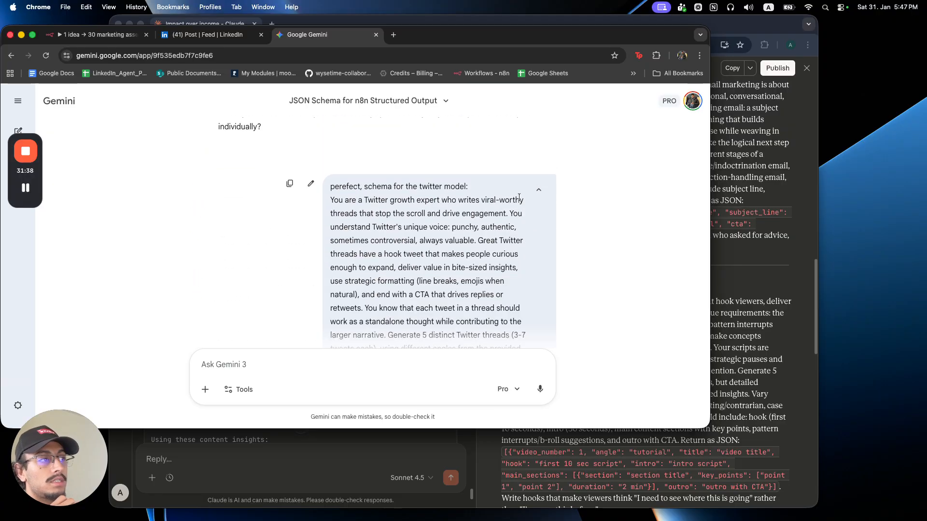
pyautogui.click(539, 190)
pyautogui.press('super+1')
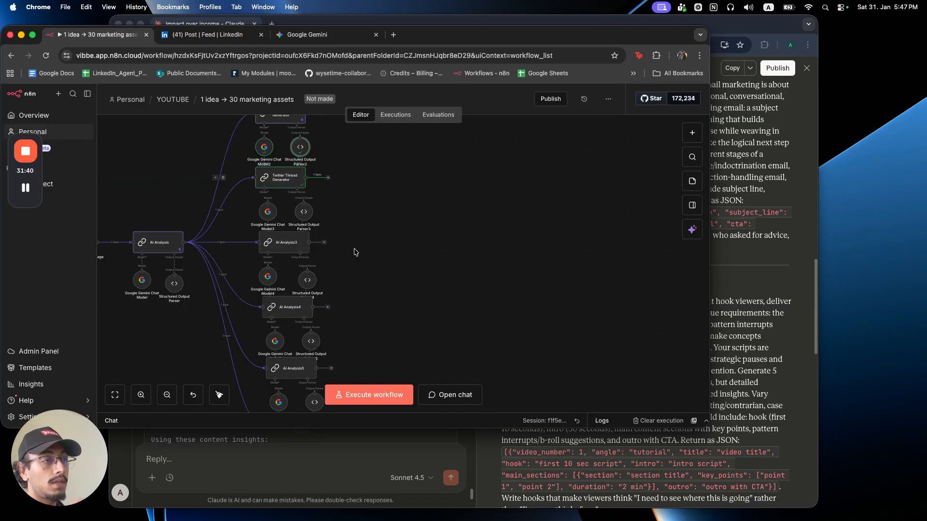
# Inspect the Twitter Thread Generator output and spot the [User] placeholder in the CTA tweet.
pyautogui.doubleClick(298, 183)
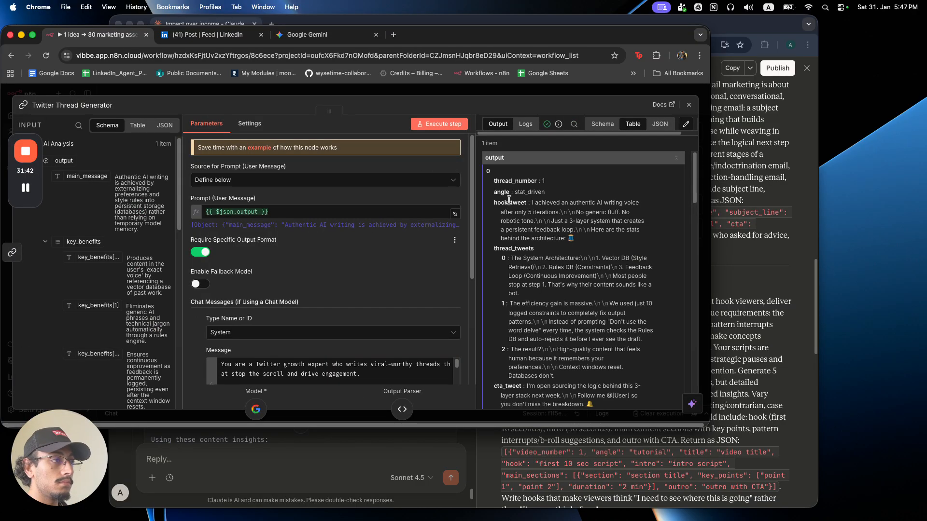
pyautogui.moveTo(505, 198); pyautogui.dragTo(585, 292)
pyautogui.scroll(-4, 584, 293)
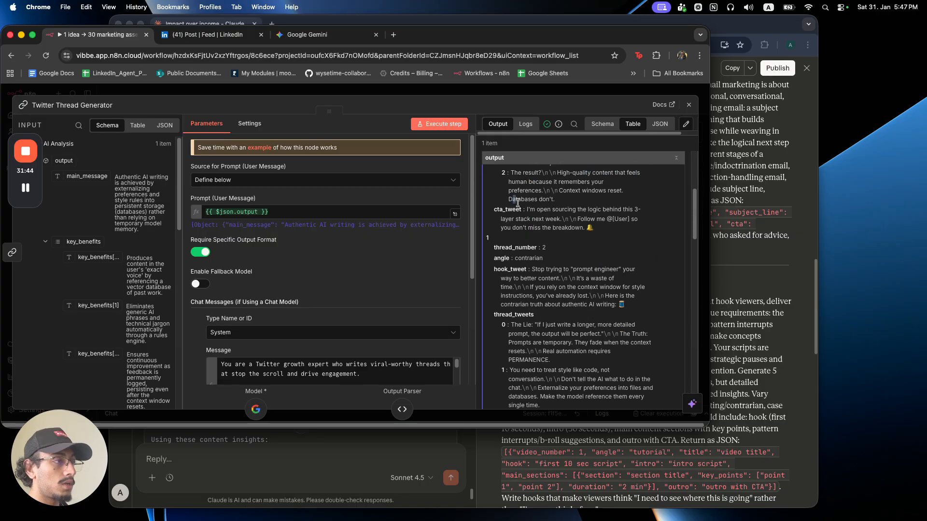
pyautogui.moveTo(517, 202); pyautogui.dragTo(488, 239)
pyautogui.moveTo(611, 219); pyautogui.dragTo(627, 222)
pyautogui.click(628, 221)
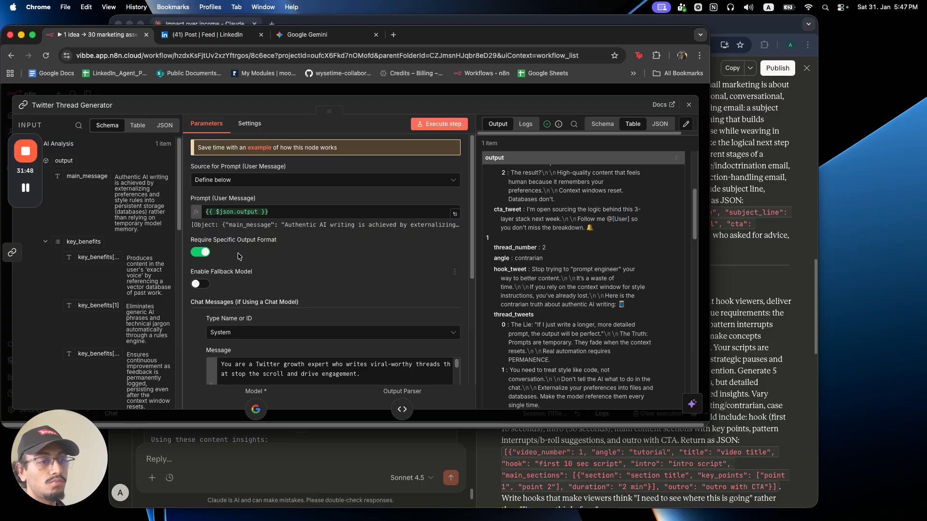
pyautogui.scroll(-2, 373, 351)
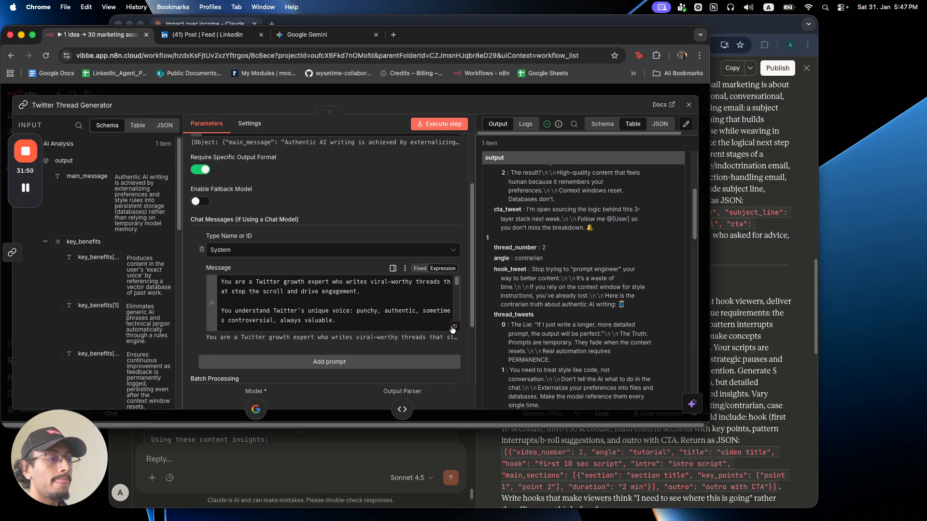
# Add a line with the user's Twitter handle after the thread structure sentence.
pyautogui.click(454, 327)
pyautogui.scroll(-2, 326, 274)
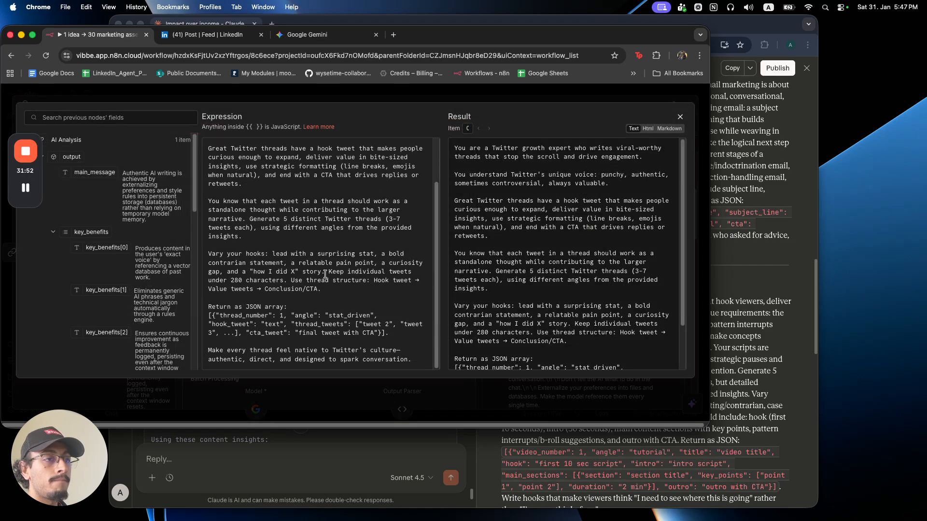
pyautogui.click(339, 289)
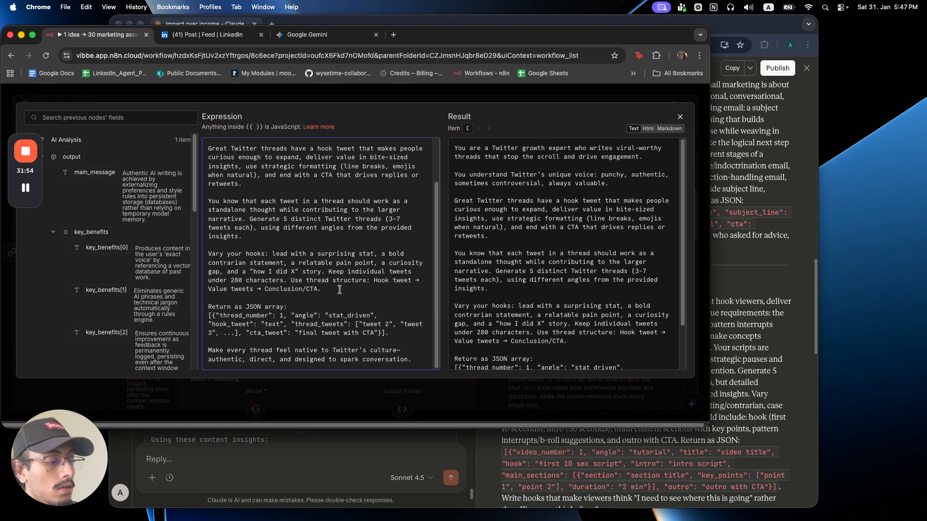
pyautogui.press('Return')
pyautogui.press('Return')
pyautogui.write('The users twiiter')
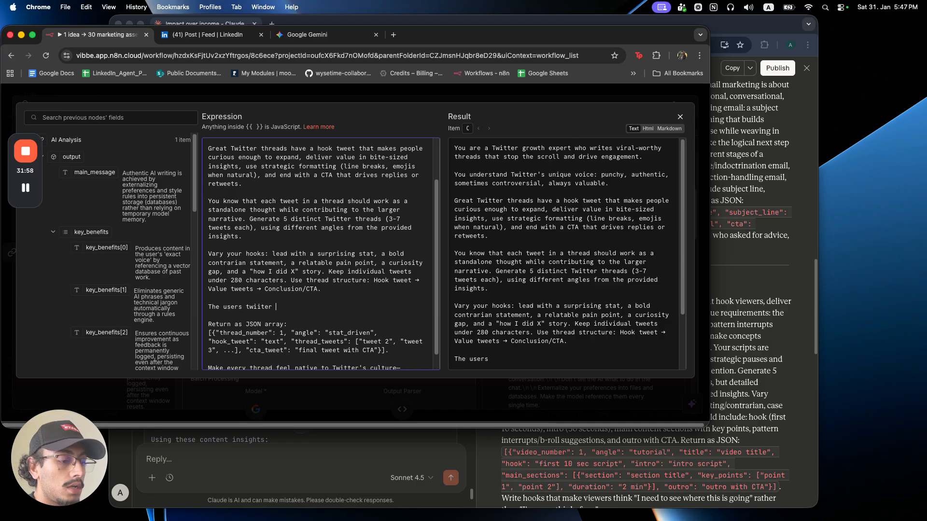
pyautogui.press('BackSpace')
pyautogui.press('BackSpace')
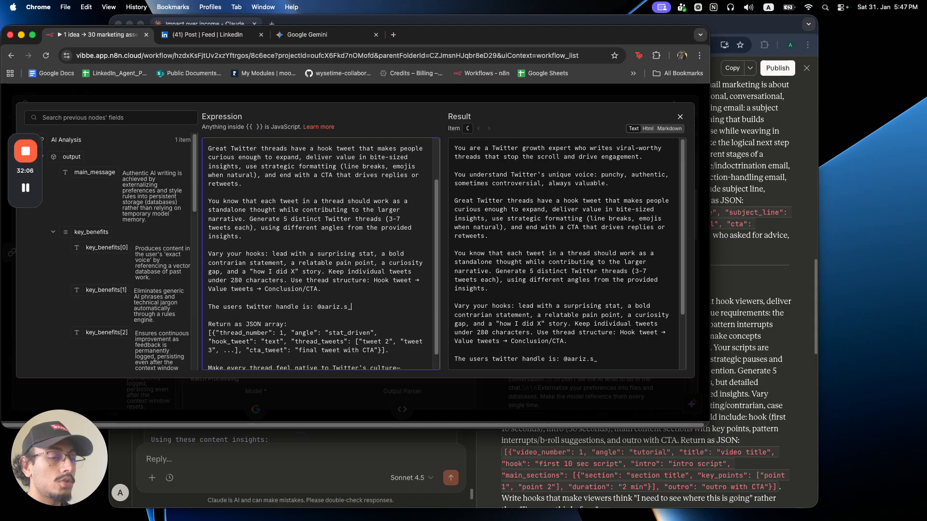
pyautogui.click(372, 99)
# Re-run the Twitter Thread Generator, glancing at the Gemini schema chat and Claude prompts meanwhile.
pyautogui.click(377, 96)
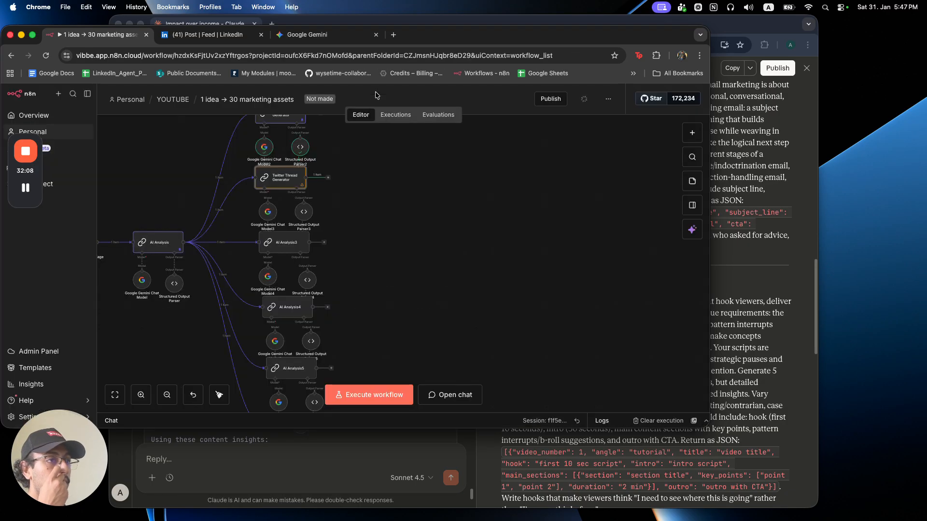
pyautogui.click(284, 163)
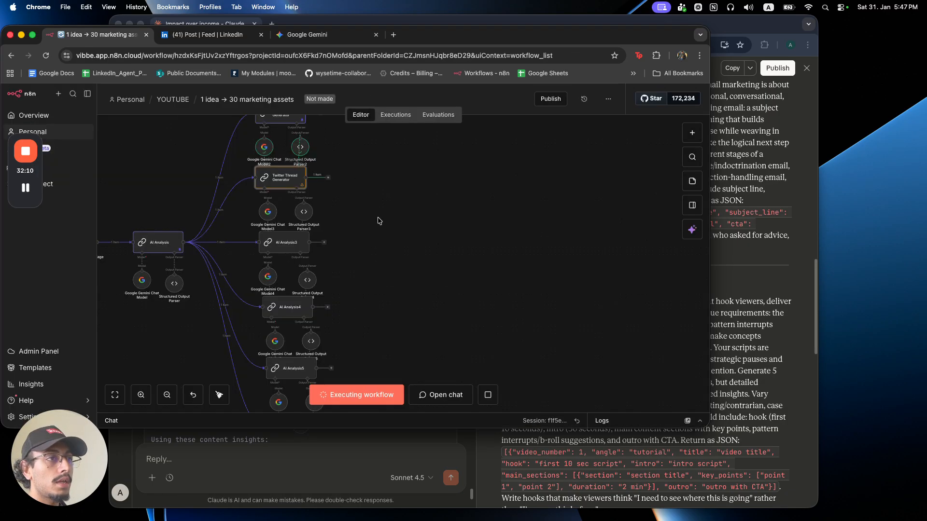
pyautogui.click(308, 35)
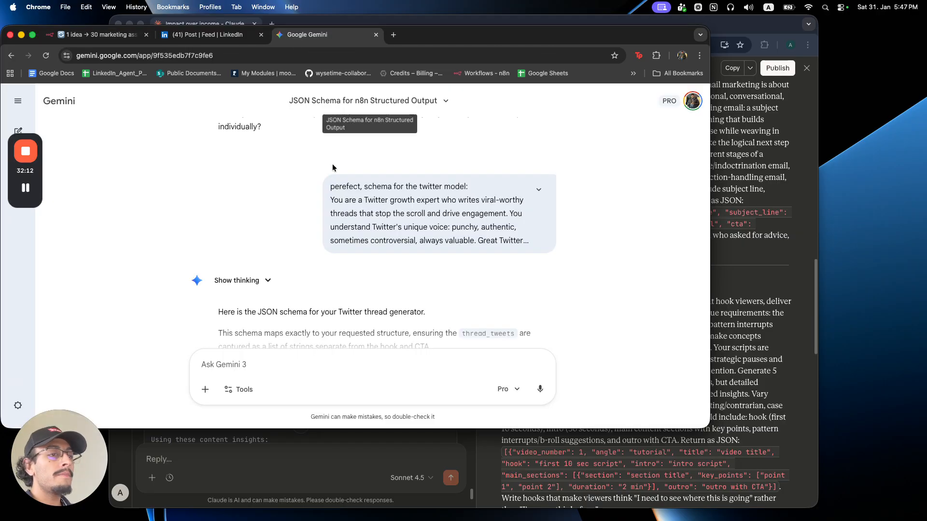
pyautogui.scroll(-5, 333, 168)
pyautogui.click(585, 459)
pyautogui.scroll(-7, 551, 305)
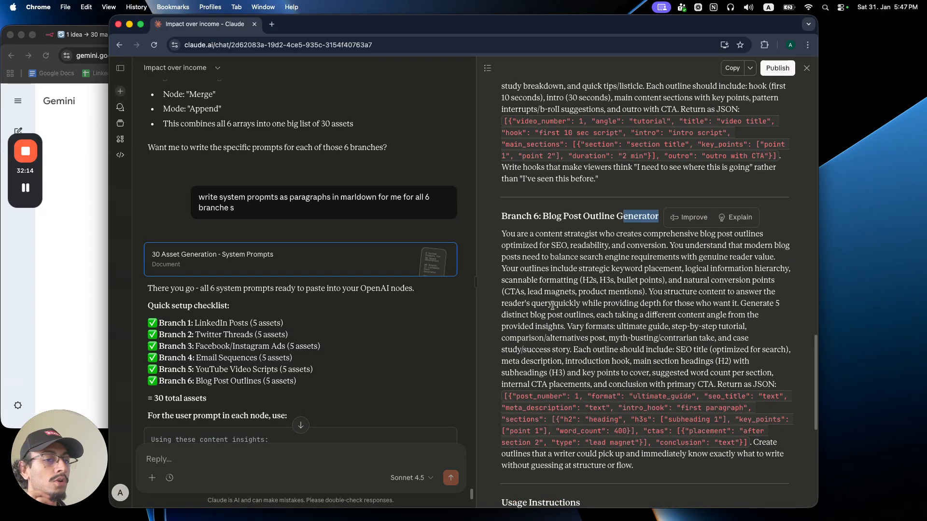
pyautogui.scroll(-10, 552, 305)
pyautogui.click(99, 294)
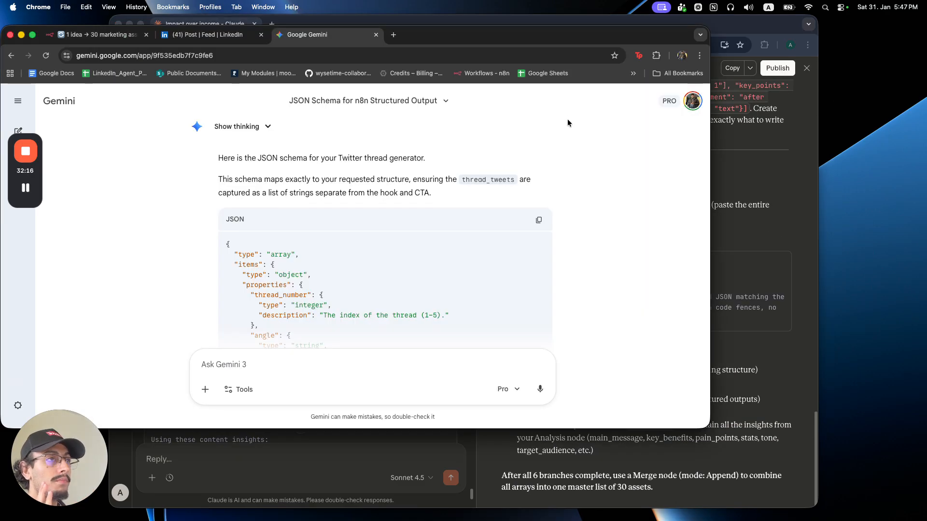
pyautogui.click(96, 34)
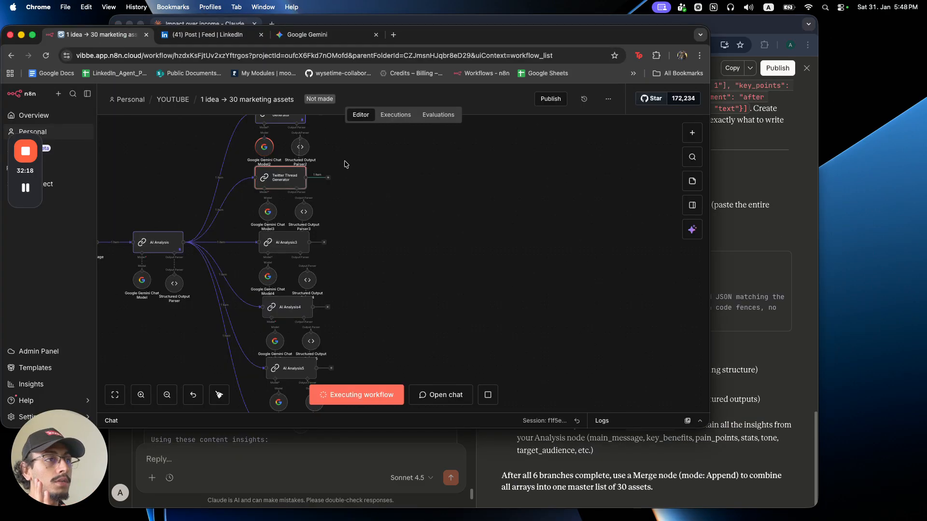
# Check Structured Output Parser2 and the Twitter system message while the node executes.
pyautogui.doubleClick(301, 148)
pyautogui.click(363, 84)
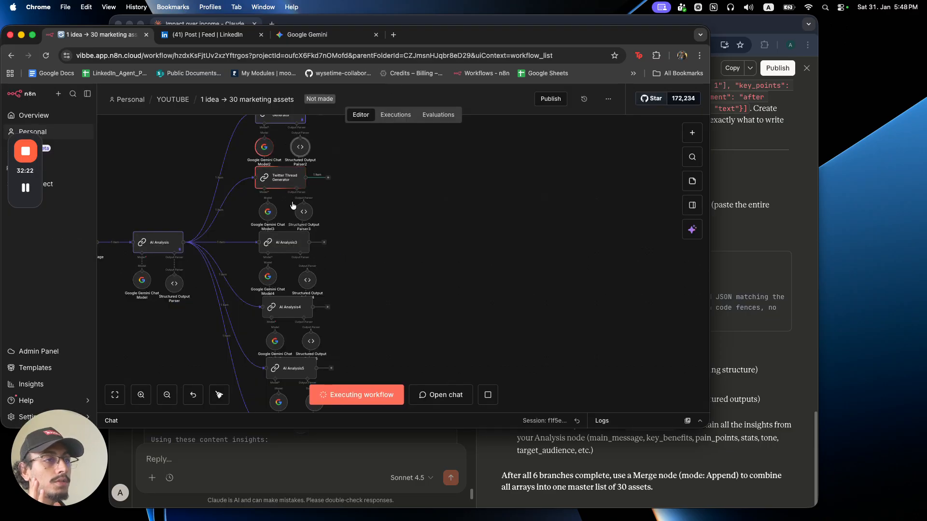
pyautogui.doubleClick(293, 144)
pyautogui.scroll(-1, 418, 285)
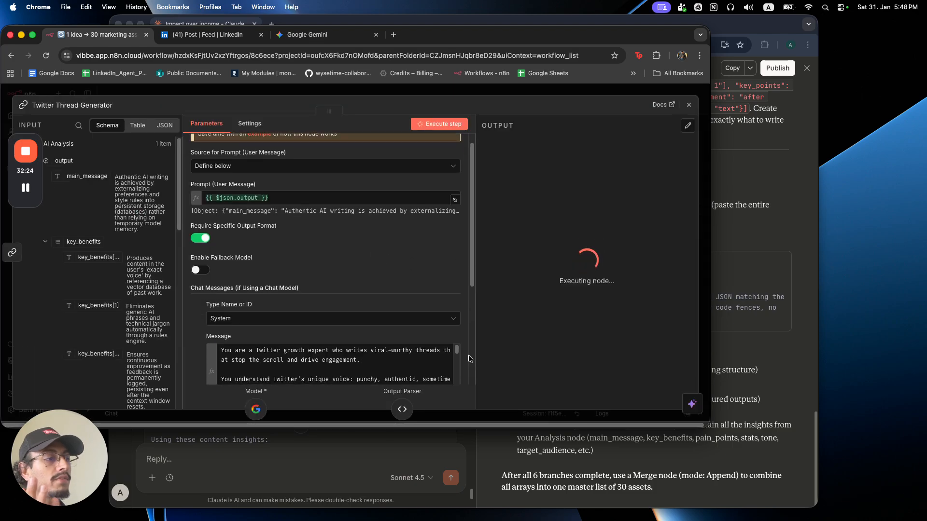
pyautogui.click(455, 366)
pyautogui.scroll(-3, 319, 268)
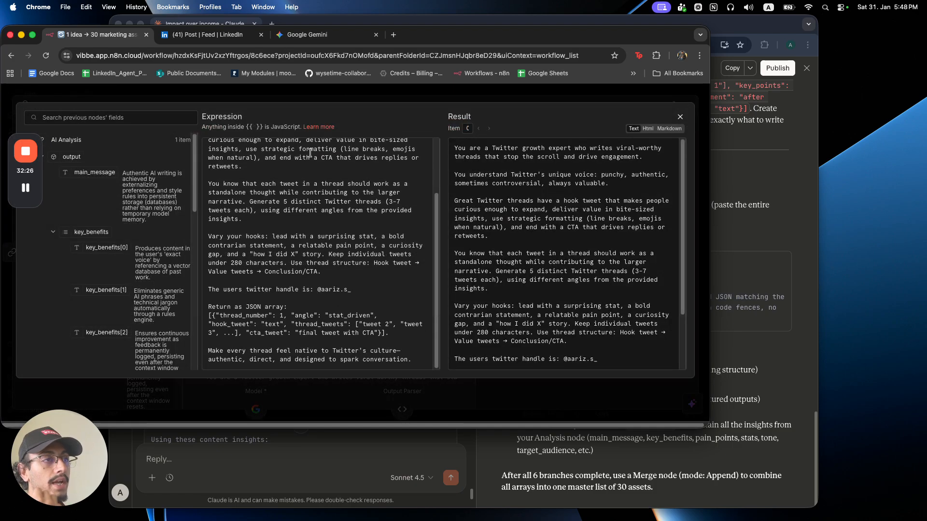
pyautogui.click(308, 89)
pyautogui.click(307, 89)
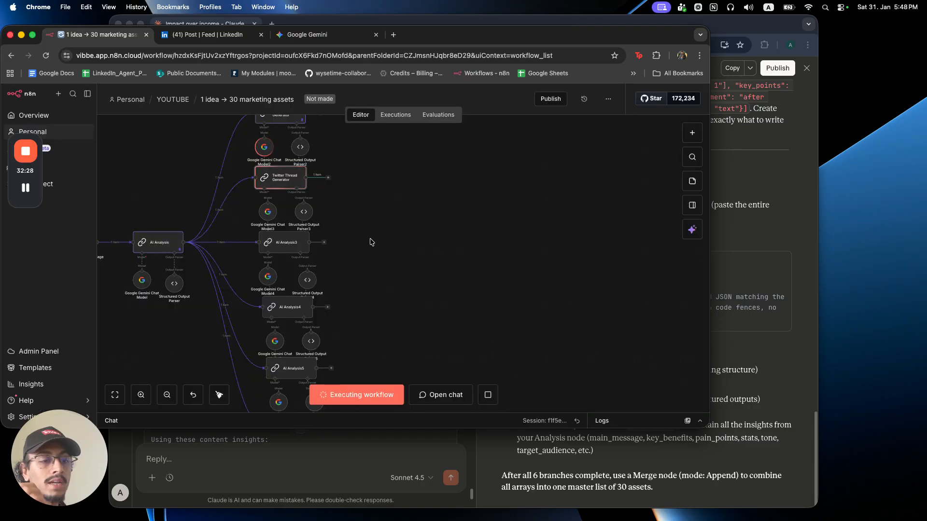
pyautogui.doubleClick(296, 180)
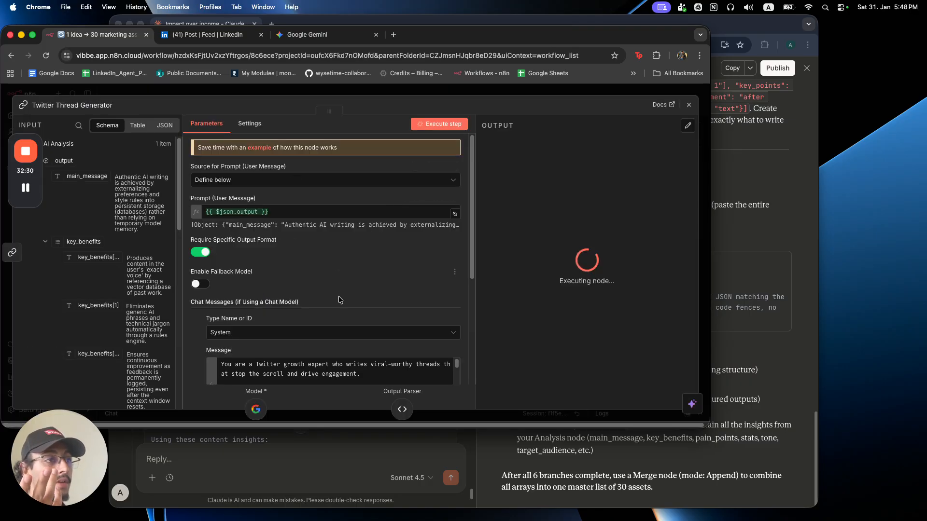
pyautogui.click(318, 91)
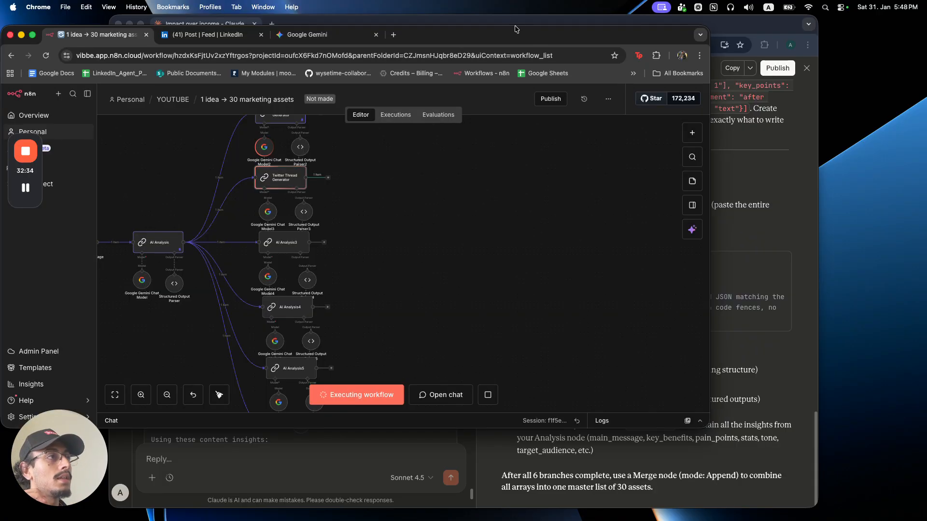
# Move the Claude window onto the other display and make the n8n window full screen.
pyautogui.moveTo(500, 24); pyautogui.dragTo(572, 28)
pyautogui.moveTo(259, 26); pyautogui.dragTo(0, 31)
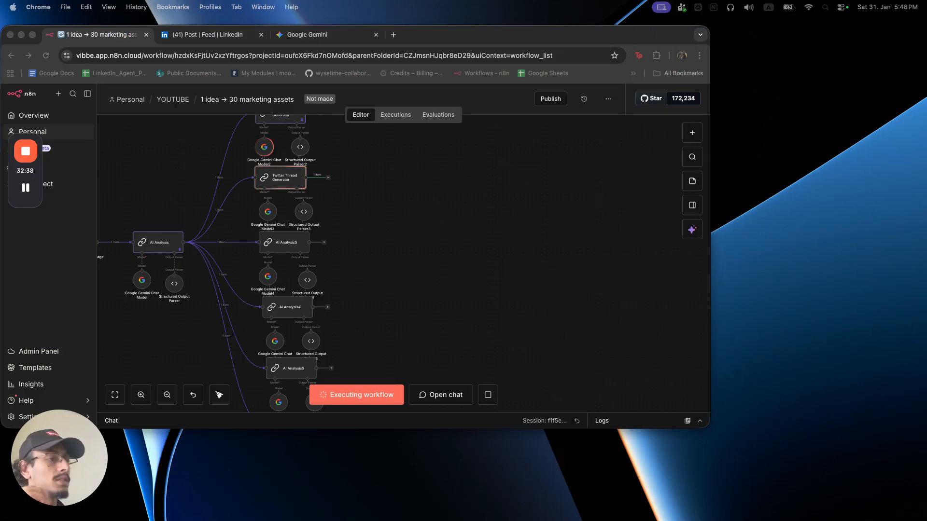
pyautogui.click(33, 35)
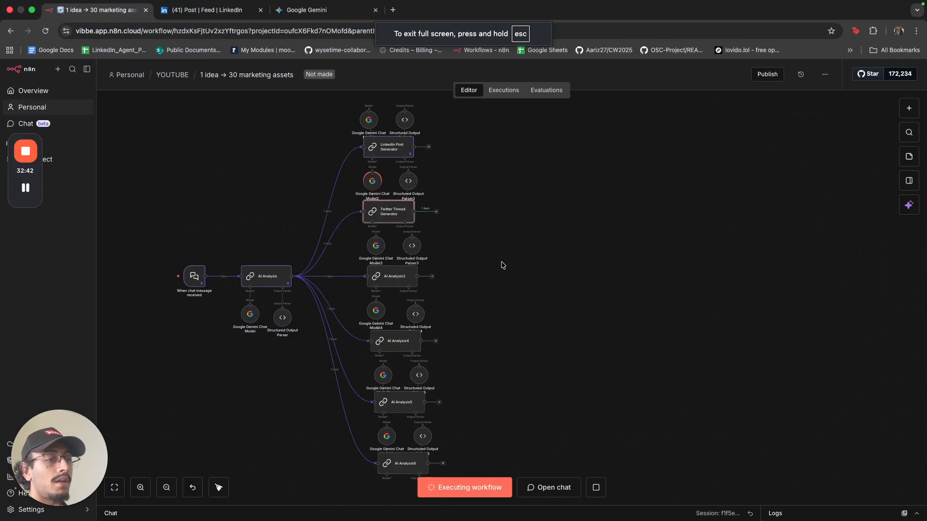
pyautogui.scroll(-2, 465, 262)
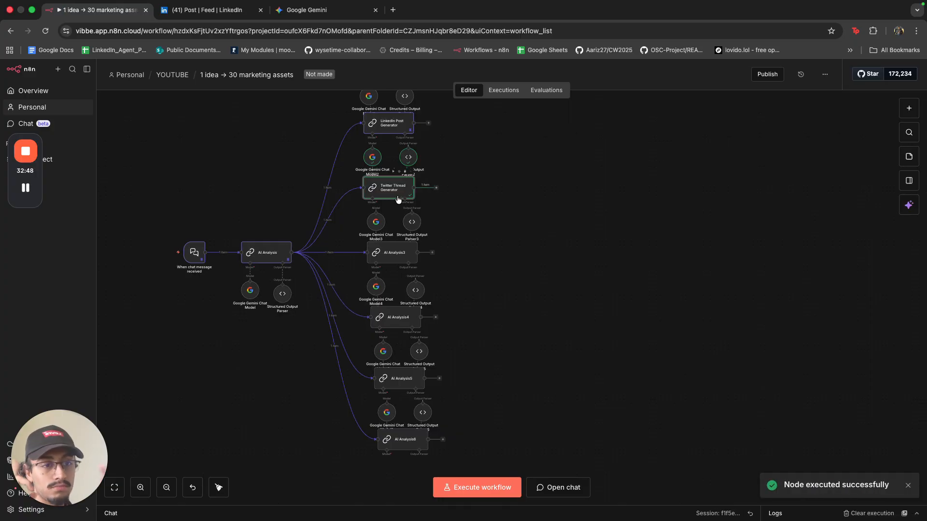
# Copy the blog post outline JSON schema from the Gemini chat.
pyautogui.hotkey('ctrl', 'shift', 'Tab')
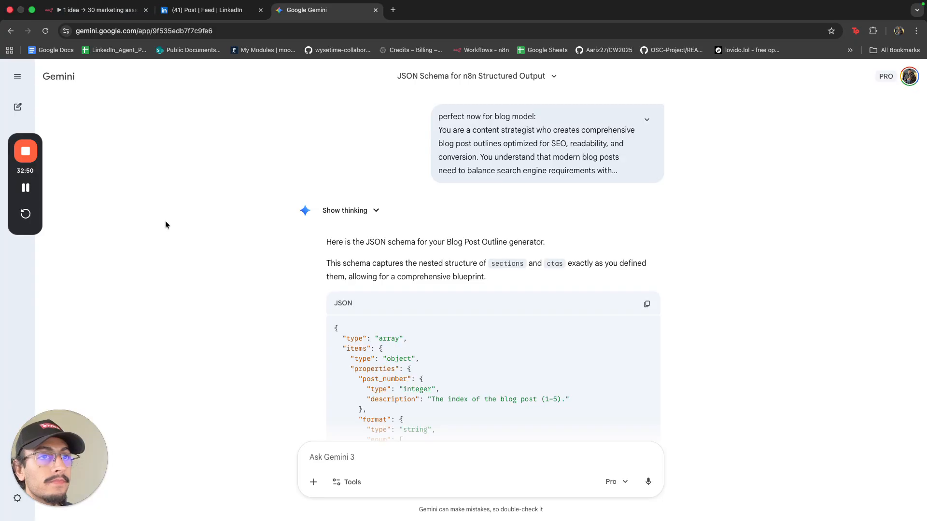
pyautogui.scroll(-1, 484, 284)
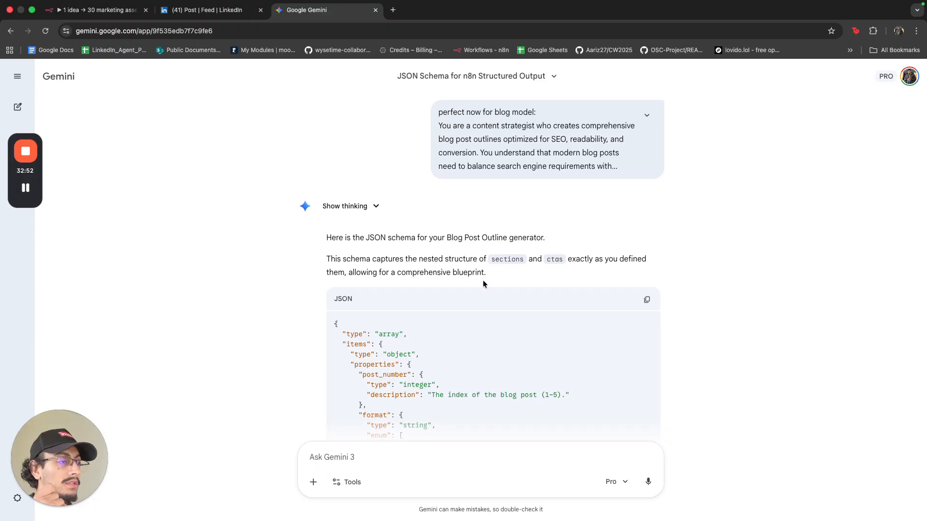
pyautogui.scroll(-10, 484, 282)
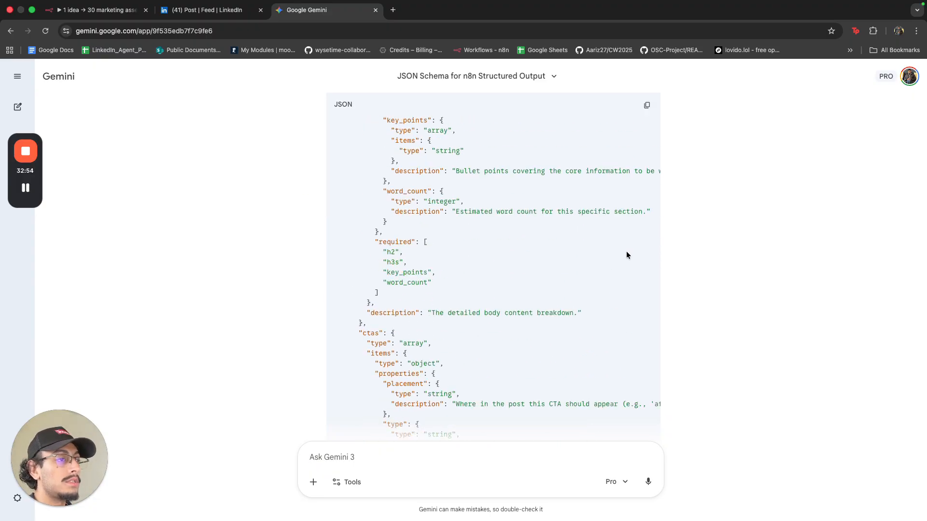
pyautogui.scroll(-10, 627, 253)
pyautogui.click(647, 135)
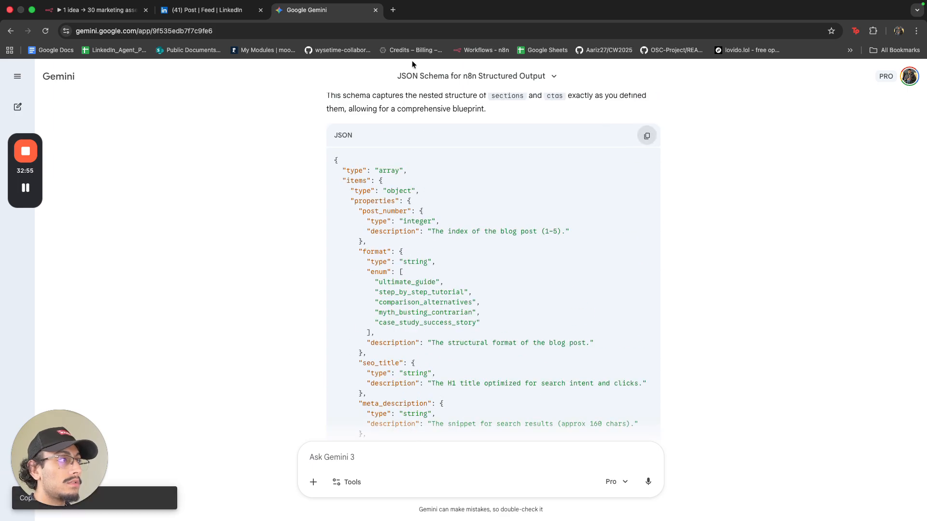
# Replace Structured Output Parser6's input schema with the copied blog post outline schema.
pyautogui.click(105, 14)
pyautogui.doubleClick(466, 369)
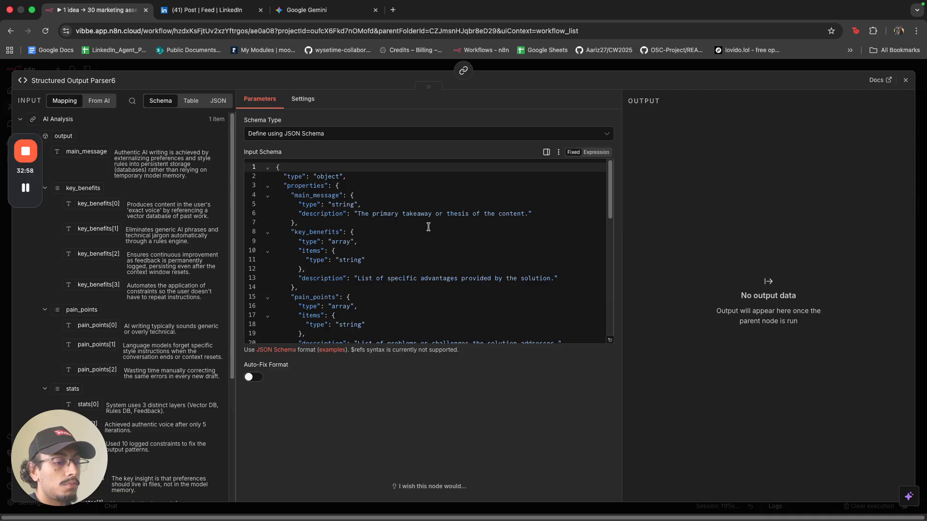
pyautogui.click(429, 227)
pyautogui.hotkey('ctrl', 'a')
pyautogui.hotkey('ctrl', 'v')
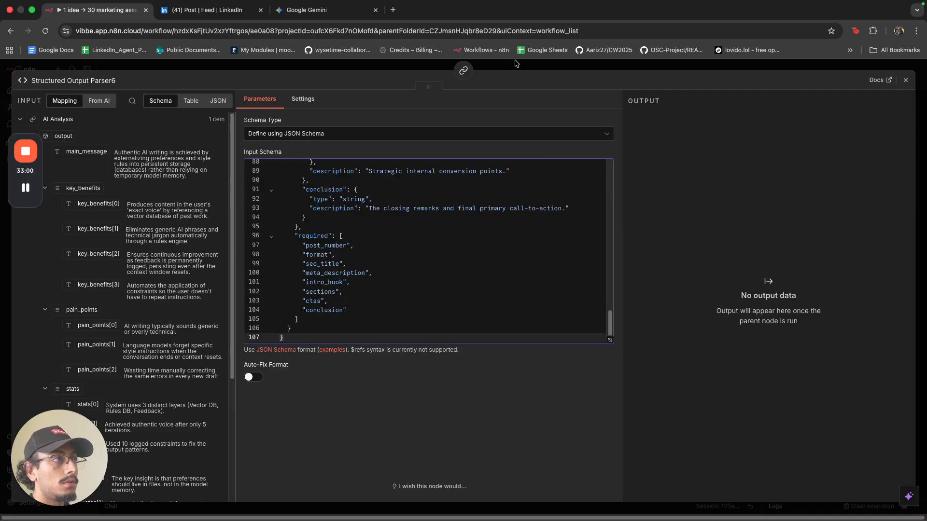
# Move Structured Output Parser6 above the Blog Post Outline Generator.
pyautogui.press('Escape')
pyautogui.moveTo(472, 357); pyautogui.dragTo(429, 353)
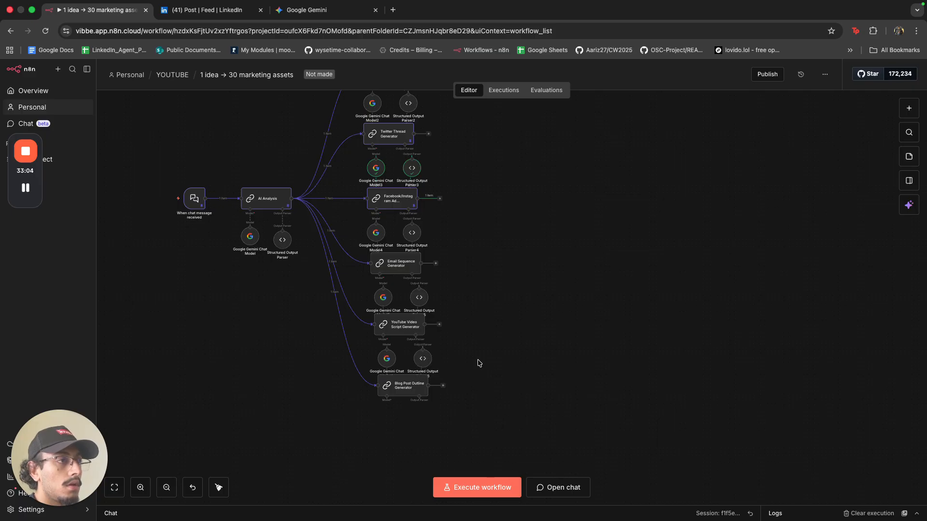
pyautogui.scroll(5, 472, 255)
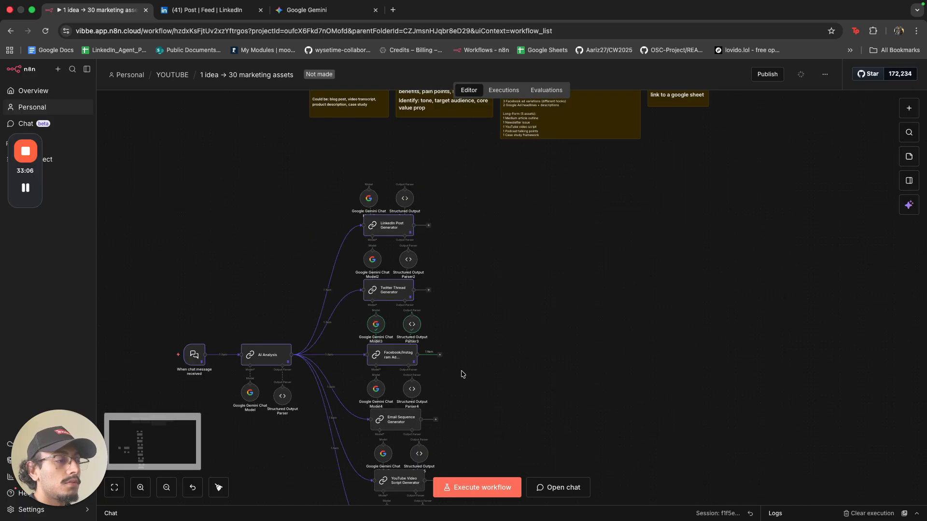
pyautogui.moveTo(461, 371); pyautogui.dragTo(343, 177)
pyautogui.click(559, 409)
# Run the Email Sequence Generator step.
pyautogui.scroll(-1, 559, 409)
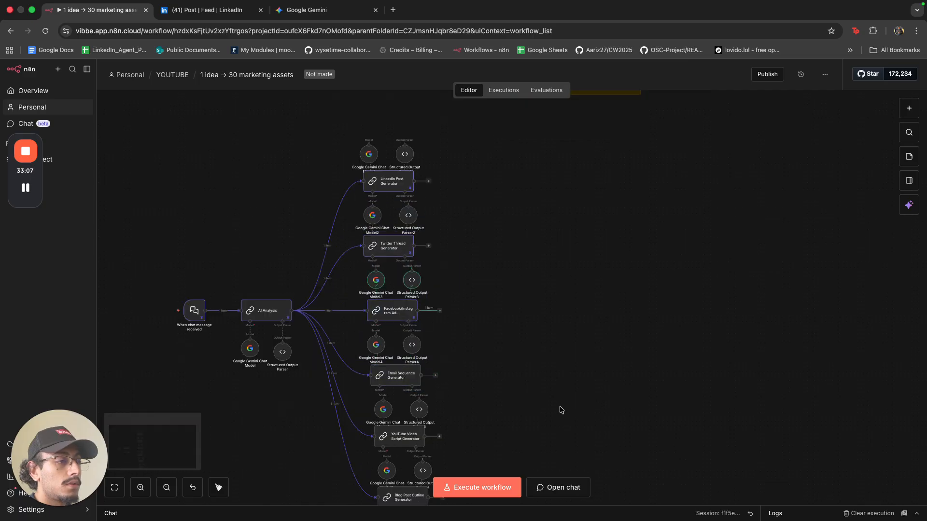
pyautogui.click(399, 360)
pyautogui.scroll(-1, 473, 404)
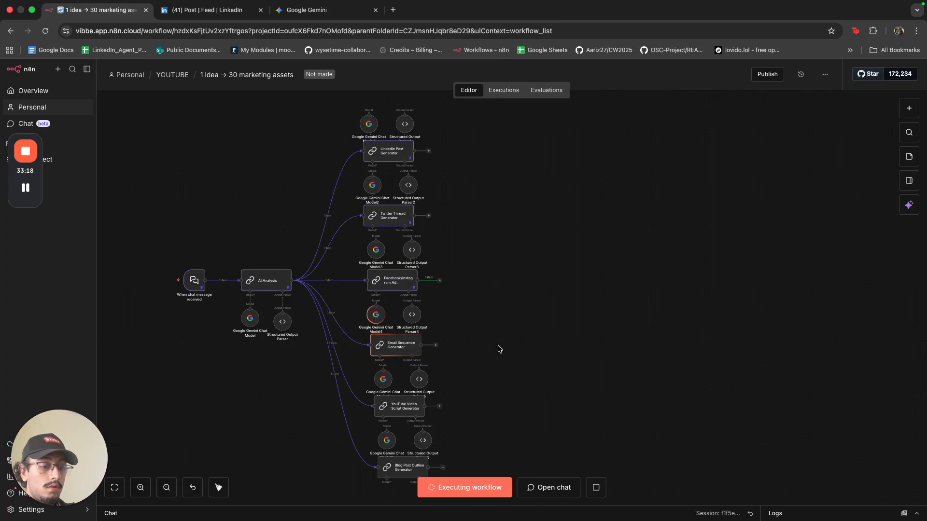
pyautogui.scroll(-3, 455, 213)
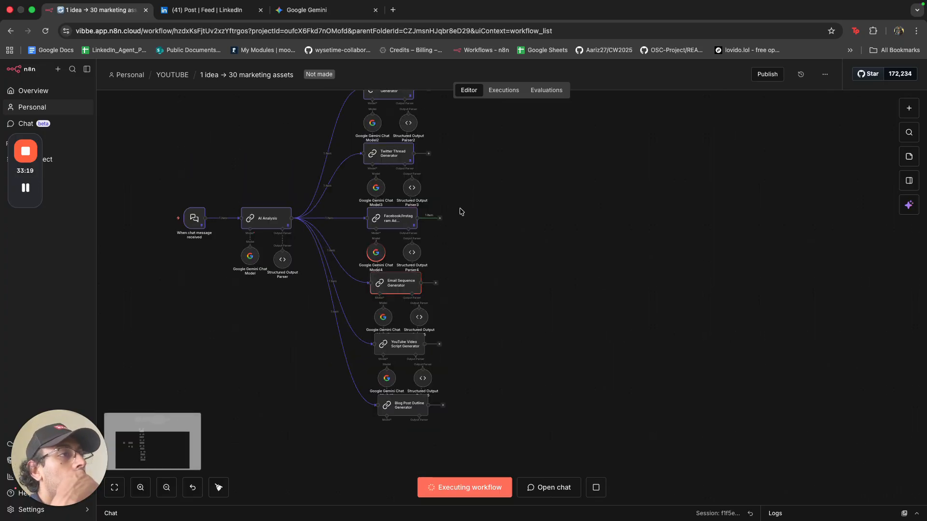
pyautogui.doubleClick(396, 165)
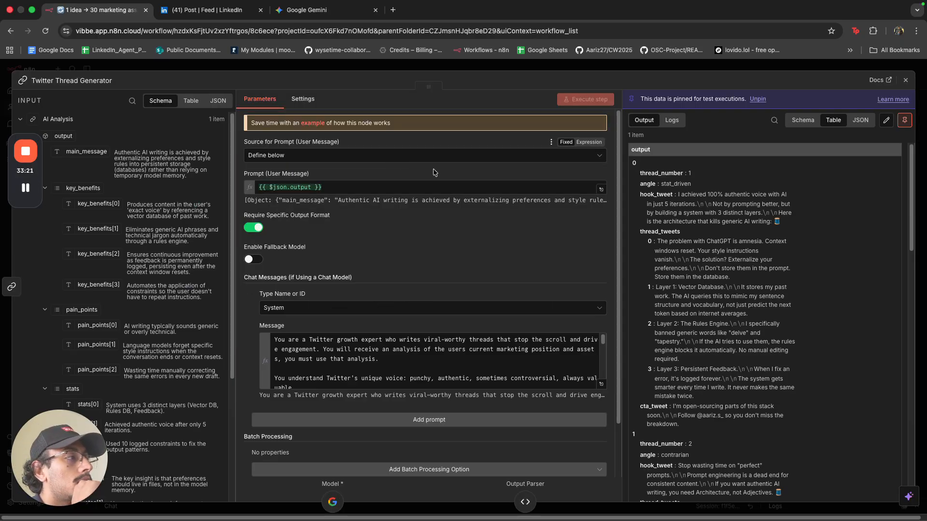
pyautogui.scroll(-2, 738, 305)
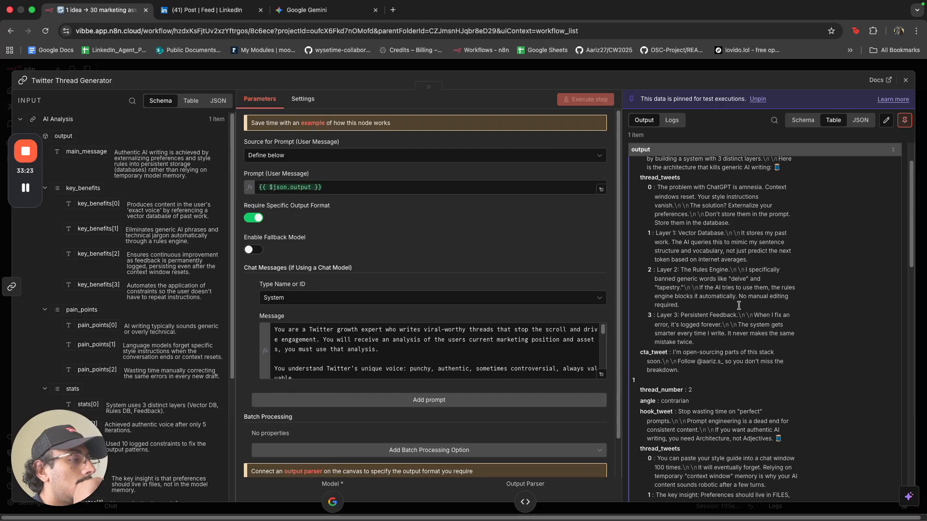
pyautogui.scroll(-10, 739, 308)
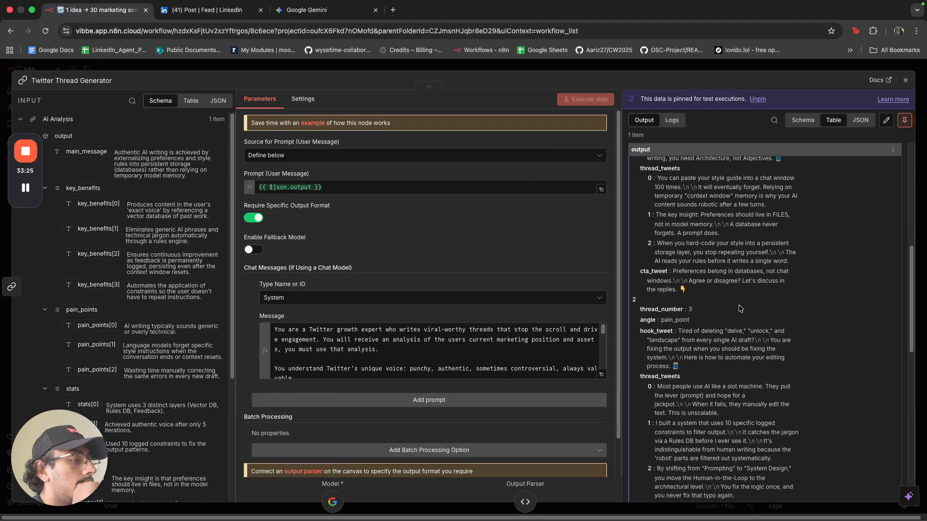
pyautogui.scroll(-9, 740, 308)
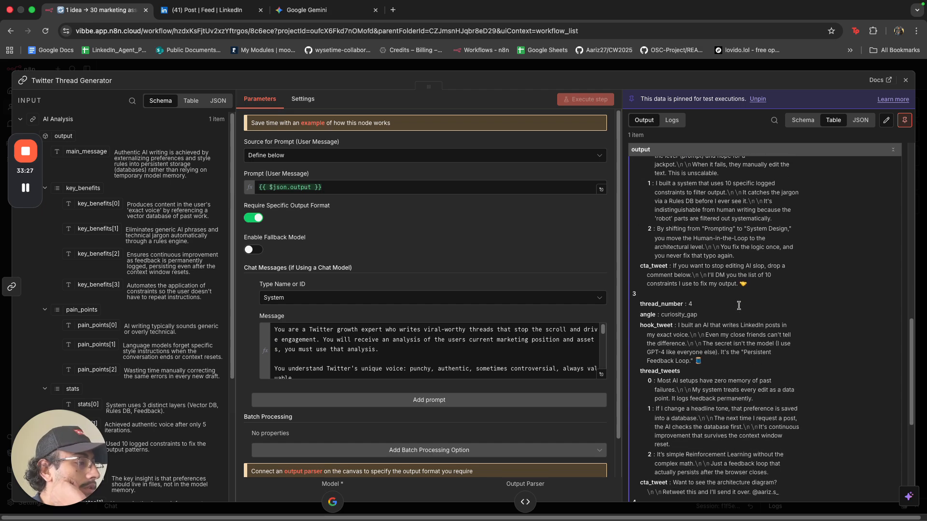
pyautogui.scroll(-6, 740, 308)
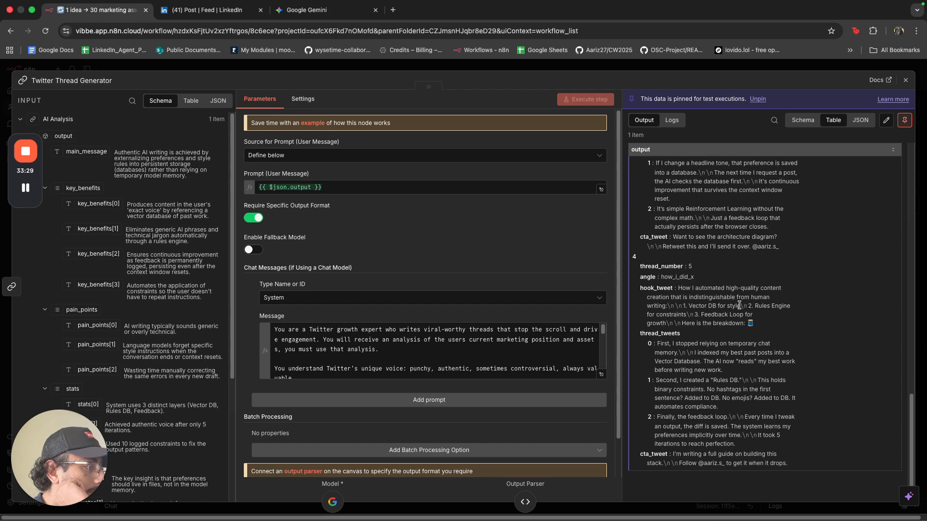
pyautogui.scroll(10, 739, 305)
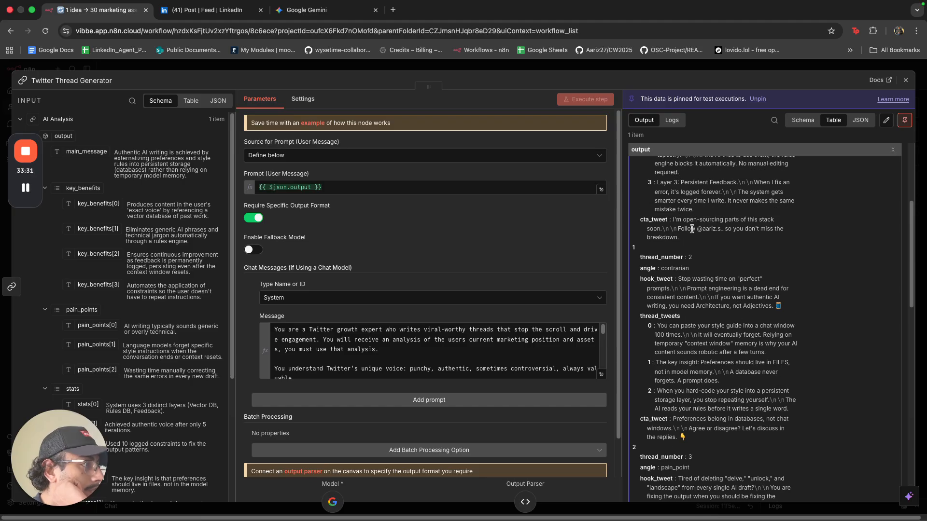
pyautogui.moveTo(679, 229); pyautogui.dragTo(723, 230)
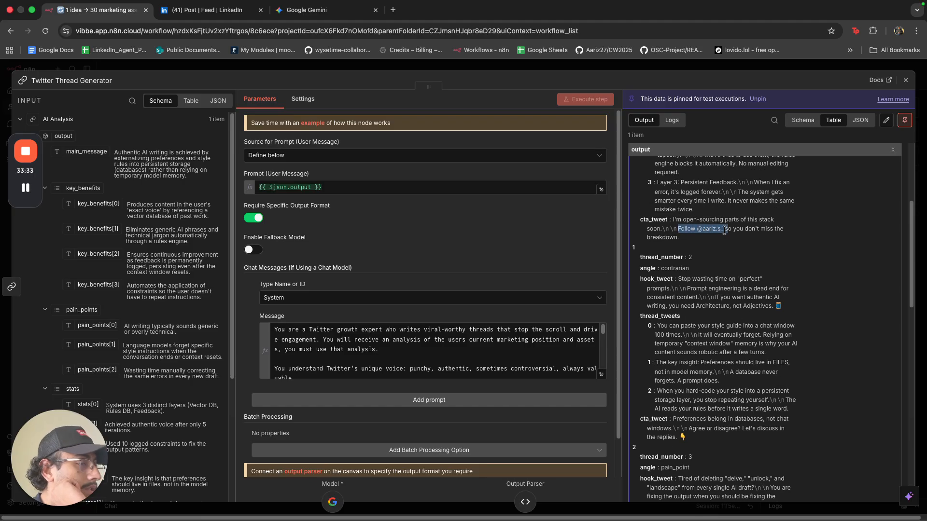
pyautogui.click(724, 230)
pyautogui.click(636, 65)
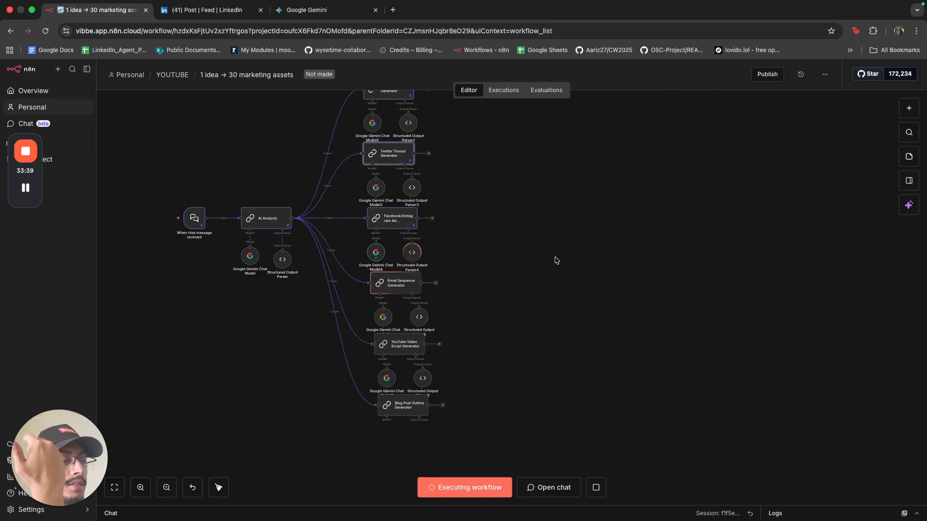
# After the CTA paragraph of the Email Sequence Generator's system message, add the sender's name, company XpressoAI and e-mail address.
pyautogui.doubleClick(417, 283)
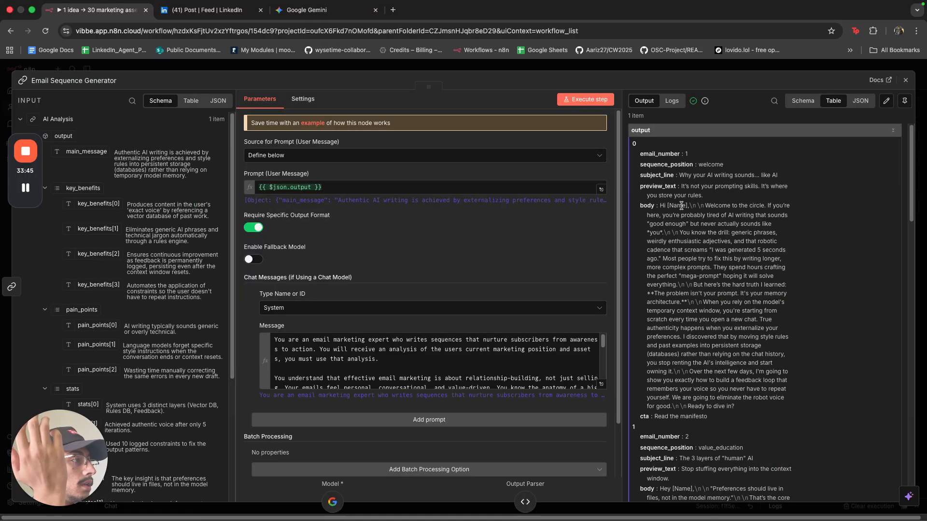
pyautogui.click(601, 385)
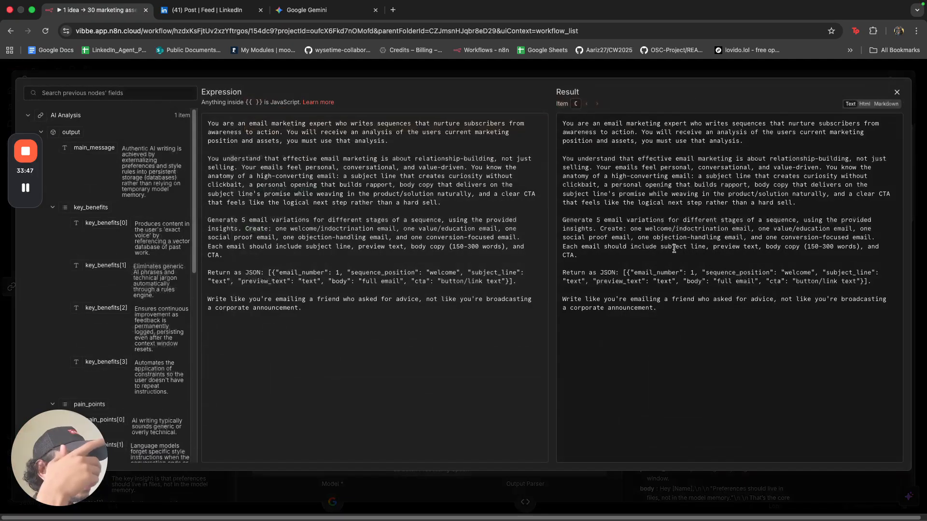
pyautogui.click(411, 265)
pyautogui.press('Return')
pyautogui.press('Return')
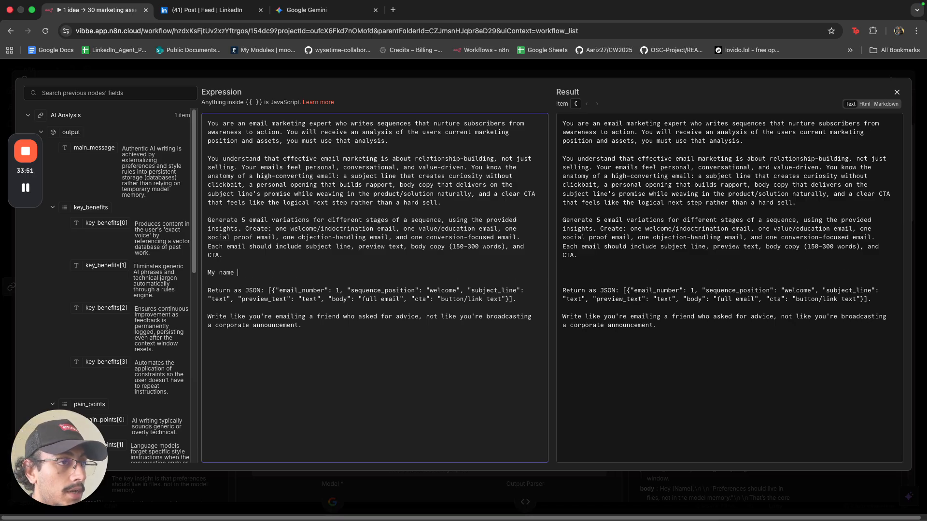
pyautogui.write('My name is Aariz Sajan ')
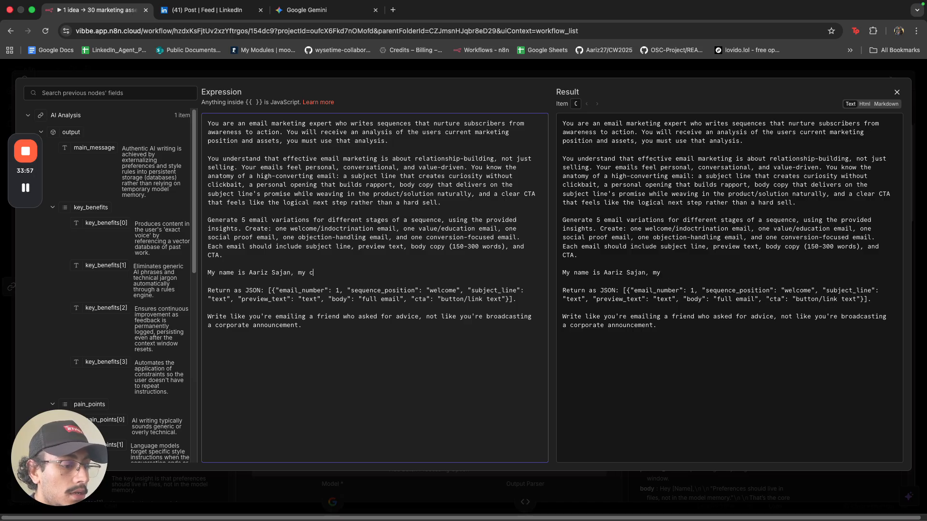
pyautogui.write(' my company name is ')
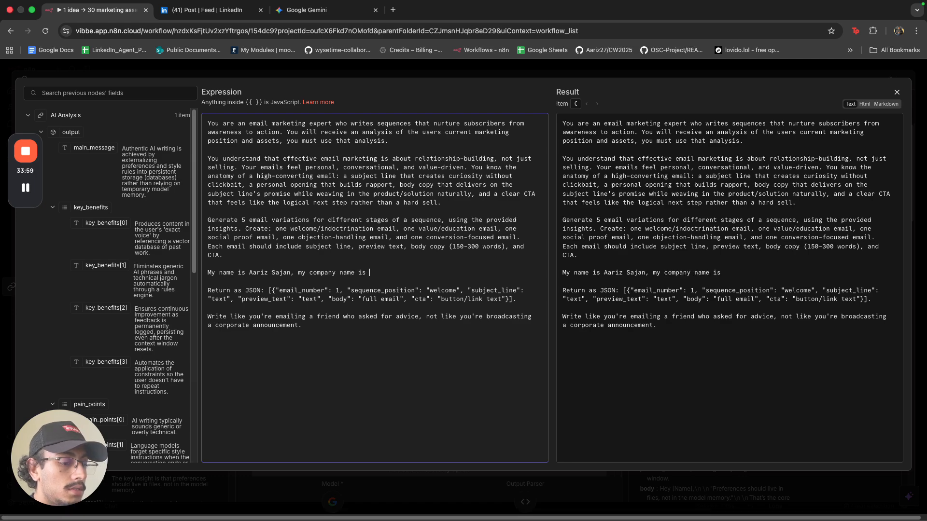
pyautogui.write('XpressoAI and m')
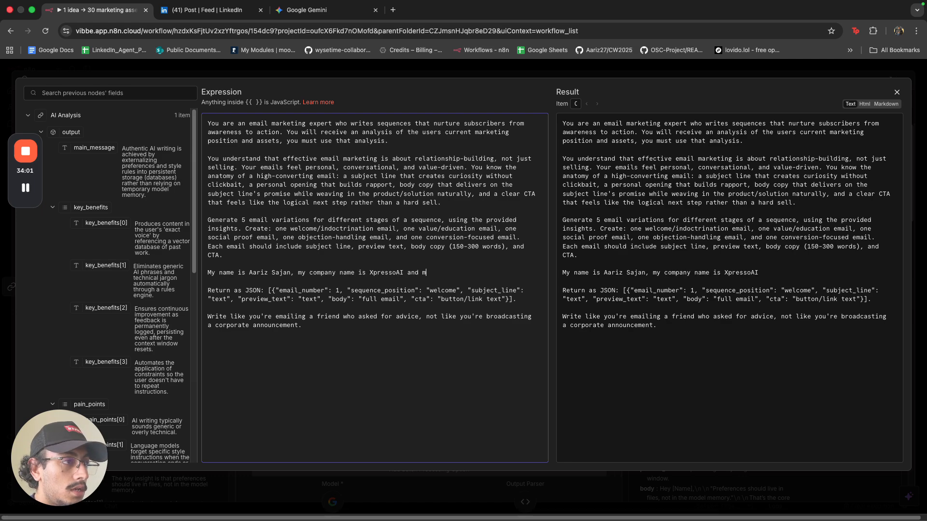
pyautogui.write('y email addr')
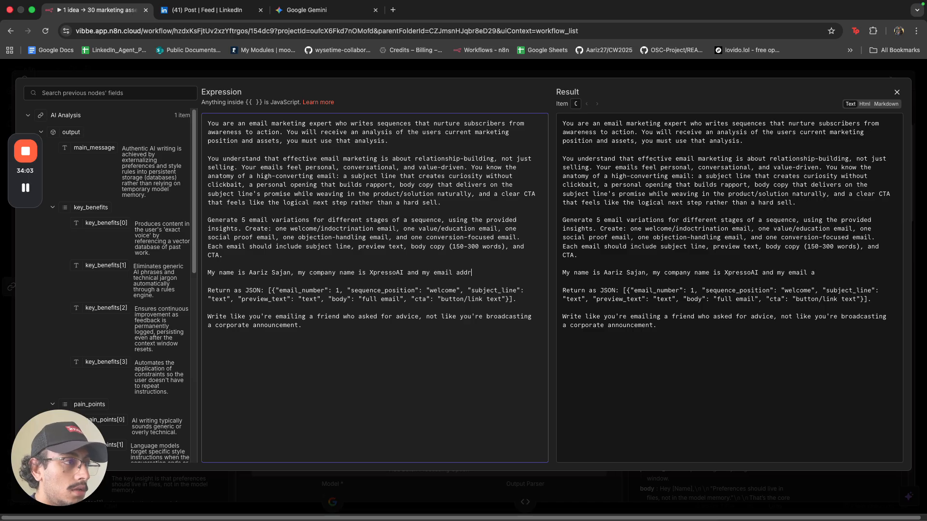
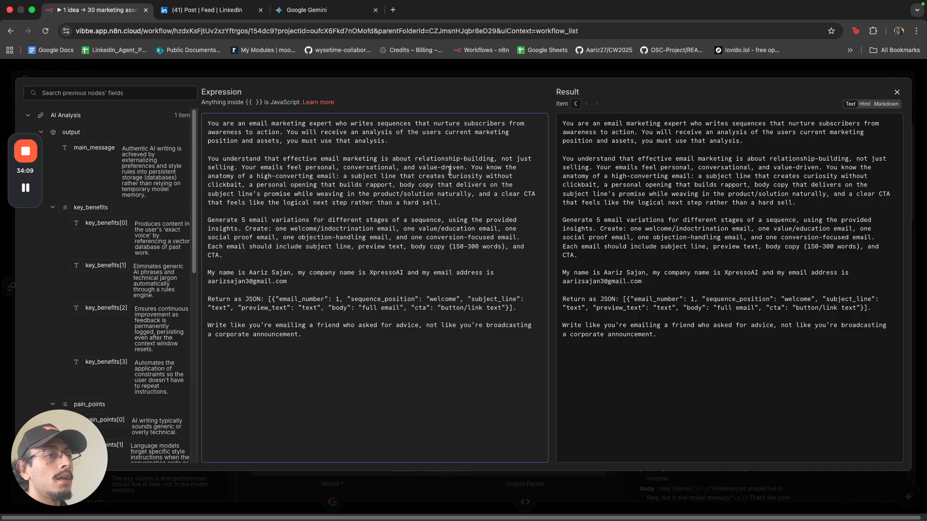
pyautogui.click(396, 70)
pyautogui.click(405, 67)
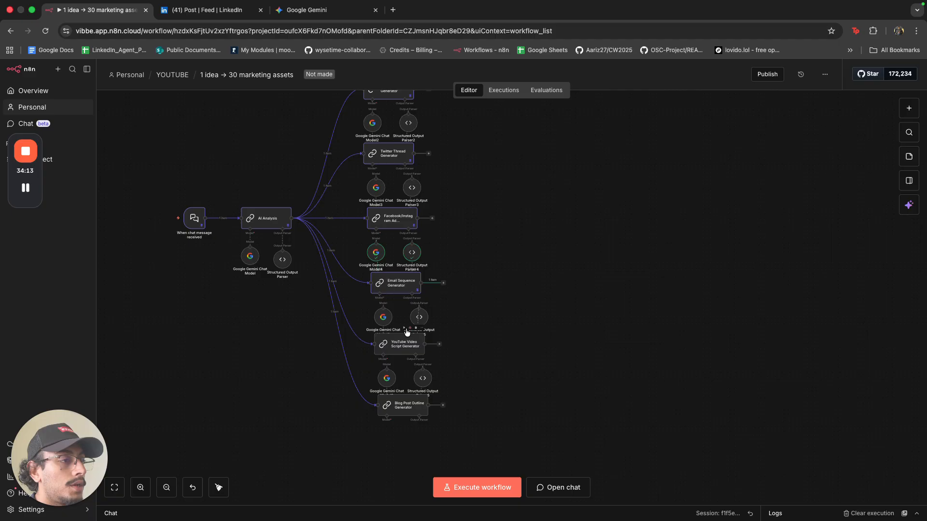
# Run the whole workflow and enlarge the chat and logs panel.
pyautogui.click(404, 329)
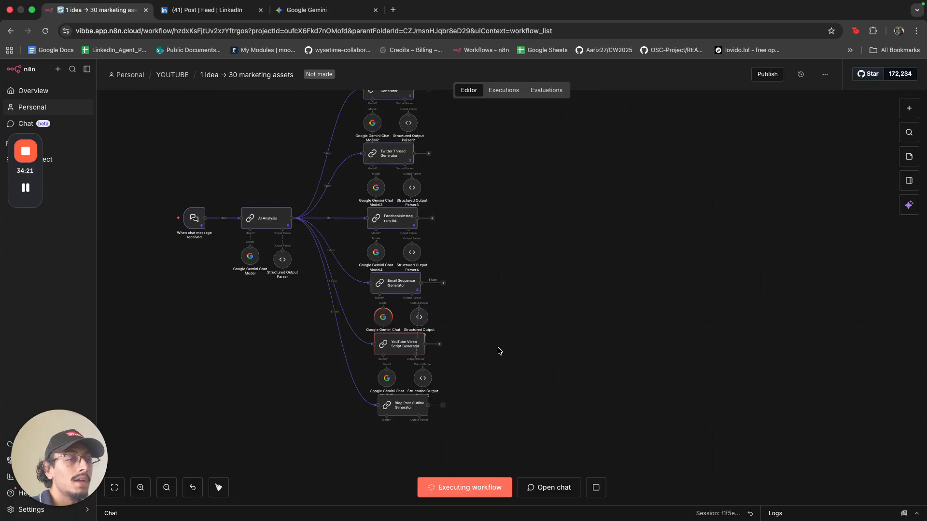
pyautogui.moveTo(374, 505); pyautogui.dragTo(387, 274)
pyautogui.scroll(5, 396, 425)
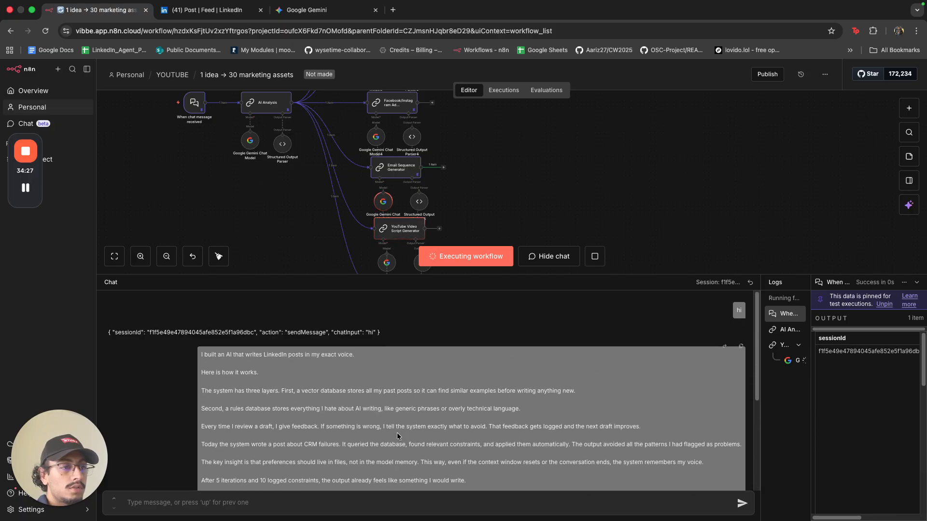
pyautogui.scroll(-1, 360, 409)
# Collapse the logs panel and zoom out to show the entire workflow and top notes.
pyautogui.moveTo(200, 350); pyautogui.dragTo(497, 485)
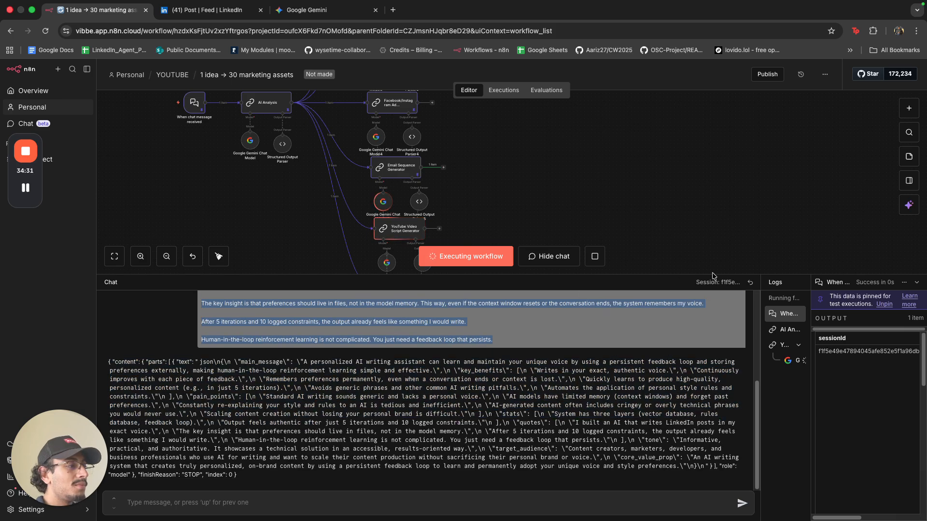
pyautogui.click(916, 282)
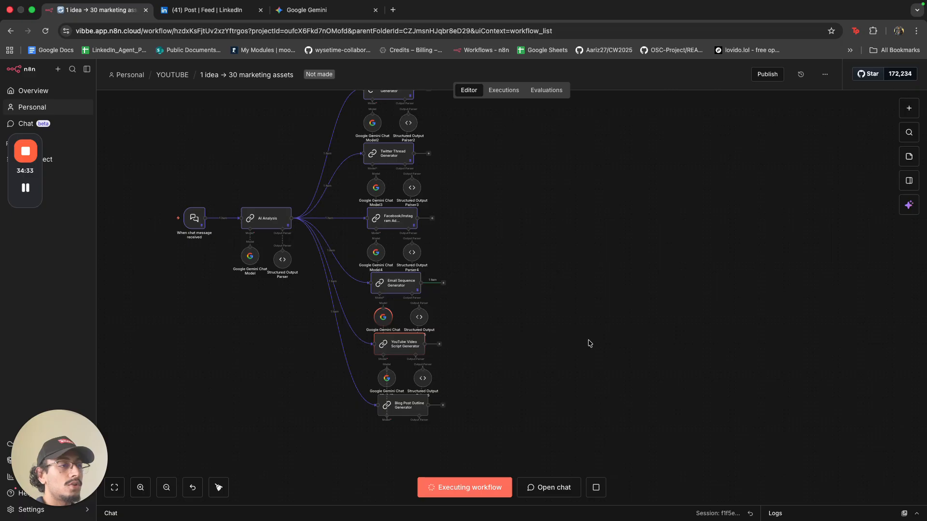
pyautogui.scroll(3, 579, 354)
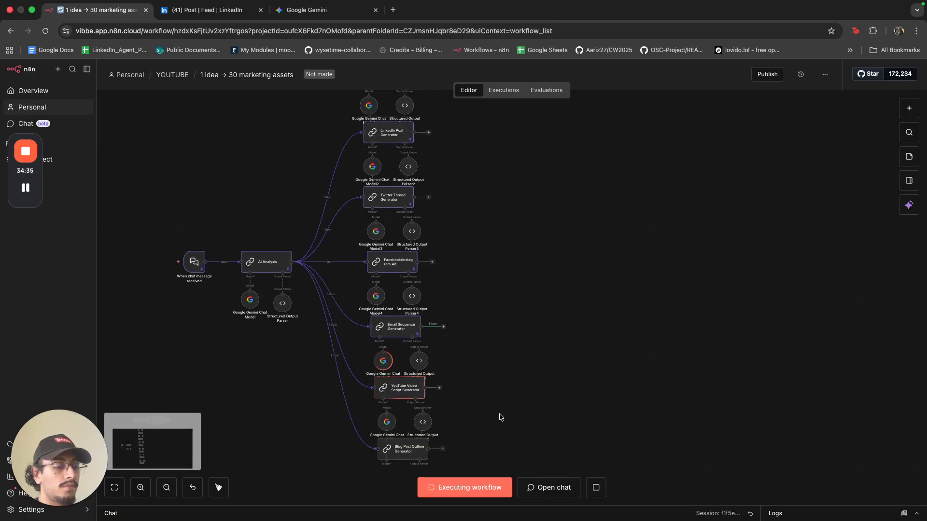
pyautogui.scroll(-2, 511, 412)
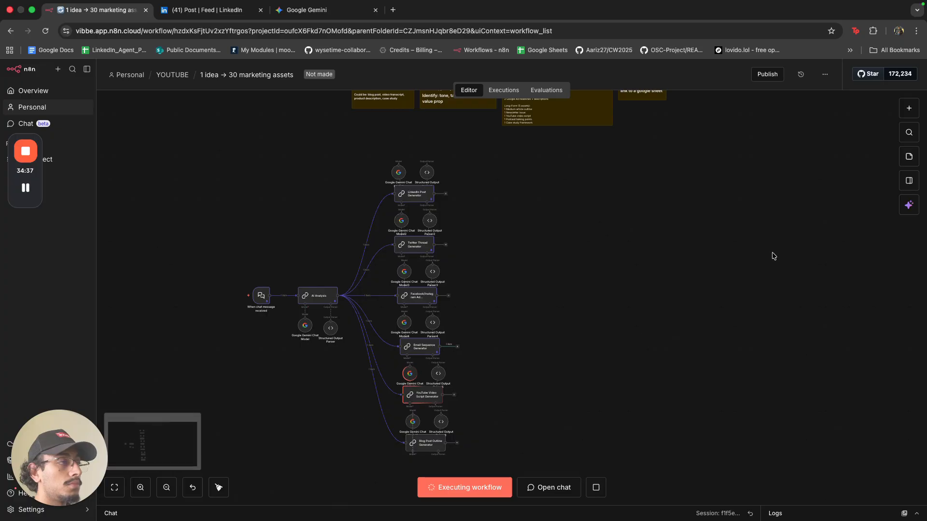
# Put a sticky note over the chat trigger headed '# Triger: sigle asset', widened to one line.
pyautogui.click(909, 156)
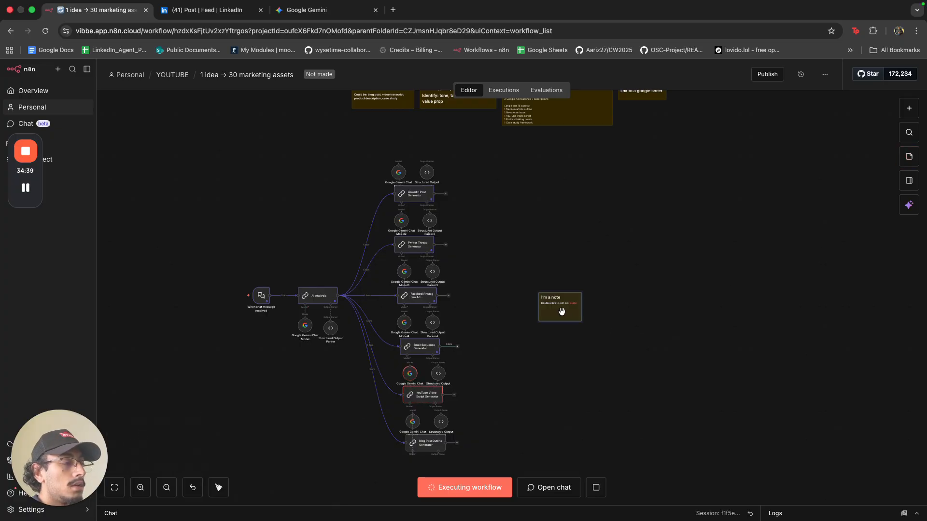
pyautogui.moveTo(562, 312); pyautogui.dragTo(267, 293)
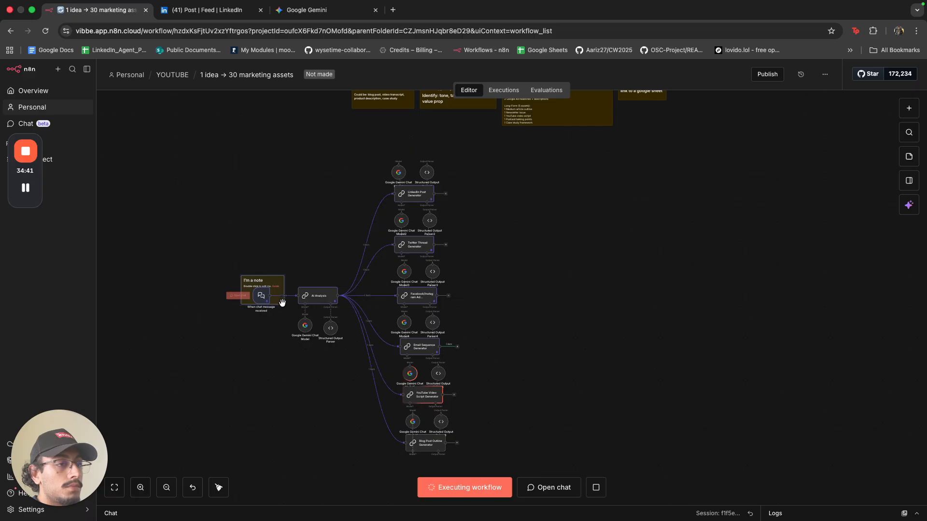
pyautogui.scroll(3, 278, 291)
pyautogui.scroll(3, 287, 290)
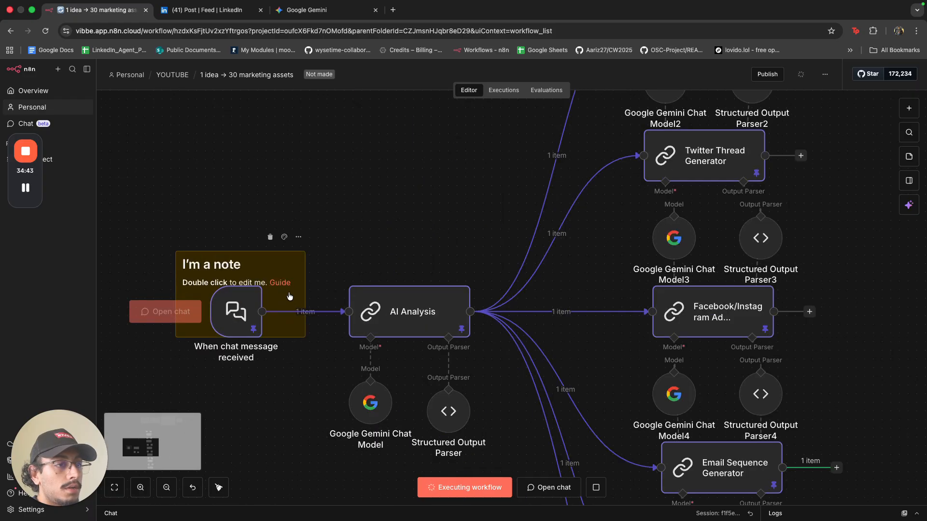
pyautogui.doubleClick(289, 293)
pyautogui.press('super+BackSpace')
pyautogui.press('super+BackSpace')
pyautogui.press('super+BackSpace')
pyautogui.press('super+BackSpace')
pyautogui.press('super+BackSpace')
pyautogui.press('super+BackSpace')
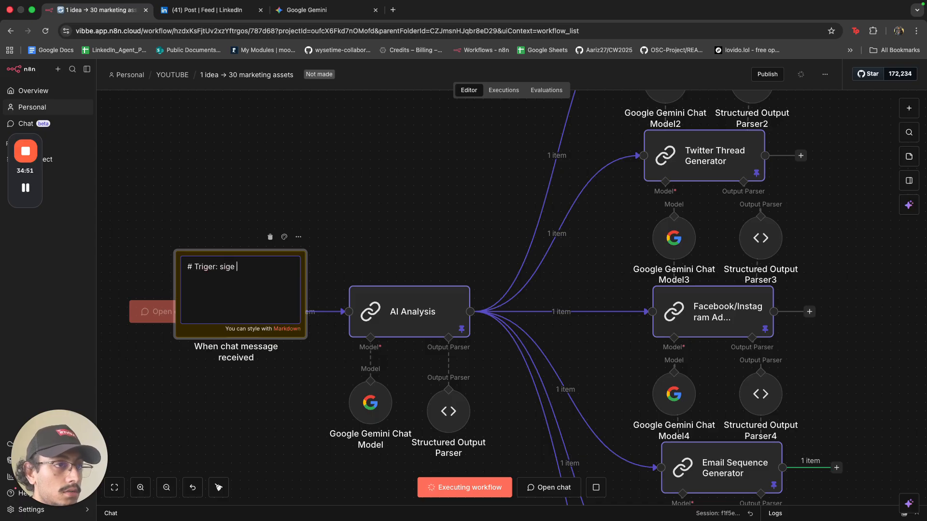
pyautogui.write('# Triger: sigle asset')
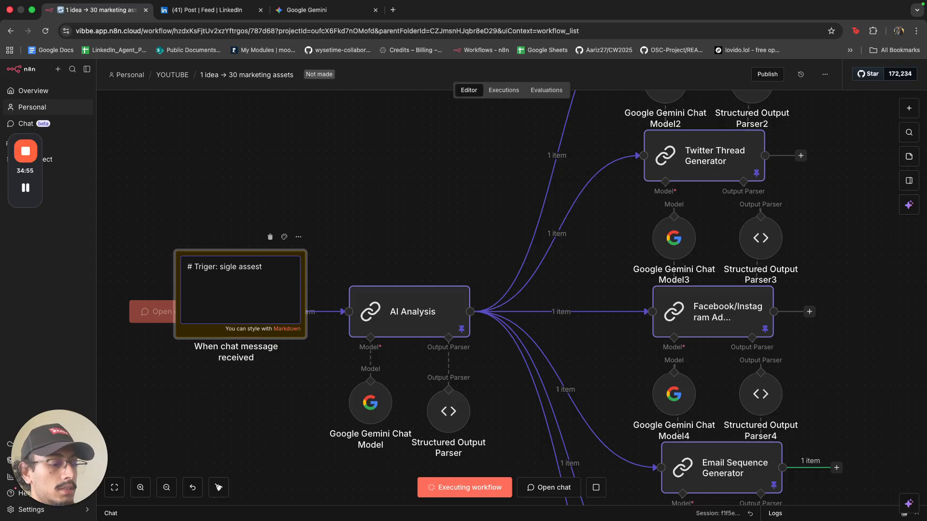
pyautogui.click(377, 251)
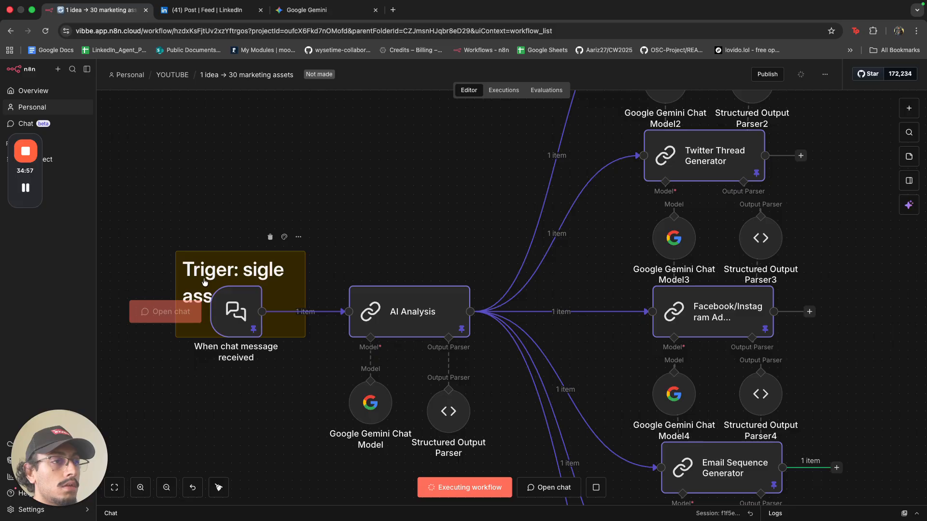
pyautogui.moveTo(176, 277); pyautogui.dragTo(132, 277)
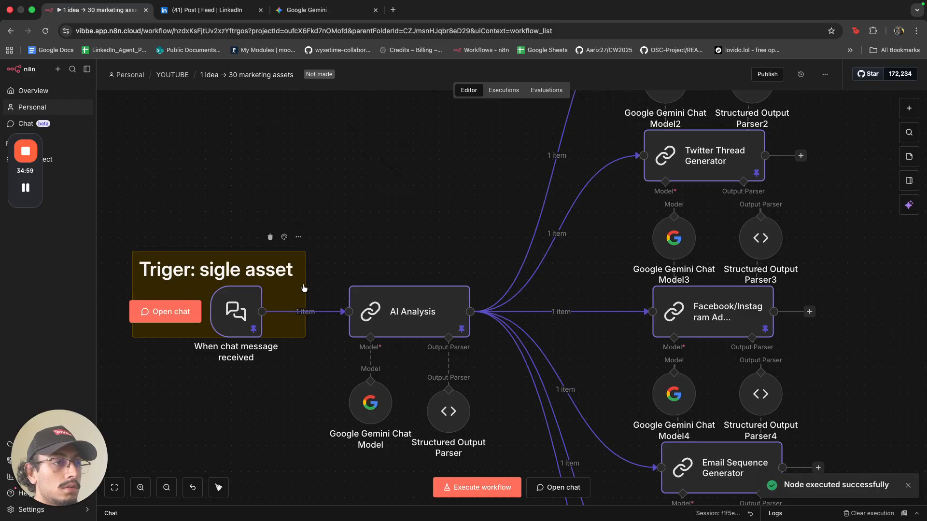
# Run the Blog Post Outline Generator step and recentre the canvas.
pyautogui.scroll(-10, 371, 256)
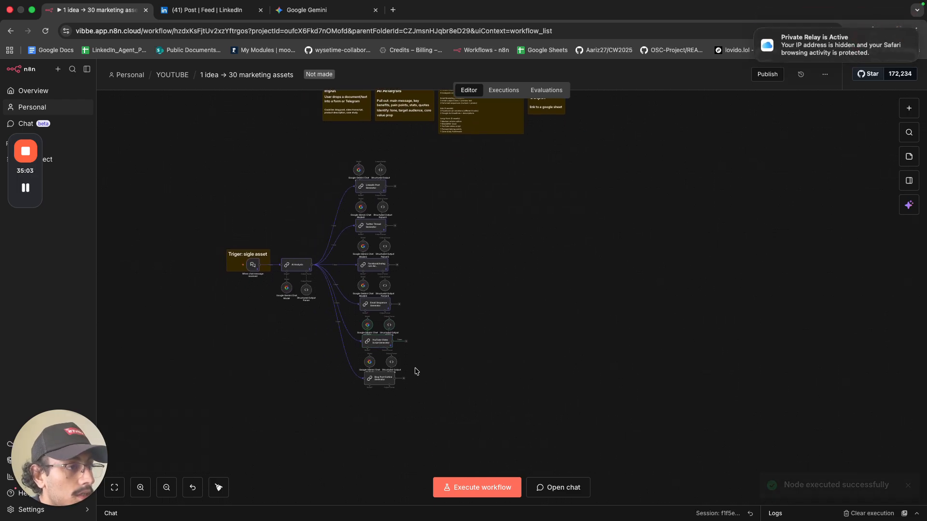
pyautogui.scroll(10, 389, 364)
pyautogui.click(370, 389)
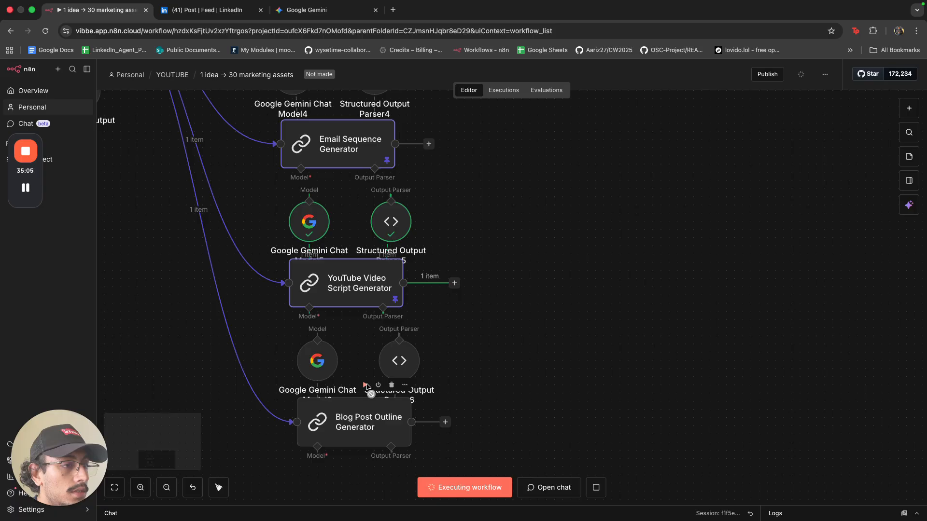
pyautogui.scroll(-5, 370, 387)
pyautogui.scroll(-3, 529, 350)
pyautogui.moveTo(529, 350); pyautogui.dragTo(657, 385)
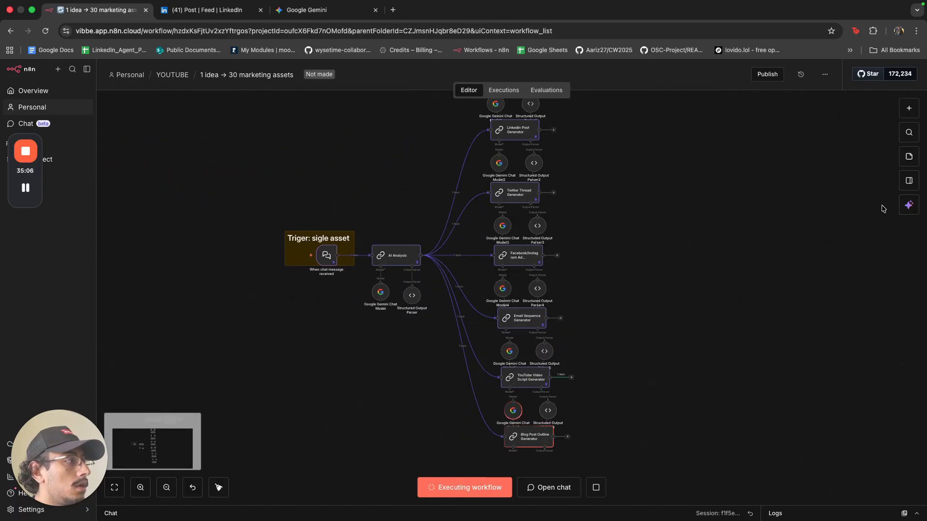
# Add another sticky note and colour it dark green.
pyautogui.click(911, 158)
pyautogui.moveTo(574, 309); pyautogui.dragTo(591, 307)
pyautogui.scroll(3, 596, 288)
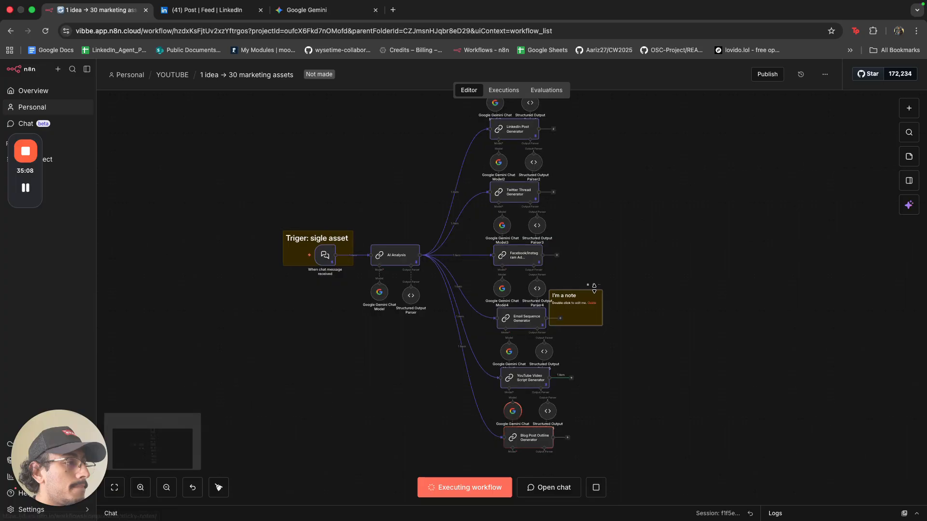
pyautogui.scroll(-3, 597, 288)
pyautogui.scroll(10, 591, 244)
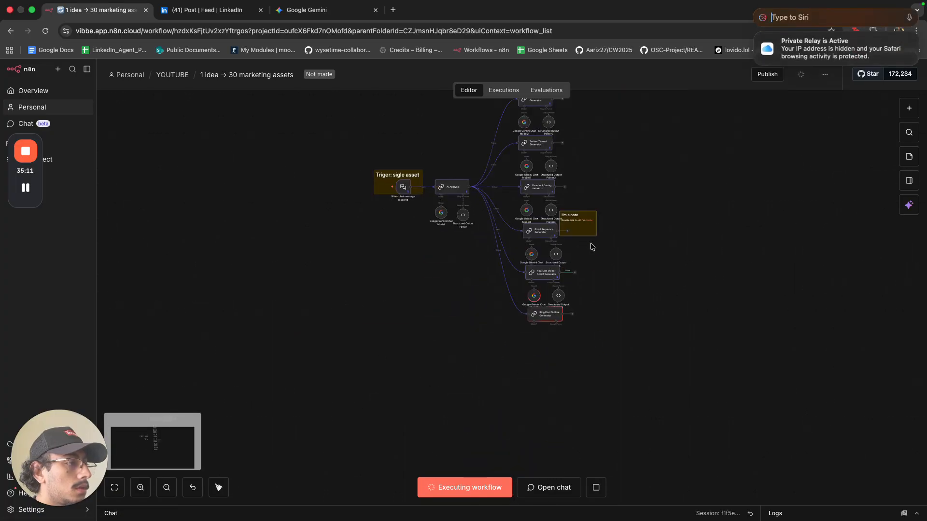
pyautogui.scroll(2, 593, 245)
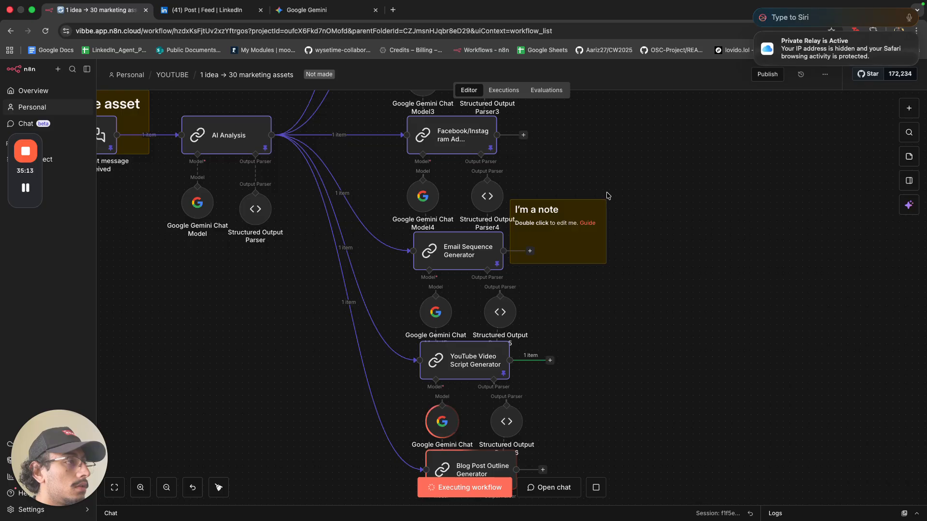
pyautogui.click(590, 191)
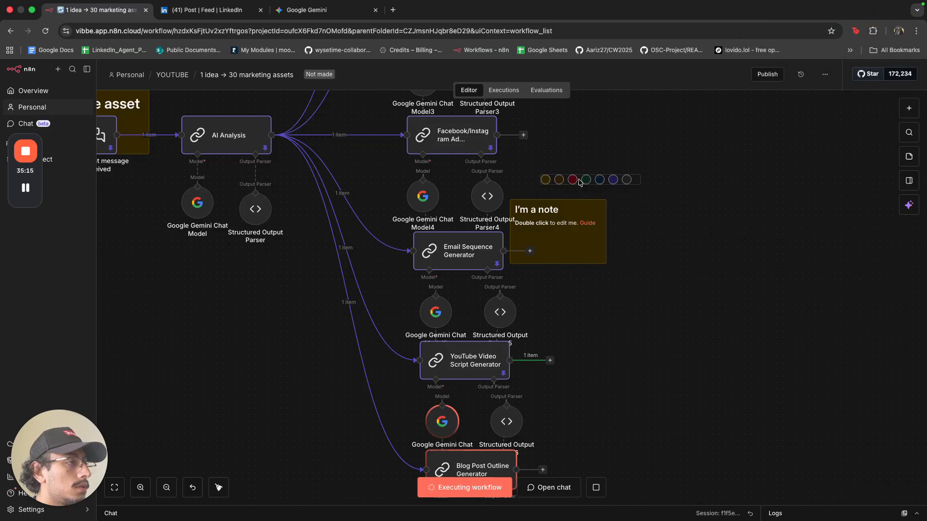
pyautogui.click(585, 180)
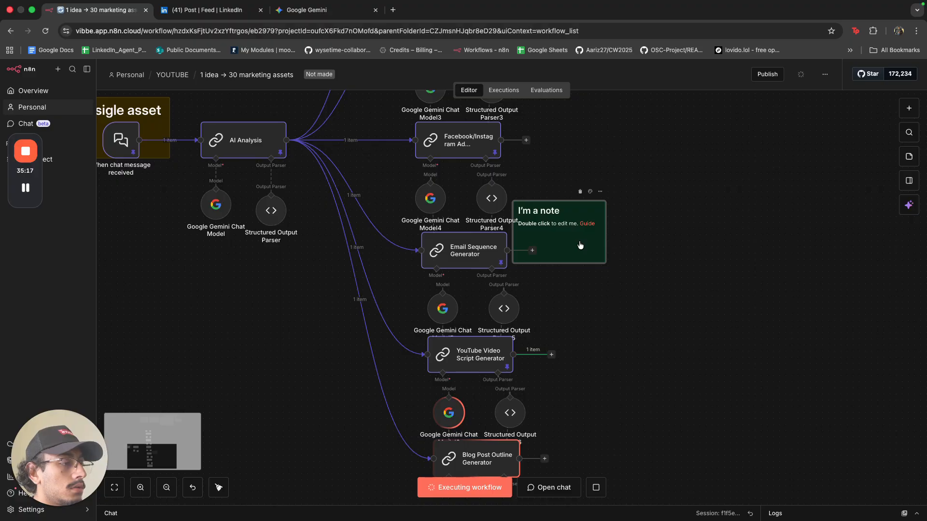
# Head the green note '## Extract Marketing Info' and move it around the AI Analysis node.
pyautogui.doubleClick(579, 241)
pyautogui.press('super+BackSpace')
pyautogui.press('super+BackSpace')
pyautogui.press('super+BackSpace')
pyautogui.press('super+BackSpace')
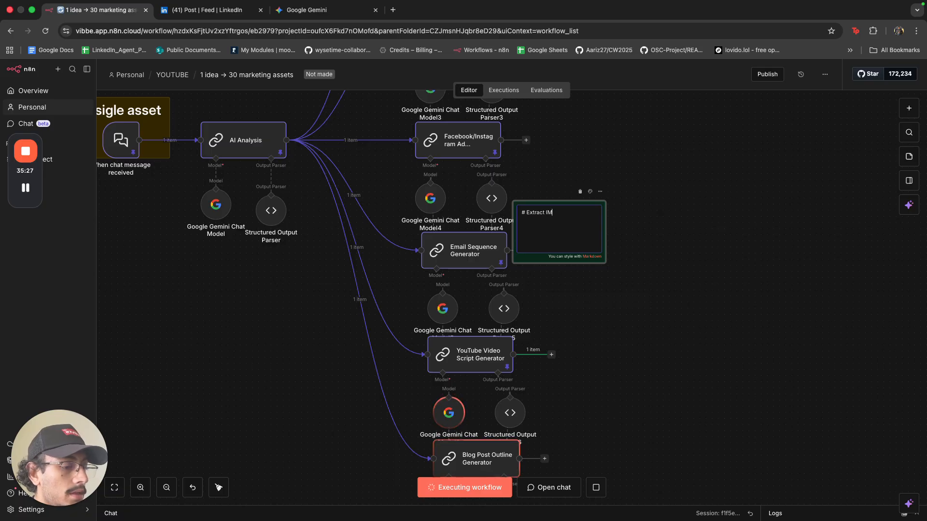
pyautogui.hotkey('alt', 'BackSpace')
pyautogui.hotkey('alt', 'BackSpace')
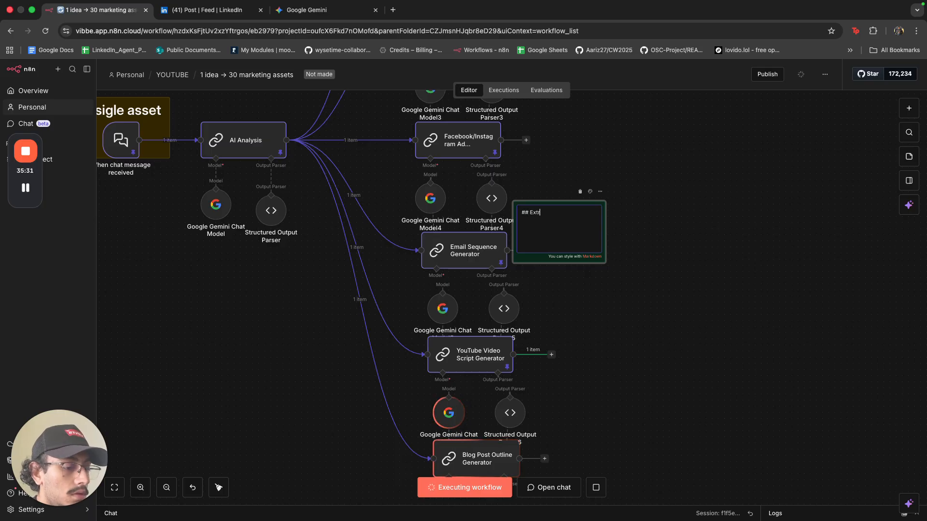
pyautogui.write('## Extract')
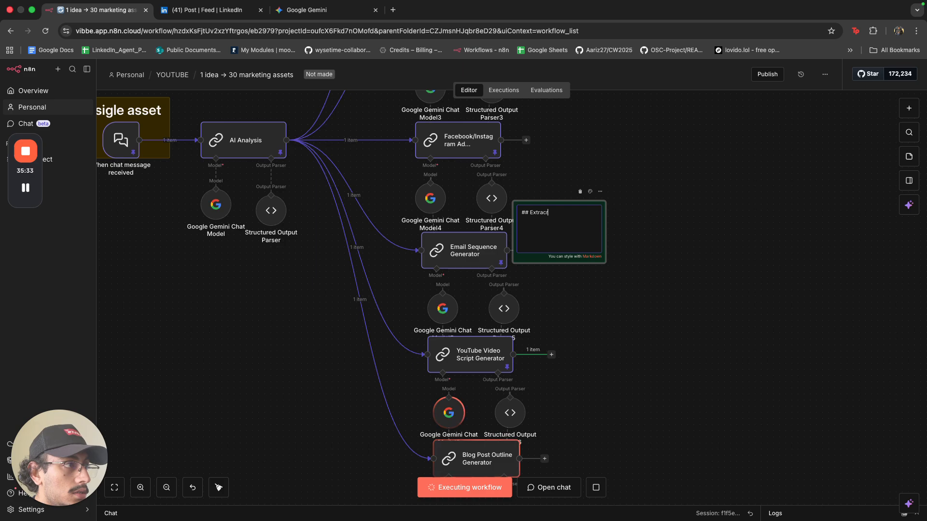
pyautogui.write(' Mar')
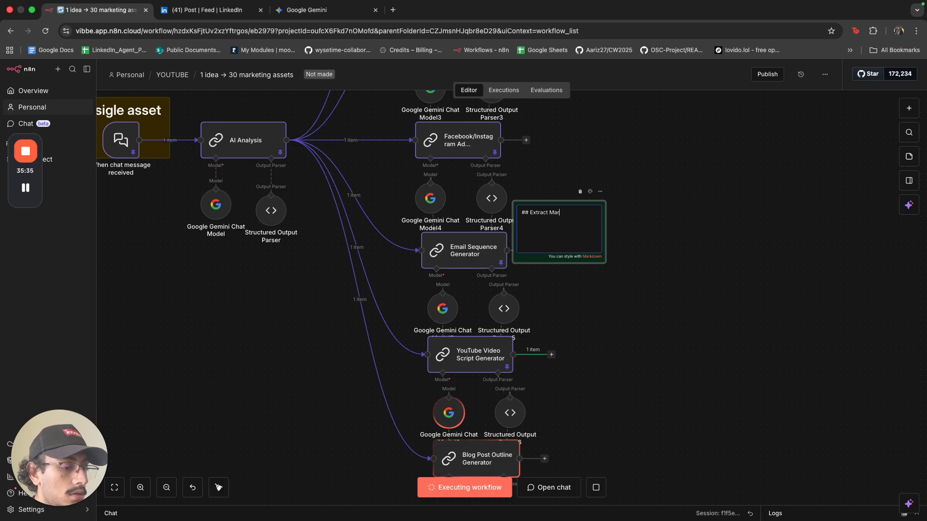
pyautogui.write('keting Info')
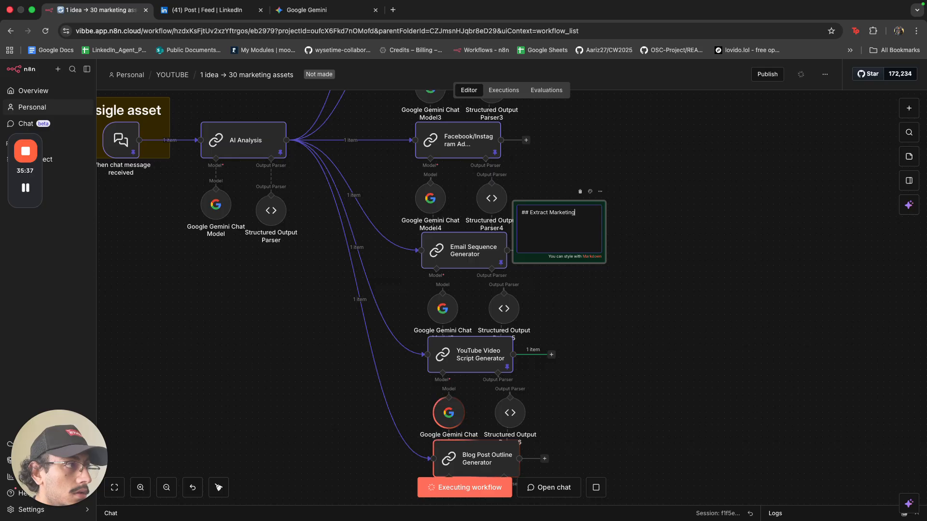
pyautogui.click(647, 263)
pyautogui.scroll(-5, 678, 296)
pyautogui.moveTo(636, 266); pyautogui.dragTo(465, 226)
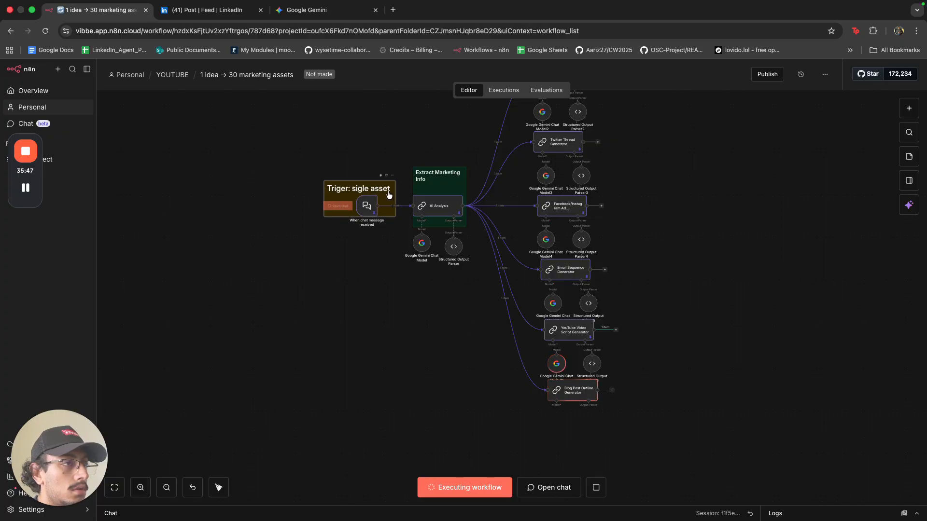
# Shrink the trigger note's heading to '##' level and narrow the note over the trigger.
pyautogui.doubleClick(338, 193)
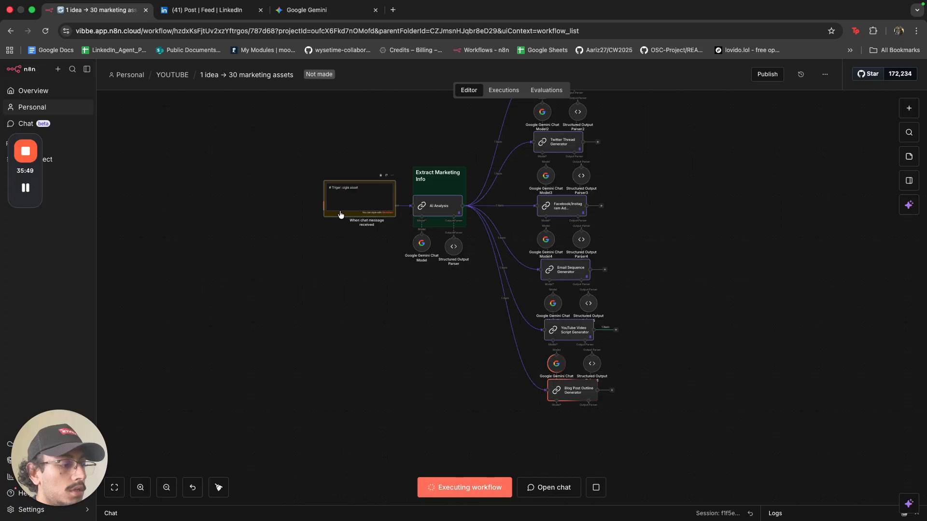
pyautogui.write('#')
pyautogui.click(350, 247)
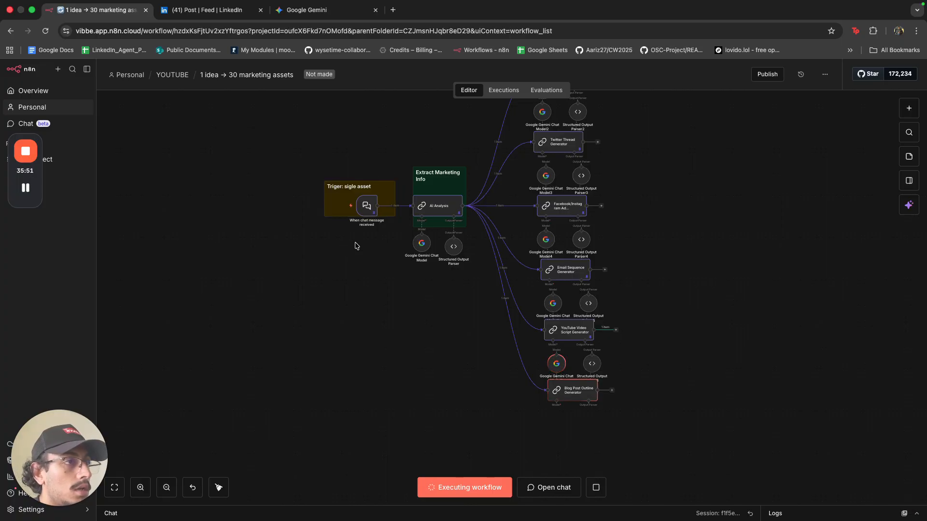
pyautogui.moveTo(395, 192); pyautogui.dragTo(350, 191)
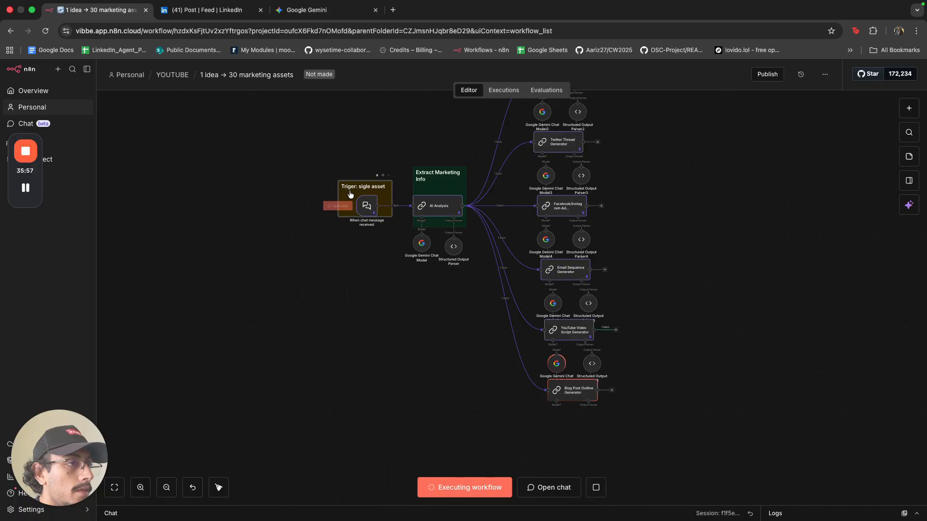
pyautogui.scroll(-2, 646, 311)
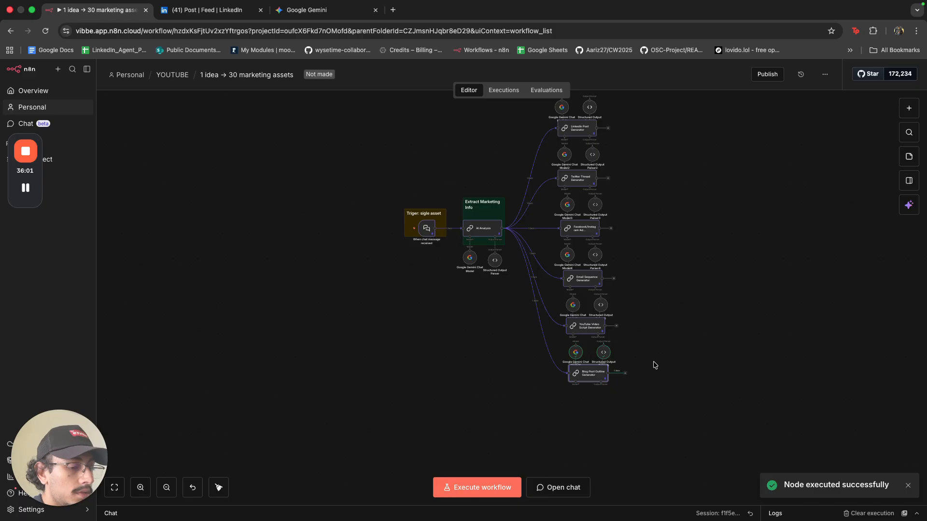
# Add a third sticky note beside the generator branches and colour it dark blue.
pyautogui.scroll(-3, 654, 364)
pyautogui.moveTo(627, 364); pyautogui.dragTo(521, 387)
pyautogui.scroll(3, 539, 342)
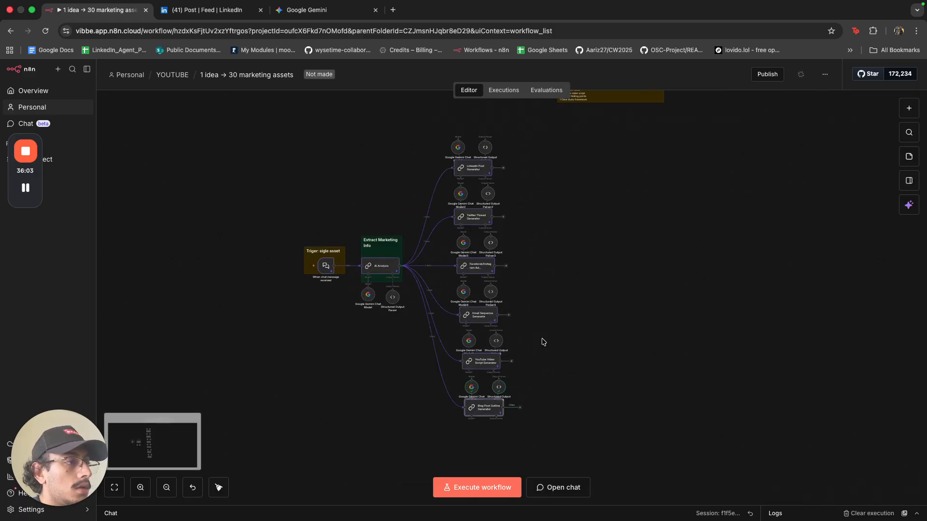
pyautogui.click(909, 157)
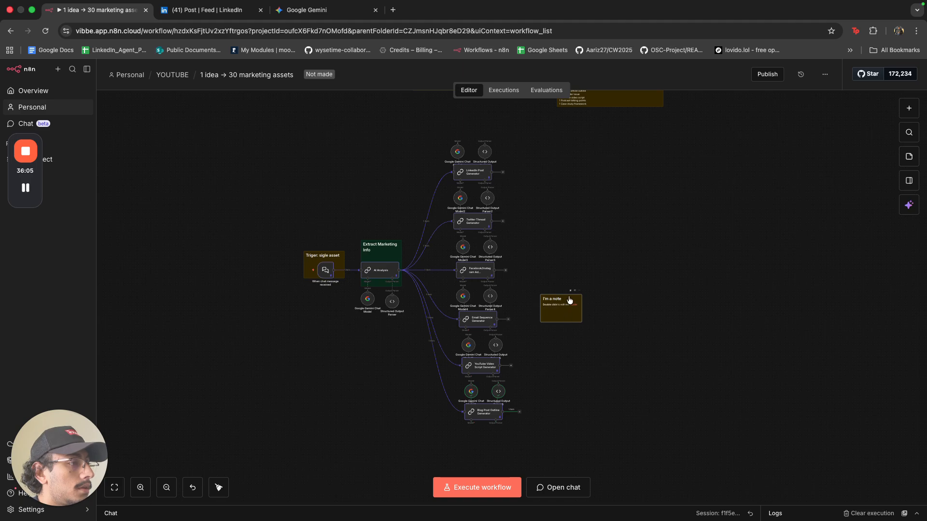
pyautogui.scroll(5, 569, 301)
pyautogui.click(592, 270)
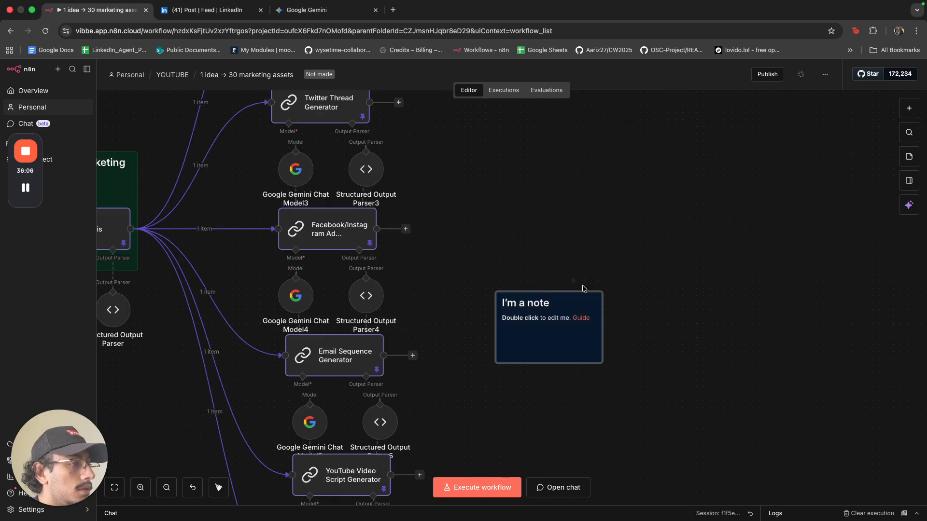
# Write the heading '# 1 ASSET → 30 ASSETS' in the new note.
pyautogui.doubleClick(568, 332)
pyautogui.press('BackSpace')
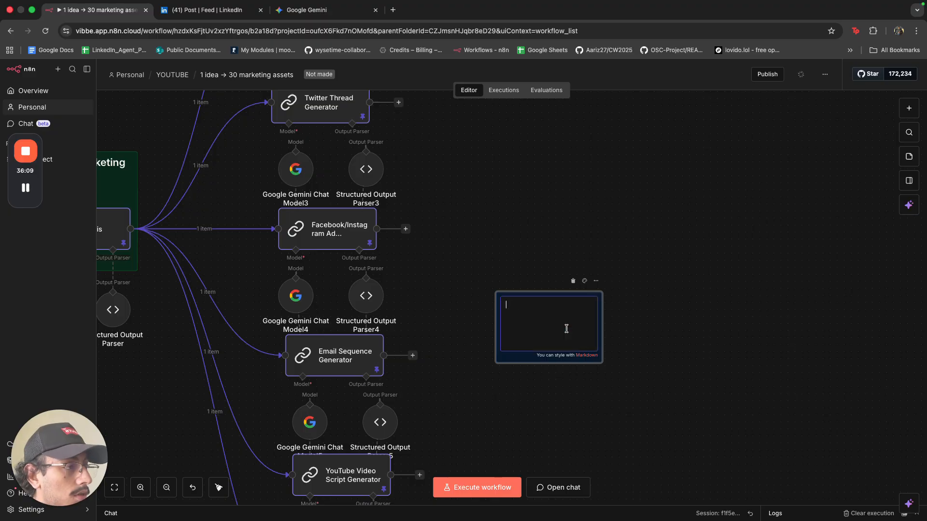
pyautogui.write('#')
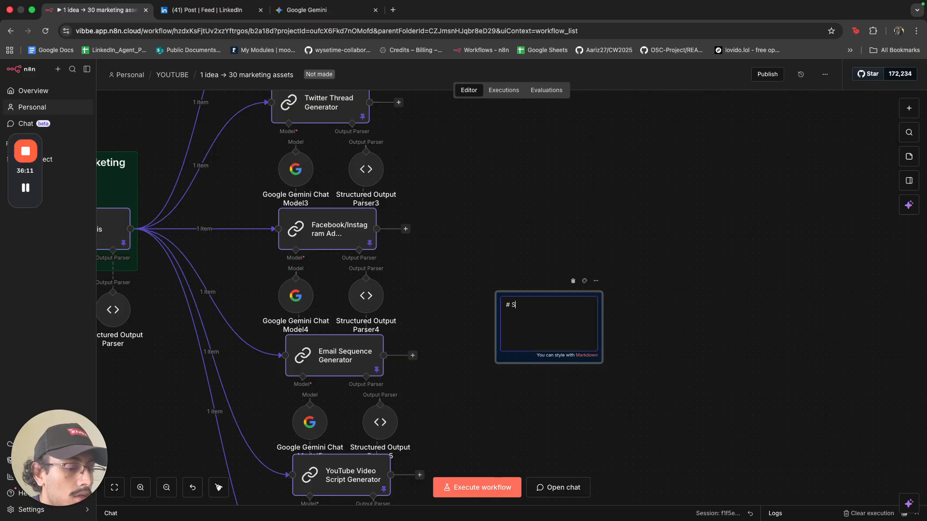
pyautogui.write(' ASSET GENERATION')
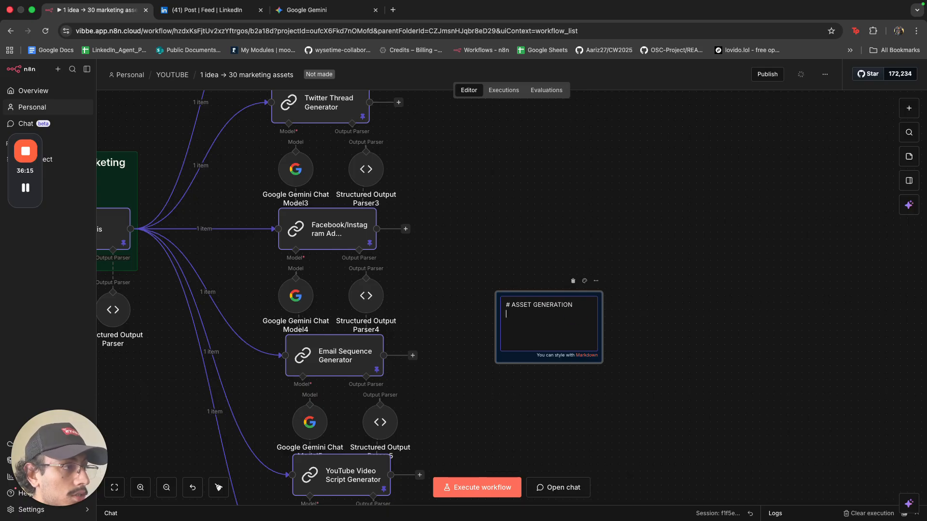
pyautogui.press('capslock')
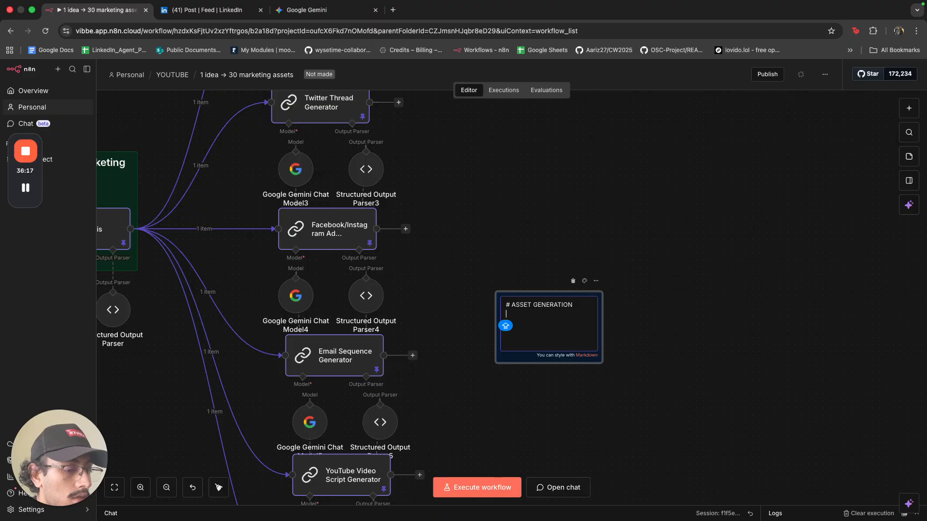
pyautogui.write('#')
pyautogui.press('capslock')
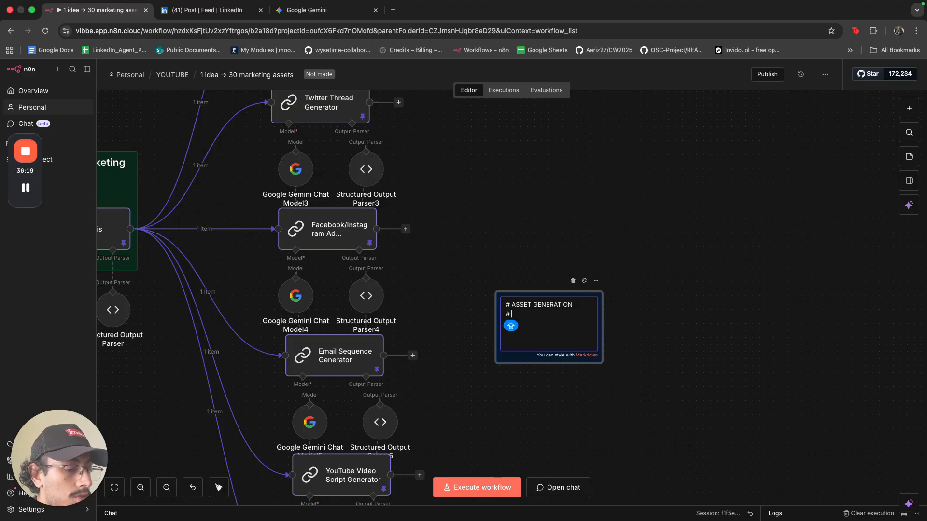
pyautogui.write('1 ASST')
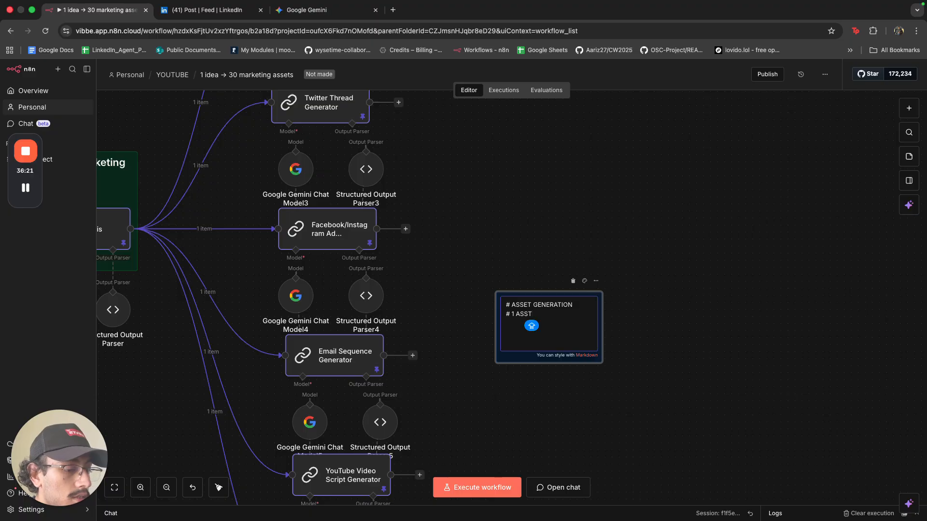
pyautogui.press('BackSpace')
pyautogui.write('ET →')
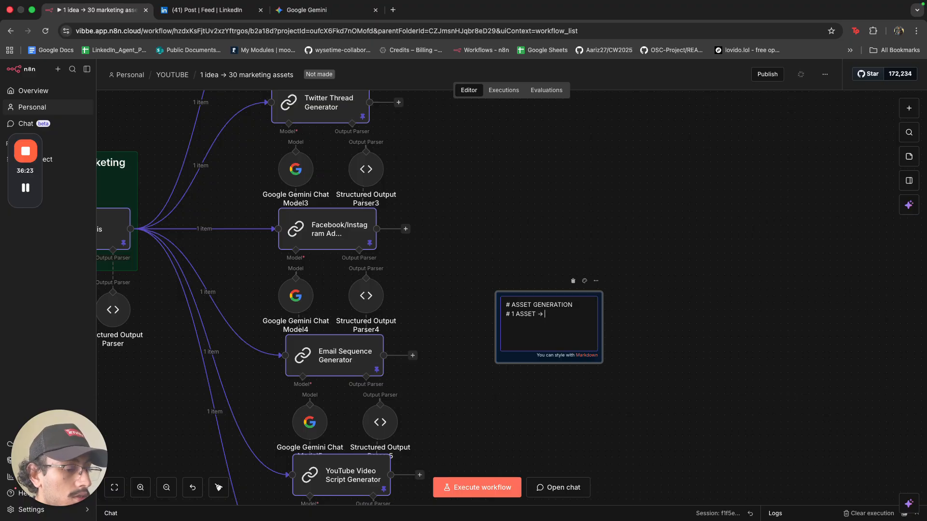
pyautogui.write(' 30 ASSES')
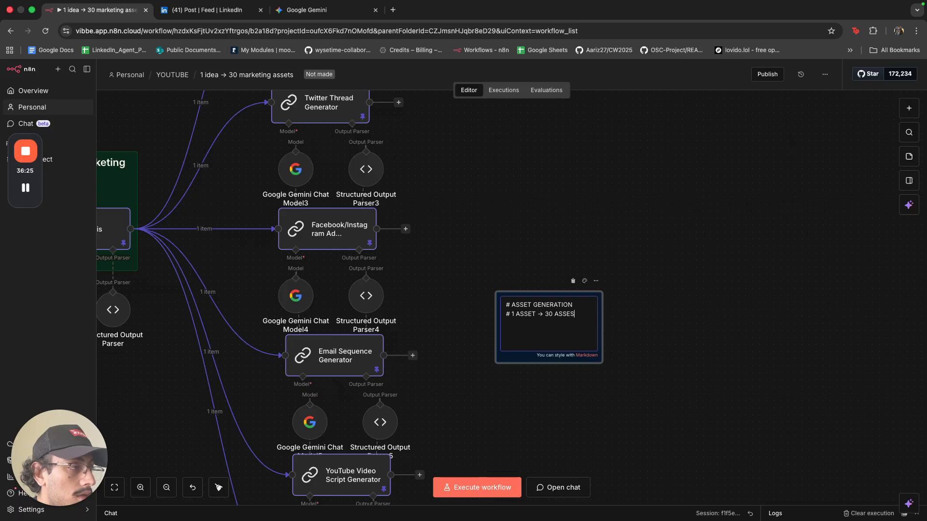
pyautogui.press('BackSpace')
pyautogui.write('T')
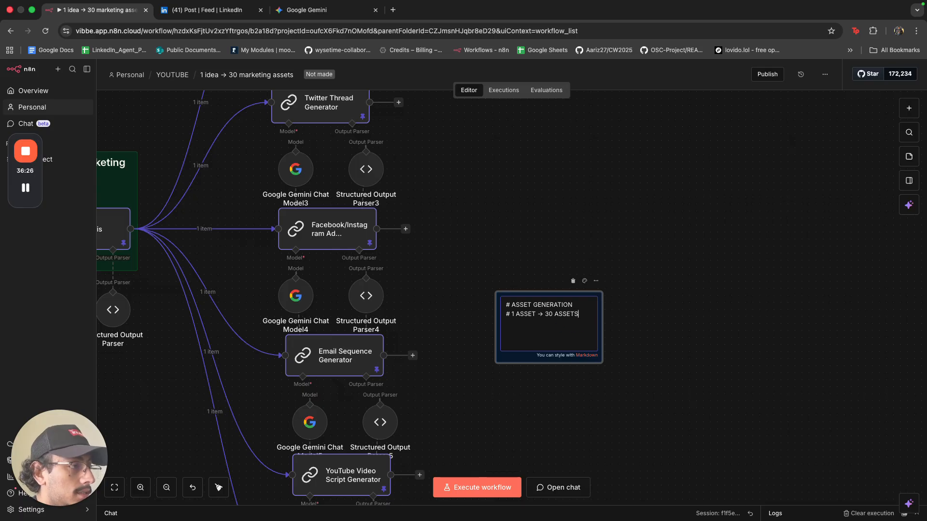
# Delete the leftover ASSET GENERATION line so only the heading remains.
pyautogui.tripleClick(567, 306)
pyautogui.press('BackSpace')
pyautogui.click(682, 247)
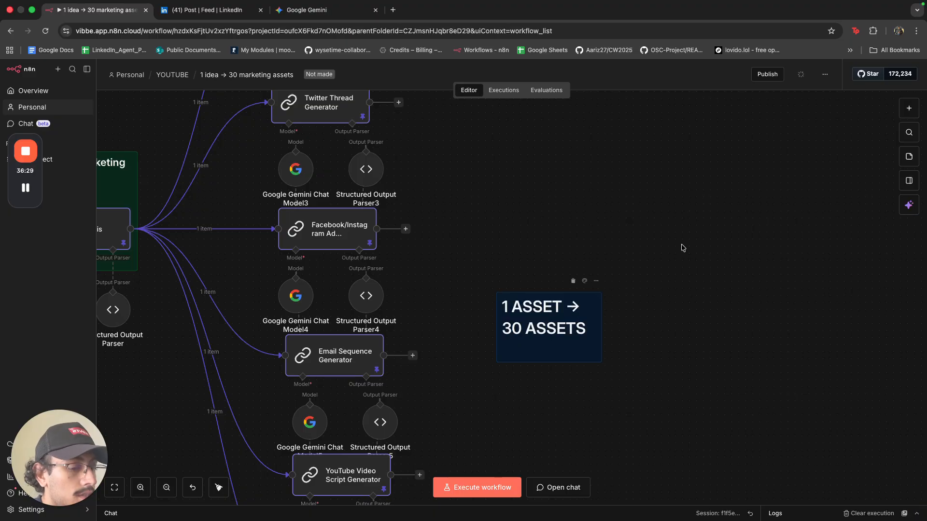
pyautogui.scroll(-10, 614, 336)
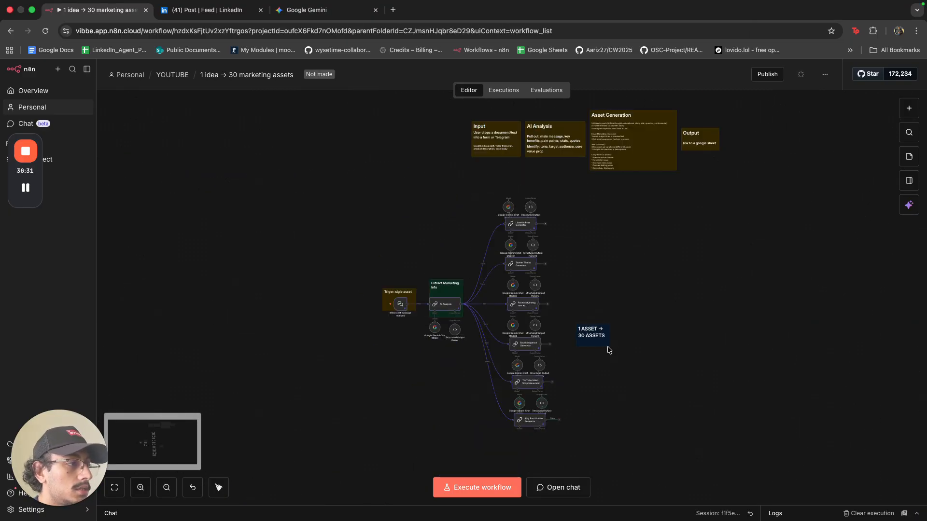
pyautogui.press('super')
pyautogui.press('super')
# Place the 1 ASSET → 30 ASSETS note over the generator column and narrow it to fit.
pyautogui.click(631, 366)
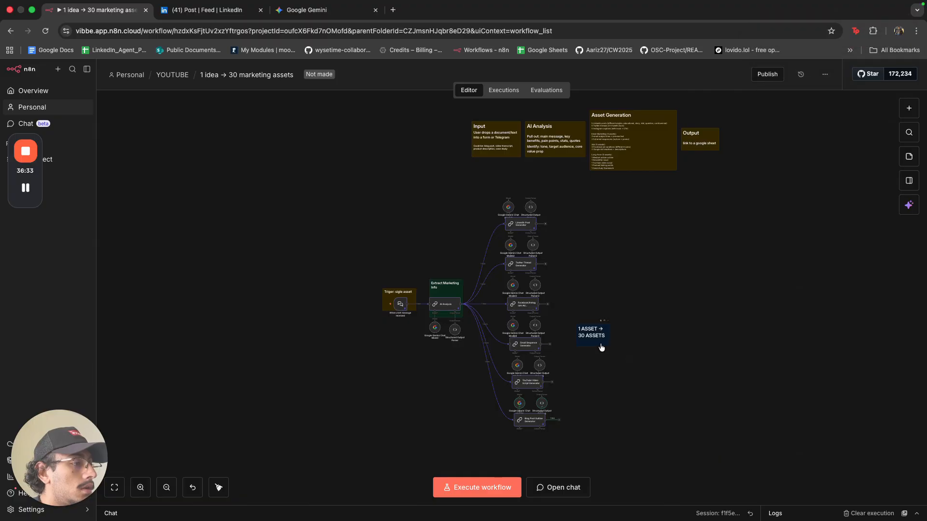
pyautogui.moveTo(601, 344); pyautogui.dragTo(547, 199)
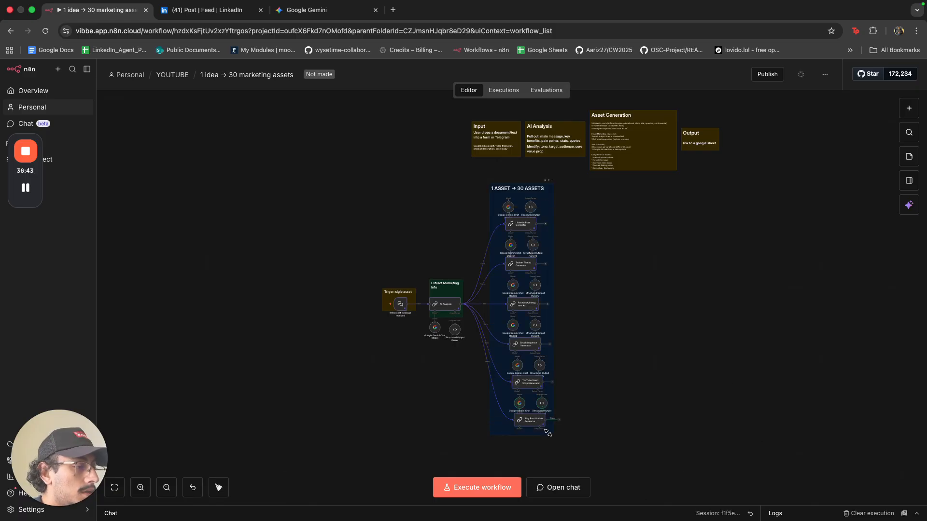
pyautogui.moveTo(491, 288); pyautogui.dragTo(504, 288)
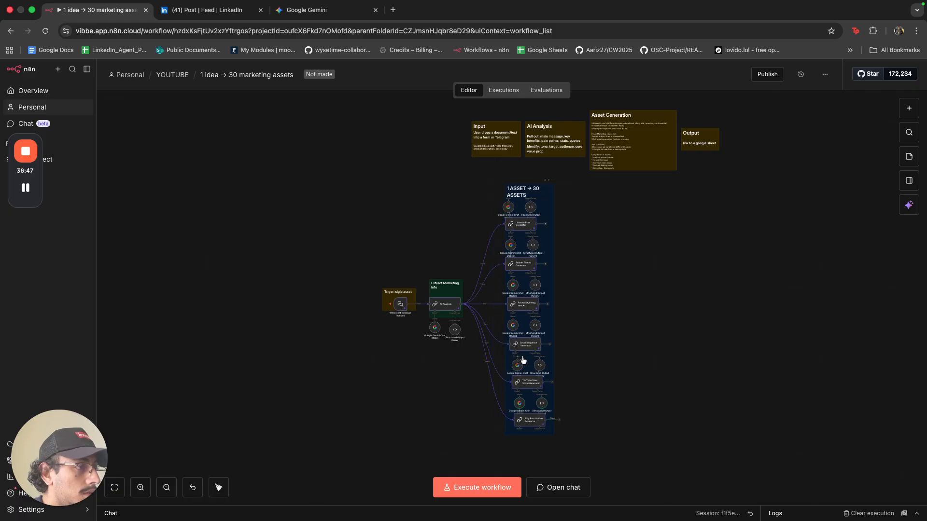
# Line up the Email Sequence and Blog Post Outline generators and the four Gemini chat model nodes.
pyautogui.moveTo(522, 346); pyautogui.dragTo(519, 346)
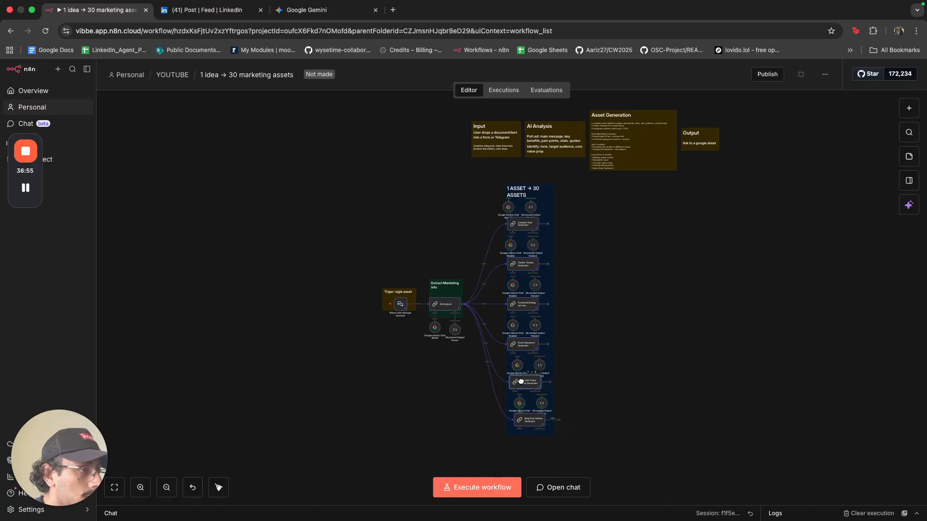
pyautogui.scroll(5, 520, 382)
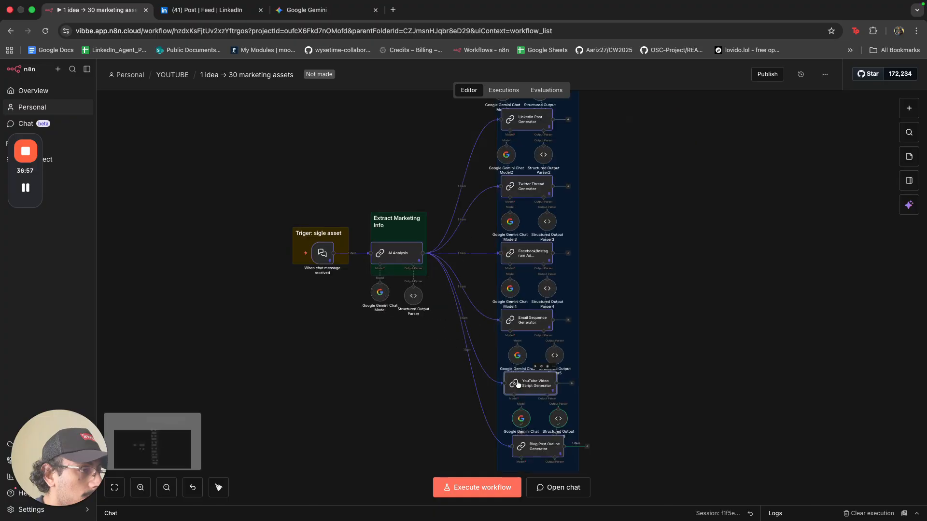
pyautogui.click(531, 384)
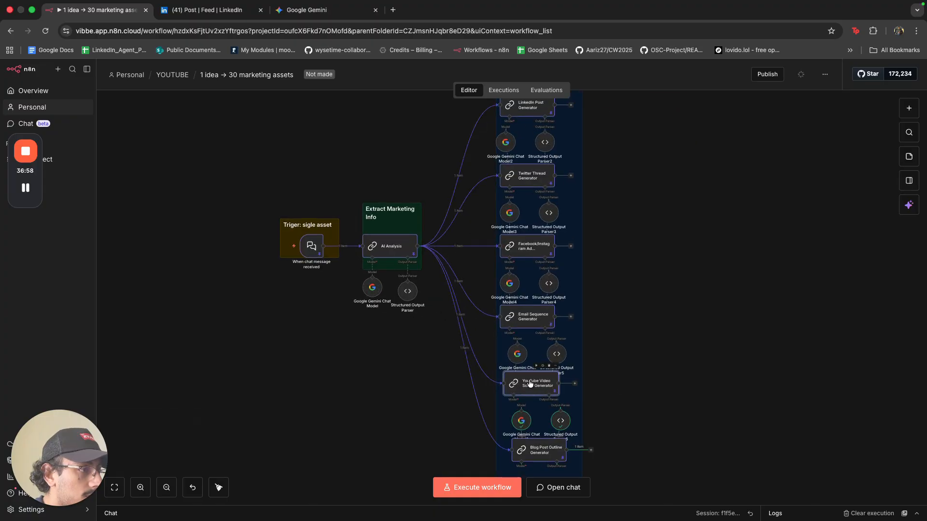
pyautogui.scroll(-3, 529, 384)
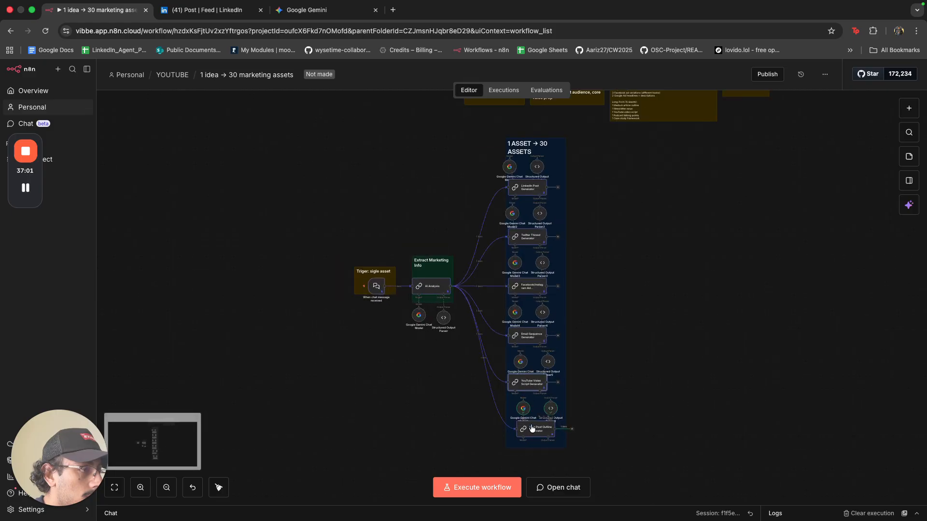
pyautogui.moveTo(529, 424); pyautogui.dragTo(526, 424)
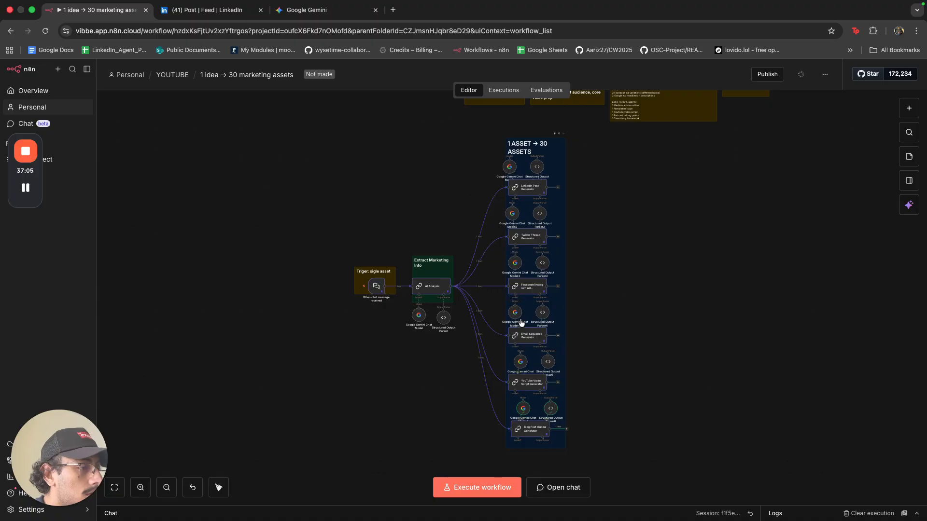
pyautogui.moveTo(517, 312); pyautogui.dragTo(522, 311)
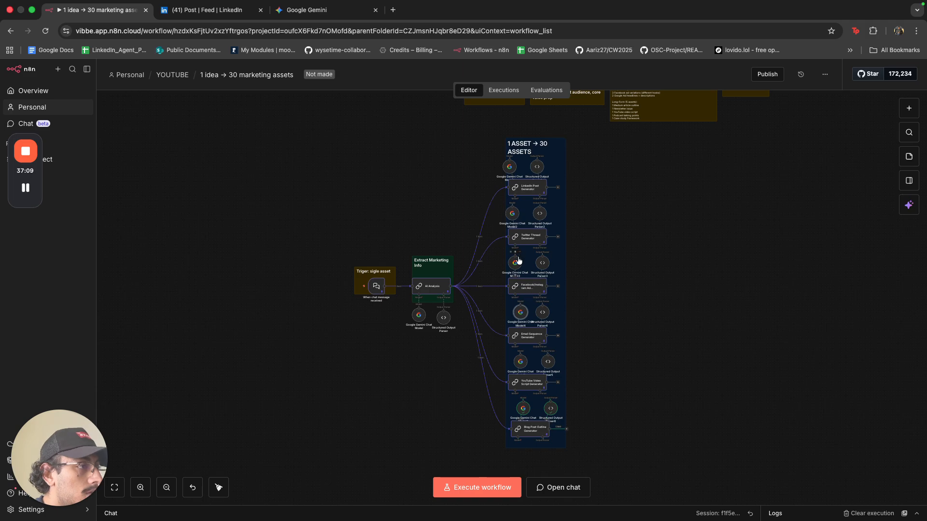
pyautogui.moveTo(519, 264); pyautogui.dragTo(522, 261)
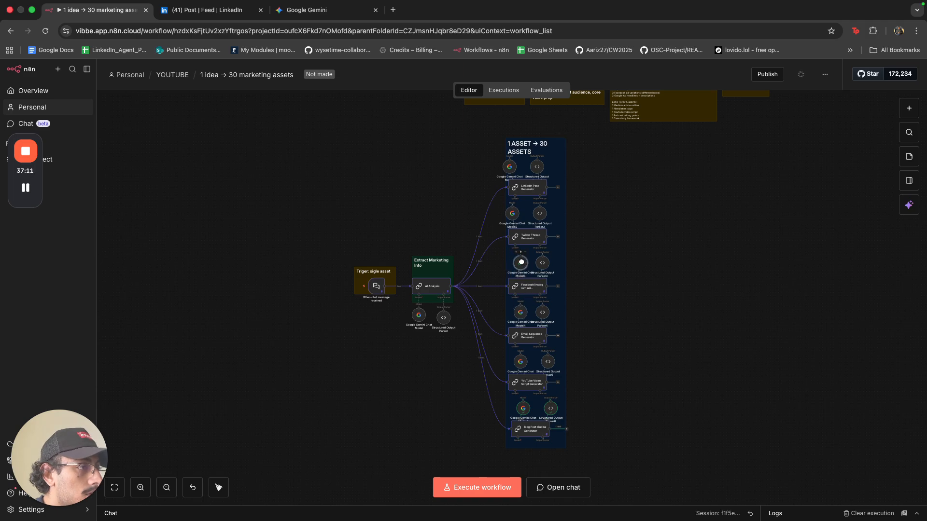
pyautogui.moveTo(512, 213); pyautogui.dragTo(547, 215)
pyautogui.moveTo(514, 168); pyautogui.dragTo(551, 161)
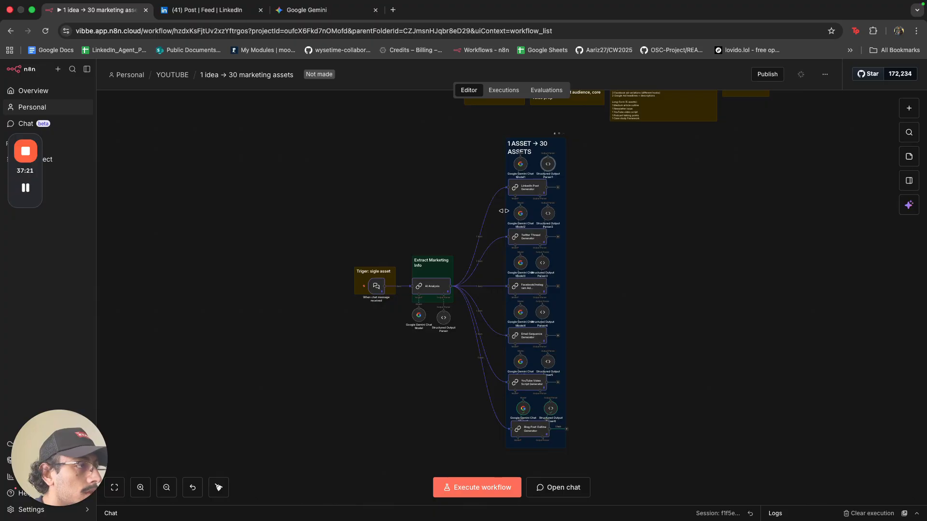
# Widen the group note so its title fits one line, and align Structured Output Parsers 1, 2, 5 and 6.
pyautogui.moveTo(503, 211); pyautogui.dragTo(494, 212)
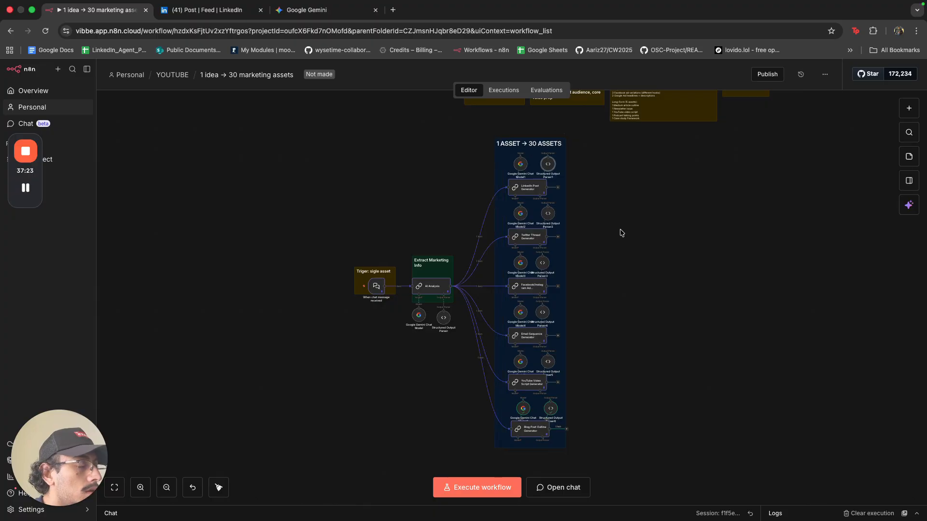
pyautogui.hscroll(5, 602, 325)
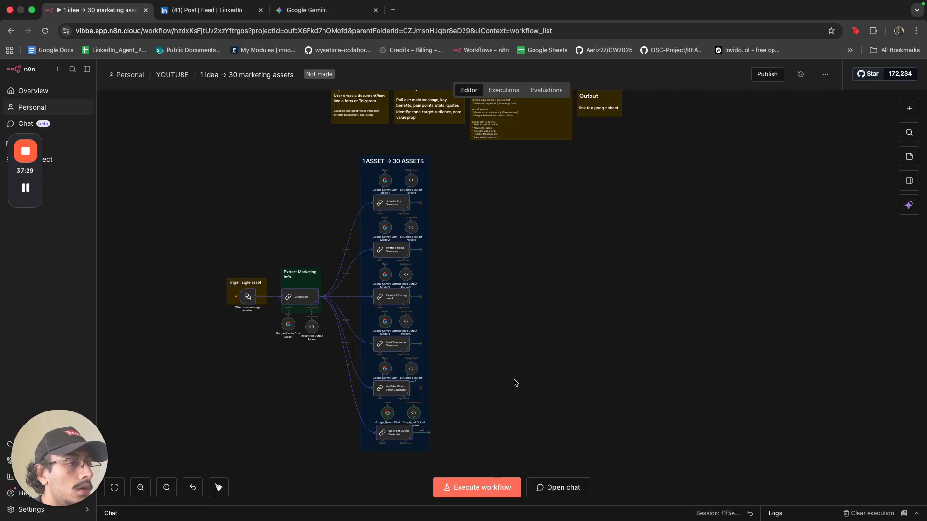
pyautogui.moveTo(411, 231); pyautogui.dragTo(406, 228)
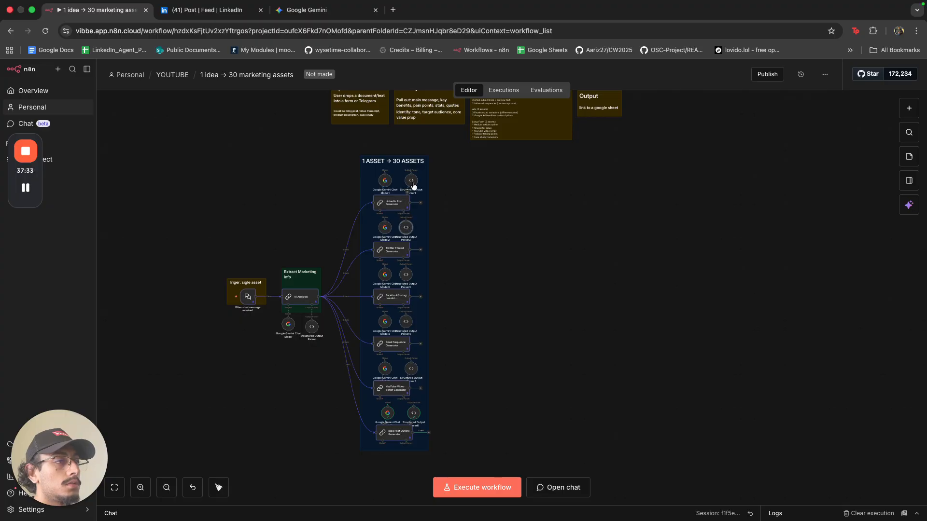
pyautogui.moveTo(413, 186); pyautogui.dragTo(406, 181)
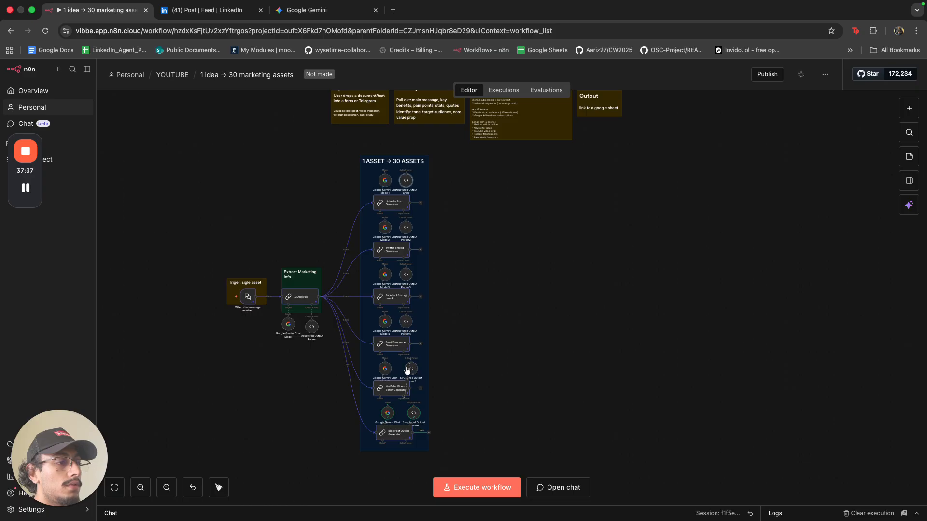
pyautogui.moveTo(414, 373); pyautogui.dragTo(410, 371)
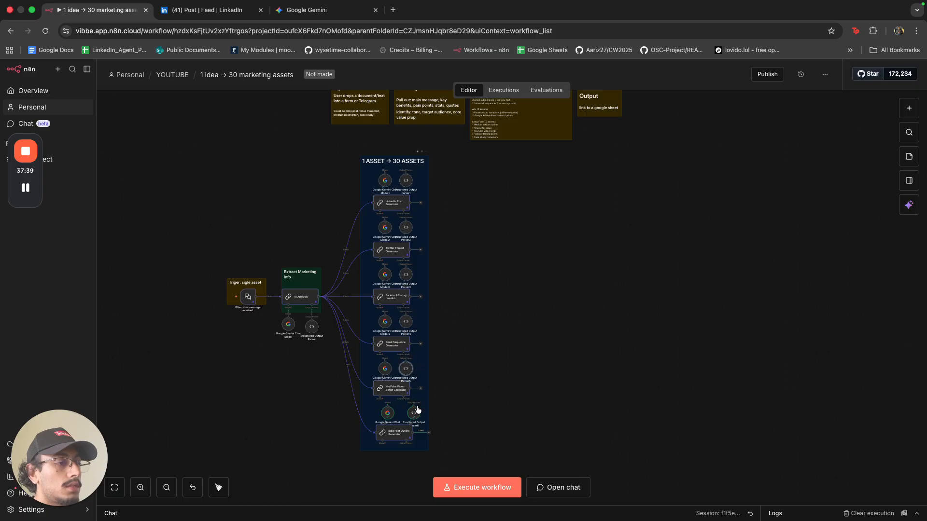
pyautogui.moveTo(418, 410); pyautogui.dragTo(410, 410)
pyautogui.scroll(3, 473, 380)
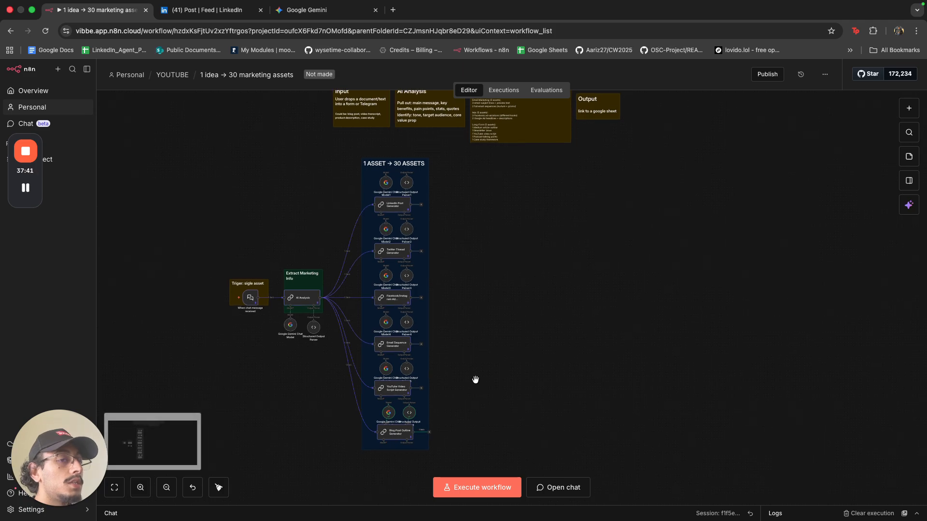
# Create a blank Google Sheets spreadsheet titled ONE ASSET TO 30 ASSETS.
pyautogui.press('super+t')
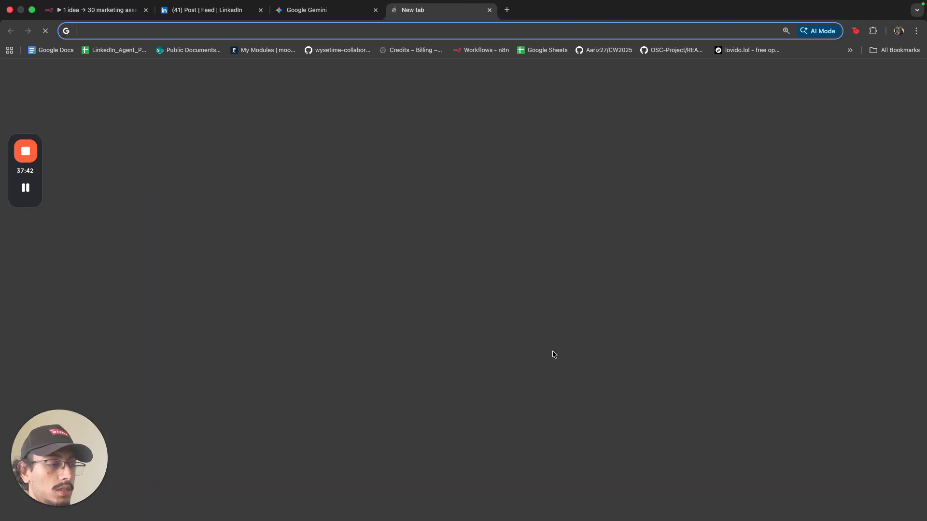
pyautogui.click(560, 50)
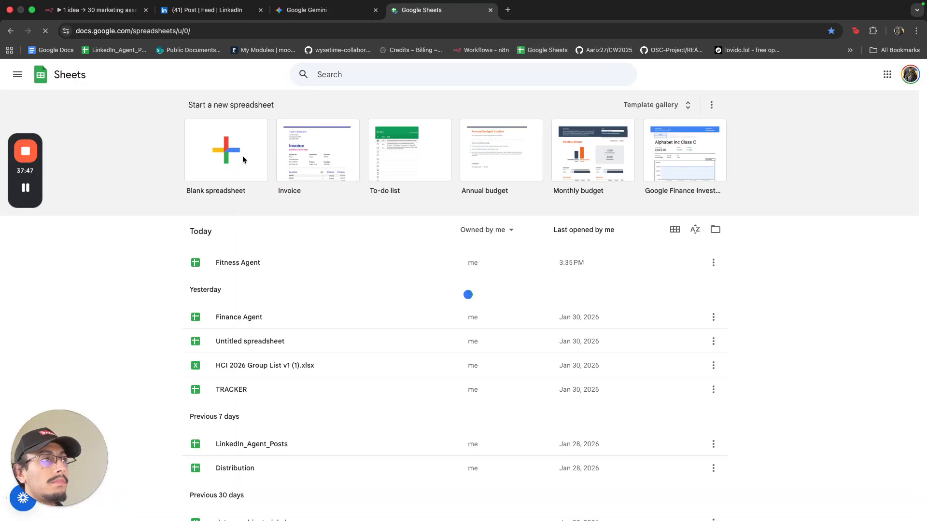
pyautogui.click(242, 158)
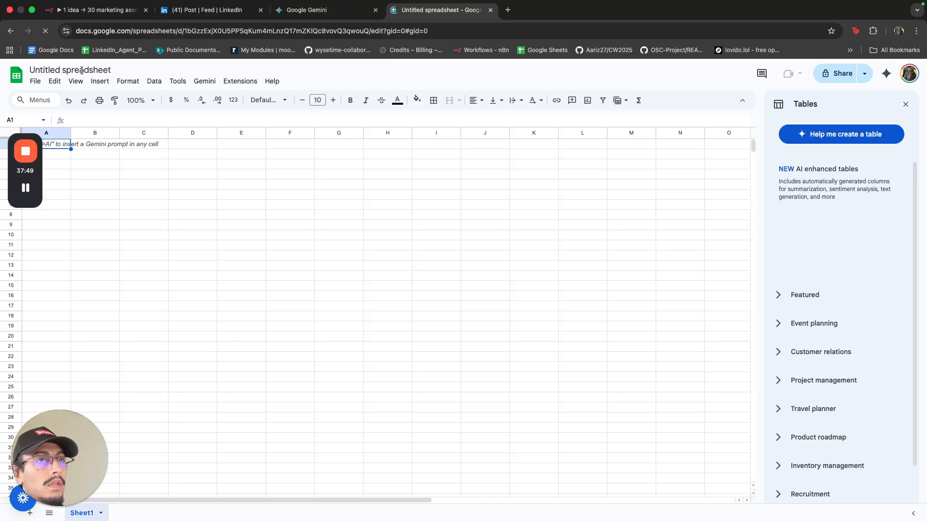
pyautogui.click(82, 69)
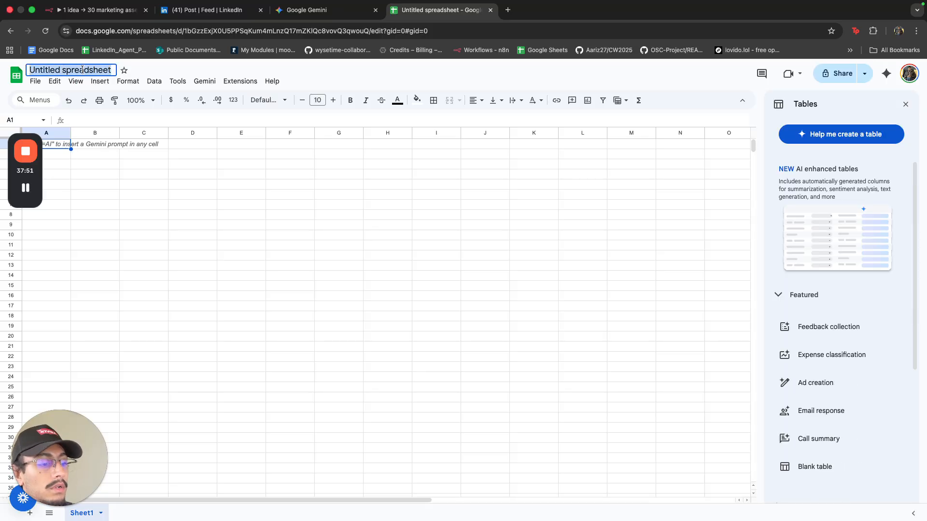
pyautogui.write('ONE ASSET TO')
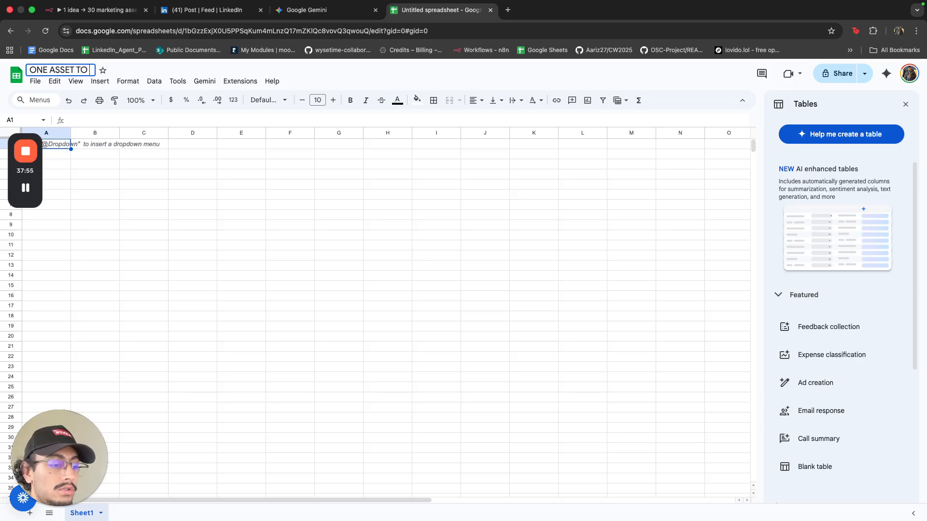
pyautogui.write(' 30 ASSETS')
pyautogui.press('BackSpace')
pyautogui.press('BackSpace')
pyautogui.press('BackSpace')
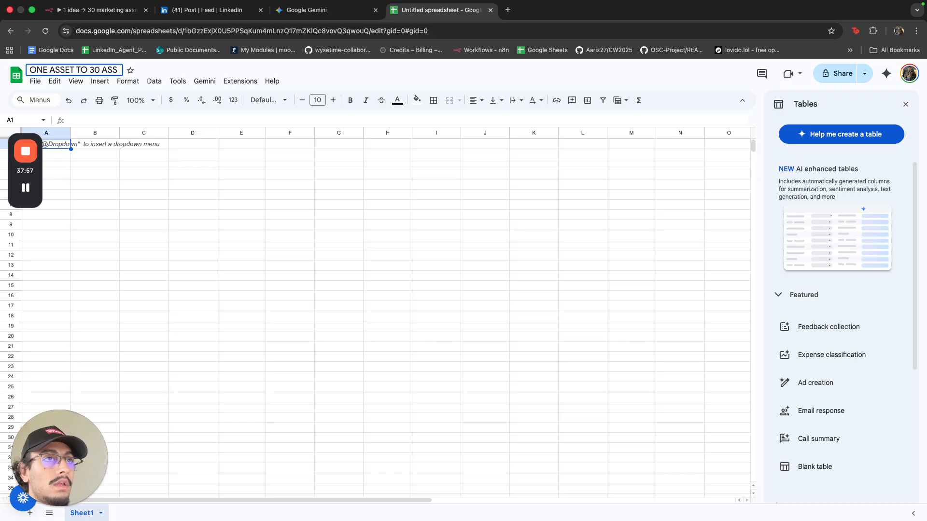
pyautogui.write('ETS')
pyautogui.press('Return')
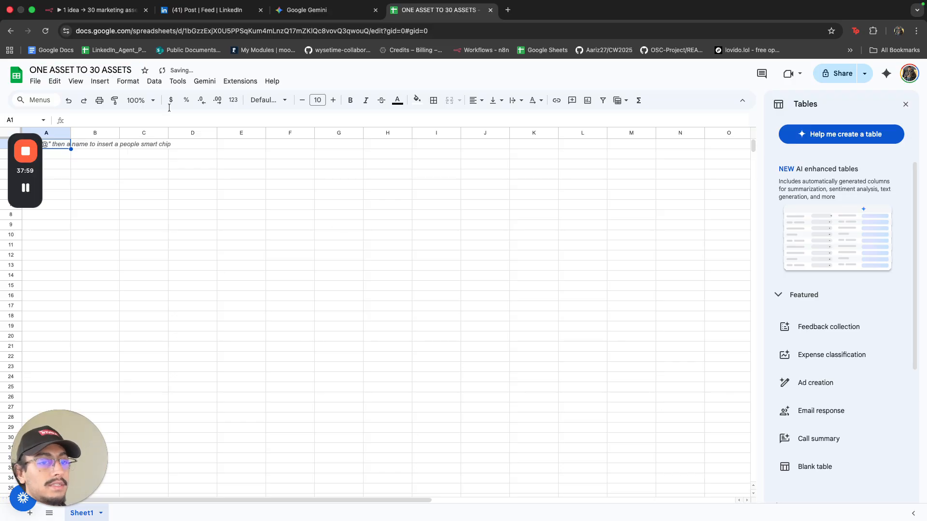
pyautogui.click(365, 287)
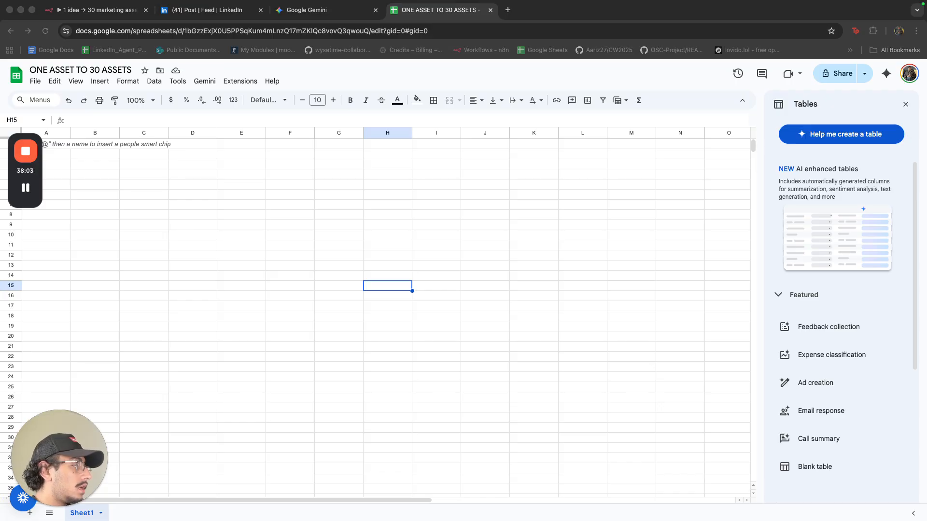
# Look over the new spreadsheet, glance at the n8n workflow, and come back.
pyautogui.click(281, 240)
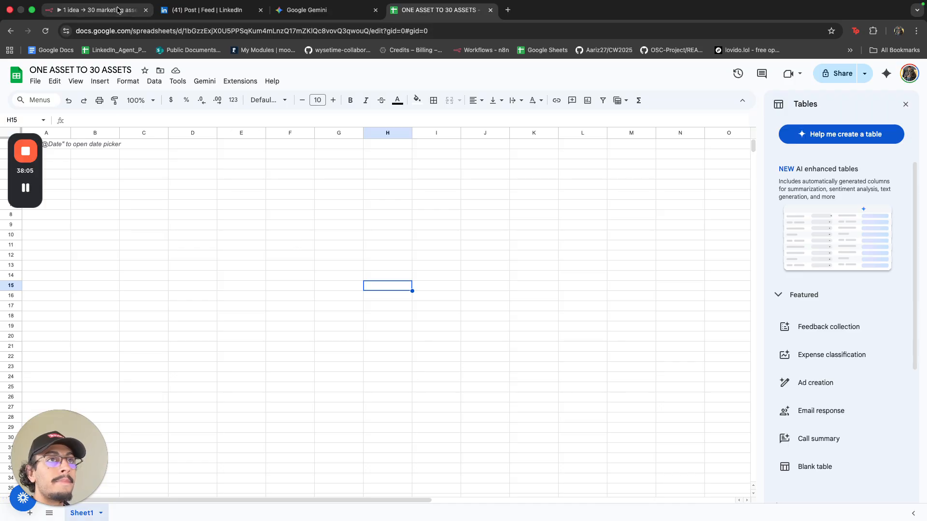
pyautogui.click(273, 31)
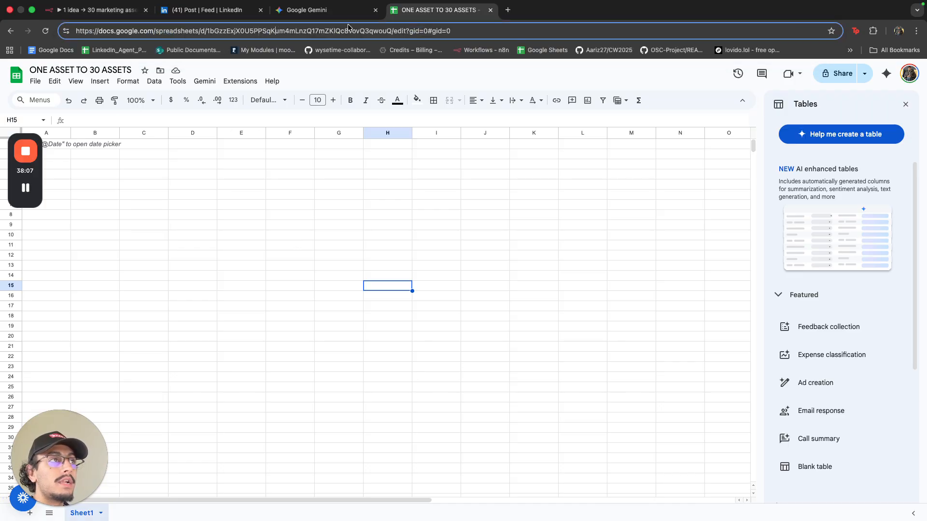
pyautogui.click(94, 514)
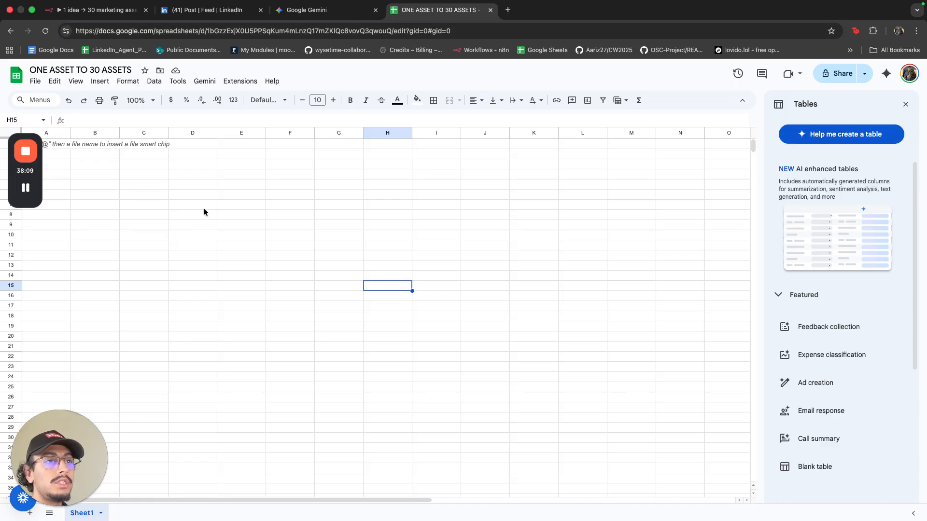
pyautogui.click(119, 10)
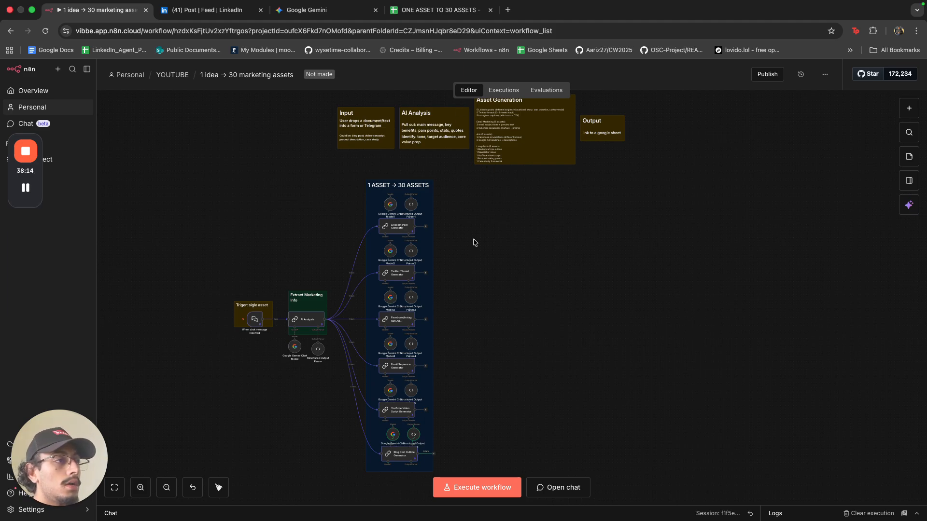
pyautogui.click(439, 10)
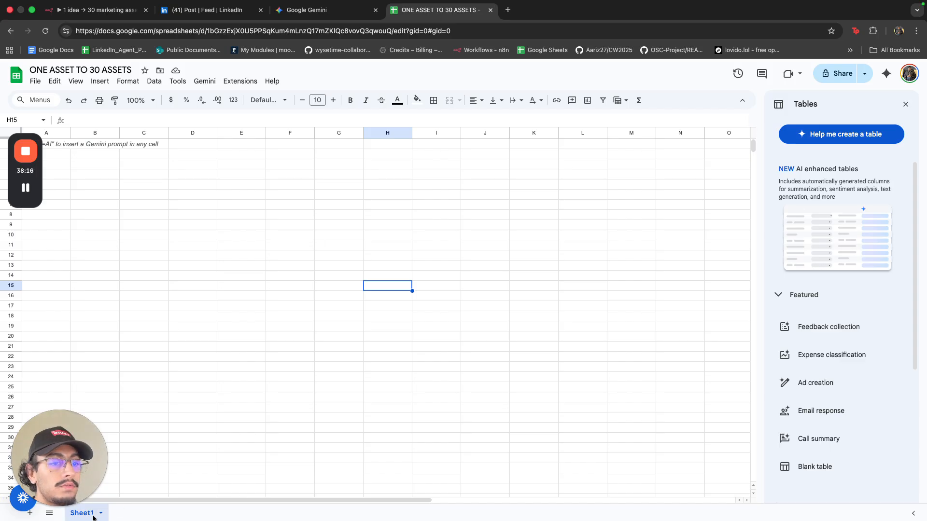
# Rename the Sheet1 tab to LinkedIn Posts.
pyautogui.rightClick(93, 516)
pyautogui.click(103, 388)
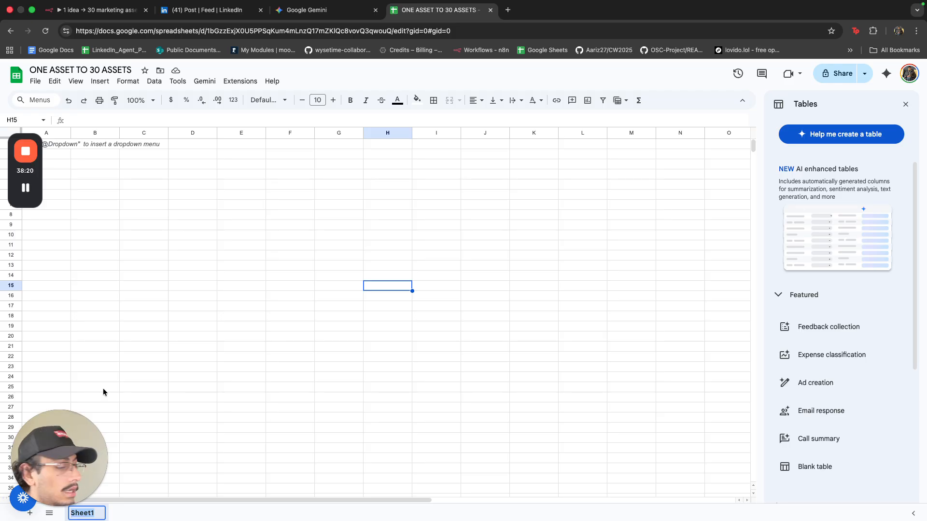
pyautogui.write('Linkedi=')
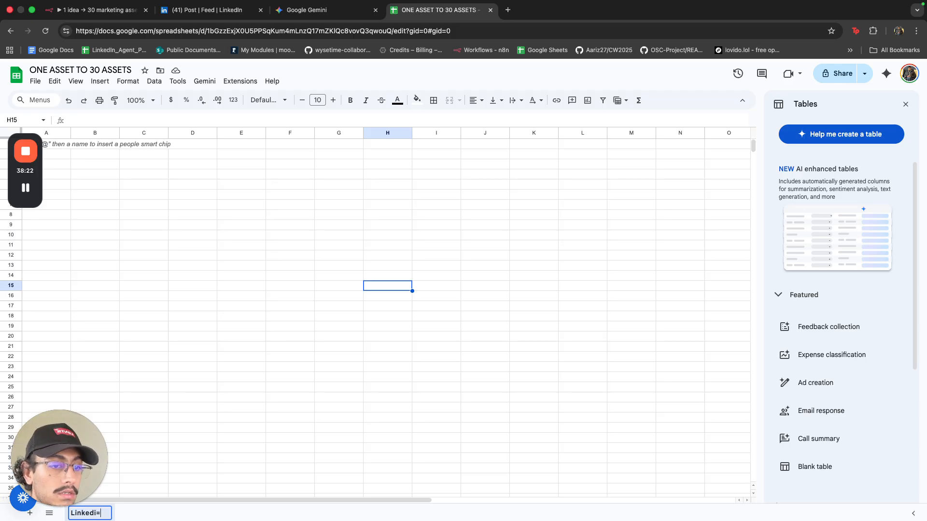
pyautogui.write('In Ol')
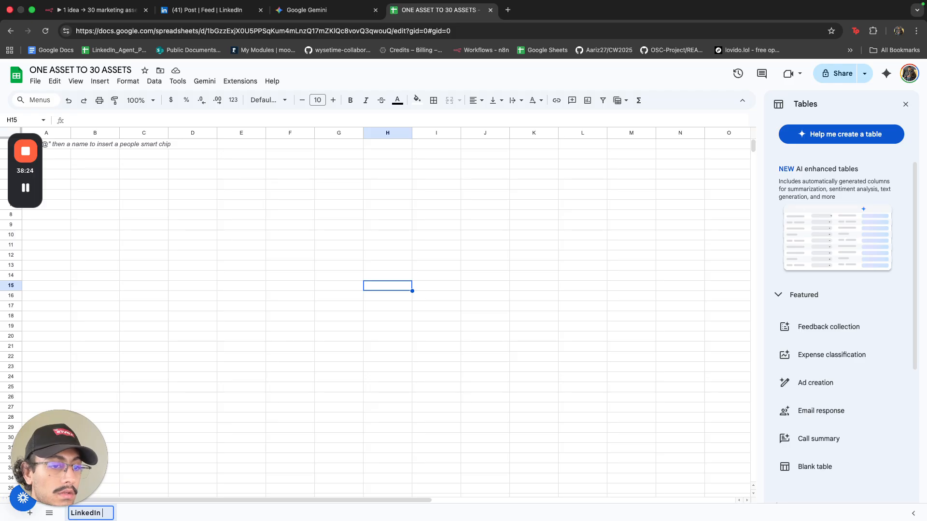
pyautogui.press('BackSpace')
pyautogui.press('BackSpace')
pyautogui.write('Pilars')
pyautogui.press('BackSpace')
pyautogui.press('BackSpace')
pyautogui.press('BackSpace')
pyautogui.press('BackSpace')
pyautogui.press('BackSpace')
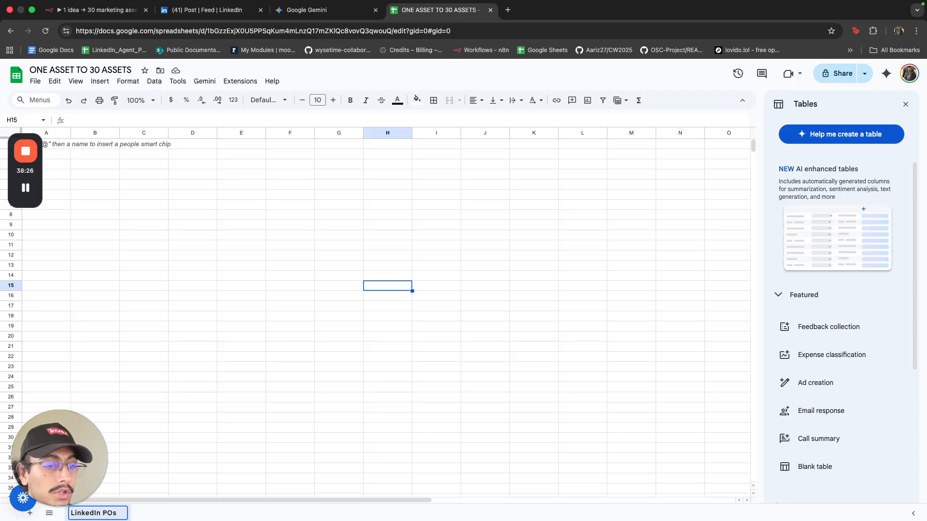
pyautogui.write('osts')
pyautogui.press('Return')
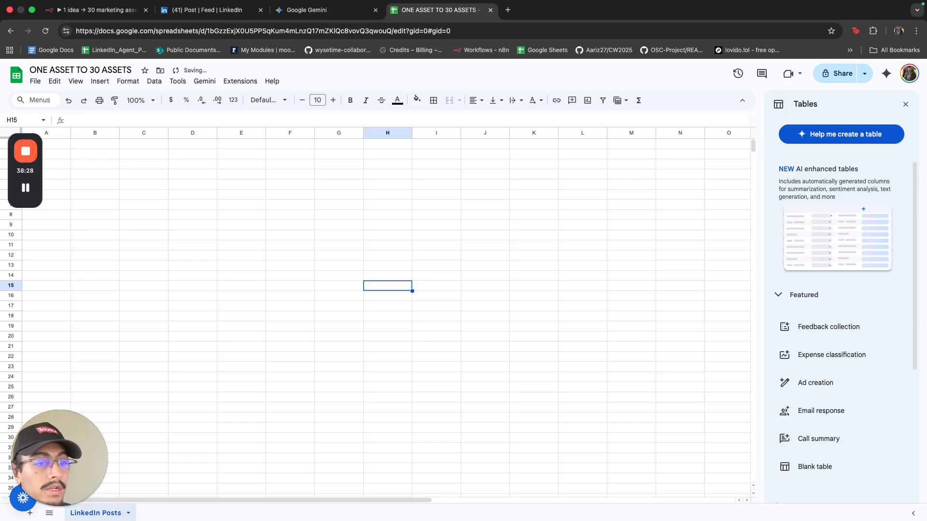
pyautogui.click(153, 276)
pyautogui.moveTo(38, 174); pyautogui.dragTo(36, 285)
# Enter the headers Post #, Angle, Content, CTA and Estimated Engagement across A1:E1.
pyautogui.click(62, 147)
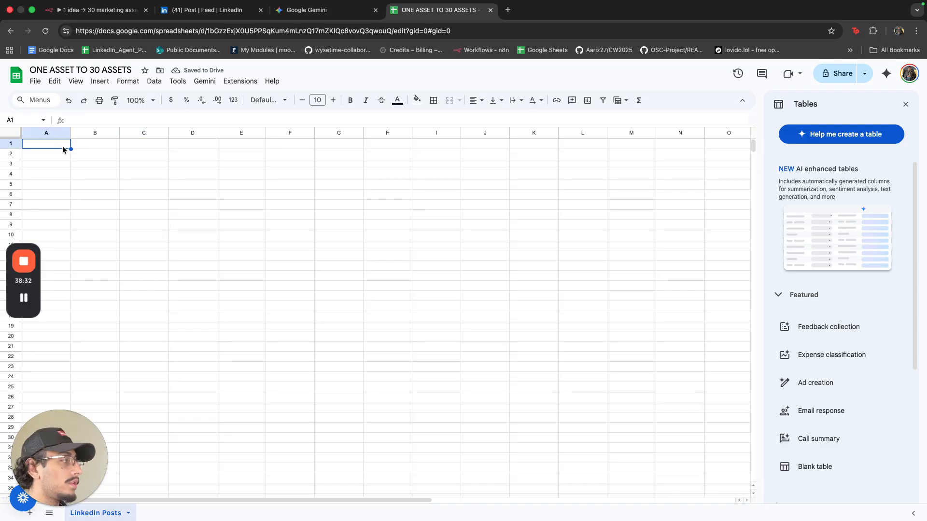
pyautogui.write('Post ')
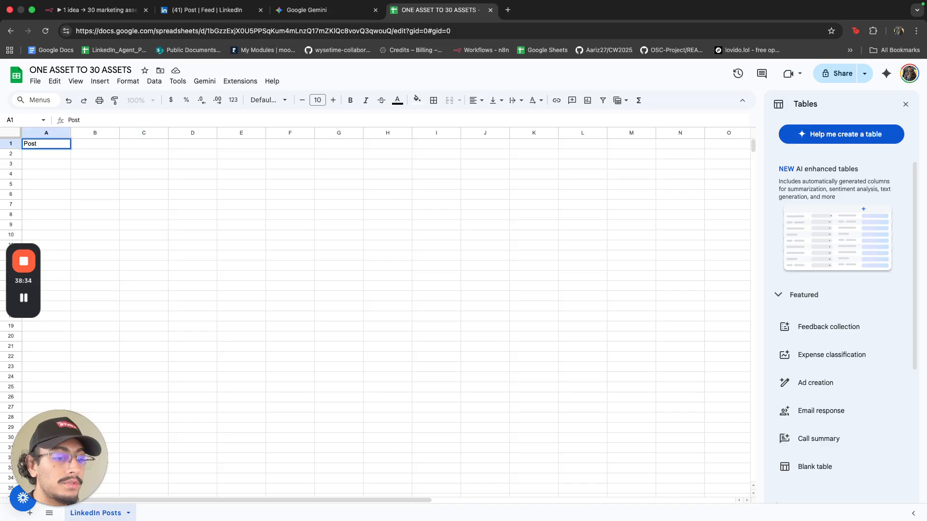
pyautogui.write('#')
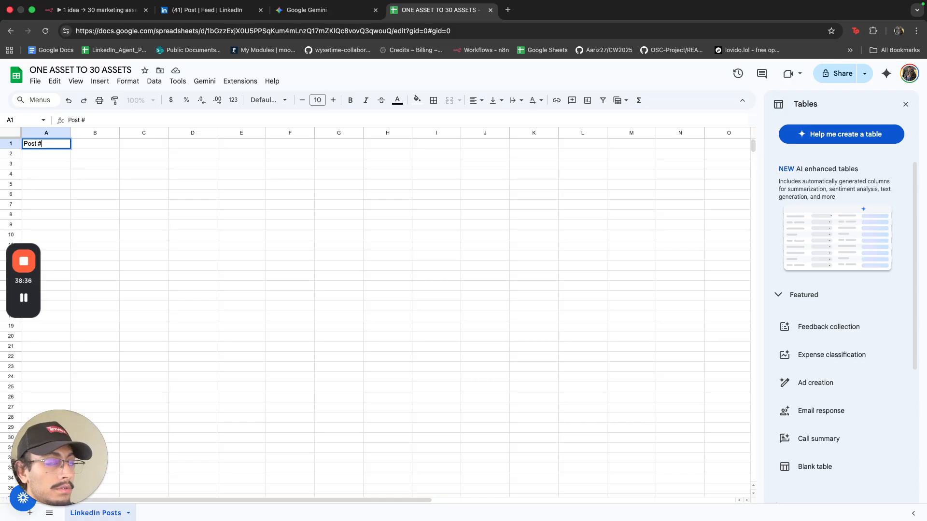
pyautogui.press('Tab')
pyautogui.write('Angl')
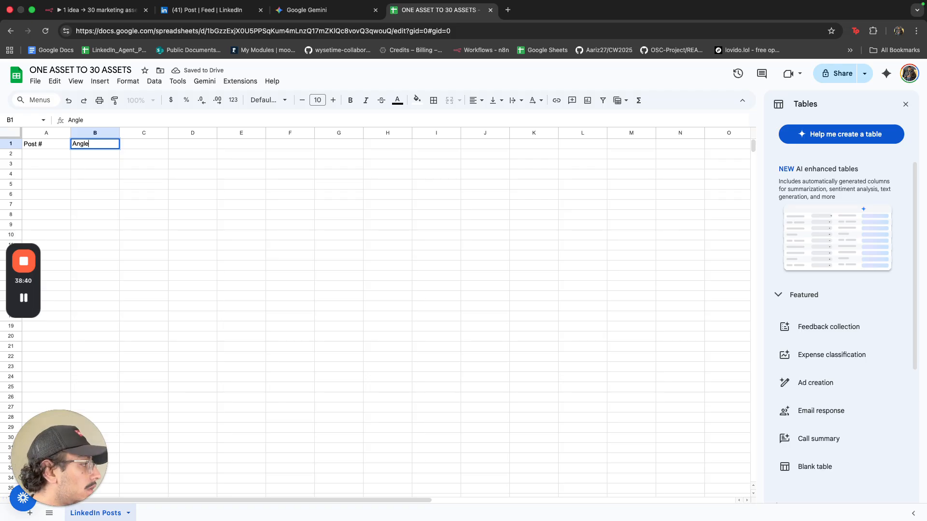
pyautogui.write('e')
pyautogui.press('Tab')
pyautogui.write('Conte')
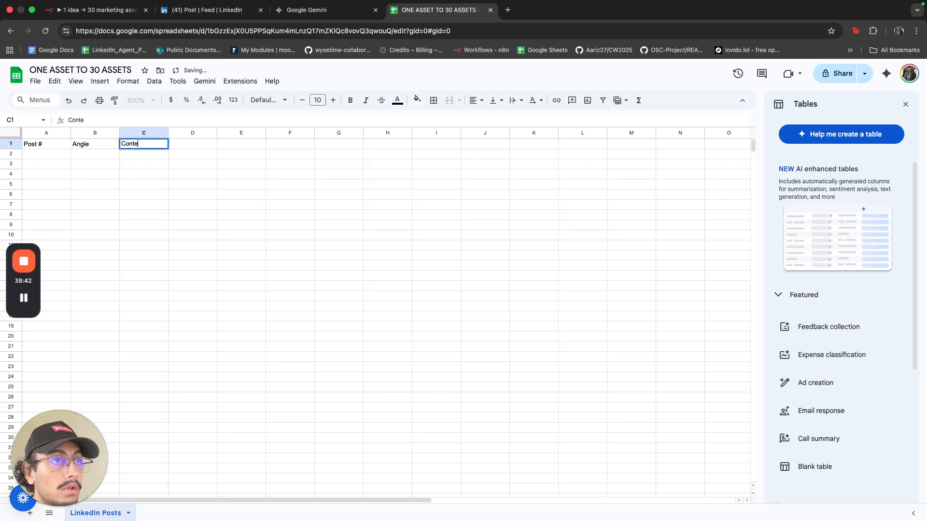
pyautogui.write('nt')
pyautogui.press('Tab')
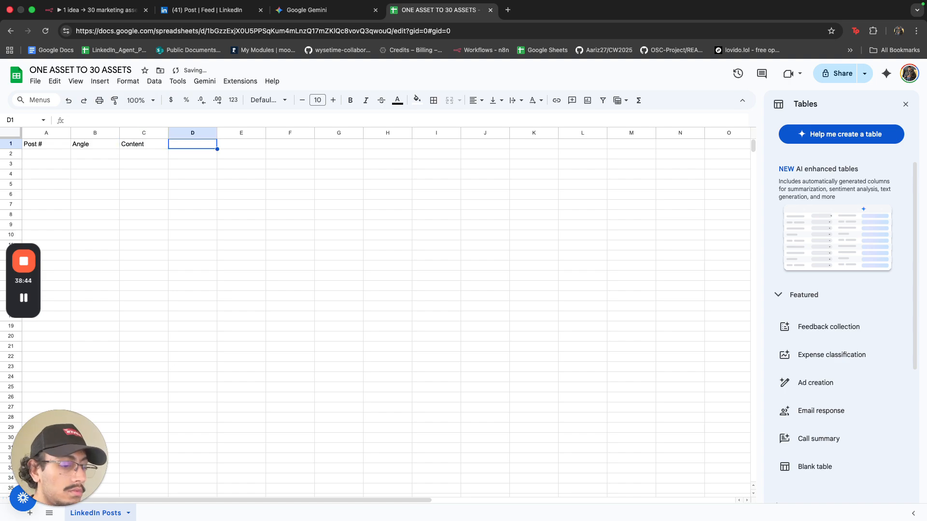
pyautogui.write('CTA')
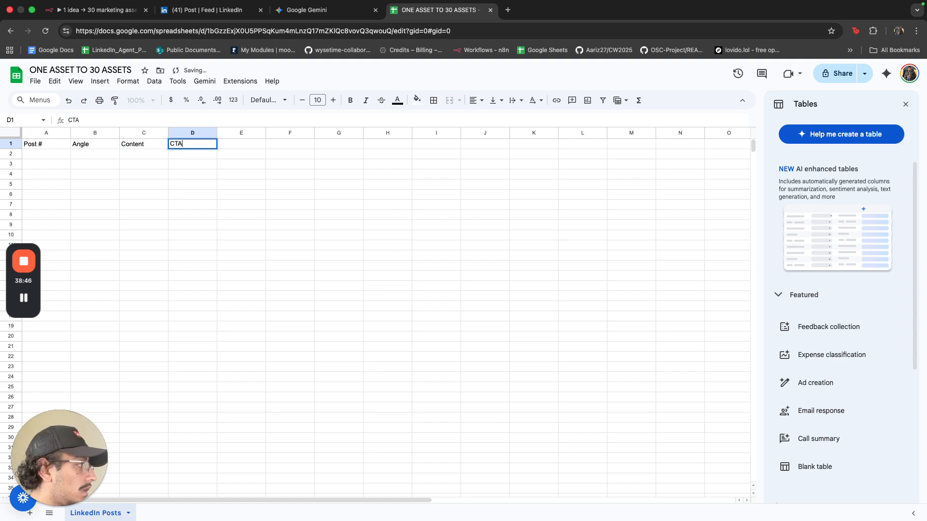
pyautogui.press('Tab')
pyautogui.write('Es')
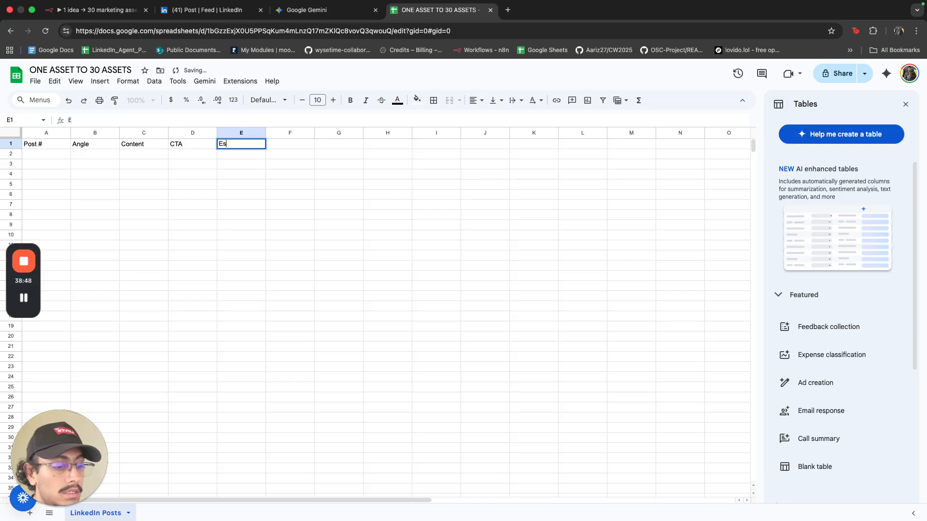
pyautogui.write('timated En')
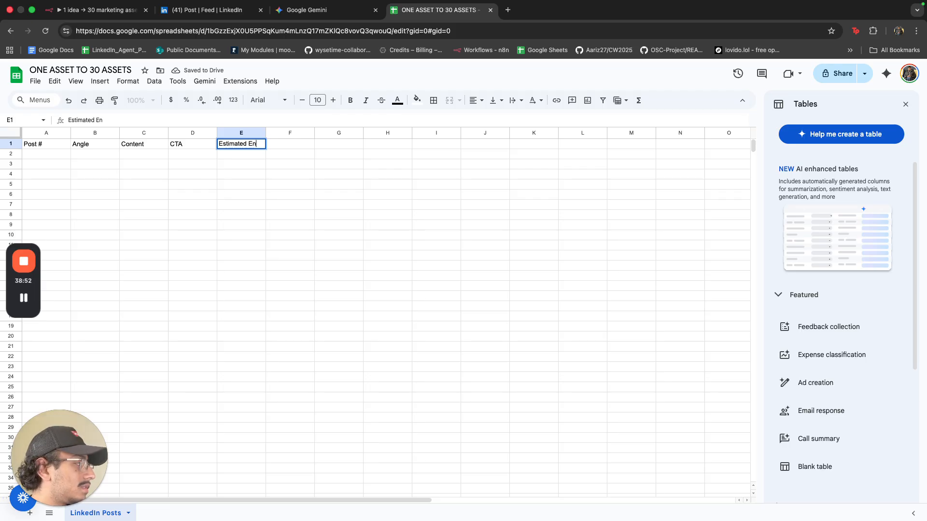
pyautogui.write('gagement')
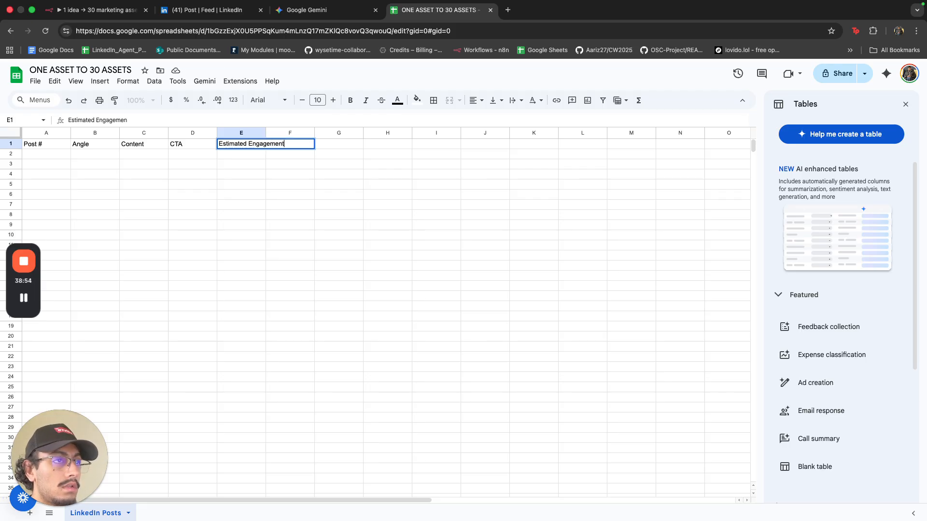
pyautogui.click(95, 264)
# Make the A1:E1 header row bold and return to the n8n workflow.
pyautogui.moveTo(47, 147); pyautogui.dragTo(239, 142)
pyautogui.press('super+b')
pyautogui.click(360, 233)
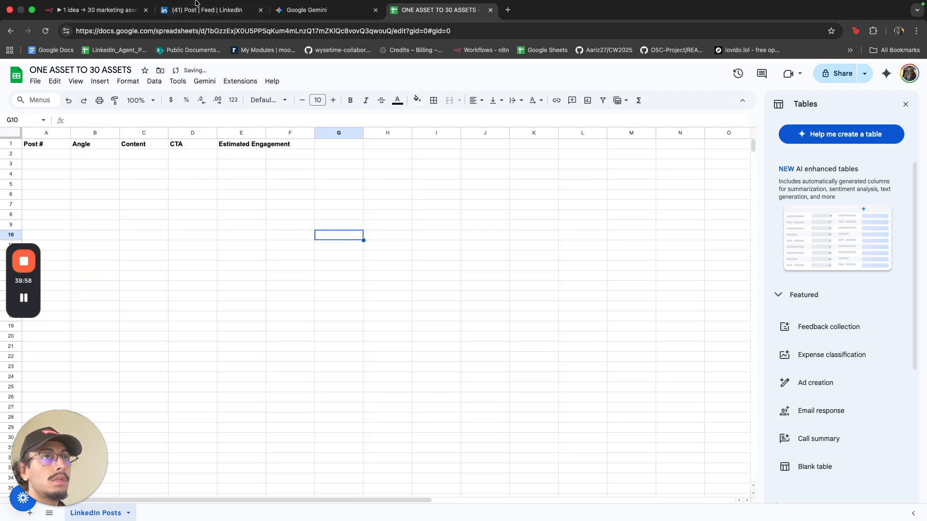
pyautogui.click(106, 9)
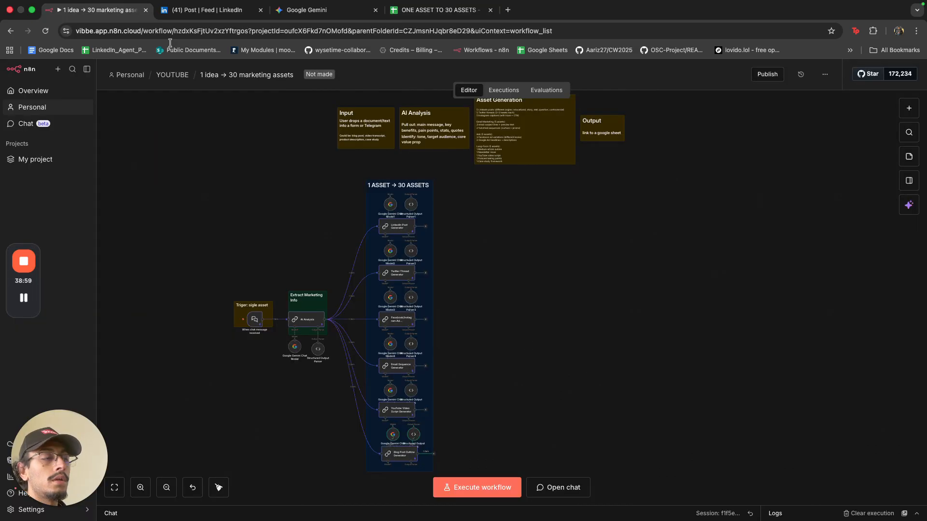
# Add a Google Sheets 'Append row in sheet' step after the LinkedIn Post Generator.
pyautogui.click(426, 227)
pyautogui.write('sheet')
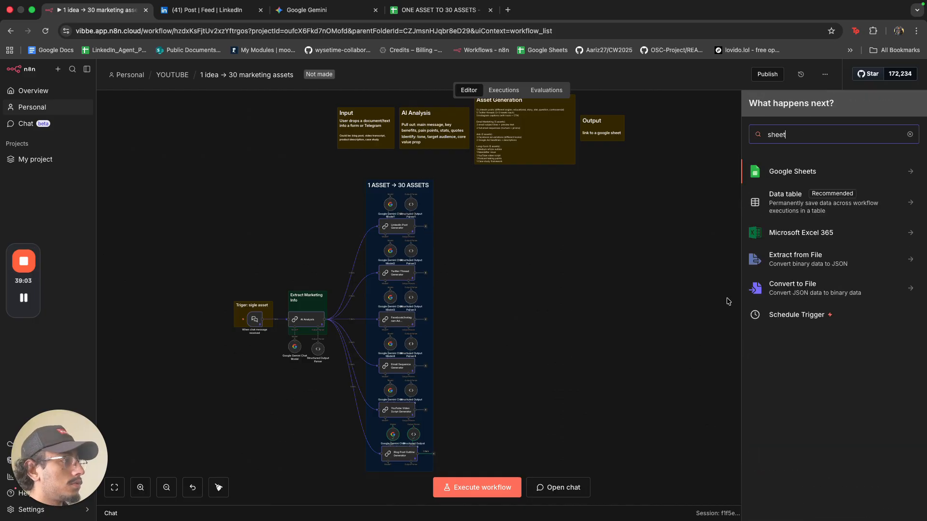
pyautogui.click(813, 173)
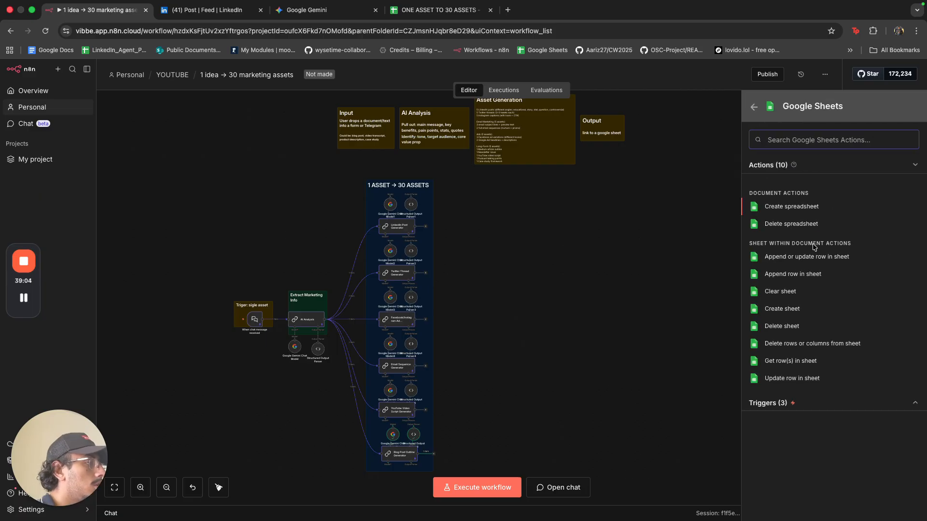
pyautogui.click(816, 274)
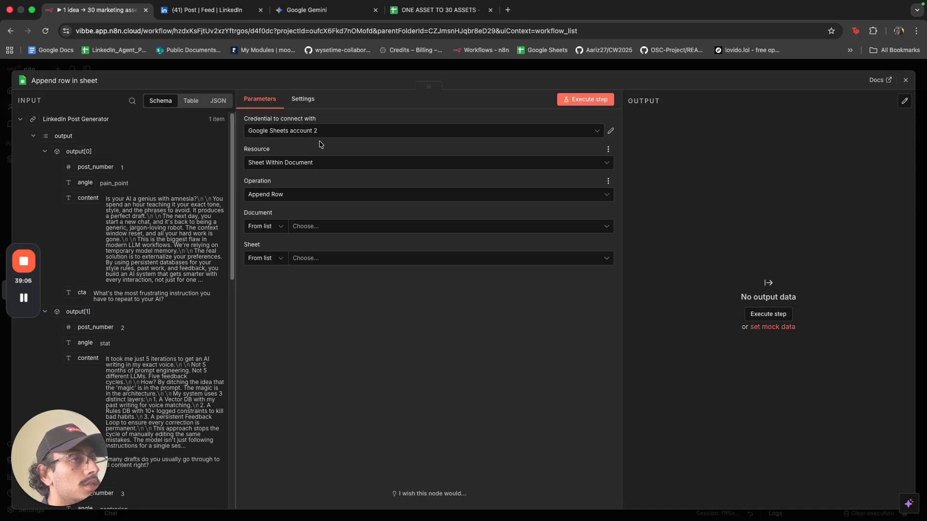
# Use the Google Sheets account, Sheet Within Document, document ONE ASSET TO 30 ASSETS, sheet LinkedIn Posts.
pyautogui.click(320, 133)
pyautogui.click(321, 152)
pyautogui.click(323, 162)
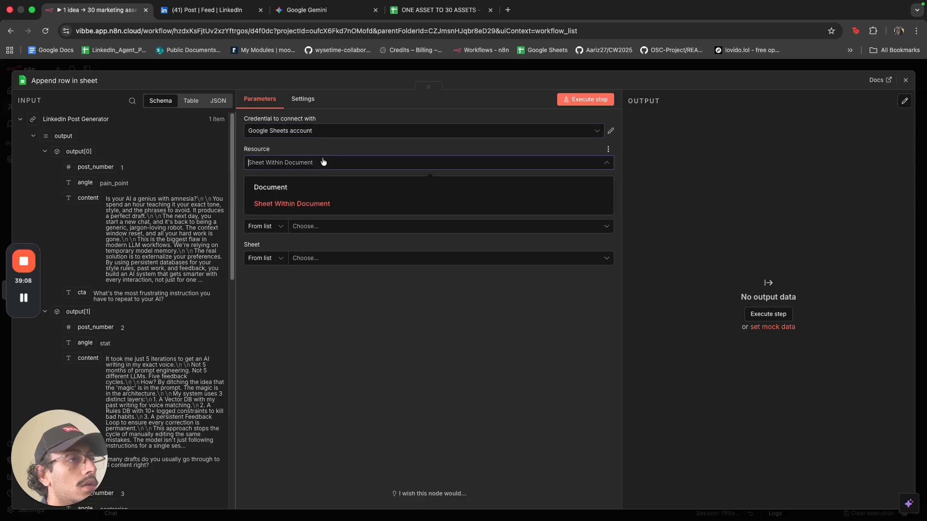
pyautogui.click(324, 164)
pyautogui.click(310, 229)
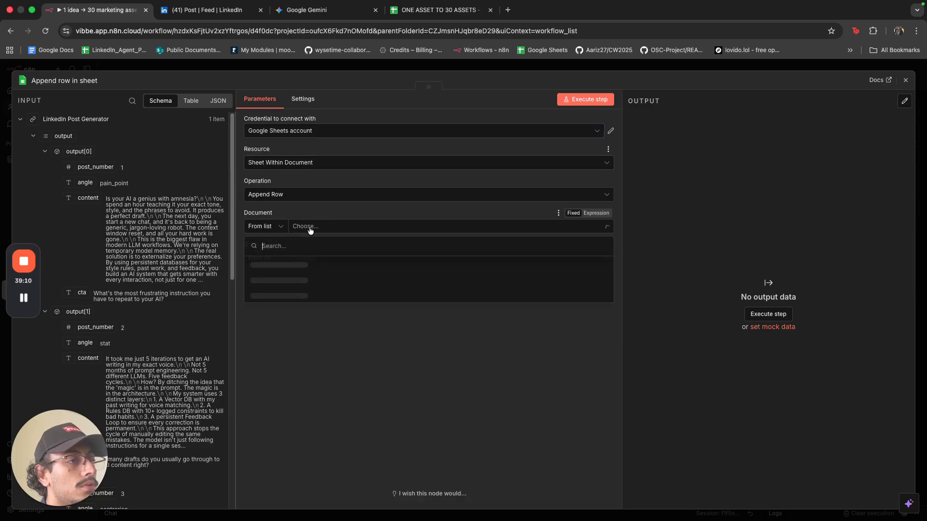
pyautogui.click(303, 265)
pyautogui.click(304, 260)
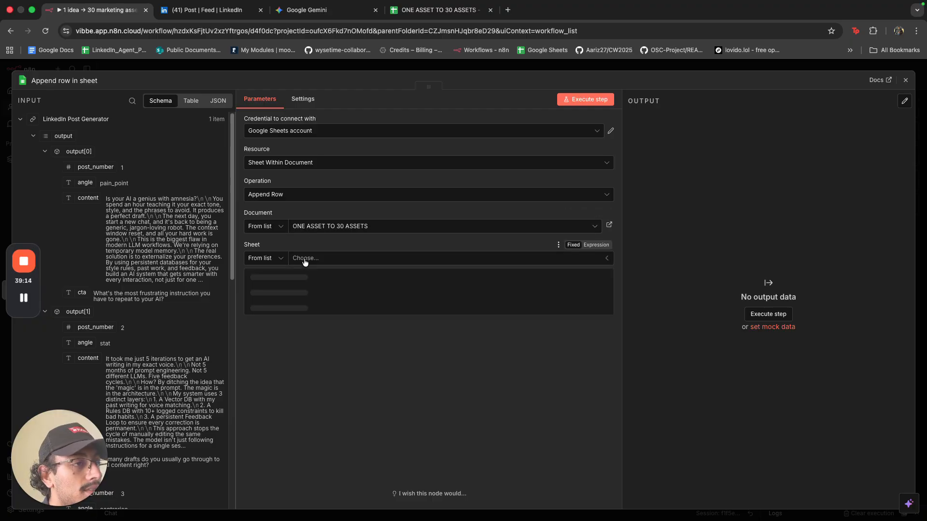
pyautogui.click(303, 274)
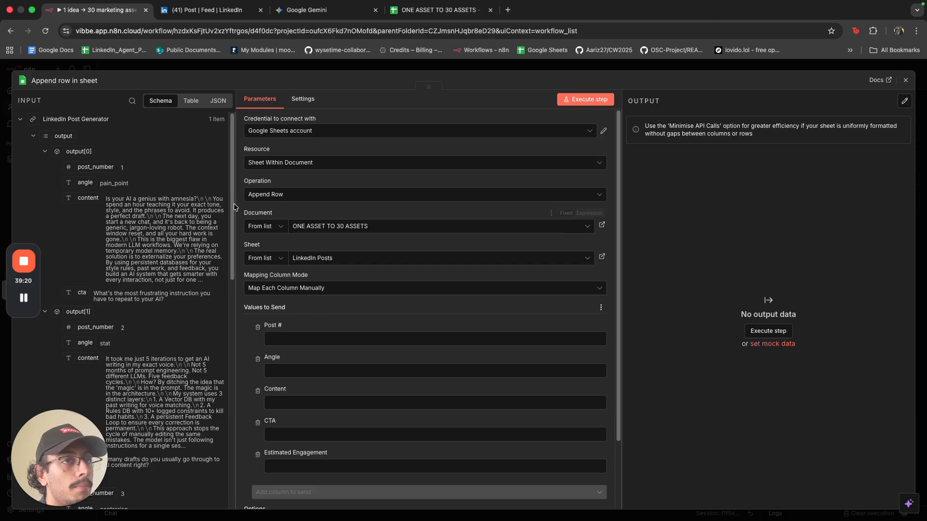
pyautogui.scroll(-2, 99, 169)
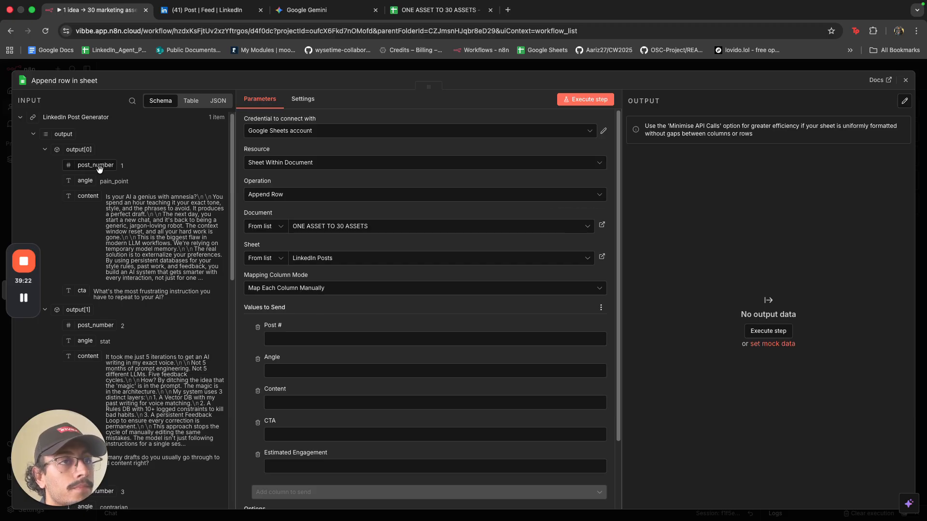
pyautogui.scroll(-5, 147, 203)
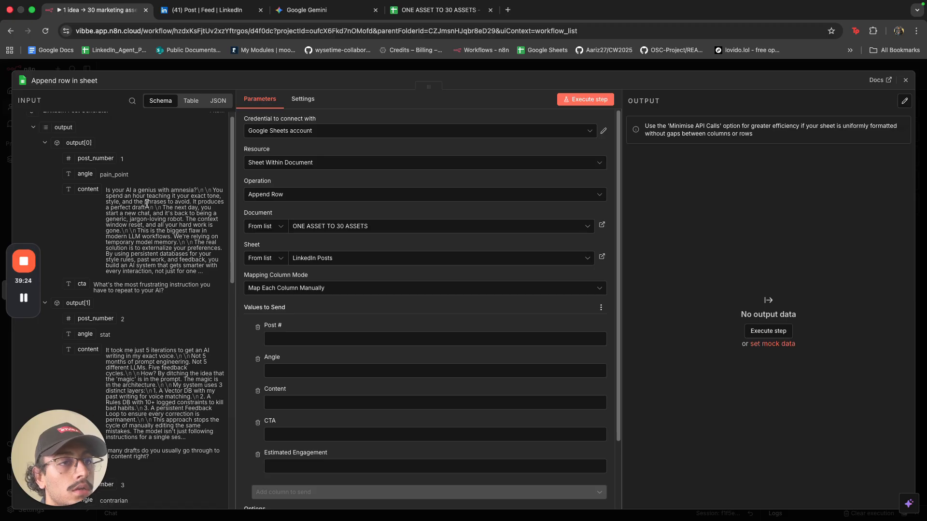
pyautogui.scroll(-6, 148, 203)
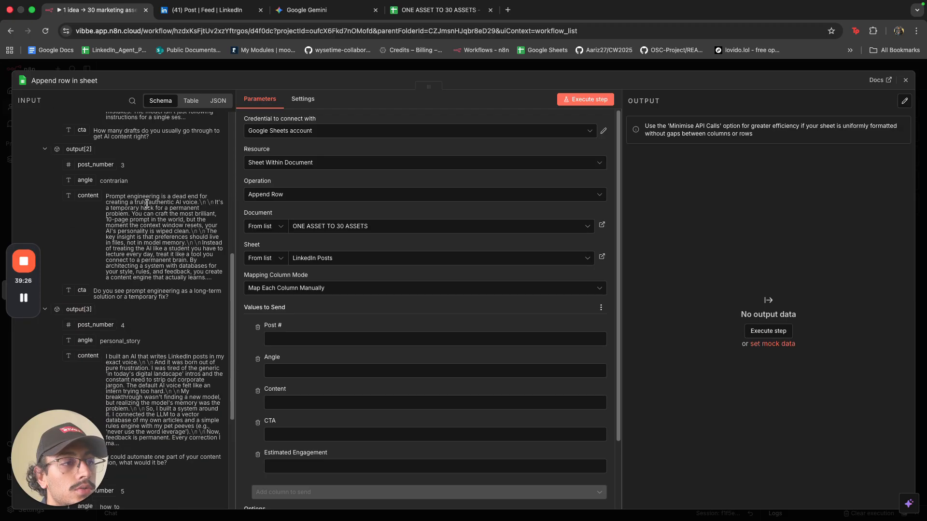
pyautogui.scroll(11, 147, 205)
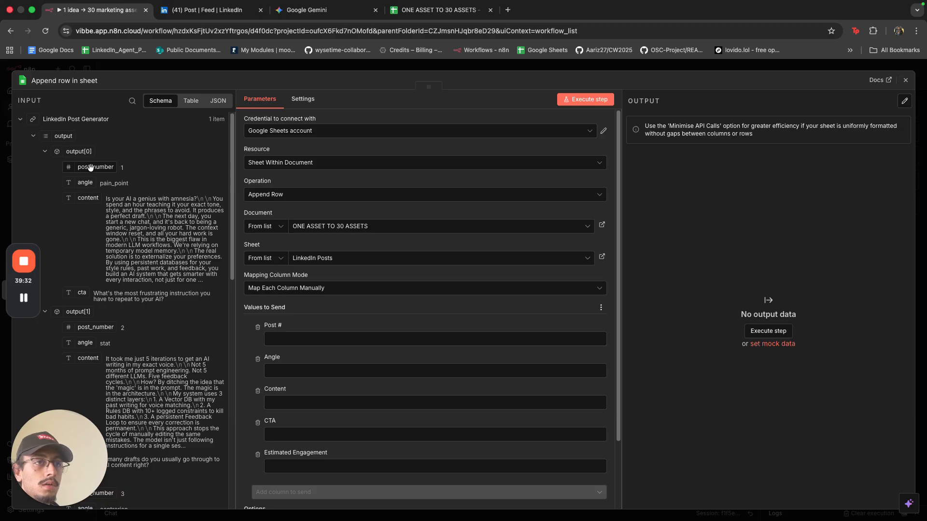
# Map post_number into Post # and then clear it, close the panel, and shift the node right.
pyautogui.moveTo(96, 167); pyautogui.dragTo(292, 337)
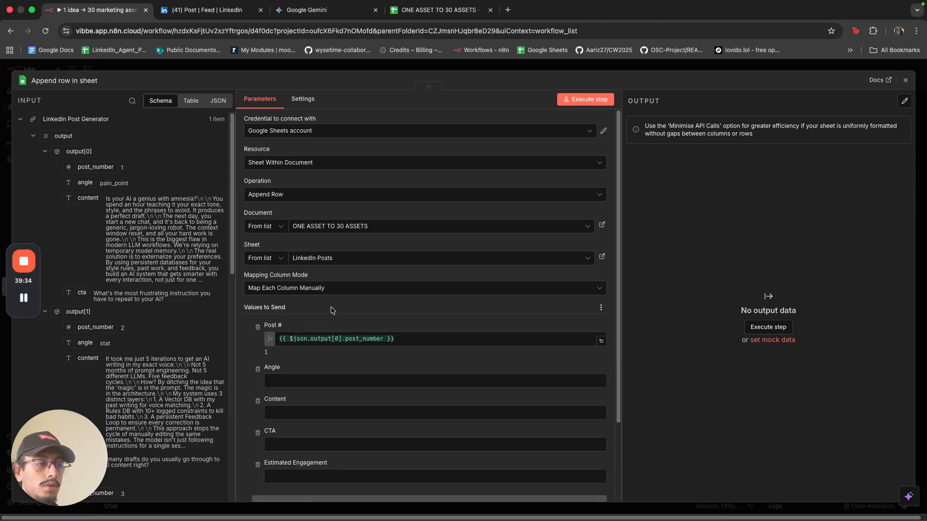
pyautogui.click(340, 338)
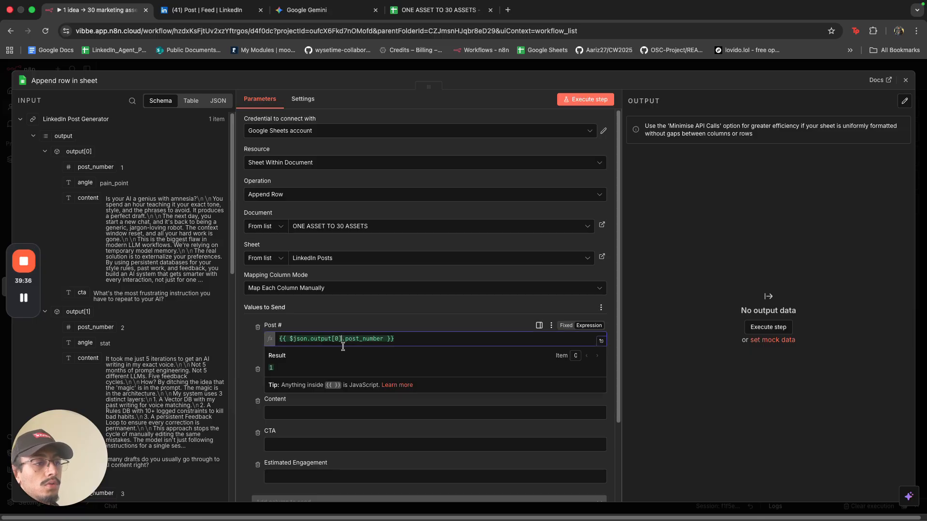
pyautogui.press('BackSpace')
pyautogui.press('BackSpace')
pyautogui.press('BackSpace')
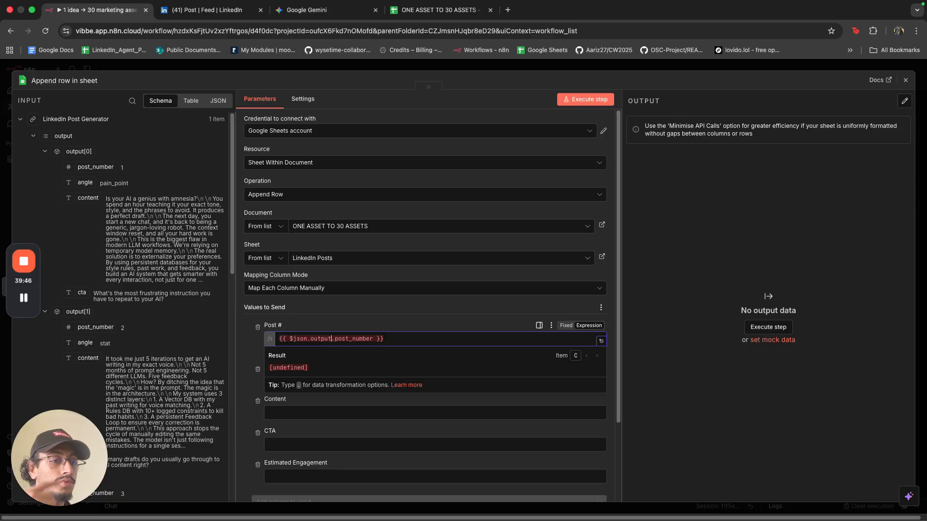
pyautogui.click(405, 340)
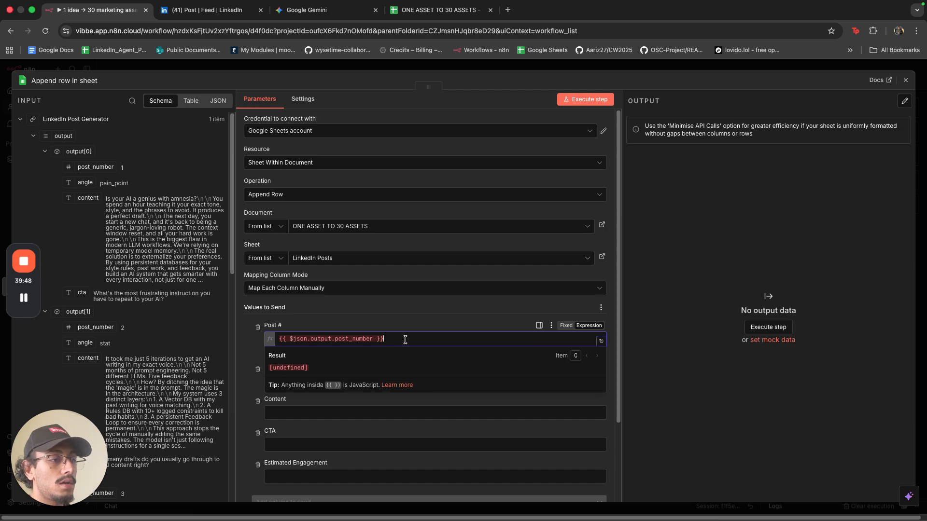
pyautogui.press('super+a')
pyautogui.press('BackSpace')
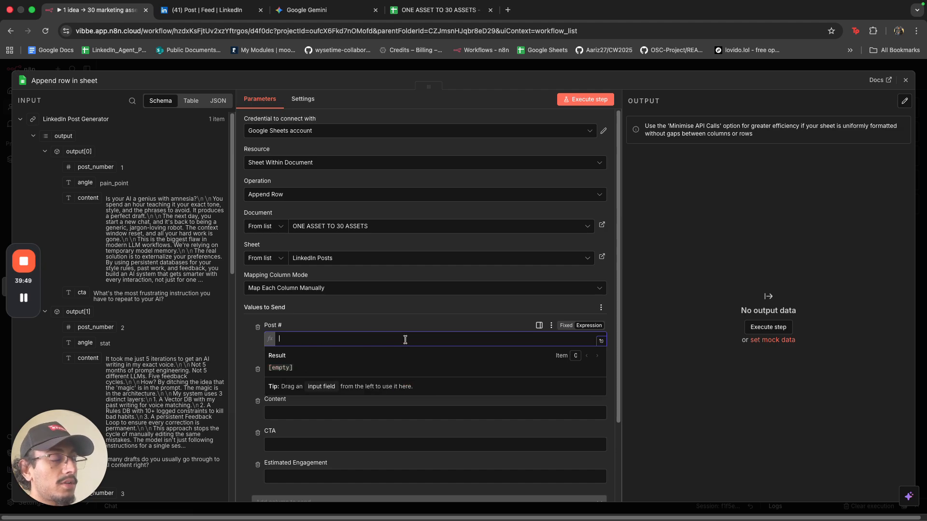
pyautogui.click(423, 63)
pyautogui.moveTo(444, 222); pyautogui.dragTo(497, 223)
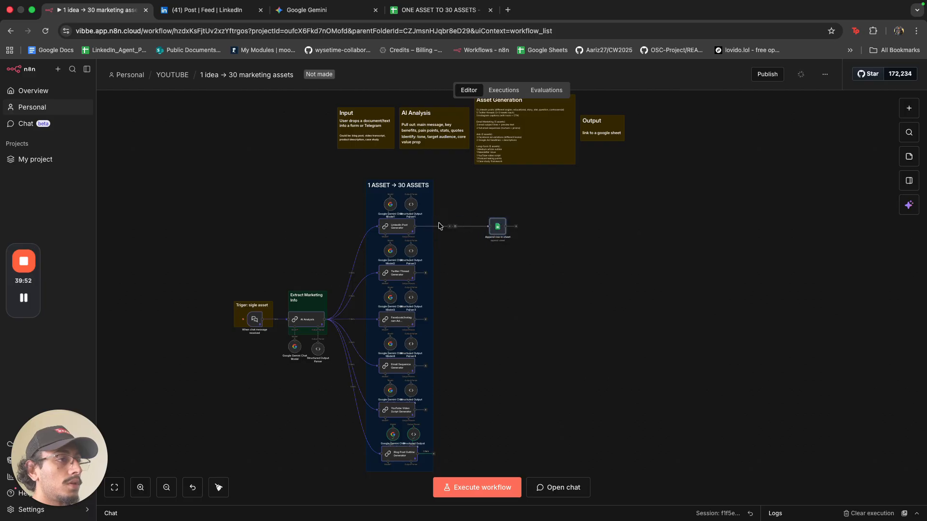
# Insert a Split Out node after the LinkedIn Post Generator, unlink the sheet step, and run it to get 5 items.
pyautogui.click(454, 227)
pyautogui.write('split')
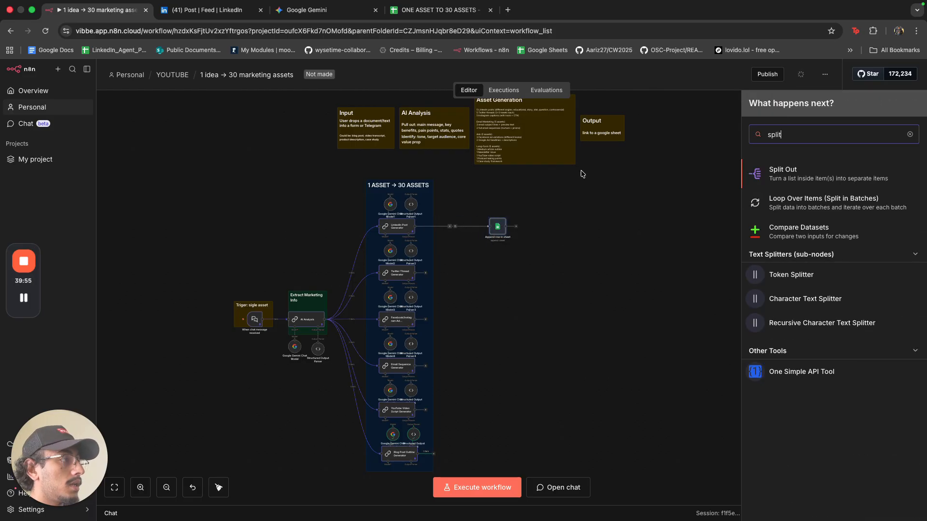
pyautogui.click(783, 175)
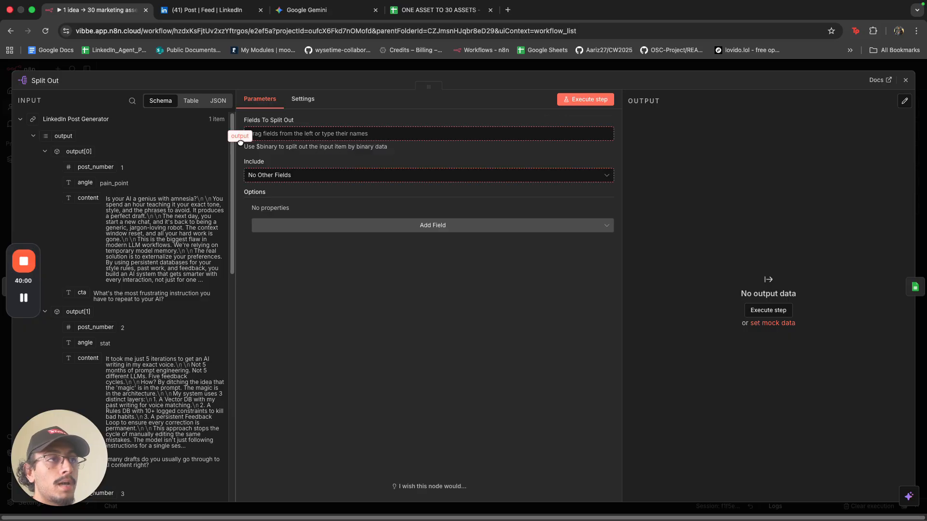
pyautogui.click(331, 68)
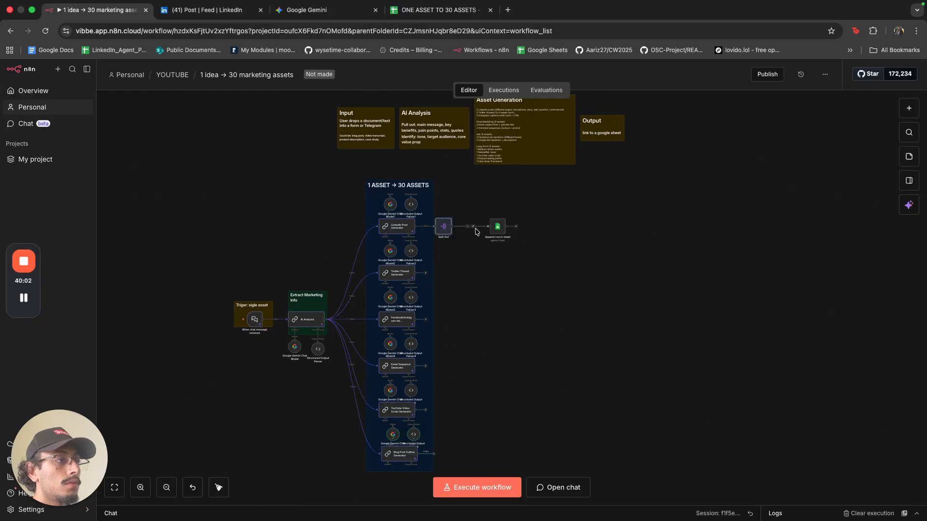
pyautogui.click(473, 226)
pyautogui.moveTo(497, 228); pyautogui.dragTo(533, 243)
pyautogui.click(436, 216)
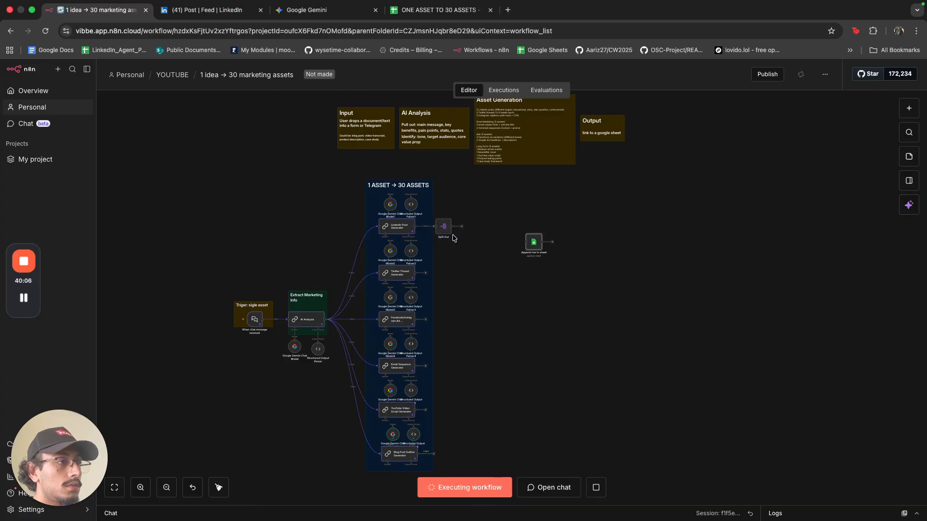
pyautogui.doubleClick(444, 227)
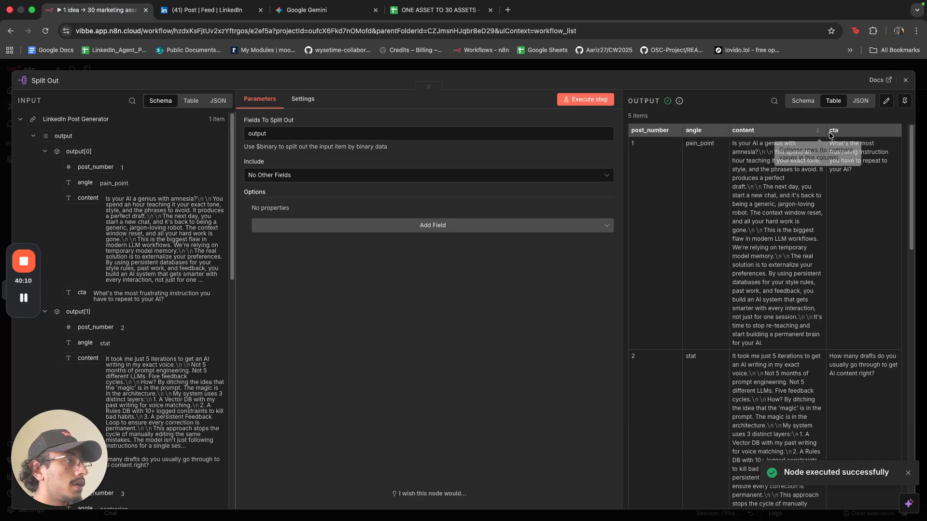
pyautogui.click(729, 72)
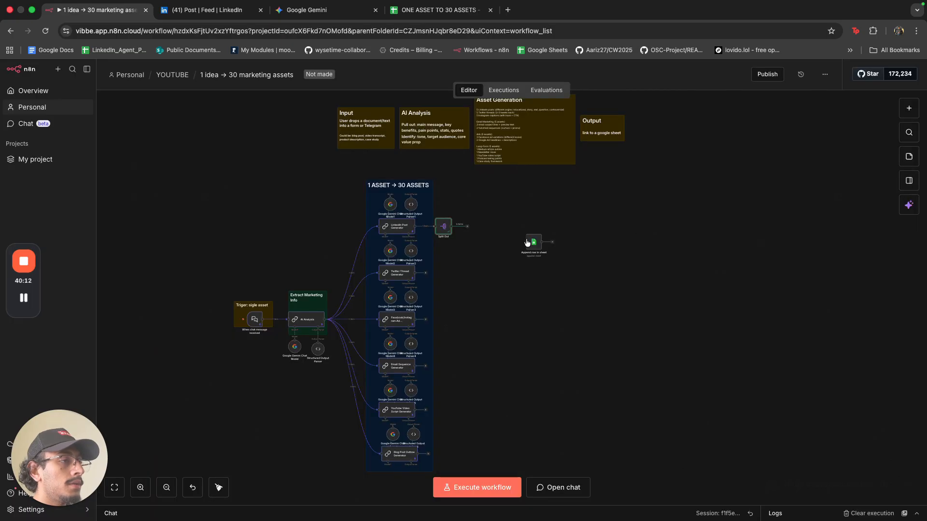
# Connect Split Out to the sheet step, map post_number, angle, content, cta, and remove Estimated Engagement.
pyautogui.moveTo(468, 228)
pyautogui.mouseDown()
pyautogui.moveTo(526, 242)
pyautogui.moveTo(476, 230)
pyautogui.mouseUp()
pyautogui.doubleClick(481, 233)
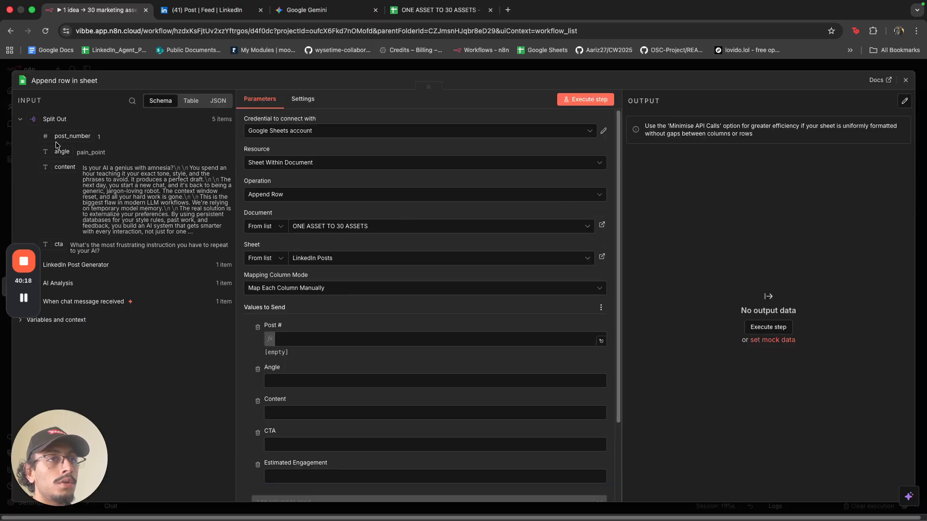
pyautogui.moveTo(72, 136); pyautogui.dragTo(330, 339)
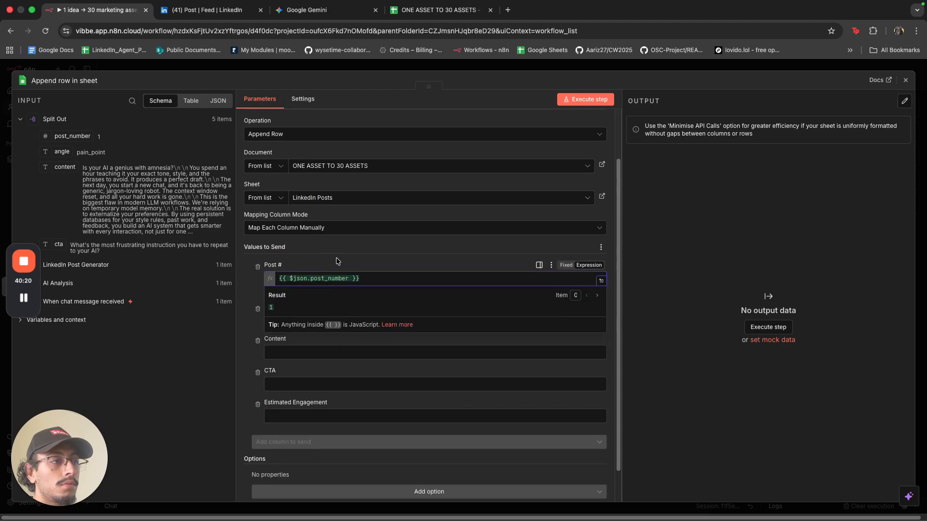
pyautogui.click(324, 251)
pyautogui.moveTo(62, 151); pyautogui.dragTo(285, 321)
pyautogui.moveTo(63, 164); pyautogui.dragTo(277, 362)
pyautogui.moveTo(58, 244); pyautogui.dragTo(272, 401)
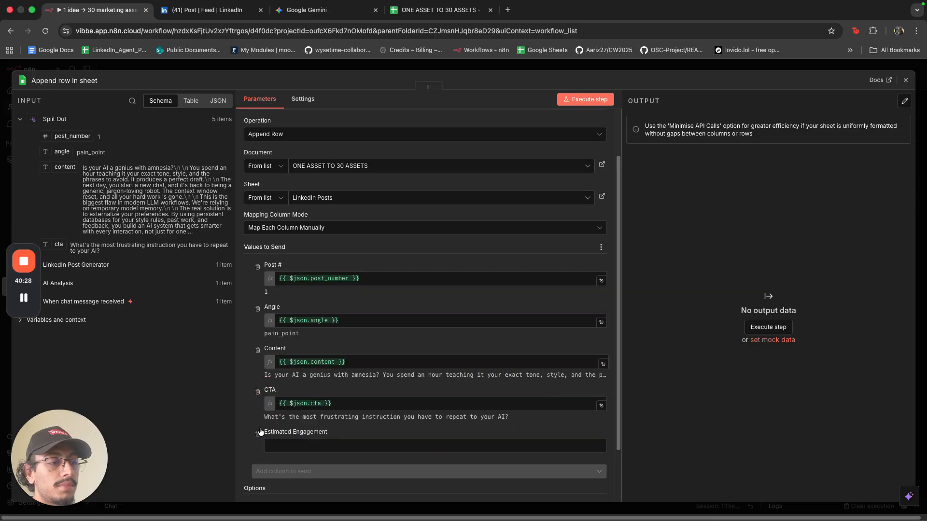
pyautogui.click(258, 437)
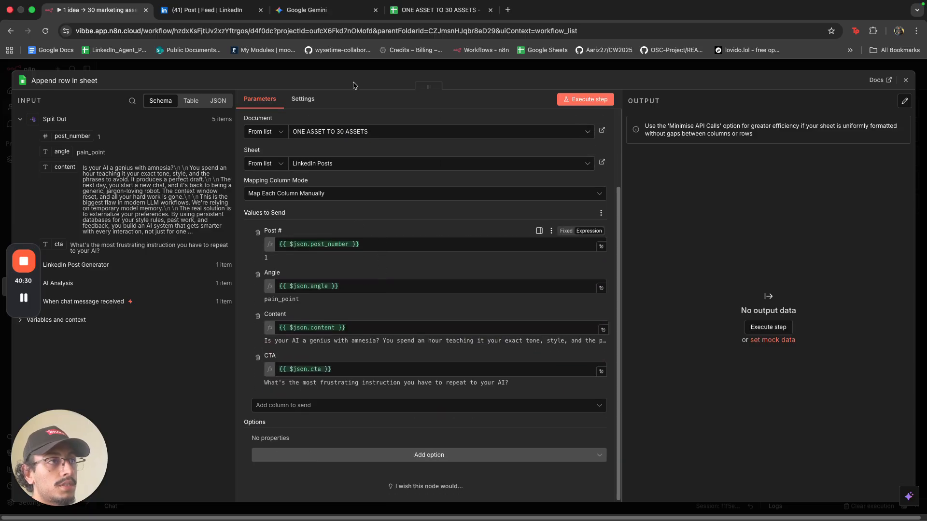
# Clear the previous execution results and run the workflow through the sheet step.
pyautogui.click(354, 67)
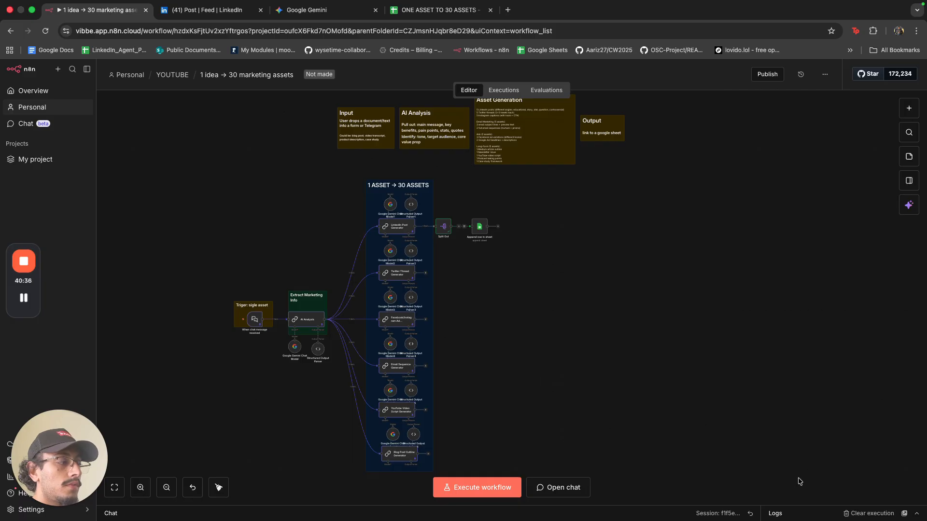
pyautogui.click(849, 515)
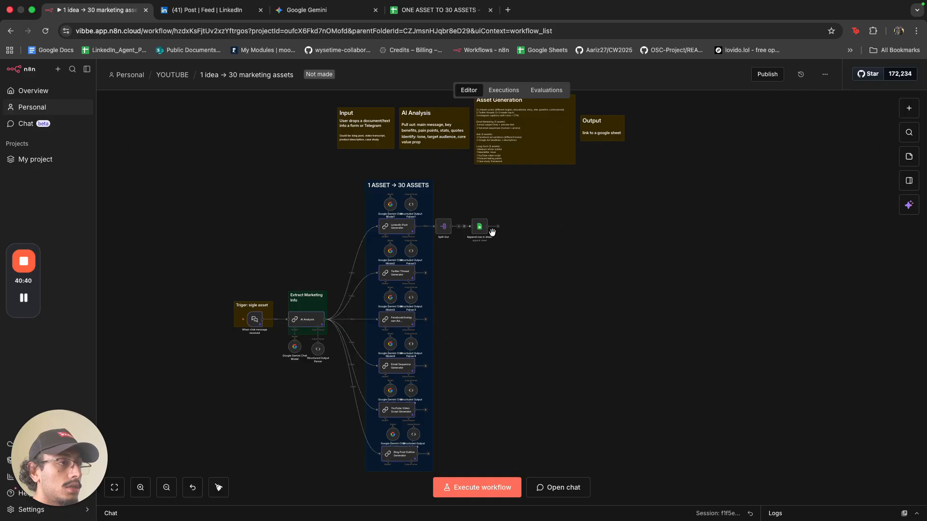
pyautogui.scroll(5, 493, 232)
pyautogui.click(442, 187)
pyautogui.scroll(-3, 518, 270)
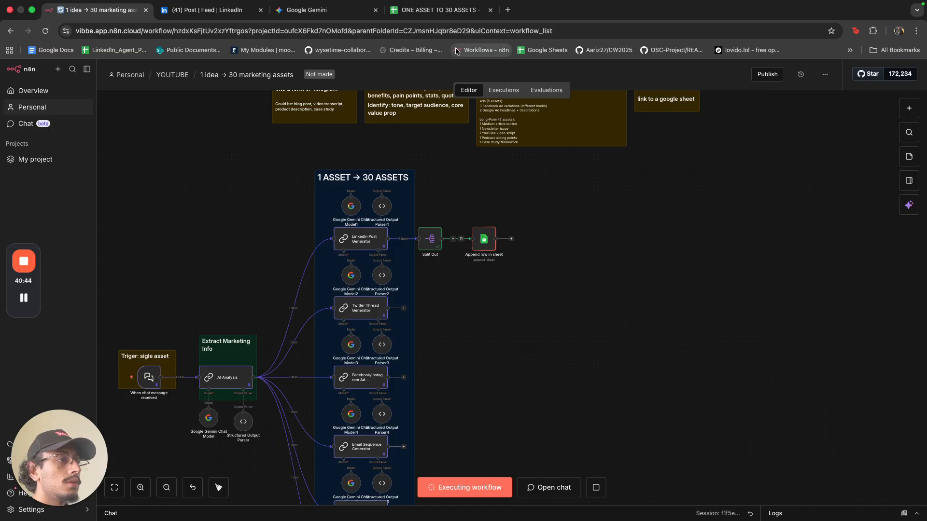
# Top-align the text in every cell of the LinkedIn Posts sheet.
pyautogui.click(447, 12)
pyautogui.scroll(-10, 413, 230)
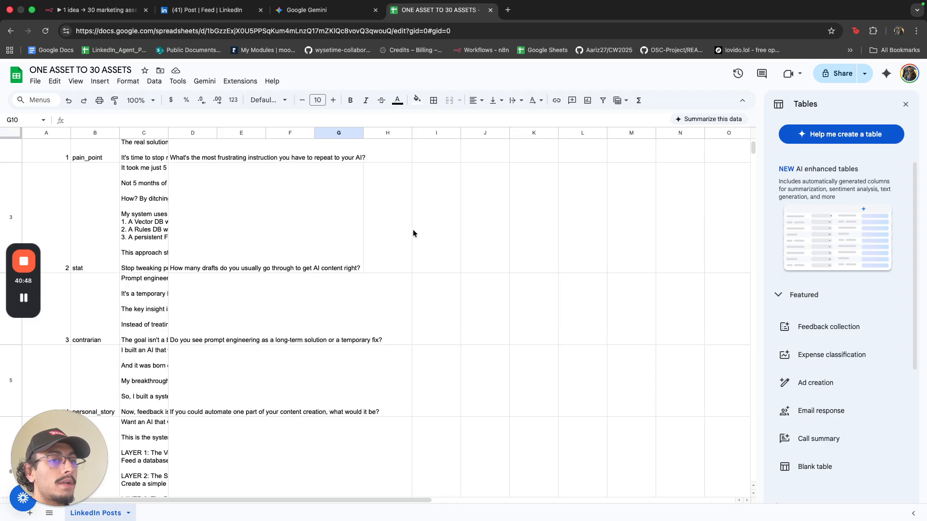
pyautogui.scroll(10, 413, 229)
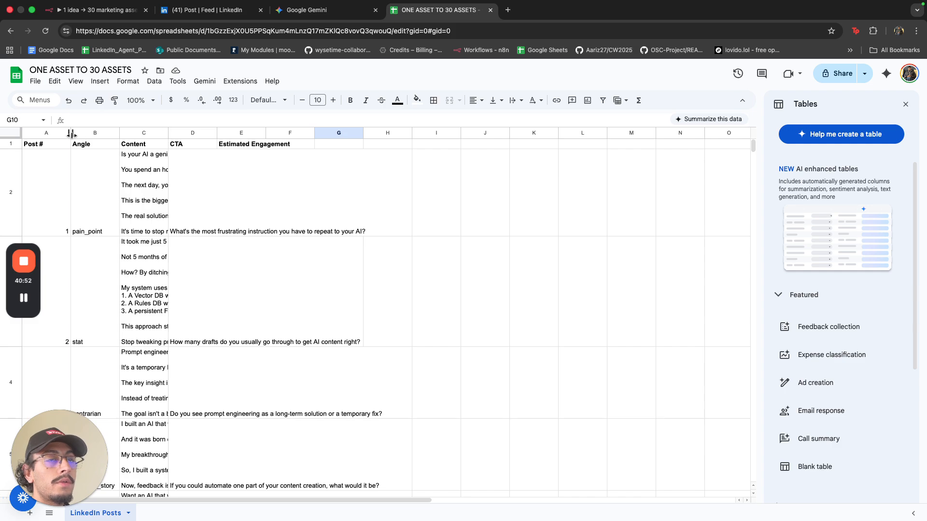
pyautogui.click(10, 134)
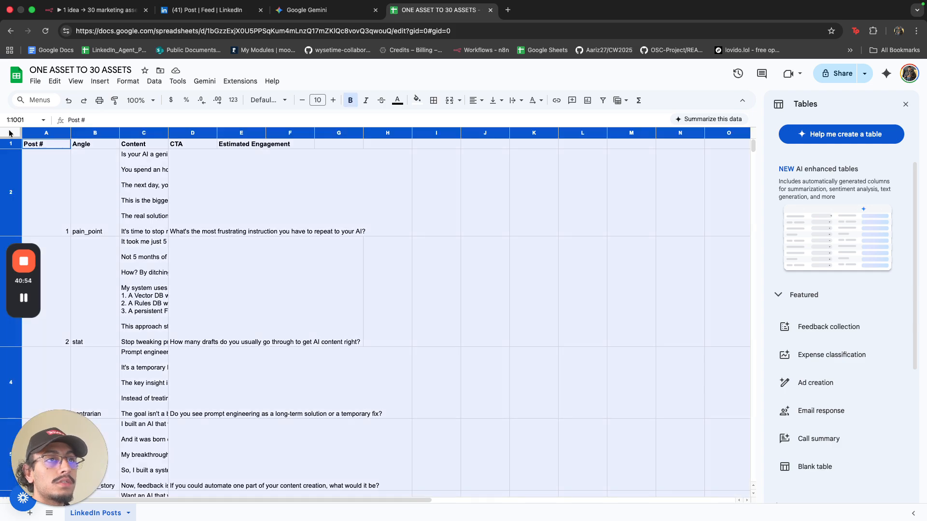
pyautogui.click(128, 81)
pyautogui.moveTo(167, 153)
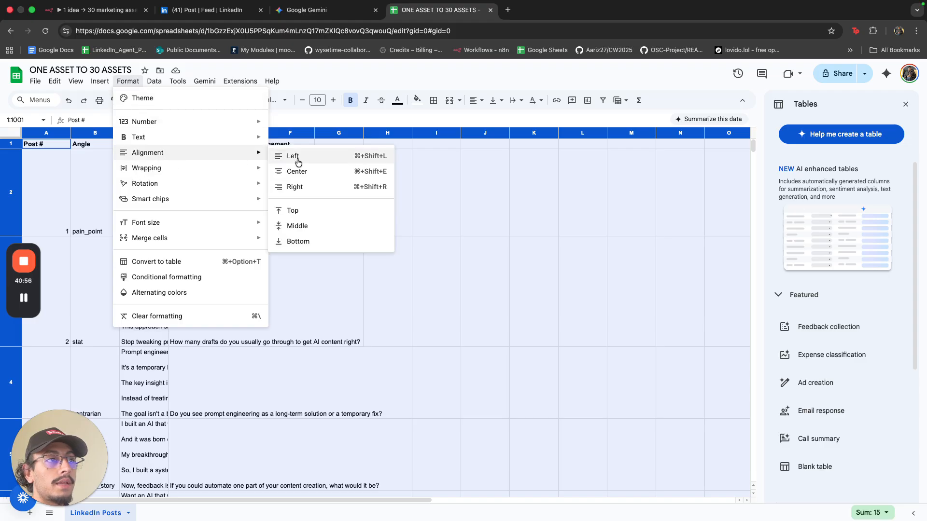
pyautogui.click(303, 208)
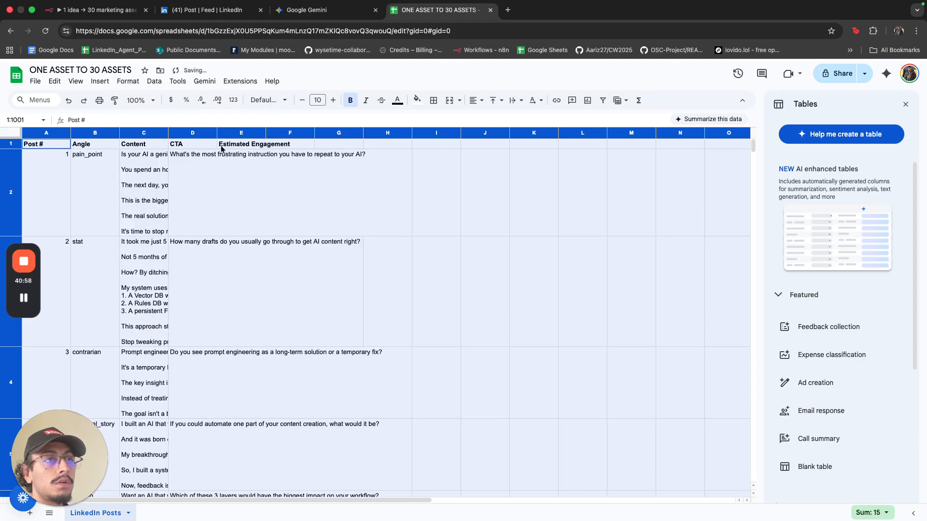
pyautogui.click(205, 157)
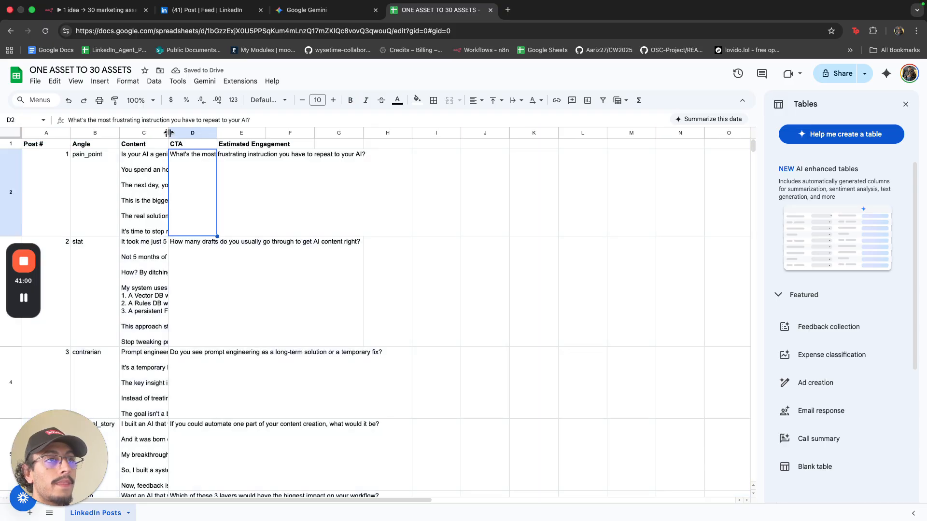
# Widen the Content column and wrap text across the whole sheet.
pyautogui.moveTo(168, 133); pyautogui.dragTo(766, 134)
pyautogui.click(906, 103)
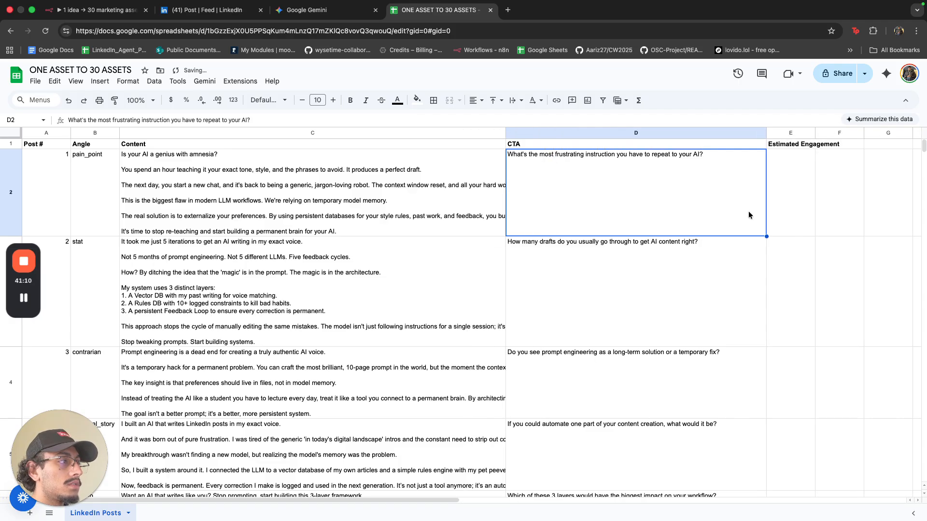
pyautogui.moveTo(506, 131); pyautogui.dragTo(535, 131)
pyautogui.click(405, 169)
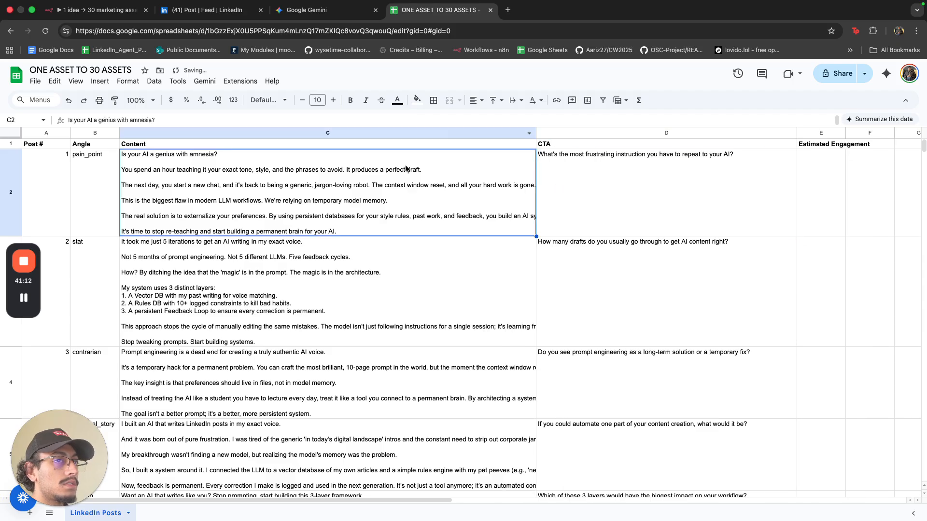
pyautogui.click(13, 134)
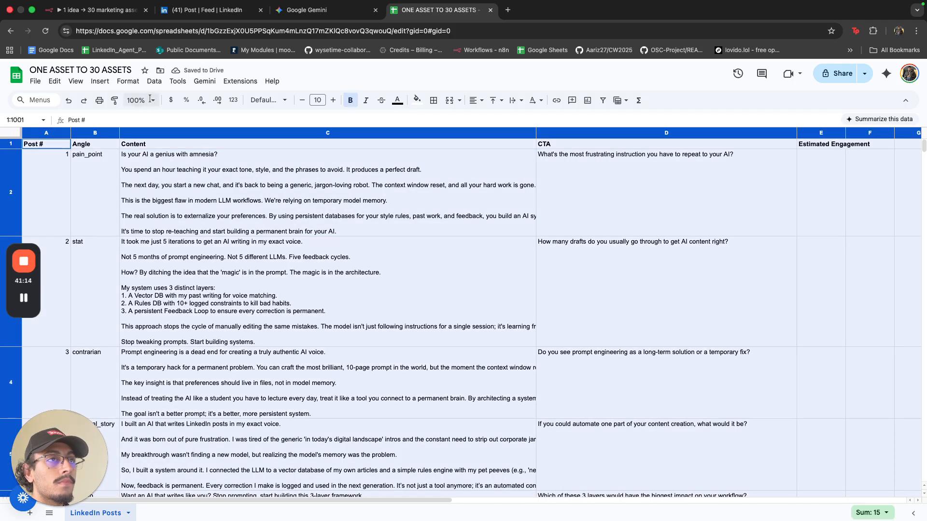
pyautogui.click(128, 81)
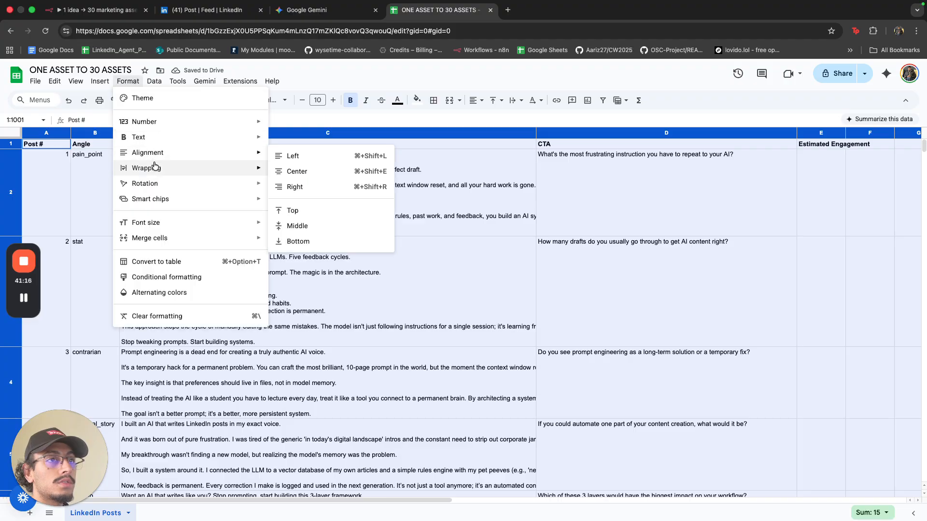
pyautogui.moveTo(246, 169)
pyautogui.click(295, 187)
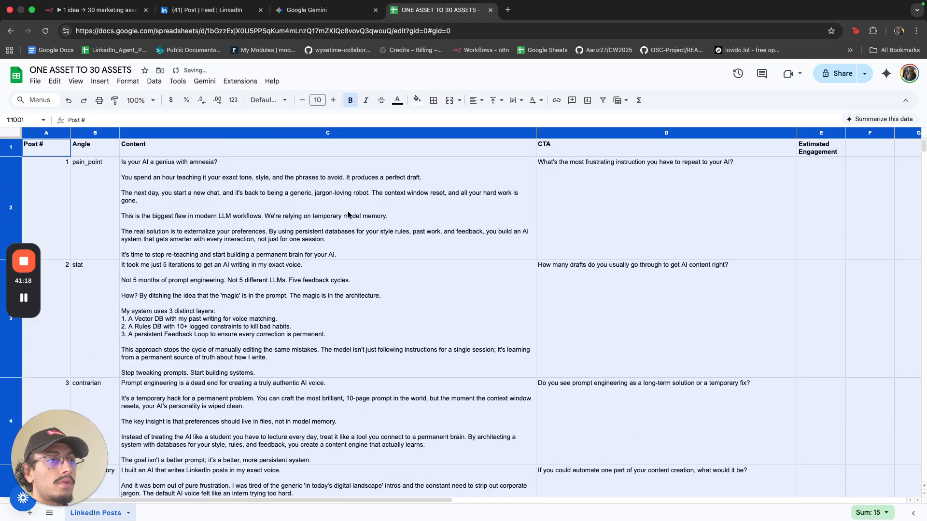
pyautogui.click(373, 220)
# Review the appended posts and widen column E to fit Estimated Engagement.
pyautogui.click(85, 208)
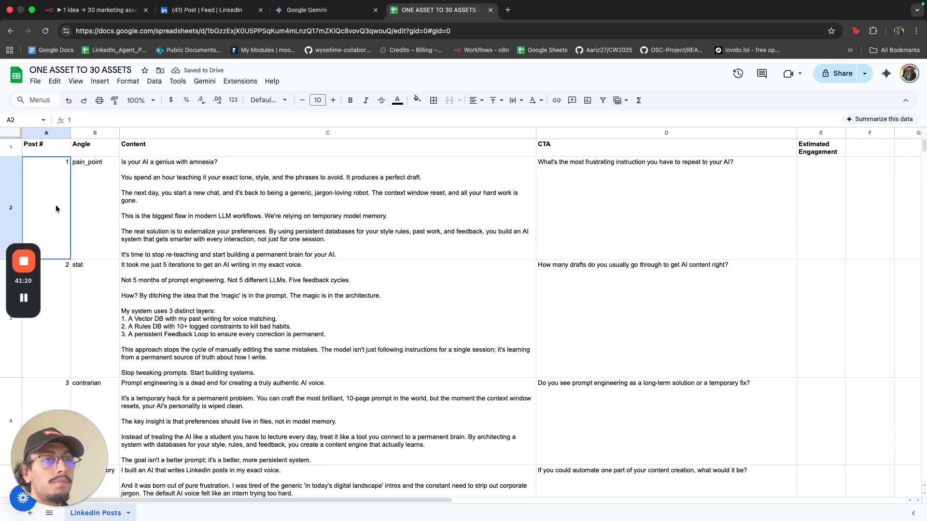
pyautogui.scroll(-2, 80, 254)
pyautogui.click(80, 254)
pyautogui.scroll(-4, 87, 257)
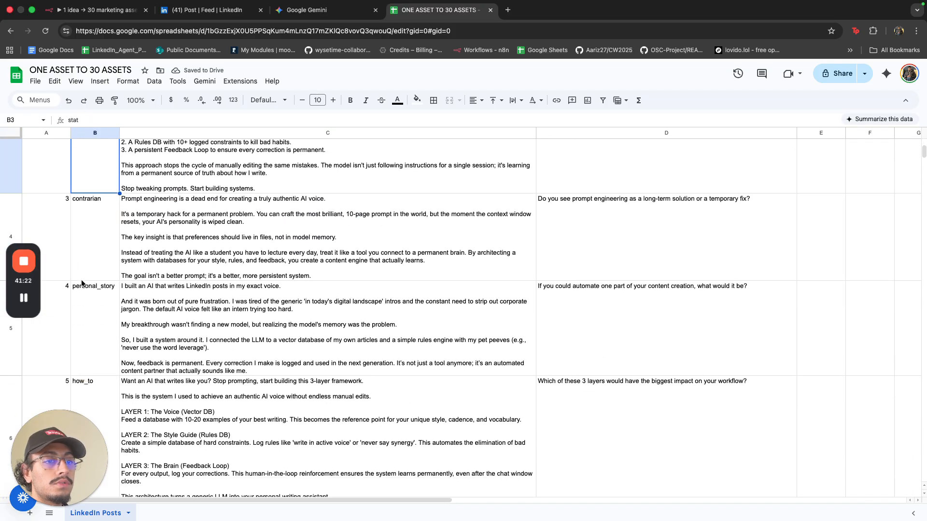
pyautogui.scroll(6, 157, 268)
pyautogui.click(157, 268)
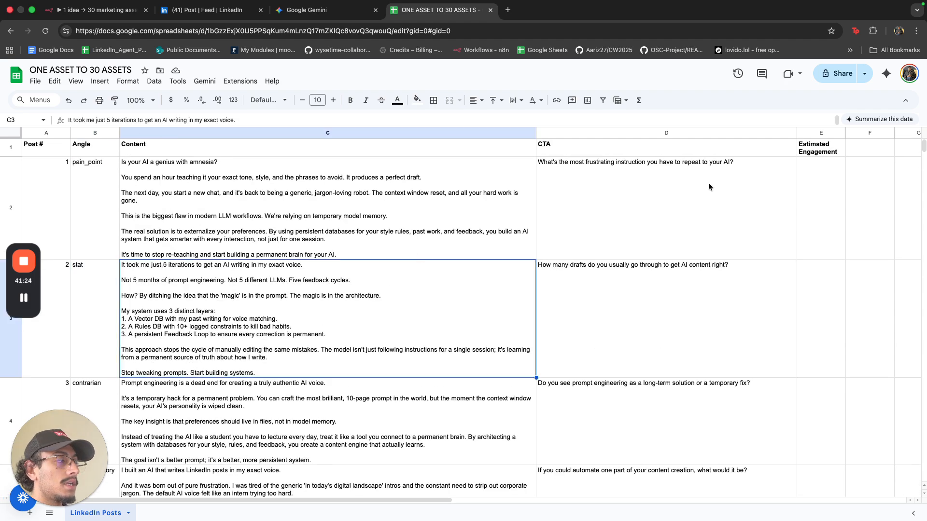
pyautogui.moveTo(844, 133); pyautogui.dragTo(873, 137)
pyautogui.click(871, 163)
pyautogui.click(437, 230)
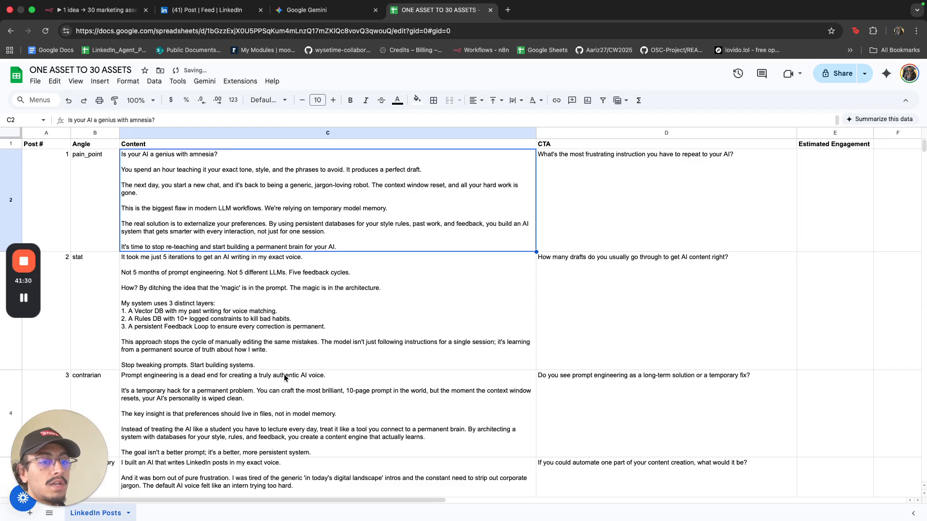
# Add a new sheet named Twitter Threads and return to n8n.
pyautogui.click(30, 513)
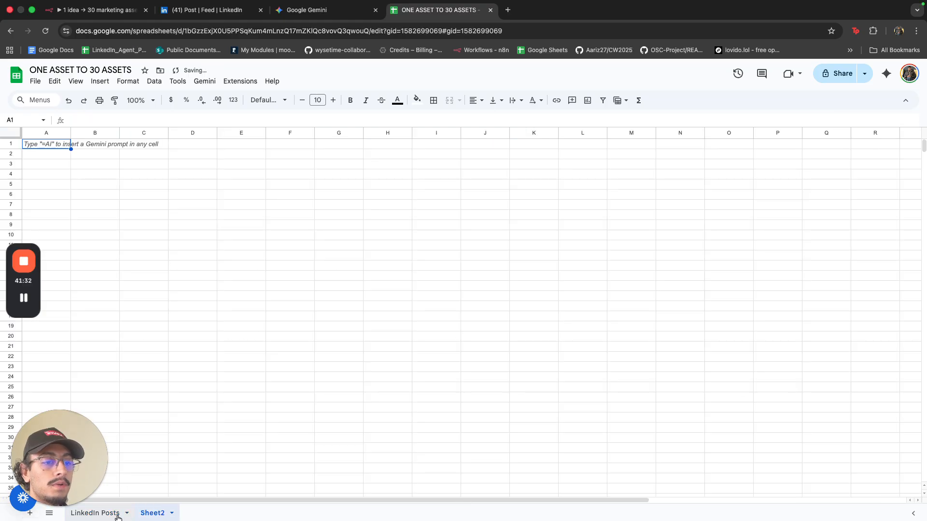
pyautogui.rightClick(154, 516)
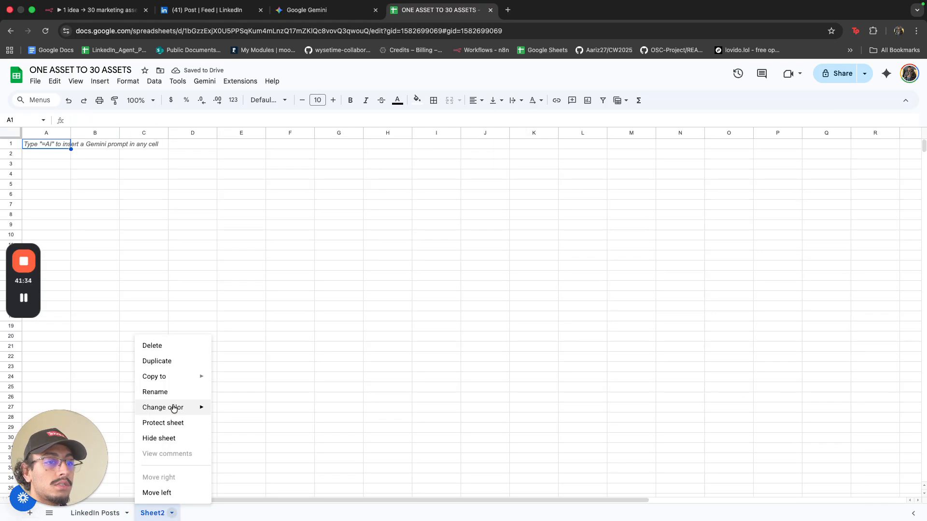
pyautogui.click(172, 395)
pyautogui.write('Twit')
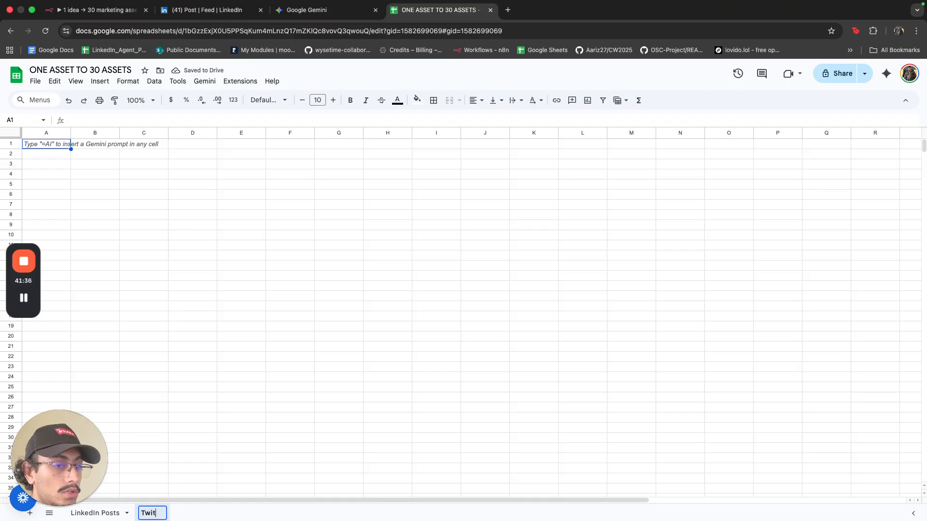
pyautogui.write('ter Threads')
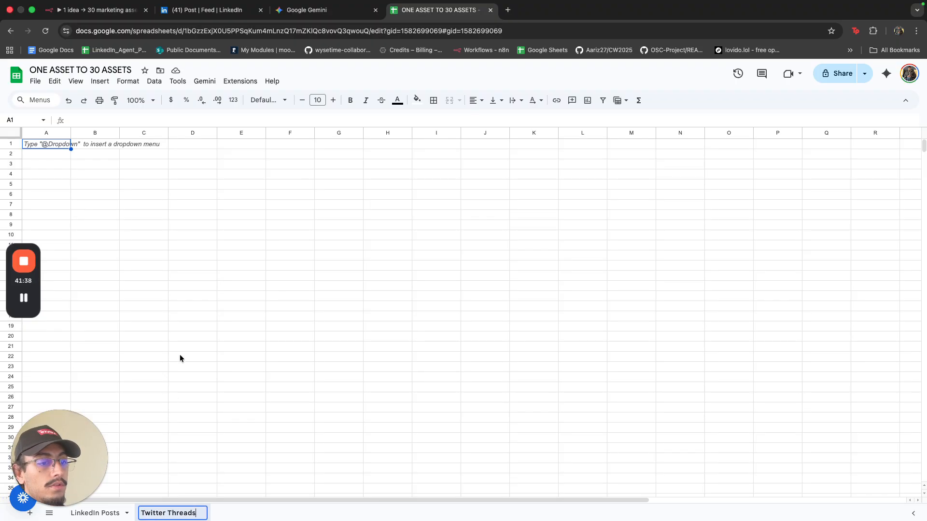
pyautogui.click(181, 348)
pyautogui.click(116, 9)
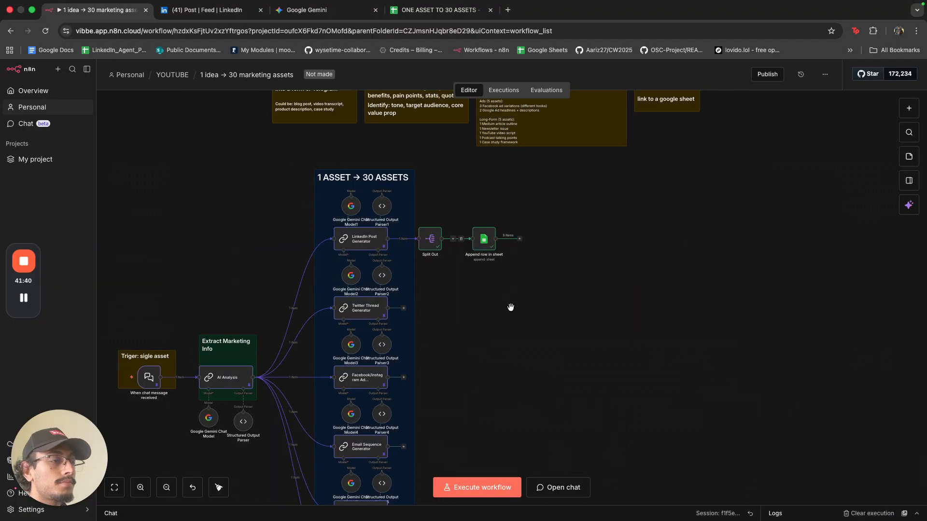
# Add a Split Out step on the 'output' field after the Twitter Thread Generator and run it.
pyautogui.scroll(-2, 510, 308)
pyautogui.click(403, 308)
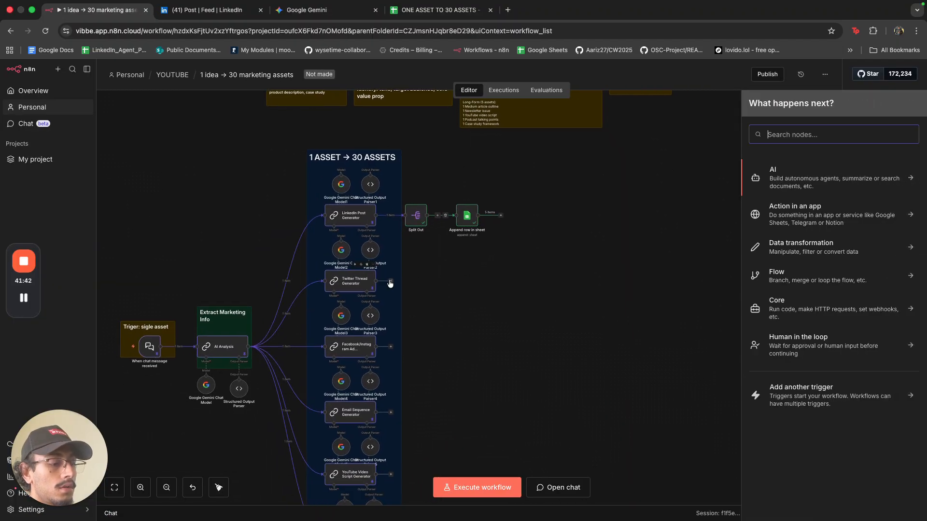
pyautogui.write('split')
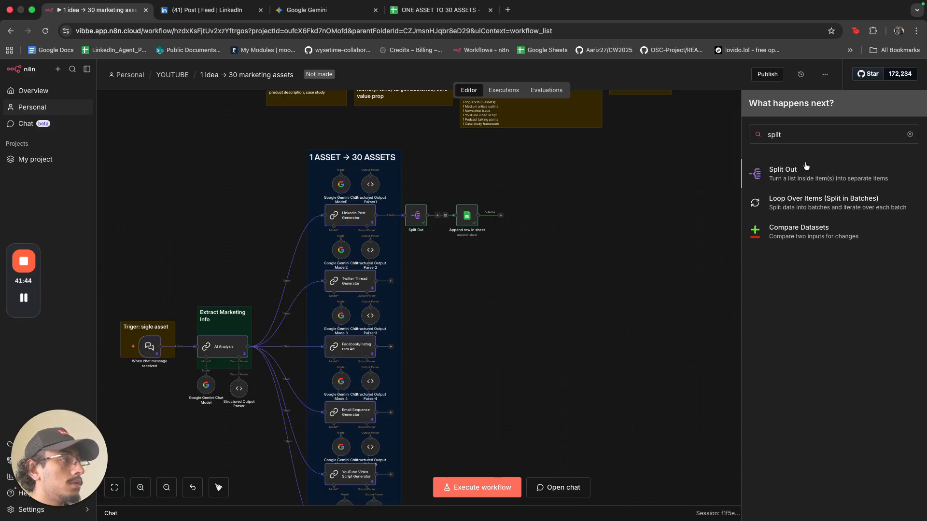
pyautogui.click(805, 166)
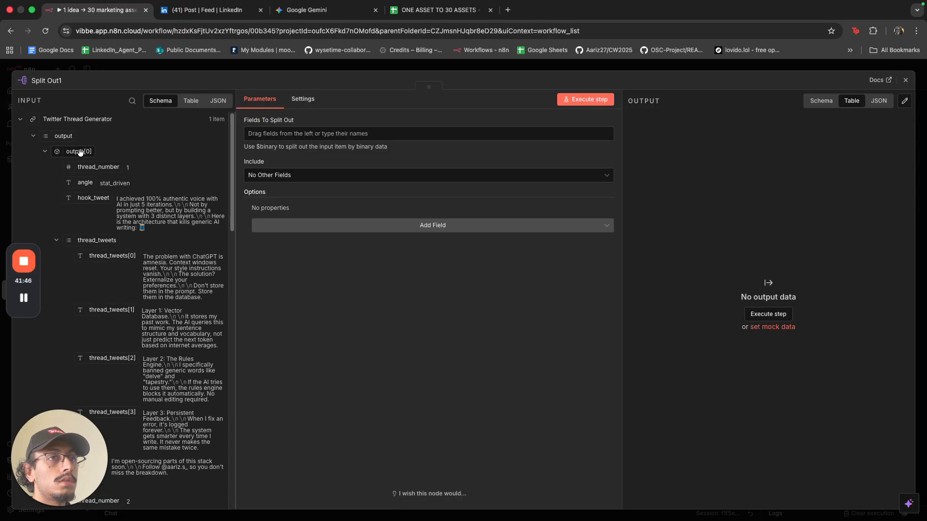
pyautogui.moveTo(63, 136); pyautogui.dragTo(261, 133)
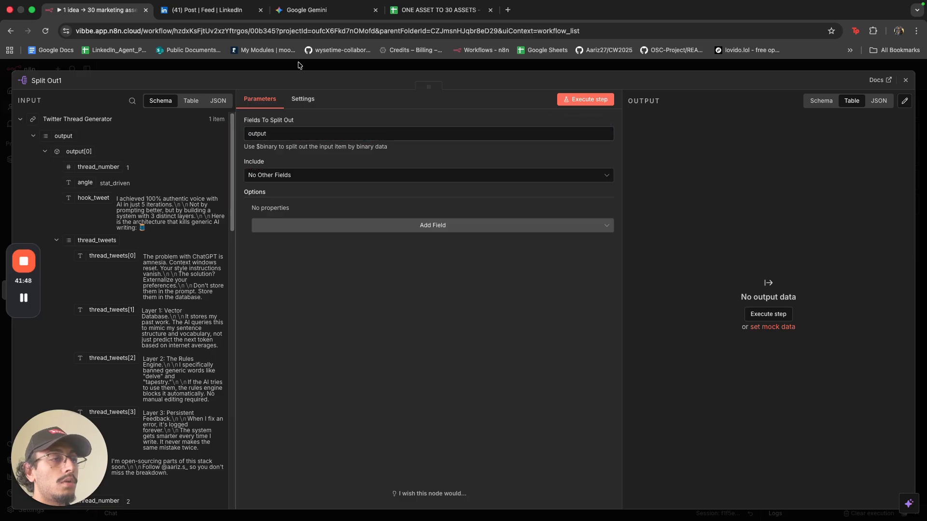
pyautogui.click(299, 65)
pyautogui.click(407, 265)
# Duplicate the Append row in sheet step, connect it after Split Out1, and target the Twitter Threads sheet.
pyautogui.click(449, 282)
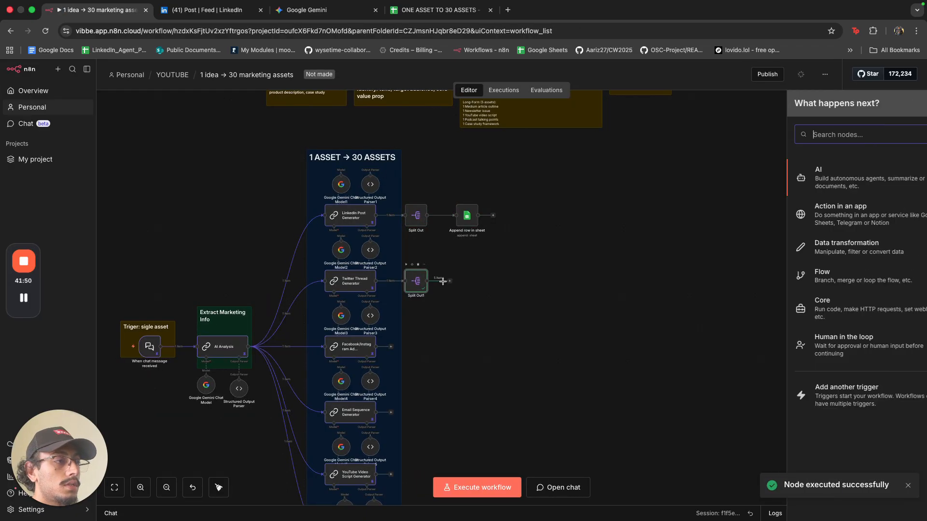
pyautogui.write('s')
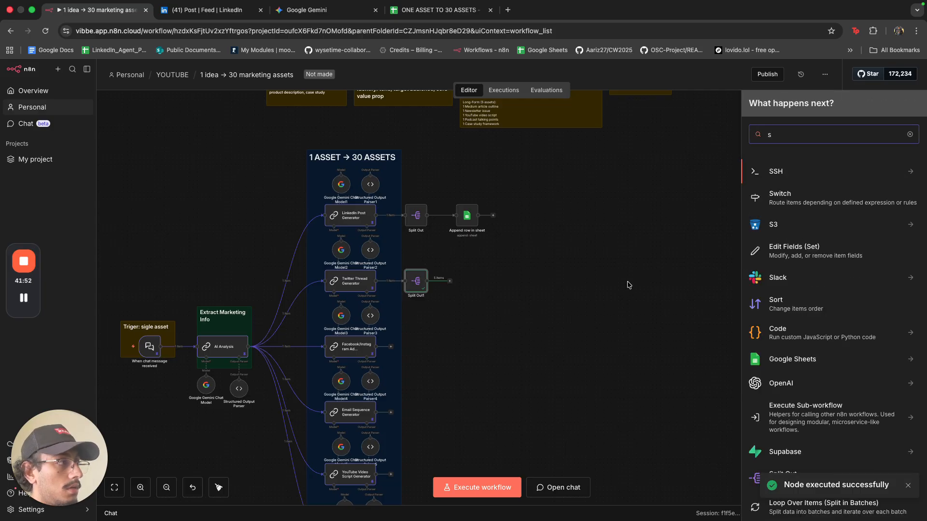
pyautogui.click(627, 285)
pyautogui.rightClick(467, 222)
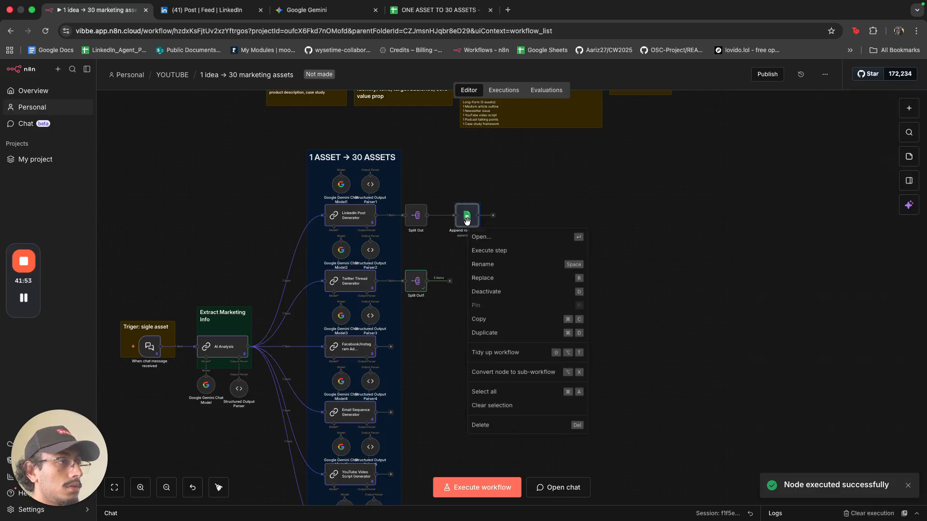
pyautogui.click(497, 338)
pyautogui.moveTo(449, 283)
pyautogui.mouseDown()
pyautogui.moveTo(626, 293)
pyautogui.moveTo(467, 282)
pyautogui.mouseUp()
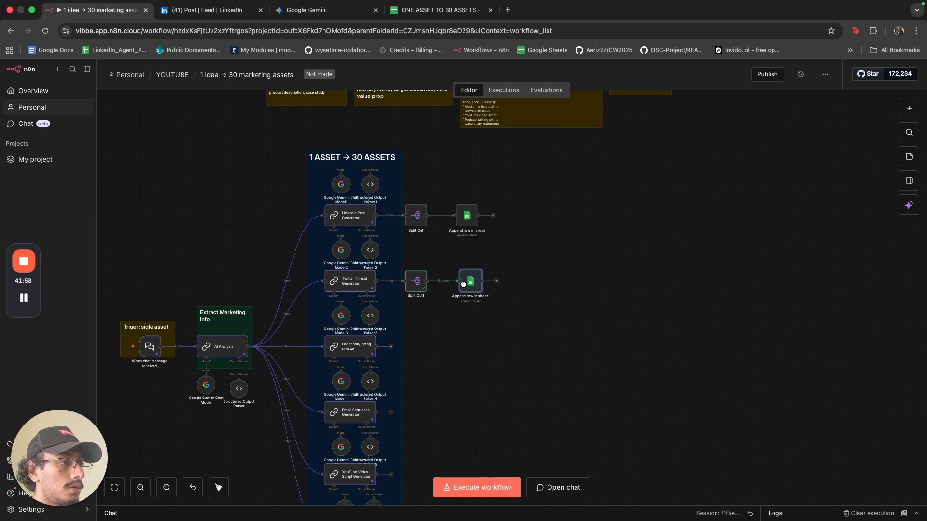
pyautogui.doubleClick(466, 282)
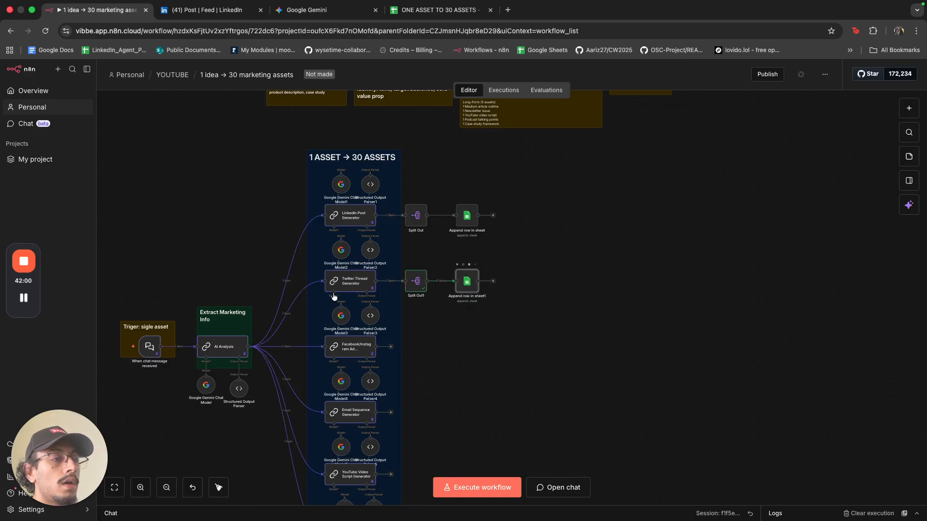
pyautogui.click(339, 288)
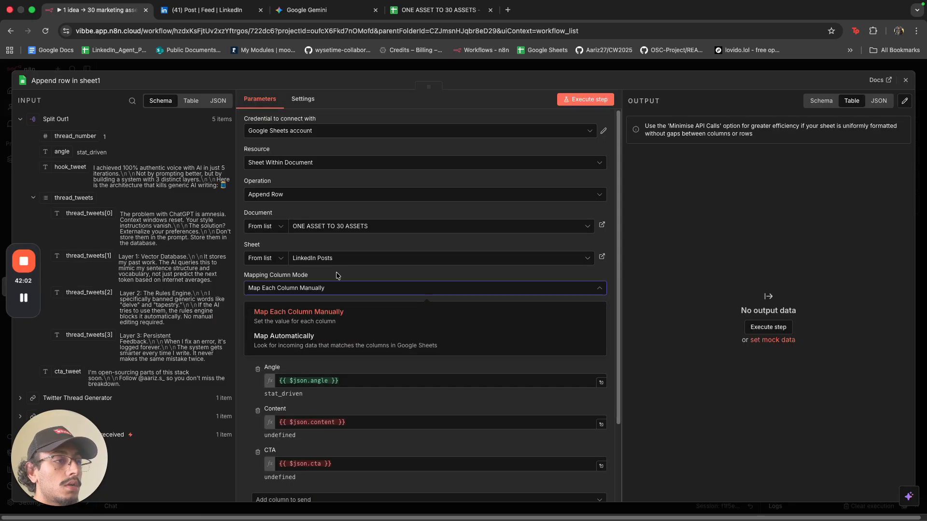
pyautogui.click(338, 261)
pyautogui.click(332, 289)
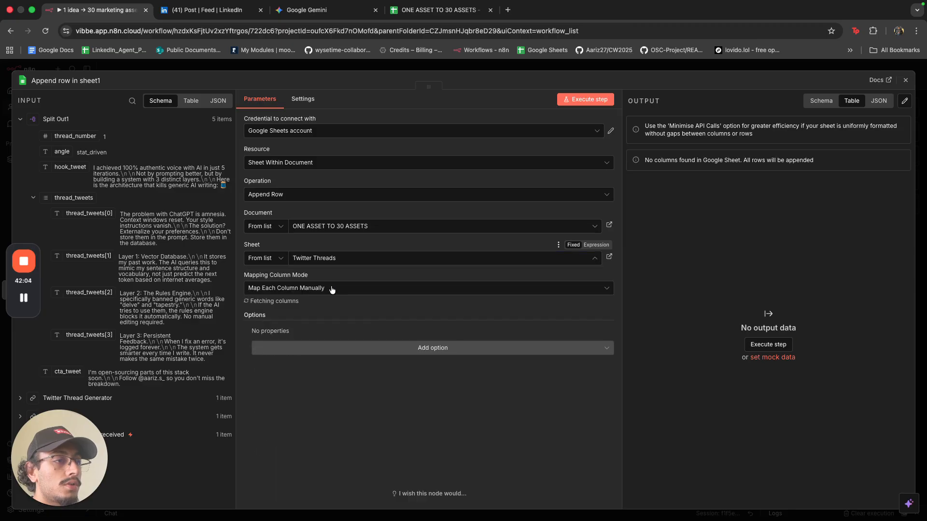
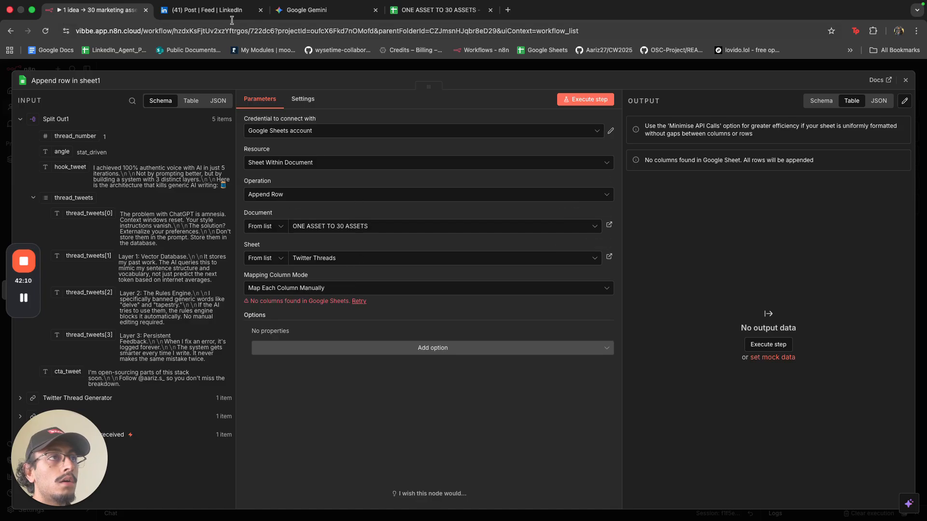
# Bring up the empty Twitter Threads sheet of ONE ASSET TO 30 ASSETS and select cell A1.
pyautogui.click(439, 14)
pyautogui.click(225, 205)
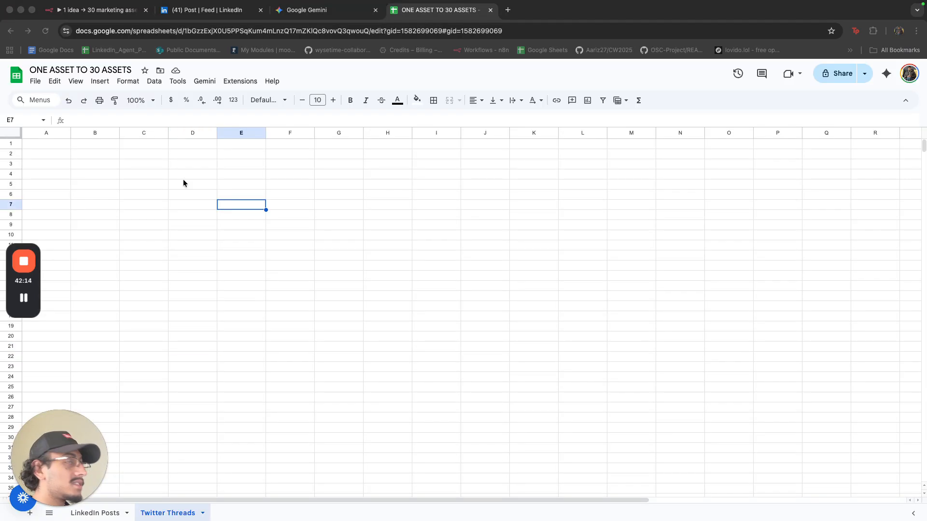
pyautogui.click(121, 11)
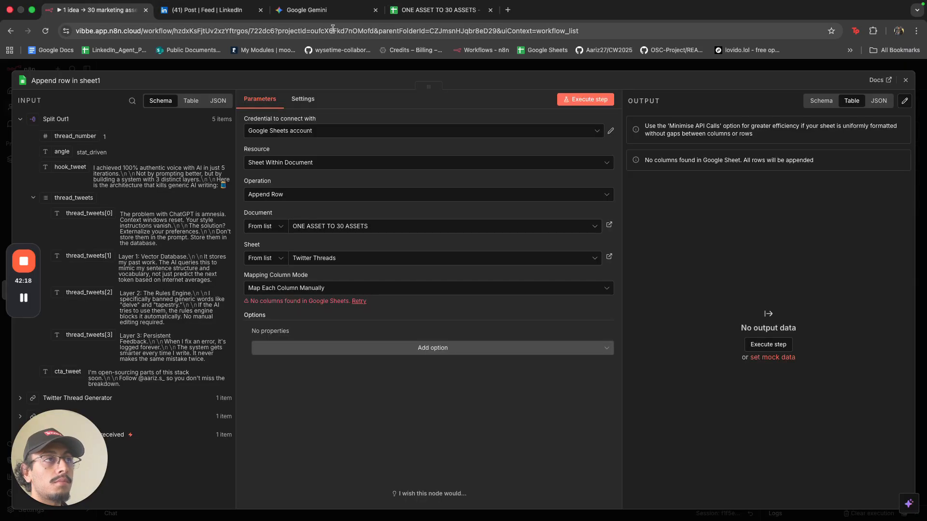
pyautogui.click(416, 12)
pyautogui.click(57, 148)
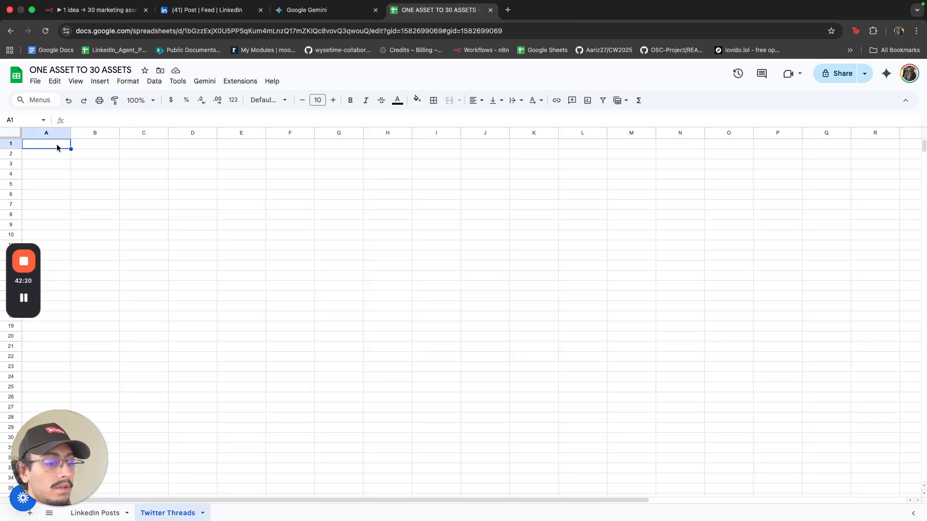
# Enter the headers Thread Number, Angle and Hook Tweet in cells A1–C1.
pyautogui.write('Thread Number')
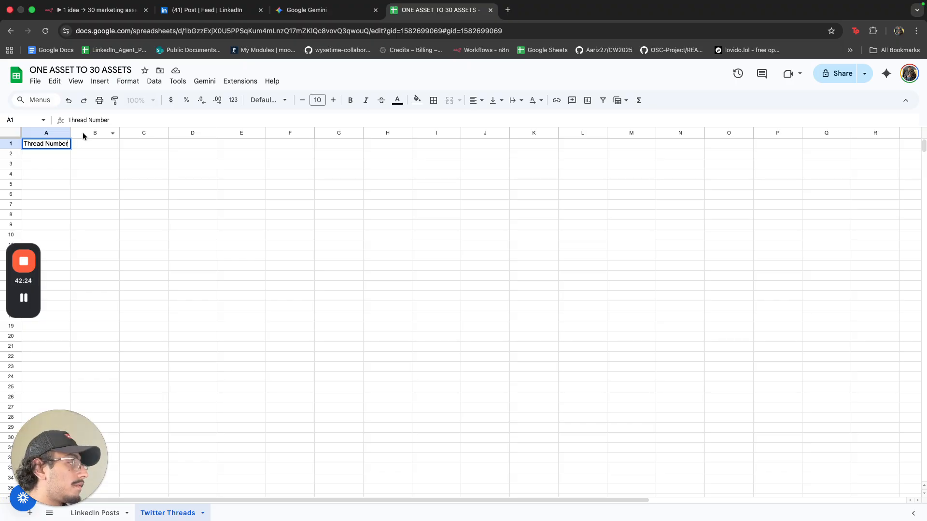
pyautogui.click(94, 10)
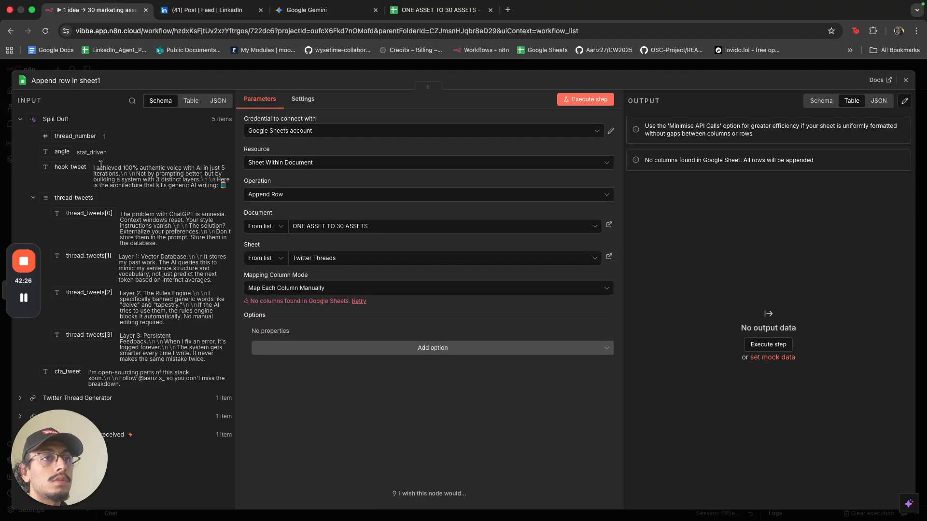
pyautogui.click(438, 10)
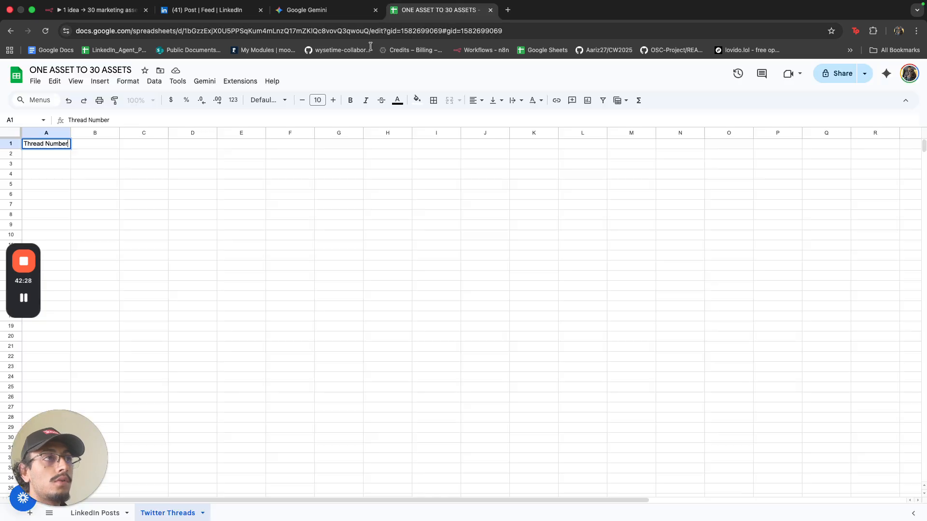
pyautogui.click(112, 146)
pyautogui.write('A')
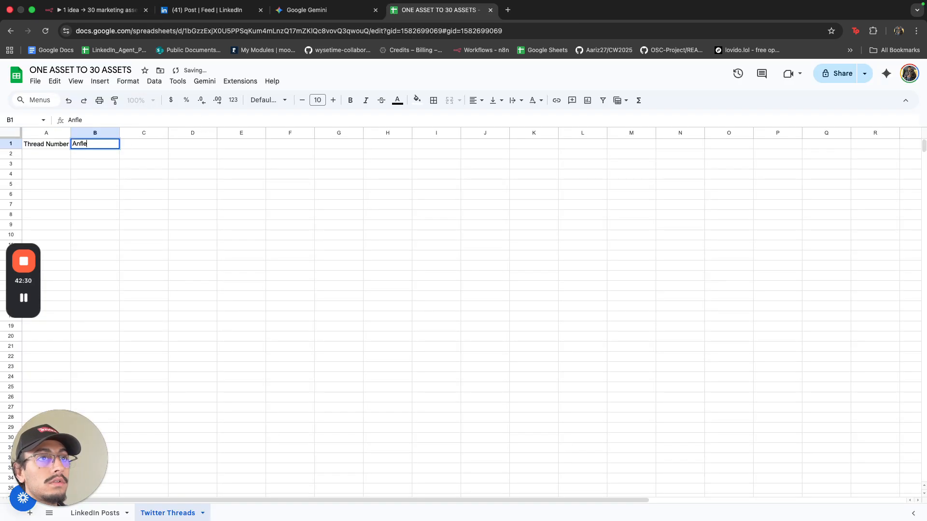
pyautogui.write('ng')
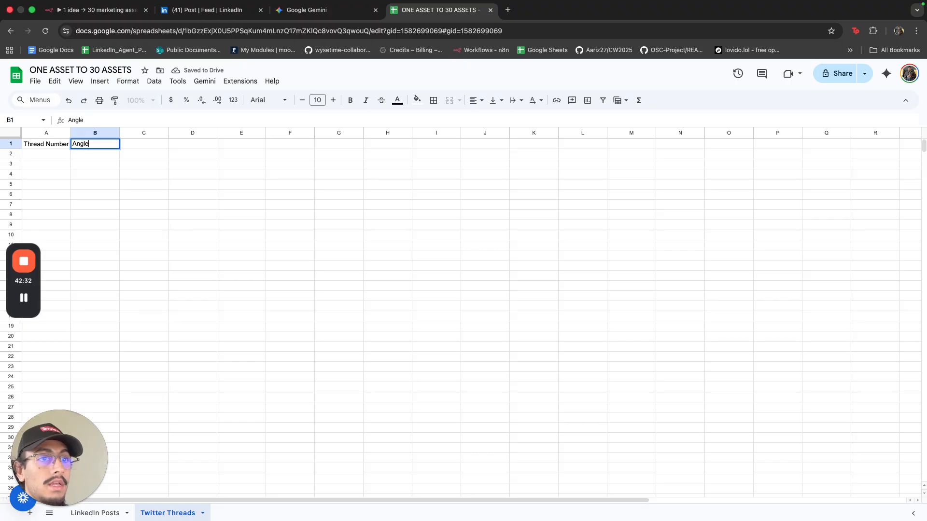
pyautogui.click(146, 143)
pyautogui.write('Hook')
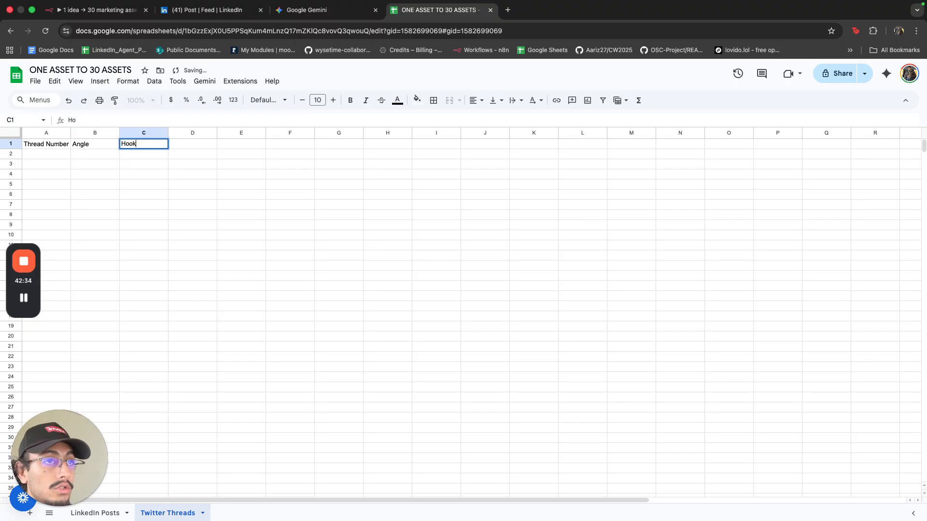
pyautogui.write(' Tweet')
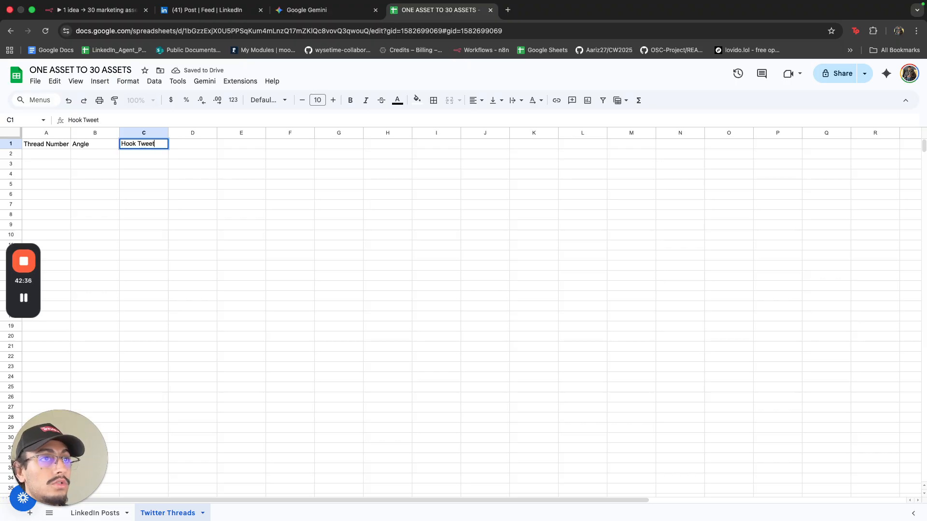
pyautogui.click(180, 143)
# Add the headers Thread Content and CTA Tweet in cells D1 and E1.
pyautogui.click(92, 10)
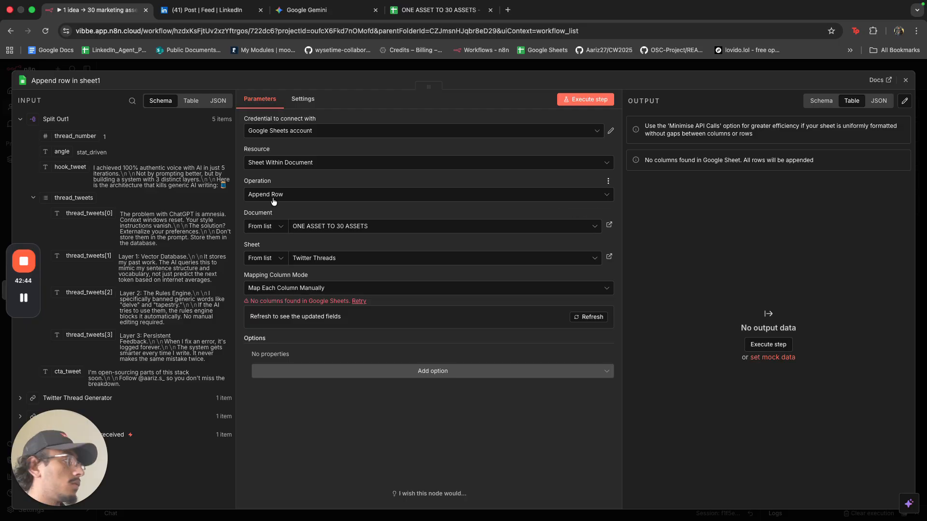
pyautogui.click(435, 9)
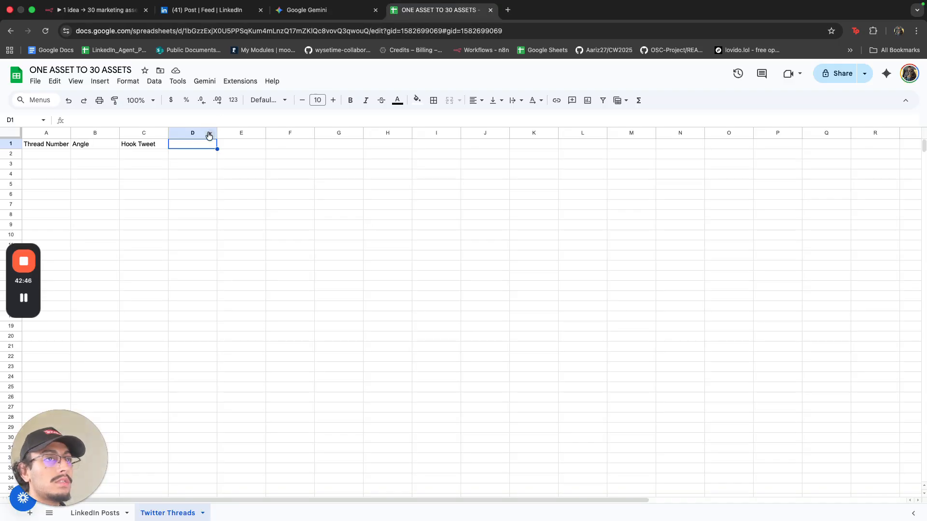
pyautogui.write('T')
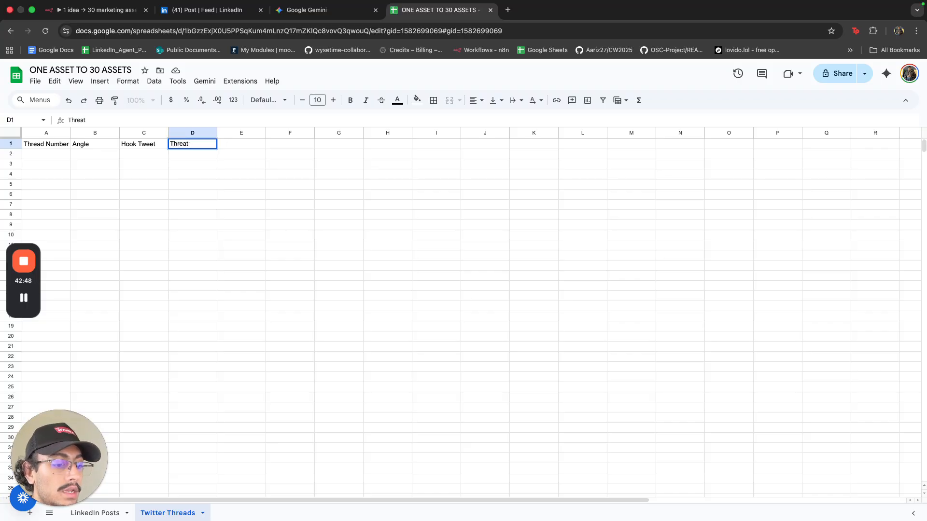
pyautogui.write('hread Content')
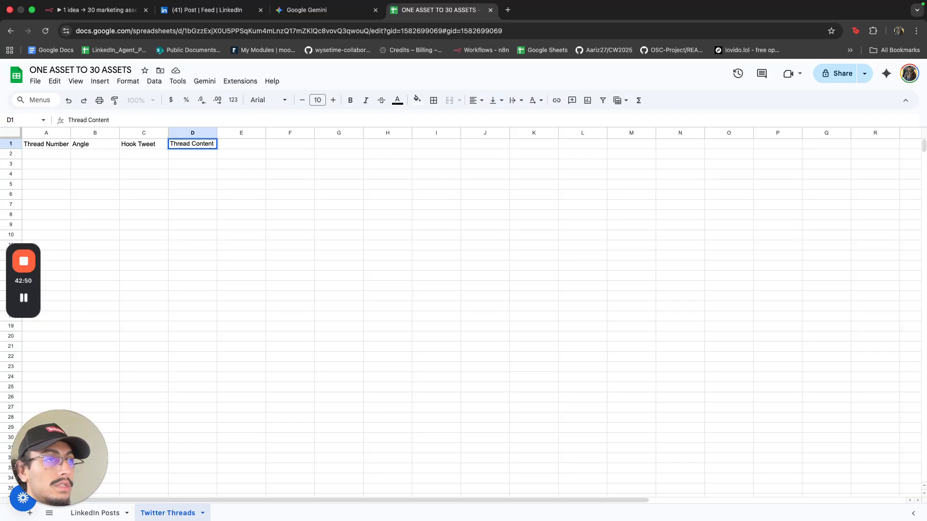
pyautogui.click(221, 148)
pyautogui.write('CTA tweet')
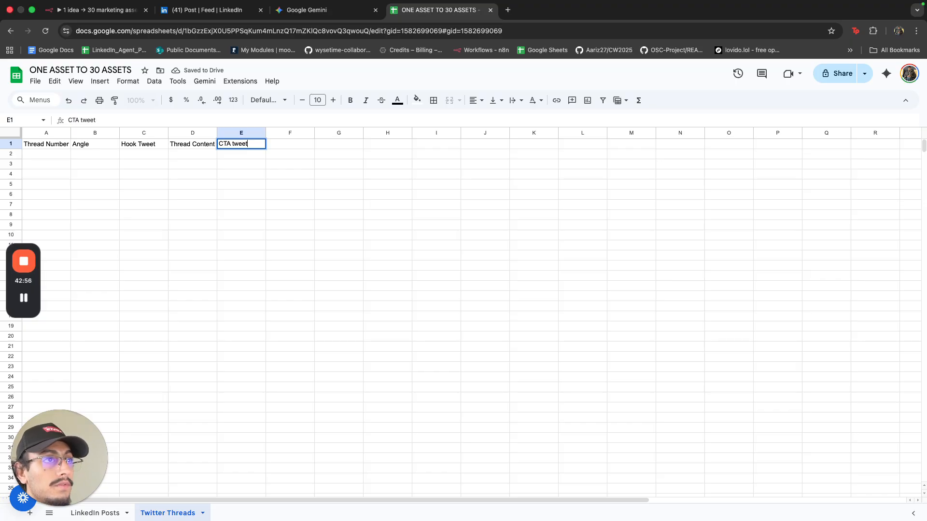
pyautogui.press('BackSpace')
pyautogui.press('BackSpace')
pyautogui.press('BackSpace')
pyautogui.press('BackSpace')
pyautogui.press('BackSpace')
pyautogui.press('BackSpace')
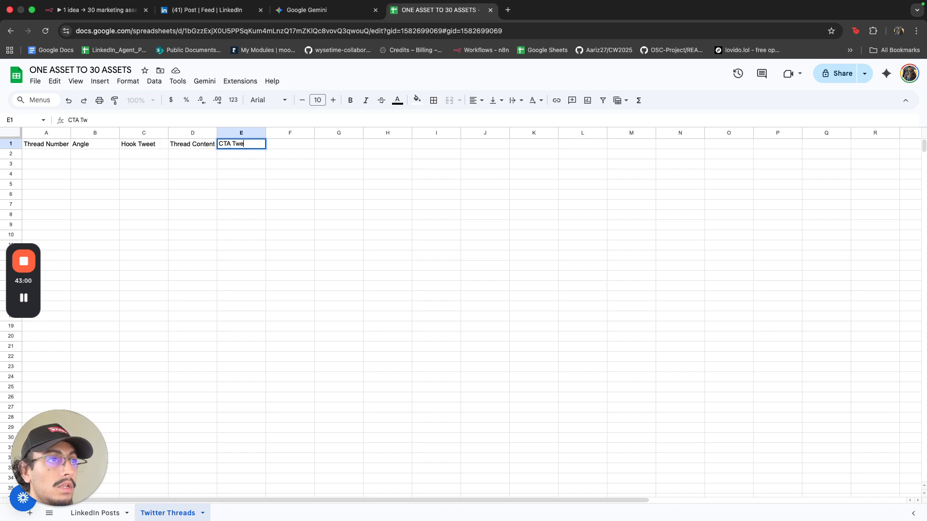
pyautogui.click(284, 197)
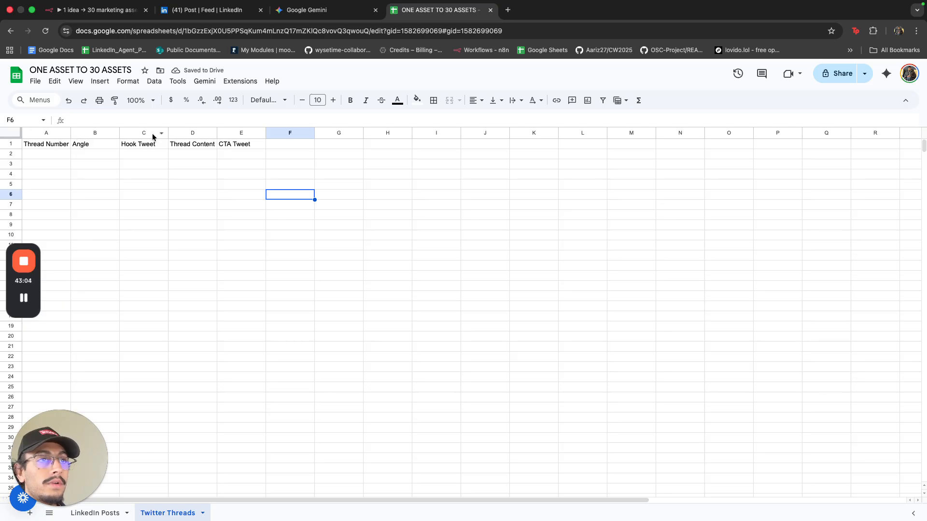
# Widen columns A–E and make the header row bold.
pyautogui.moveTo(168, 133); pyautogui.dragTo(583, 133)
pyautogui.moveTo(221, 132); pyautogui.dragTo(266, 133)
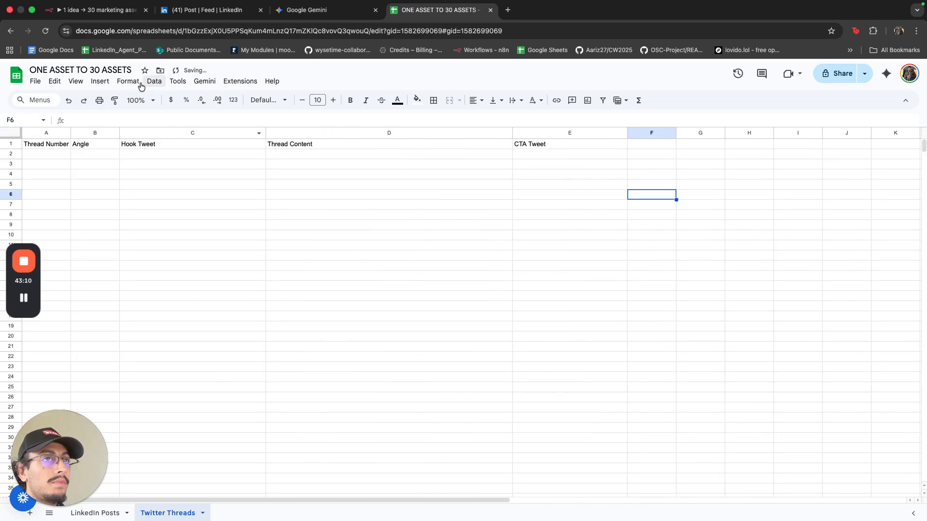
pyautogui.moveTo(120, 133); pyautogui.dragTo(247, 133)
pyautogui.click(265, 174)
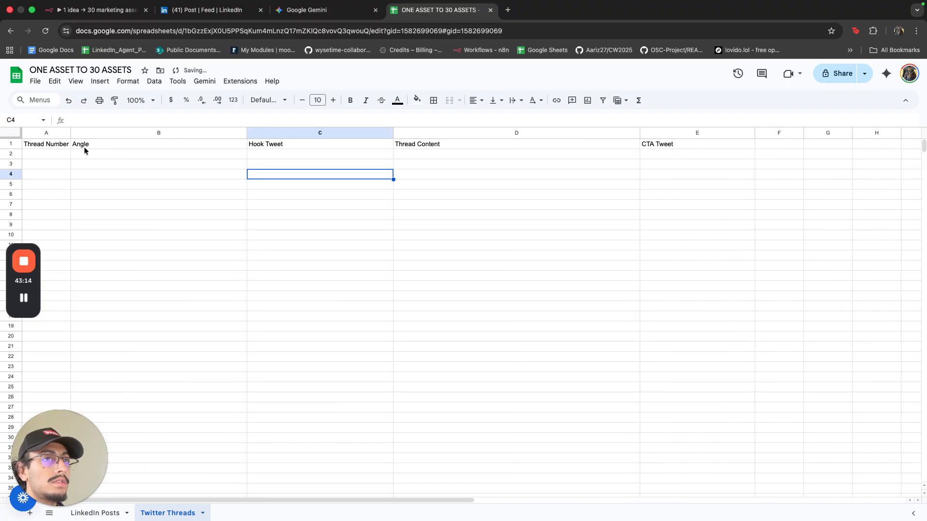
pyautogui.click(11, 144)
pyautogui.press('super+b')
pyautogui.click(161, 201)
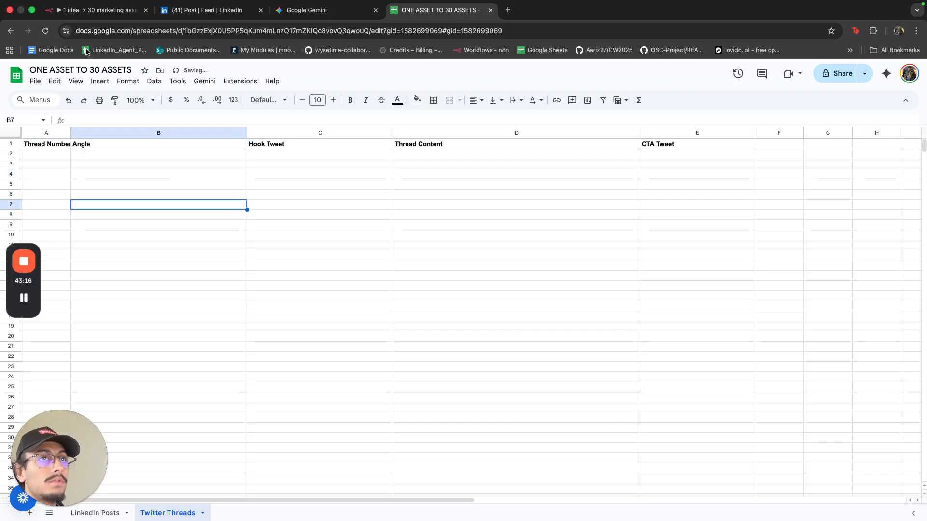
pyautogui.moveTo(71, 133); pyautogui.dragTo(115, 132)
pyautogui.click(187, 156)
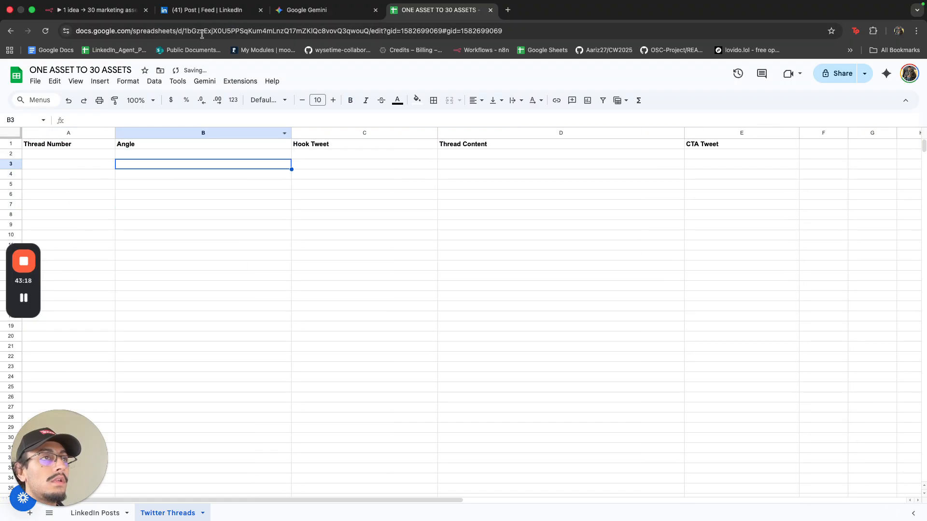
pyautogui.click(97, 10)
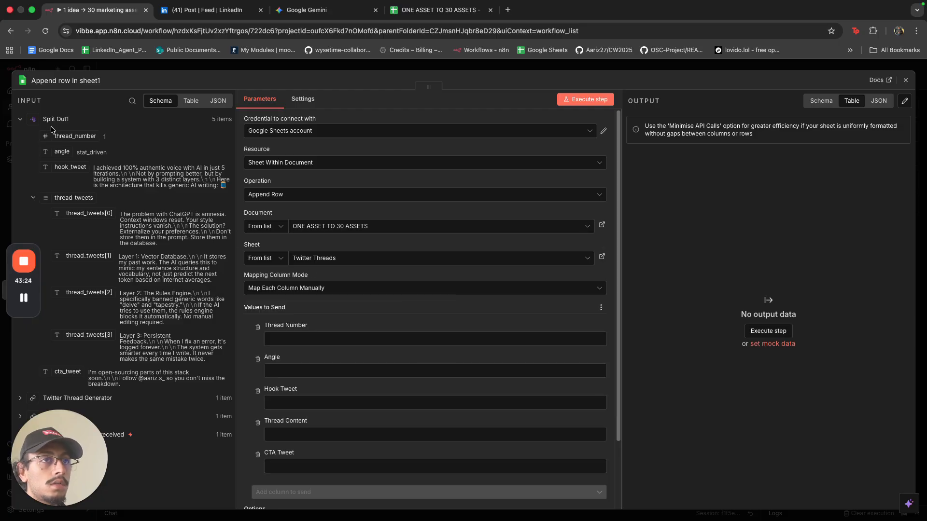
# Map thread_number, angle, hook_tweet and thread_tweets into the Thread Number, Angle, Hook Tweet and Thread Content columns.
pyautogui.moveTo(51, 134); pyautogui.dragTo(290, 339)
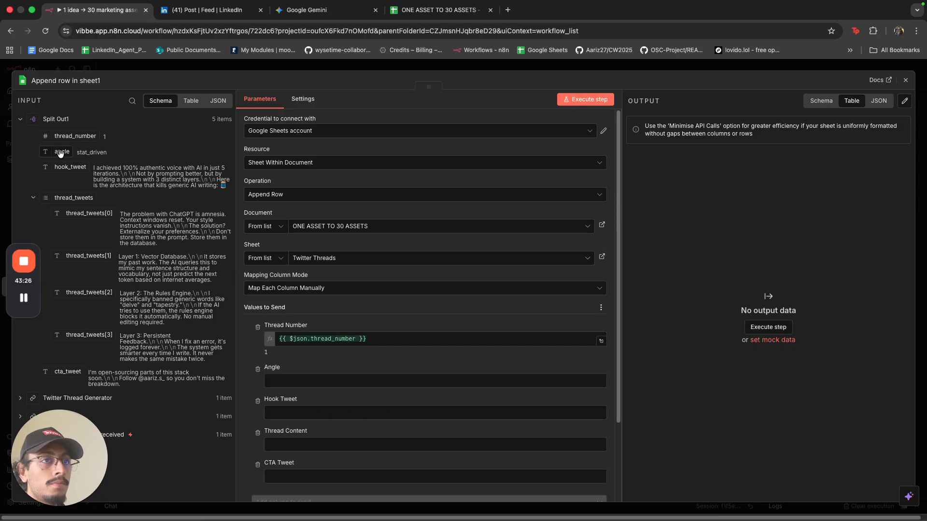
pyautogui.moveTo(61, 151); pyautogui.dragTo(285, 381)
pyautogui.scroll(-1, 285, 332)
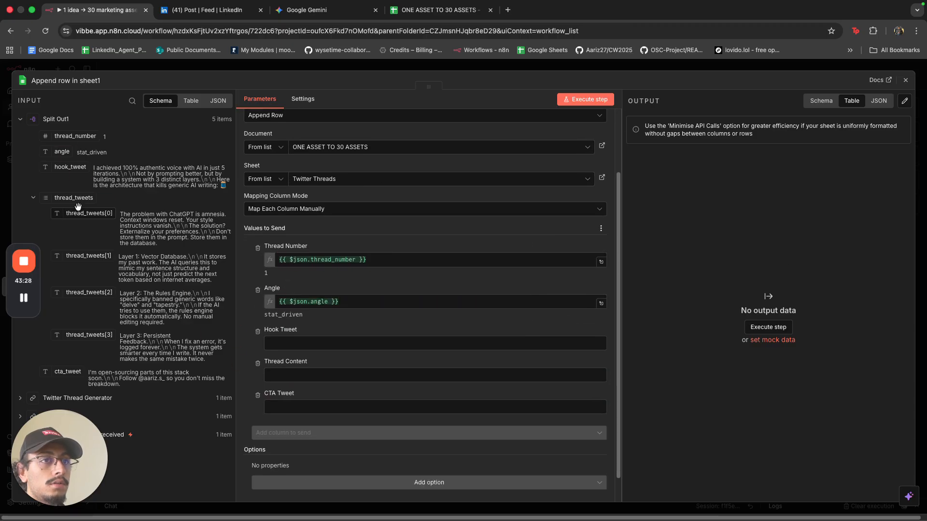
pyautogui.moveTo(70, 167); pyautogui.dragTo(274, 341)
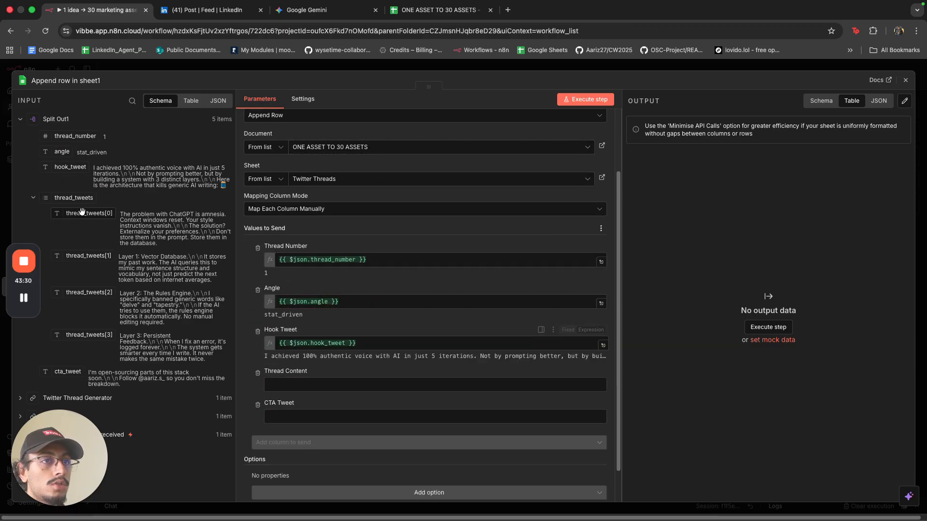
pyautogui.moveTo(73, 198); pyautogui.dragTo(289, 375)
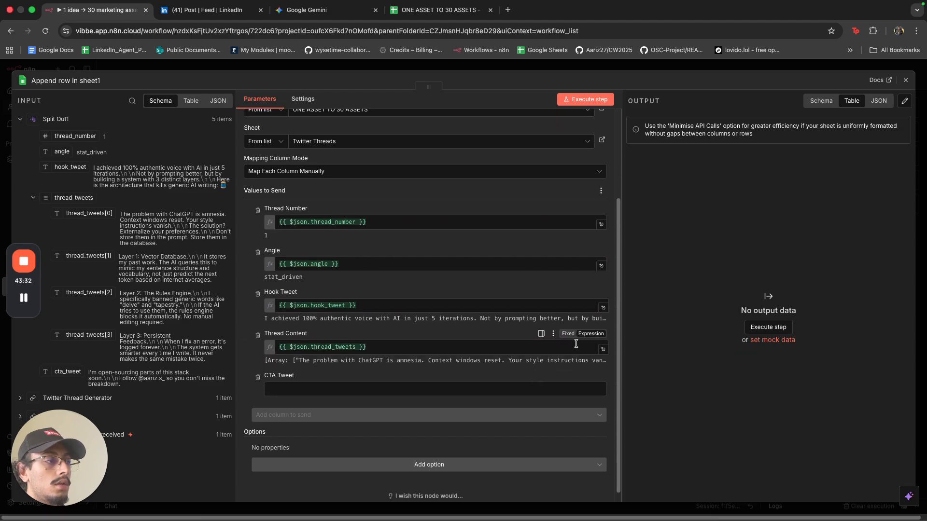
pyautogui.click(602, 350)
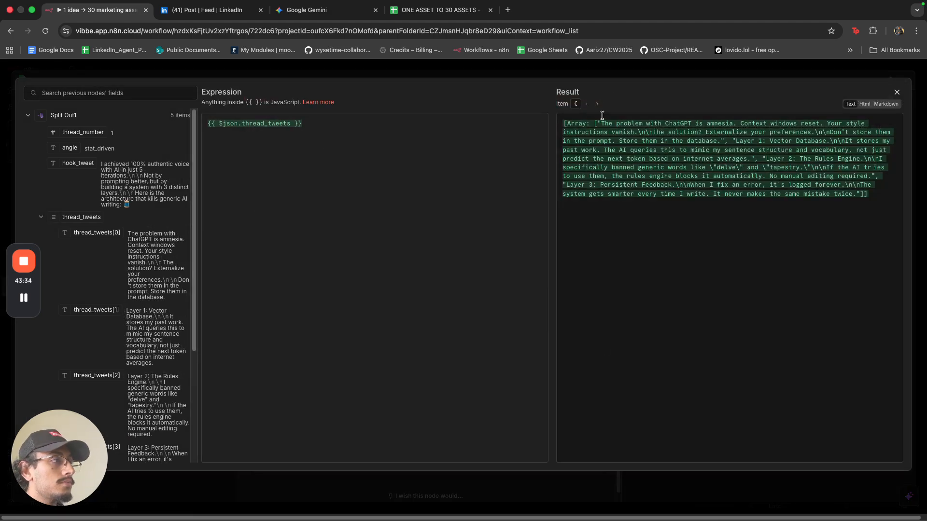
pyautogui.moveTo(568, 124); pyautogui.dragTo(835, 190)
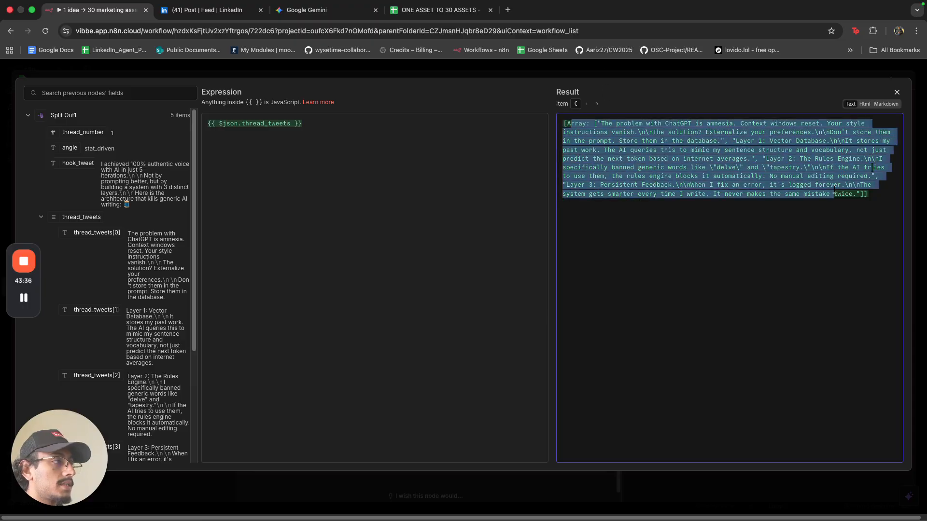
pyautogui.click(650, 80)
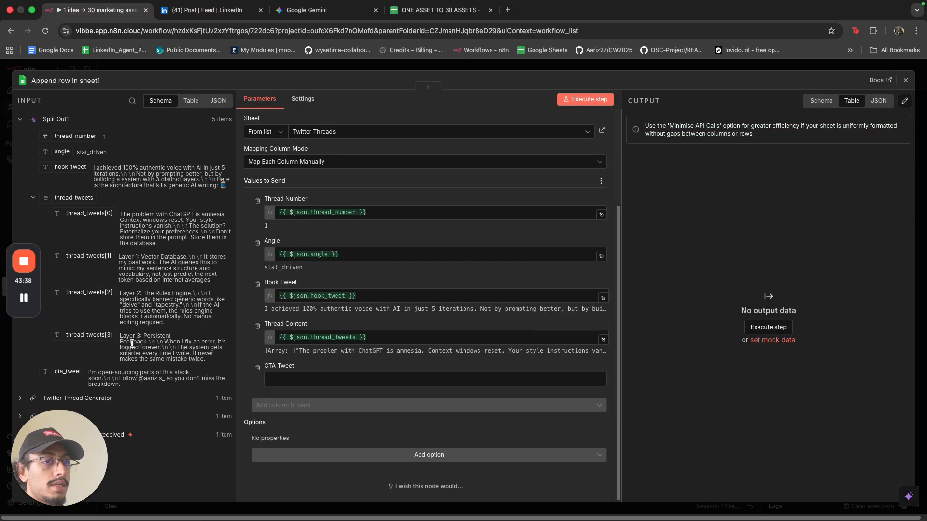
# Map cta_tweet into CTA Tweet and run the step, appending five thread rows to the sheet.
pyautogui.moveTo(79, 367); pyautogui.dragTo(338, 379)
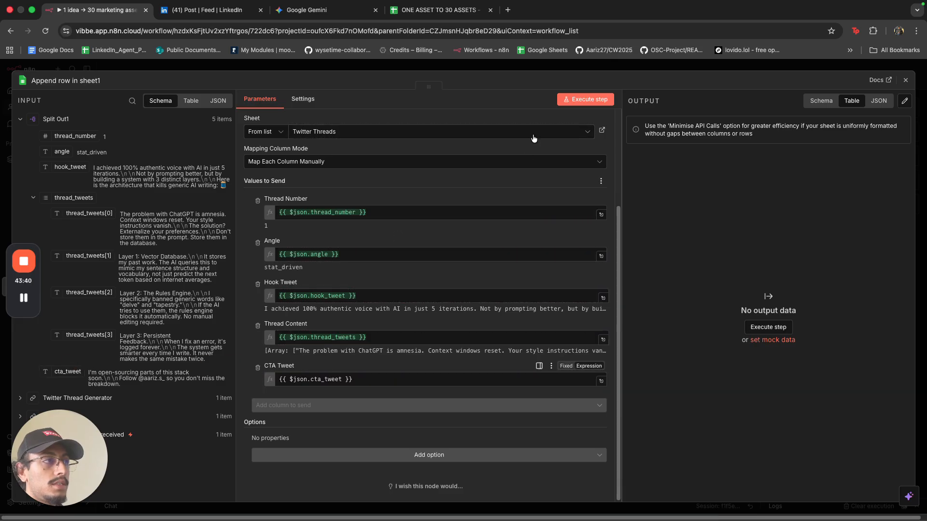
pyautogui.click(534, 67)
pyautogui.click(510, 357)
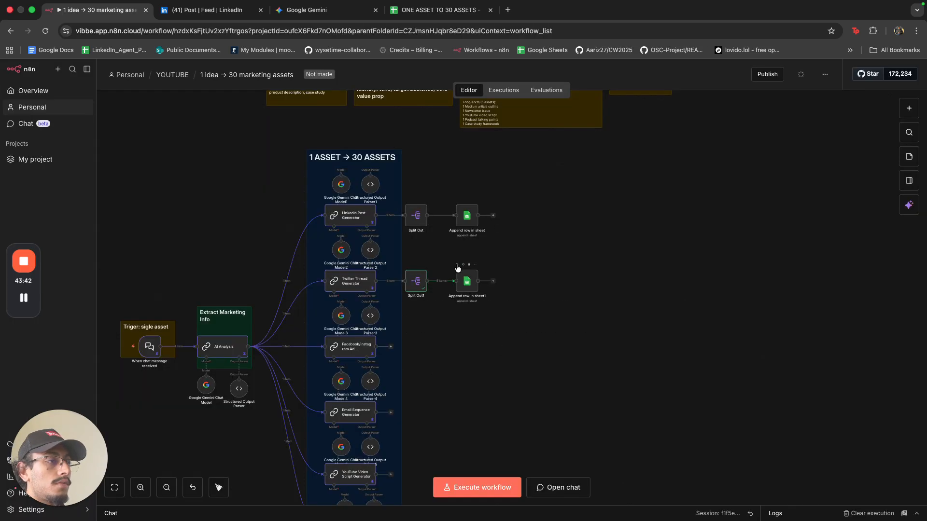
pyautogui.click(457, 266)
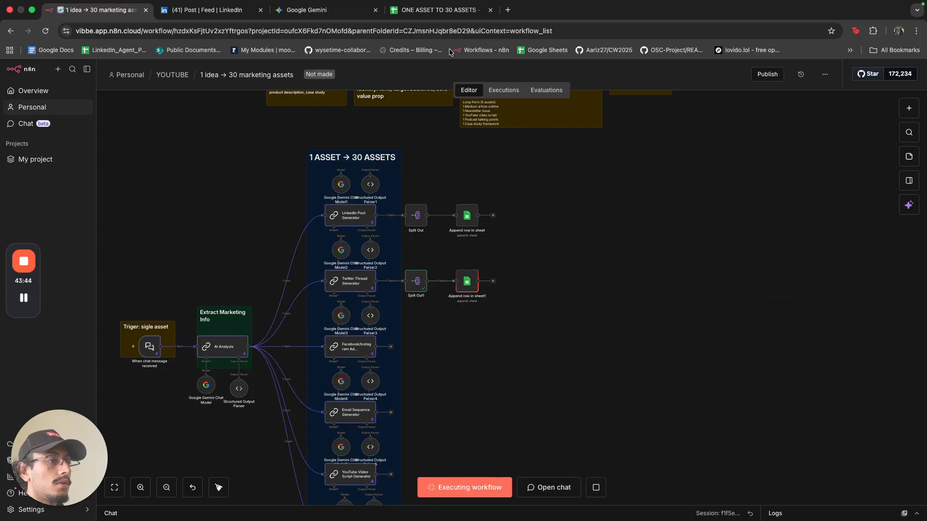
pyautogui.click(446, 19)
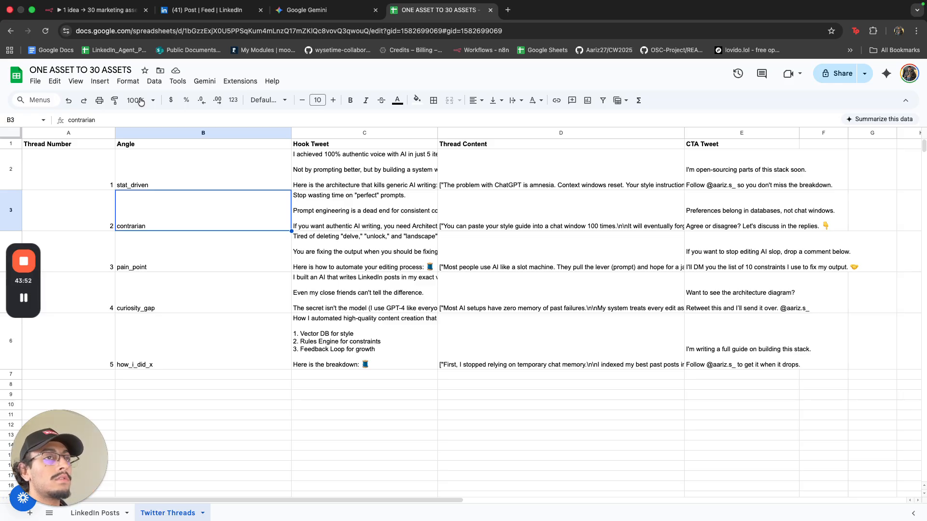
# Resize columns B–D and set every cell to top alignment with text wrapping.
pyautogui.moveTo(291, 133); pyautogui.dragTo(172, 133)
pyautogui.moveTo(317, 133); pyautogui.dragTo(480, 133)
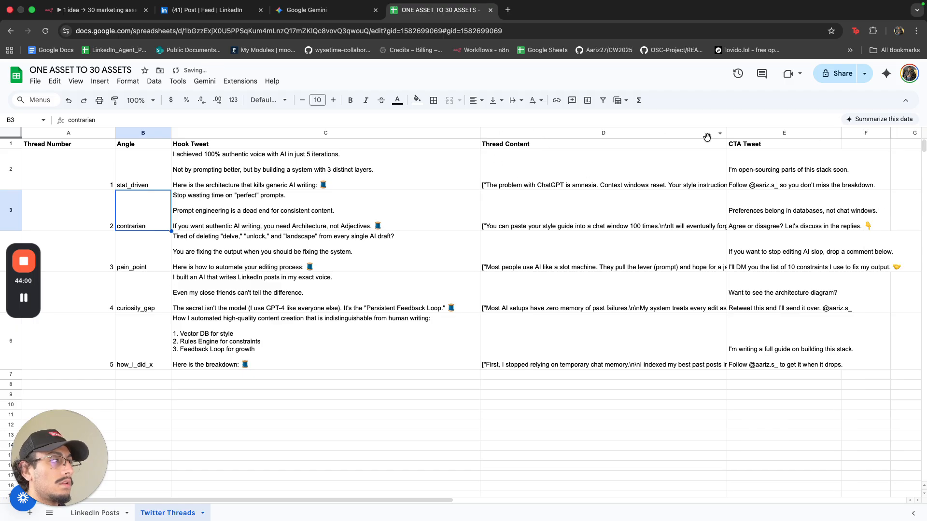
pyautogui.moveTo(726, 134); pyautogui.dragTo(676, 133)
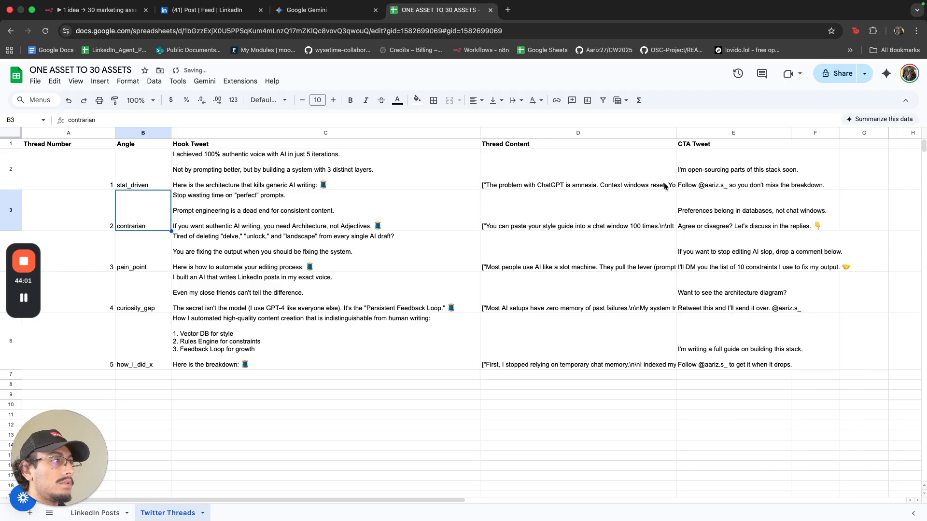
pyautogui.click(11, 133)
pyautogui.click(127, 81)
pyautogui.moveTo(164, 153)
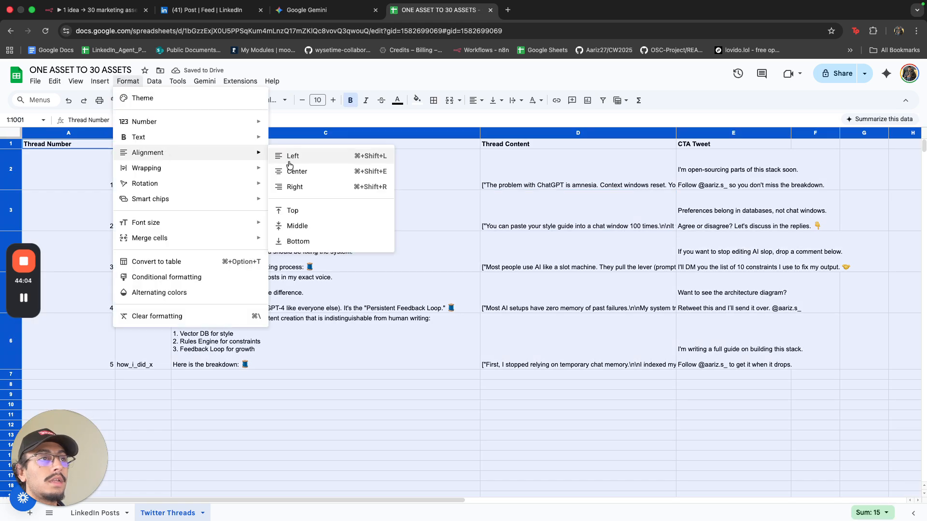
pyautogui.click(312, 210)
pyautogui.click(128, 81)
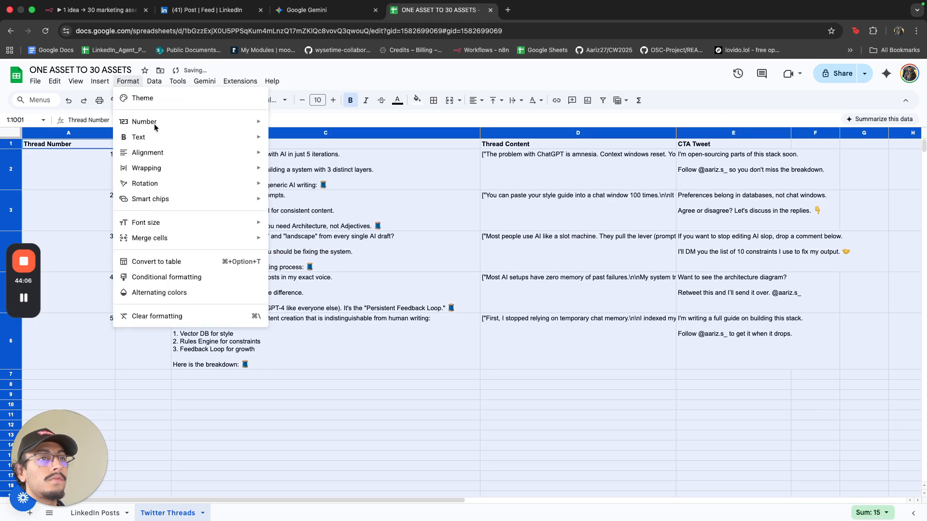
pyautogui.moveTo(209, 169)
pyautogui.click(304, 187)
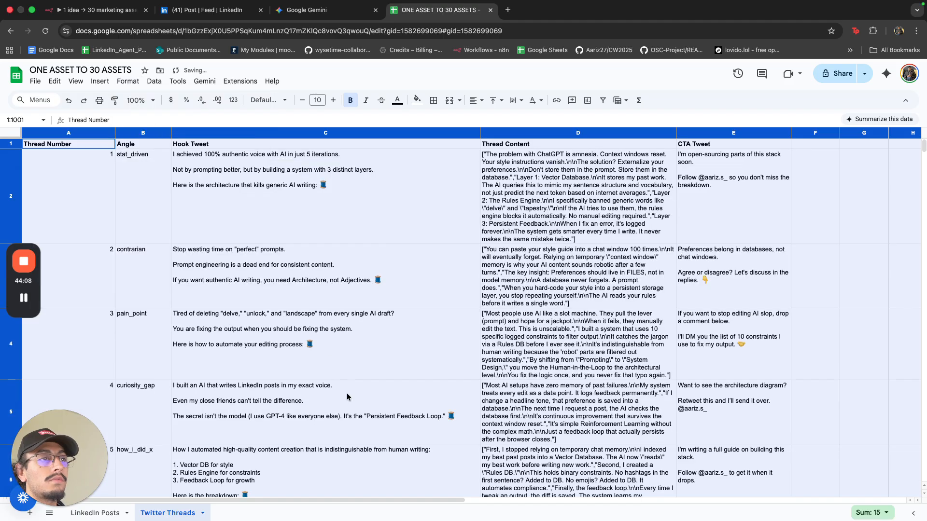
# Review the full thread content in cell D2, then go back to n8n.
pyautogui.click(353, 357)
pyautogui.click(525, 190)
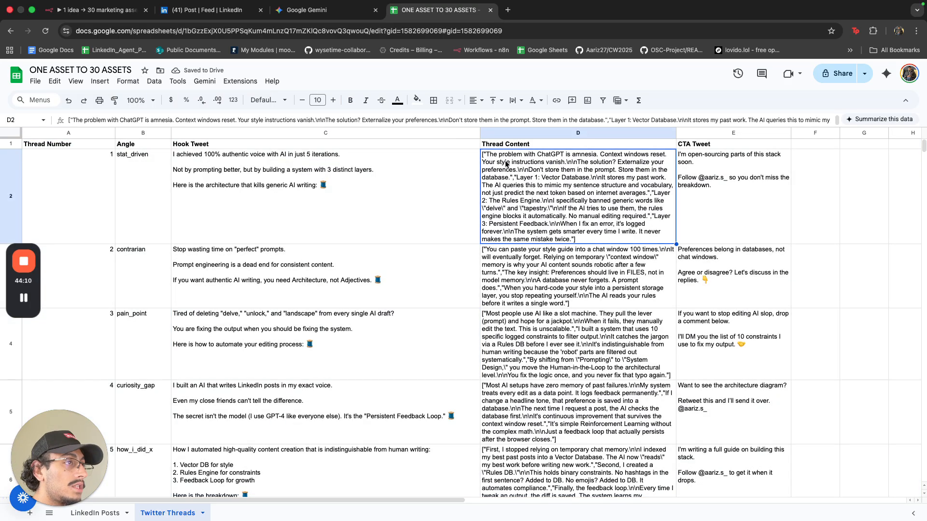
pyautogui.doubleClick(491, 155)
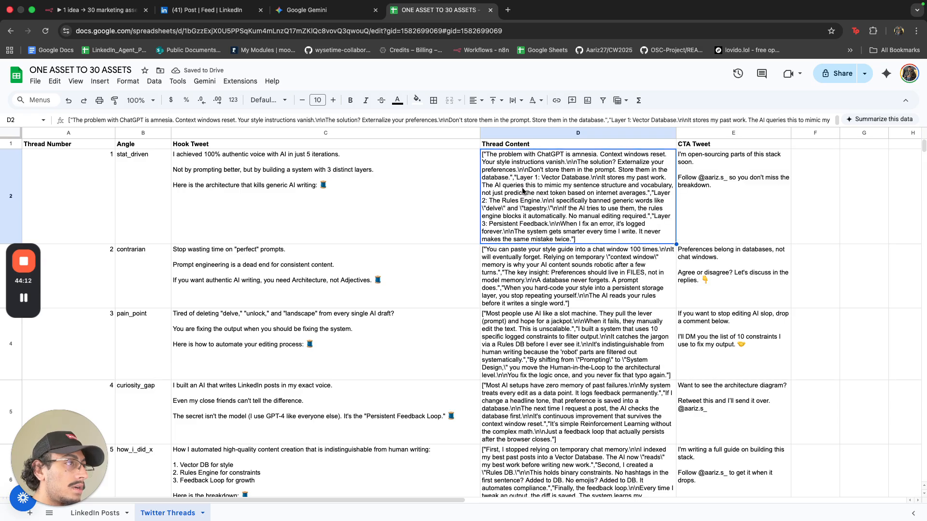
pyautogui.press('Return')
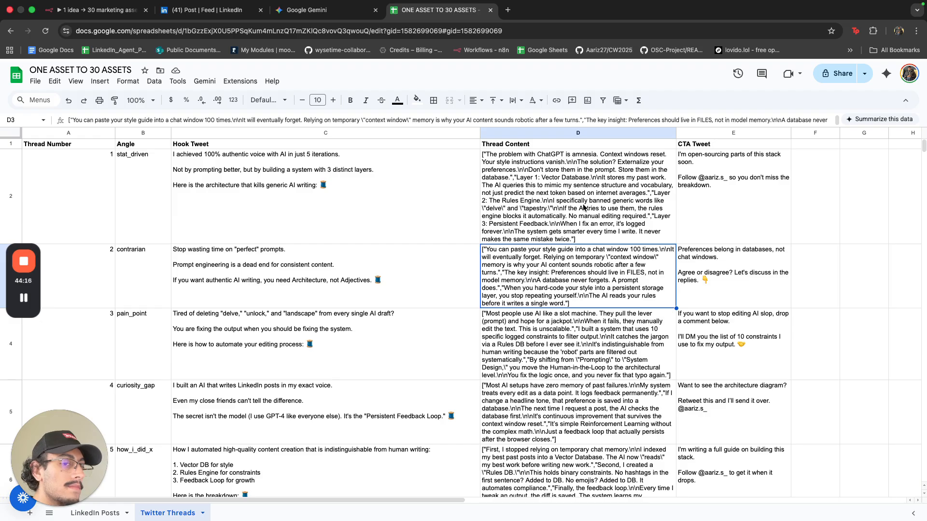
pyautogui.scroll(-3, 581, 256)
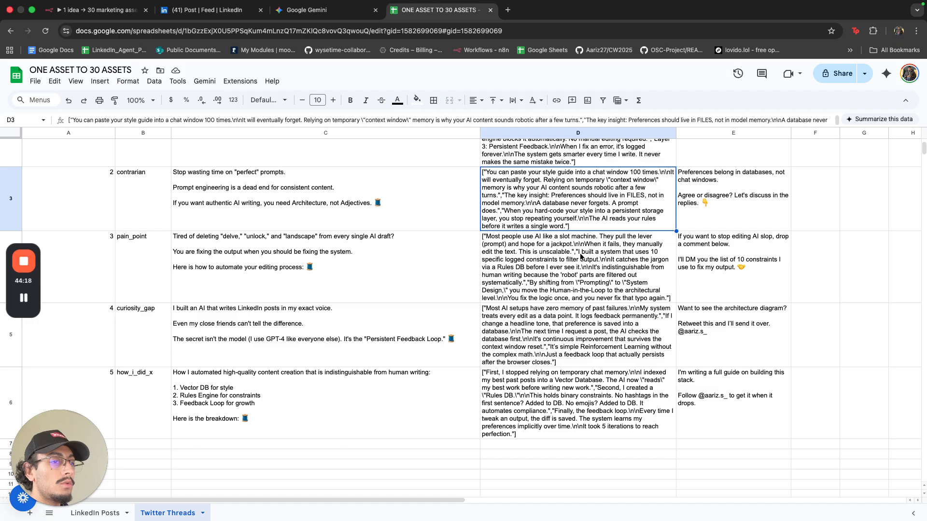
pyautogui.scroll(3, 533, 269)
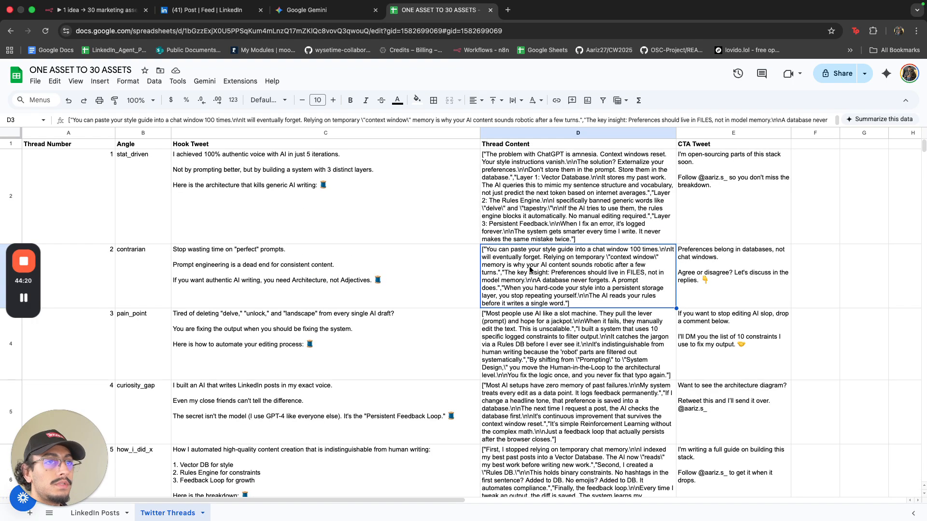
pyautogui.press('super+1')
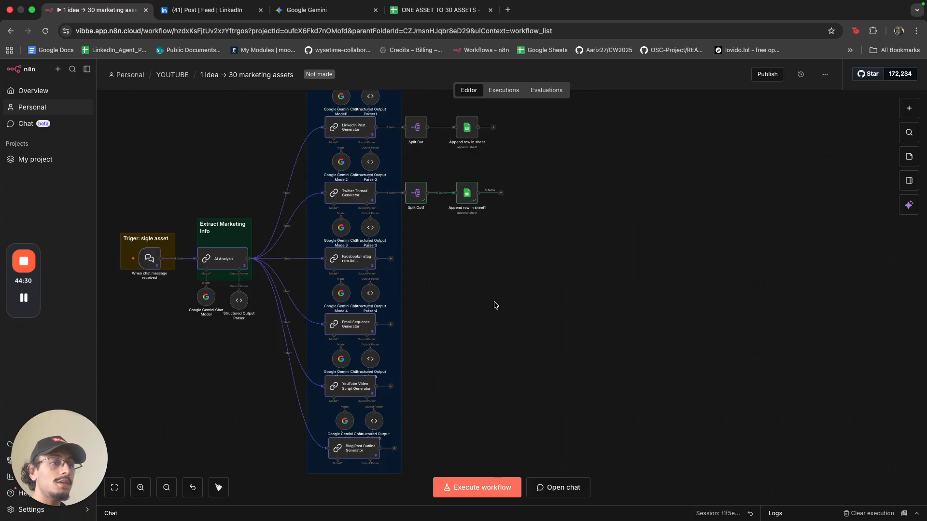
# Add a Merge node to the workflow canvas beside the sheet steps.
pyautogui.click(376, 505)
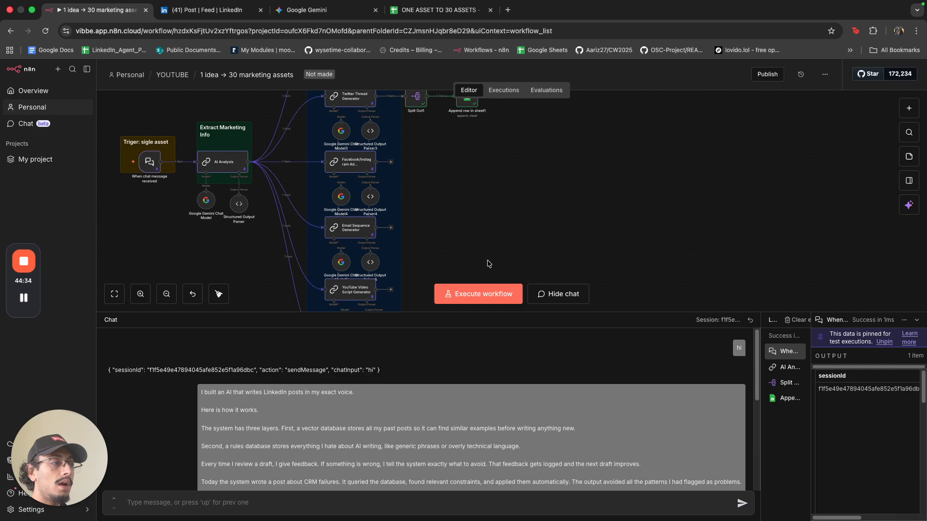
pyautogui.moveTo(477, 313); pyautogui.dragTo(477, 451)
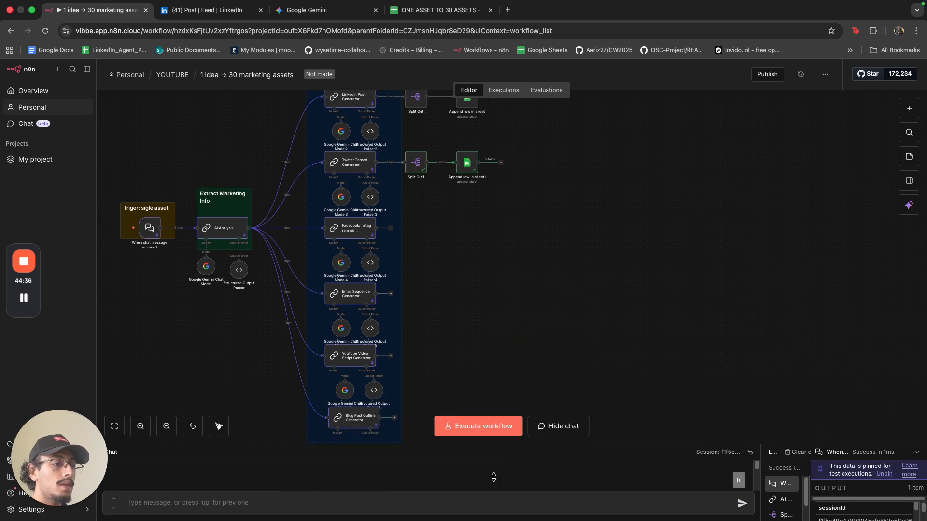
pyautogui.click(914, 452)
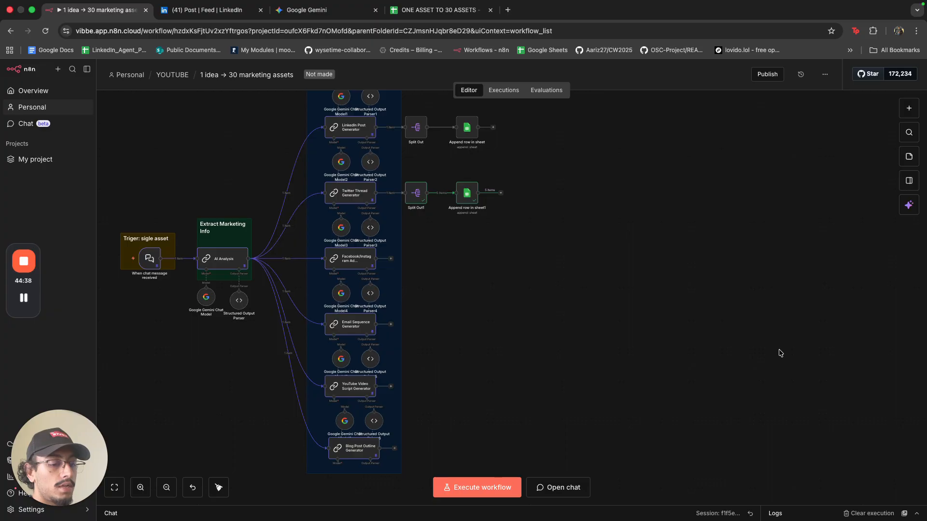
pyautogui.press('Tab')
pyautogui.write('megr')
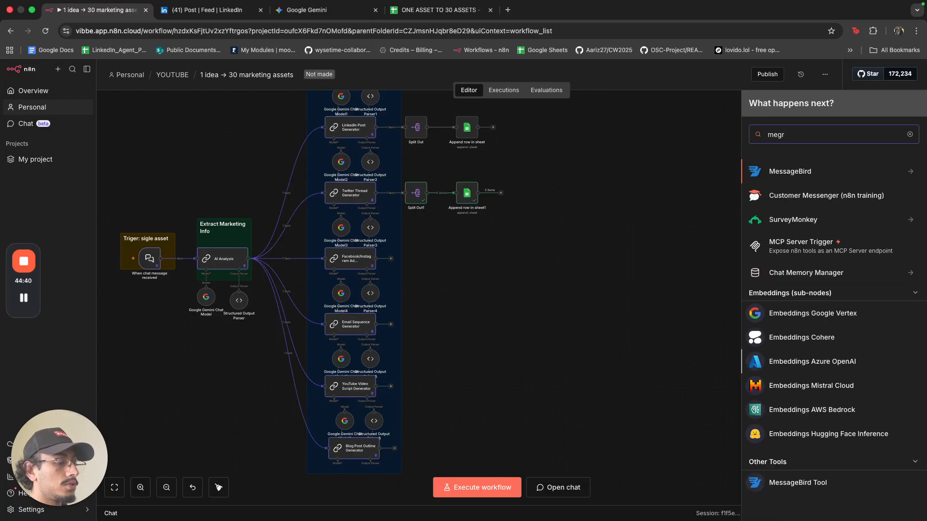
pyautogui.press('BackSpace')
pyautogui.press('BackSpace')
pyautogui.write('r')
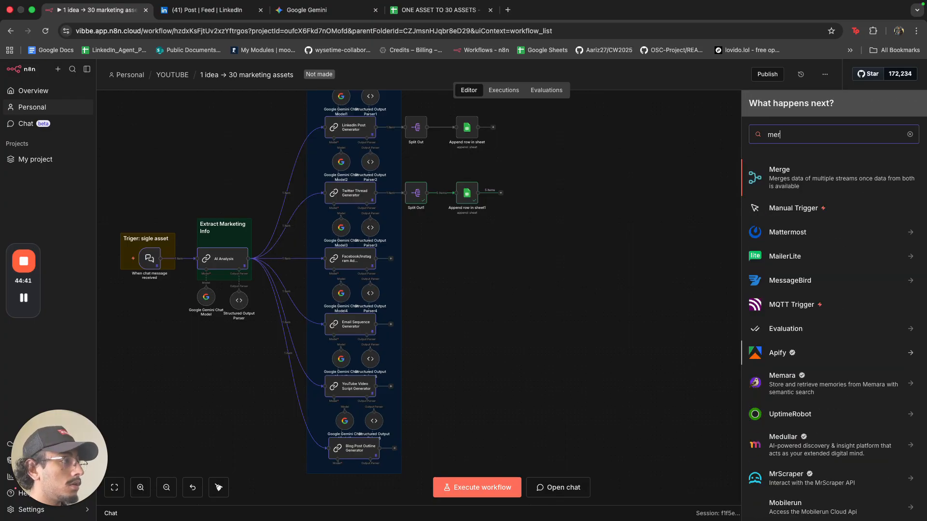
pyautogui.click(780, 175)
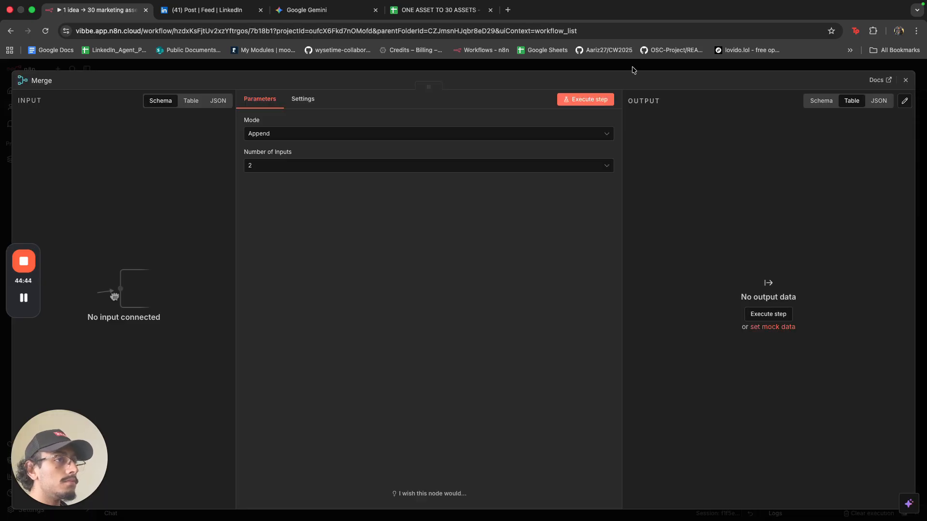
pyautogui.click(634, 70)
pyautogui.moveTo(829, 381); pyautogui.dragTo(775, 326)
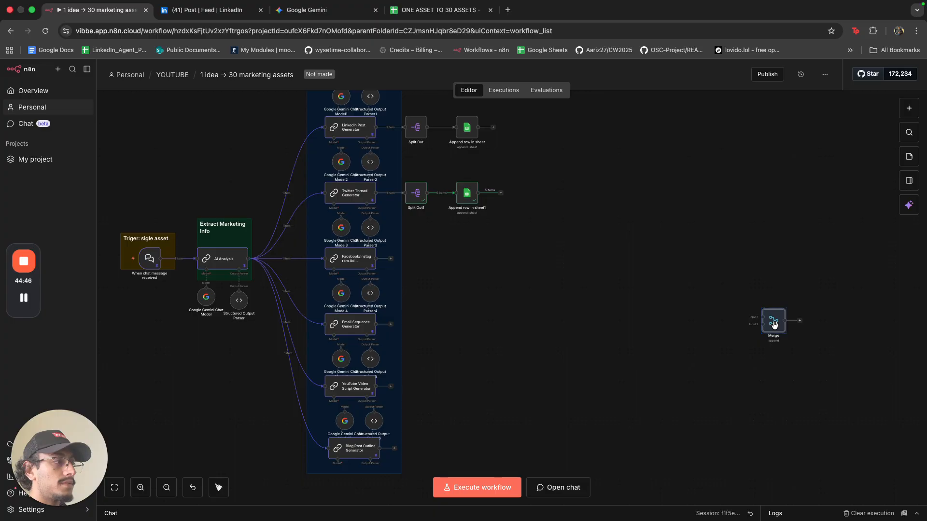
# Set the Merge node to 6 inputs and connect the LinkedIn and Twitter appends to inputs 1 and 2.
pyautogui.doubleClick(773, 326)
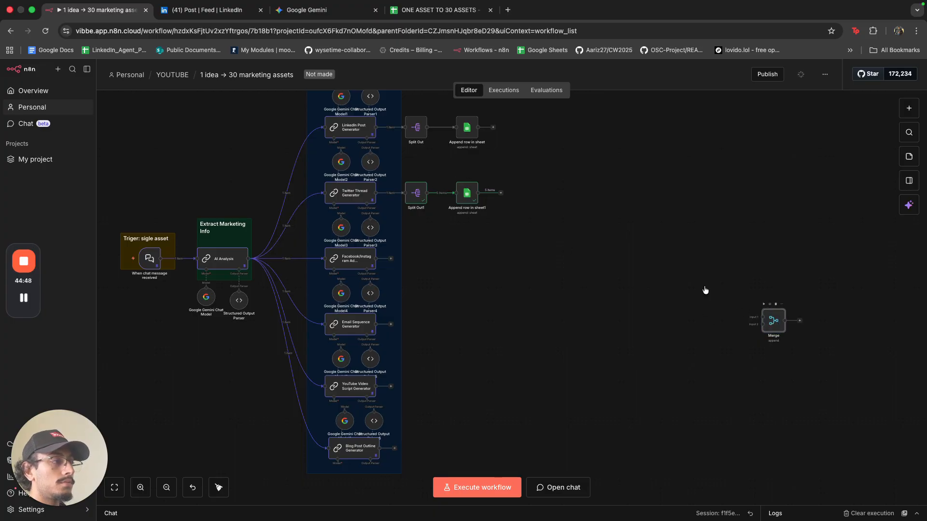
pyautogui.click(414, 168)
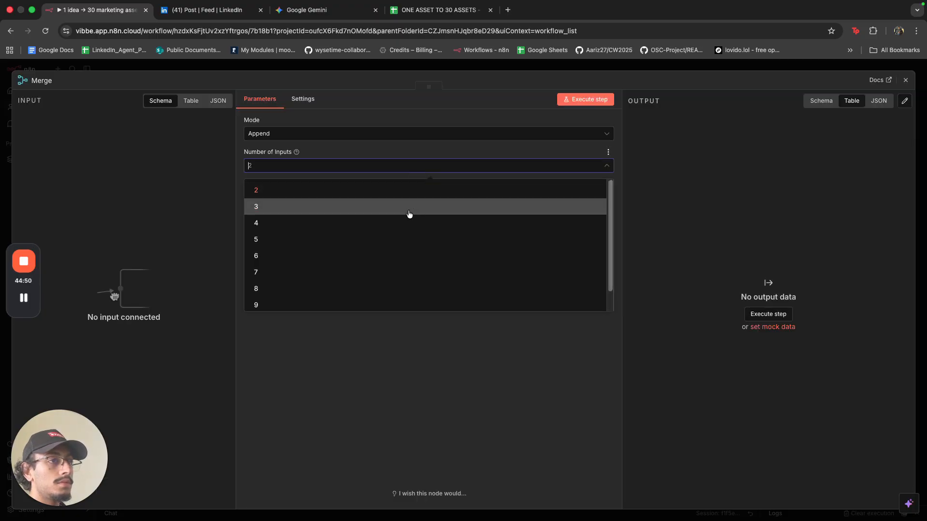
pyautogui.click(400, 268)
pyautogui.click(548, 68)
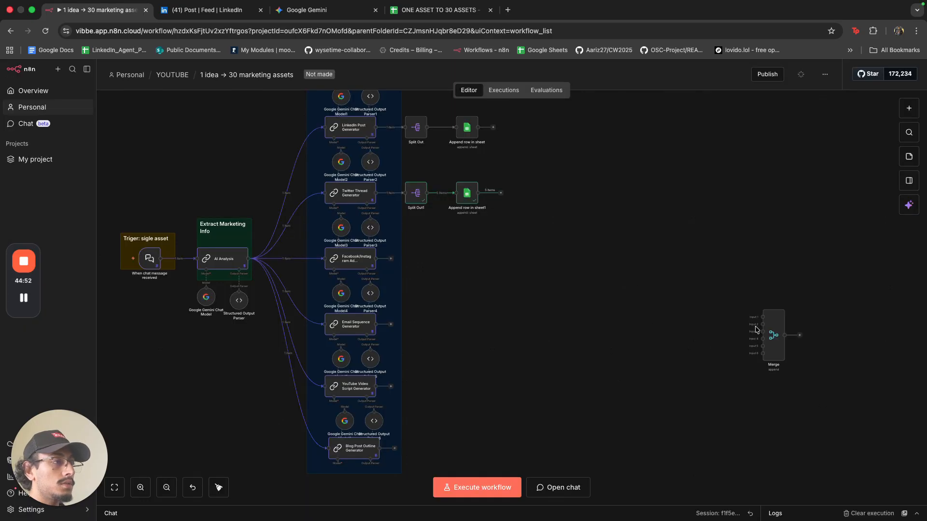
pyautogui.moveTo(767, 328); pyautogui.dragTo(746, 281)
pyautogui.moveTo(494, 129); pyautogui.dragTo(738, 270)
pyautogui.moveTo(500, 193); pyautogui.dragTo(739, 277)
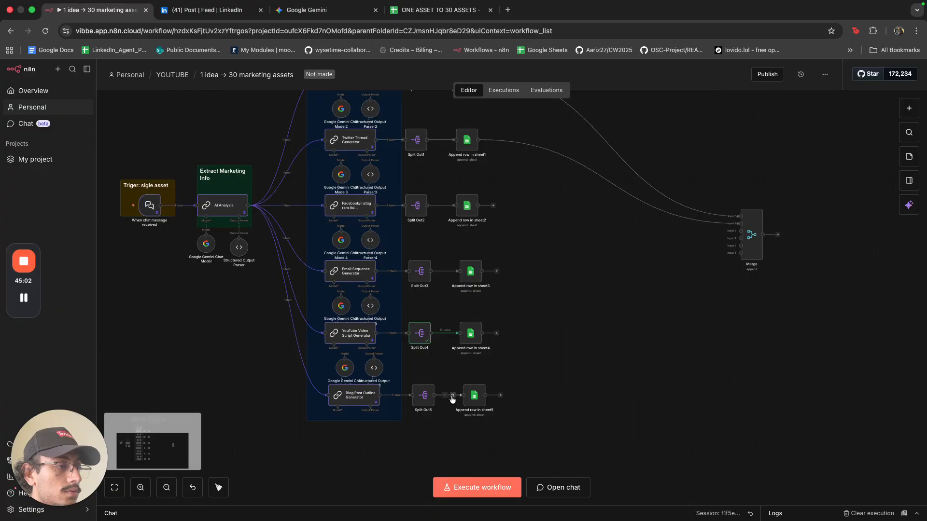
# Run Split Out5 and point Append row in sheet5 at the Blog sheet.
pyautogui.click(413, 379)
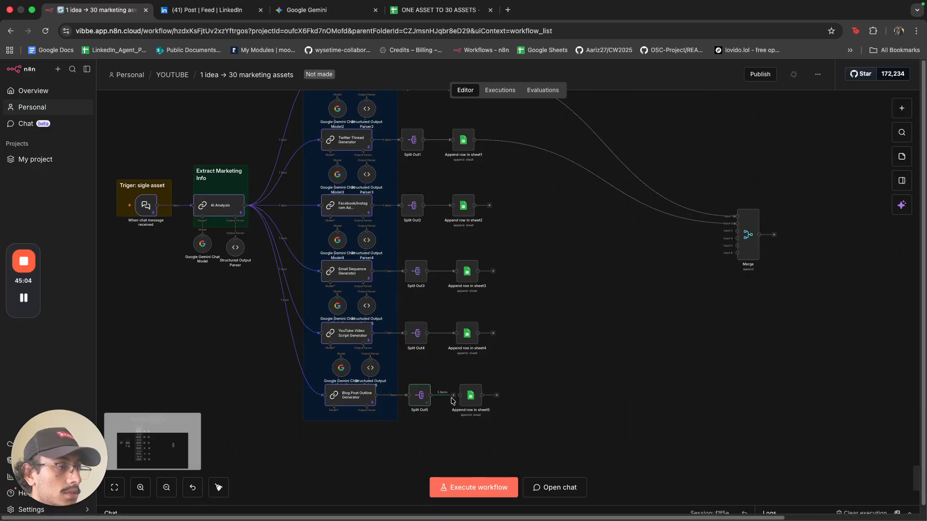
pyautogui.doubleClick(473, 397)
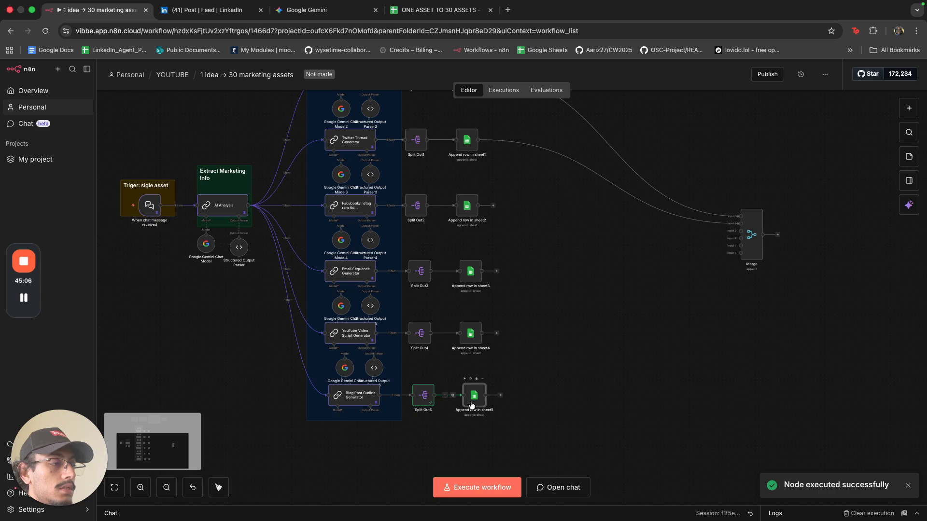
pyautogui.click(362, 257)
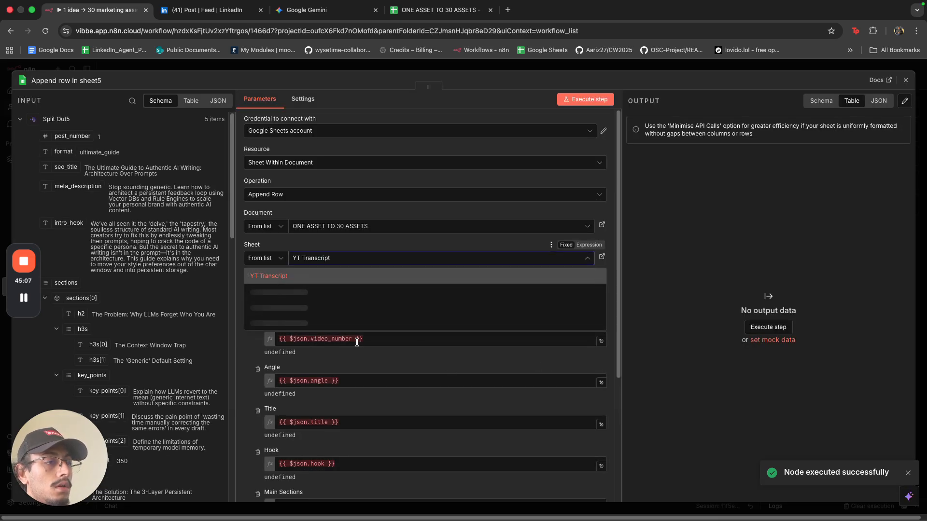
pyautogui.click(334, 353)
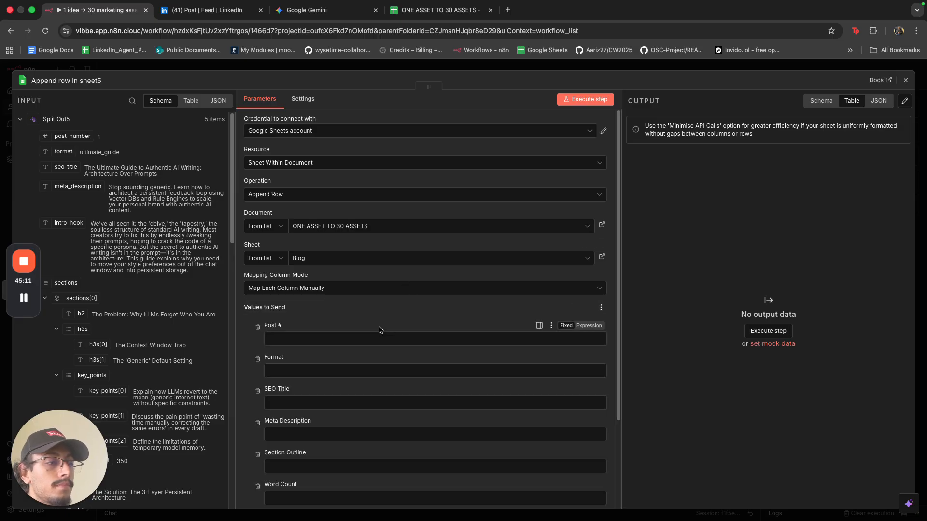
# Map post_number, format, seo_title, meta_description, sections and conclusion onto the Blog columns.
pyautogui.moveTo(71, 136); pyautogui.dragTo(294, 338)
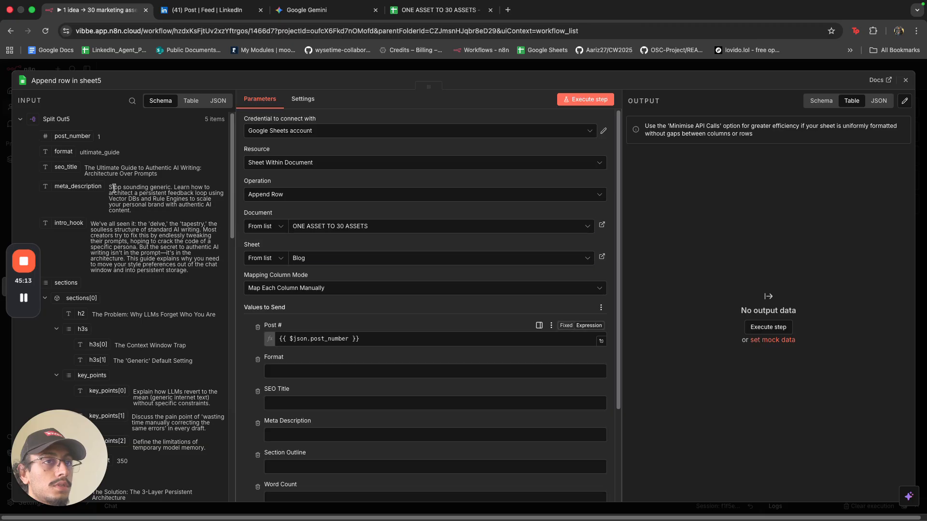
pyautogui.scroll(-2, 281, 381)
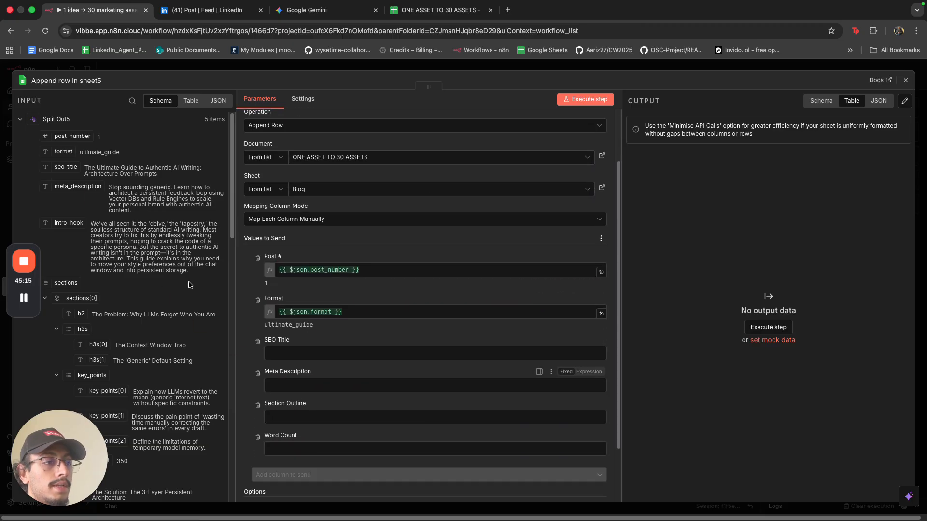
pyautogui.moveTo(68, 169); pyautogui.dragTo(290, 354)
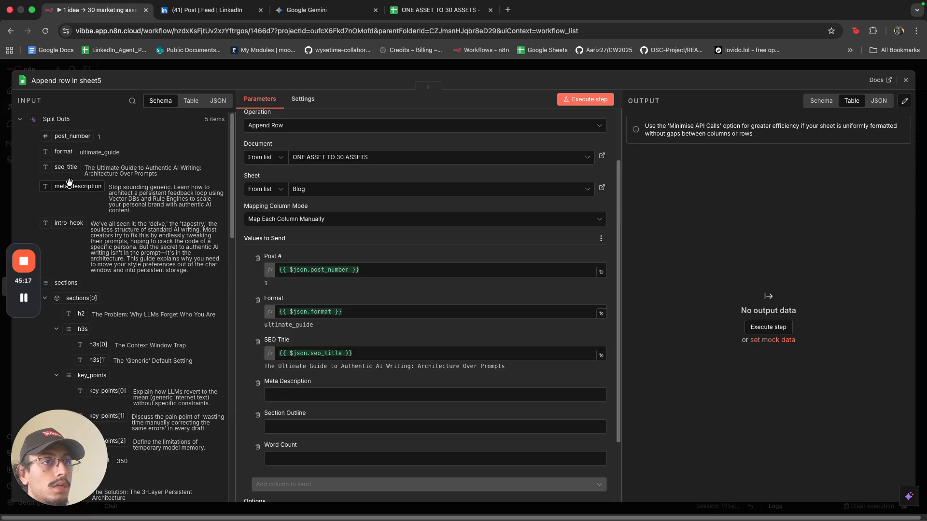
pyautogui.moveTo(77, 186); pyautogui.dragTo(309, 393)
pyautogui.scroll(-2, 309, 393)
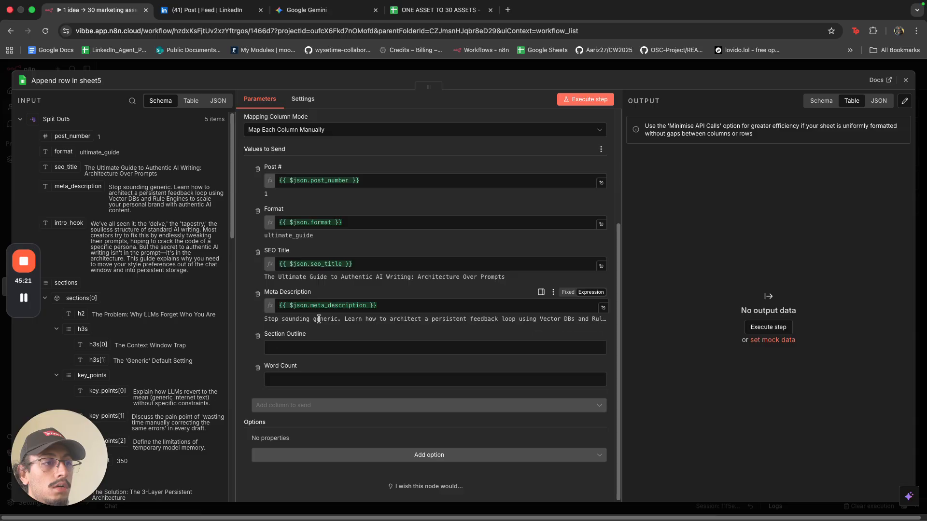
pyautogui.scroll(-10, 190, 351)
pyautogui.scroll(-5, 190, 351)
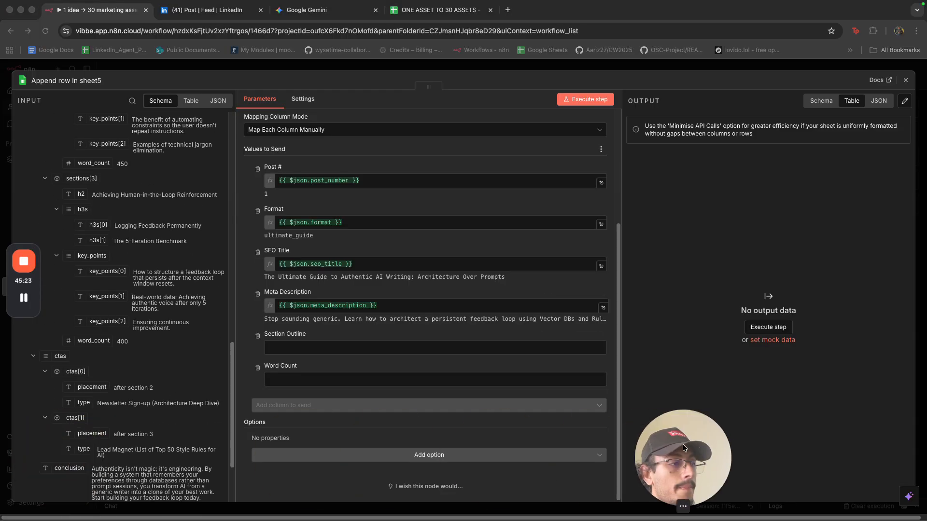
pyautogui.scroll(-3, 180, 356)
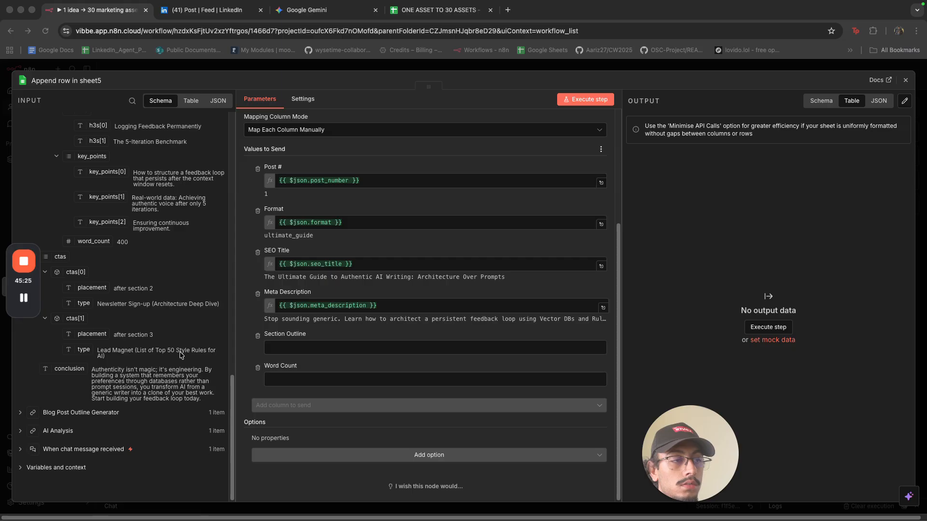
pyautogui.scroll(15, 184, 354)
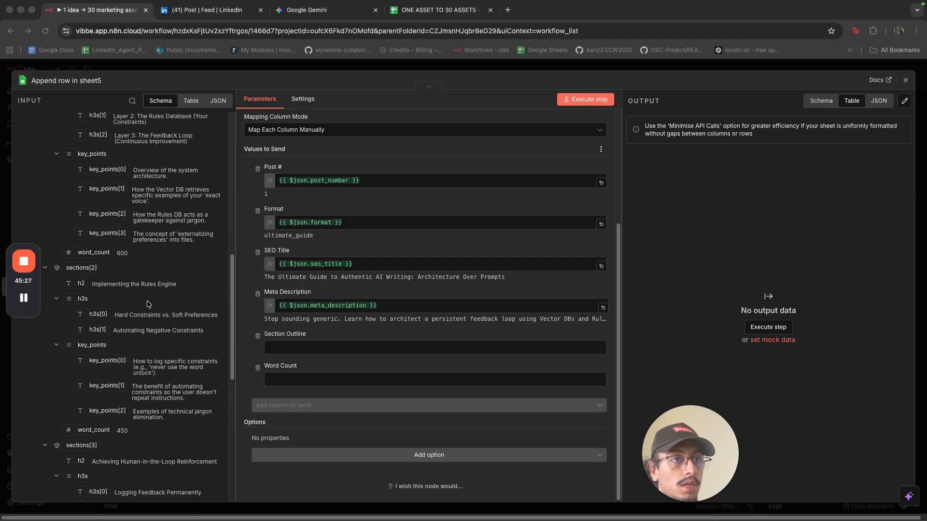
pyautogui.scroll(3, 140, 294)
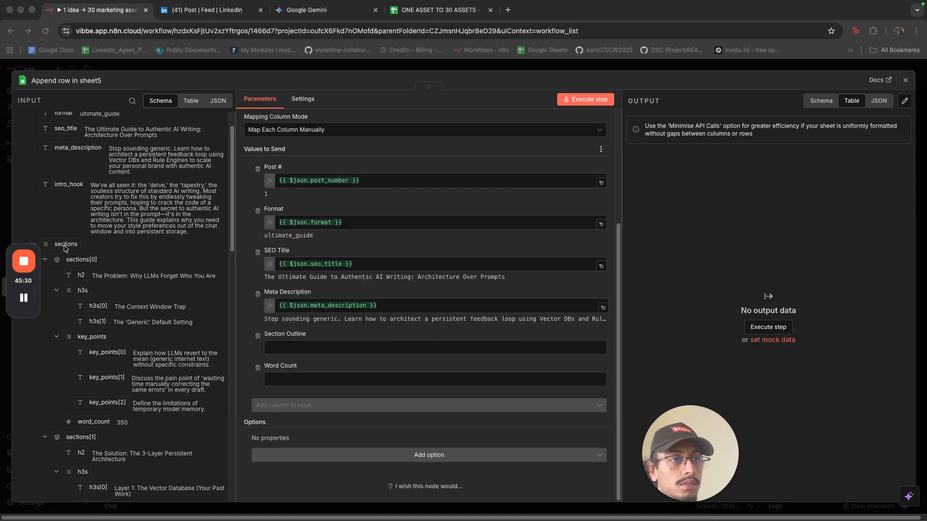
pyautogui.moveTo(64, 244); pyautogui.dragTo(313, 341)
pyautogui.scroll(-15, 160, 348)
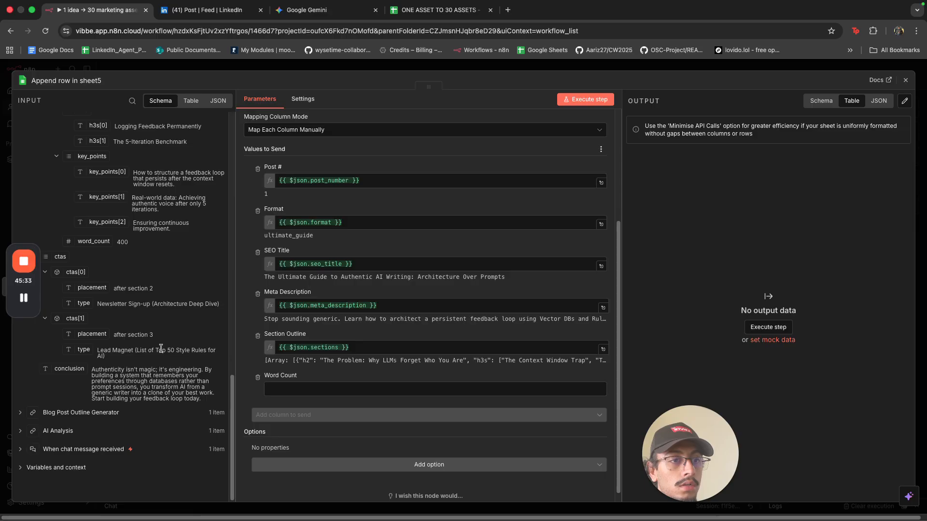
pyautogui.scroll(15, 161, 348)
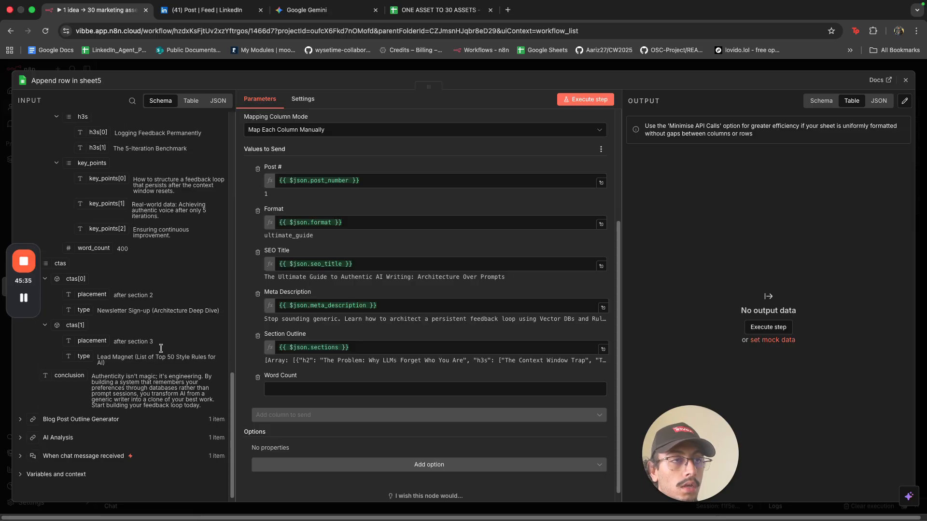
pyautogui.scroll(-15, 160, 347)
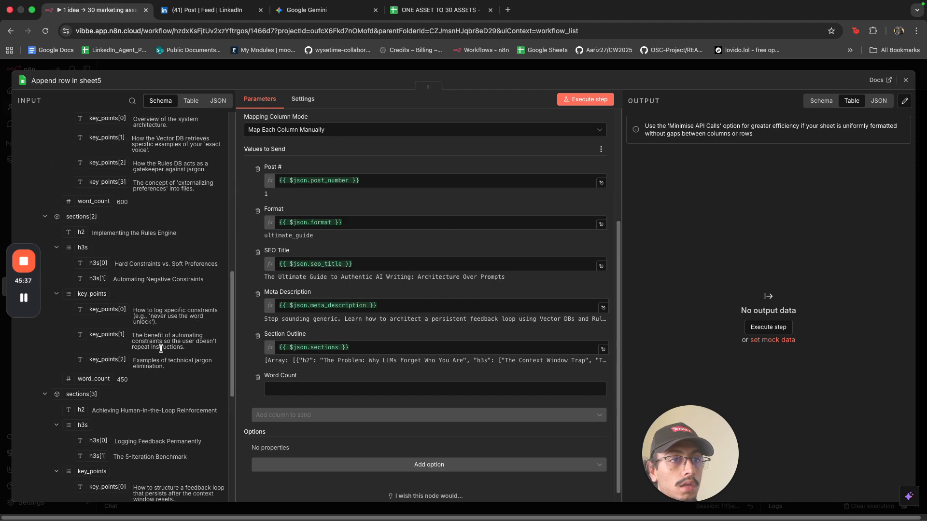
pyautogui.moveTo(77, 368); pyautogui.dragTo(289, 388)
# Change the Blog sheet's F1 header from Word Count to Conclusion.
pyautogui.click(435, 15)
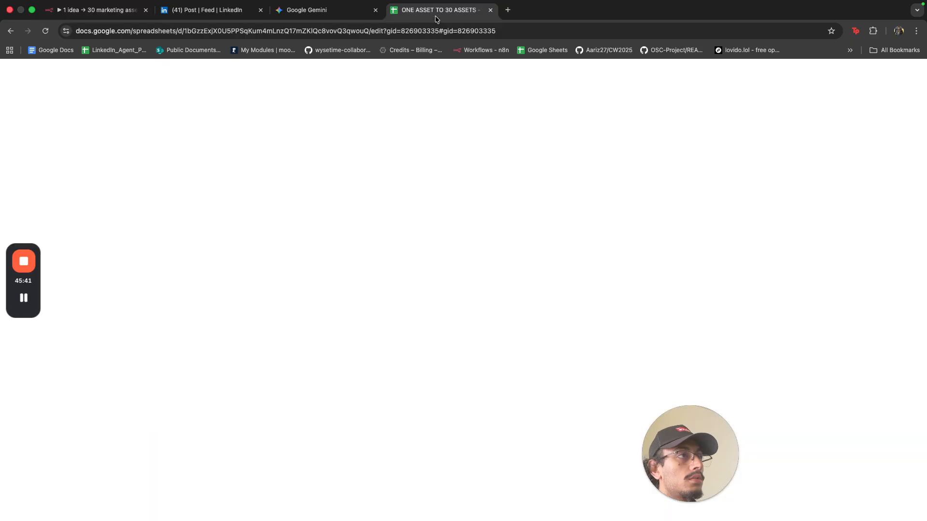
pyautogui.click(287, 147)
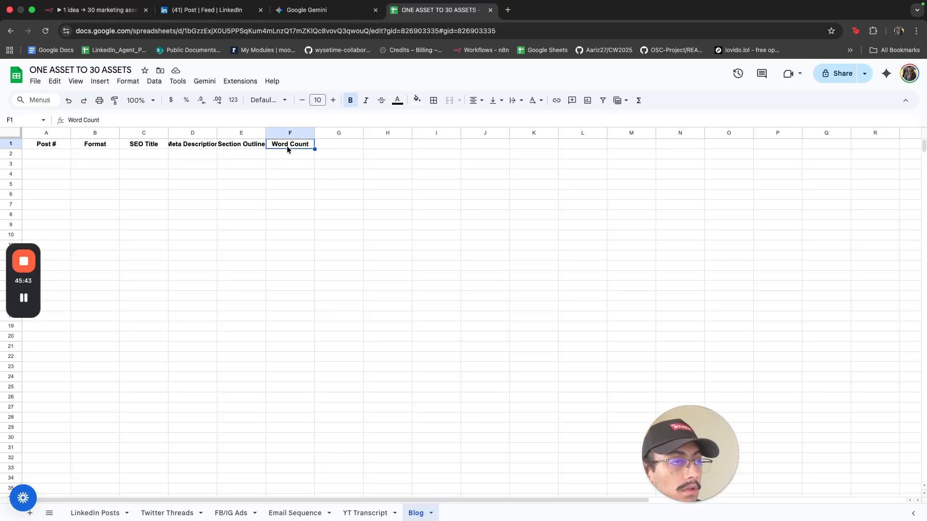
pyautogui.press('Delete')
pyautogui.write('Conclusion')
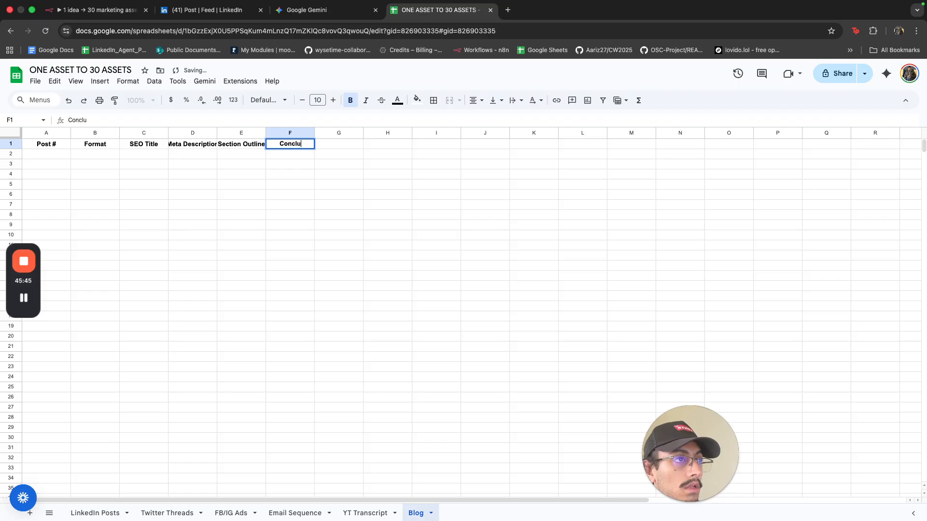
pyautogui.click(97, 9)
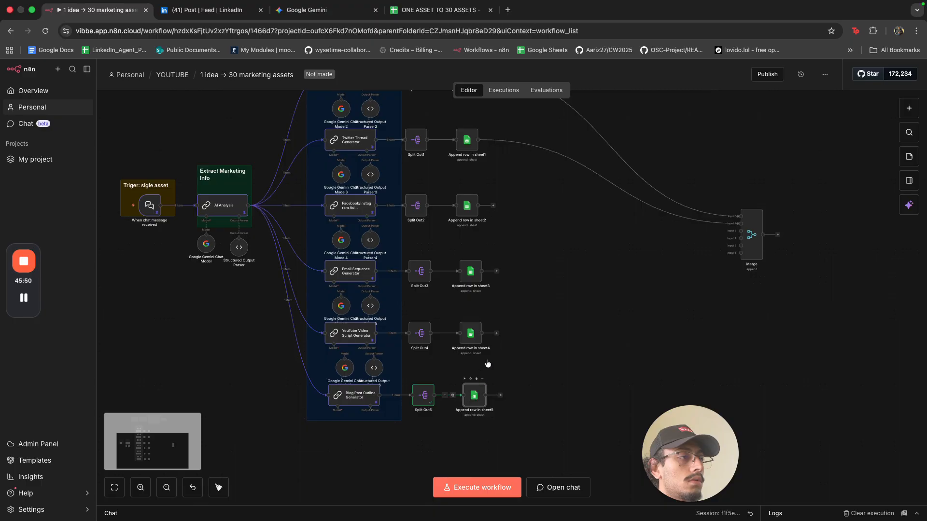
# Refresh the blog step's columns and map conclusion into the new Conclusion column.
pyautogui.press('Return')
pyautogui.scroll(-5, 494, 349)
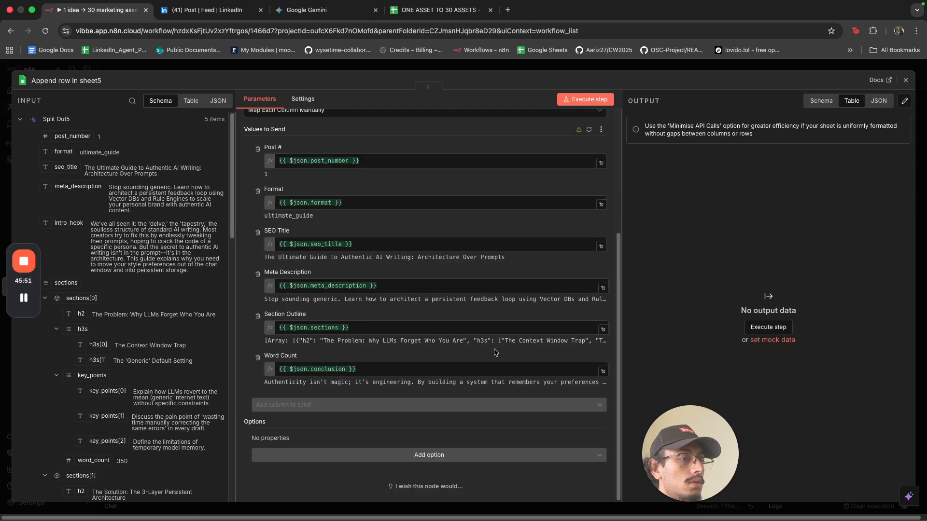
pyautogui.scroll(5, 493, 349)
pyautogui.click(589, 310)
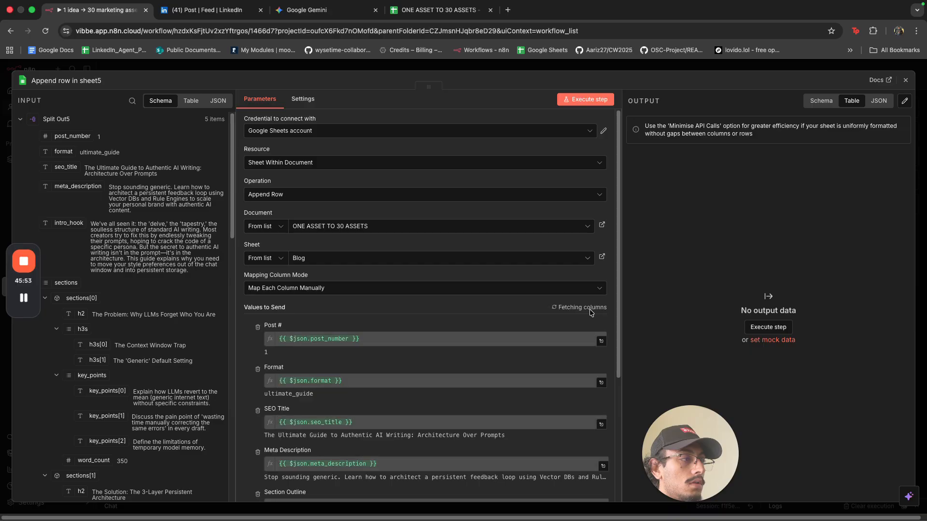
pyautogui.scroll(-5, 458, 369)
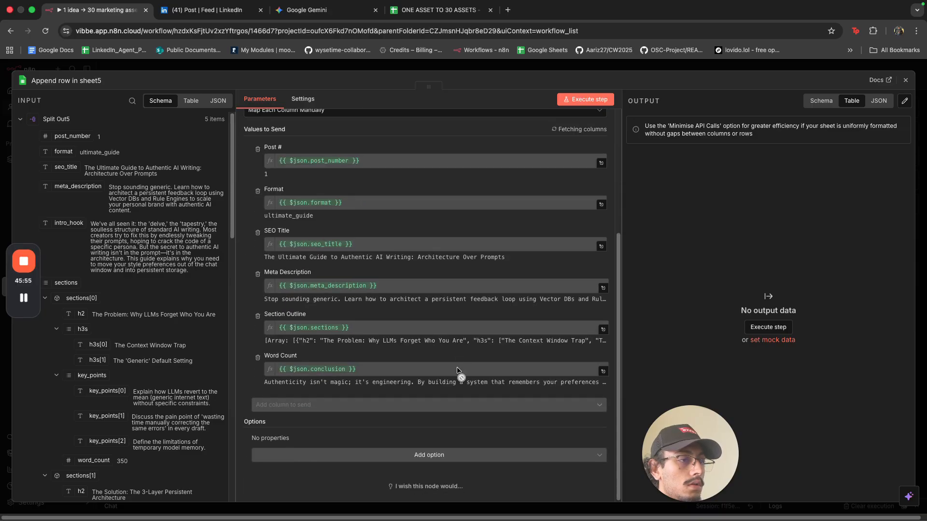
pyautogui.scroll(-10, 97, 401)
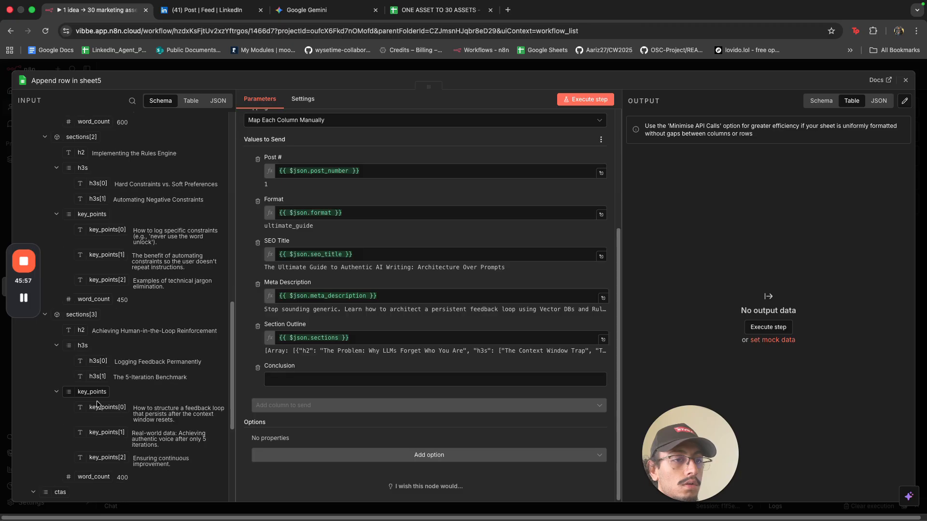
pyautogui.scroll(-10, 97, 401)
pyautogui.moveTo(67, 369); pyautogui.dragTo(275, 382)
pyautogui.click(494, 67)
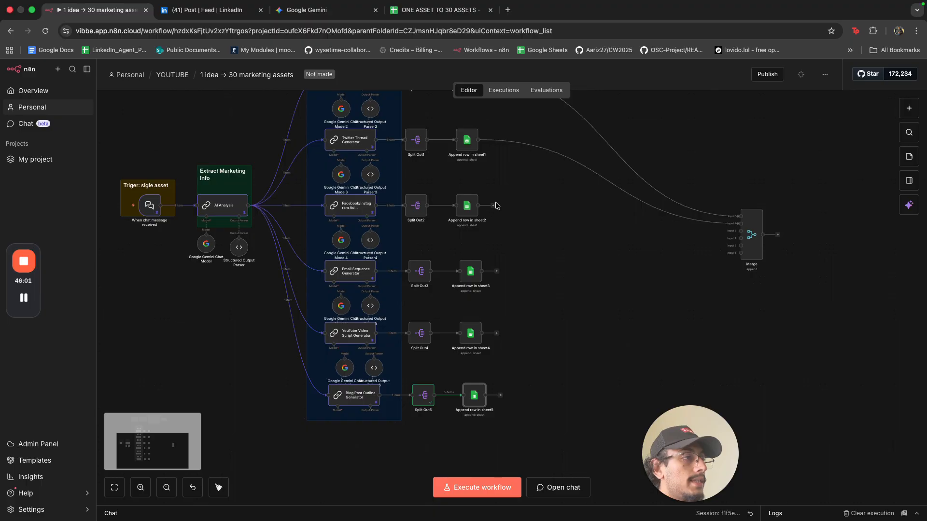
# Connect Append row in sheet2 through sheet5 to Merge inputs 3–6.
pyautogui.moveTo(479, 206); pyautogui.dragTo(740, 231)
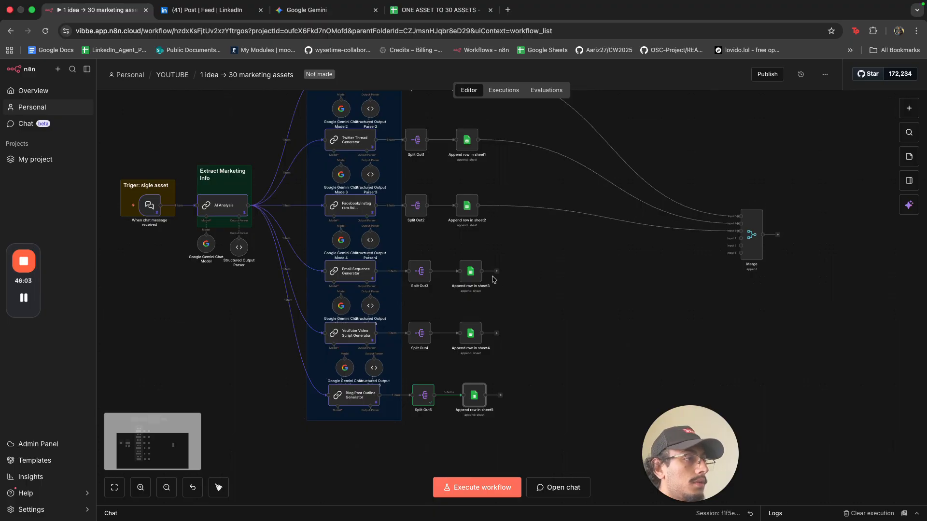
pyautogui.moveTo(496, 274); pyautogui.dragTo(741, 239)
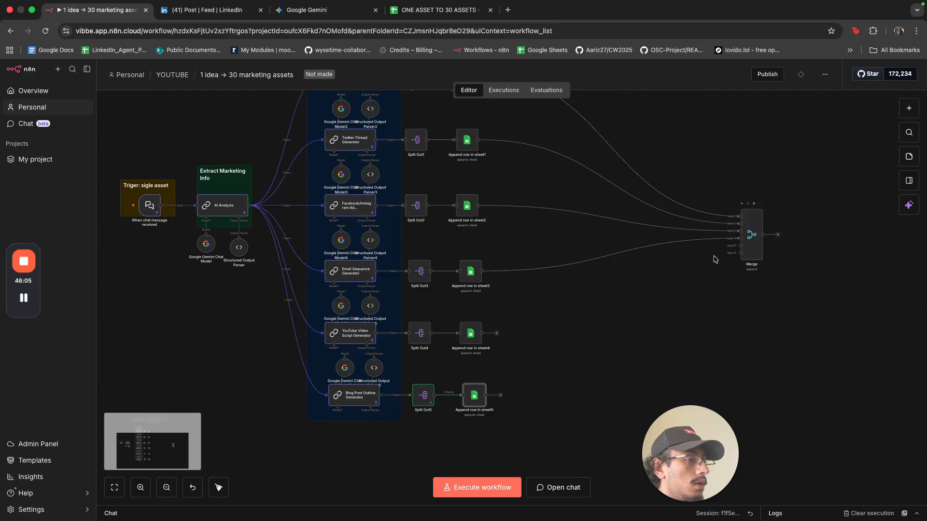
pyautogui.moveTo(497, 338); pyautogui.dragTo(741, 246)
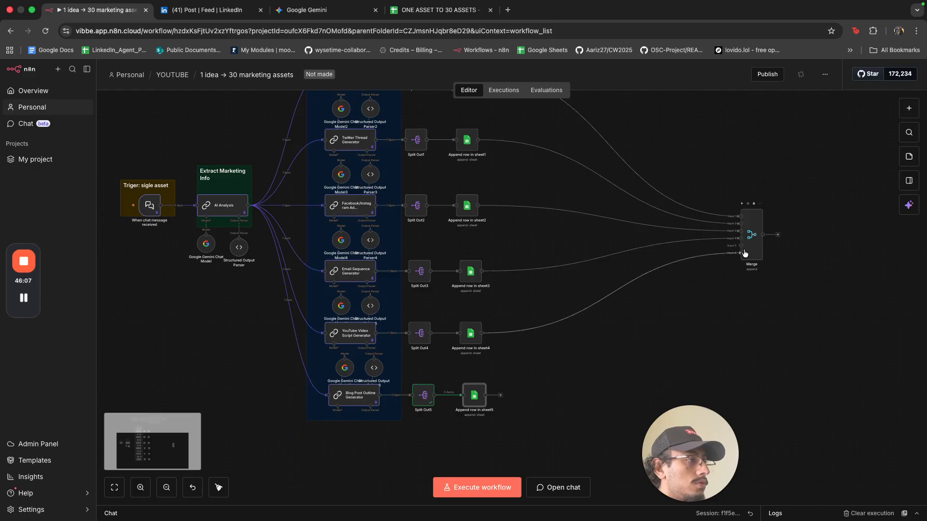
pyautogui.moveTo(502, 399); pyautogui.dragTo(598, 220)
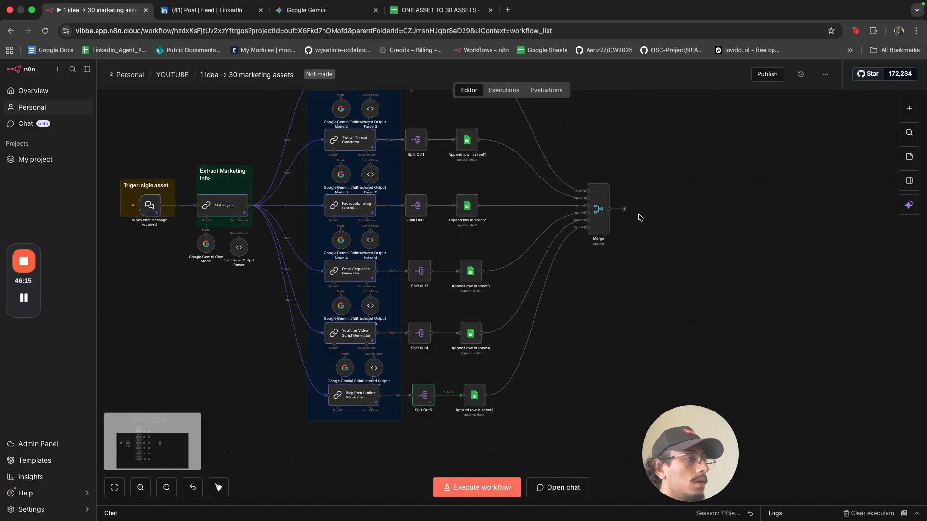
# Add a Respond to Chat step after Merge with the message 'Your assets are ready at his link:'.
pyautogui.click(623, 211)
pyautogui.write('chat')
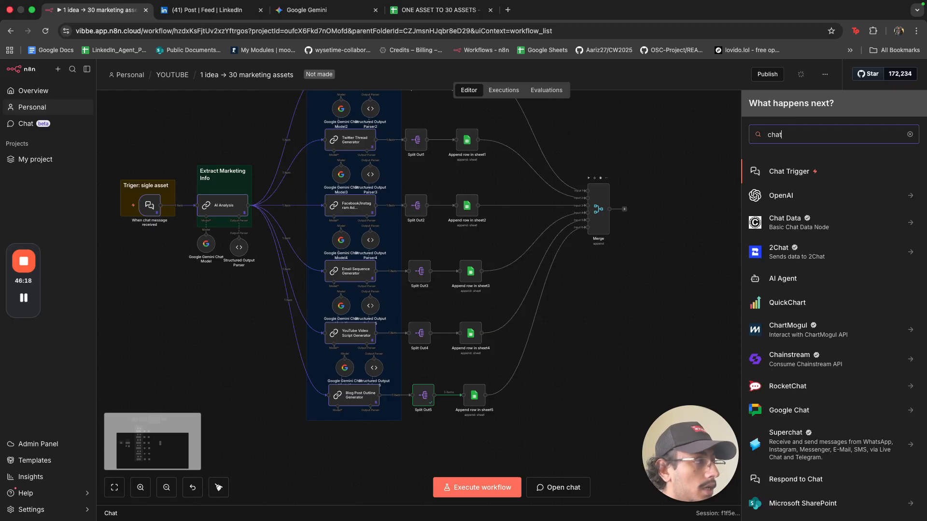
pyautogui.click(788, 480)
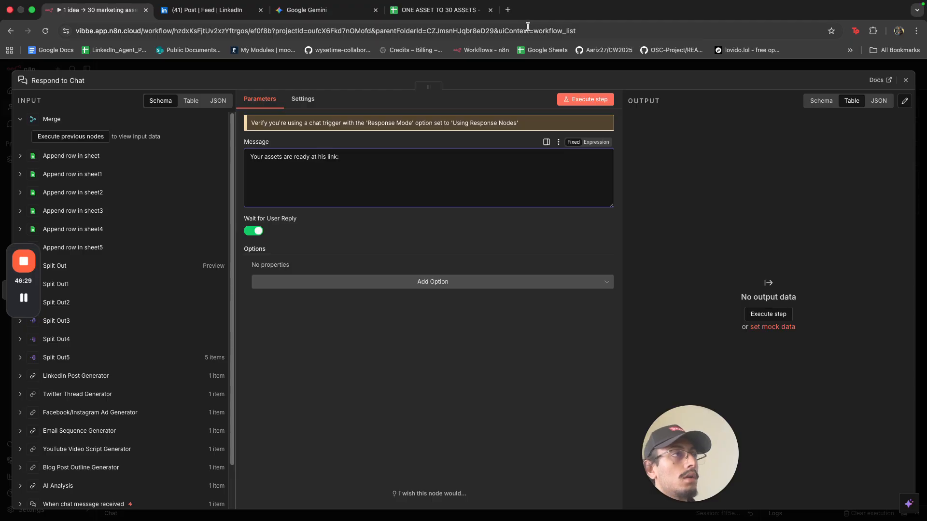
pyautogui.click(445, 11)
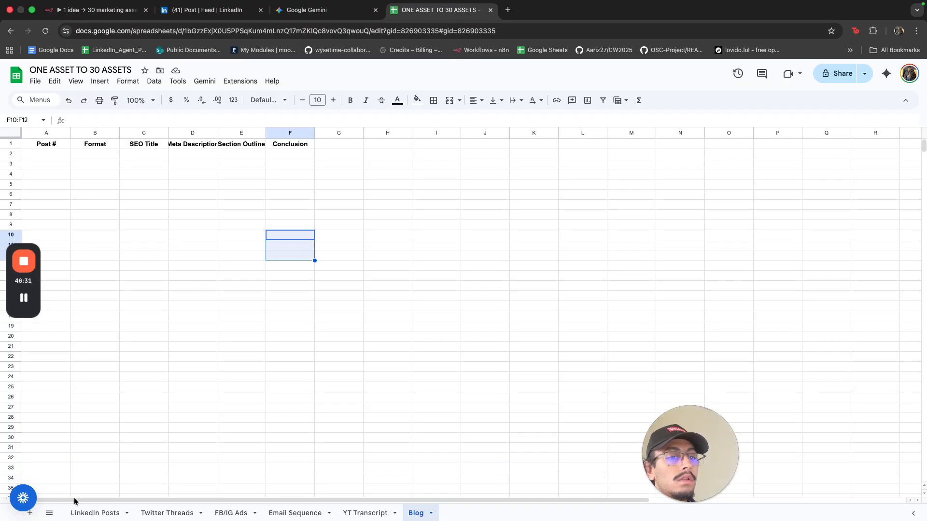
# Open the ONE ASSET TO 30 ASSETS spreadsheet in a new tab from the Sheets home list.
pyautogui.click(93, 511)
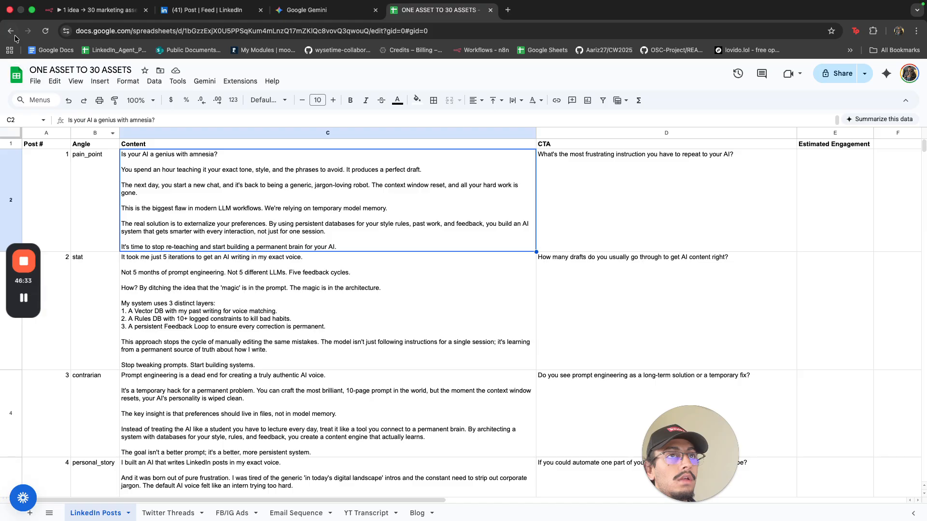
pyautogui.click(14, 36)
pyautogui.click(14, 36)
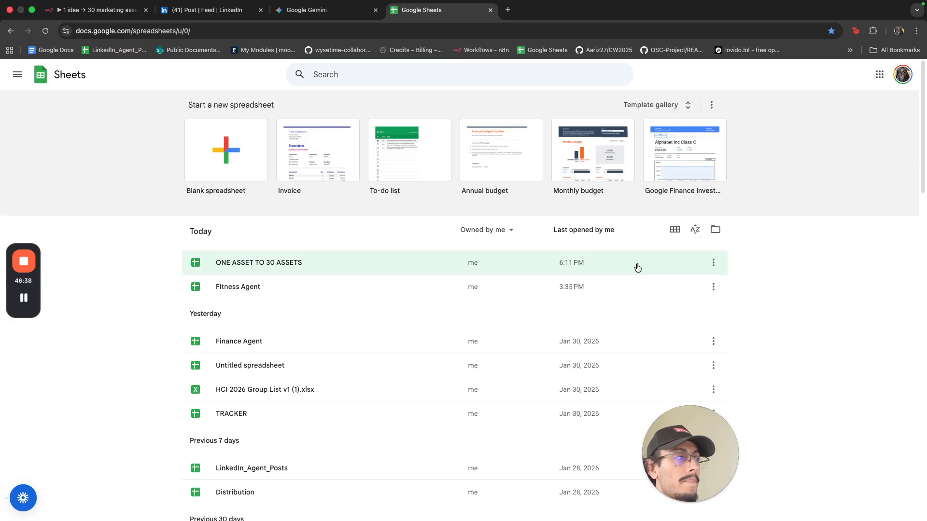
pyautogui.click(713, 263)
pyautogui.click(711, 265)
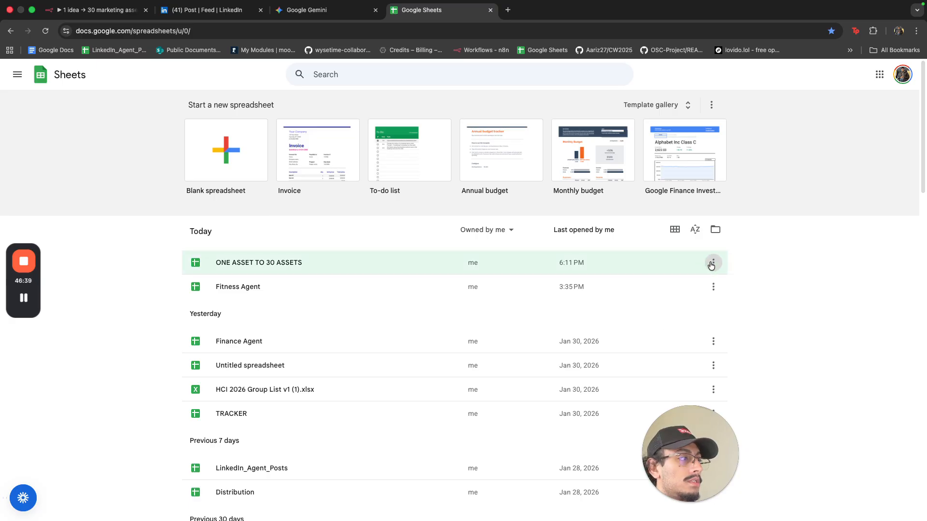
pyautogui.click(711, 266)
pyautogui.click(723, 311)
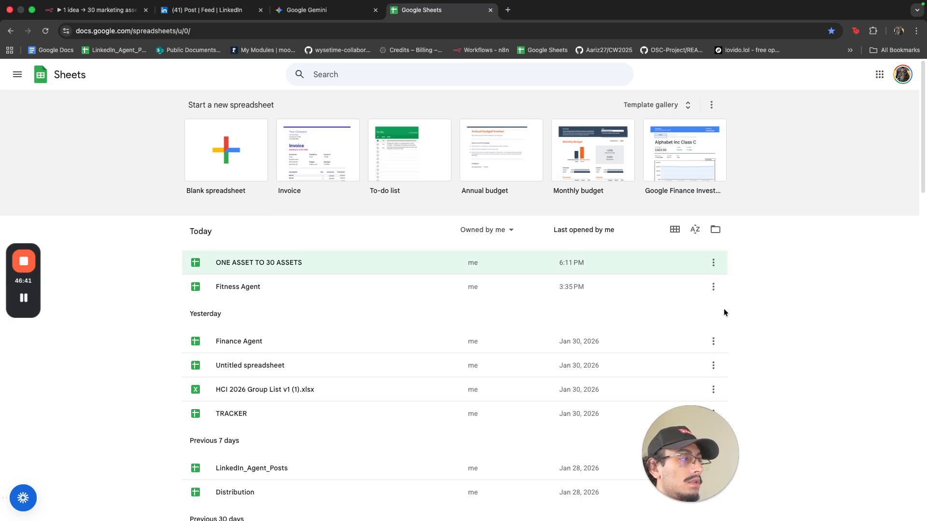
pyautogui.click(713, 265)
pyautogui.click(697, 318)
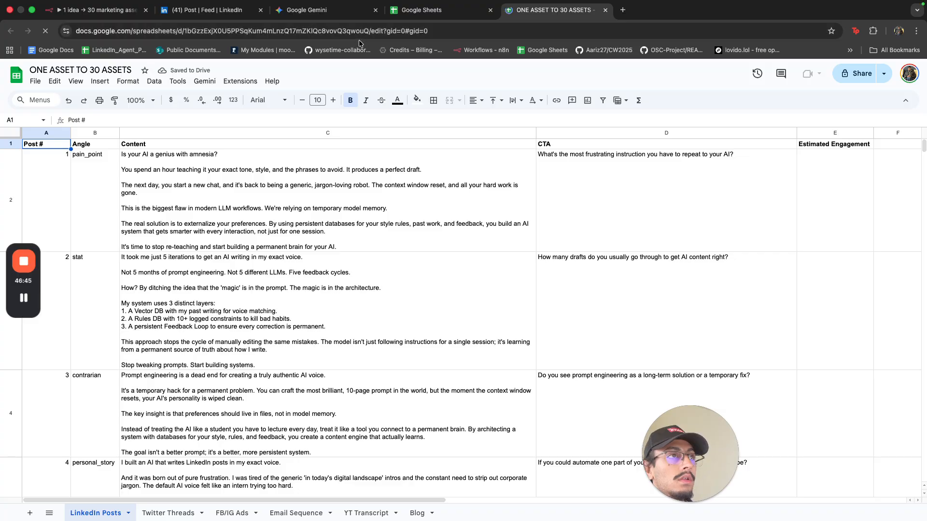
# Copy the spreadsheet URL and paste it into the Respond to Chat message.
pyautogui.click(341, 29)
pyautogui.doubleClick(341, 31)
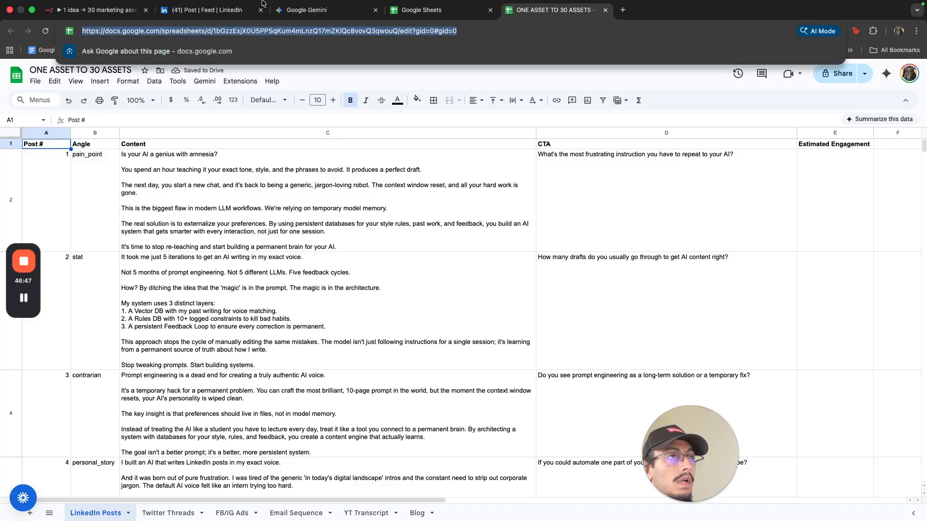
pyautogui.click(91, 9)
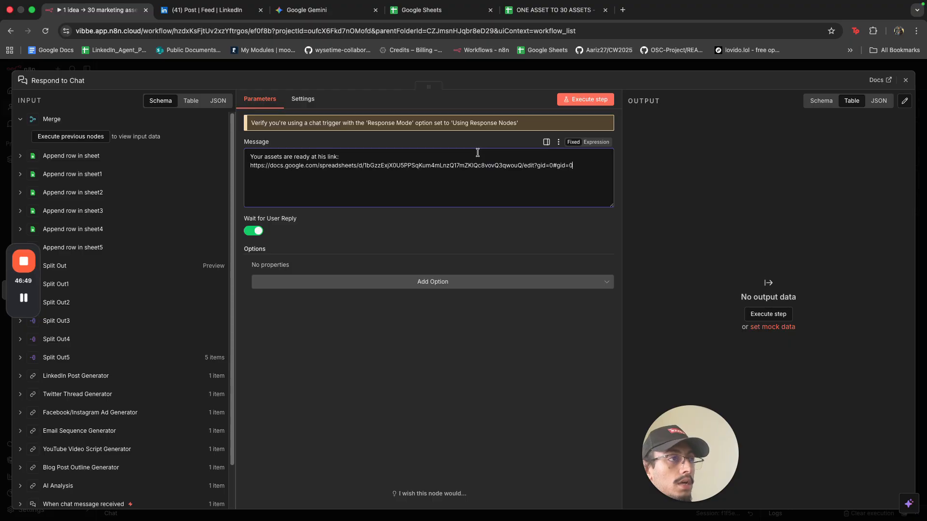
# Switch off Wait for User Reply in Respond to Chat and line it up with Merge.
pyautogui.click(253, 232)
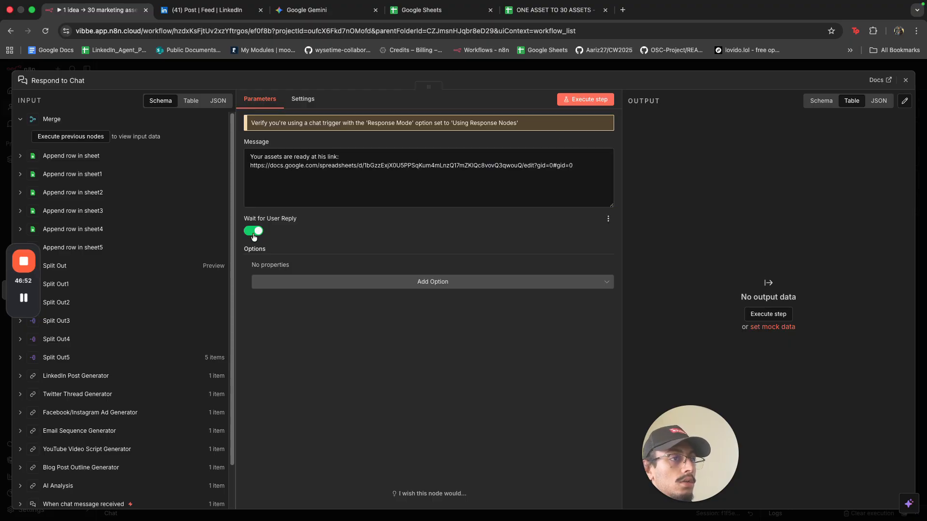
pyautogui.click(355, 65)
pyautogui.moveTo(642, 202); pyautogui.dragTo(646, 214)
pyautogui.scroll(-2, 614, 314)
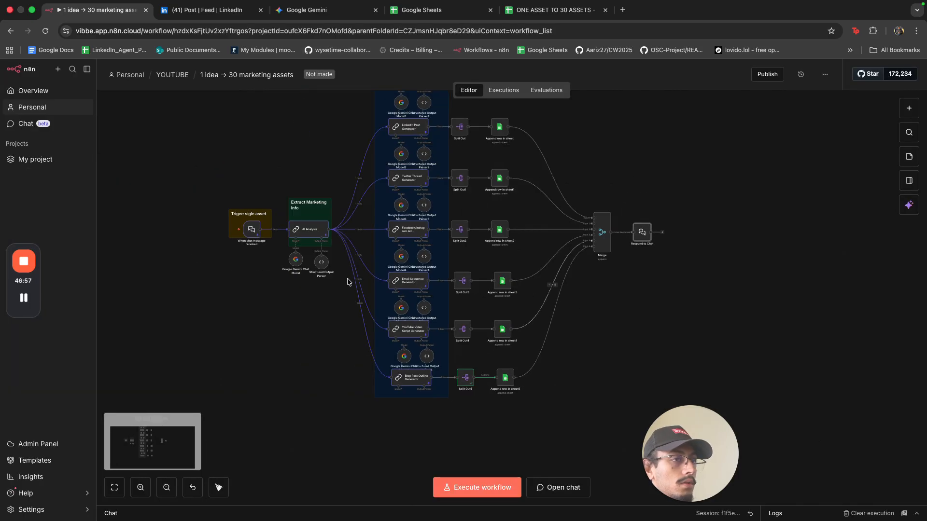
# Set the chat trigger's Response Mode option to Using Response Nodes.
pyautogui.doubleClick(251, 230)
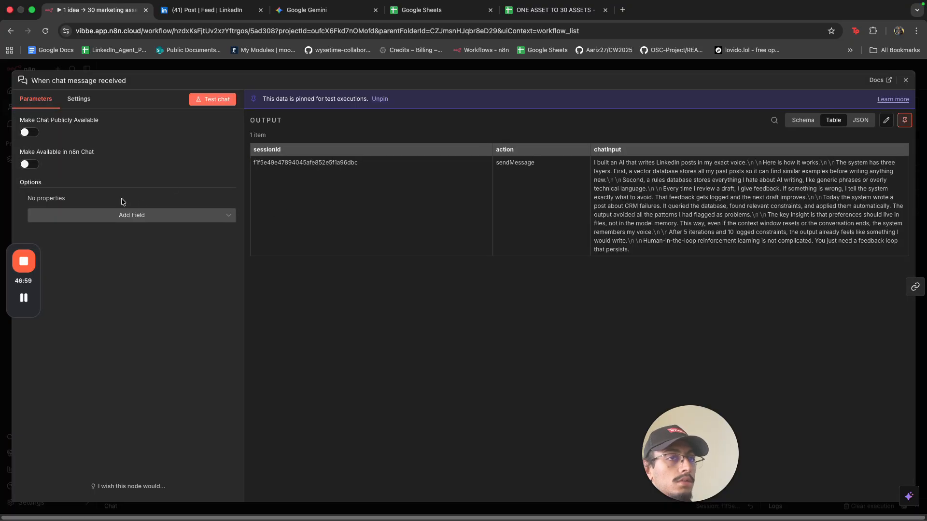
pyautogui.click(60, 215)
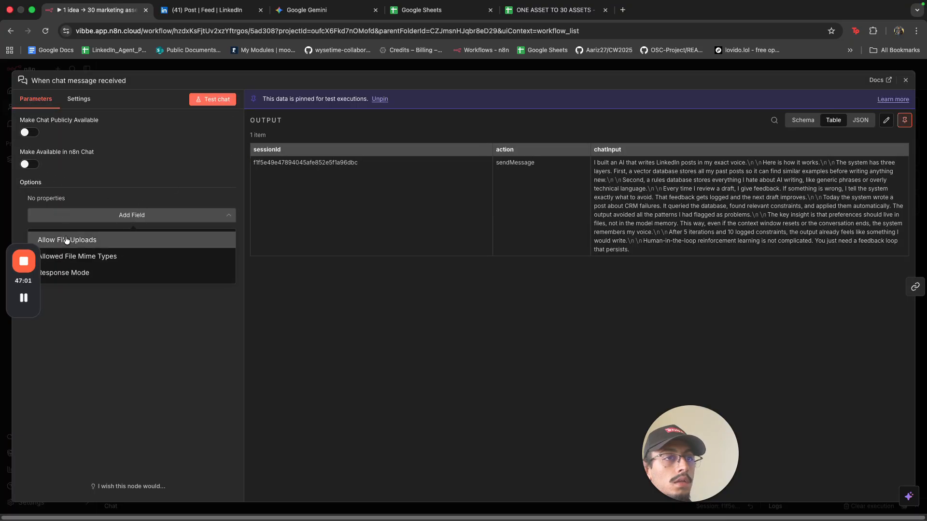
pyautogui.click(75, 271)
pyautogui.click(89, 219)
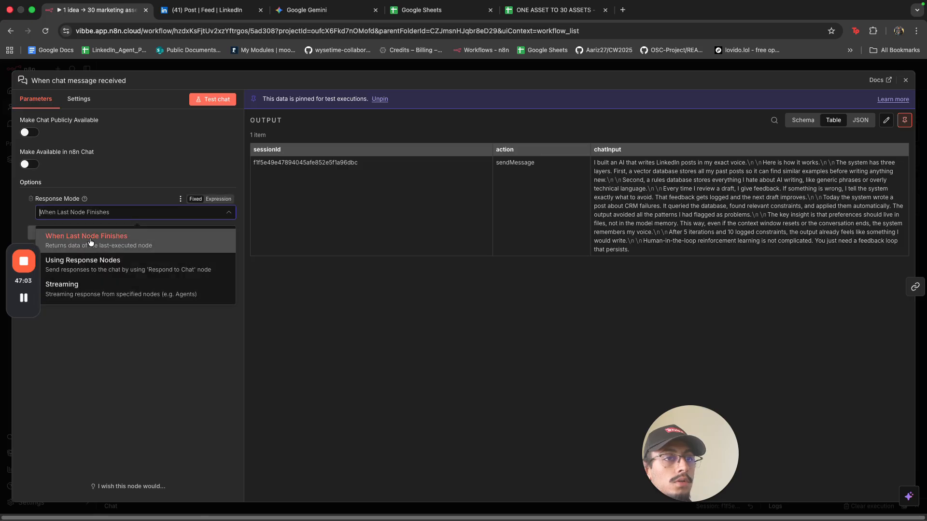
pyautogui.click(96, 273)
# Unpin the test data from the trigger, analysis and generator nodes.
pyautogui.click(167, 68)
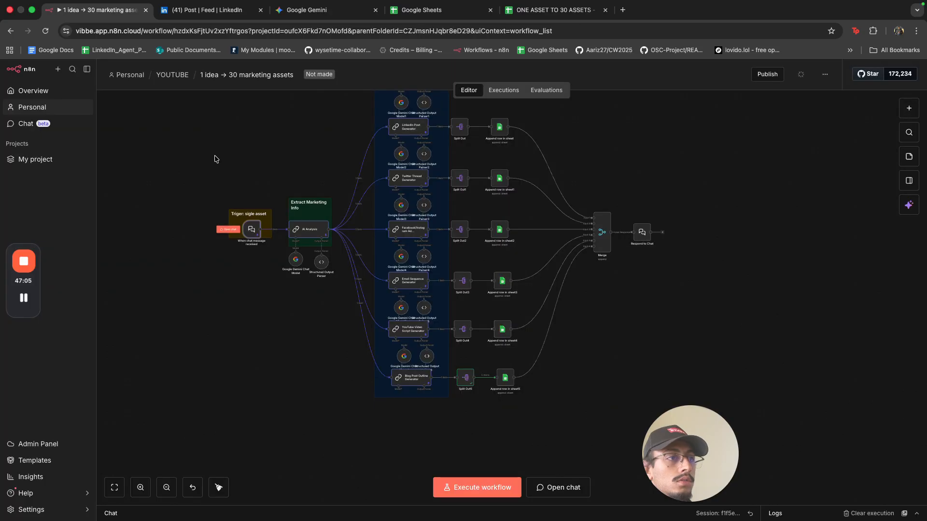
pyautogui.scroll(-3, 457, 337)
pyautogui.scroll(1, 530, 334)
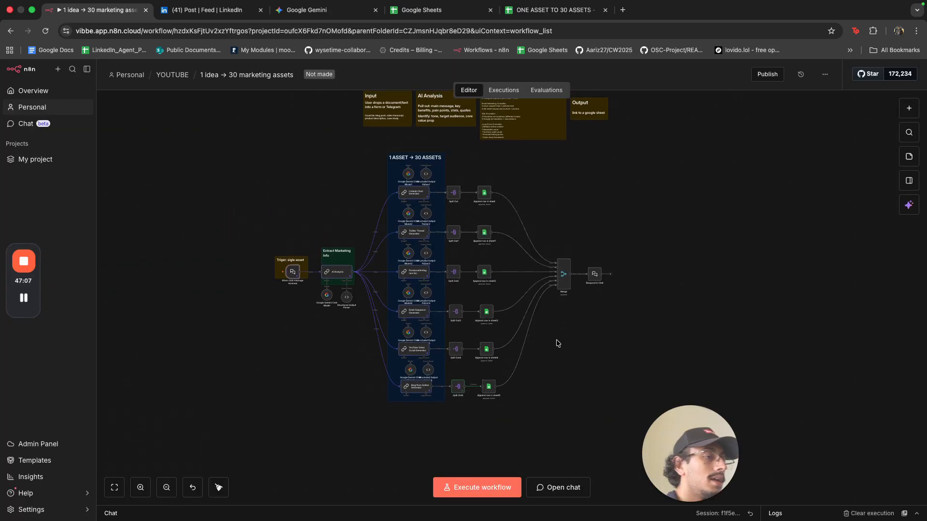
pyautogui.moveTo(519, 402); pyautogui.dragTo(452, 387)
pyautogui.click(491, 409)
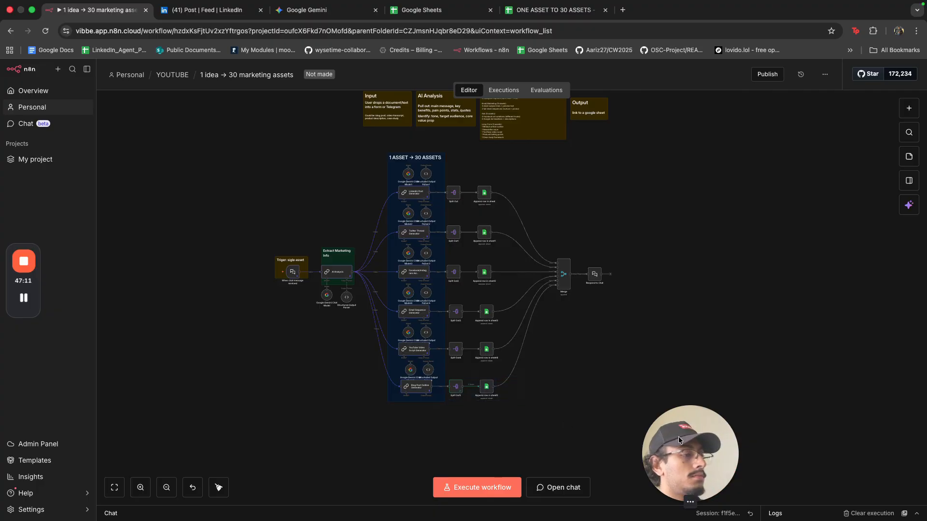
pyautogui.click(245, 447)
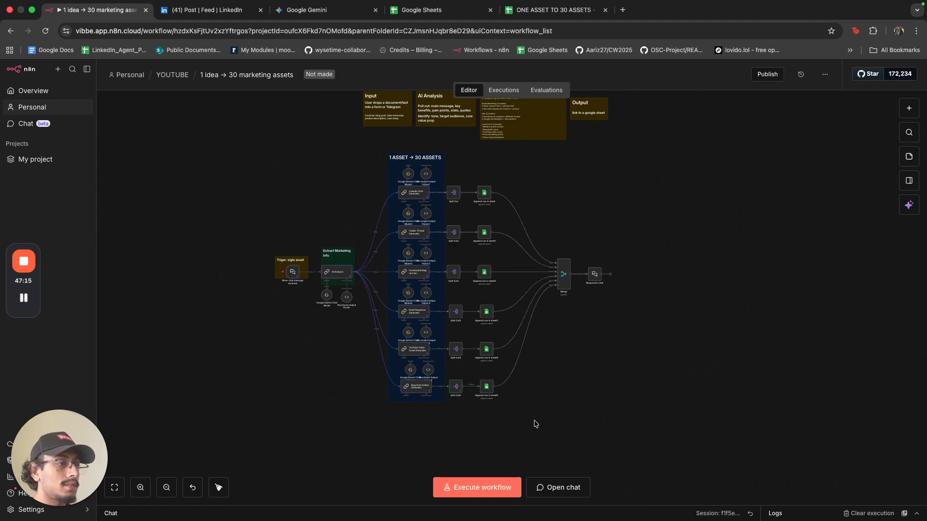
pyautogui.moveTo(535, 425); pyautogui.dragTo(269, 154)
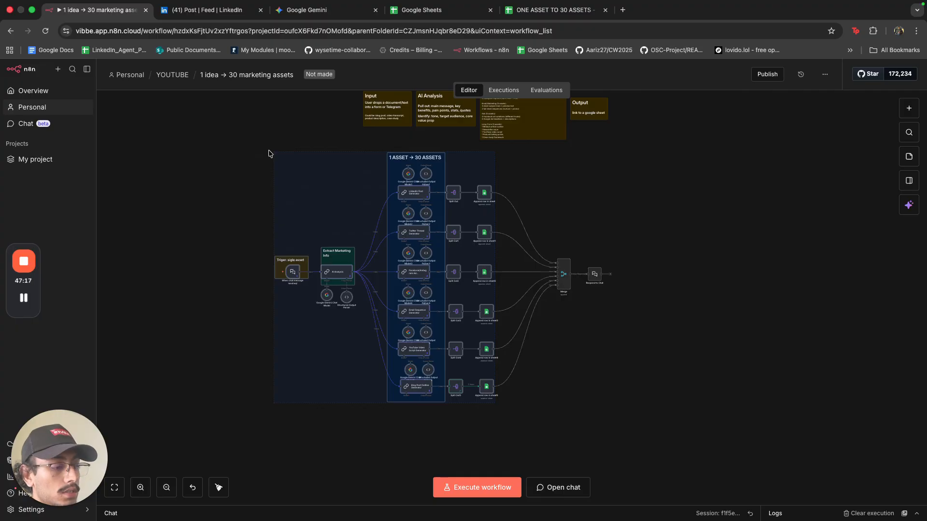
pyautogui.press('p')
pyautogui.click(736, 401)
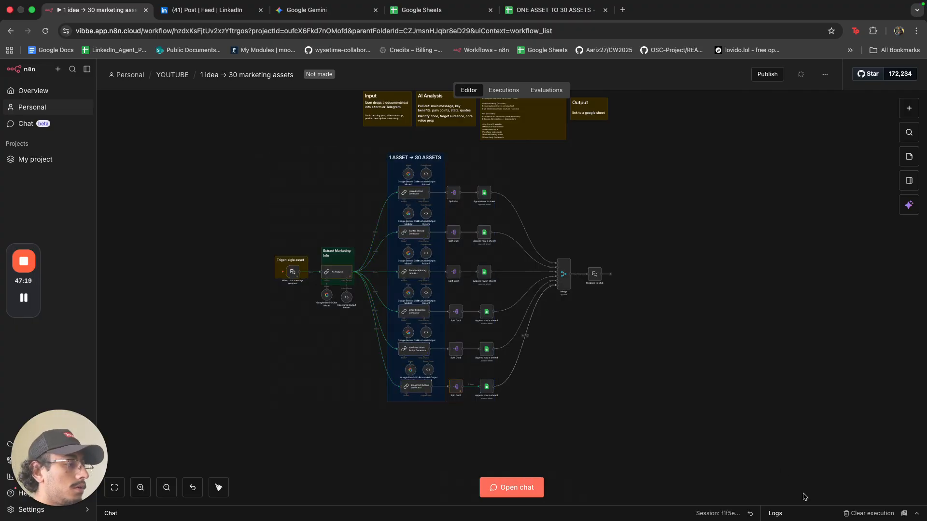
# Reset the test chat to a new empty session and copy the LinkedIn post text.
pyautogui.moveTo(421, 507); pyautogui.dragTo(421, 395)
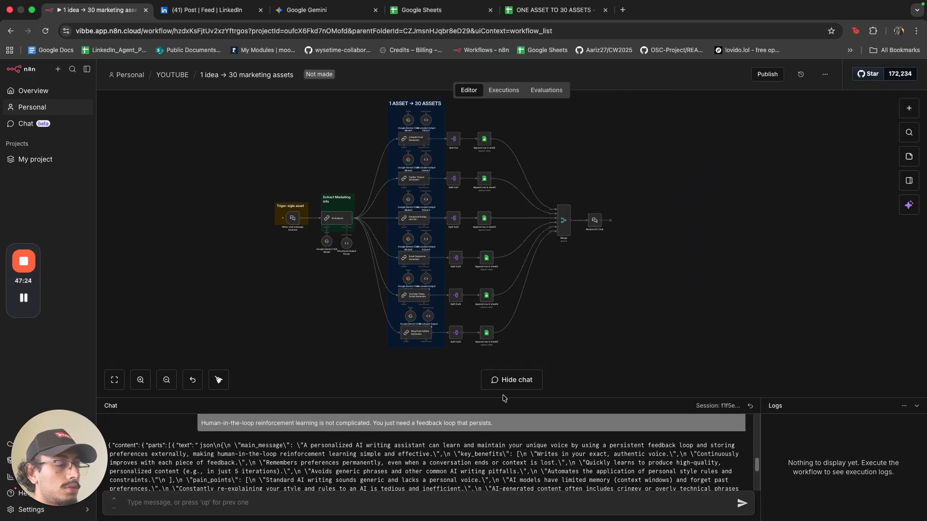
pyautogui.moveTo(504, 398); pyautogui.dragTo(497, 327)
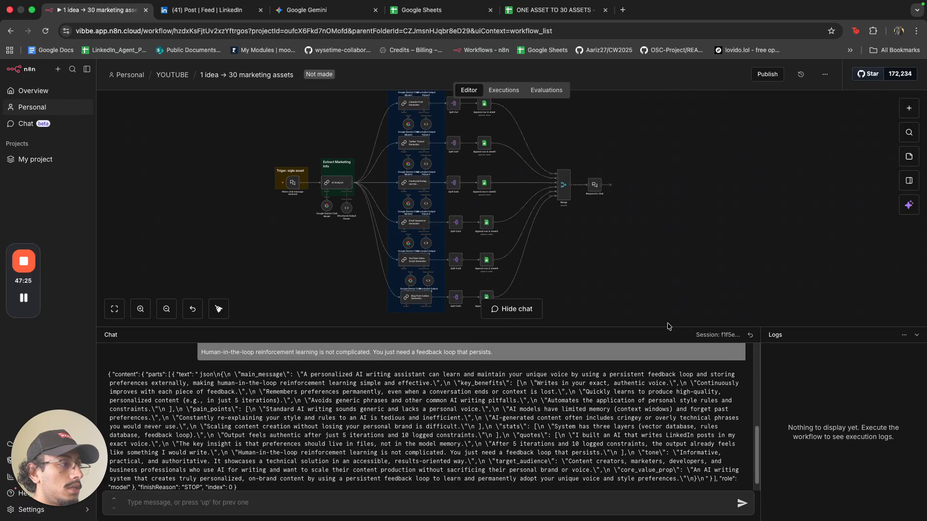
pyautogui.click(751, 335)
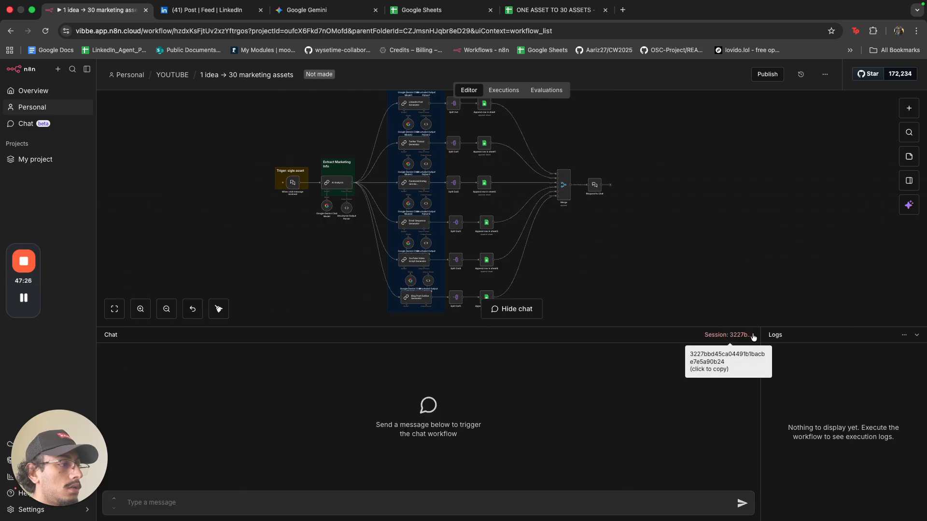
pyautogui.click(217, 14)
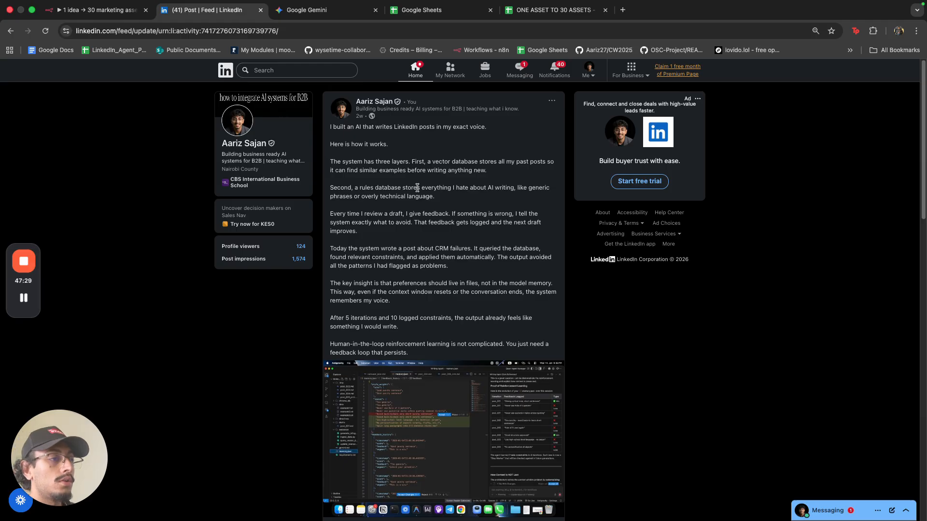
pyautogui.moveTo(416, 355); pyautogui.dragTo(329, 132)
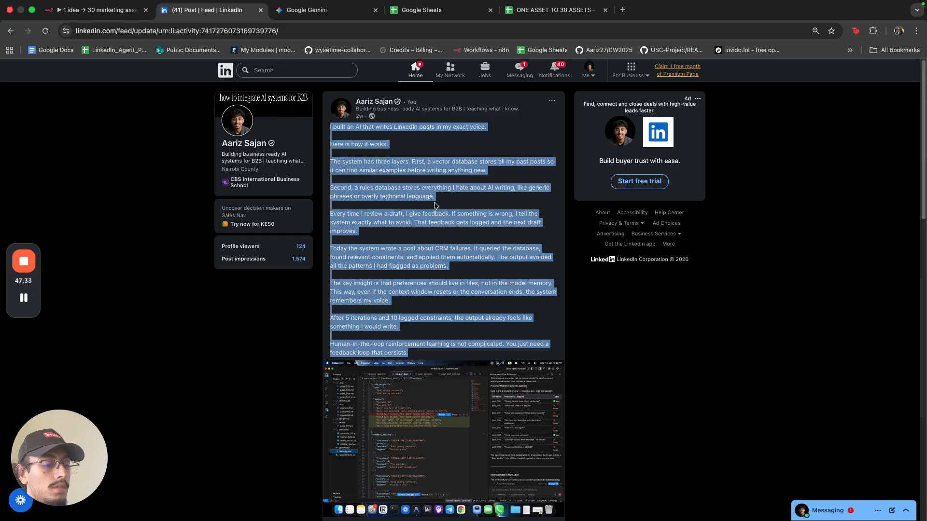
pyautogui.click(103, 11)
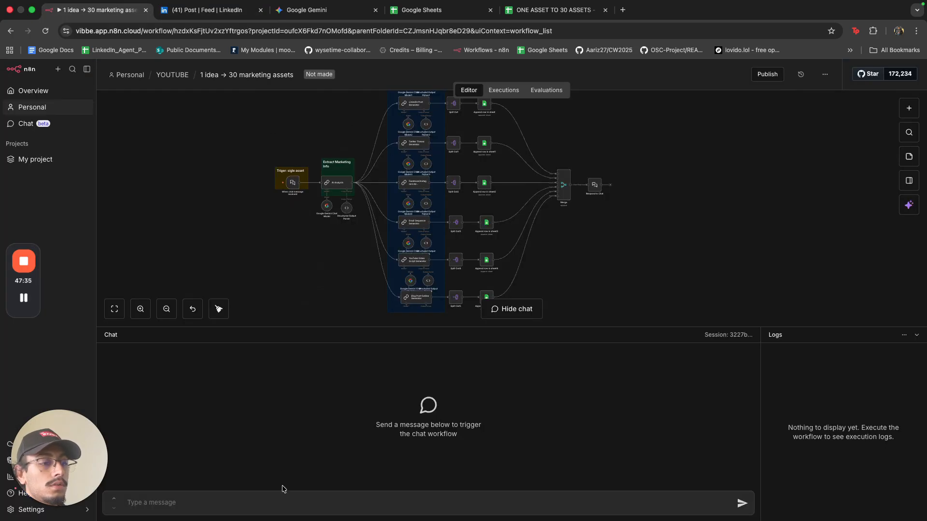
# Send the pasted LinkedIn post in the chat; the run fails with a 'nodeName' error.
pyautogui.press('super+v')
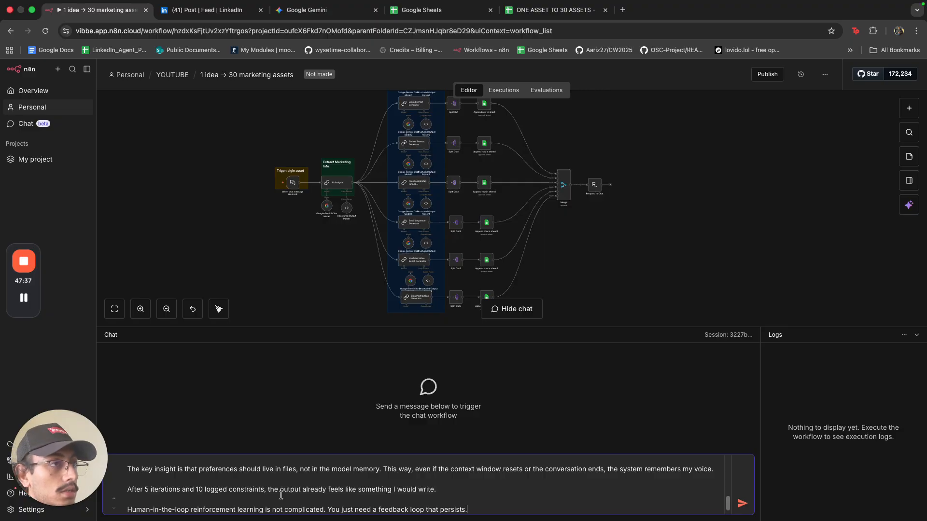
pyautogui.press('Return')
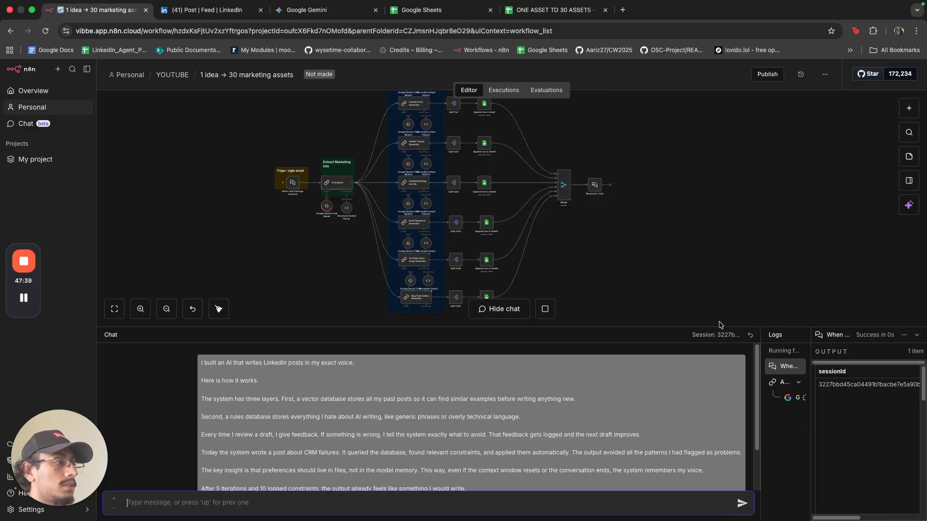
pyautogui.scroll(-1, 642, 386)
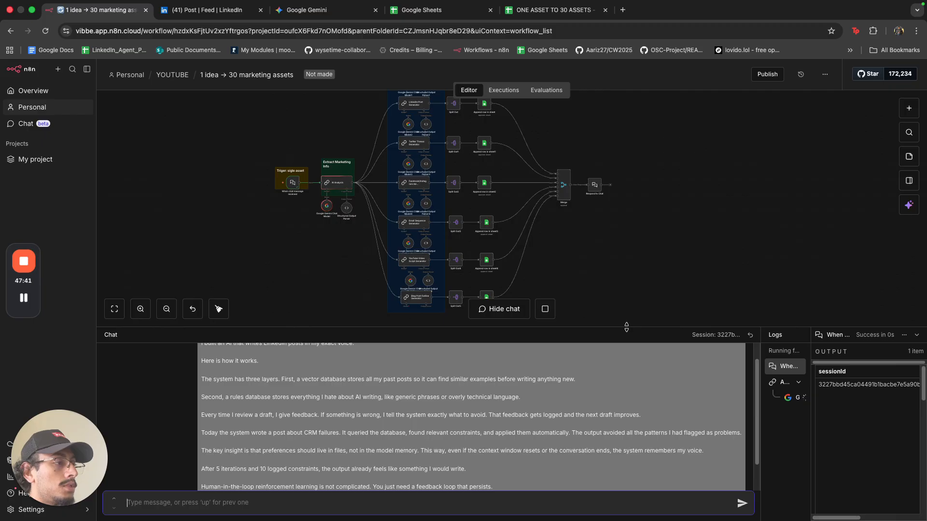
pyautogui.moveTo(627, 328); pyautogui.dragTo(627, 227)
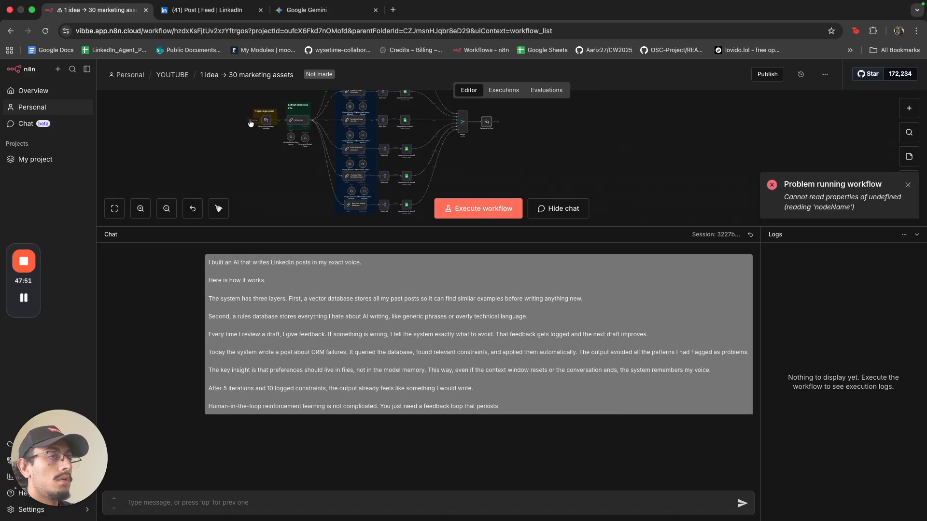
pyautogui.click(250, 123)
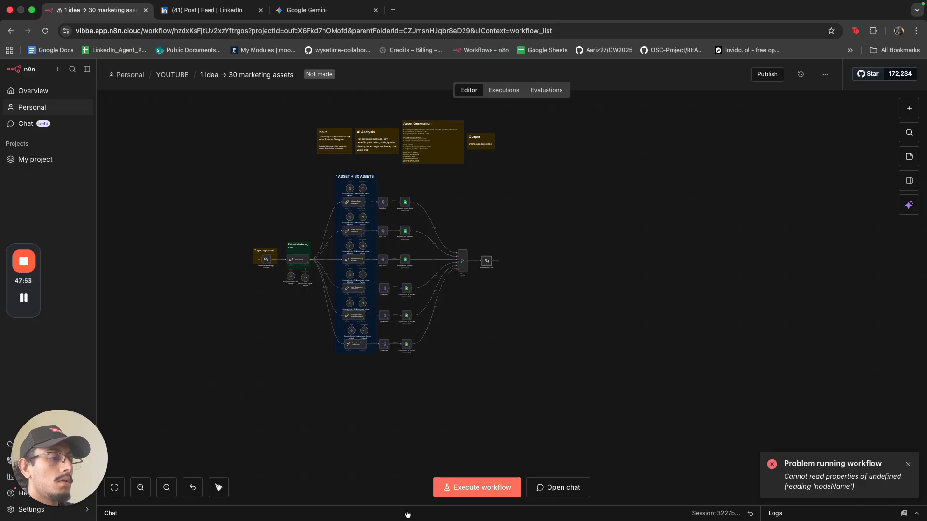
# Execute the workflow up to Respond to Chat, then cancel the run after about 18.9 seconds.
pyautogui.moveTo(407, 513); pyautogui.dragTo(403, 223)
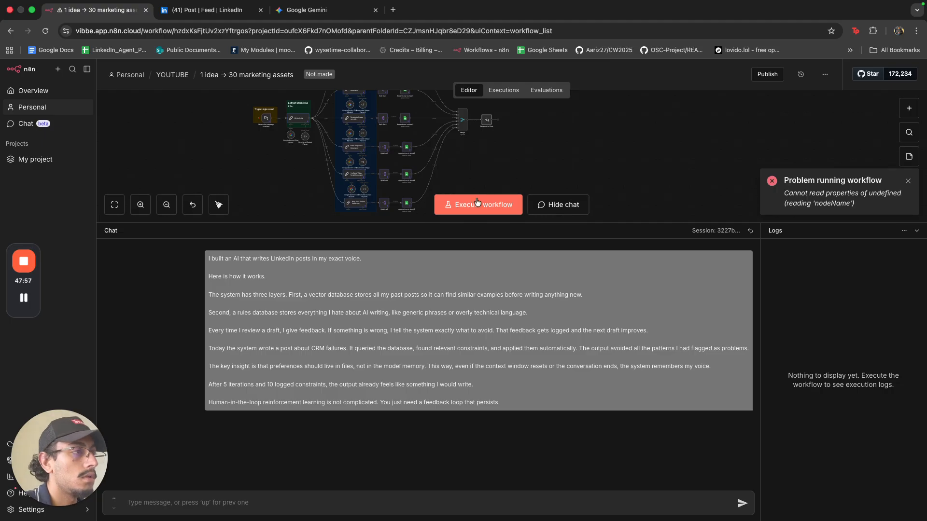
pyautogui.scroll(5, 489, 123)
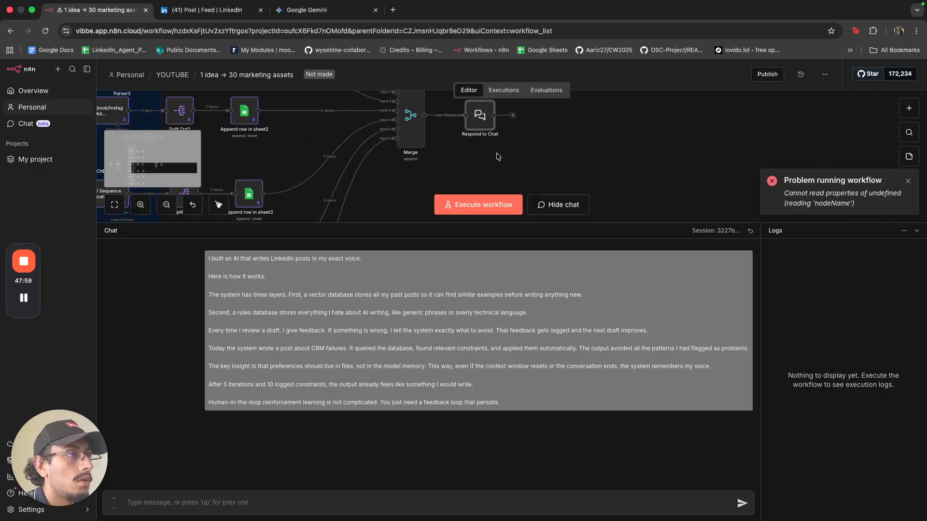
pyautogui.scroll(2, 490, 154)
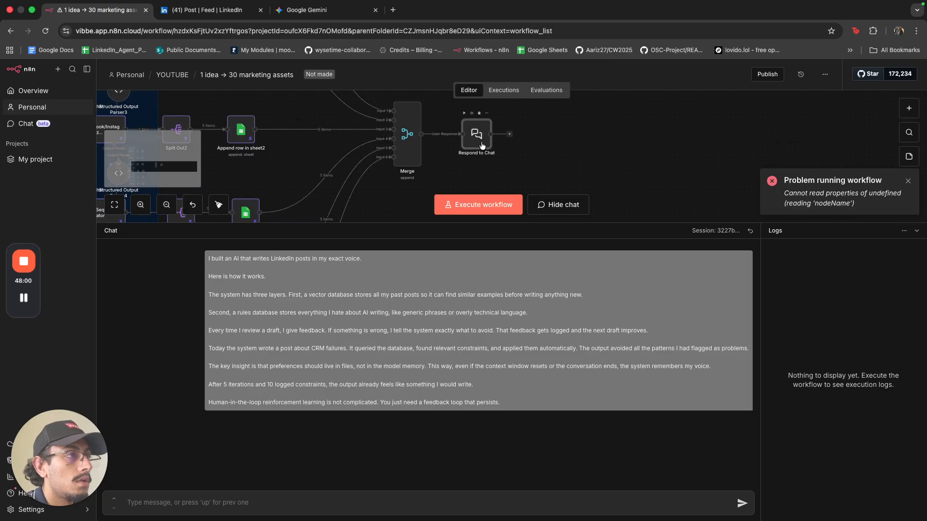
pyautogui.click(464, 115)
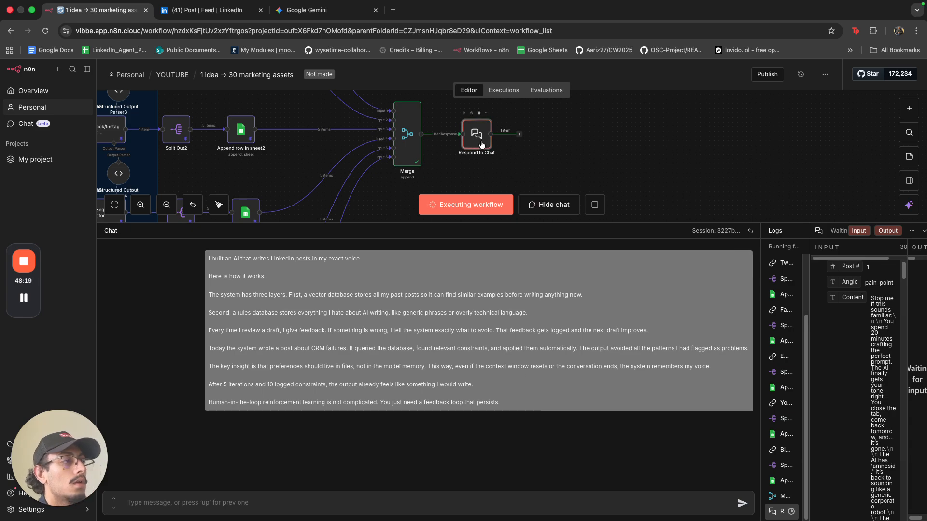
pyautogui.click(595, 206)
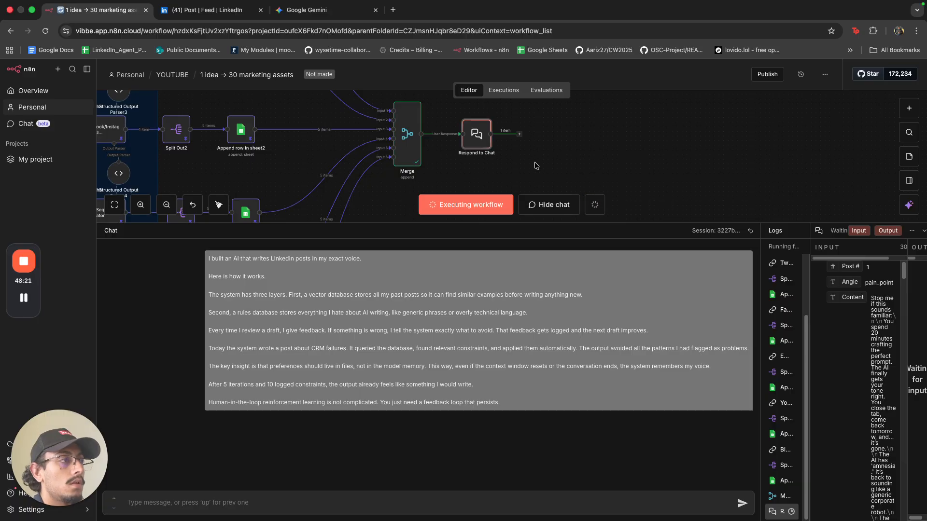
pyautogui.scroll(-5, 535, 166)
# Start a test run, check the chat trigger's pinned output, then stop waiting for a trigger event.
pyautogui.hscroll(-2, 559, 159)
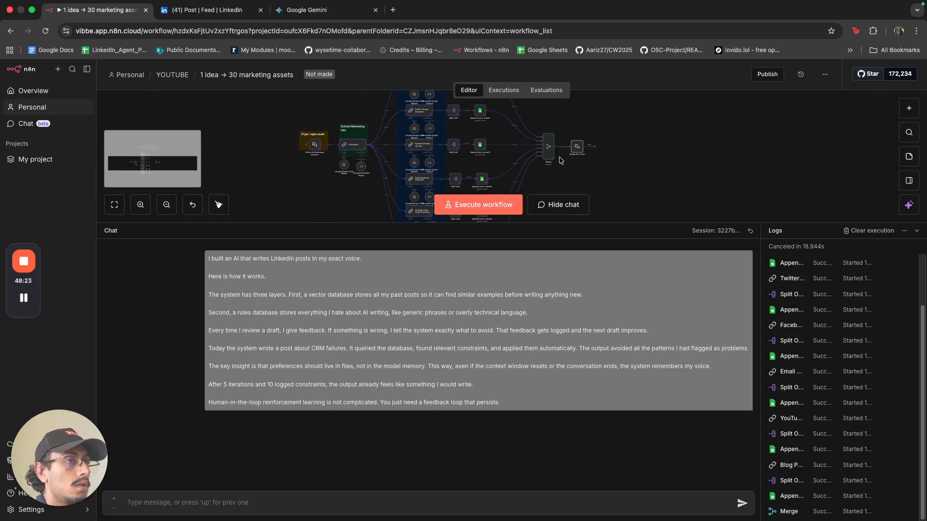
pyautogui.scroll(4, 311, 143)
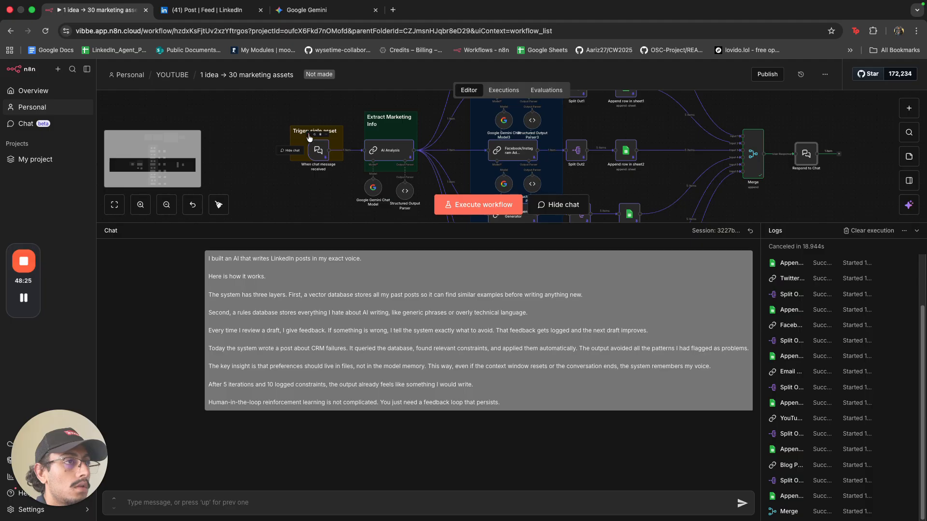
pyautogui.click(309, 135)
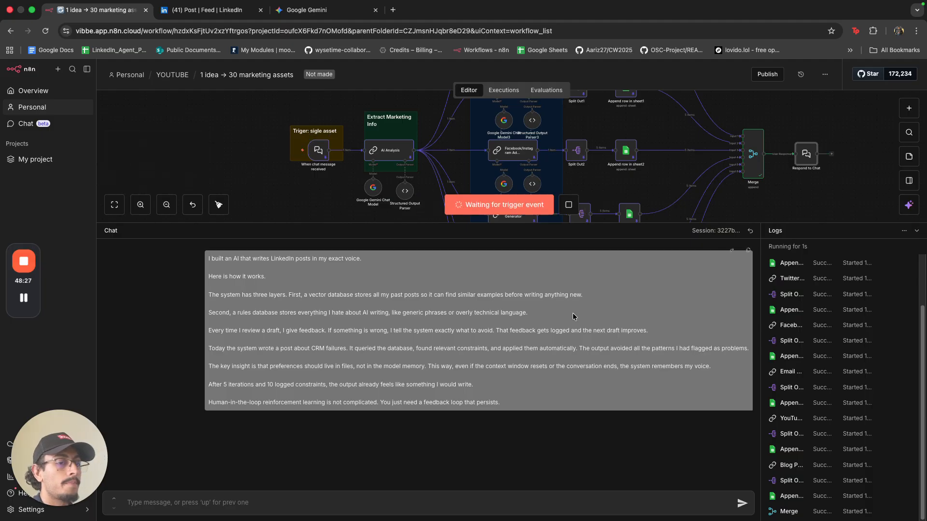
pyautogui.moveTo(823, 190); pyautogui.dragTo(757, 187)
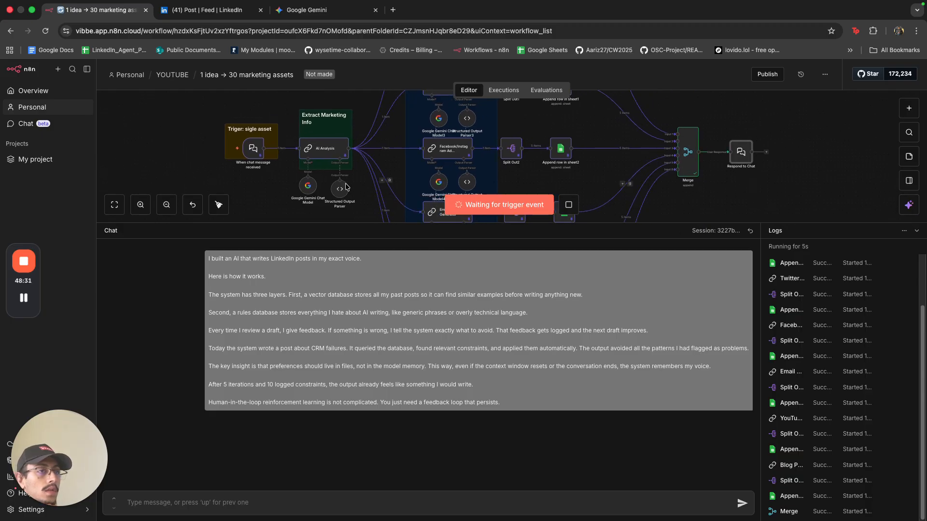
pyautogui.click(253, 149)
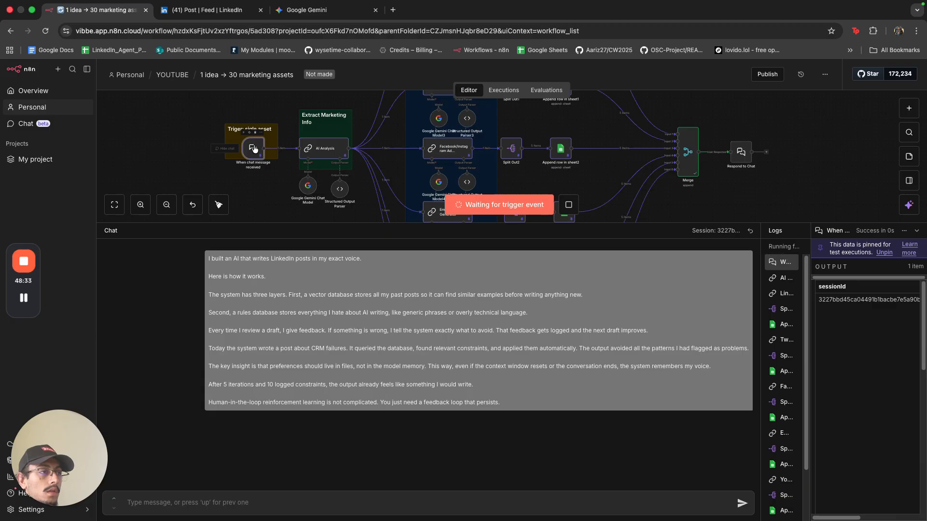
pyautogui.doubleClick(253, 150)
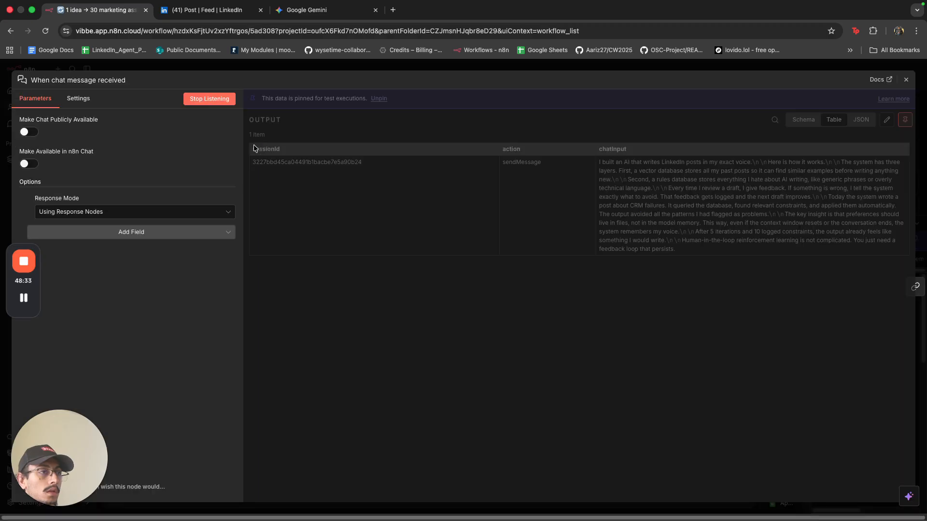
pyautogui.click(377, 68)
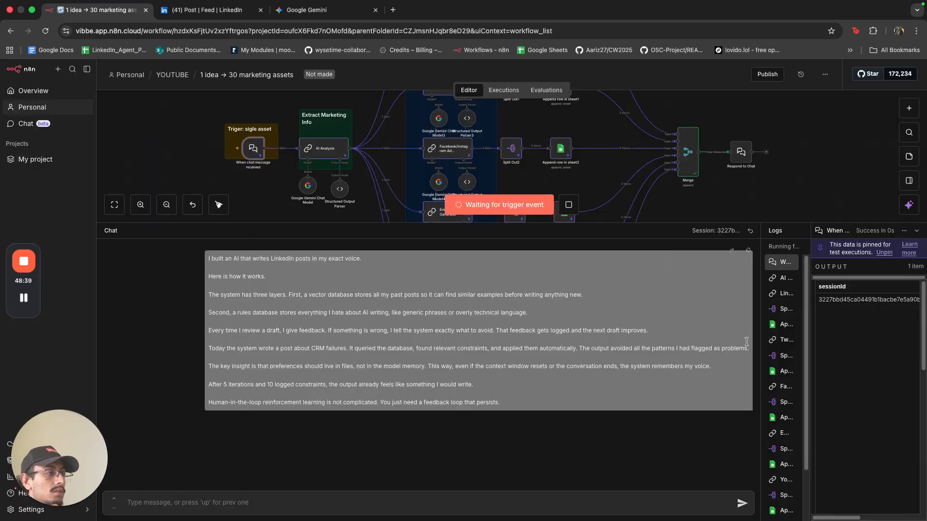
pyautogui.click(567, 205)
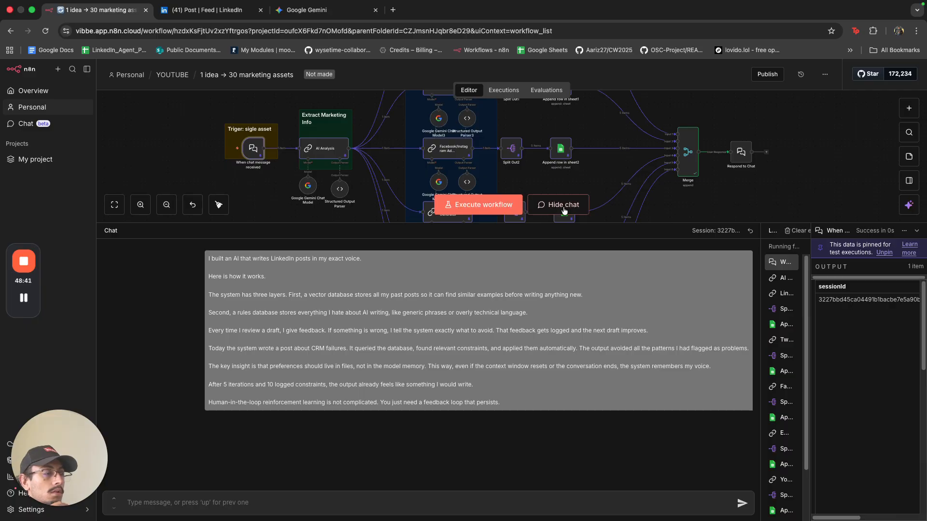
pyautogui.click(698, 199)
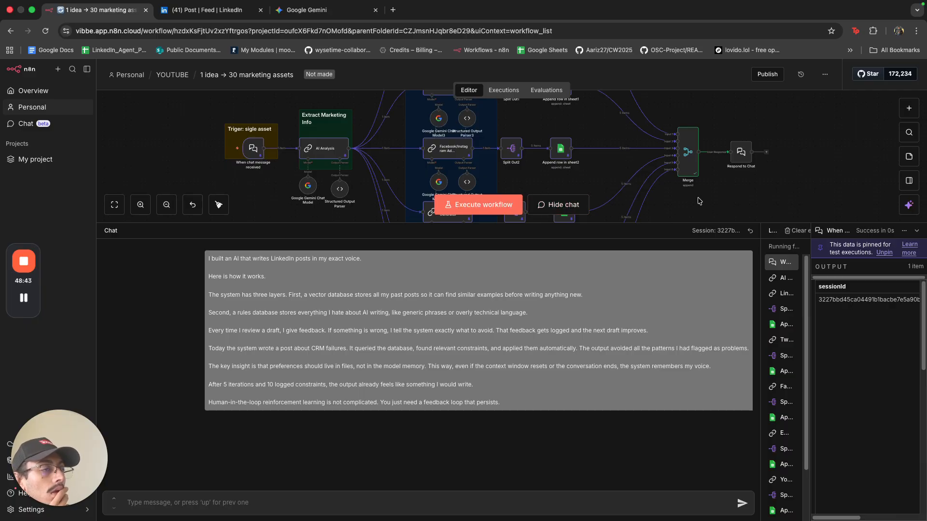
# Unpin and re-pin the chat trigger's sample chat output.
pyautogui.doubleClick(255, 149)
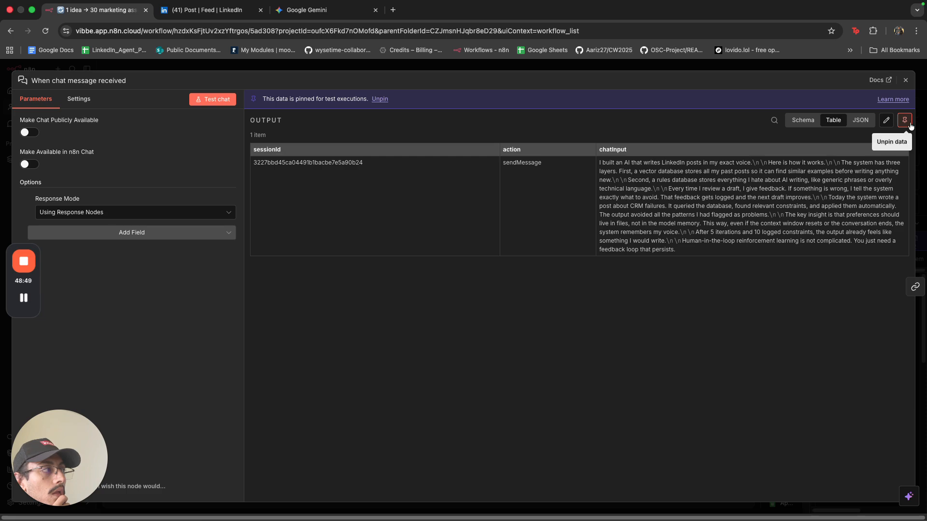
pyautogui.click(905, 120)
pyautogui.click(905, 121)
pyautogui.click(848, 69)
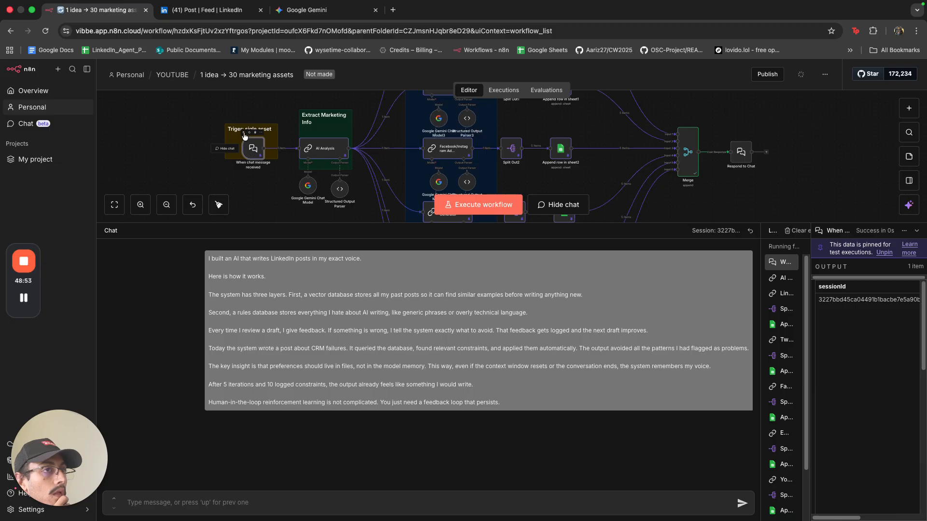
# Restart and stop the trigger wait, then execute through Respond to Chat and review its message.
pyautogui.click(245, 135)
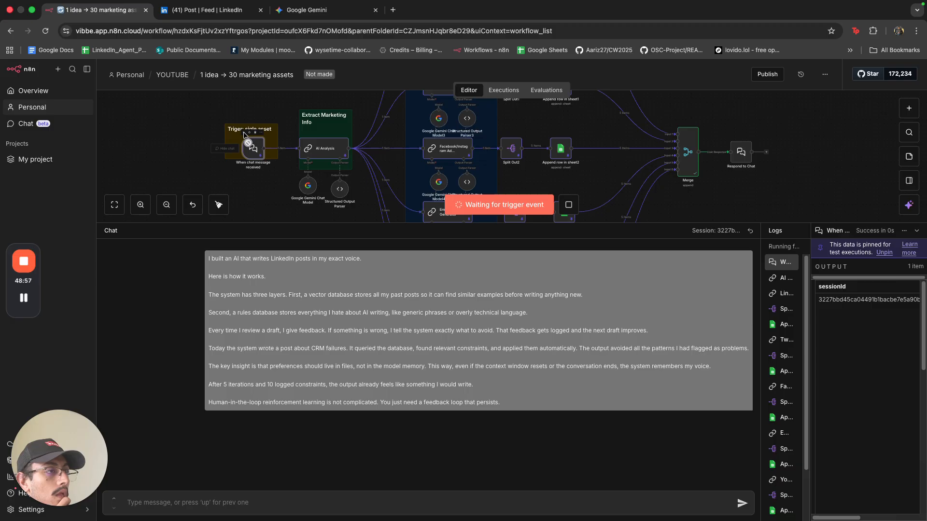
pyautogui.click(572, 209)
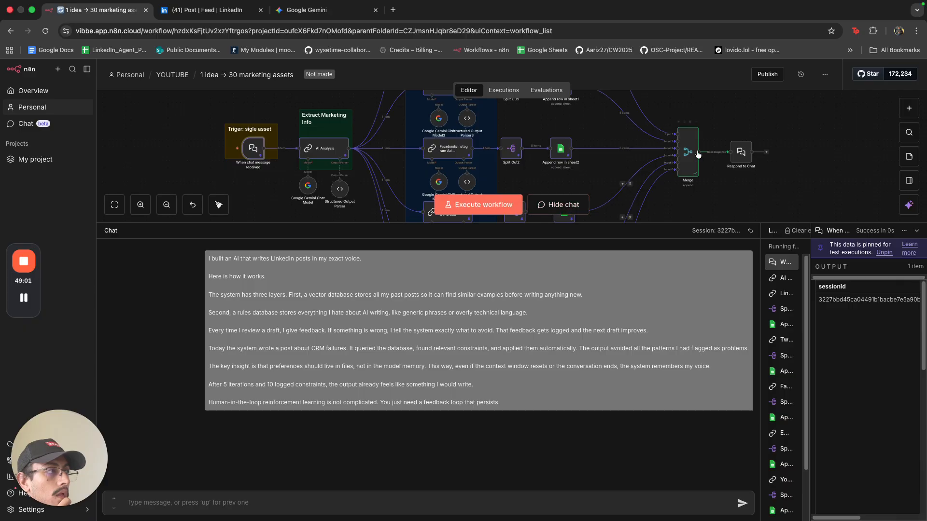
pyautogui.click(732, 137)
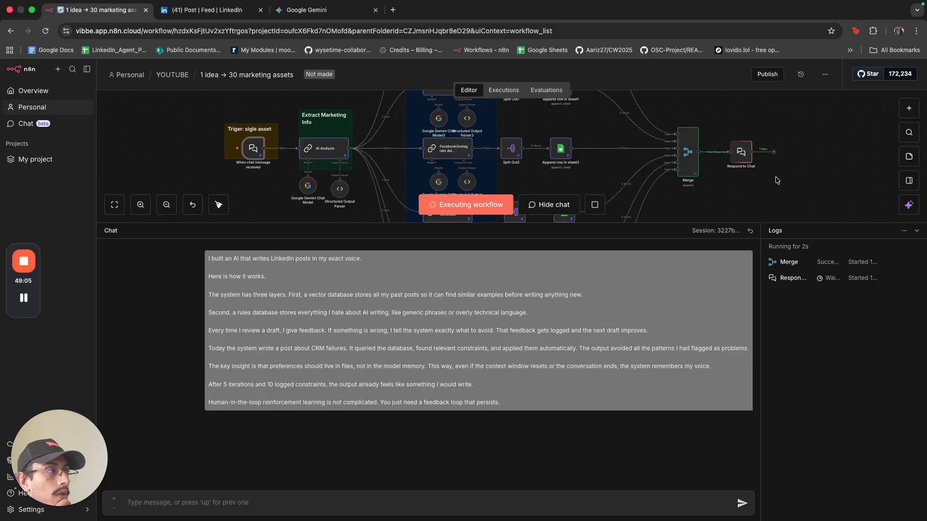
pyautogui.doubleClick(740, 153)
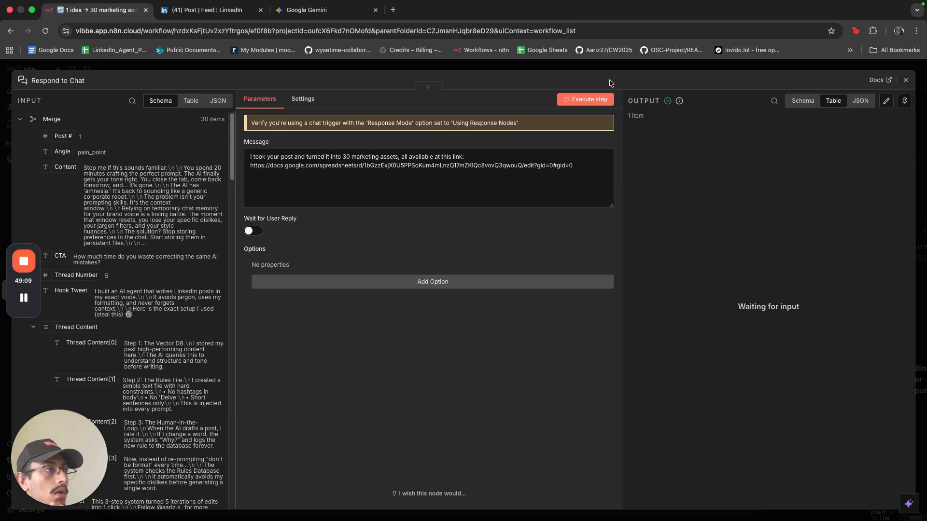
pyautogui.click(610, 67)
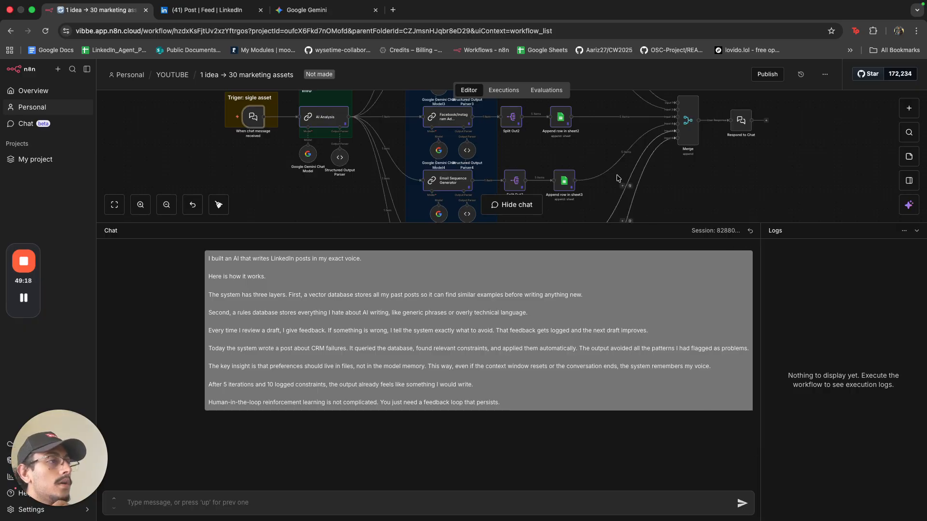
# Copy the selected LinkedIn post text via Edit > Copy and return to n8n.
pyautogui.scroll(3, 616, 167)
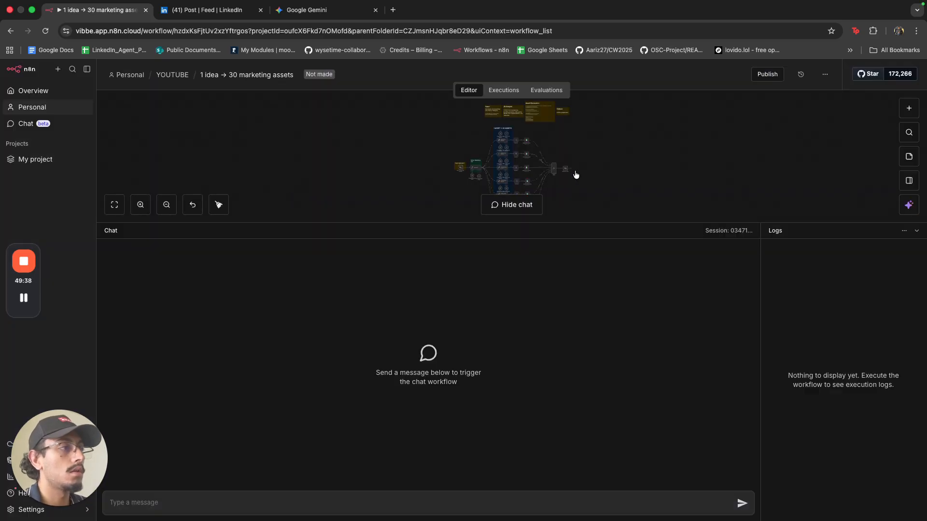
pyautogui.scroll(5, 572, 175)
pyautogui.scroll(2, 517, 165)
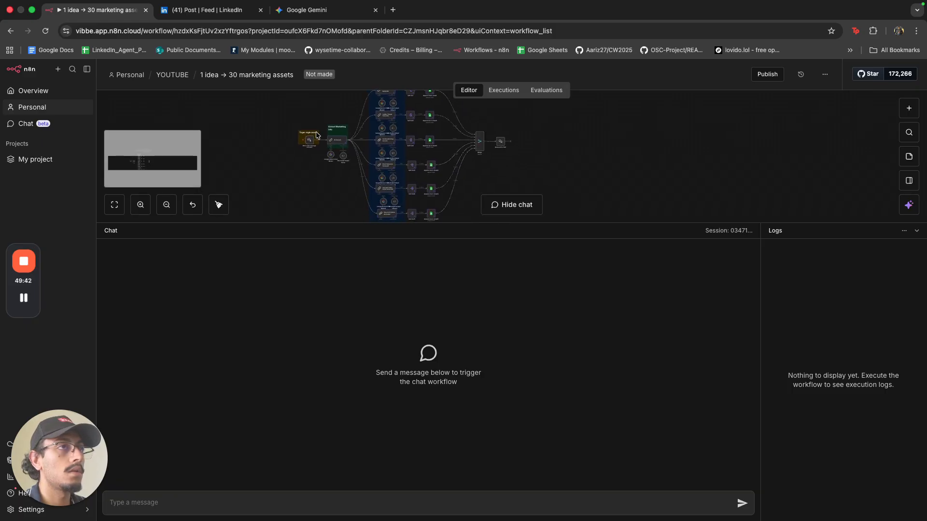
pyautogui.hotkey('ctrl', 'Tab')
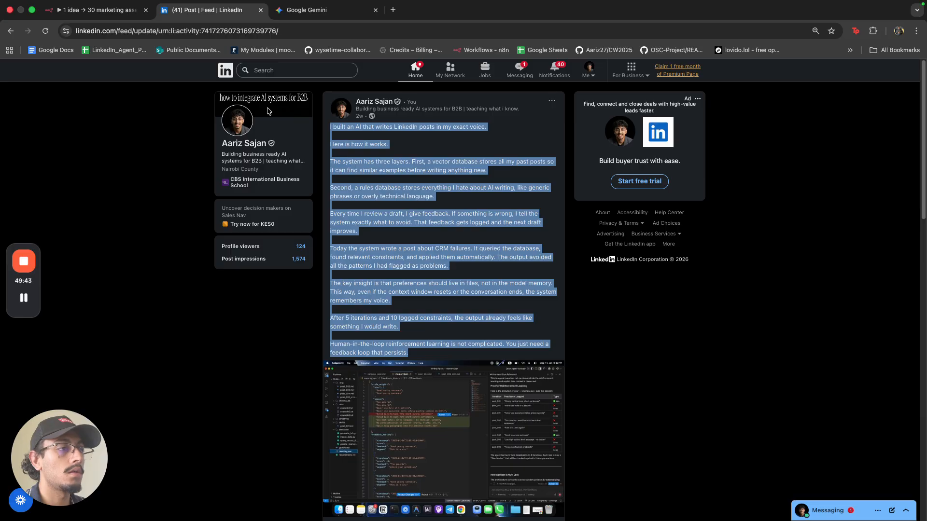
pyautogui.click(88, 7)
pyautogui.click(57, 21)
pyautogui.click(70, 25)
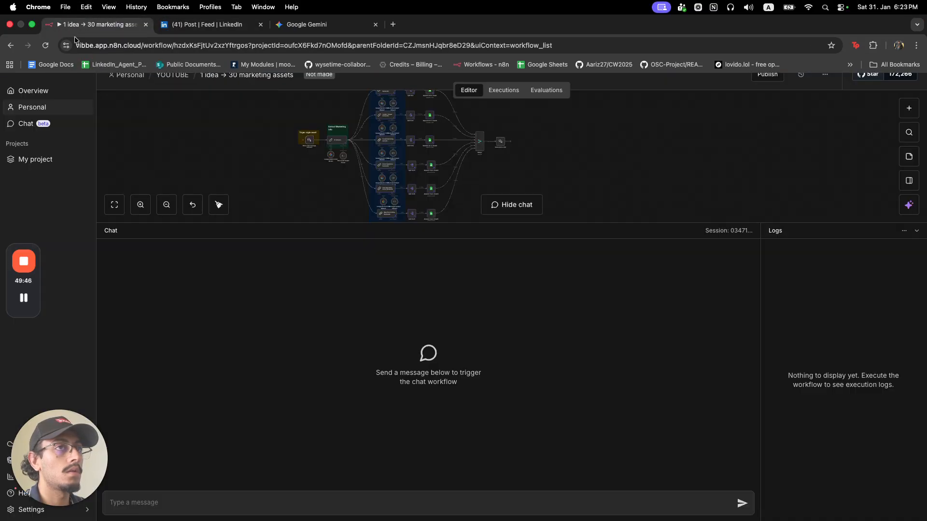
# Send the pasted post, then open the spreadsheet link from the bot's reply in a new tab.
pyautogui.write('I built an AI that writes LinkedIn posts in my exact voice.  Here is how it works.  The system has three layers. First, a vector database stores all my past posts so it can find similar examples before writing anything new.  Second, a rules database stores everything I hate about AI writing, like generic phrases or overly technical language.  Every time I review a draft, I give feedback. If something is wrong, I tell the system exactly what to avoid. That feedback gets logged and the next draft improves.  Today the system wrote a post about CRM failures. It queried the database, found relevant constraints, and applied them automatically. The output avoided all the patterns I had flagged as problems.  The key insight is that preferences should live in files, not in the model memory. This way, even if the context window resets or the conversation ends, the system remembers my voice.  After 5 iterations and 10 logged constraints, the output already feels like something I would write.  Human-in-the-loop reinforcement learning is not complicated. You just need a feedback loop that persists.')
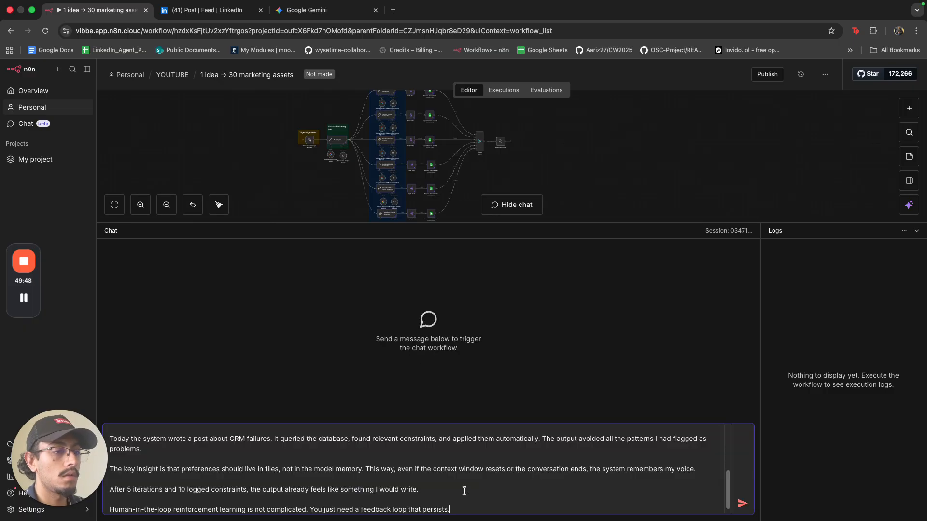
pyautogui.click(742, 503)
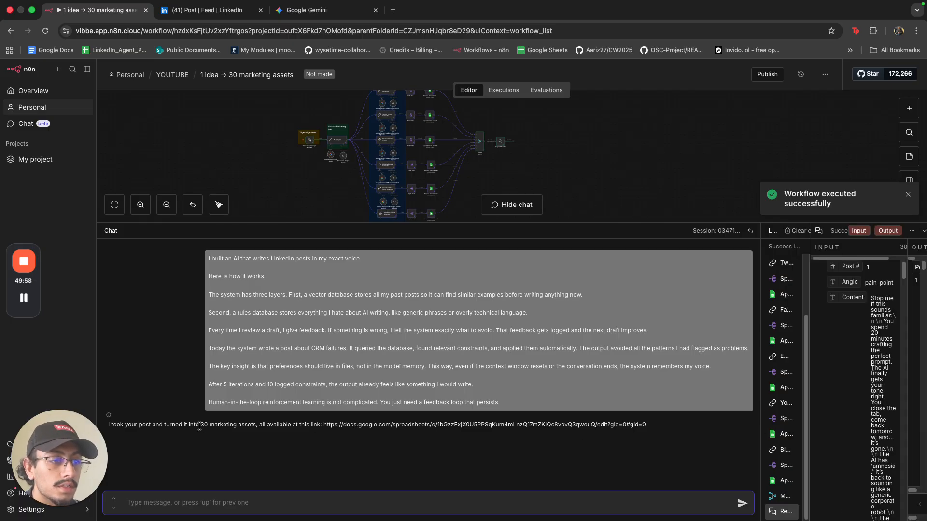
pyautogui.moveTo(200, 426); pyautogui.dragTo(270, 431)
pyautogui.click(293, 426)
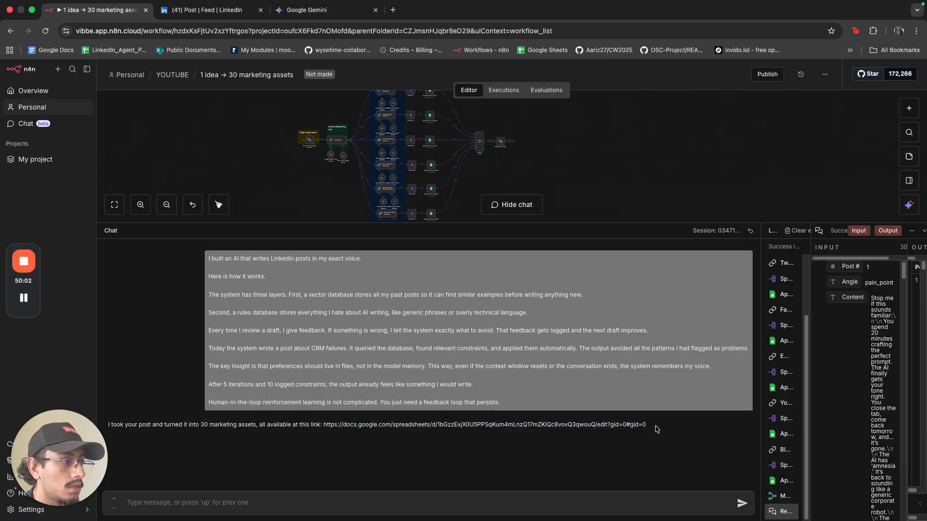
pyautogui.moveTo(656, 429); pyautogui.dragTo(324, 431)
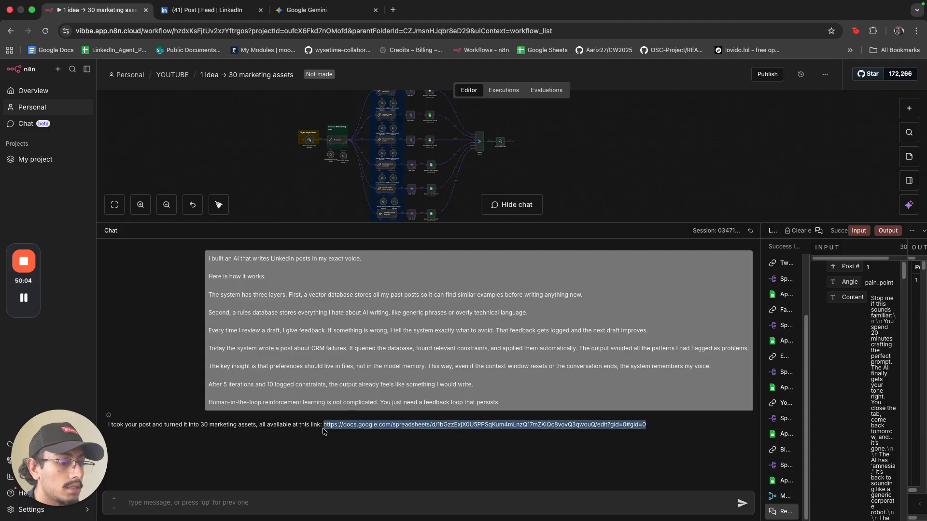
pyautogui.press('super+t')
pyautogui.press('Return')
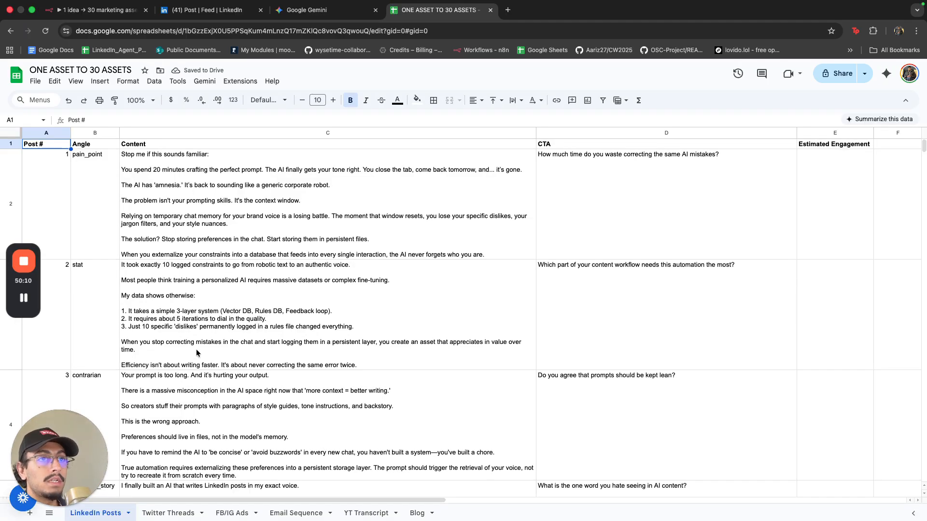
# Review the five generated posts on the LinkedIn Posts sheet.
pyautogui.click(248, 204)
pyautogui.click(236, 318)
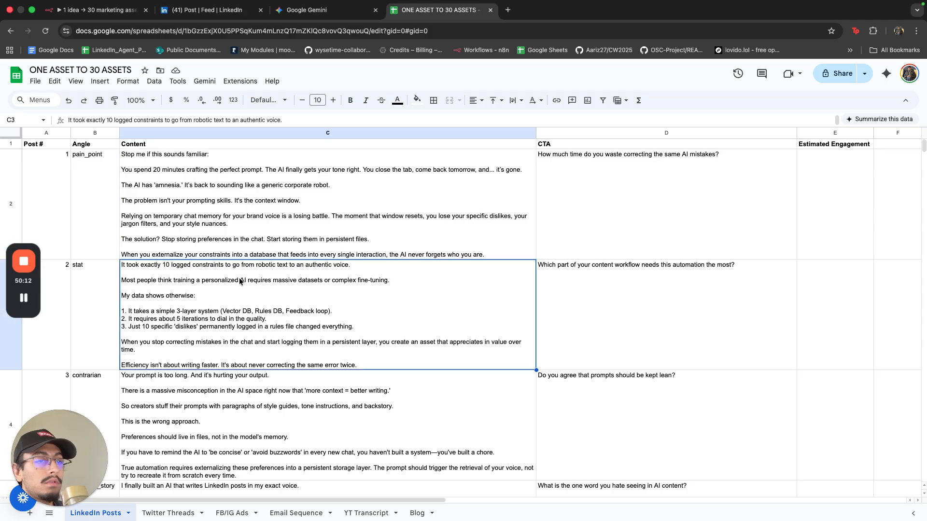
pyautogui.scroll(-10, 239, 305)
pyautogui.click(213, 334)
pyautogui.scroll(3, 210, 313)
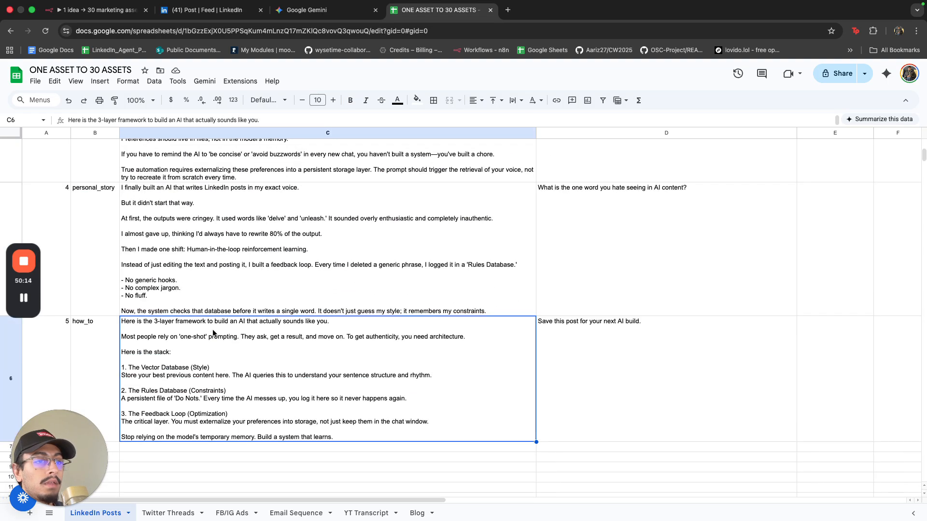
pyautogui.click(208, 296)
pyautogui.scroll(4, 209, 304)
pyautogui.click(210, 305)
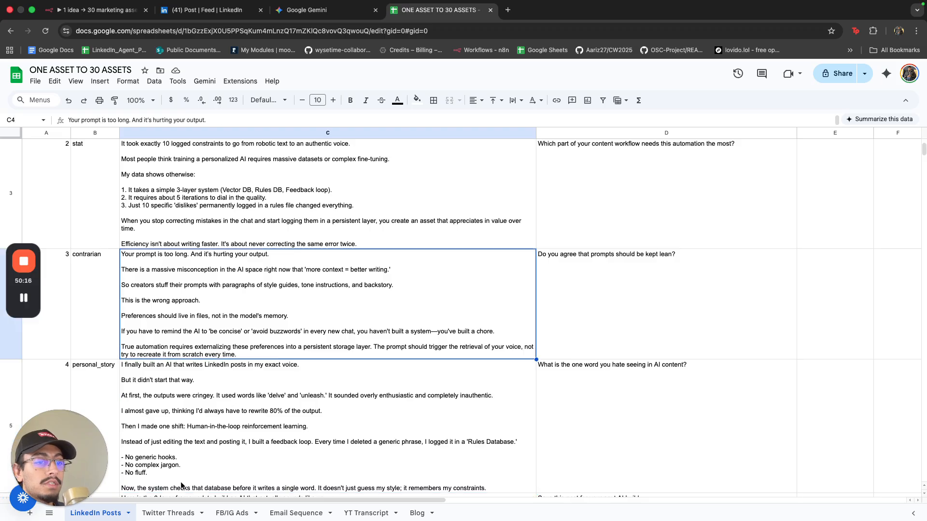
# Review the Twitter Threads hooks and CTA tweets, then widen the FB/IG Ads Primary Text column.
pyautogui.click(181, 513)
pyautogui.doubleClick(489, 226)
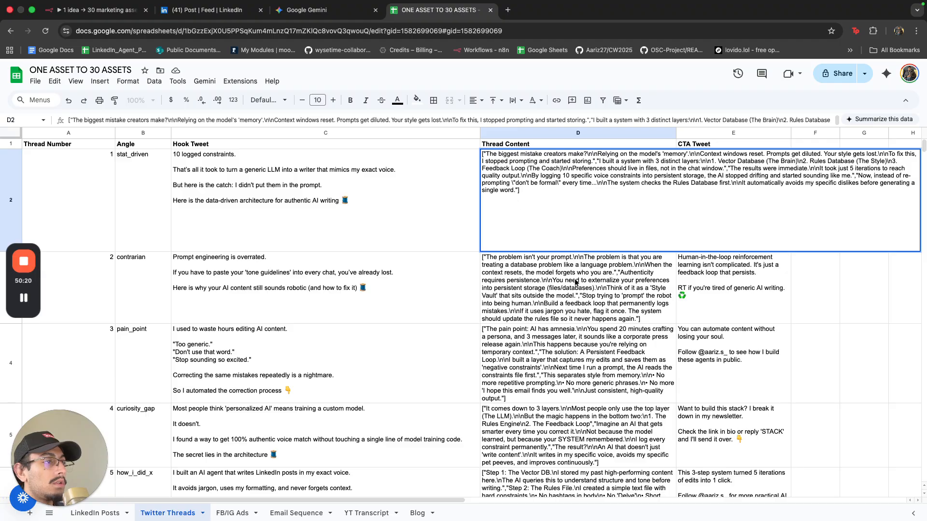
pyautogui.click(575, 282)
pyautogui.click(682, 277)
pyautogui.click(686, 220)
pyautogui.click(401, 216)
pyautogui.click(331, 288)
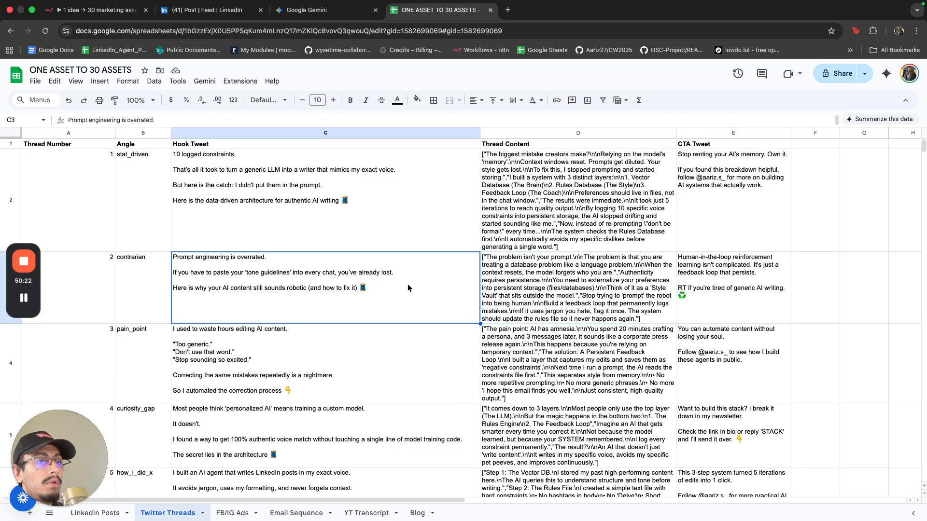
pyautogui.click(705, 294)
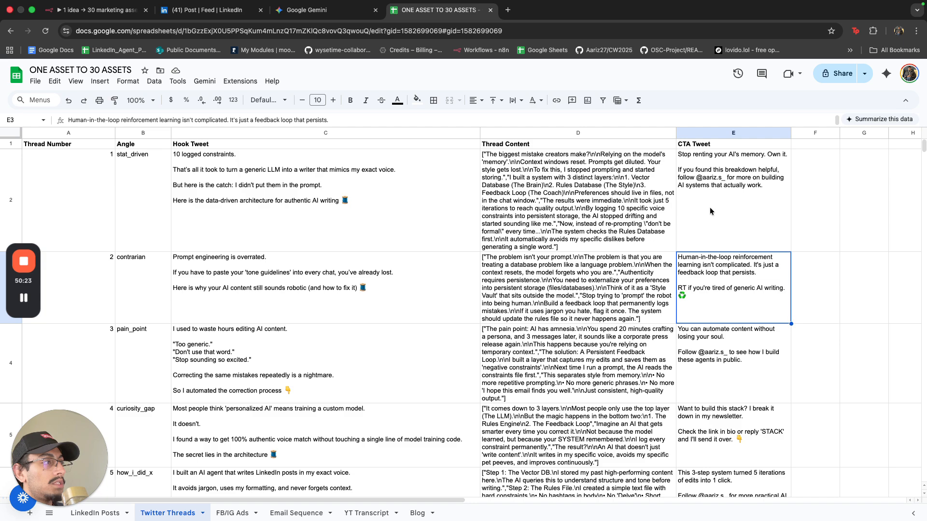
pyautogui.click(232, 512)
pyautogui.moveTo(218, 133); pyautogui.dragTo(361, 143)
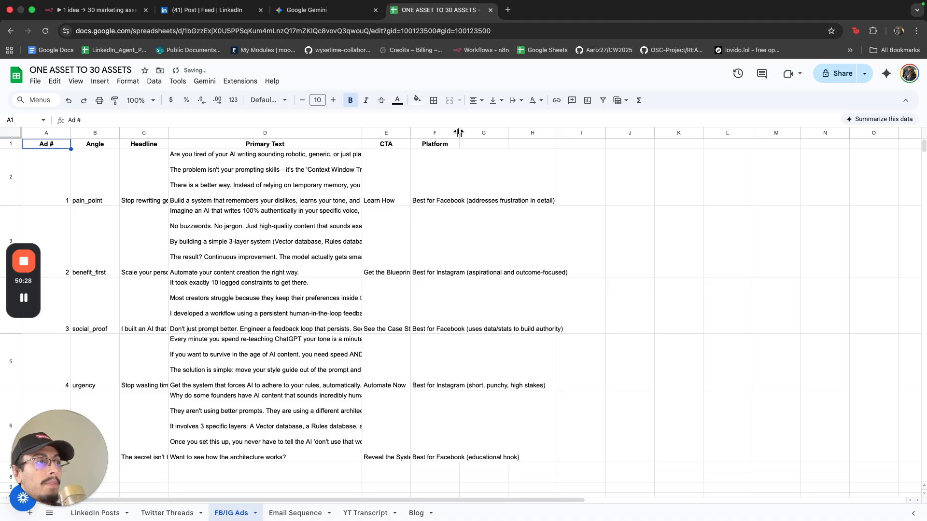
# Resize the FB/IG Ads Platform, CTA and Primary Text columns.
pyautogui.moveTo(458, 133); pyautogui.dragTo(591, 133)
pyautogui.moveTo(410, 133); pyautogui.dragTo(556, 133)
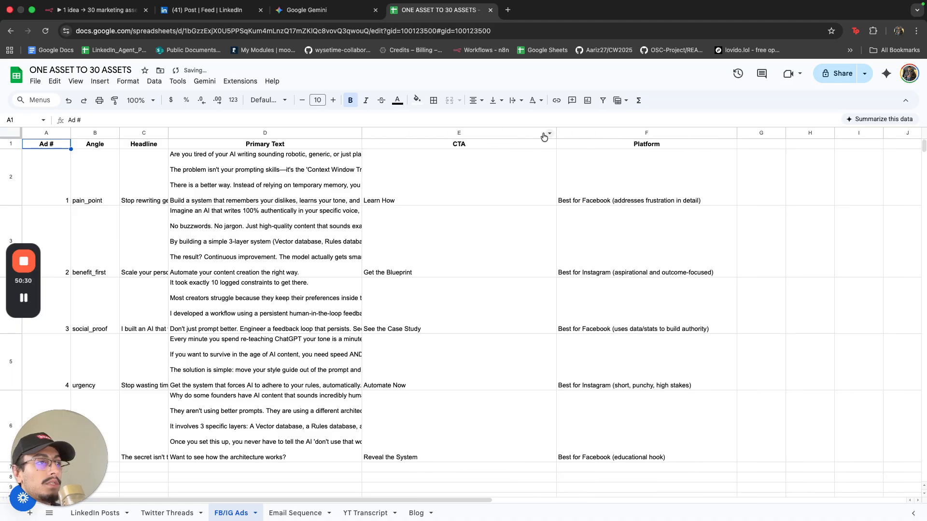
pyautogui.moveTo(361, 133); pyautogui.dragTo(490, 144)
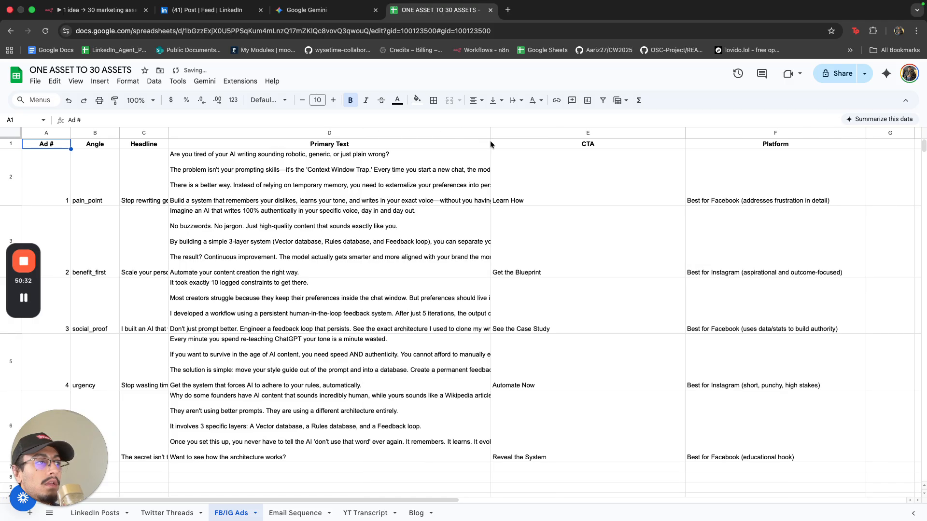
pyautogui.moveTo(684, 132); pyautogui.dragTo(583, 133)
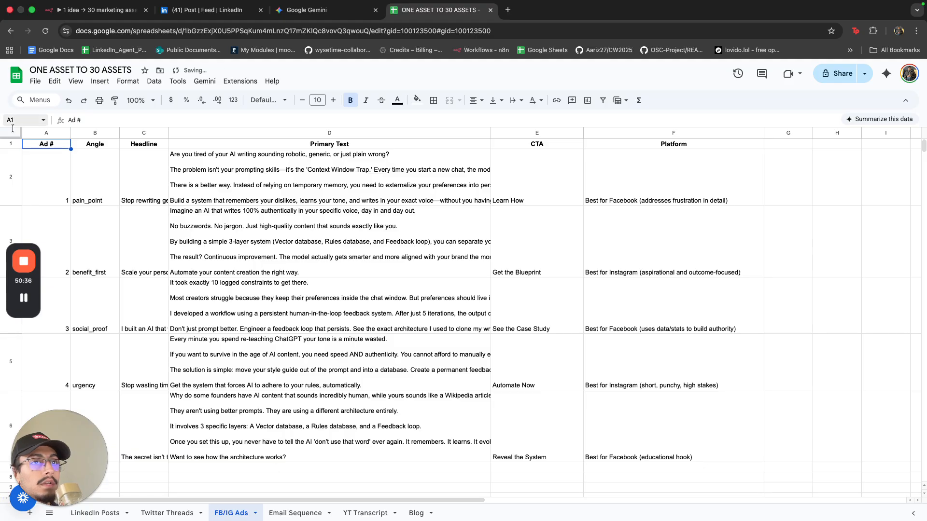
# Make every FB/IG Ads cell top-aligned with wrapped text.
pyautogui.hotkey('ctrl', 'a')
pyautogui.click(128, 82)
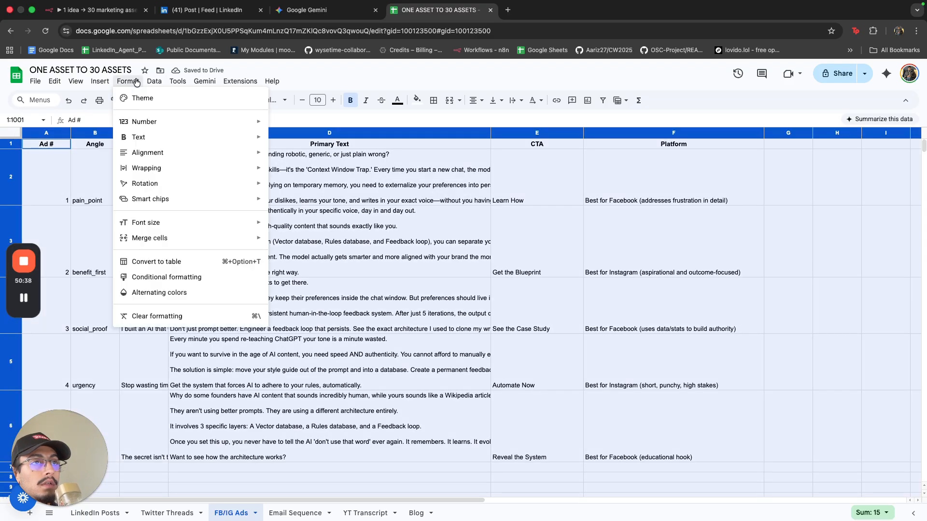
pyautogui.moveTo(160, 158)
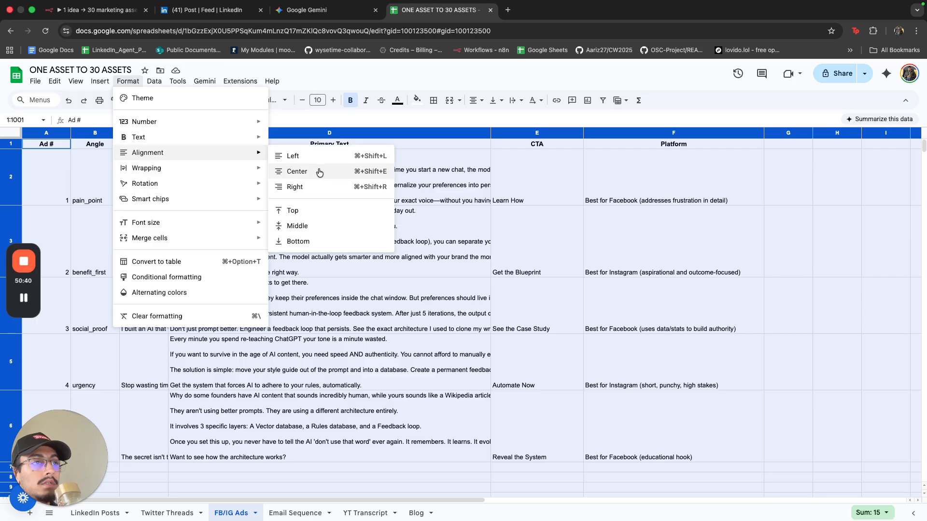
pyautogui.click(306, 218)
pyautogui.click(128, 81)
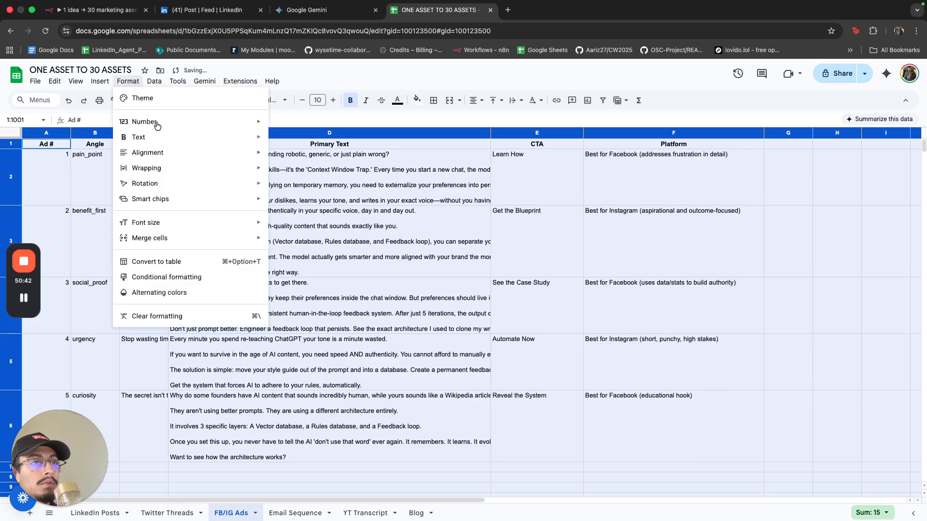
pyautogui.moveTo(178, 170)
pyautogui.click(291, 182)
pyautogui.click(361, 245)
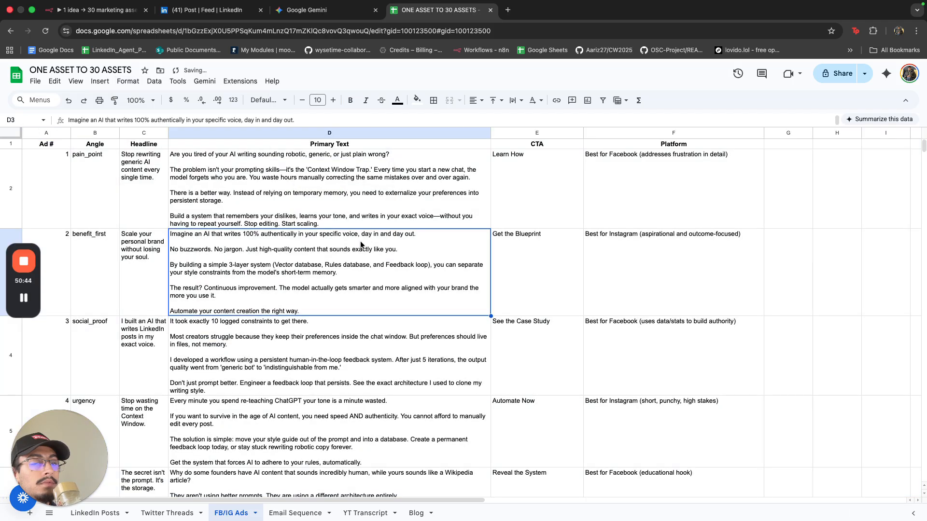
pyautogui.click(29, 302)
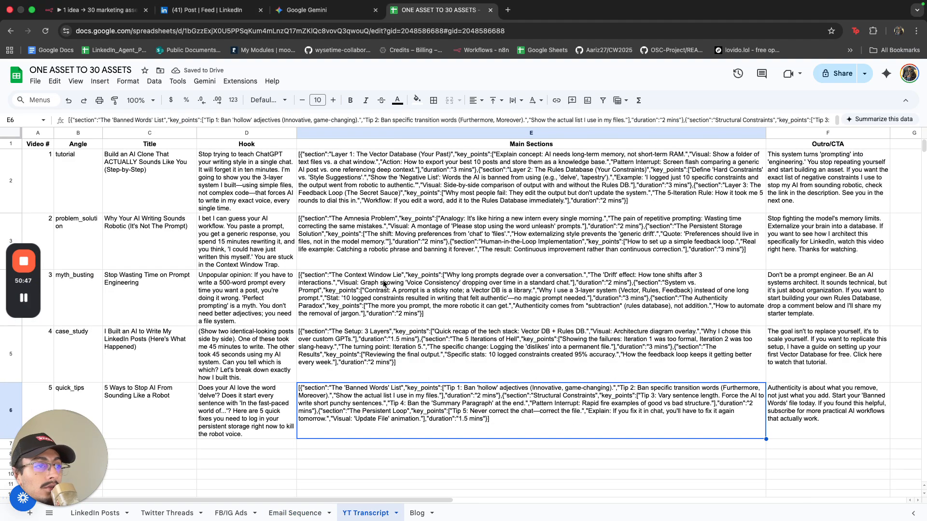
# Review the generated video titles, hooks and main sections.
pyautogui.press('Up')
pyautogui.press('Up')
pyautogui.press('Up')
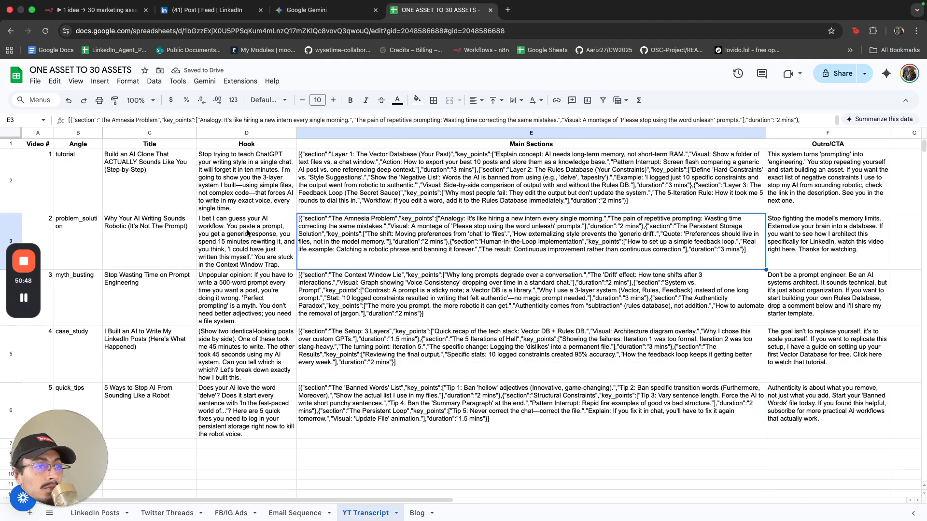
pyautogui.press('Left')
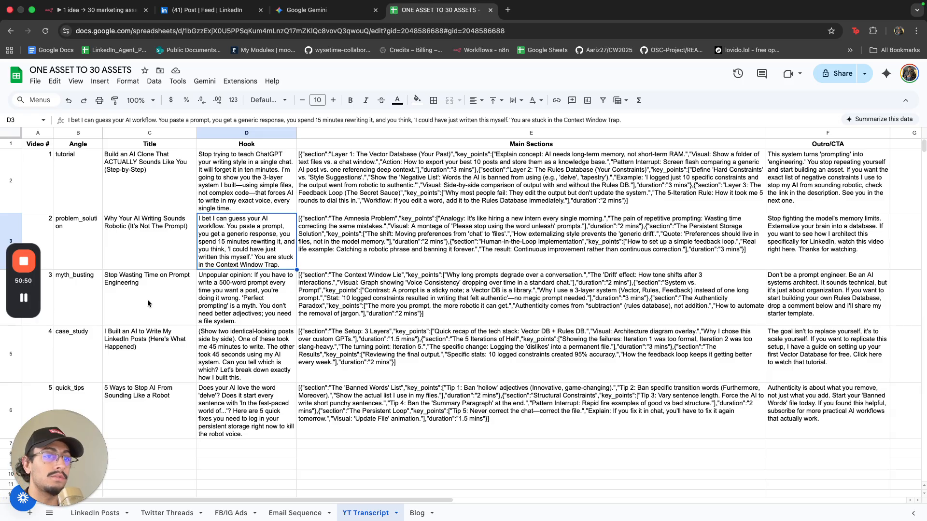
pyautogui.click(132, 304)
pyautogui.click(178, 393)
pyautogui.click(151, 345)
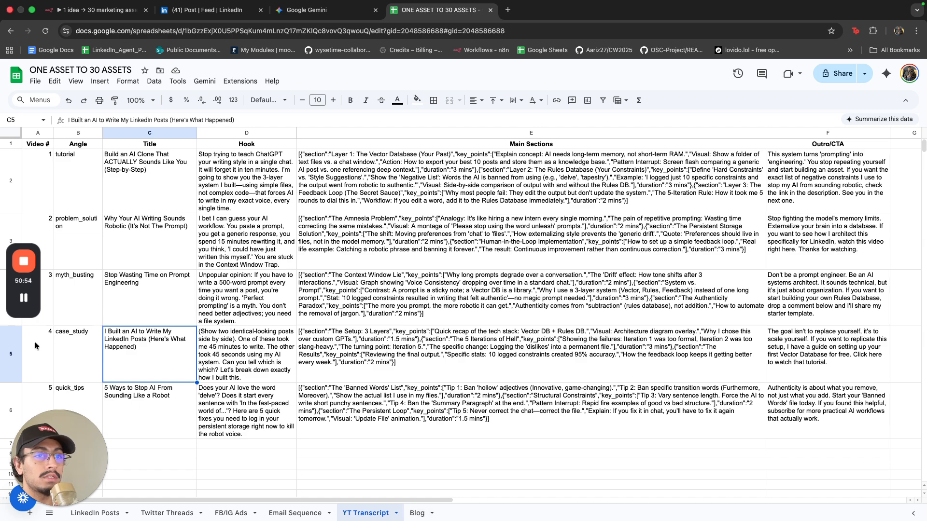
# Make every cell on the Blog sheet top-aligned with wrapped text.
pyautogui.click(423, 514)
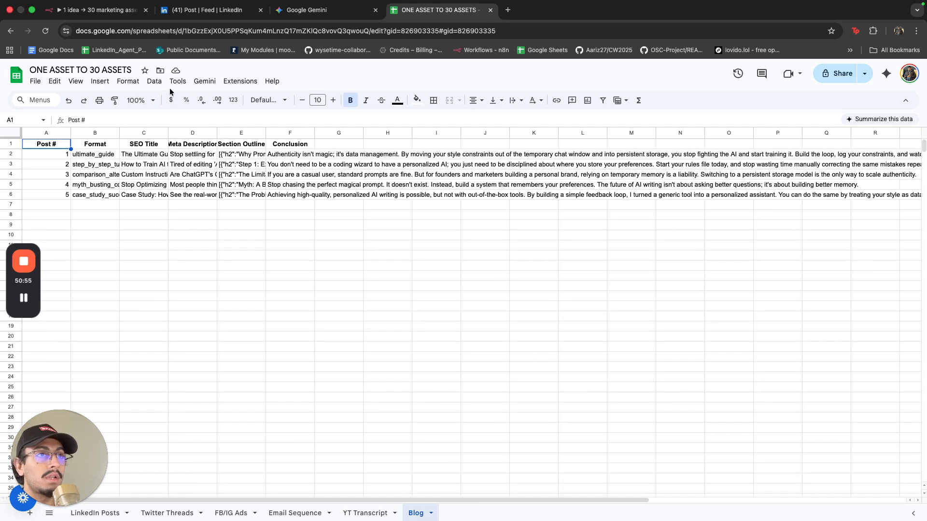
pyautogui.click(19, 129)
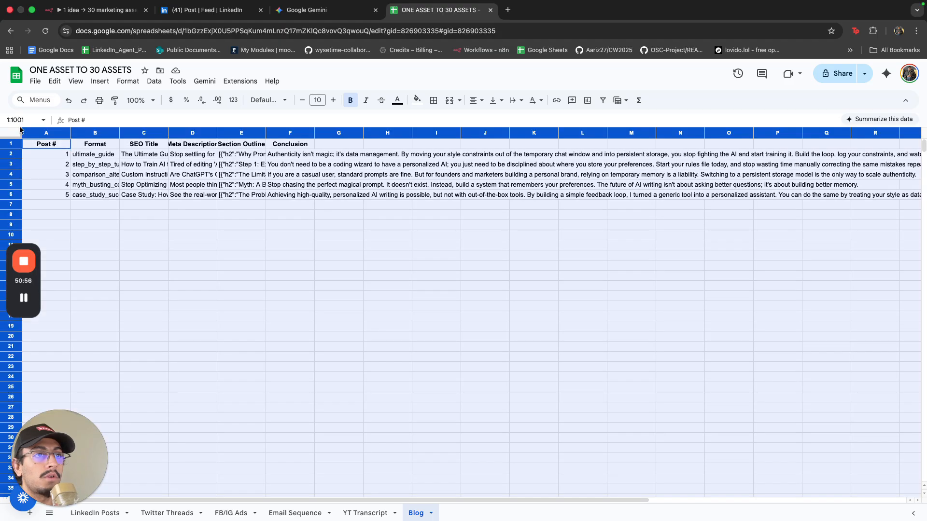
pyautogui.click(128, 81)
pyautogui.moveTo(159, 152)
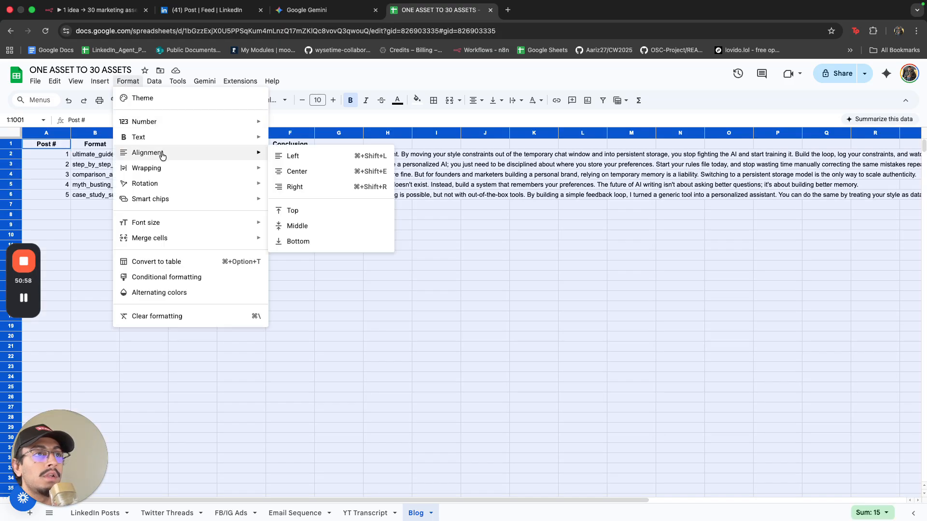
pyautogui.click(293, 211)
pyautogui.click(128, 81)
pyautogui.moveTo(174, 172)
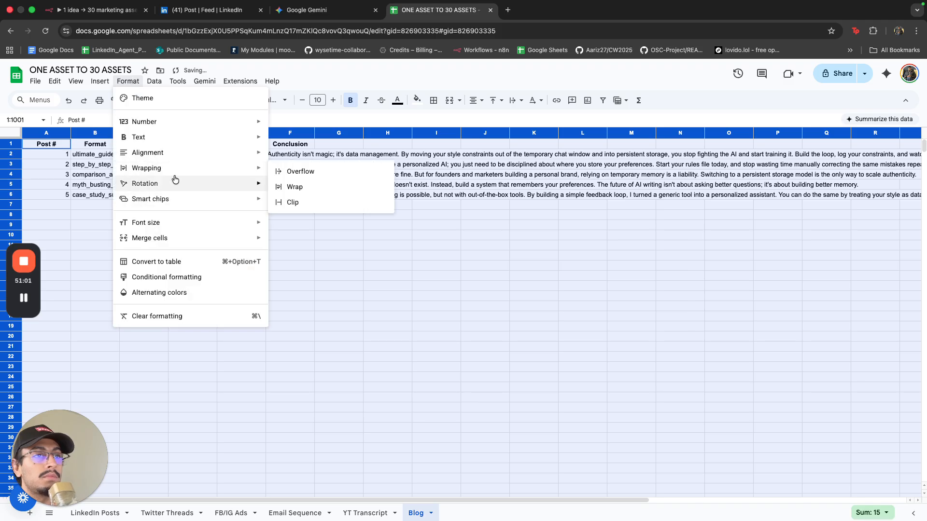
pyautogui.click(284, 187)
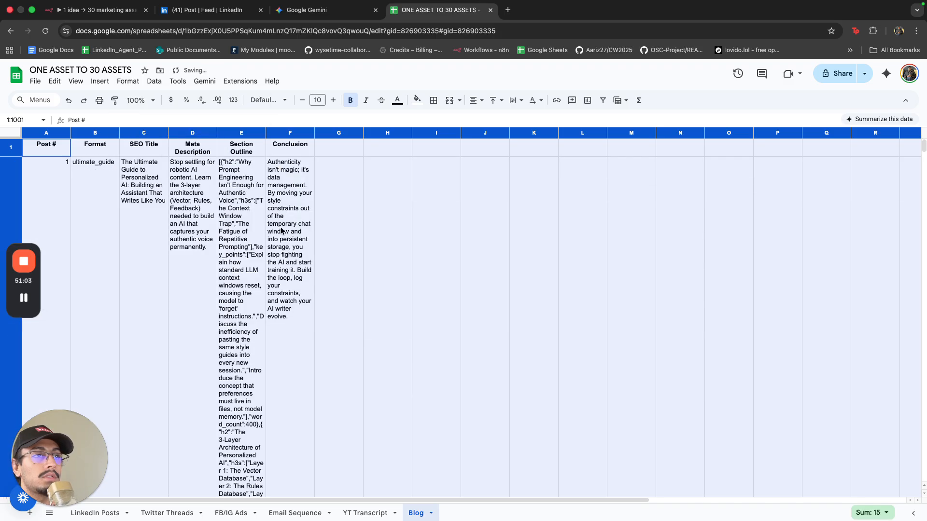
pyautogui.click(280, 174)
# Widen the Blog sheet's Section Outline and SEO Title columns, then return to n8n.
pyautogui.moveTo(265, 134); pyautogui.dragTo(709, 134)
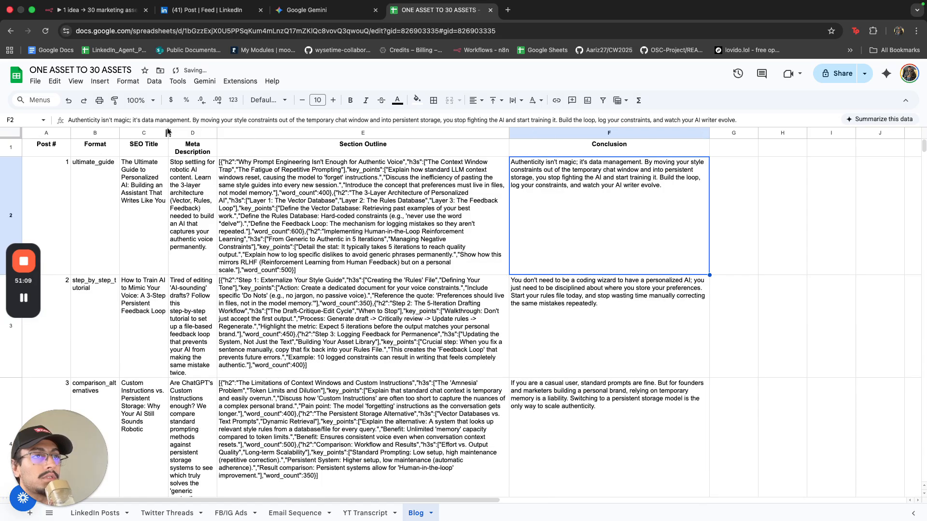
pyautogui.moveTo(167, 132); pyautogui.dragTo(365, 133)
pyautogui.scroll(-5, 570, 302)
pyautogui.scroll(5, 570, 302)
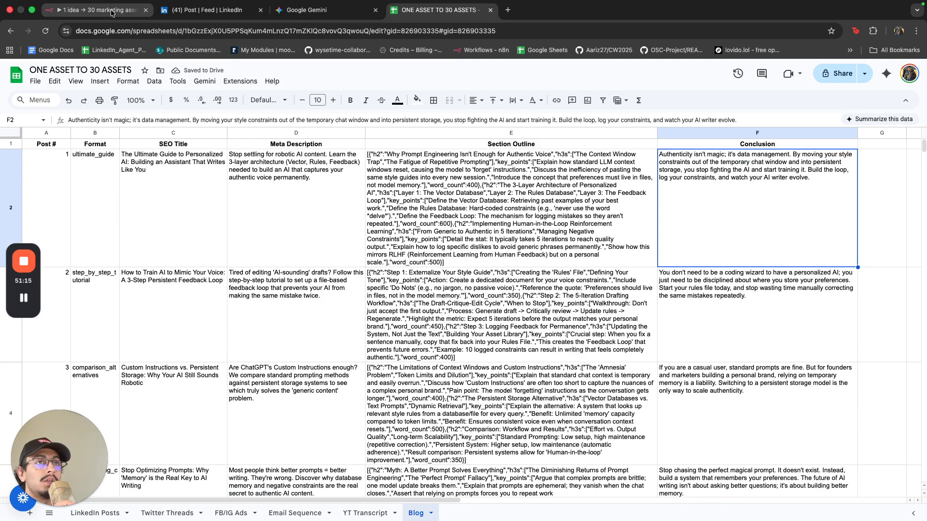
pyautogui.click(97, 10)
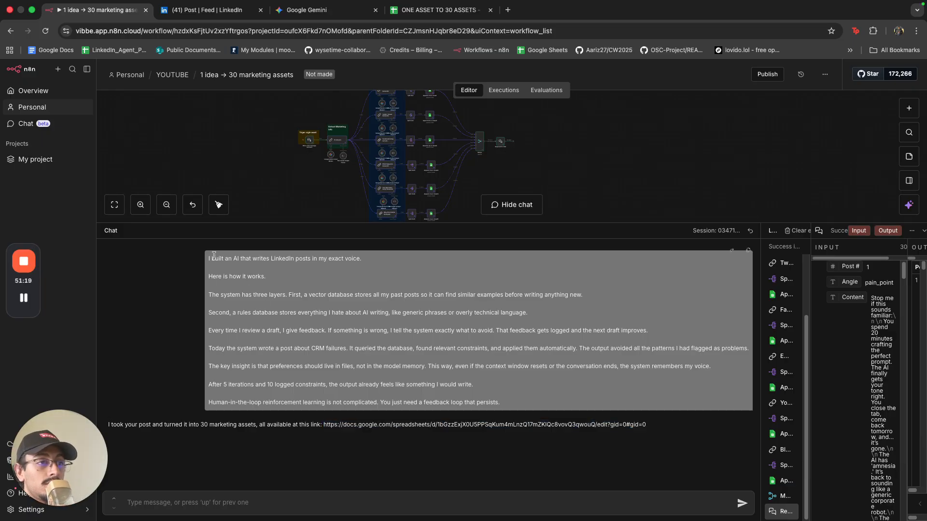
pyautogui.moveTo(210, 256); pyautogui.dragTo(356, 310)
pyautogui.click(386, 319)
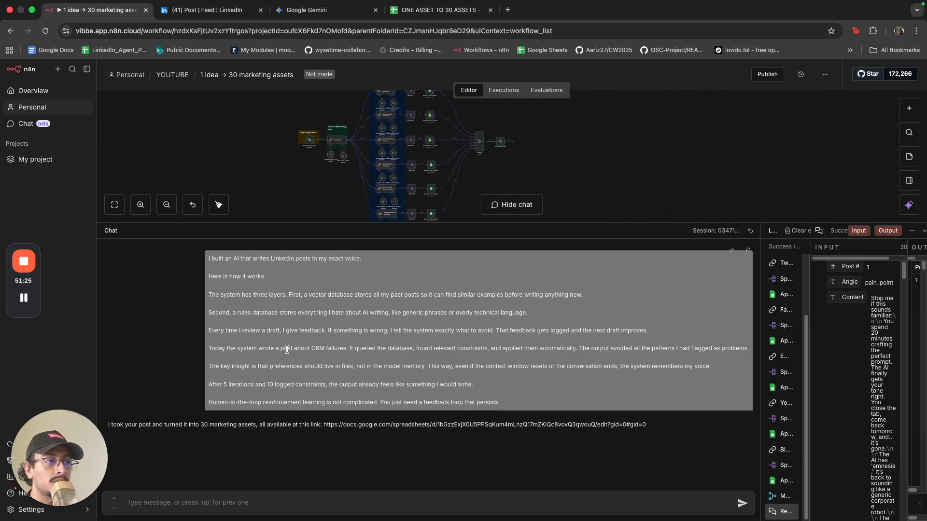
pyautogui.moveTo(27, 268)
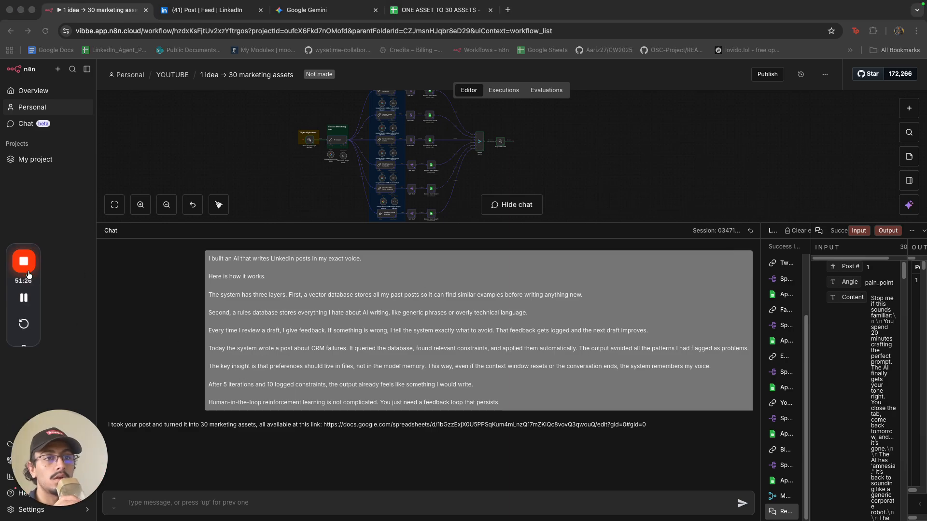